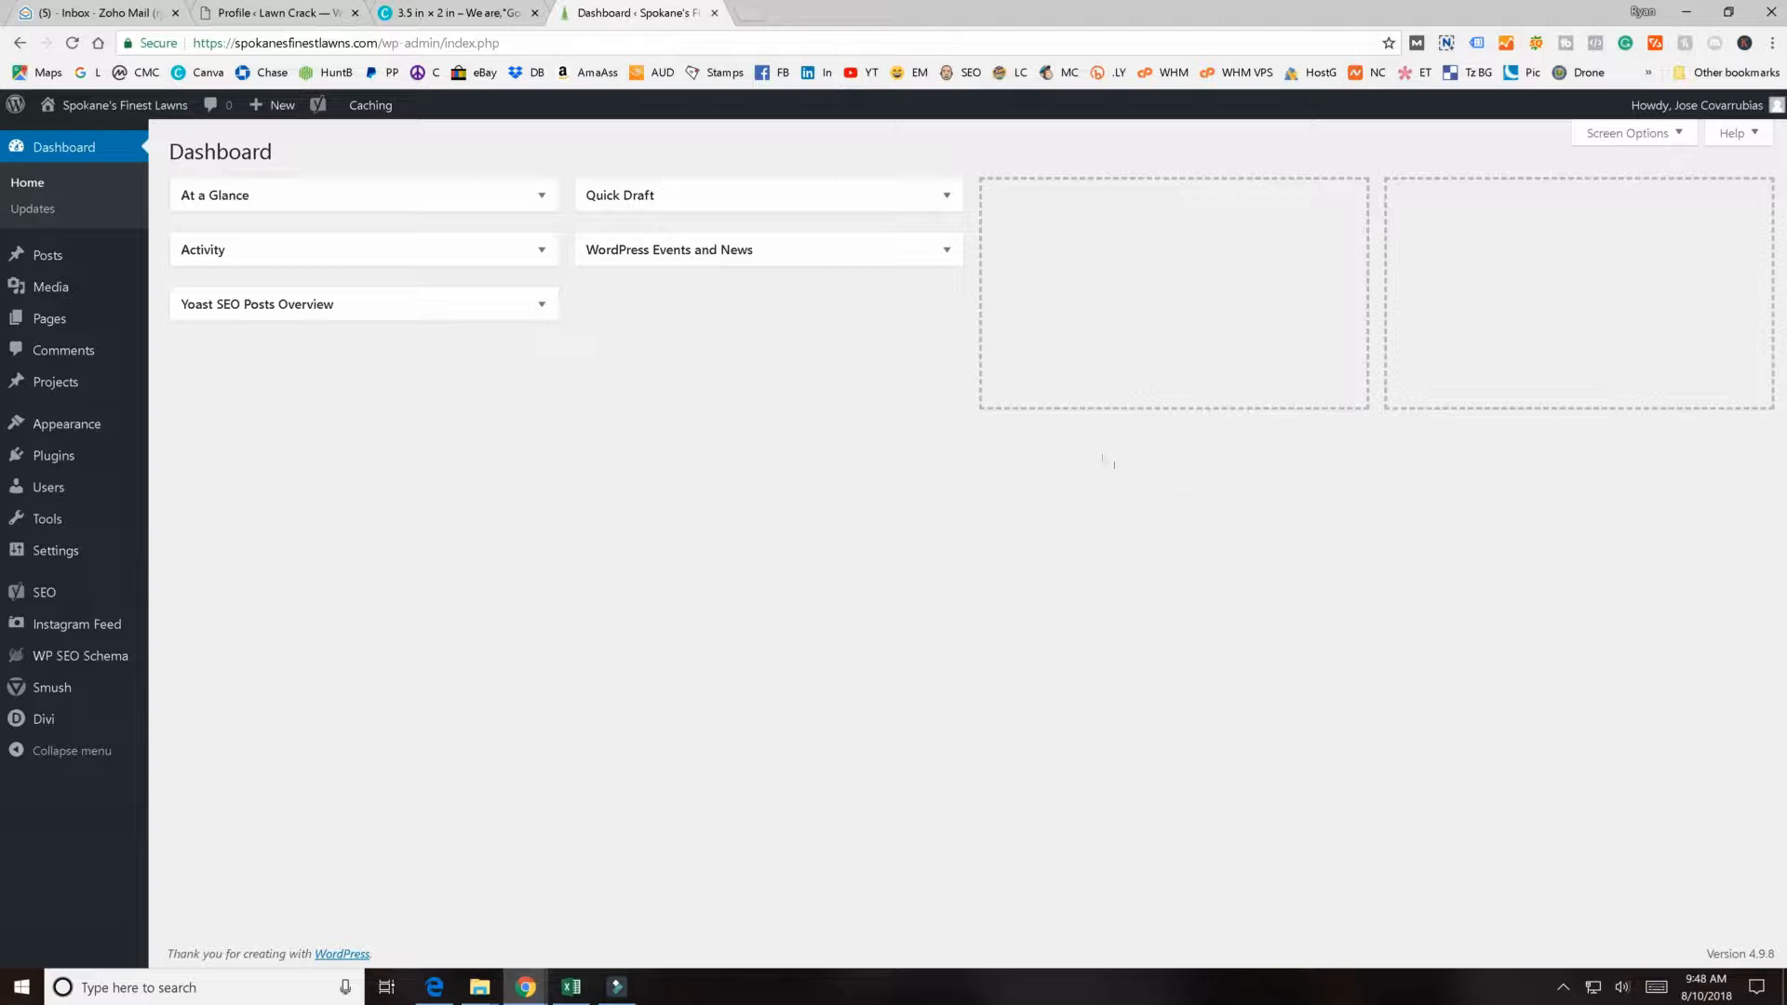
- Open the list of all pages and view the live Lawn Mowing page
{"action": "mouse_move", "coordinate": [40, 320]}
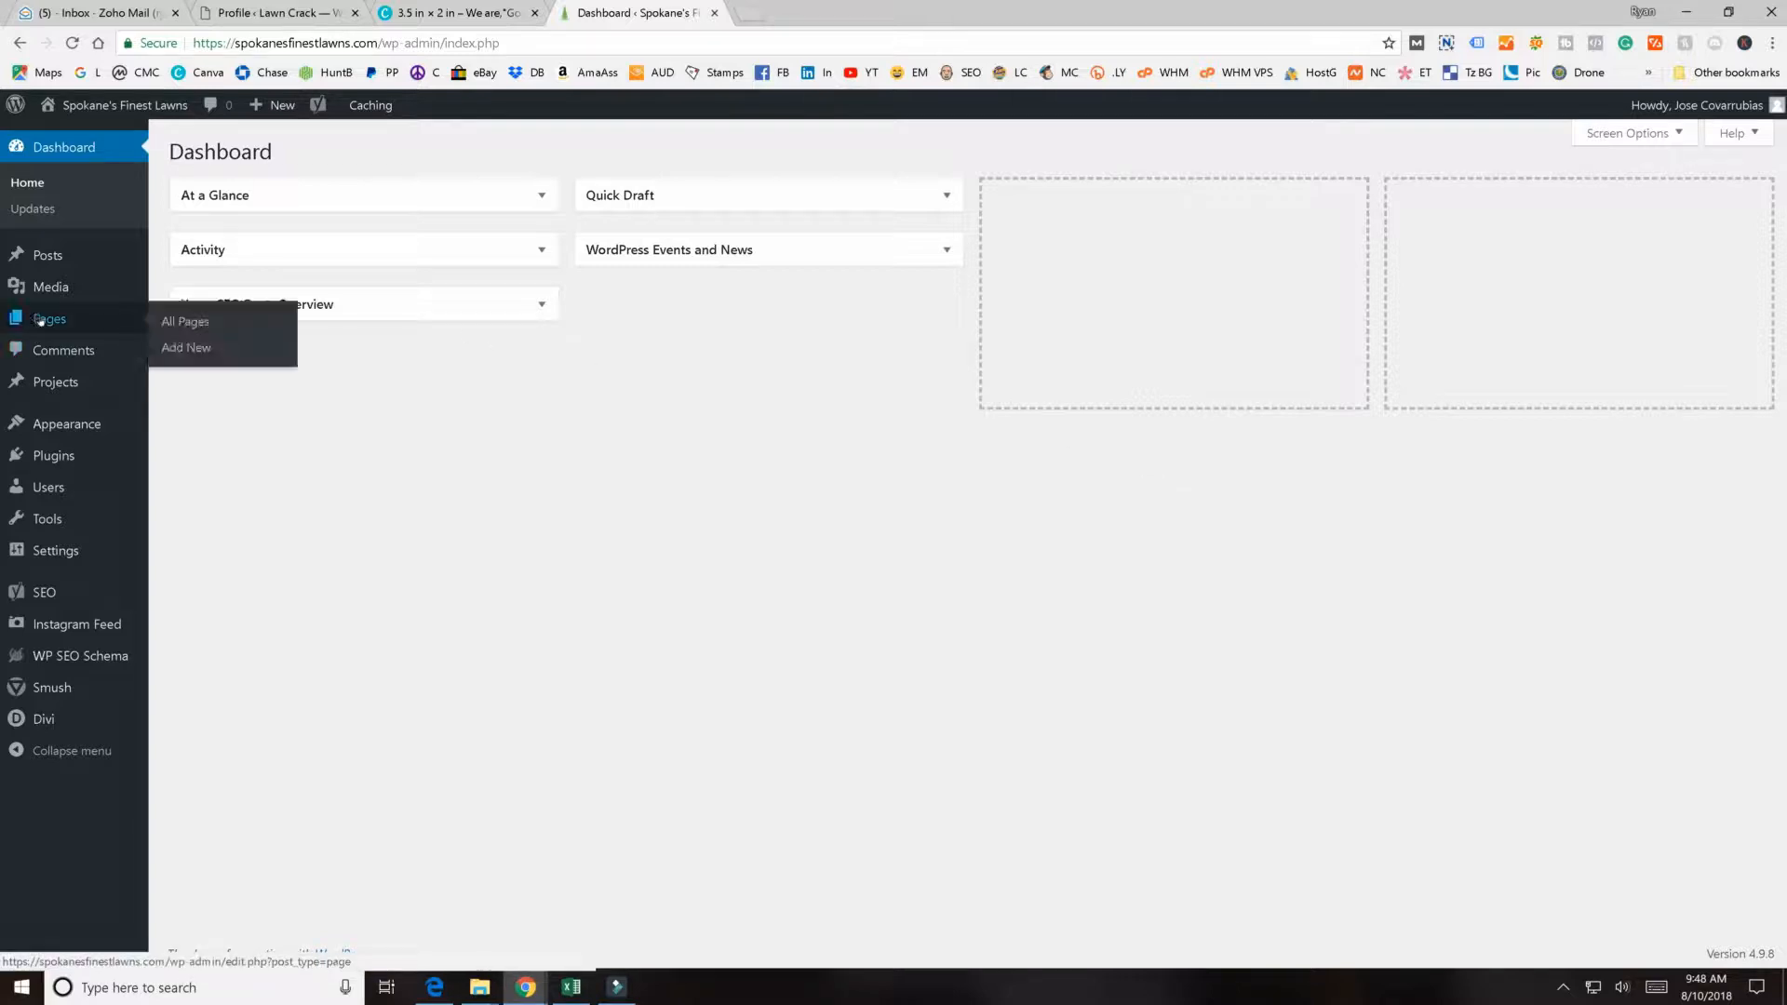
{"action": "left_click", "coordinate": [40, 321]}
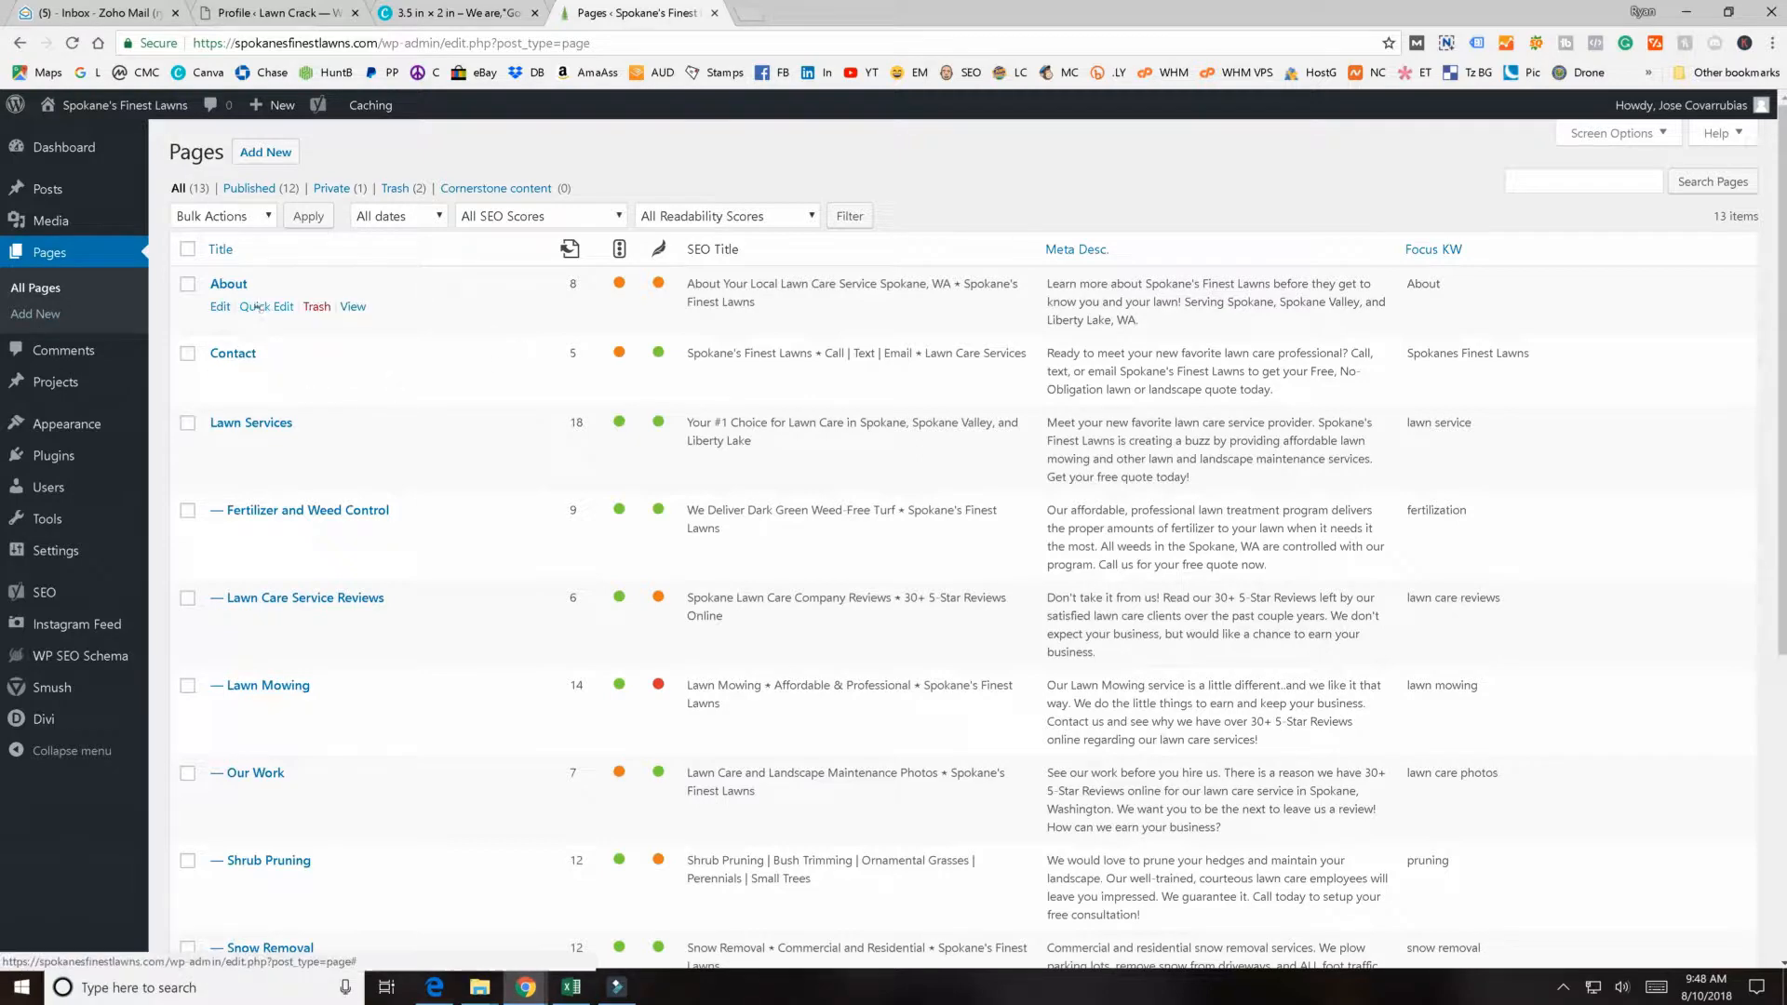
{"action": "scroll", "coordinate": [250, 372], "scroll_direction": "down", "scroll_amount": 5}
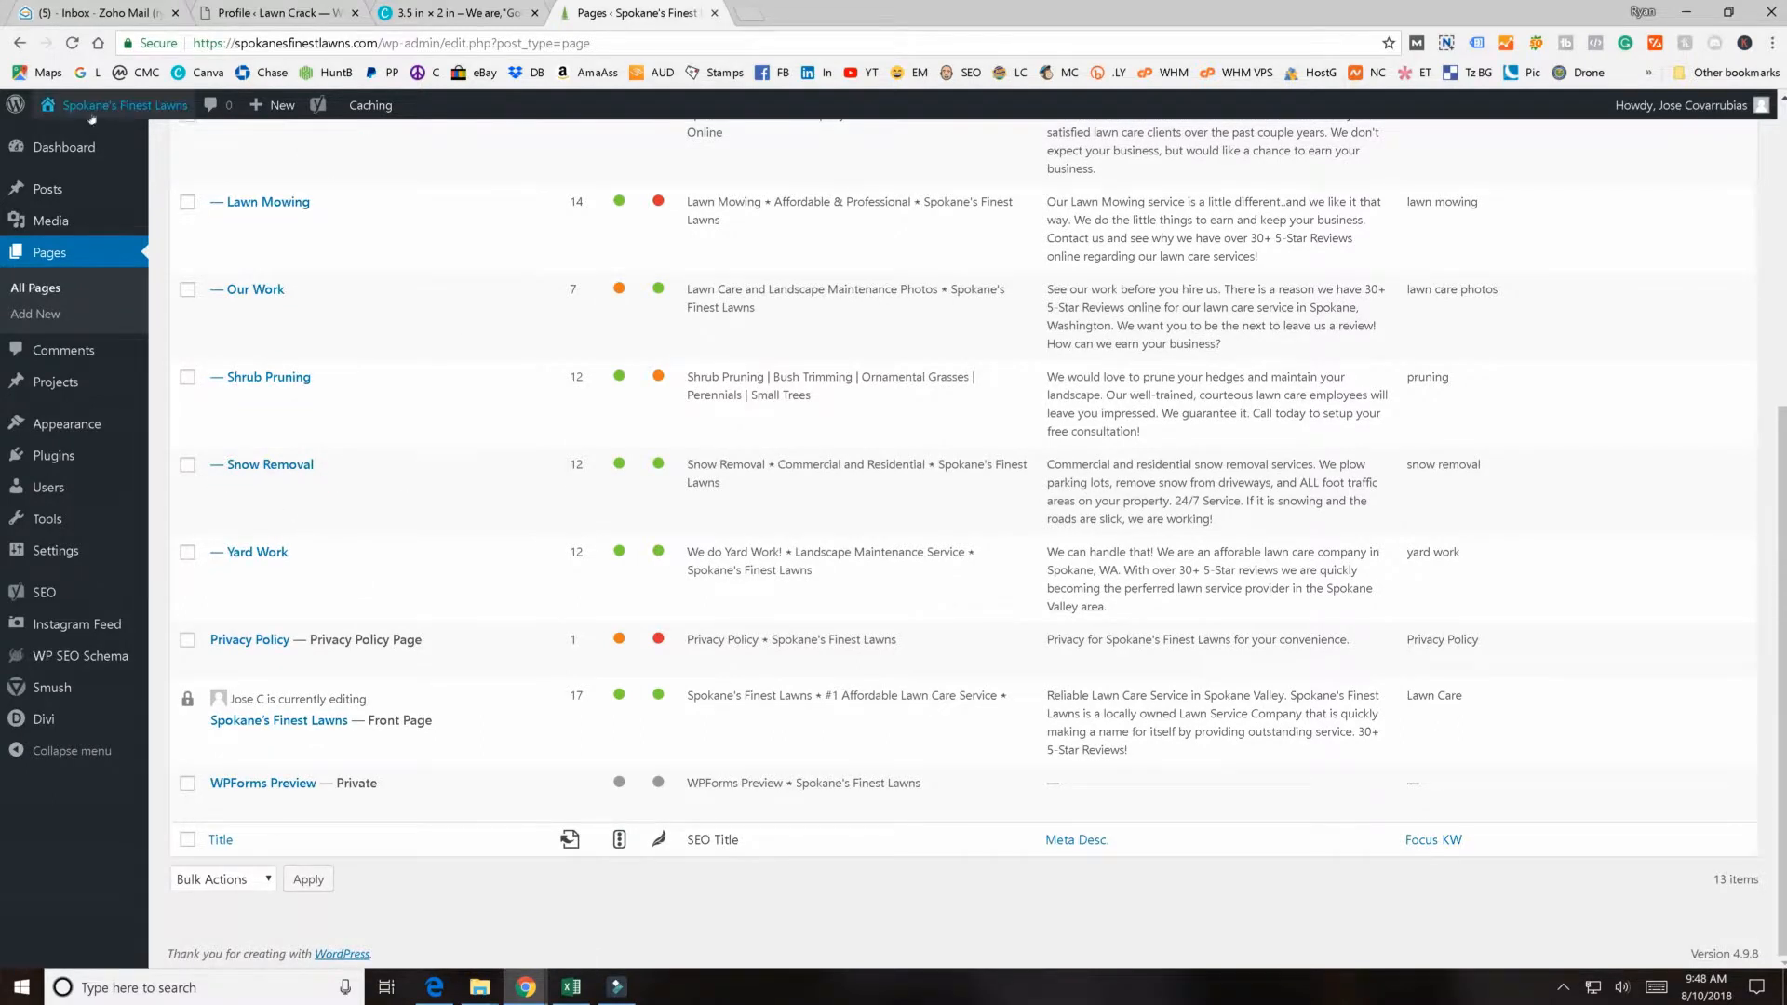
{"action": "mouse_move", "coordinate": [70, 145]}
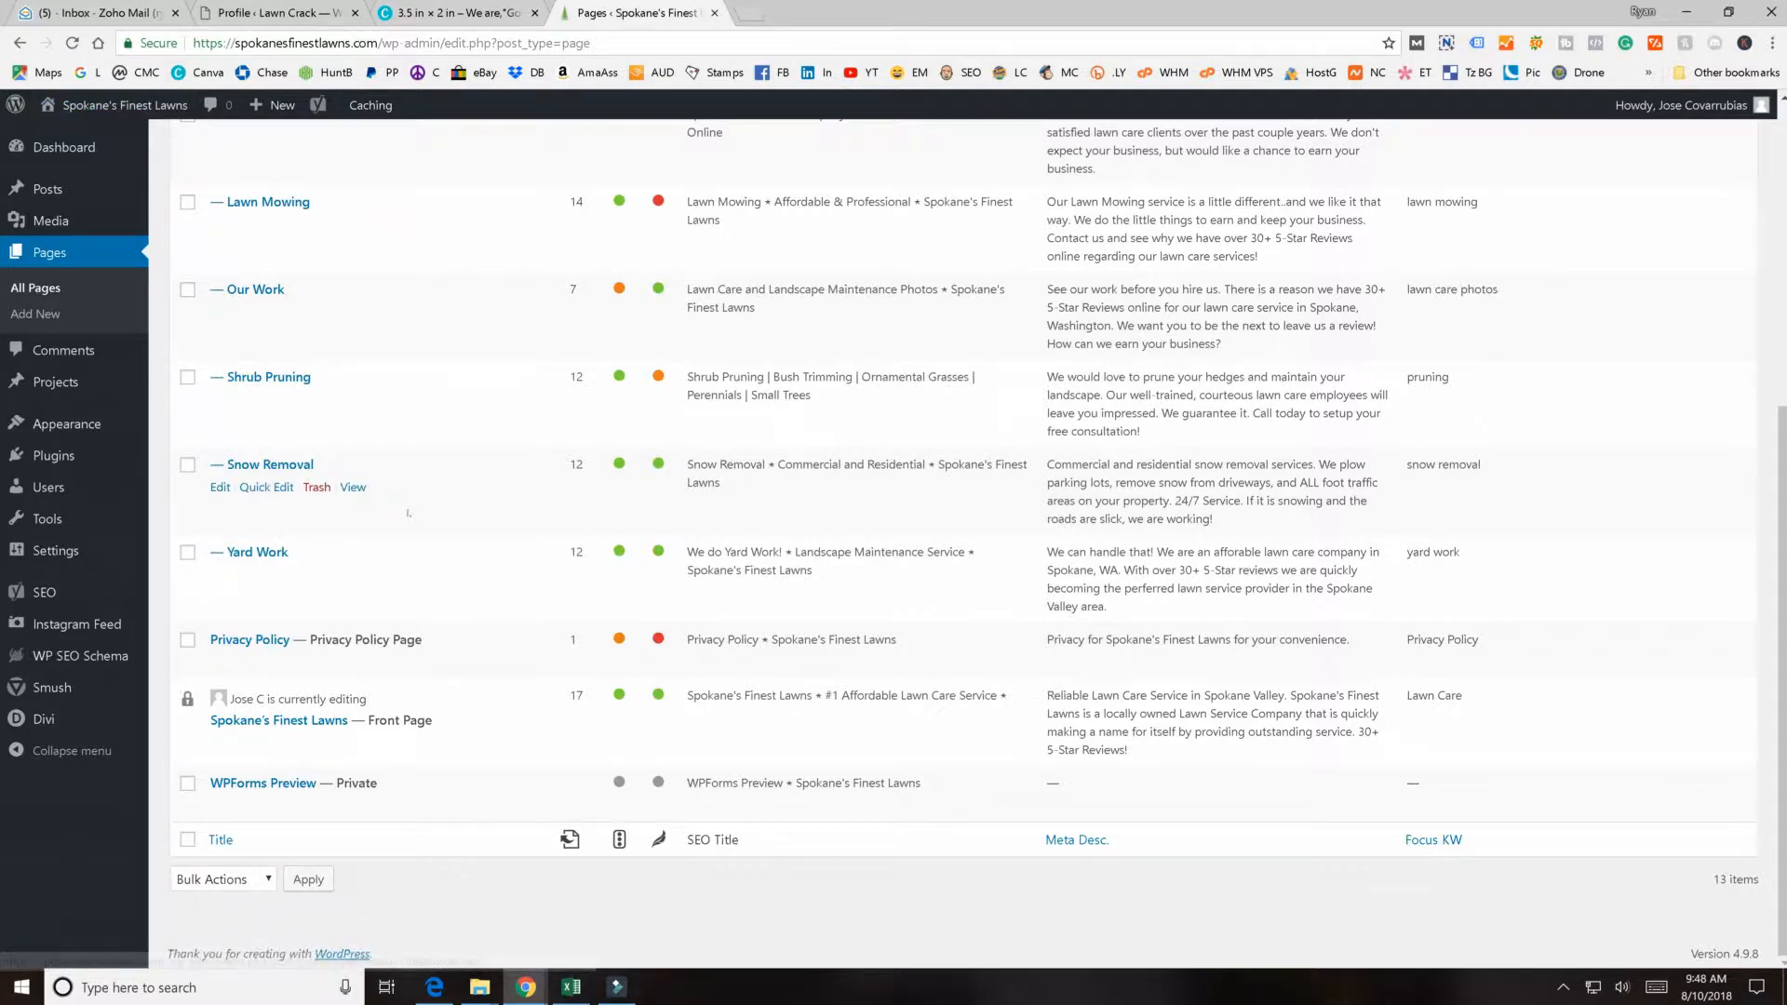
{"action": "scroll", "coordinate": [279, 559], "scroll_direction": "up", "scroll_amount": 5}
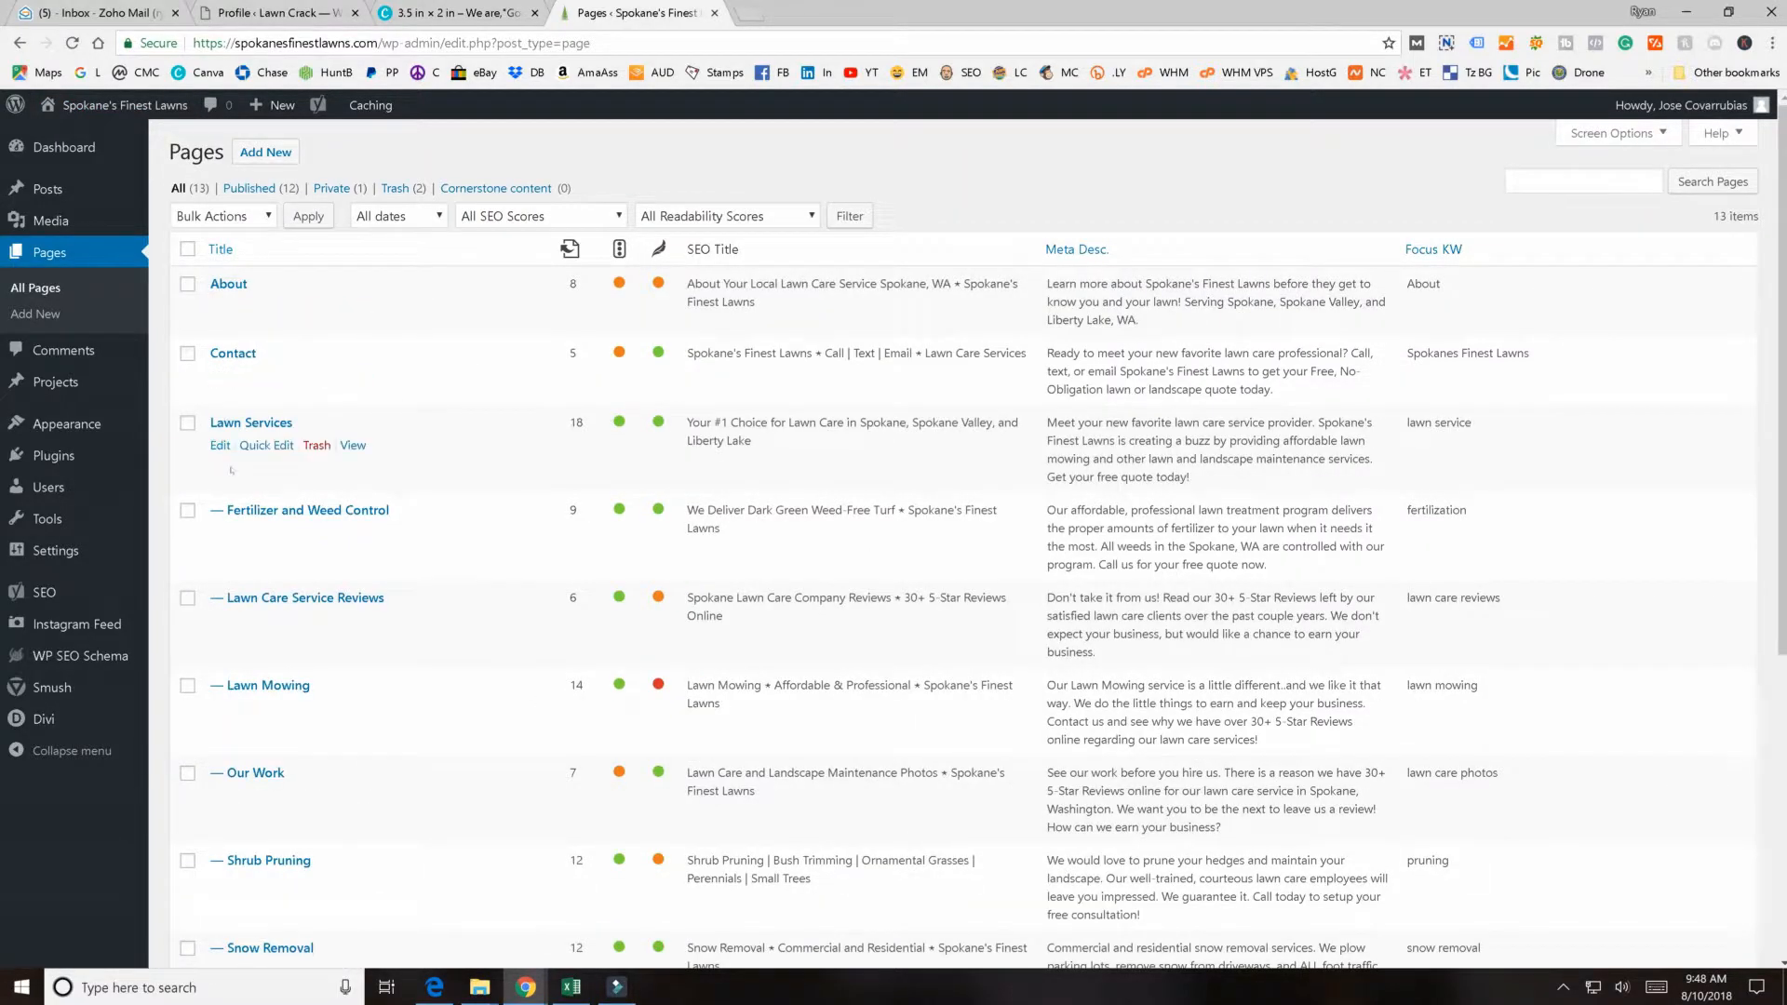
{"action": "scroll", "coordinate": [219, 512], "scroll_direction": "down", "scroll_amount": 4}
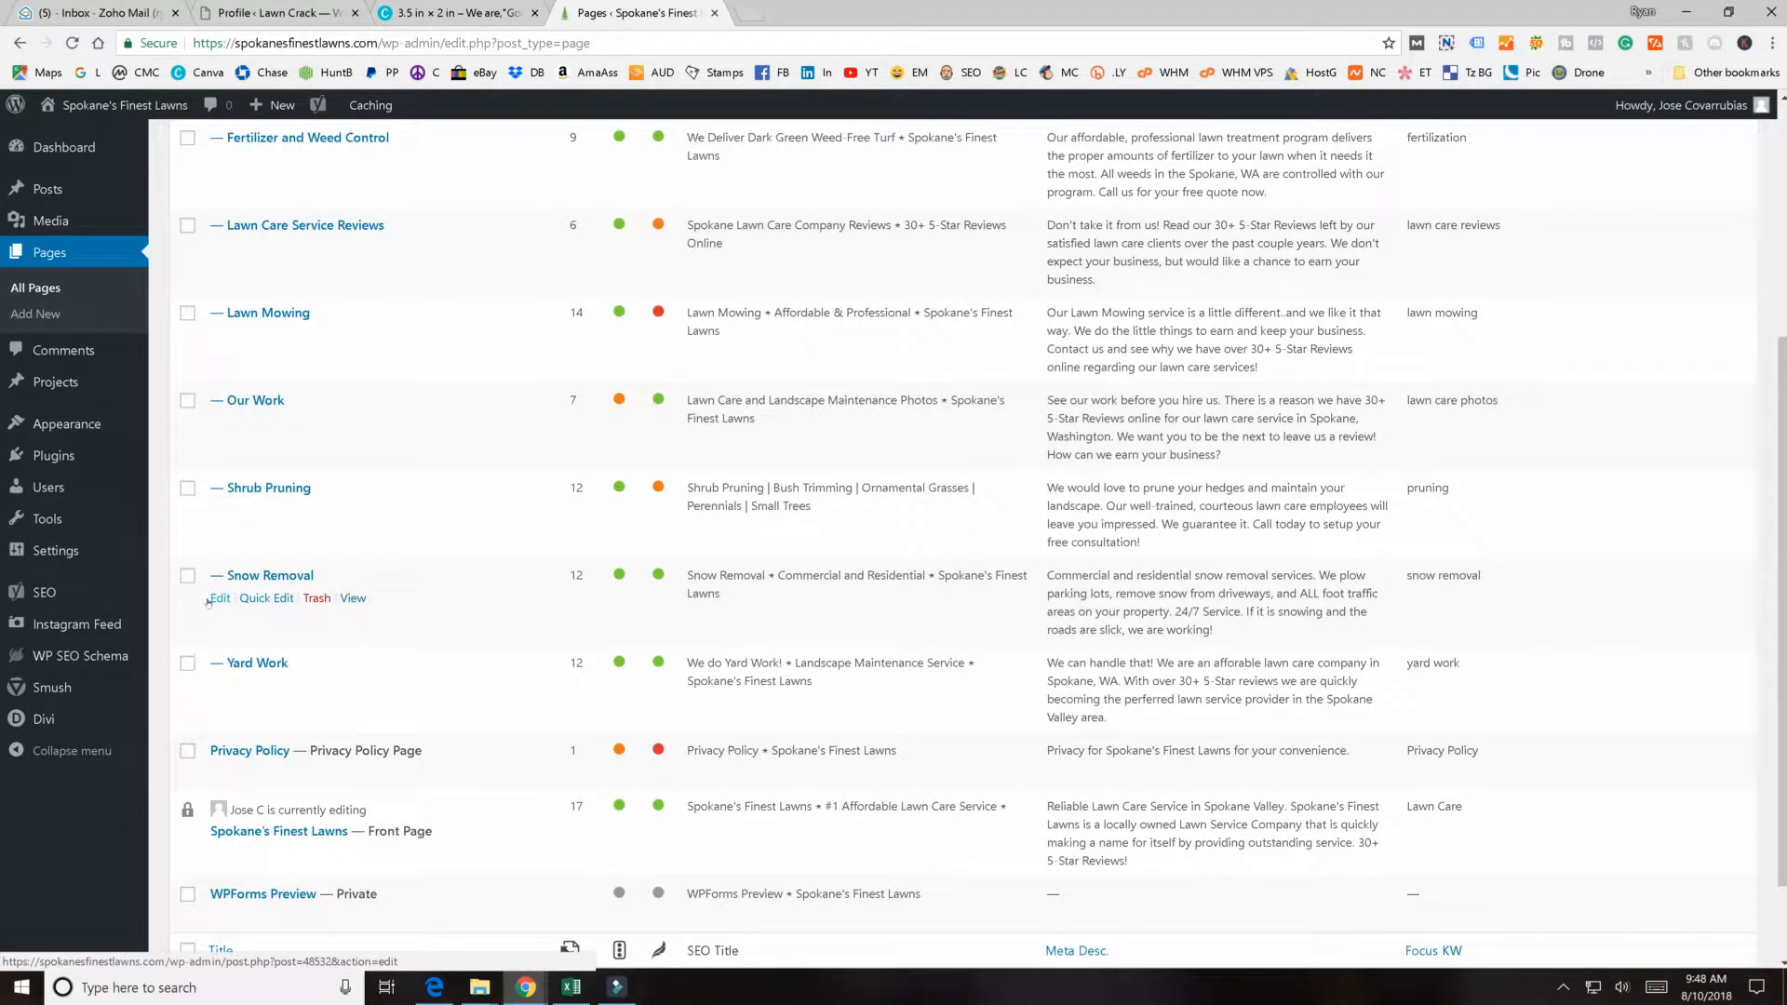
{"action": "scroll", "coordinate": [203, 606], "scroll_direction": "down", "scroll_amount": 2}
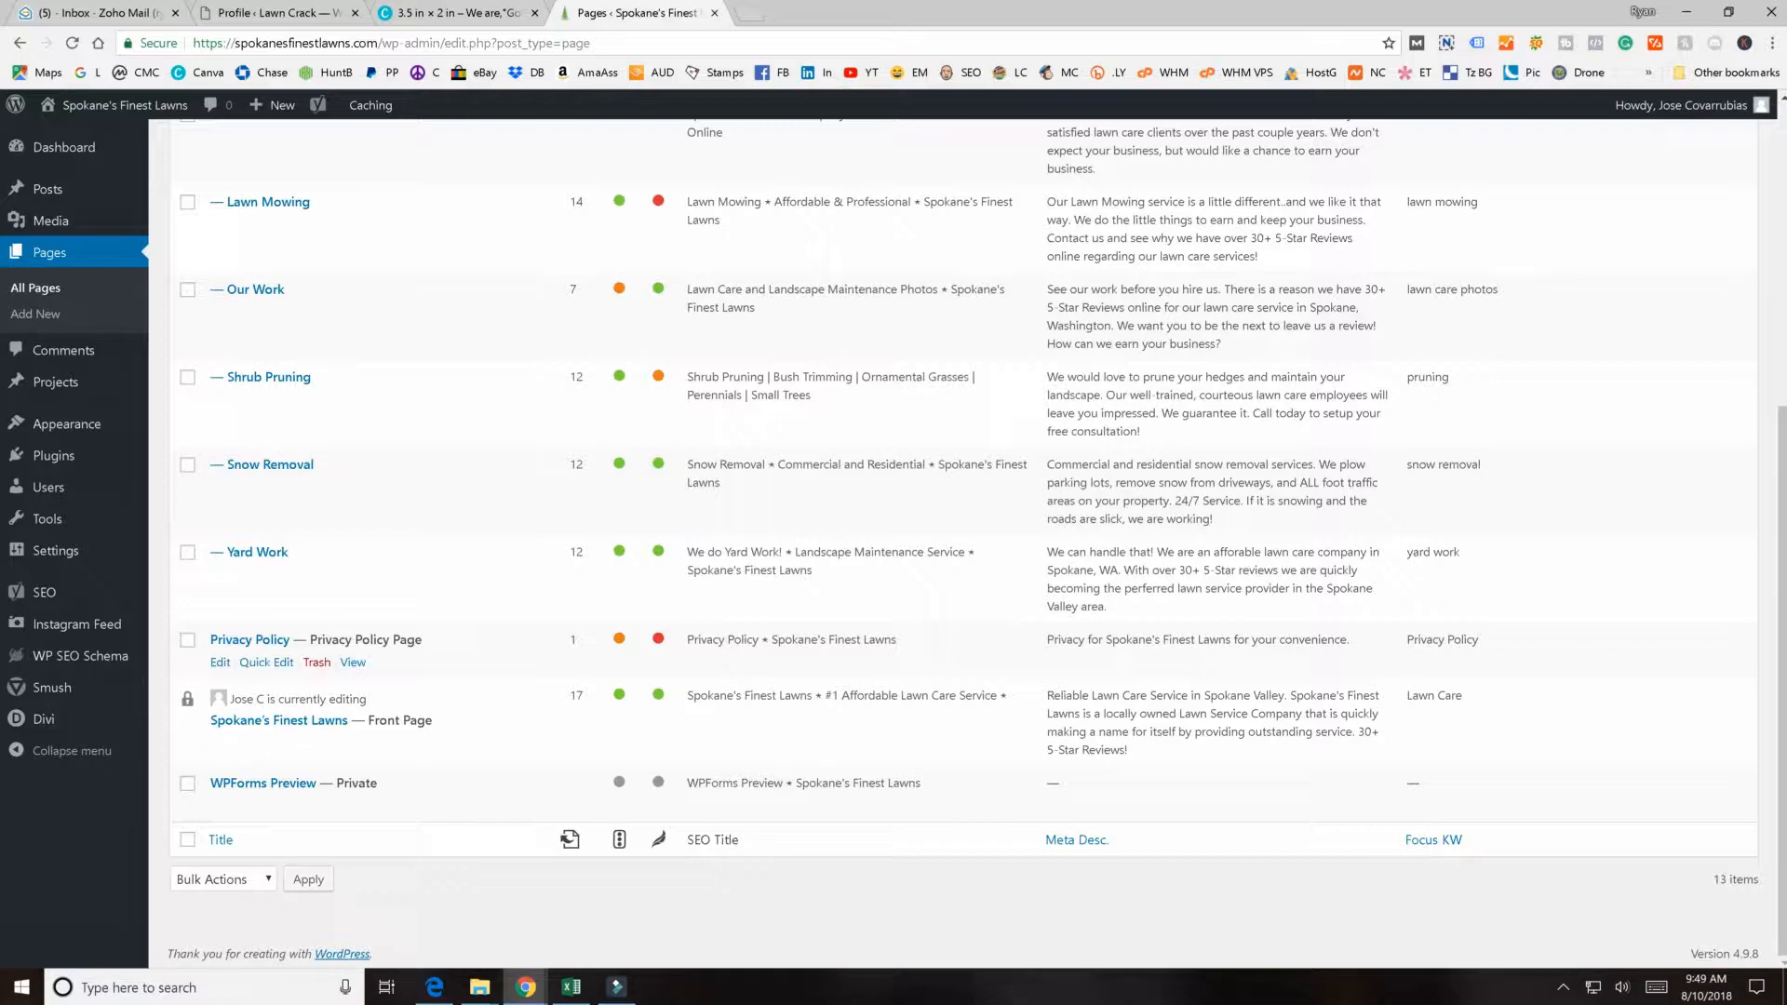
{"action": "scroll", "coordinate": [373, 562], "scroll_direction": "up", "scroll_amount": 5}
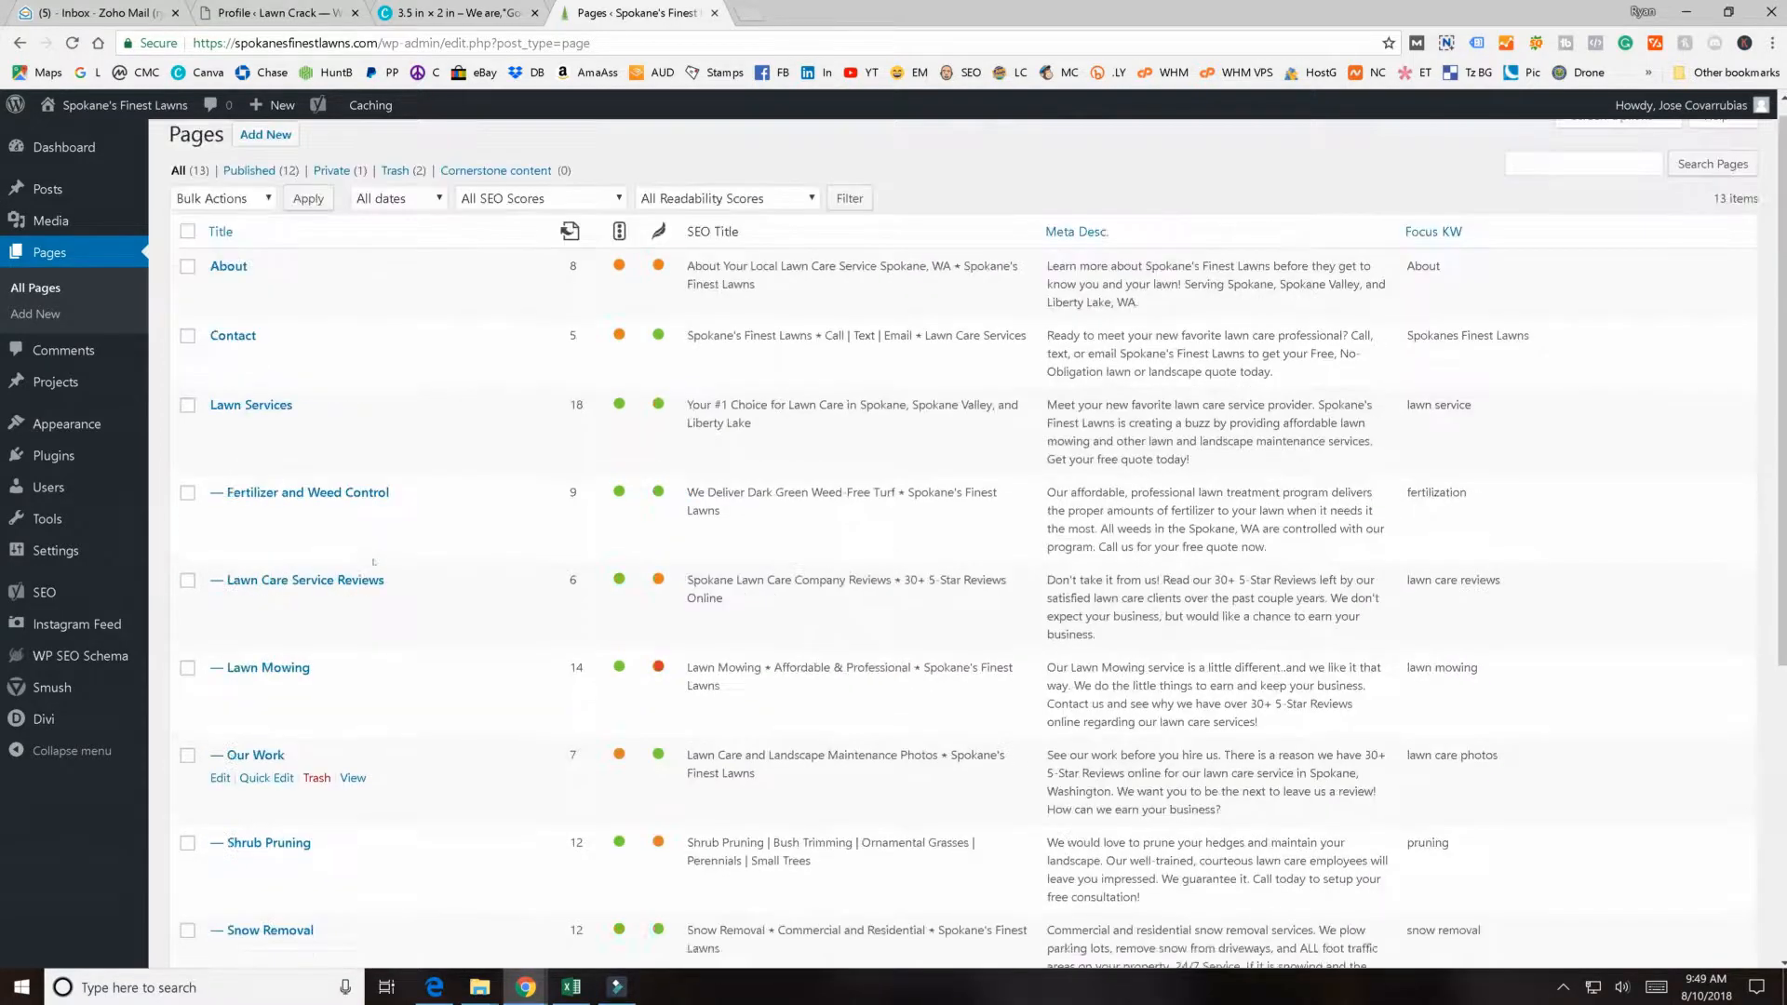
{"action": "scroll", "coordinate": [373, 563], "scroll_direction": "down", "scroll_amount": 1}
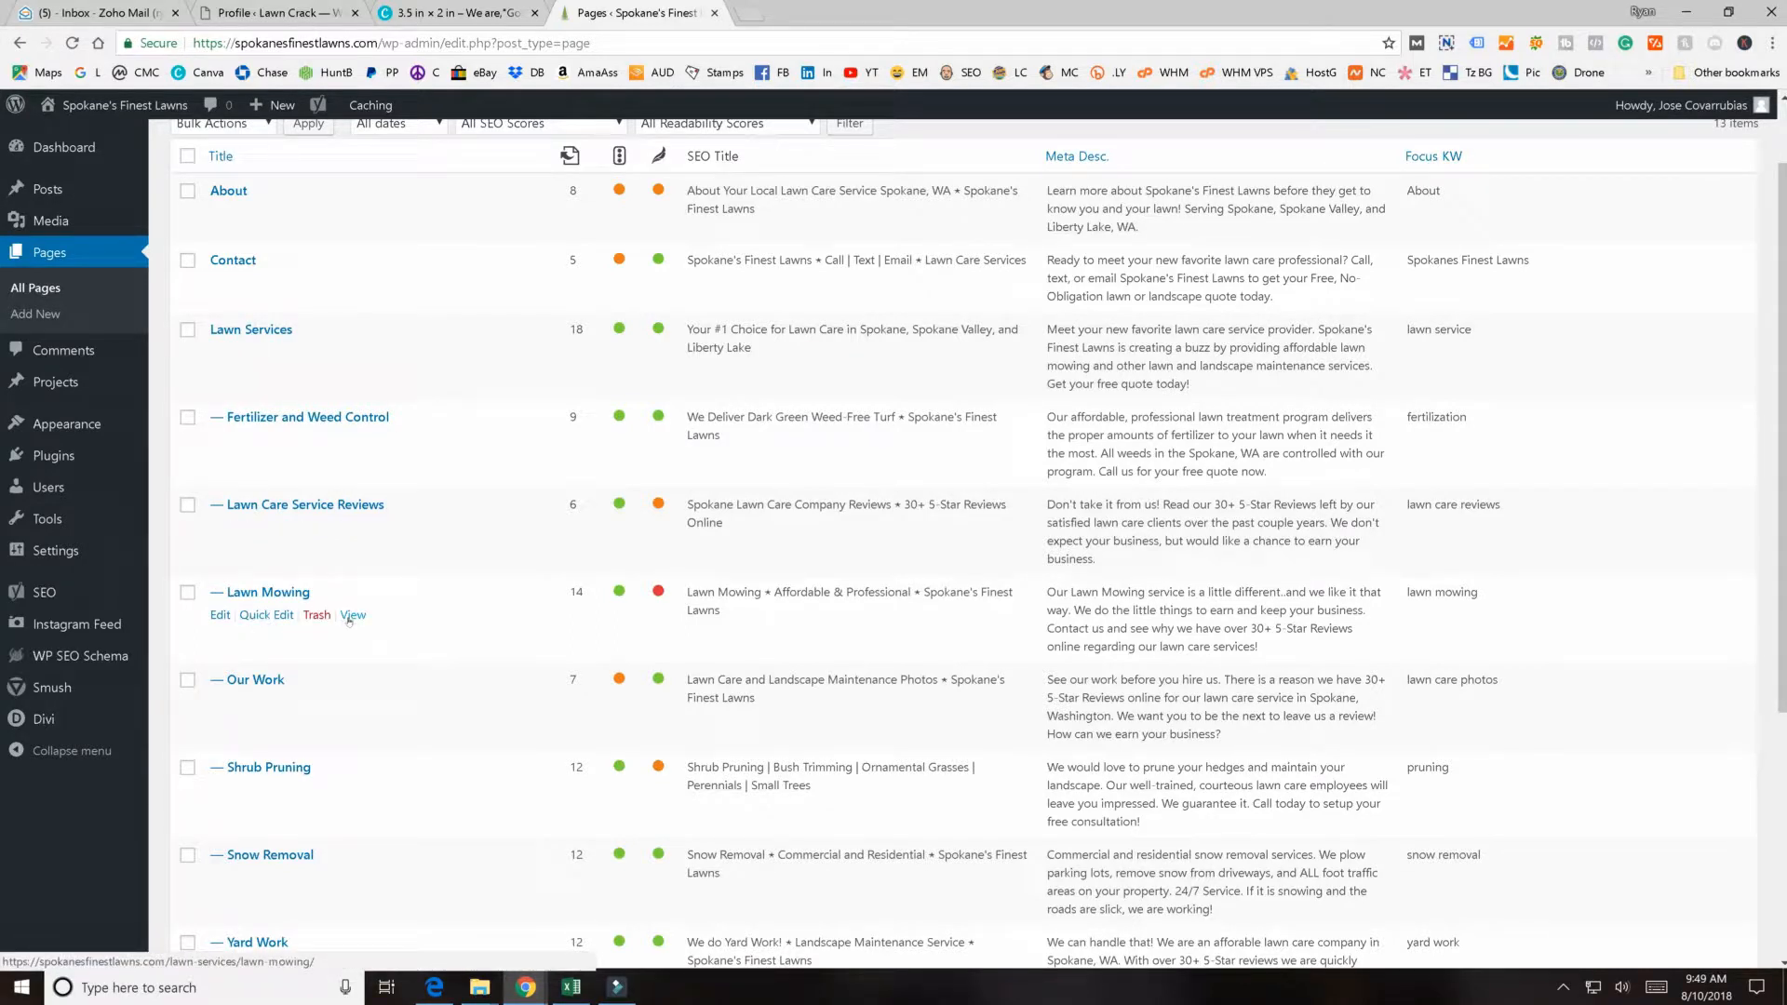
{"action": "left_click", "coordinate": [352, 615]}
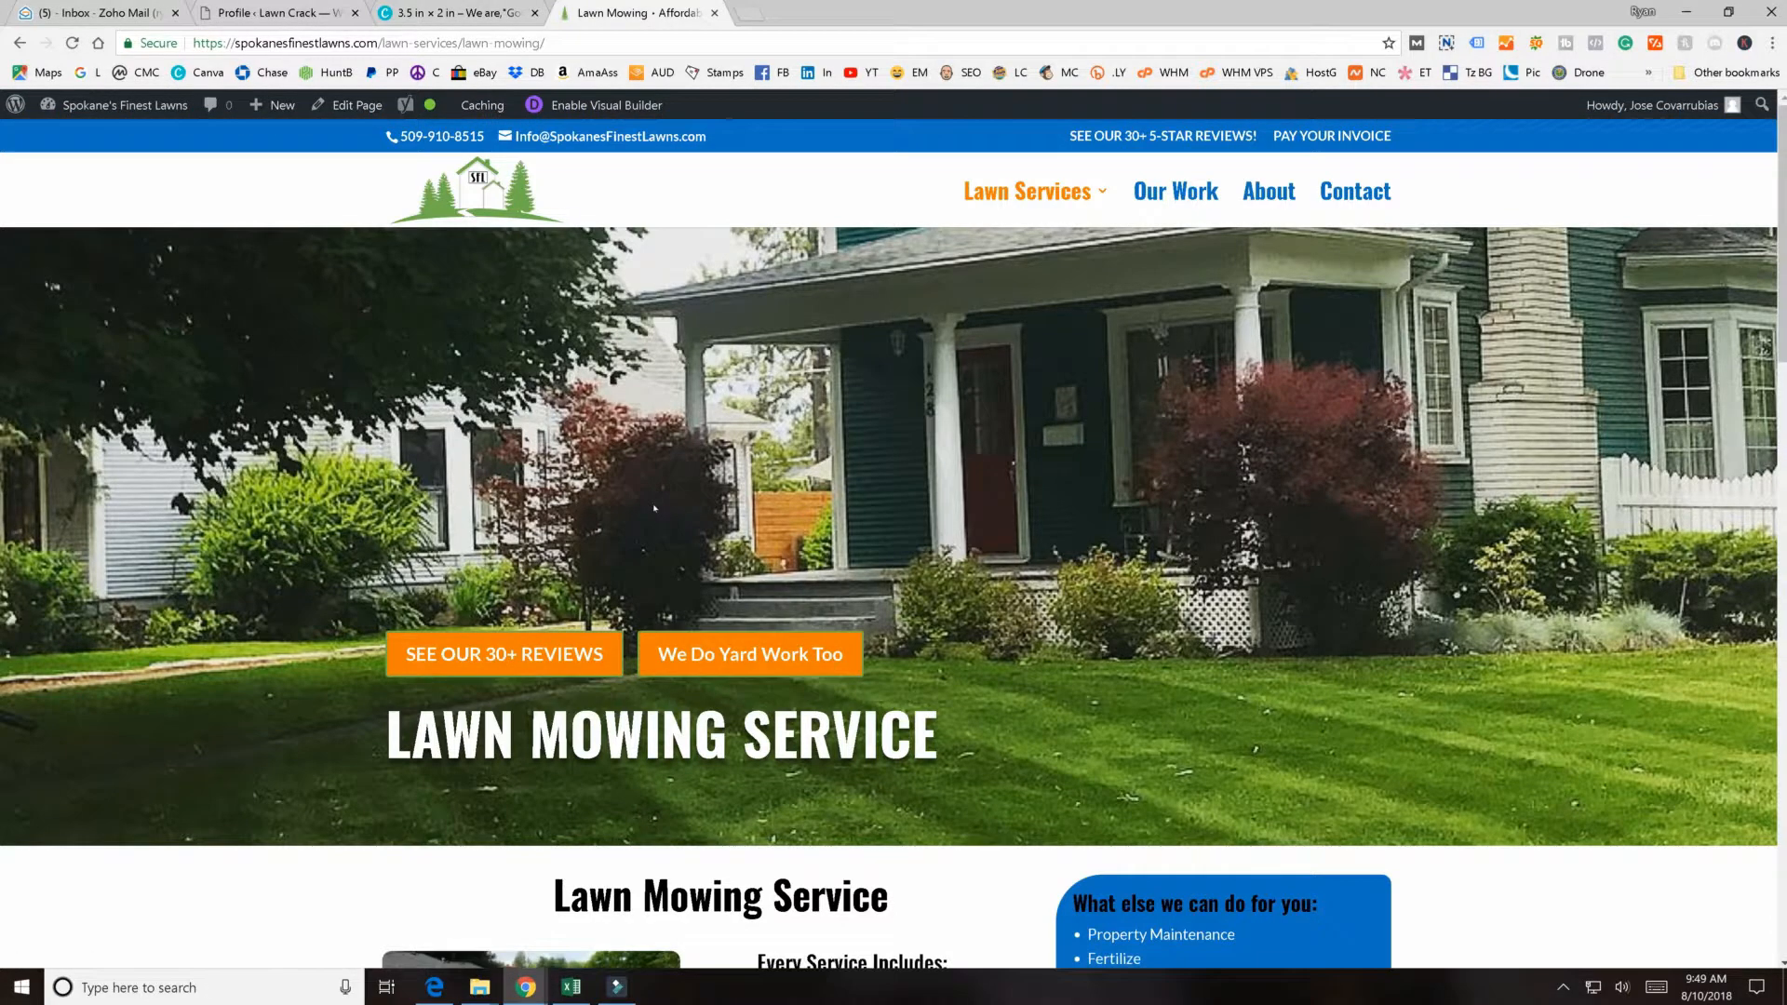
- Look over the live Lawn Mowing page and enable the Visual Builder on it
{"action": "scroll", "coordinate": [663, 532], "scroll_direction": "down", "scroll_amount": 3}
{"action": "scroll", "coordinate": [884, 600], "scroll_direction": "down", "scroll_amount": 18}
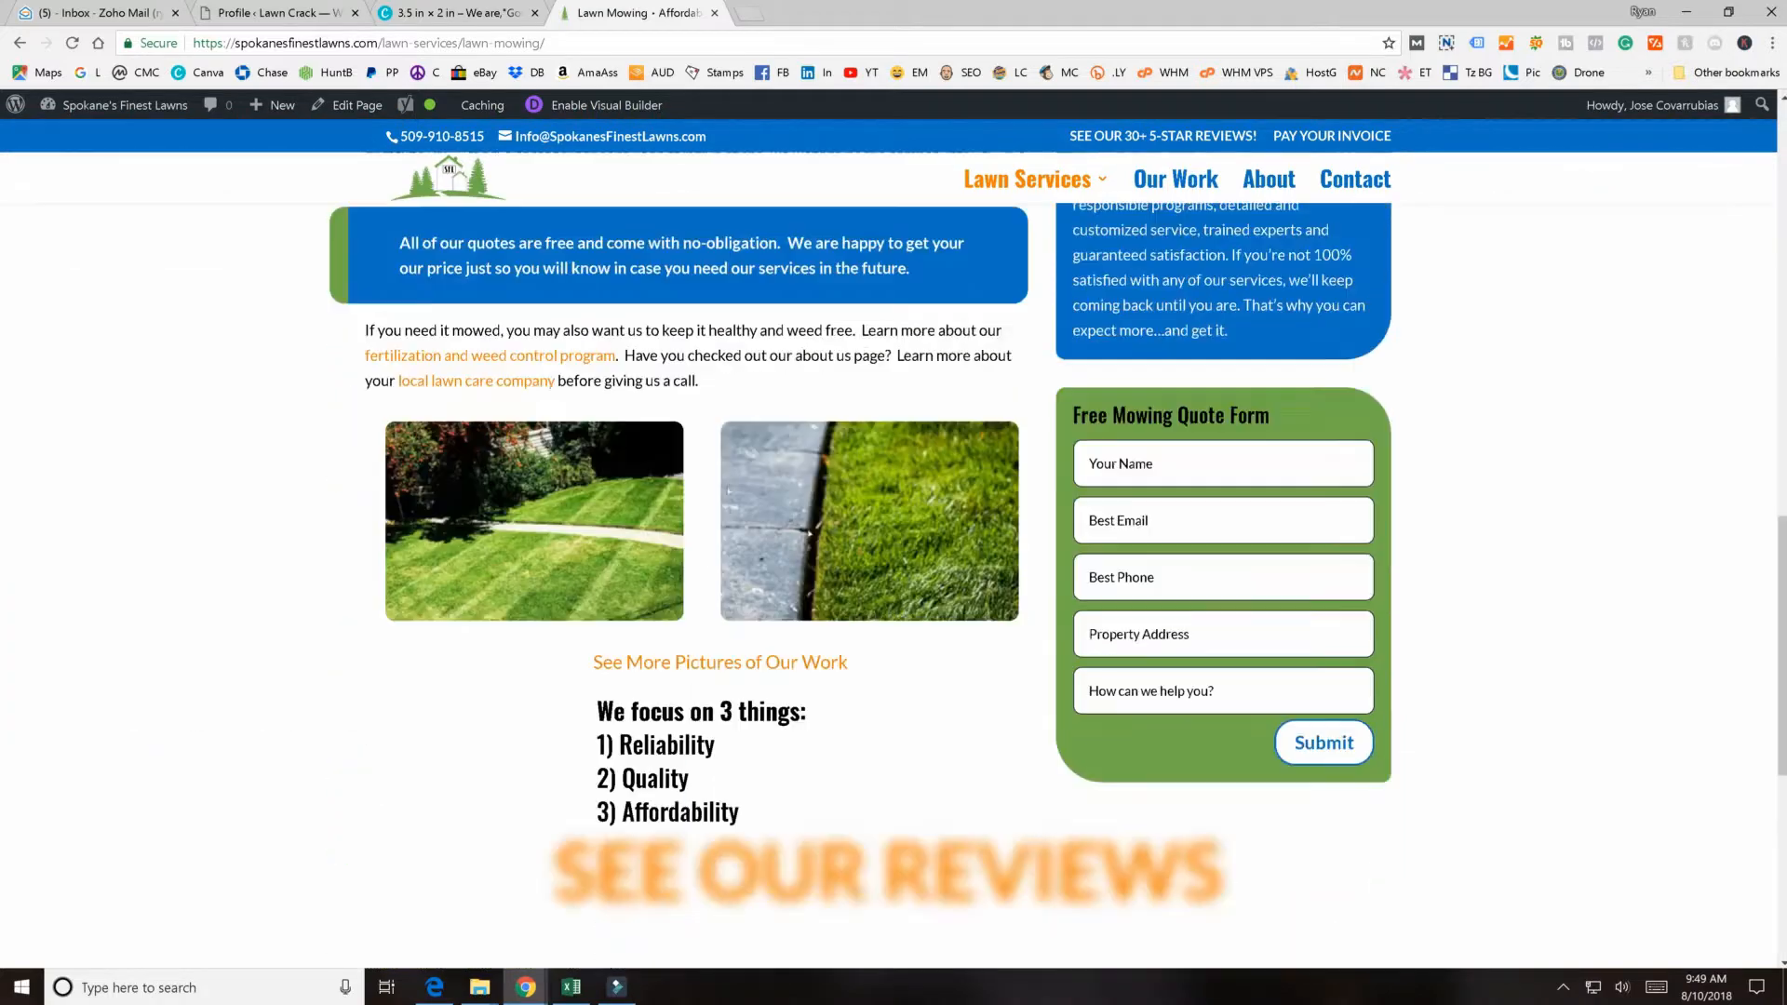
{"action": "scroll", "coordinate": [885, 600], "scroll_direction": "up", "scroll_amount": 20}
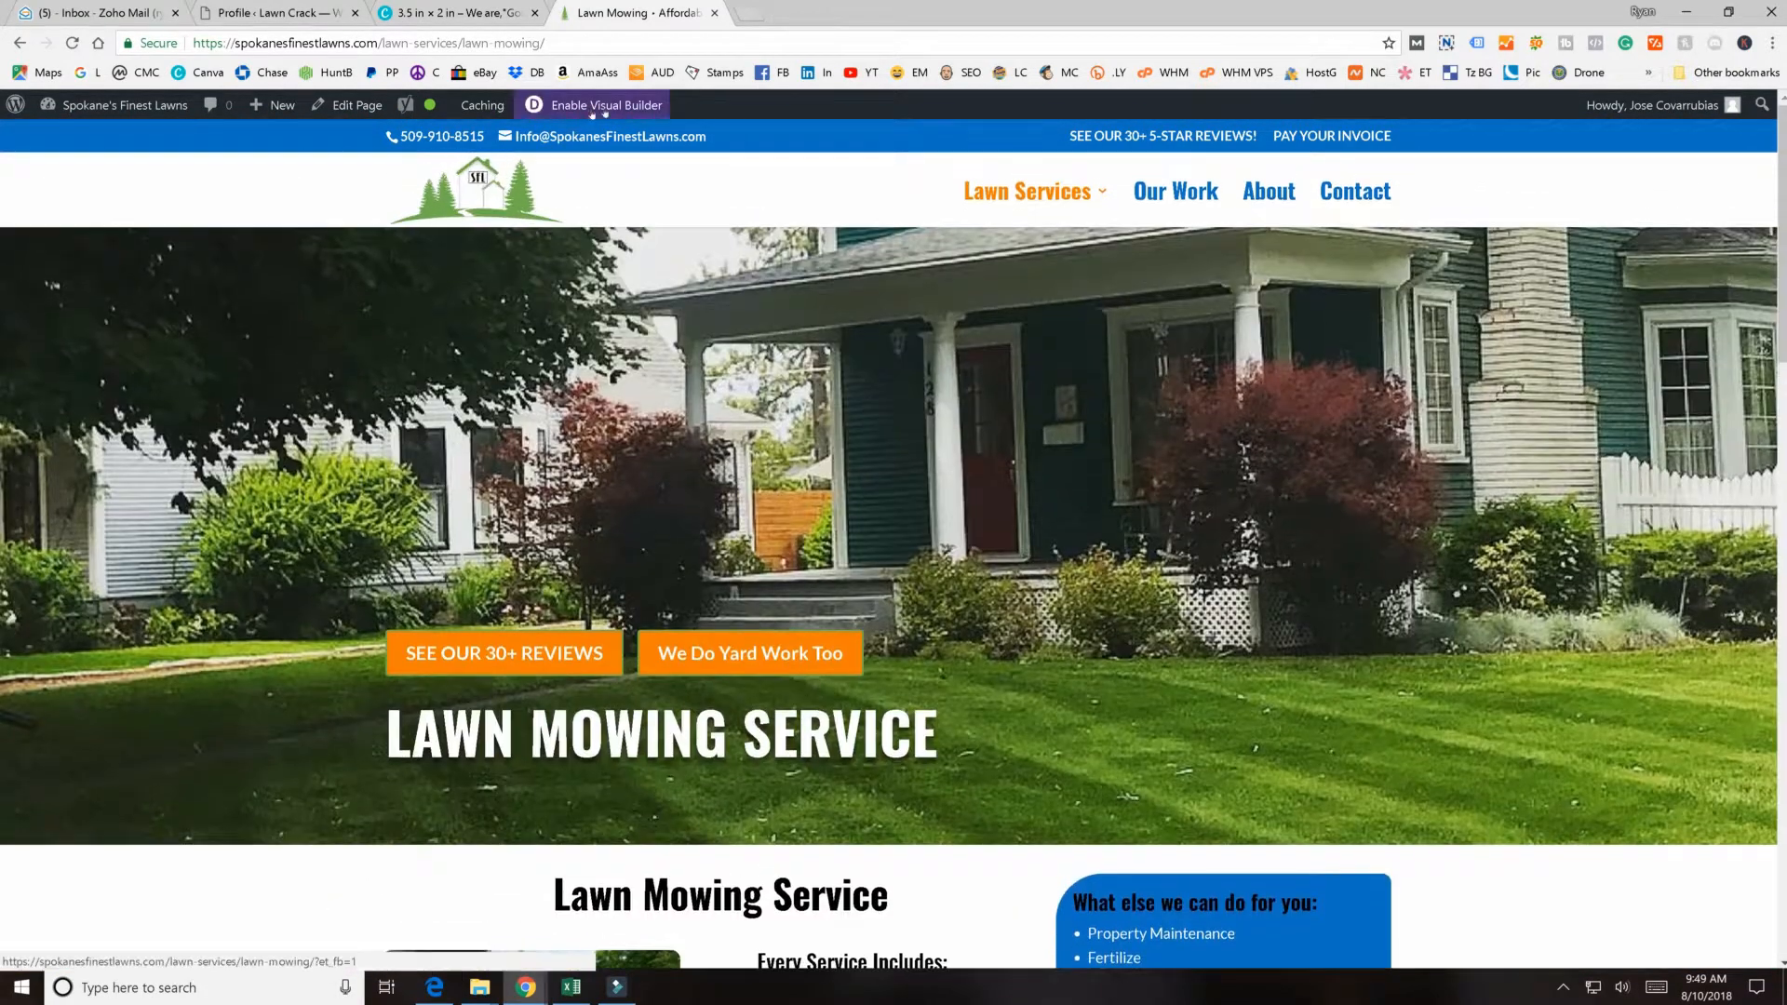
{"action": "left_click", "coordinate": [592, 108]}
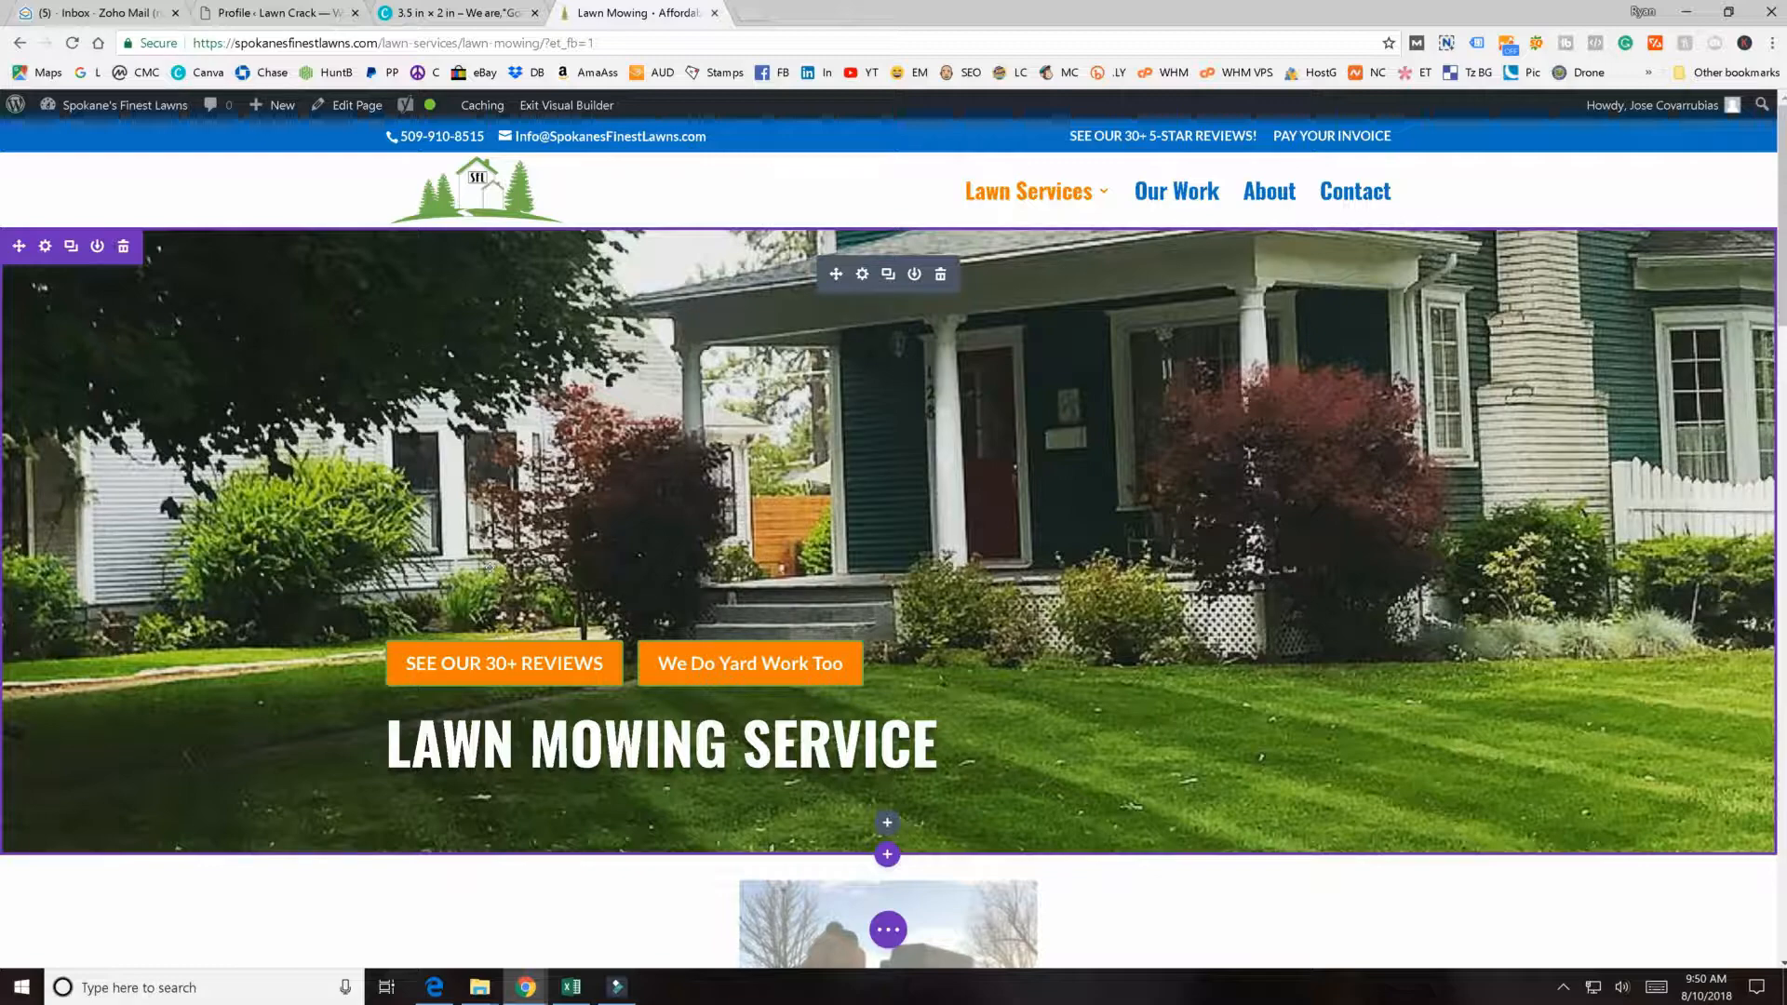
- Examine the Lawn Mowing page's layout in the builder, from the header image down to the footer
{"action": "scroll", "coordinate": [489, 565], "scroll_direction": "down", "scroll_amount": 1}
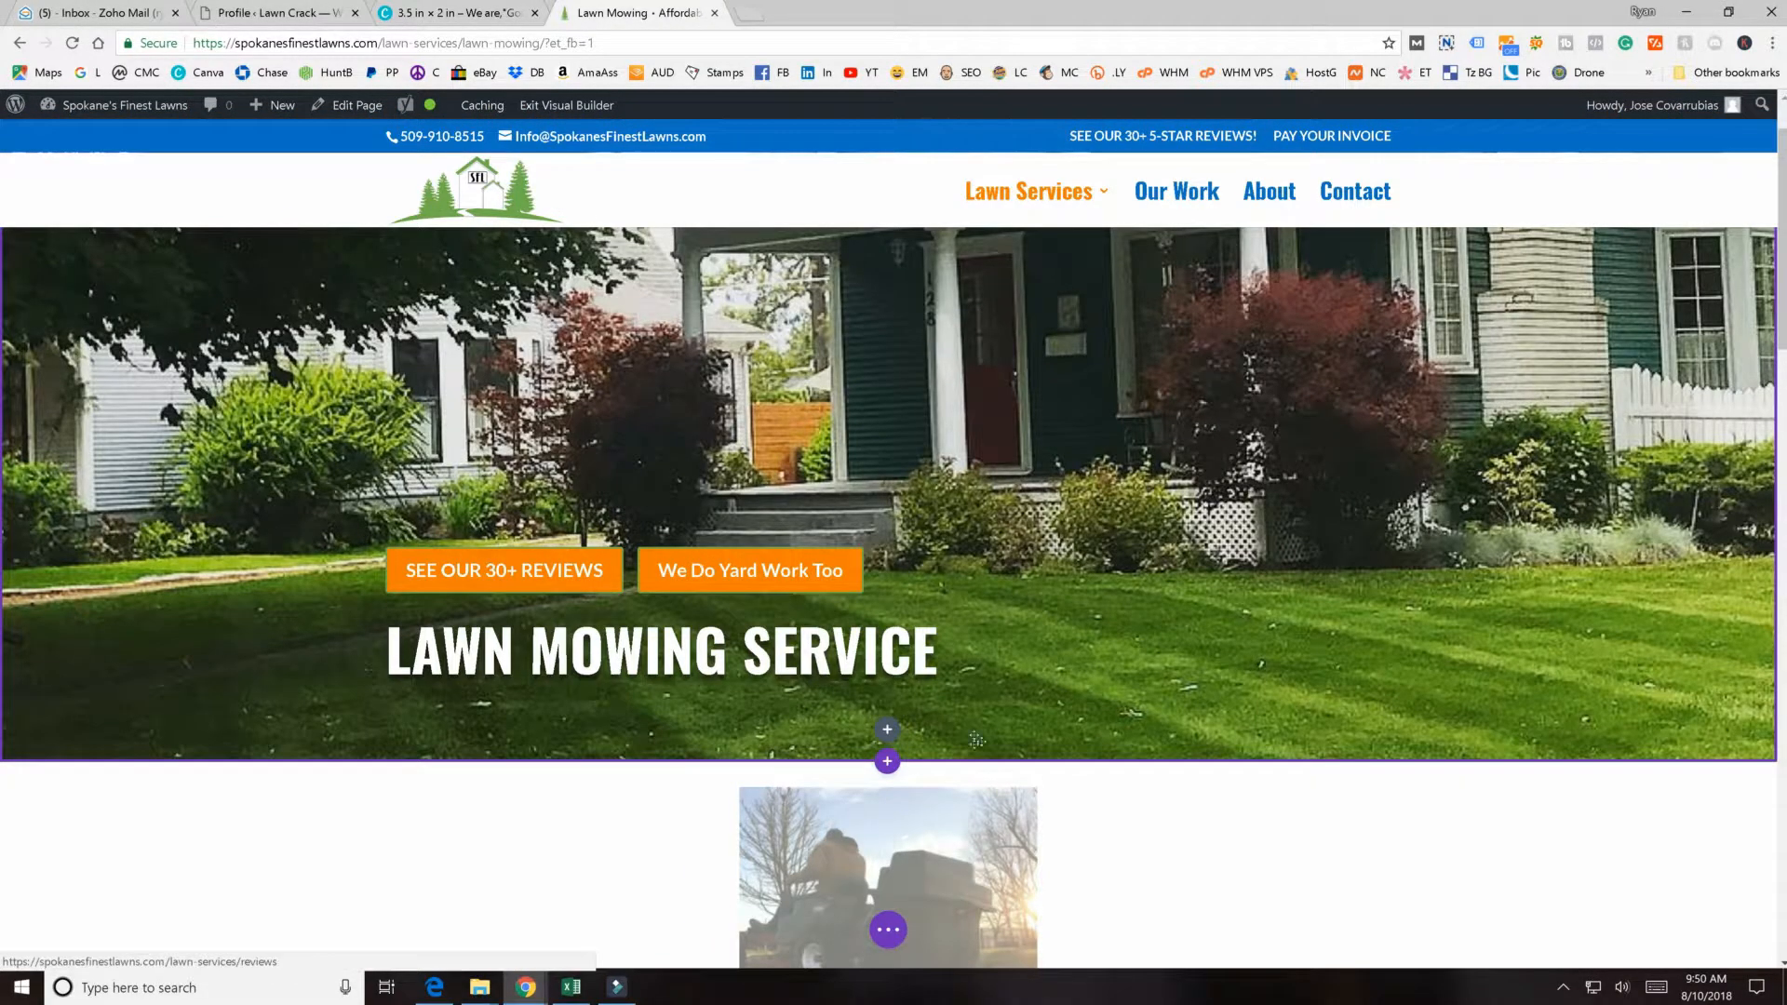
{"action": "scroll", "coordinate": [898, 648], "scroll_direction": "down", "scroll_amount": 4}
{"action": "scroll", "coordinate": [898, 649], "scroll_direction": "down", "scroll_amount": 2}
{"action": "scroll", "coordinate": [893, 642], "scroll_direction": "up", "scroll_amount": 7}
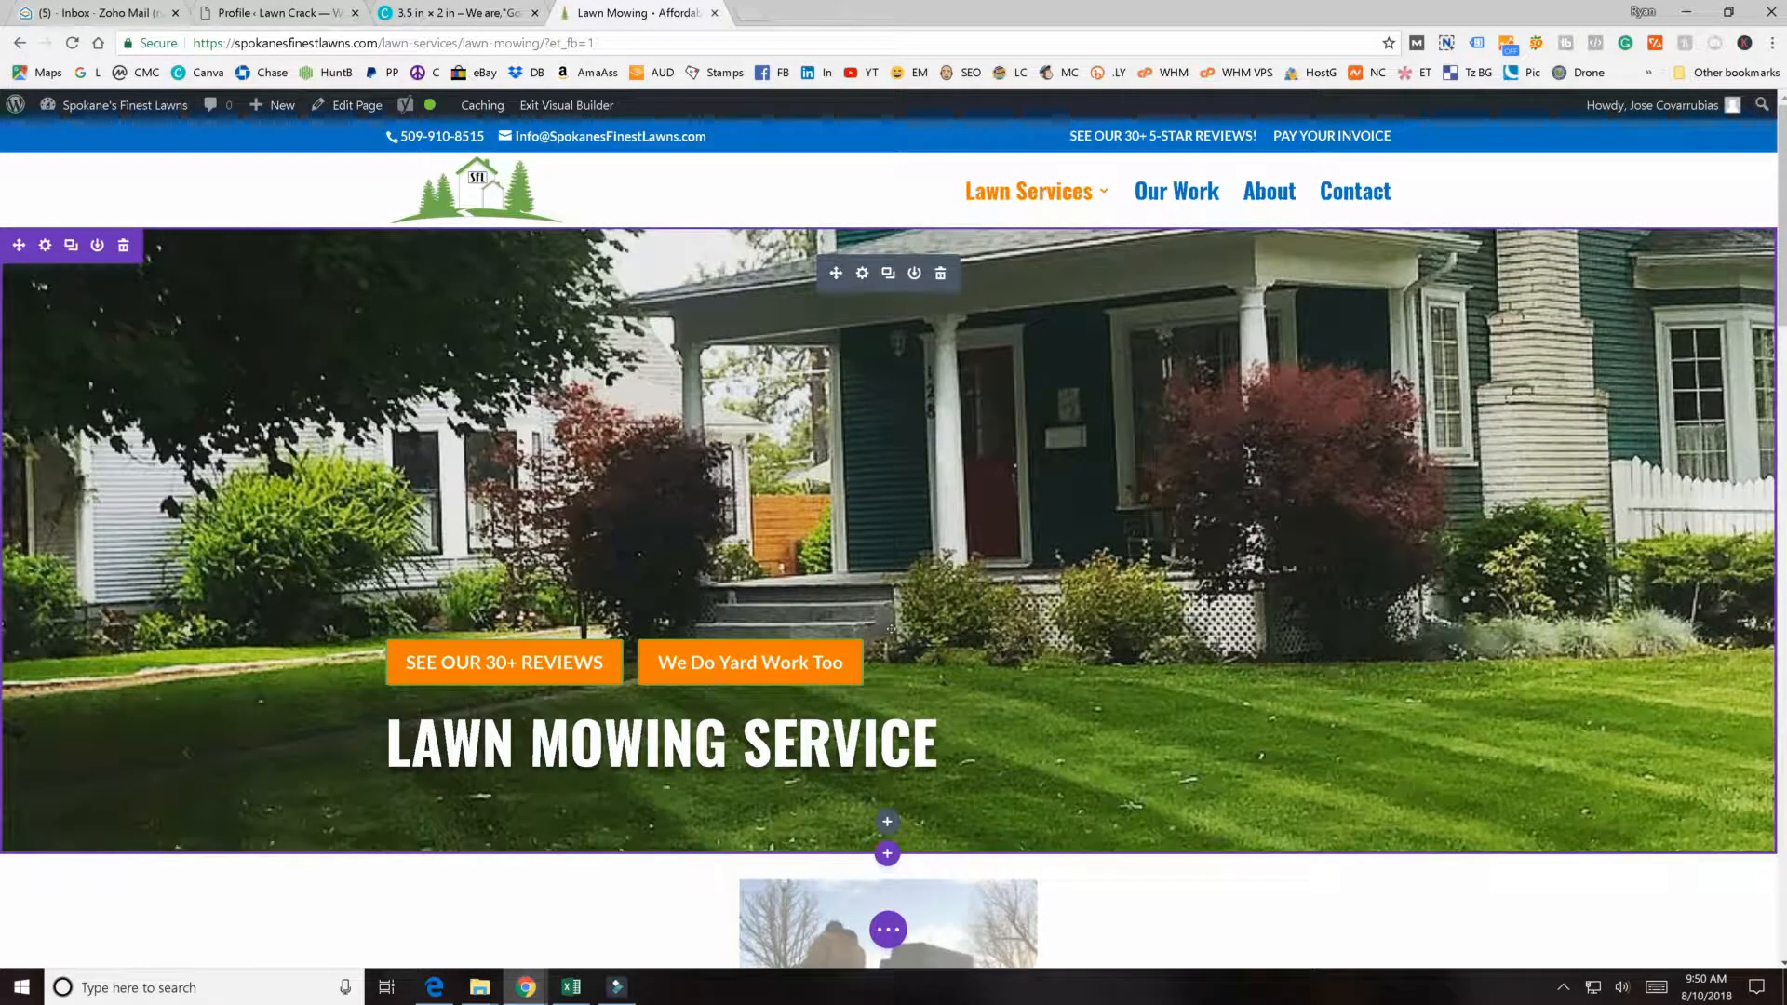
{"action": "scroll", "coordinate": [894, 629], "scroll_direction": "down", "scroll_amount": 2}
{"action": "scroll", "coordinate": [898, 631], "scroll_direction": "up", "scroll_amount": 2}
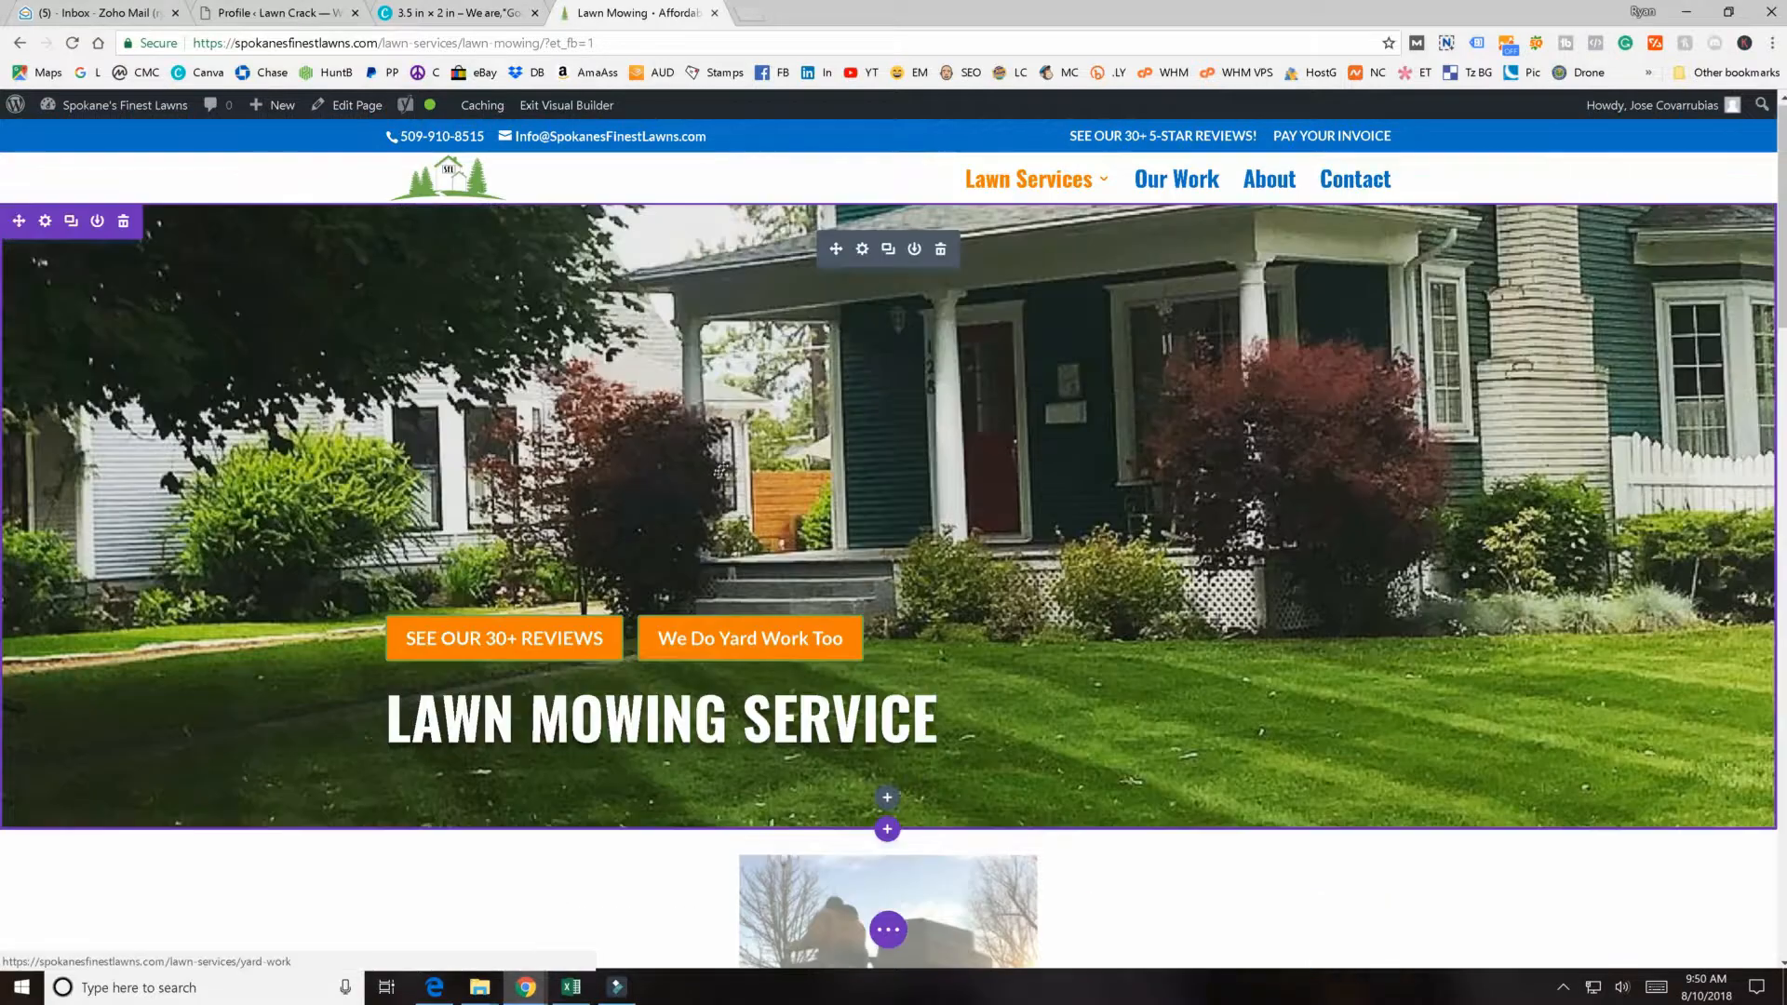
{"action": "scroll", "coordinate": [893, 596], "scroll_direction": "down", "scroll_amount": 2}
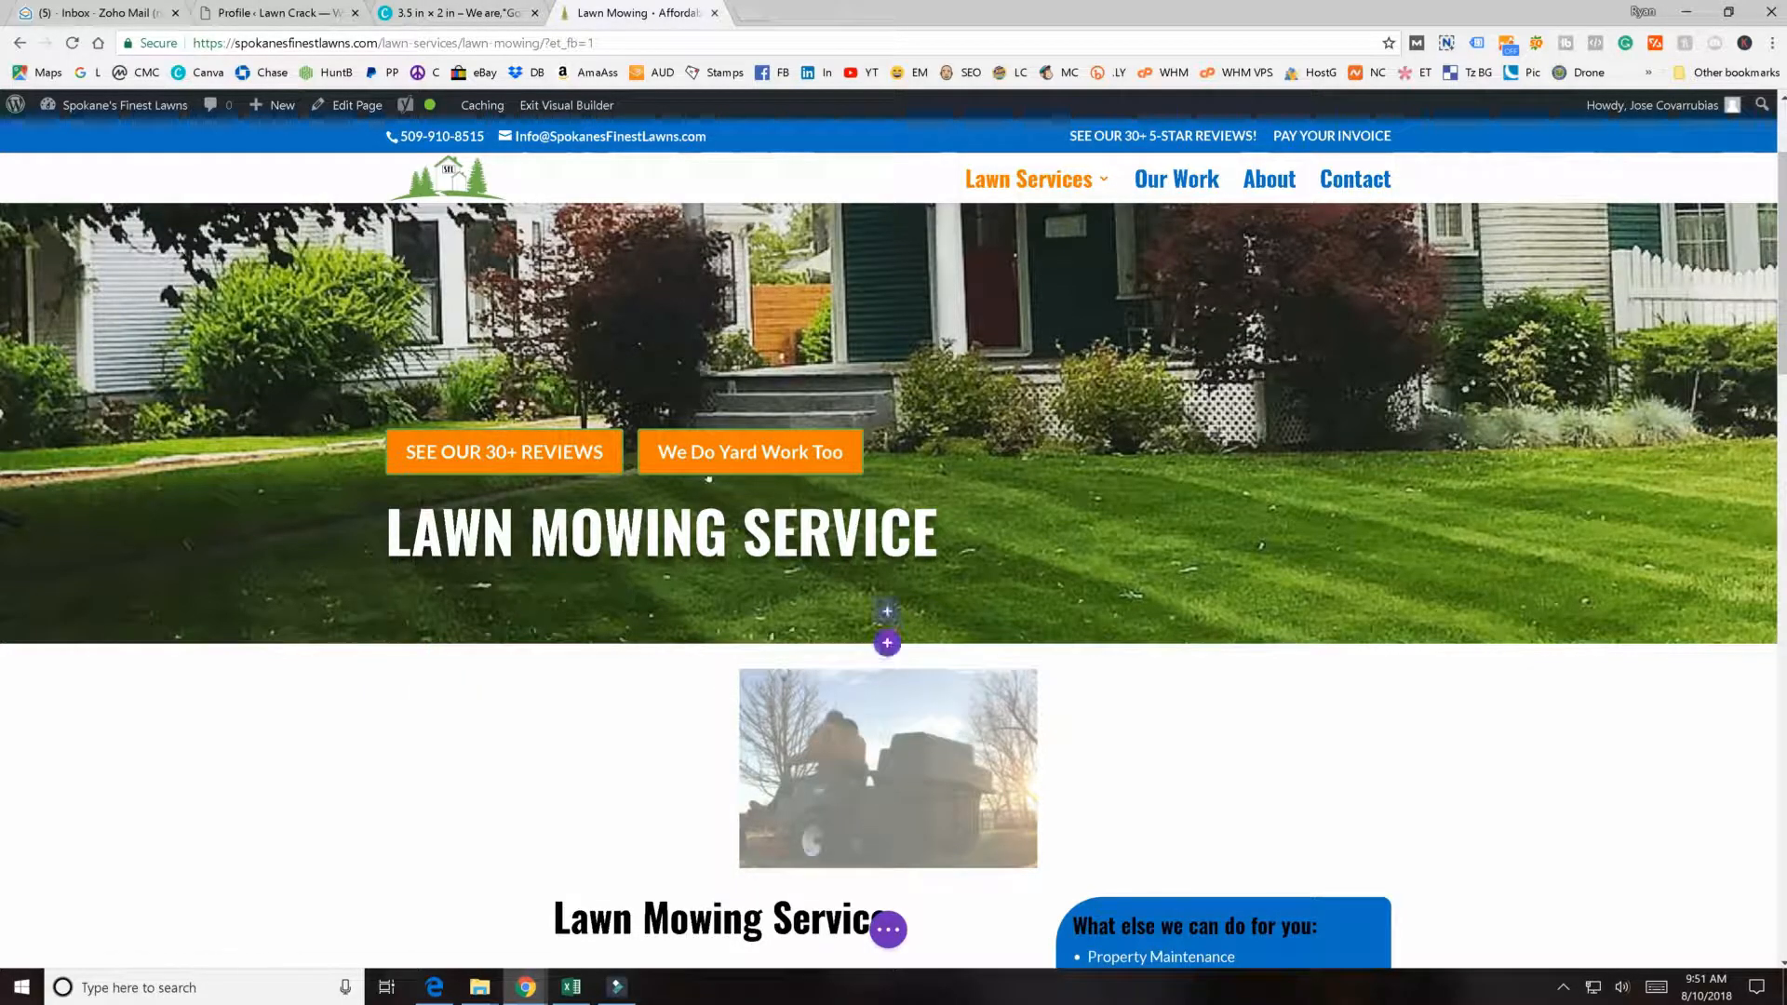
{"action": "scroll", "coordinate": [709, 479], "scroll_direction": "down", "scroll_amount": 9}
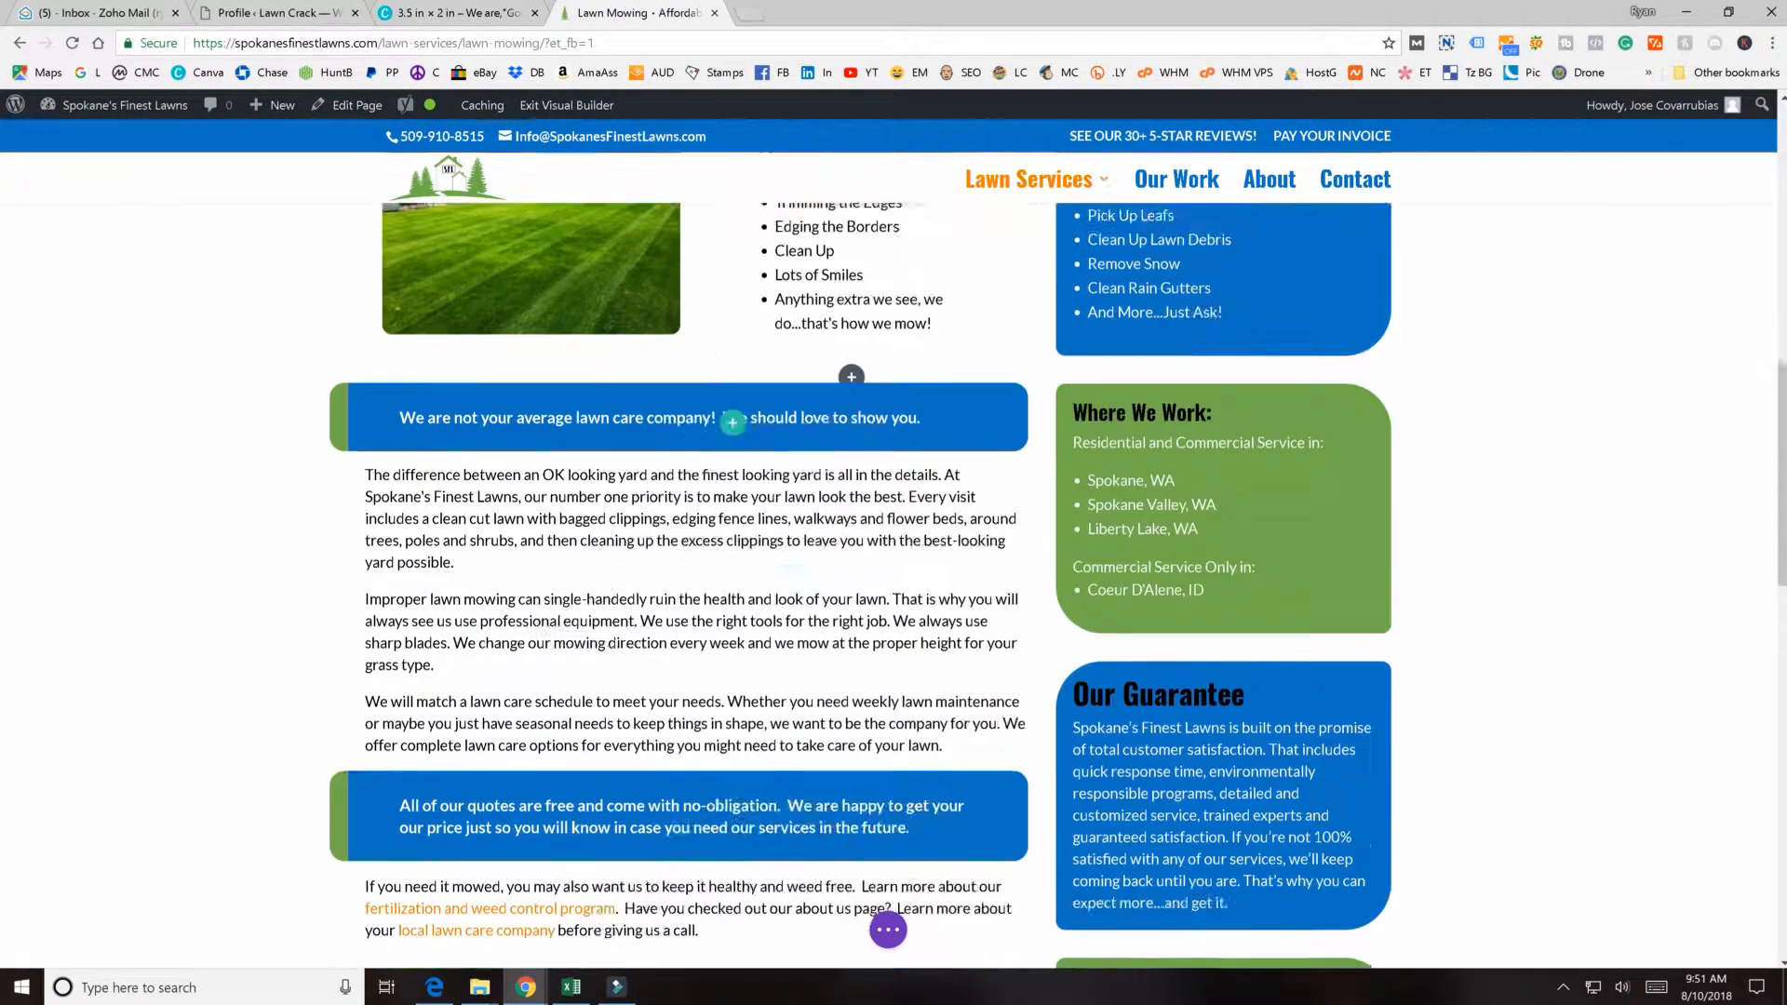
{"action": "scroll", "coordinate": [647, 440], "scroll_direction": "down", "scroll_amount": 15}
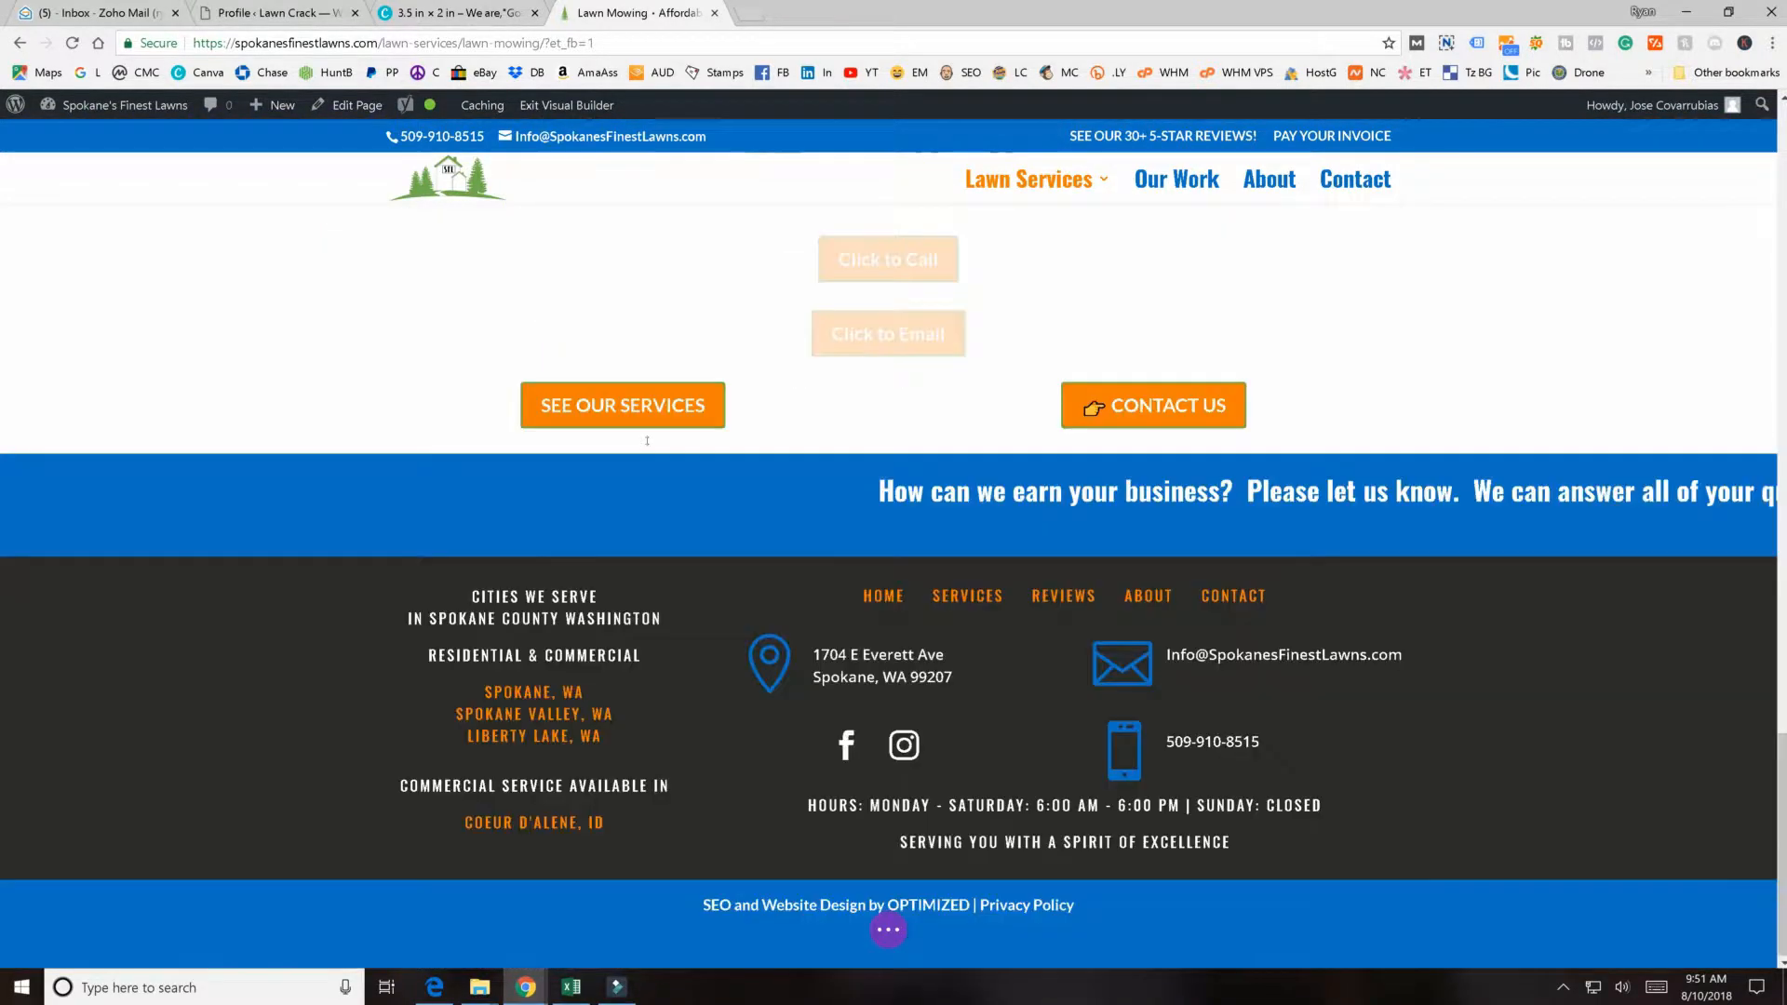
{"action": "scroll", "coordinate": [647, 440], "scroll_direction": "up", "scroll_amount": 13}
{"action": "scroll", "coordinate": [647, 440], "scroll_direction": "down", "scroll_amount": 7}
{"action": "scroll", "coordinate": [869, 750], "scroll_direction": "down", "scroll_amount": 6}
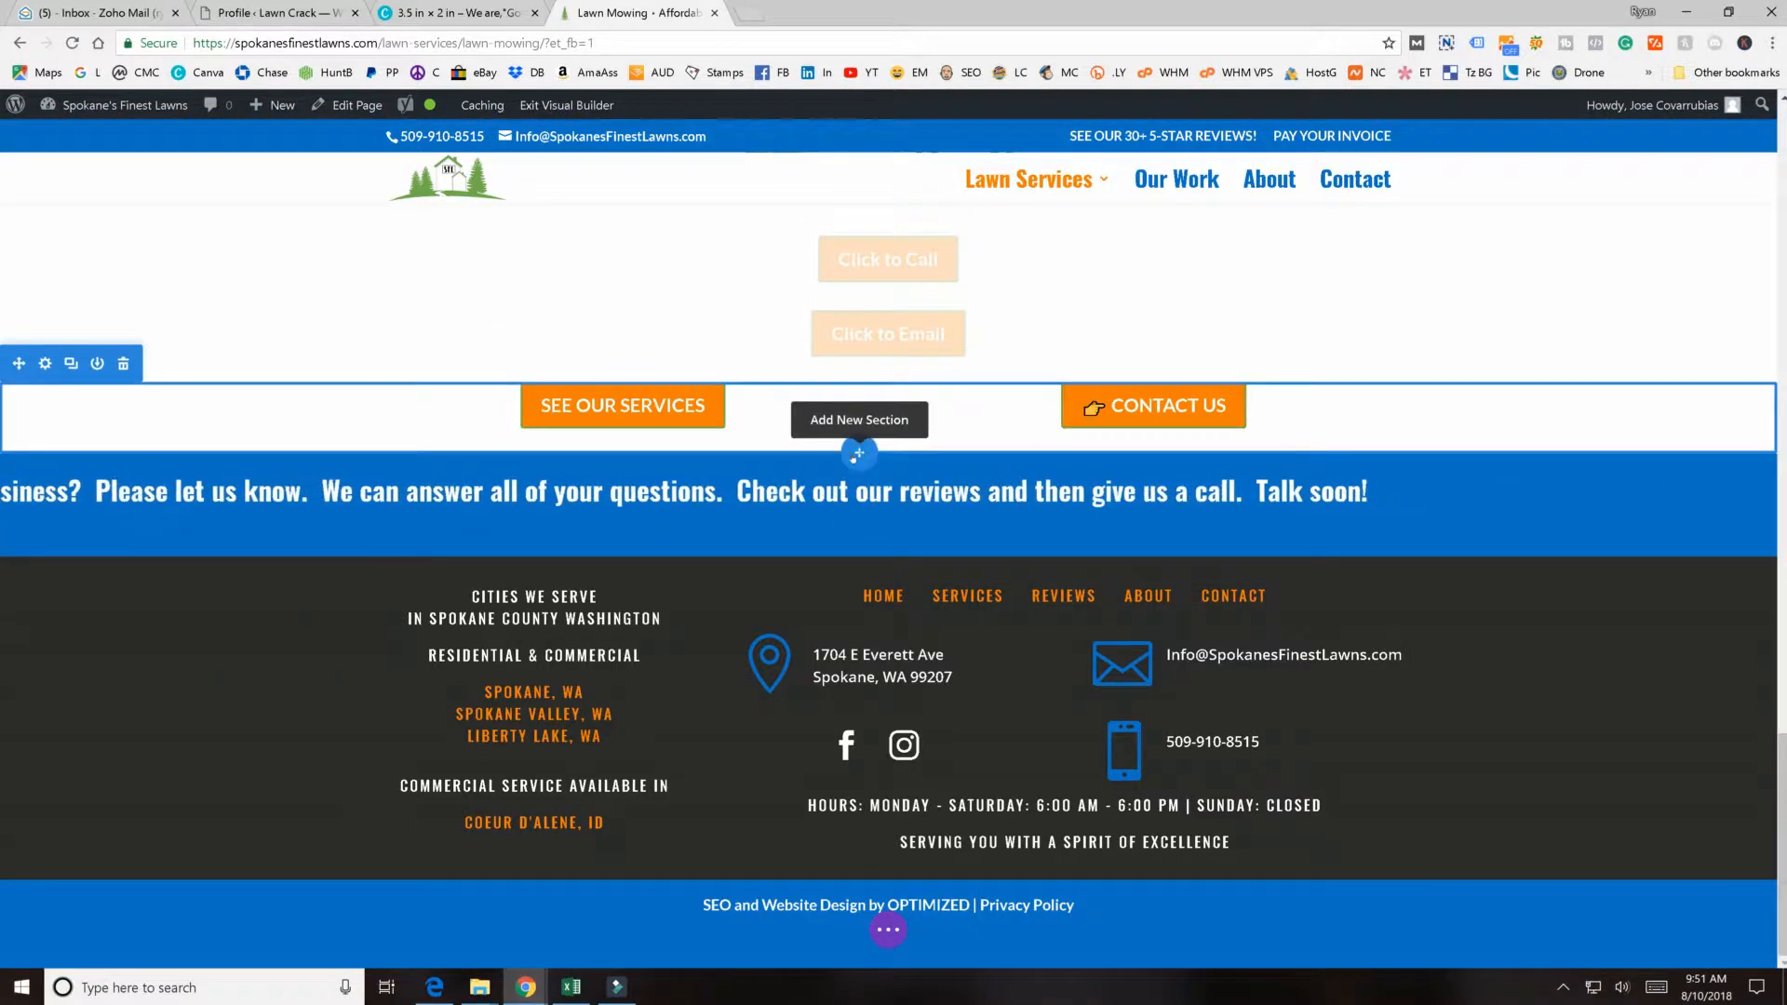
- Insert a regular section below the See Our Services and Contact Us buttons and delete it again
{"action": "left_click", "coordinate": [857, 453]}
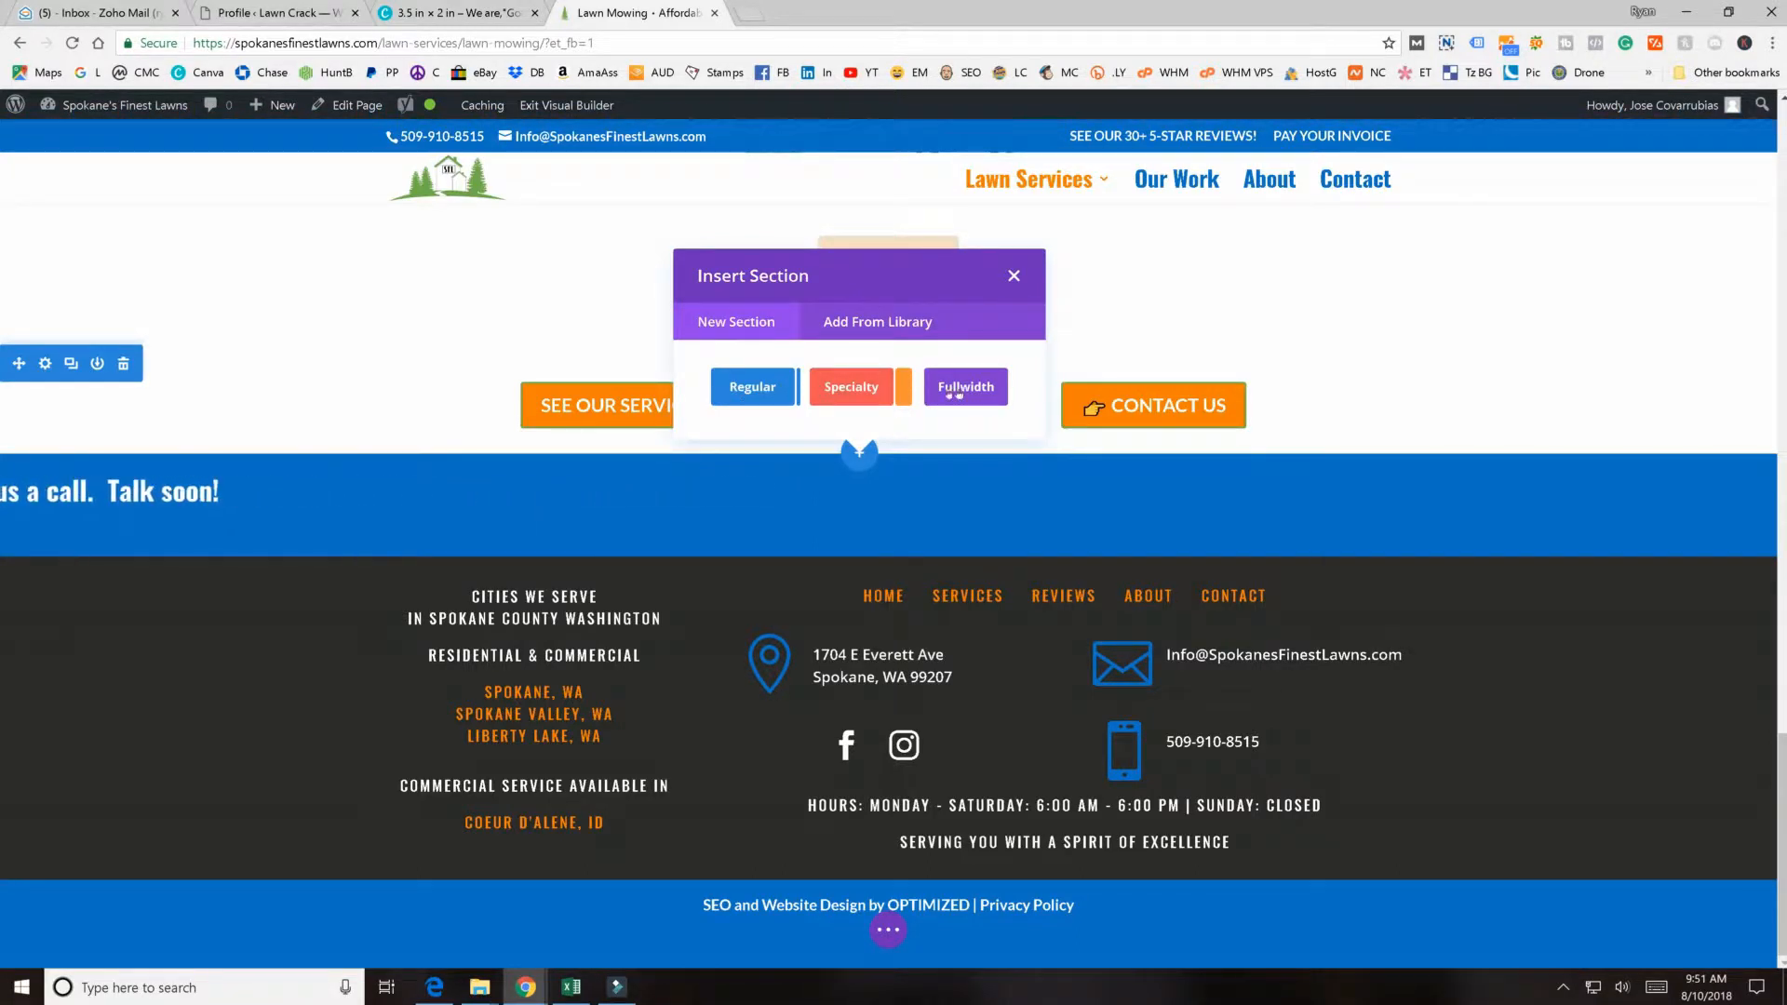
{"action": "left_click", "coordinate": [744, 386]}
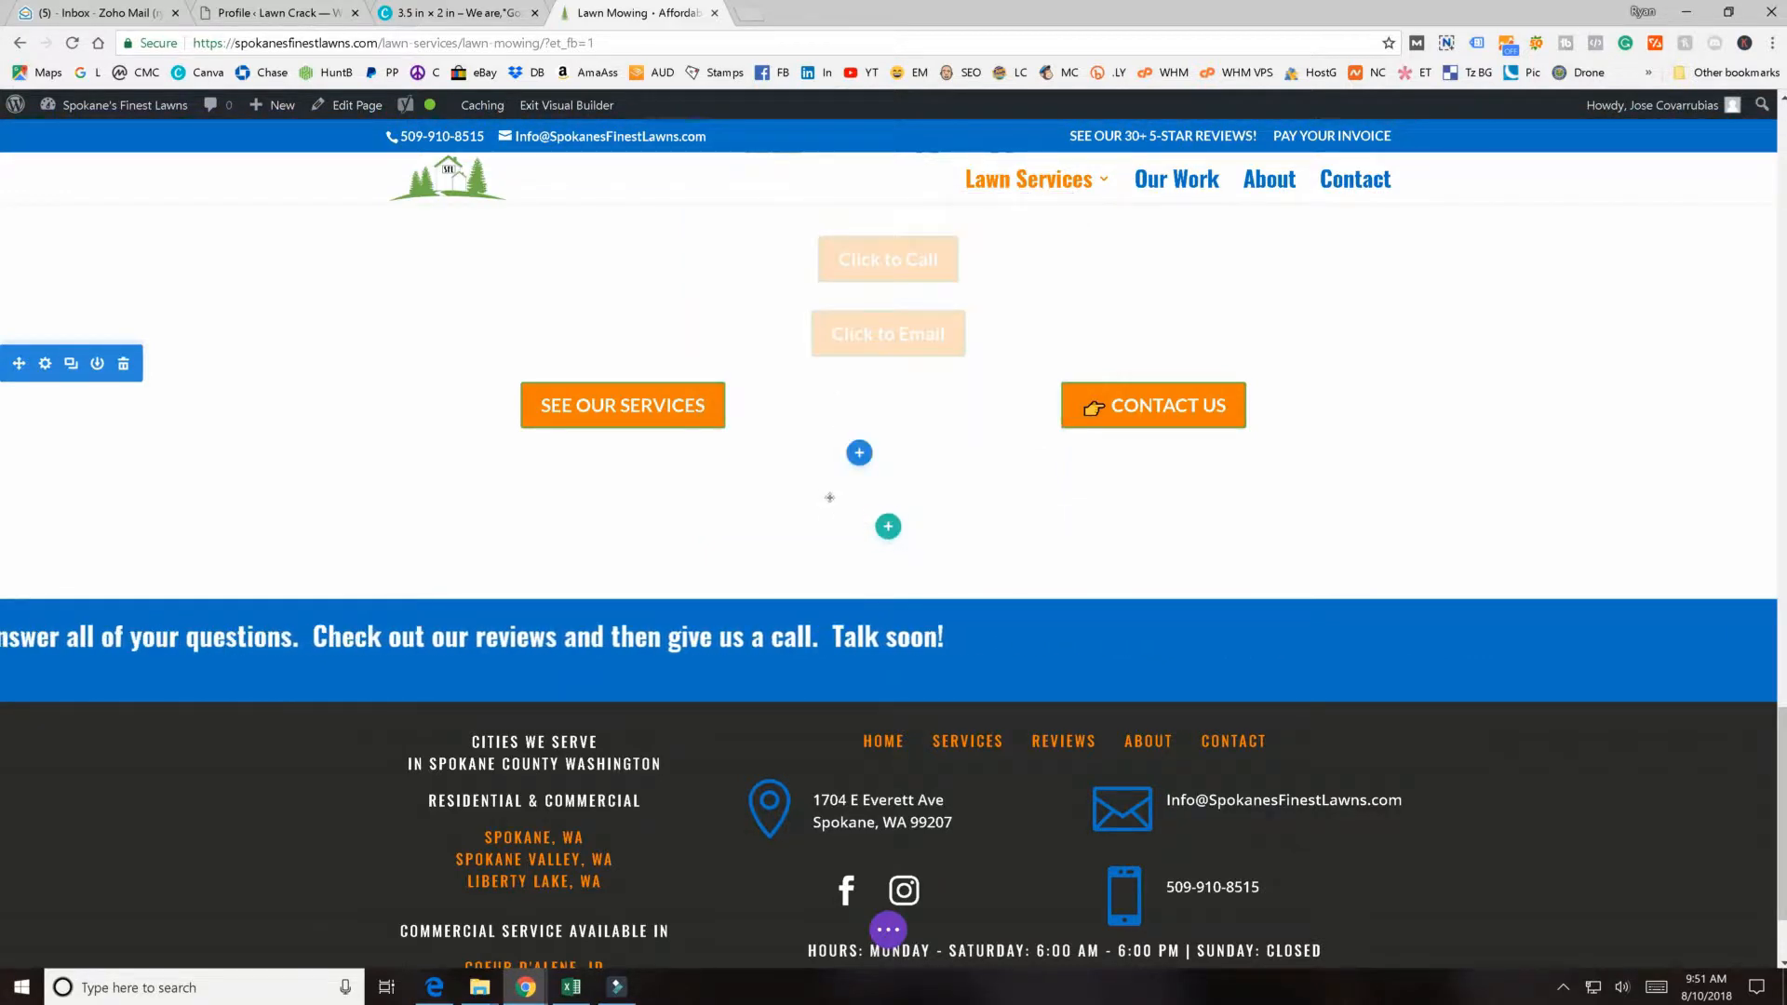
{"action": "mouse_move", "coordinate": [842, 484]}
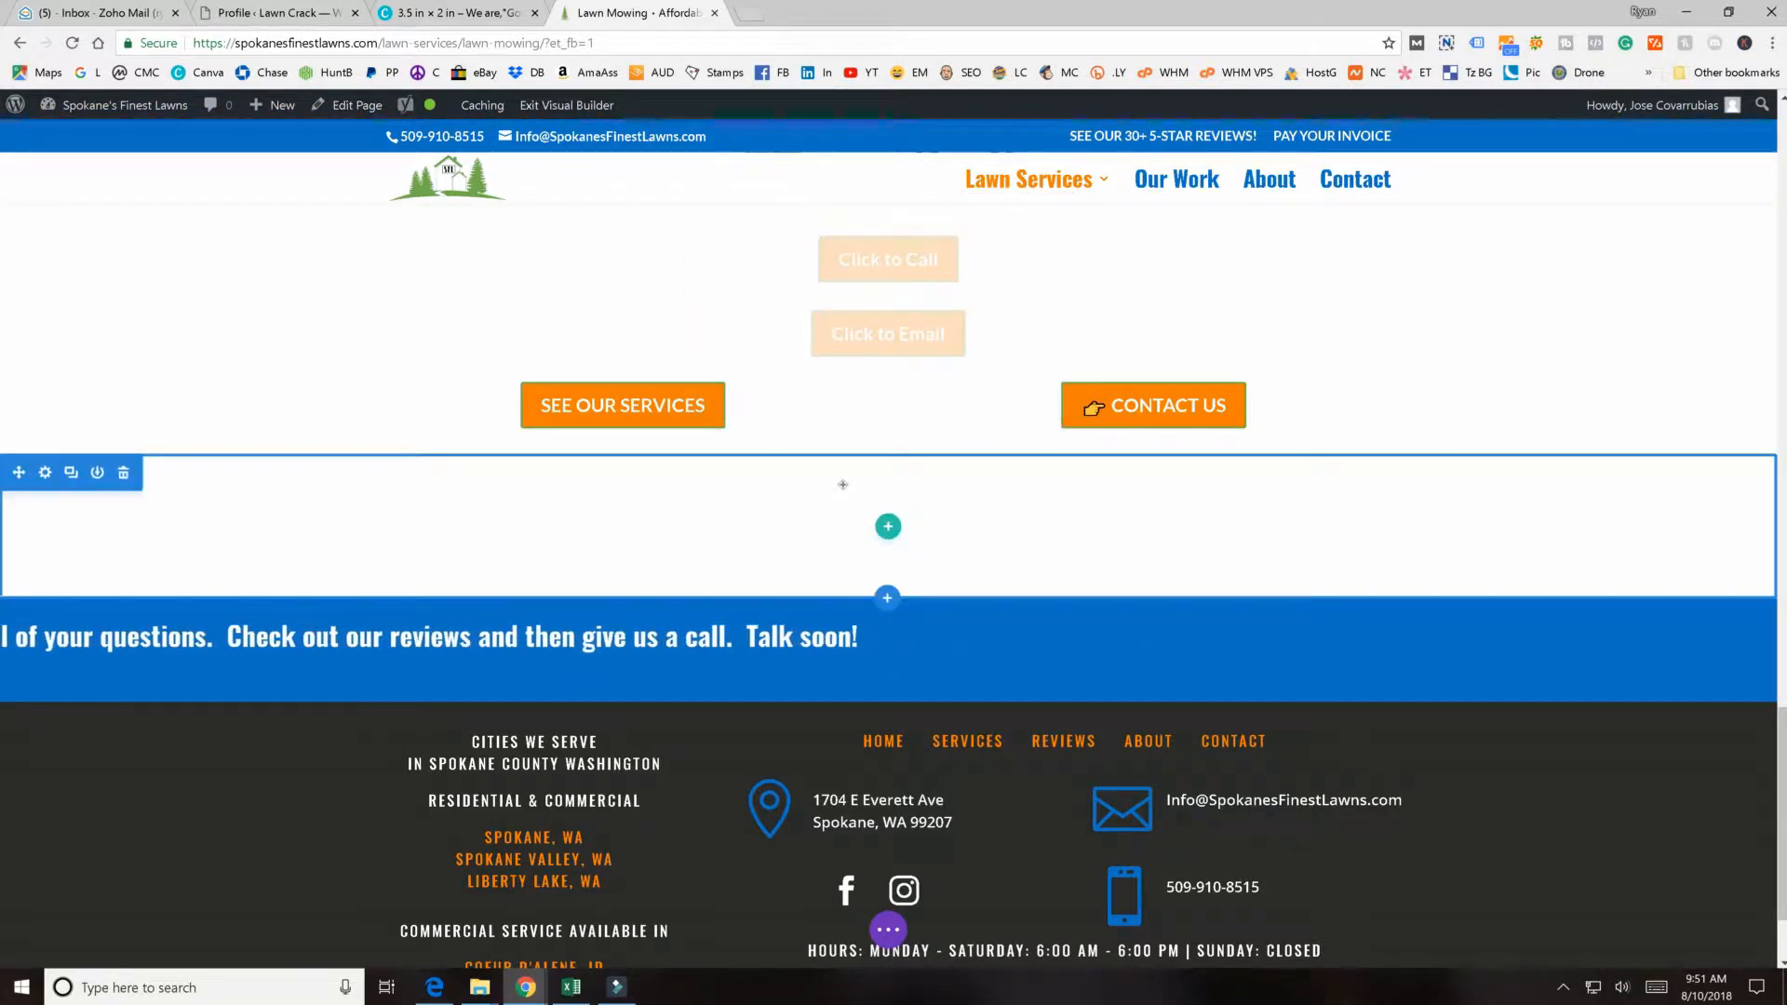
{"action": "left_click", "coordinate": [122, 474]}
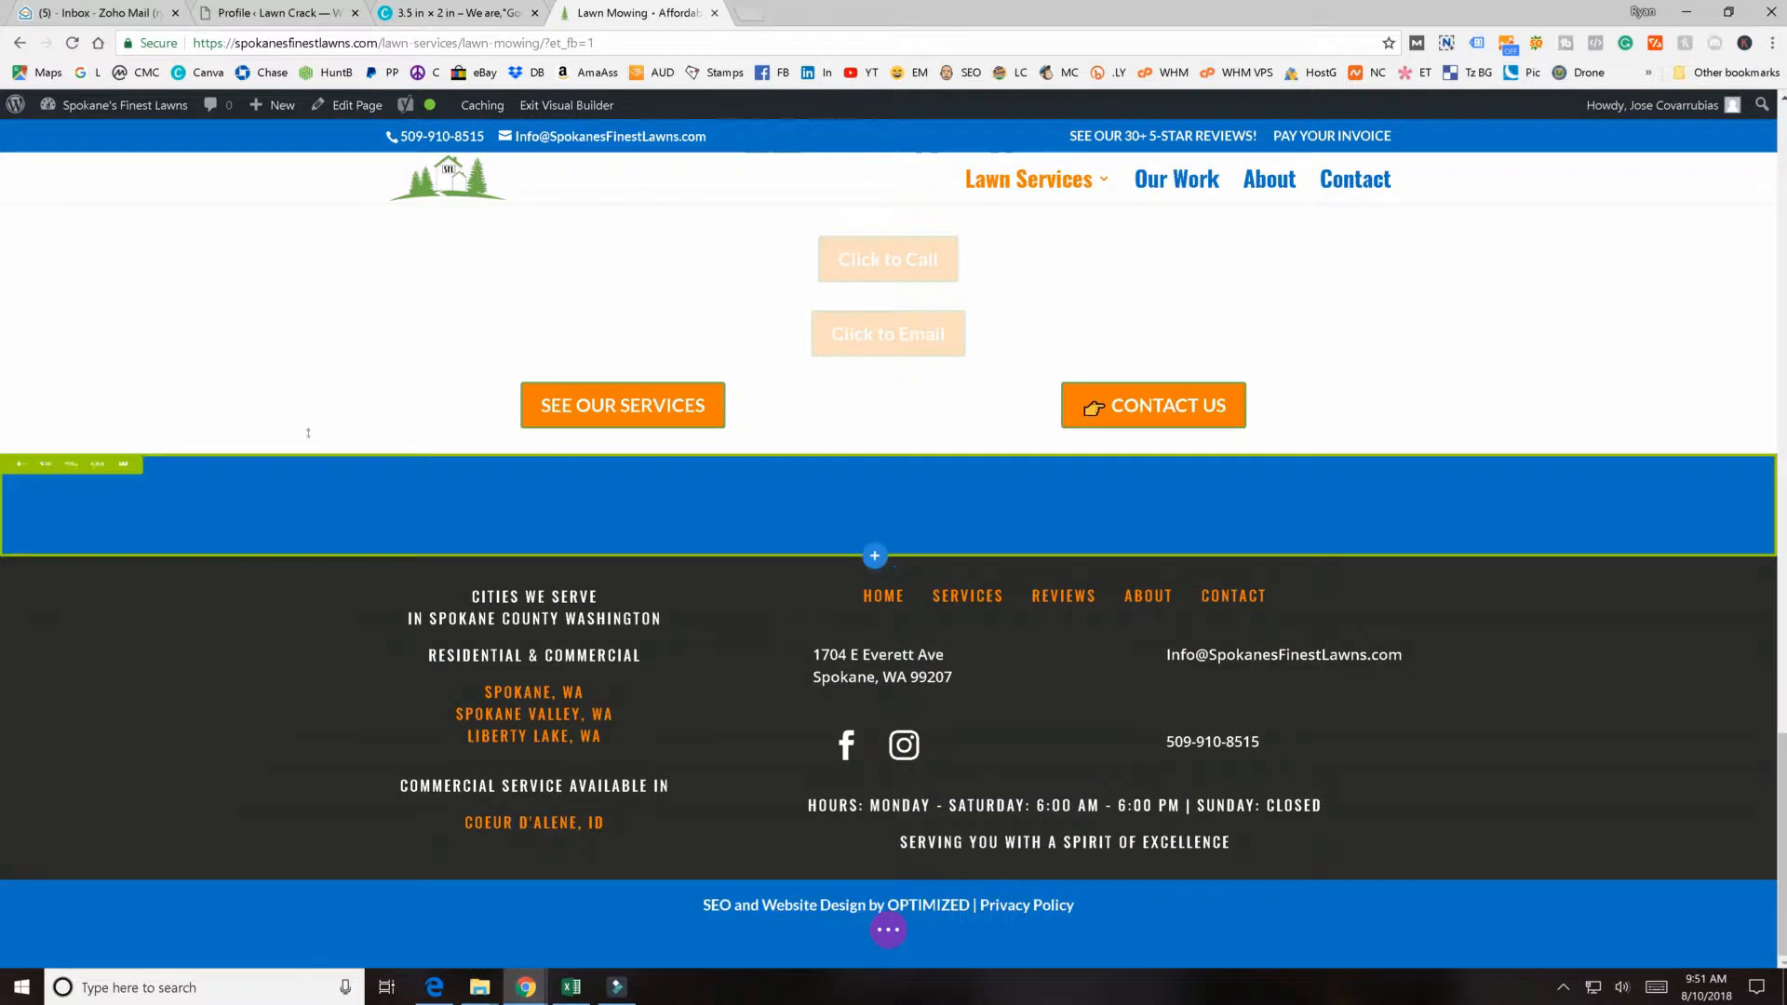
{"action": "left_click", "coordinate": [860, 449]}
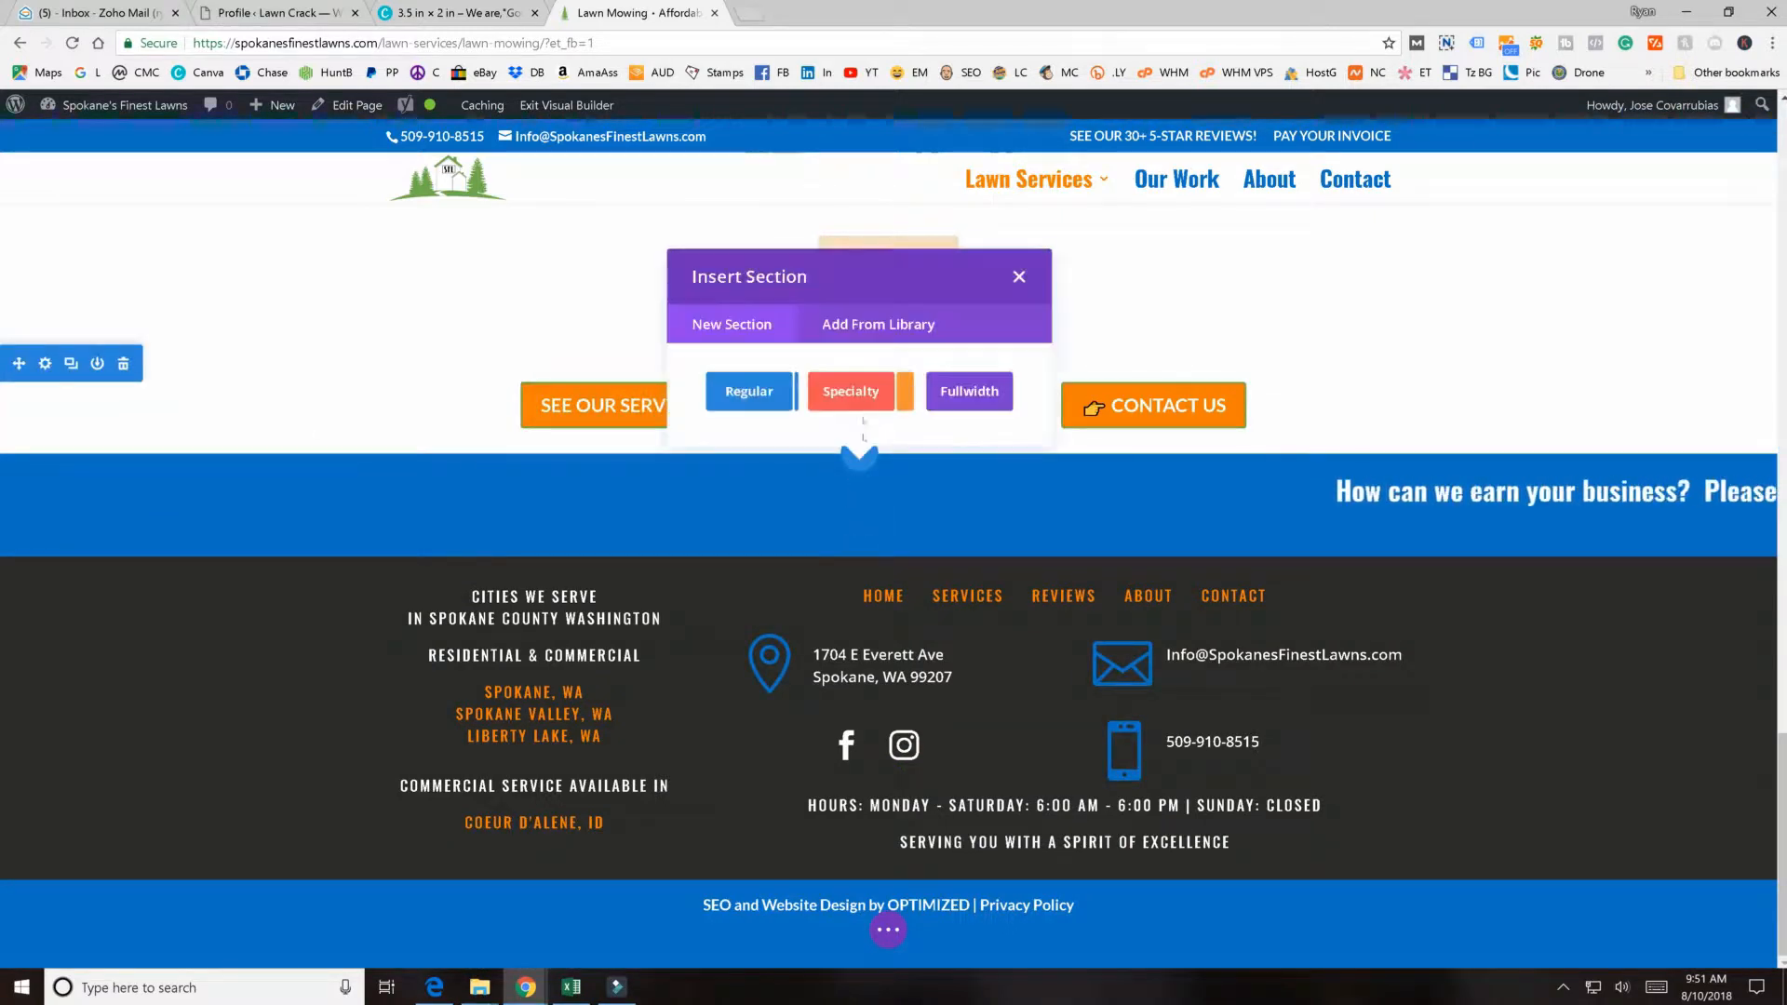
{"action": "left_click", "coordinate": [750, 391]}
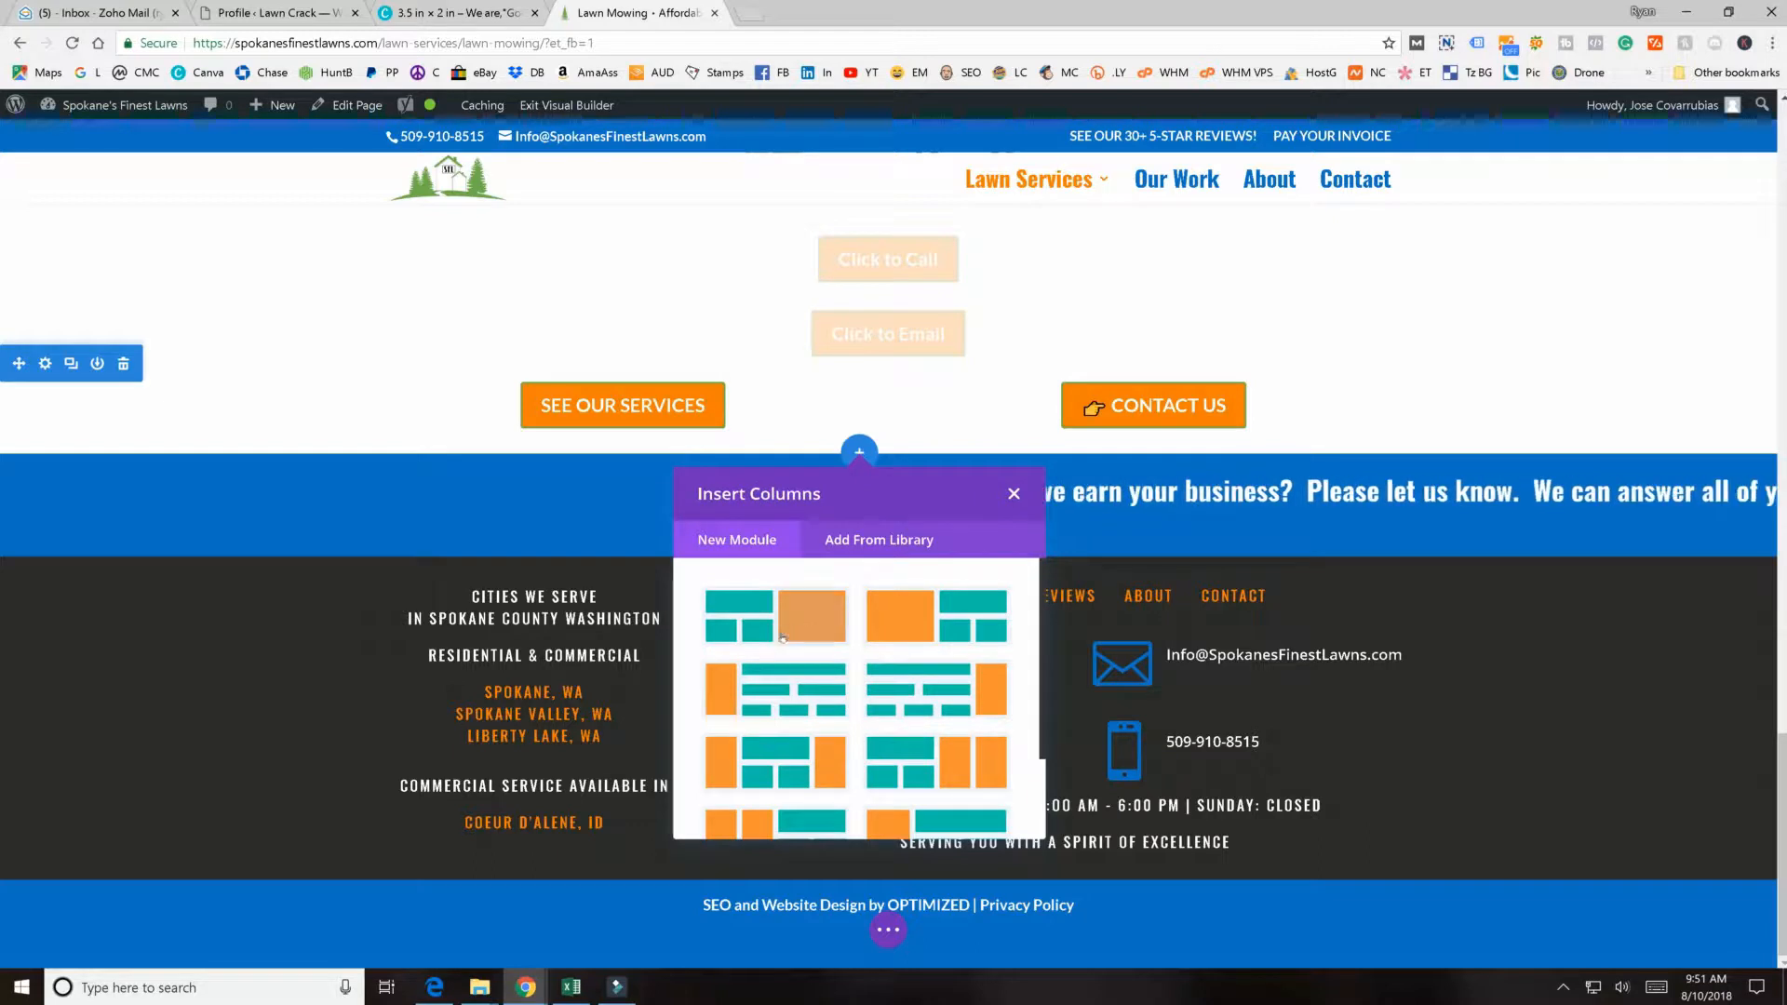
{"action": "scroll", "coordinate": [774, 624], "scroll_direction": "down", "scroll_amount": 3}
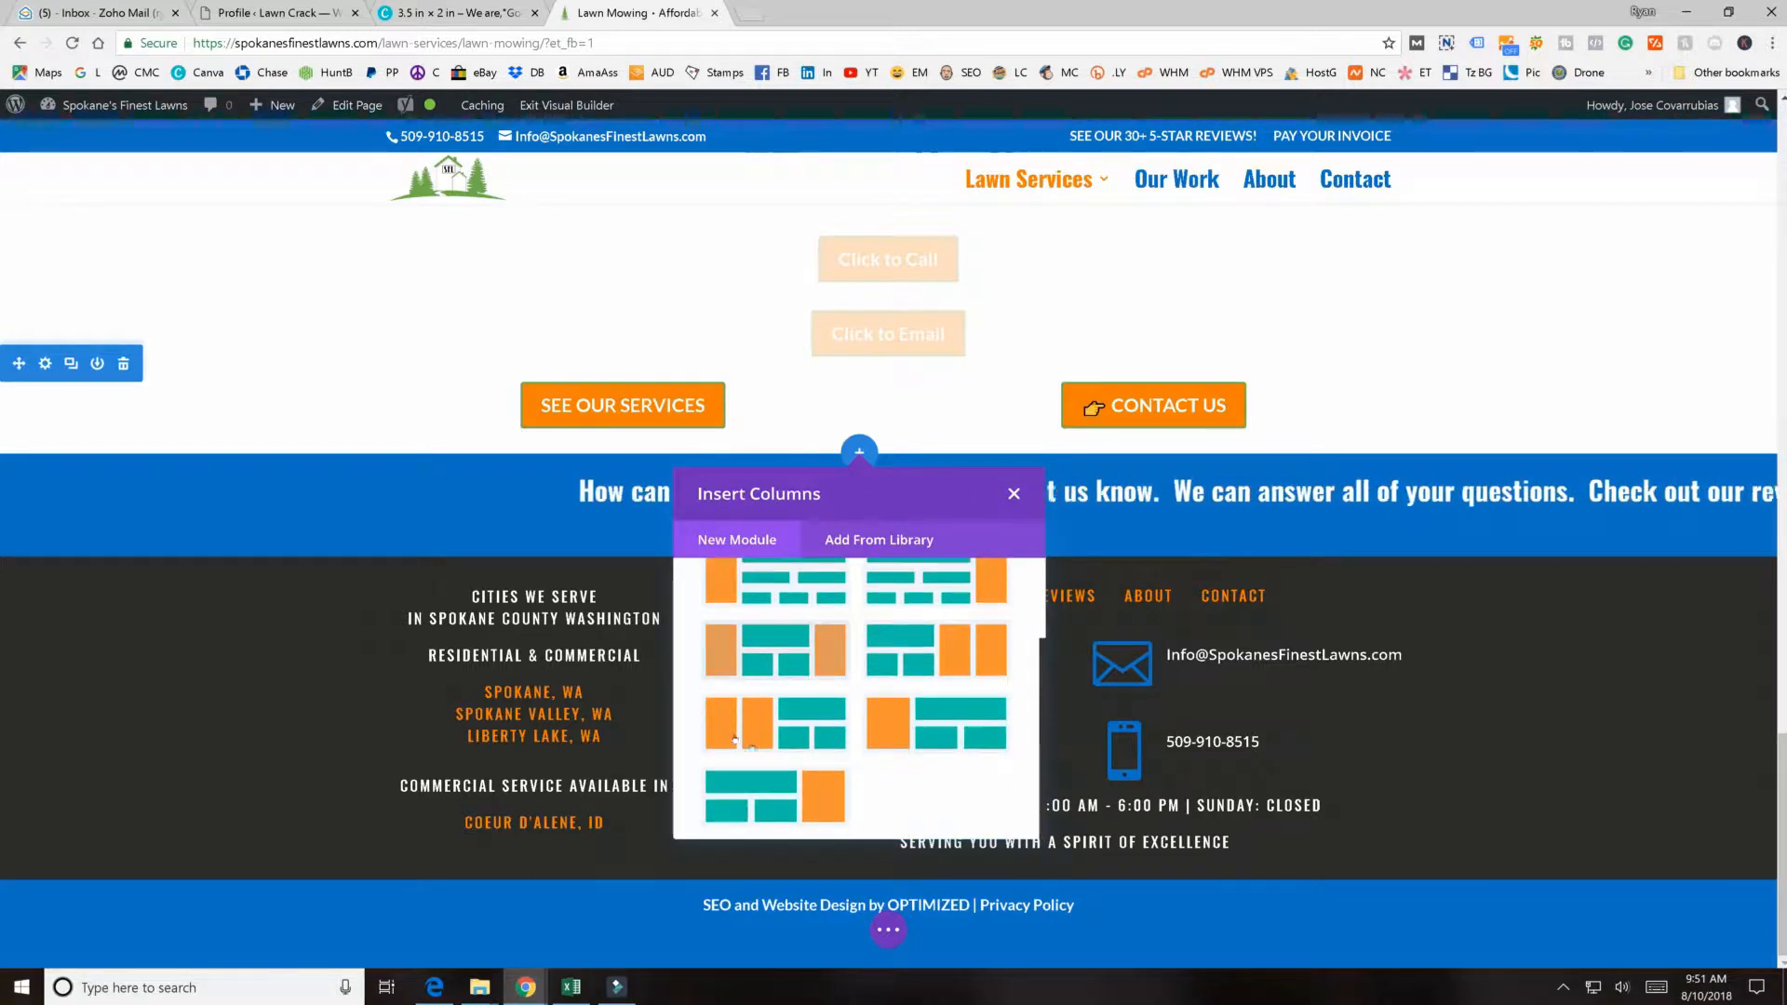
{"action": "scroll", "coordinate": [777, 756], "scroll_direction": "up", "scroll_amount": 2}
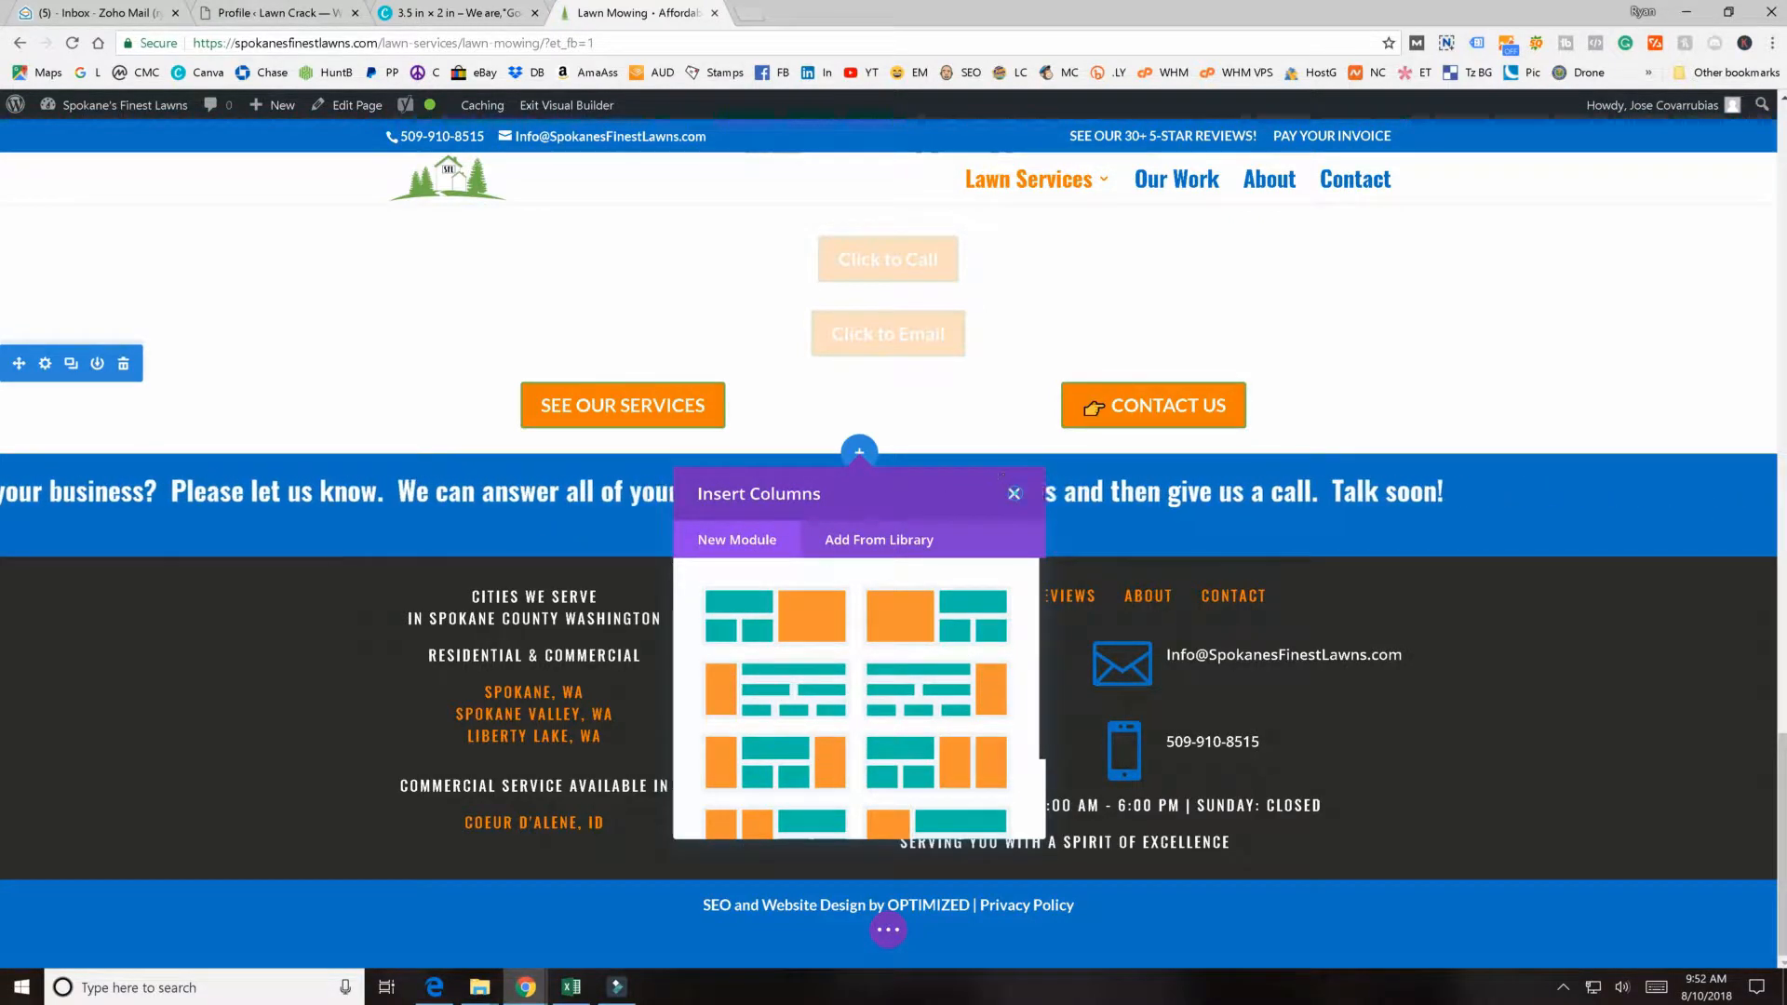
{"action": "left_click", "coordinate": [1013, 494]}
- Insert a fullwidth section above the scrolling text banner, browse its available modules, and delete the section
{"action": "left_click", "coordinate": [858, 450]}
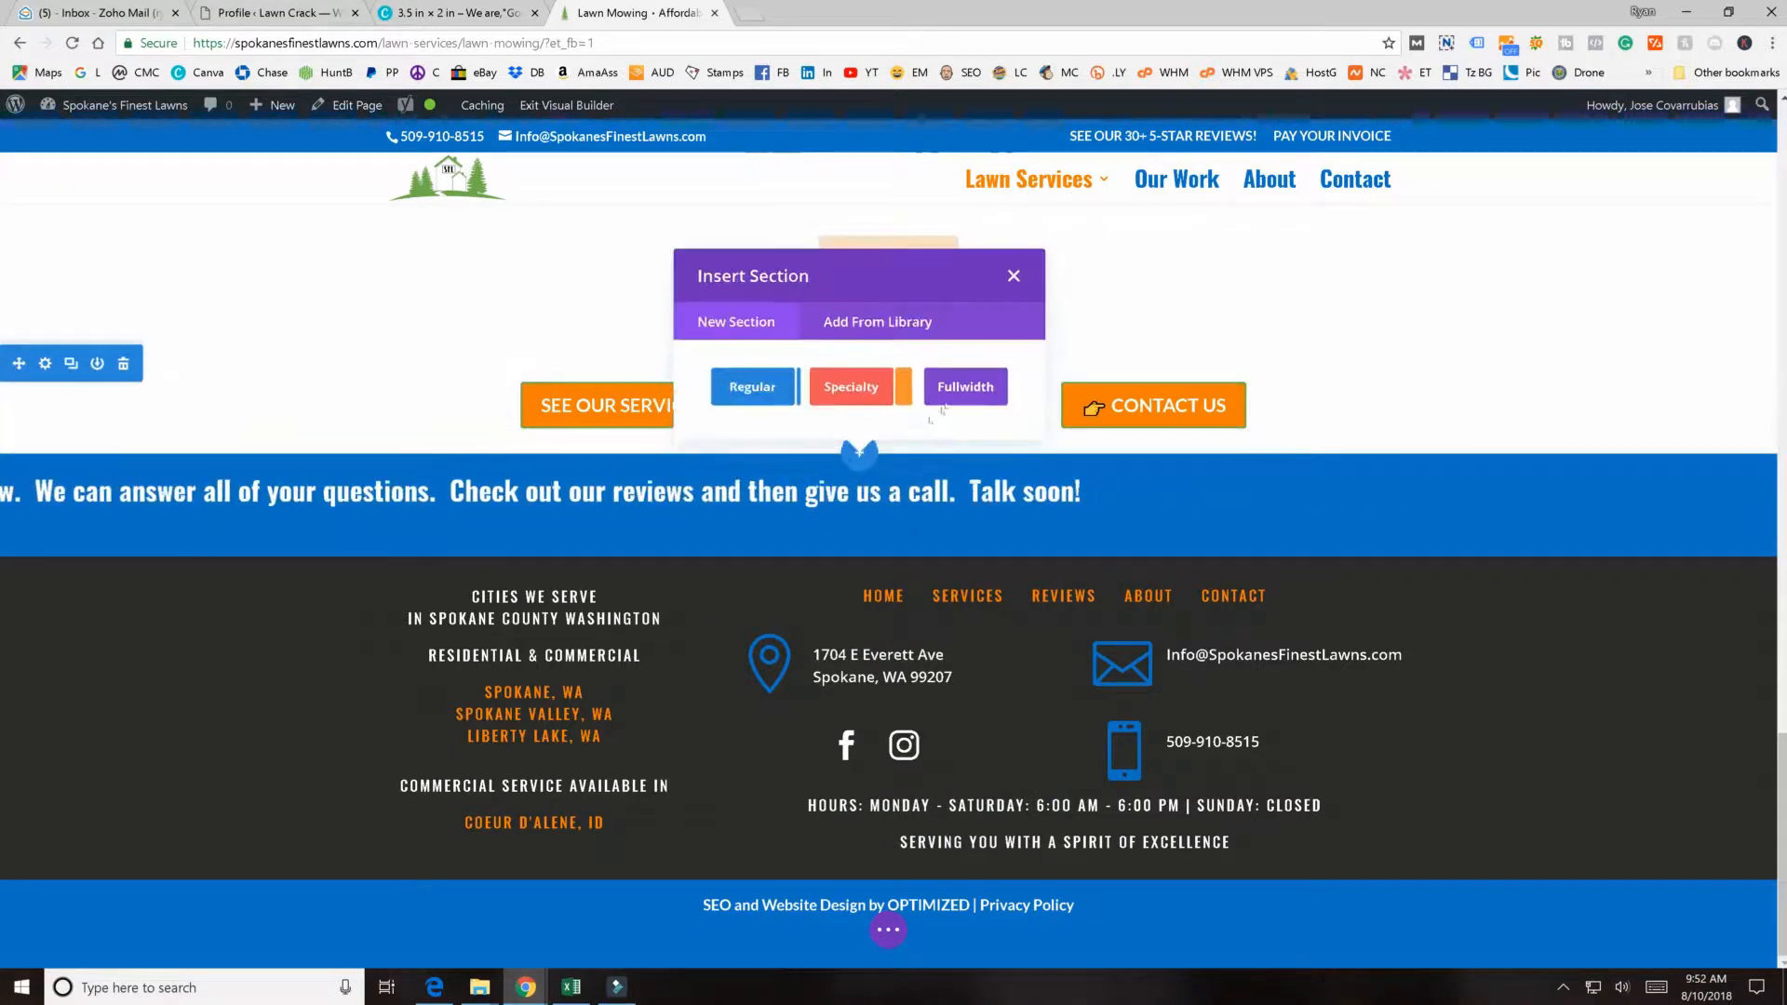
{"action": "left_click", "coordinate": [947, 397]}
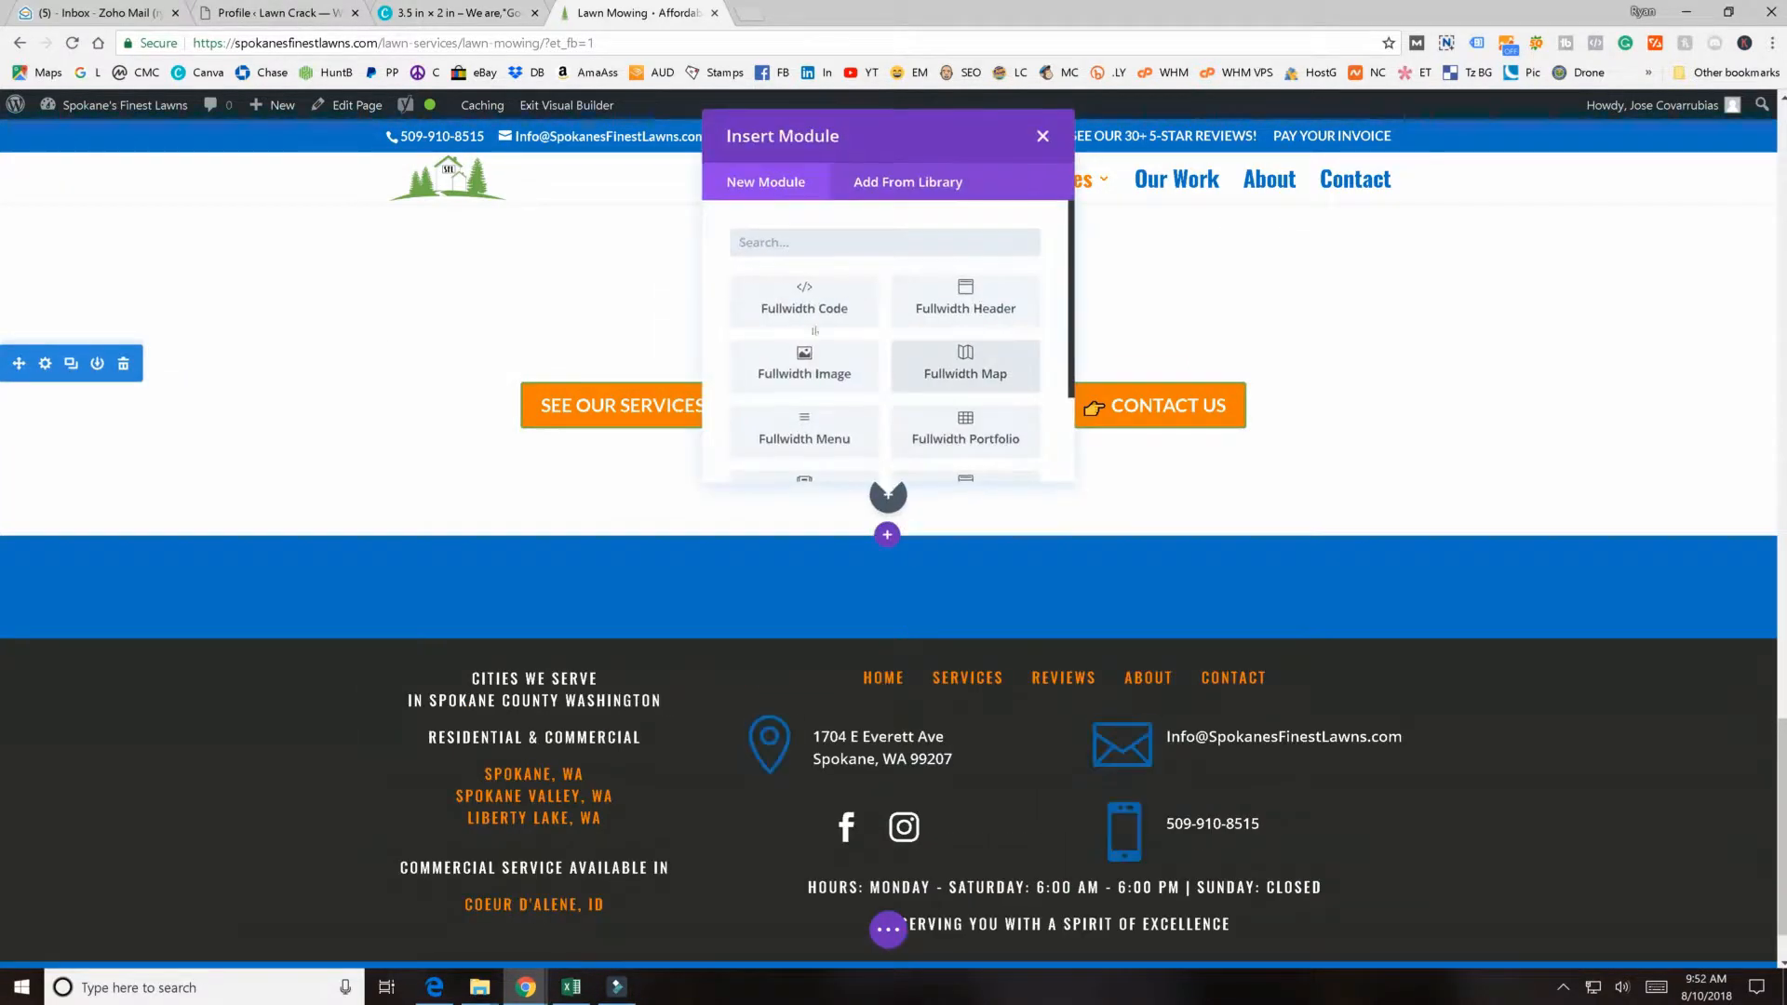
{"action": "scroll", "coordinate": [811, 315], "scroll_direction": "down", "scroll_amount": 2}
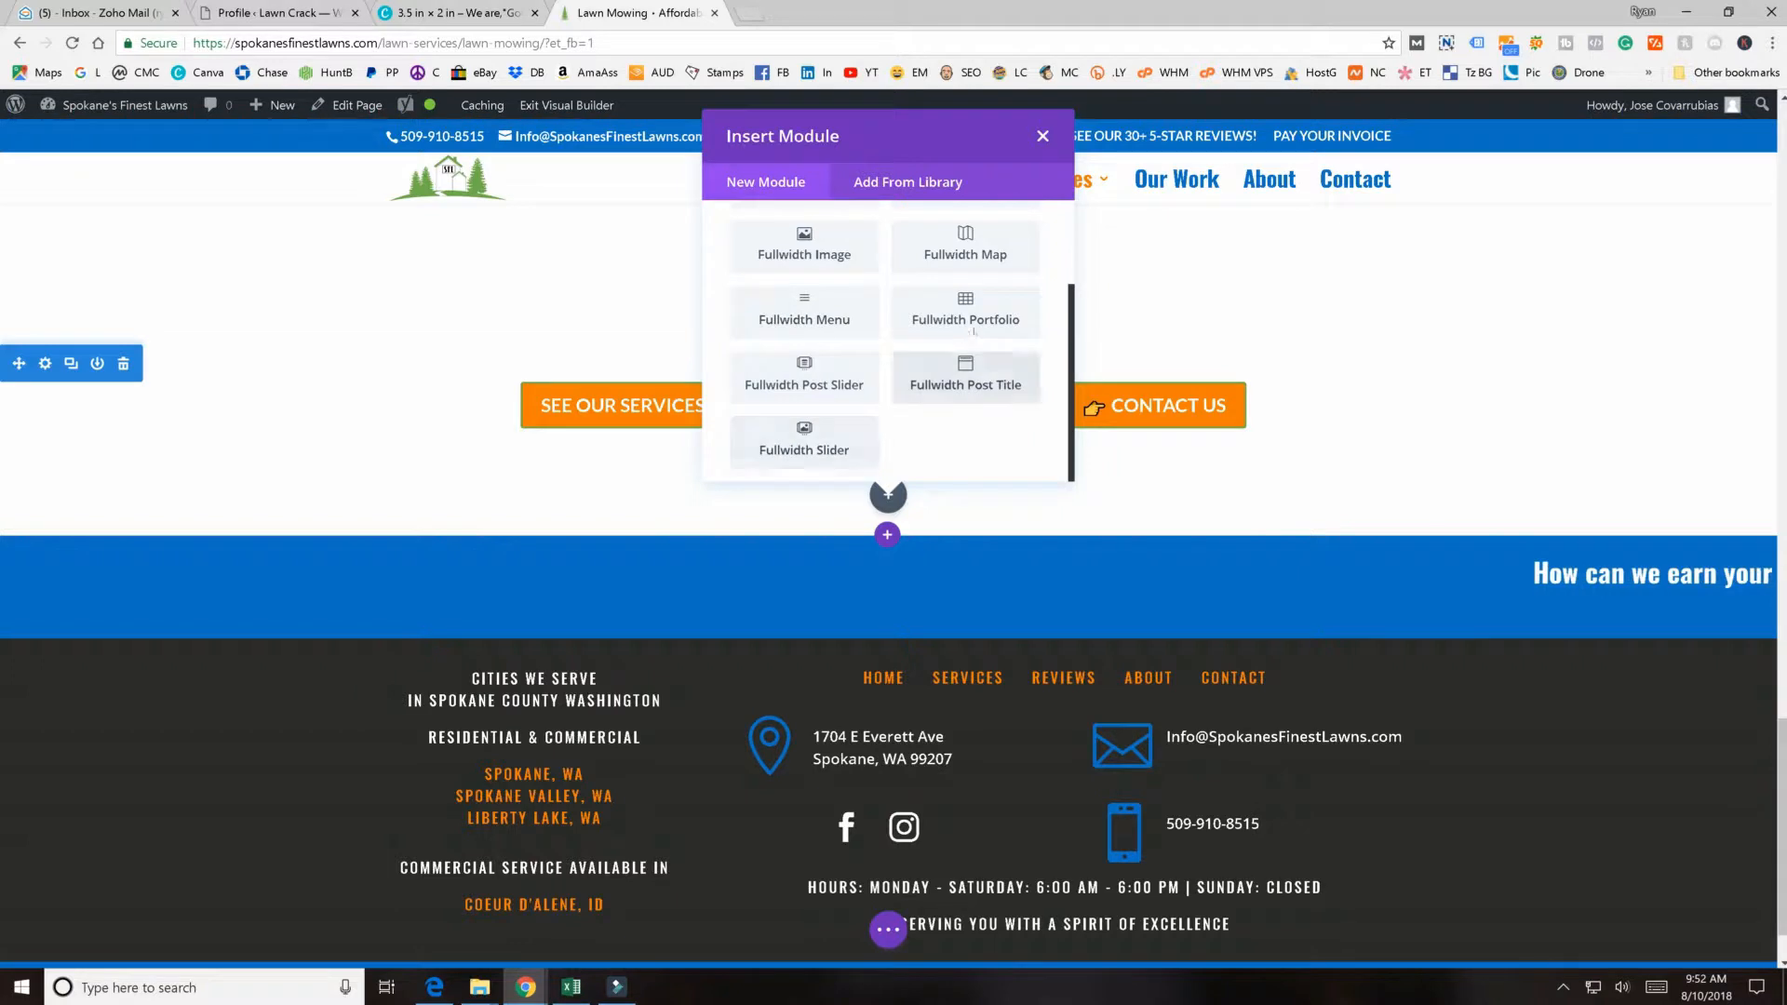
{"action": "scroll", "coordinate": [972, 330], "scroll_direction": "up", "scroll_amount": 2}
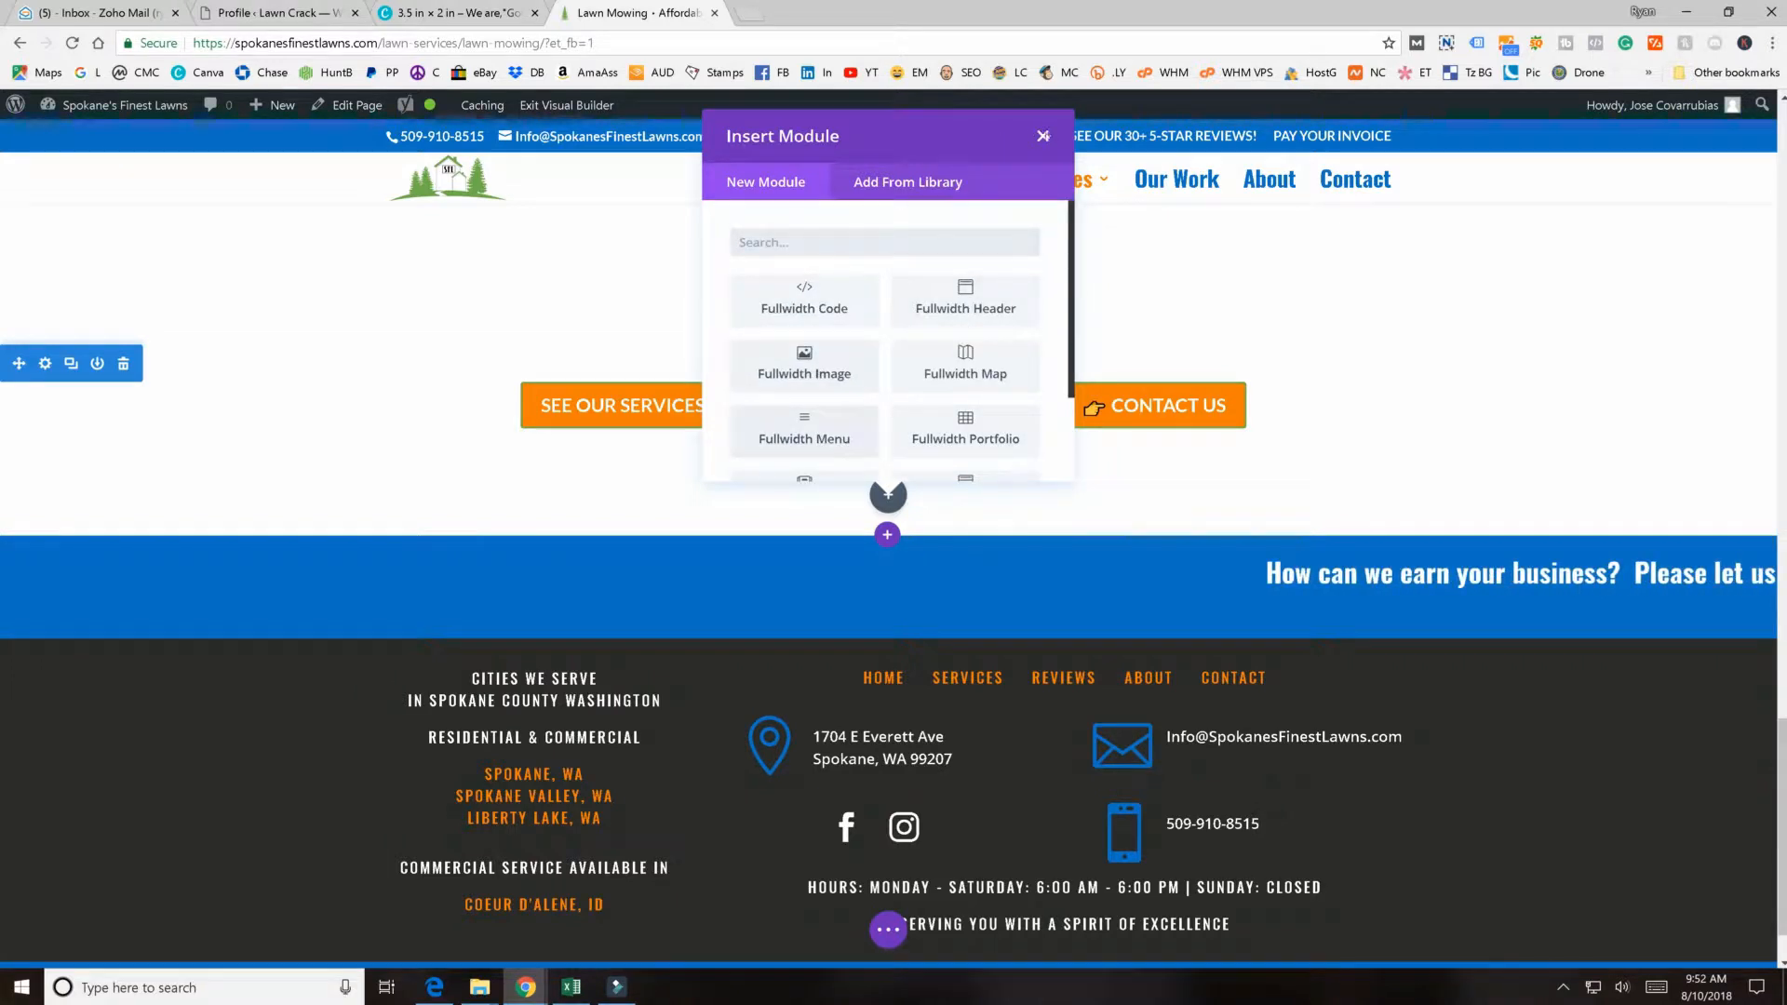
{"action": "left_click", "coordinate": [1044, 136]}
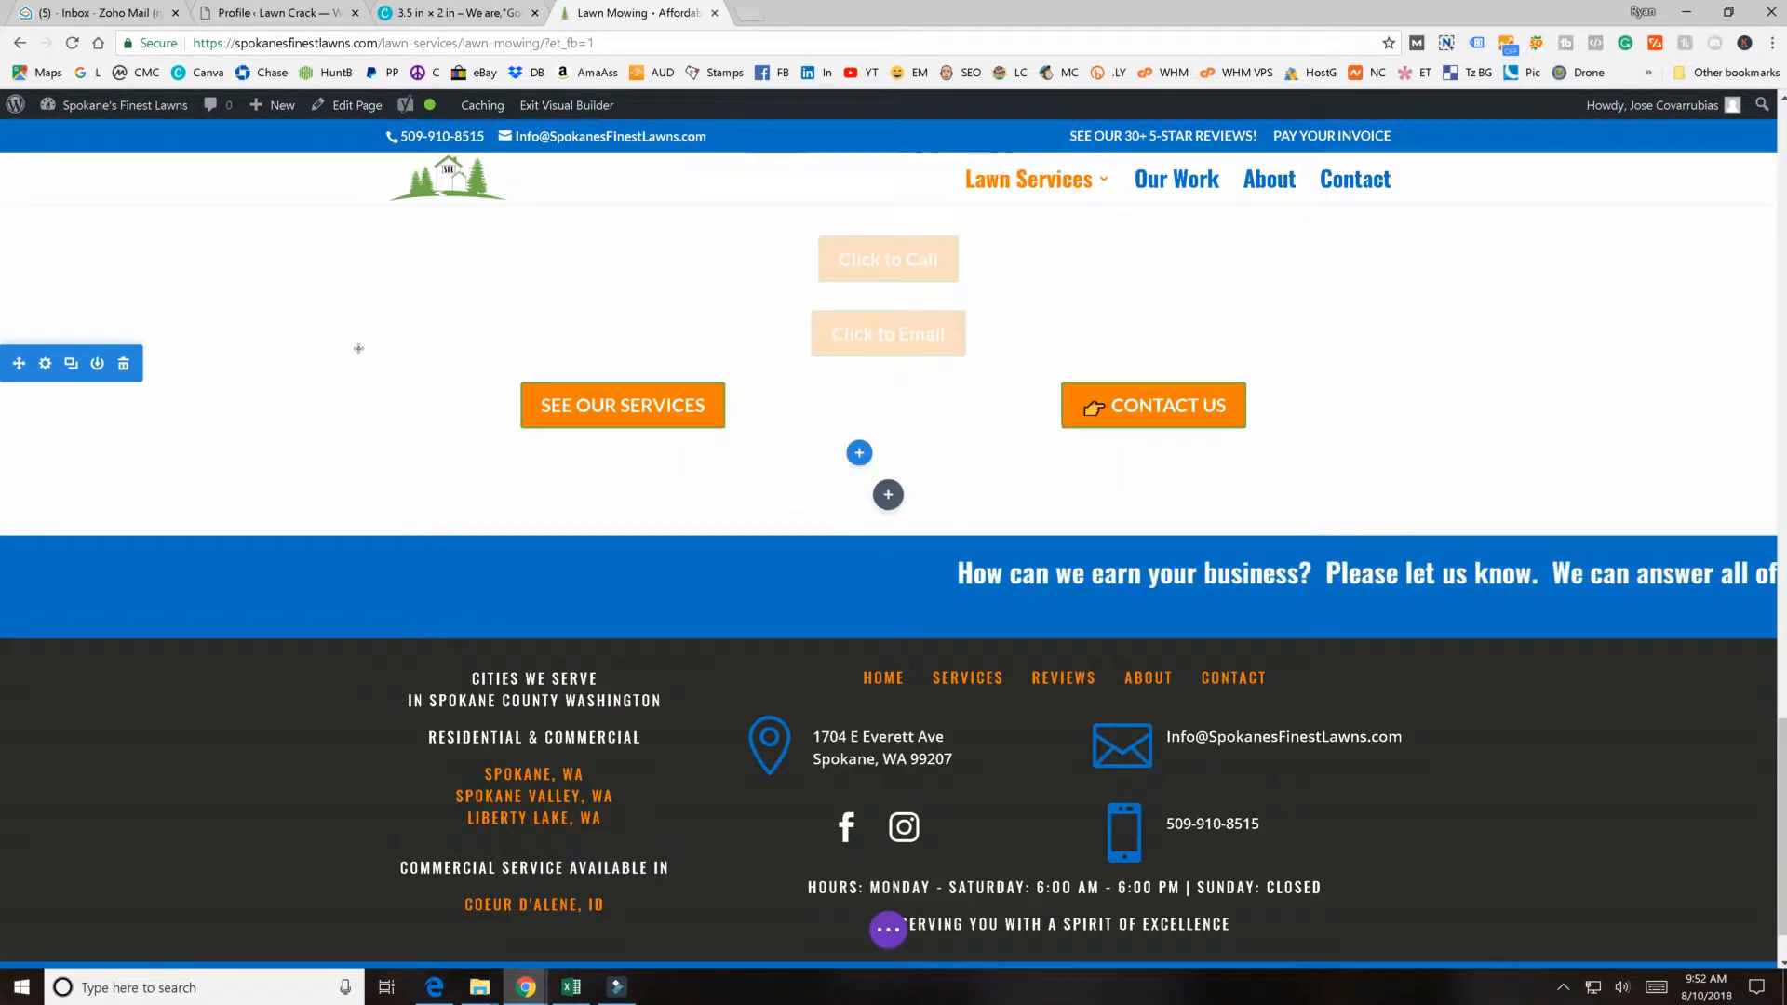
{"action": "left_click", "coordinate": [122, 363]}
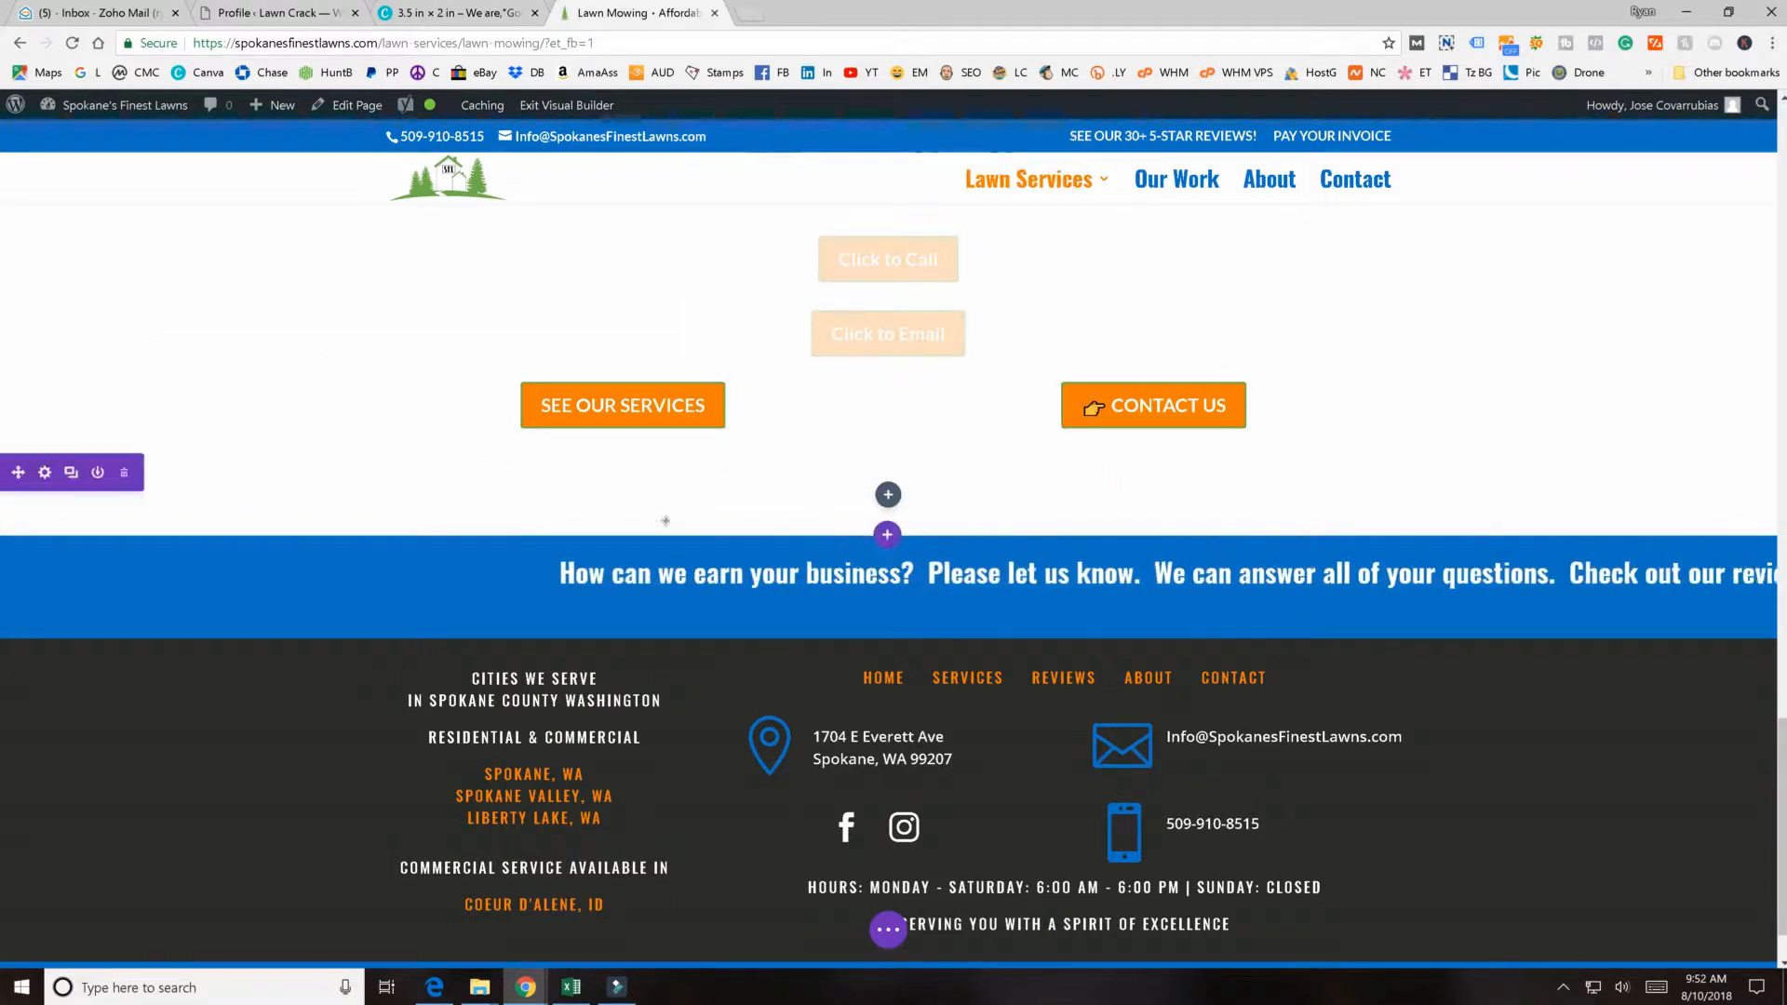
{"action": "left_click", "coordinate": [123, 473]}
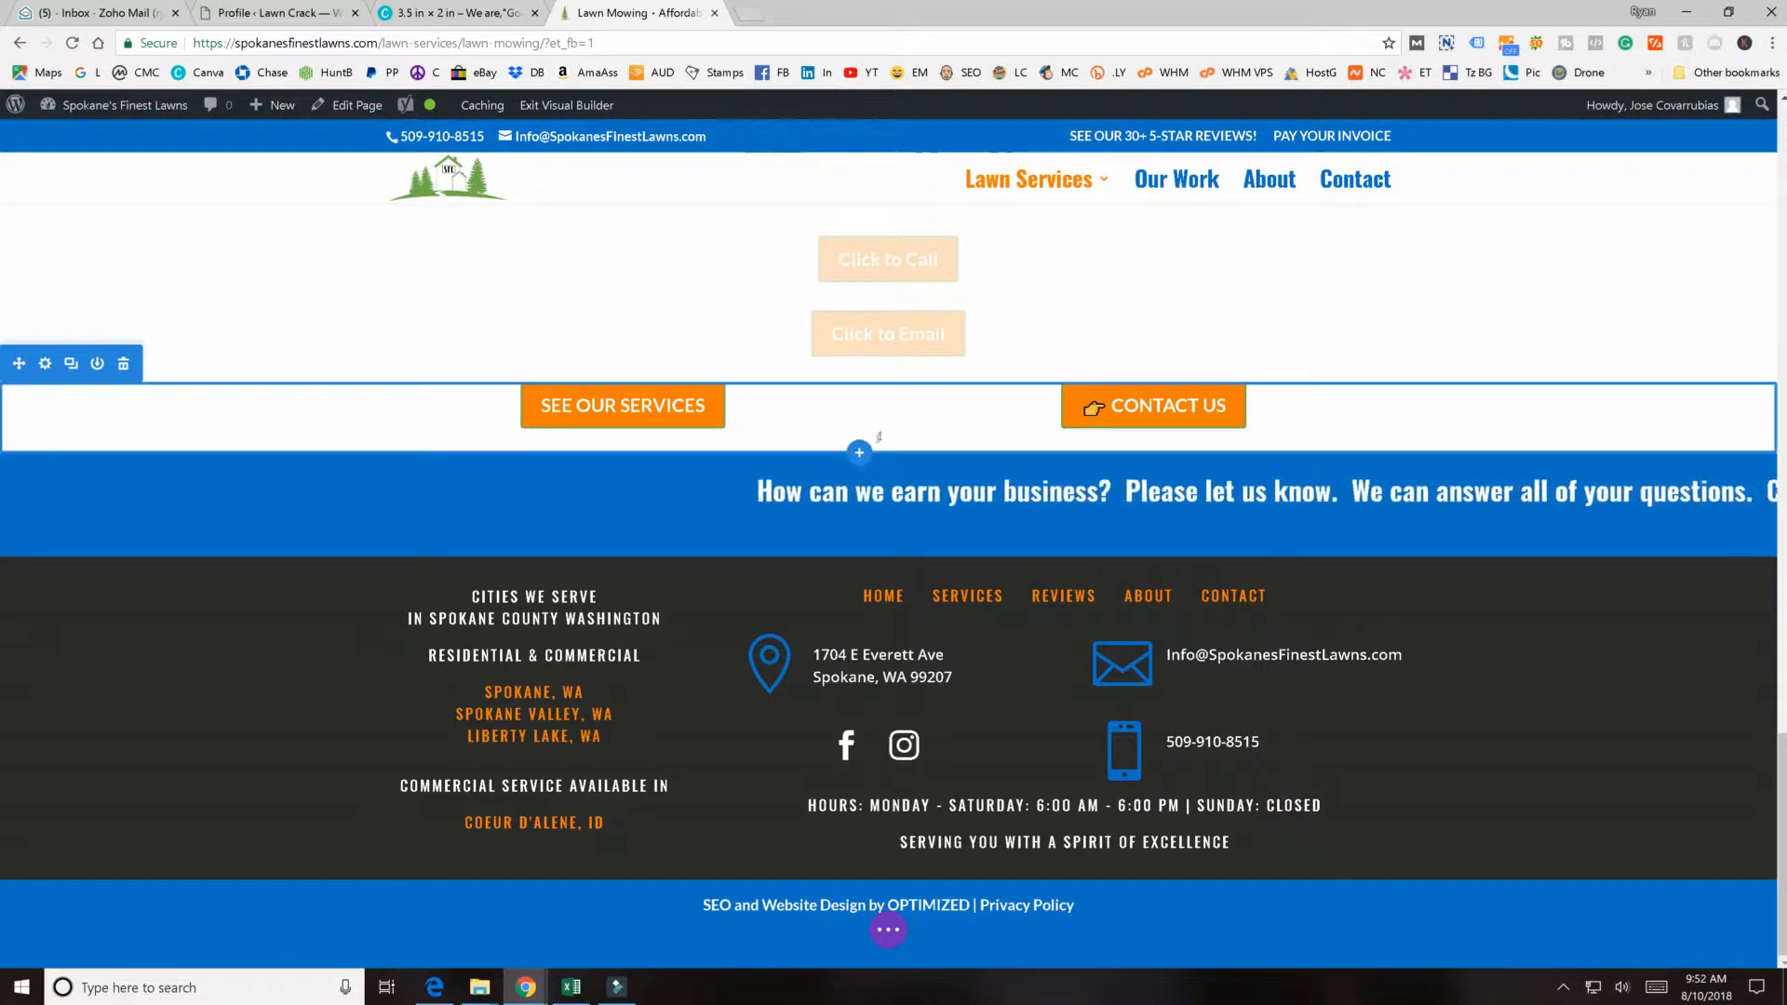
- Review the page's section layout from the scrolling text banner and reviews area up to the header image
{"action": "scroll", "coordinate": [895, 413], "scroll_direction": "up", "scroll_amount": 6}
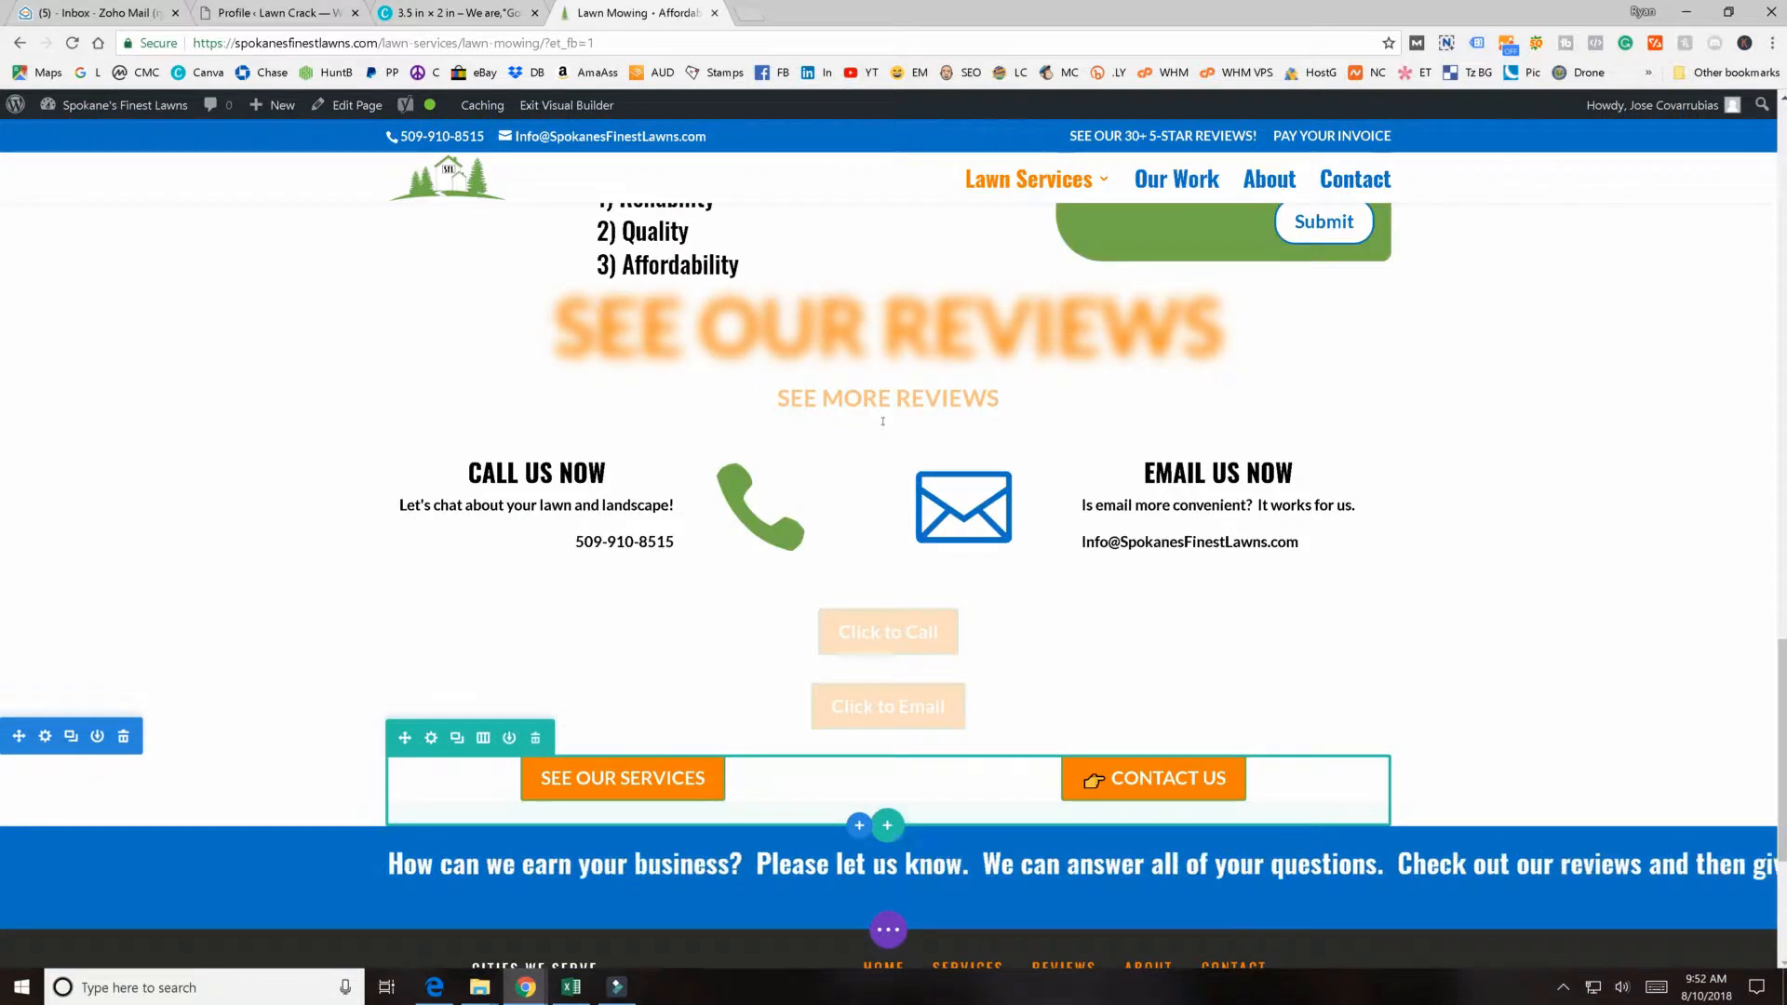
{"action": "left_click_drag", "start_coordinate": [857, 590], "coordinate": [884, 549]}
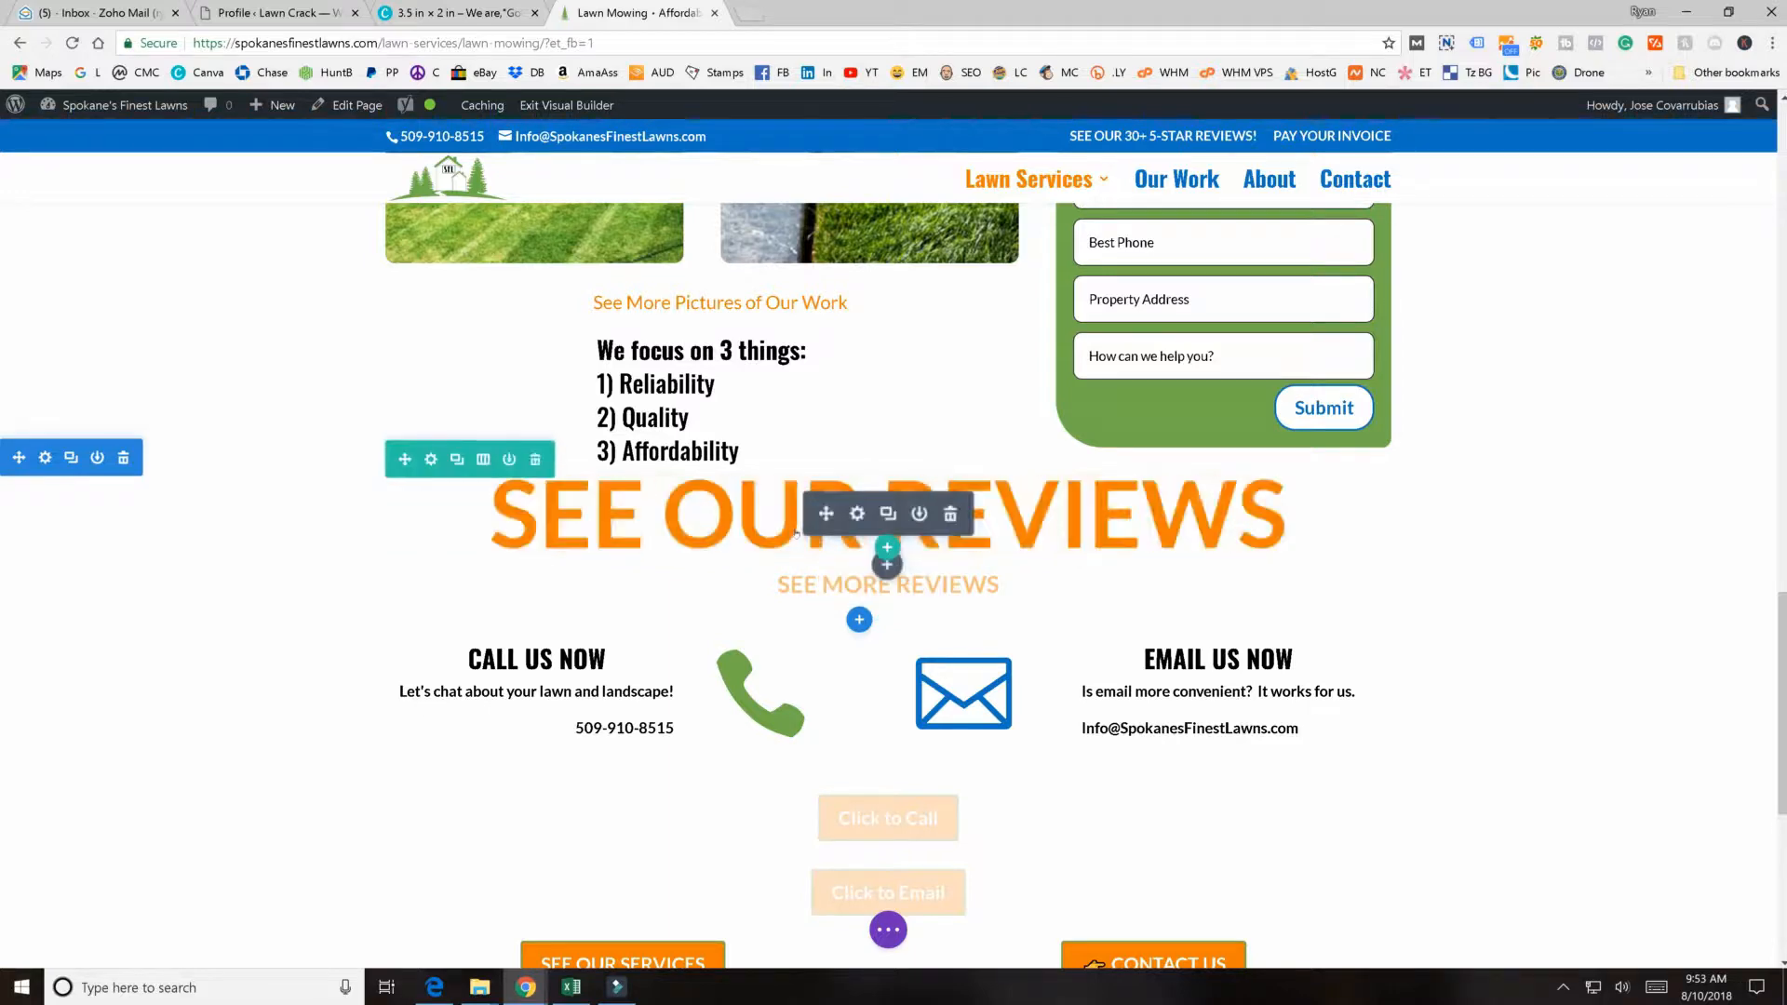
{"action": "scroll", "coordinate": [638, 490], "scroll_direction": "down", "scroll_amount": 6}
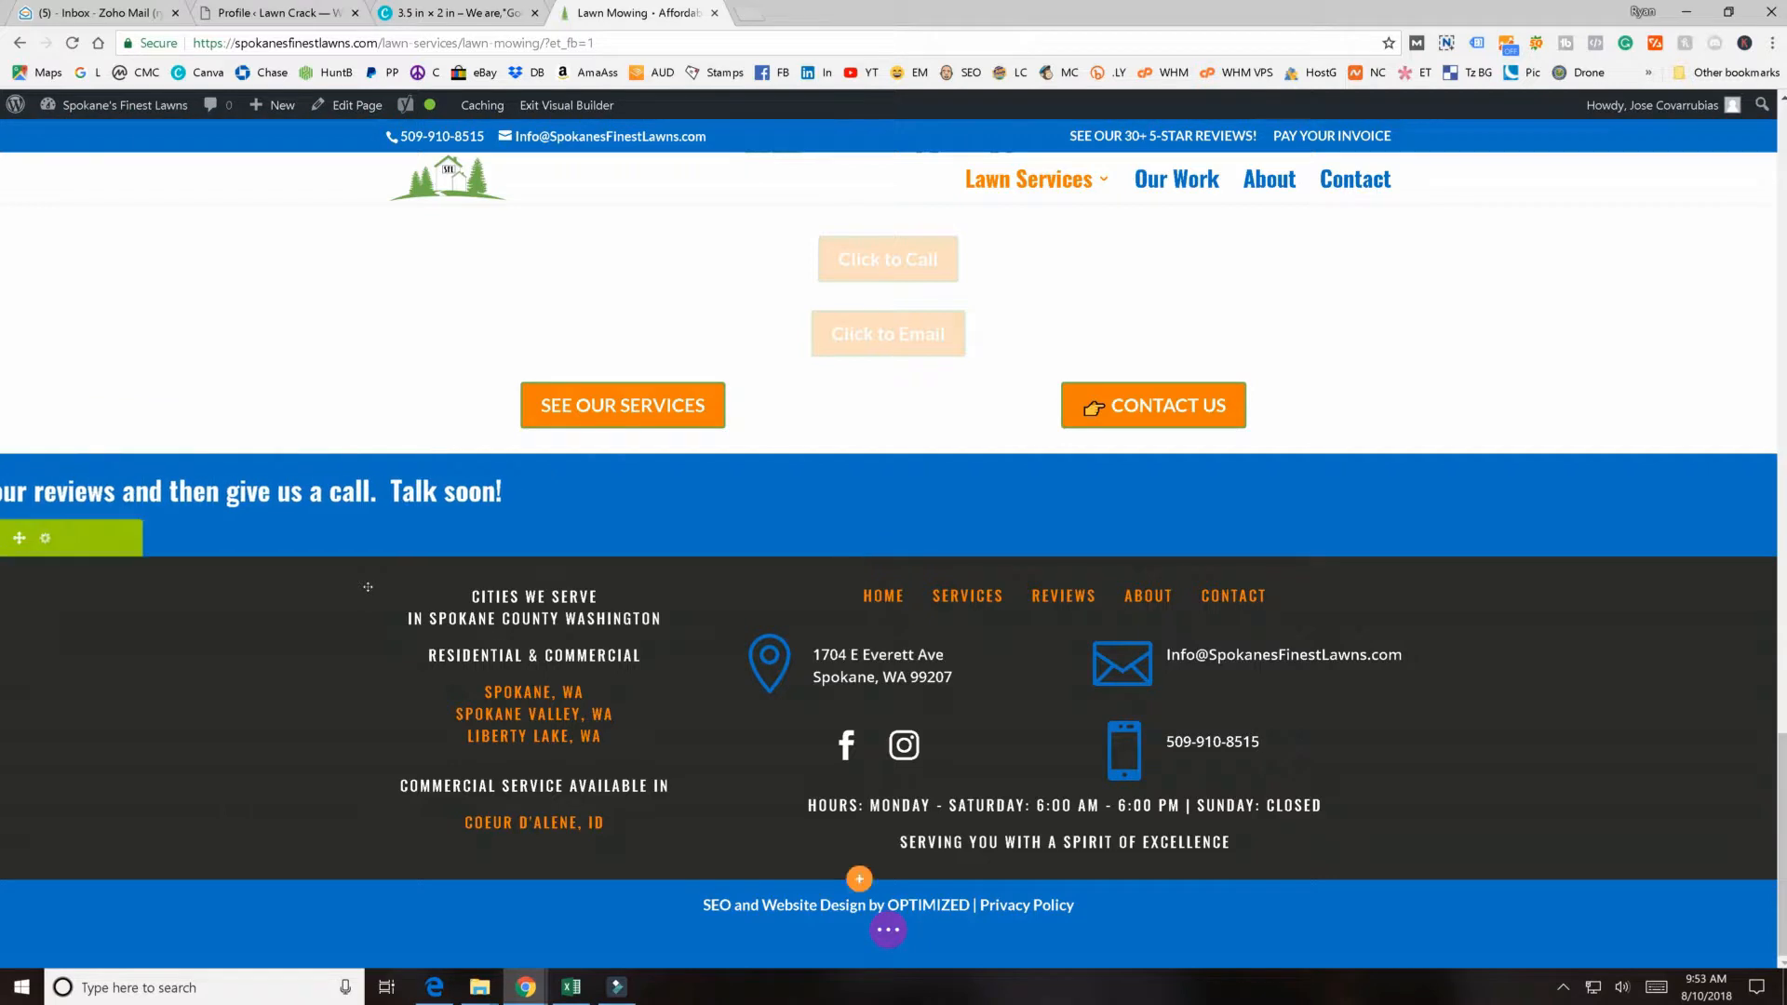
{"action": "scroll", "coordinate": [364, 579], "scroll_direction": "up", "scroll_amount": 4}
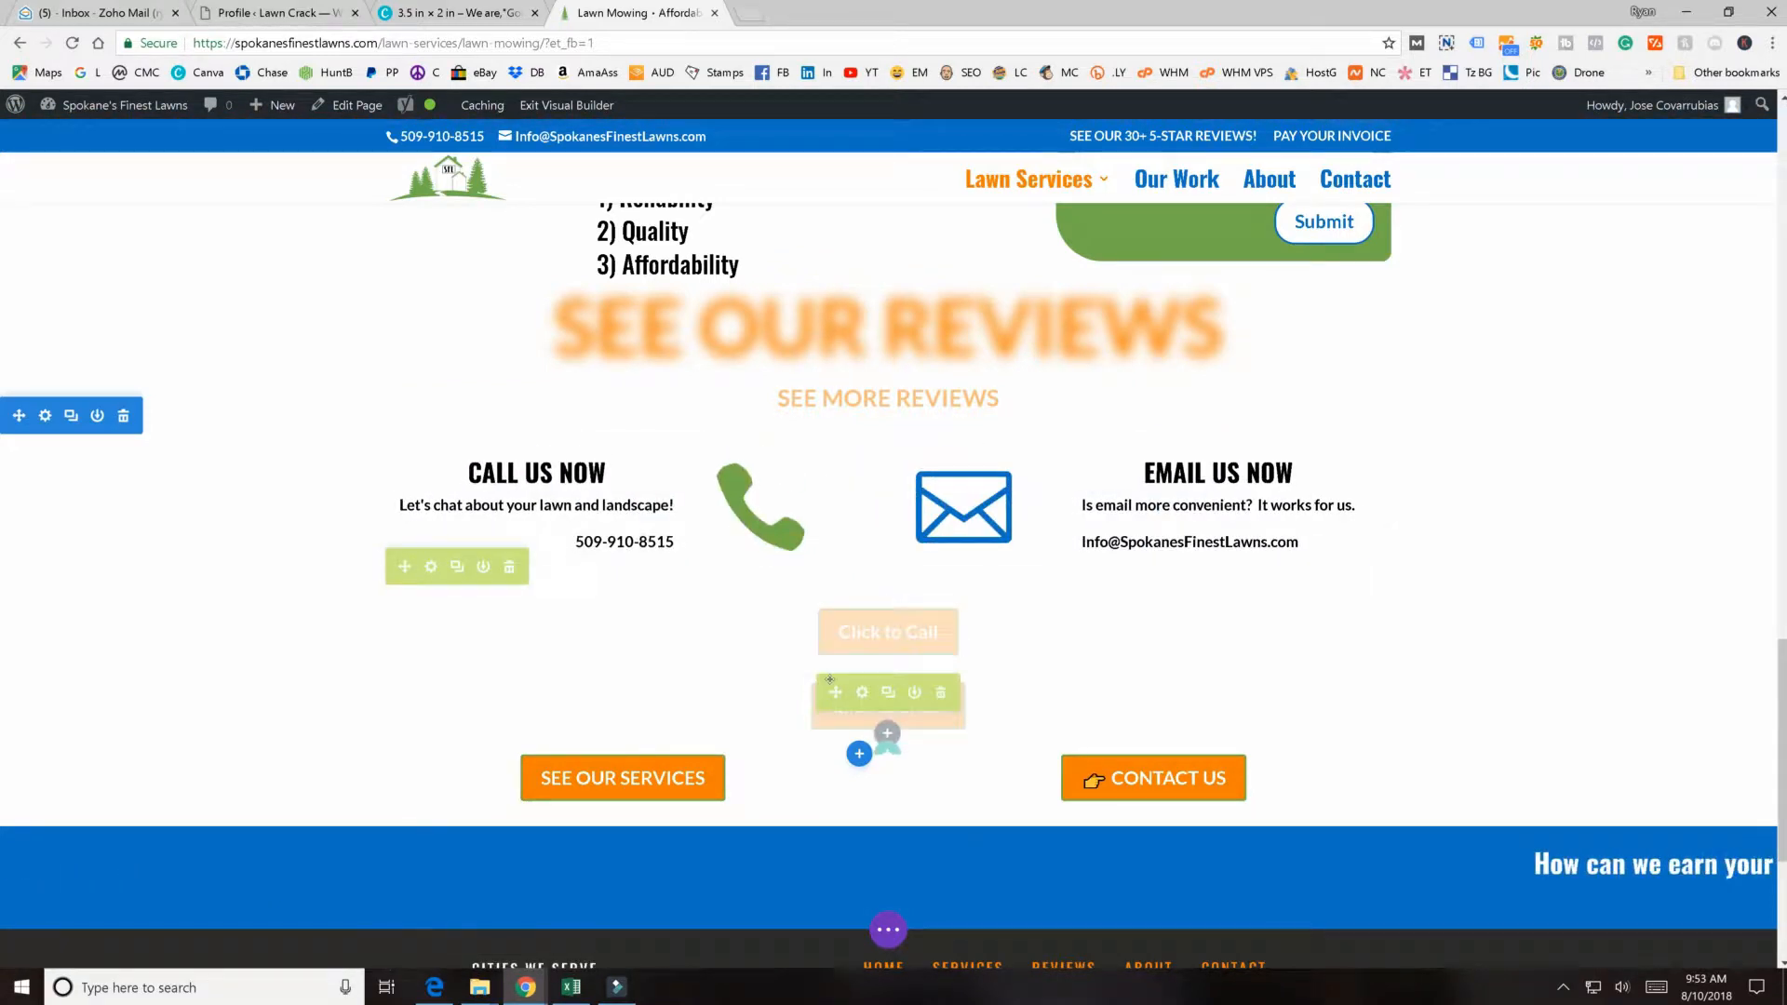
{"action": "scroll", "coordinate": [830, 679], "scroll_direction": "up", "scroll_amount": 5}
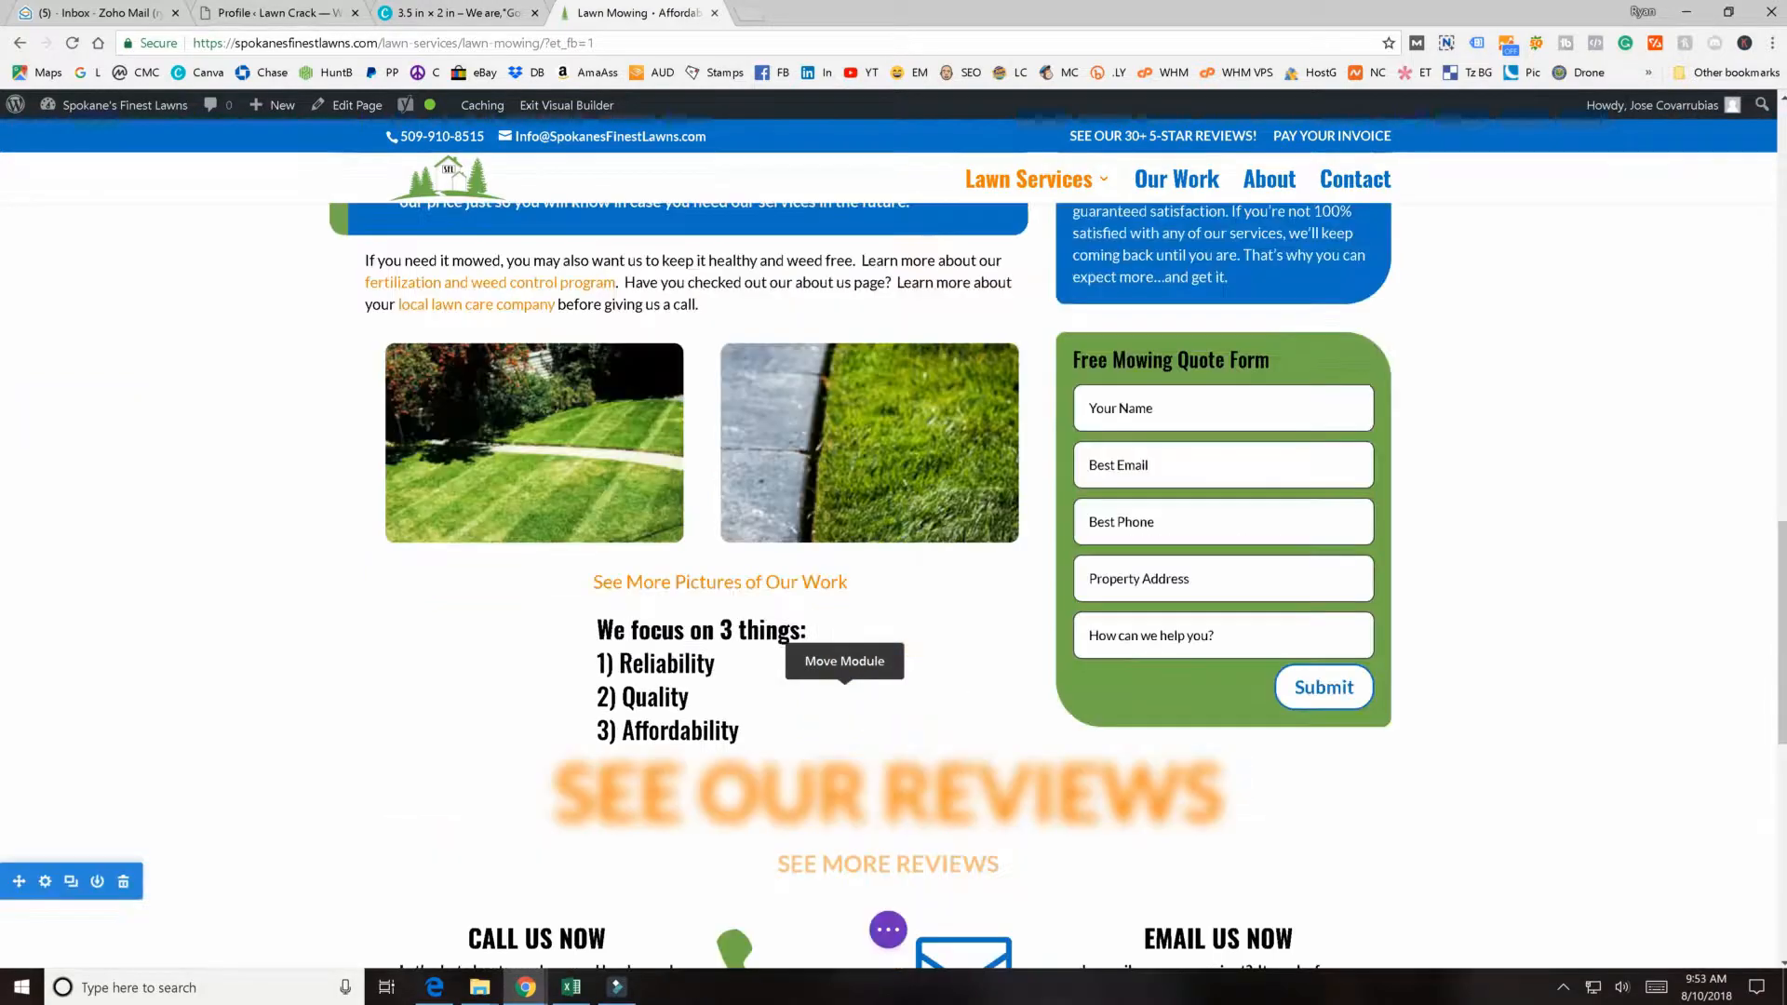
{"action": "scroll", "coordinate": [811, 557], "scroll_direction": "up", "scroll_amount": 15}
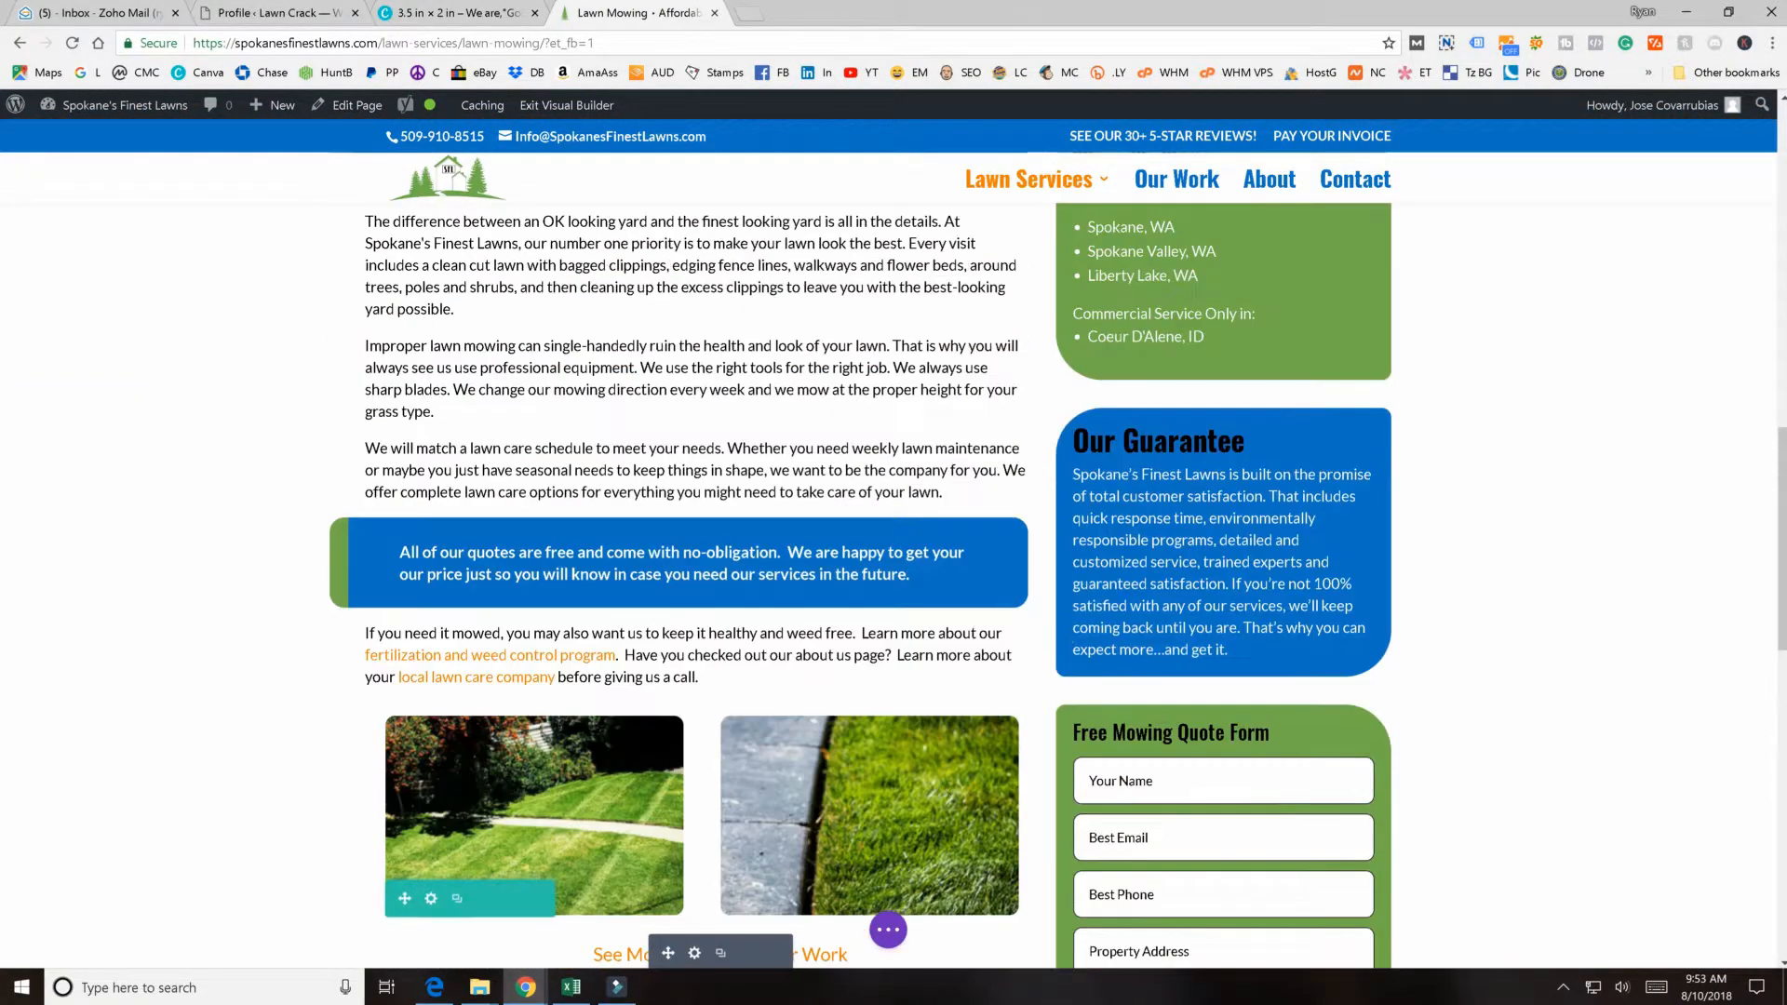
{"action": "scroll", "coordinate": [1069, 642], "scroll_direction": "up", "scroll_amount": 3}
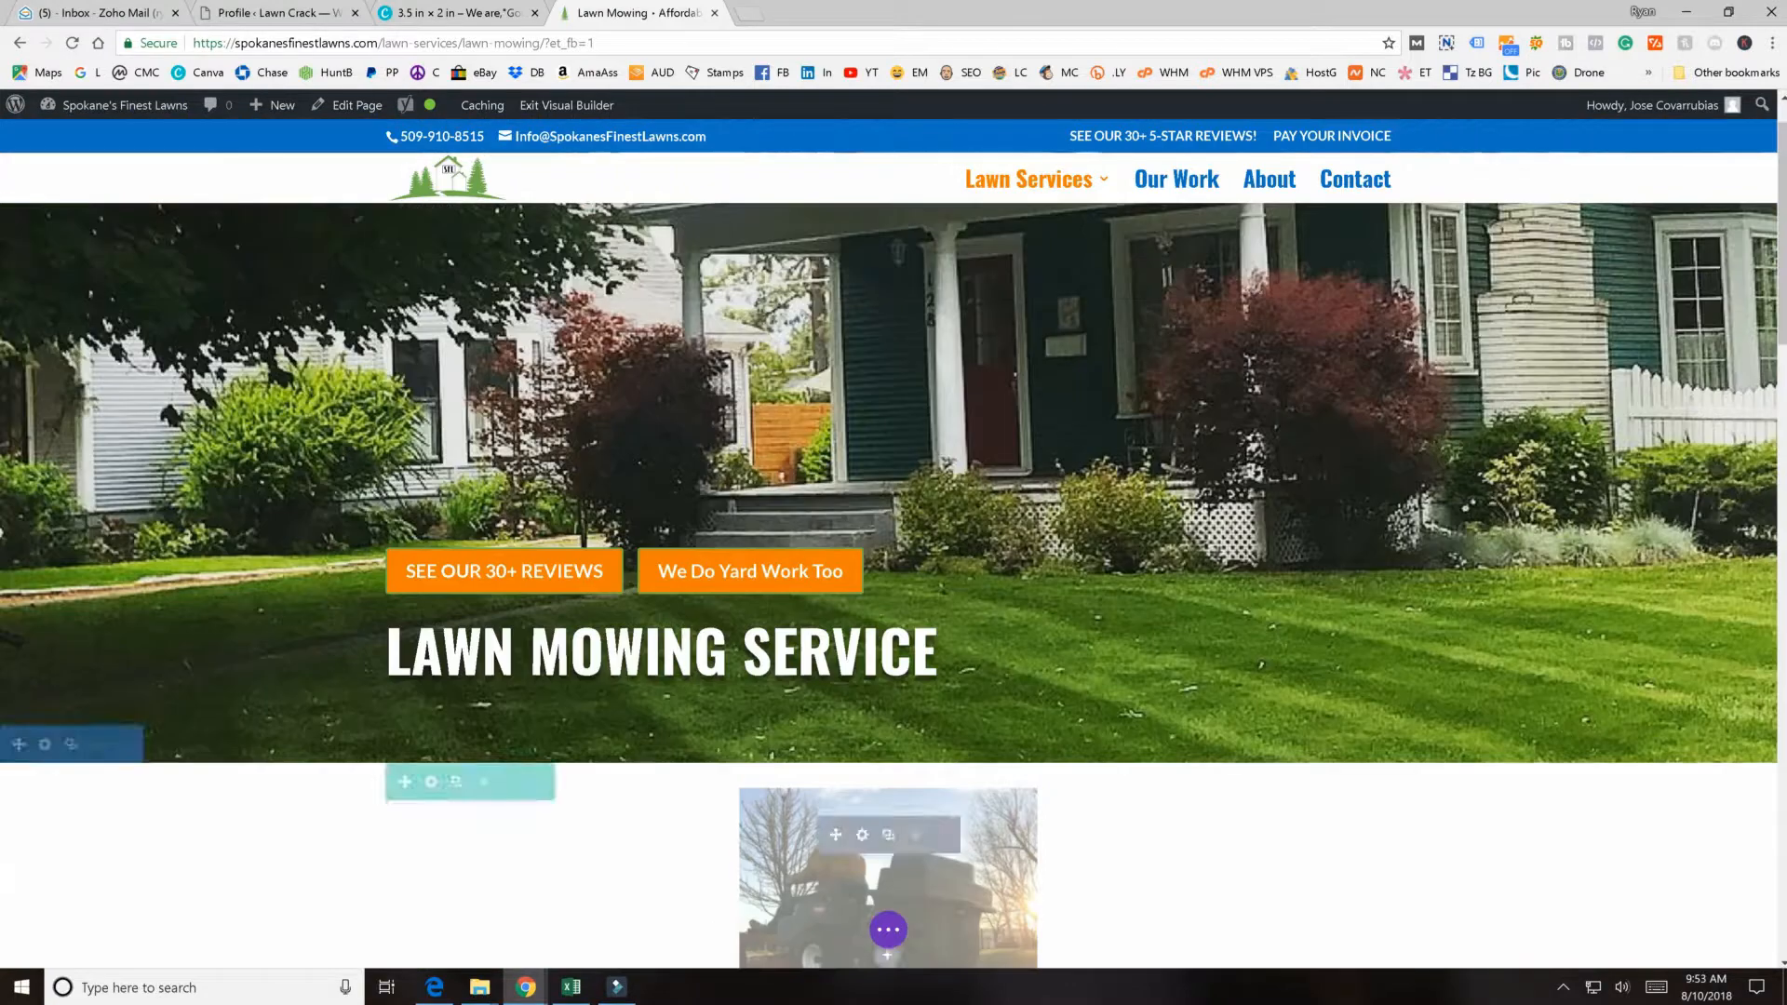
{"action": "scroll", "coordinate": [657, 346], "scroll_direction": "up", "scroll_amount": 1}
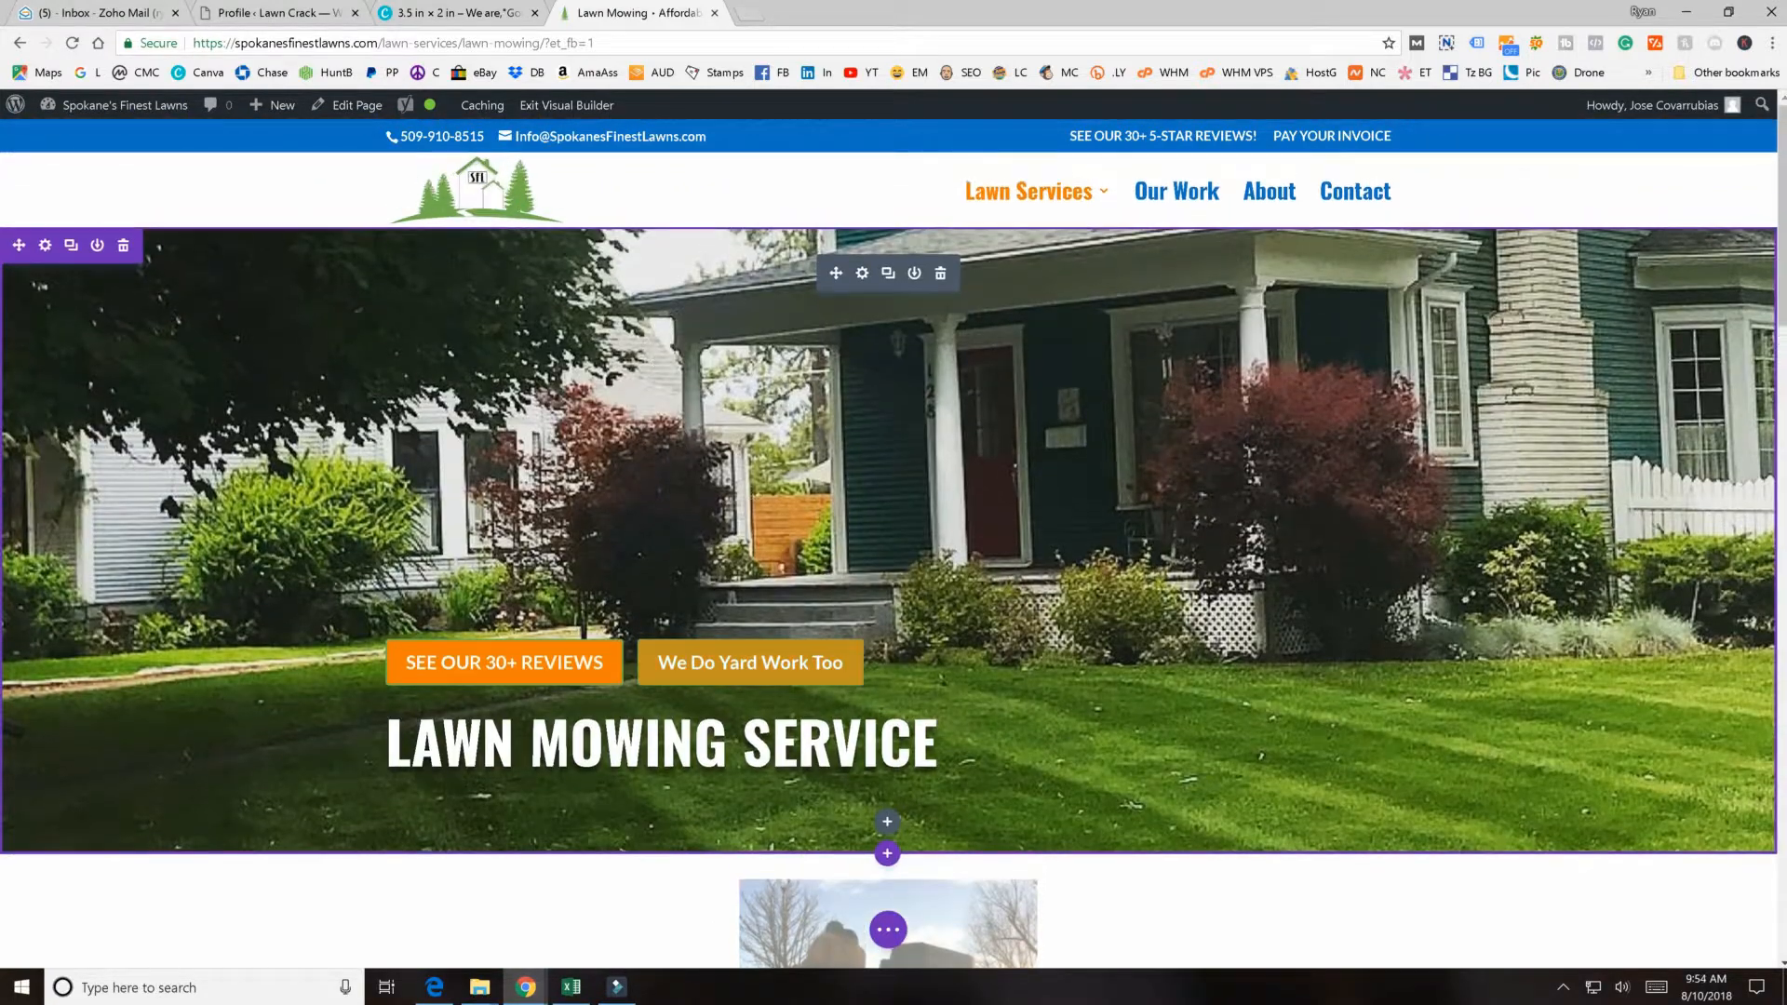
- Insert a regular section with a three-column row below the header image and add a Blurb module to its first column
{"action": "scroll", "coordinate": [883, 468], "scroll_direction": "down", "scroll_amount": 4}
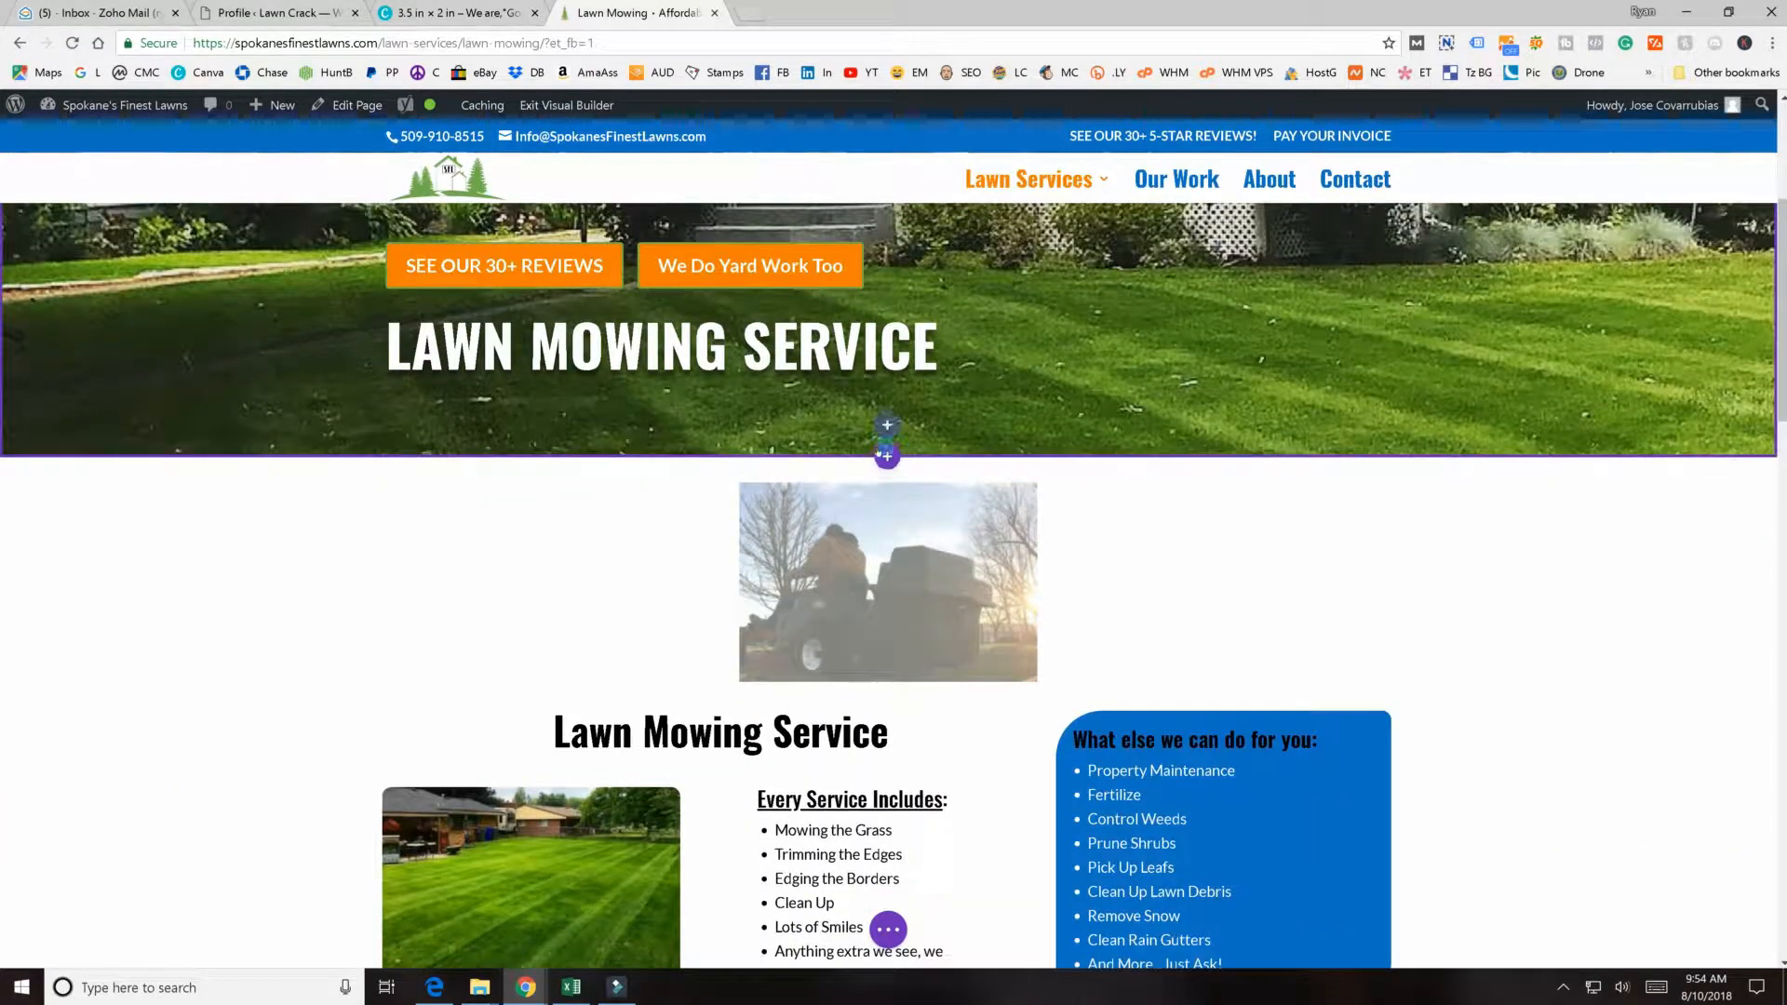
{"action": "left_click", "coordinate": [886, 456]}
{"action": "left_click", "coordinate": [744, 396]}
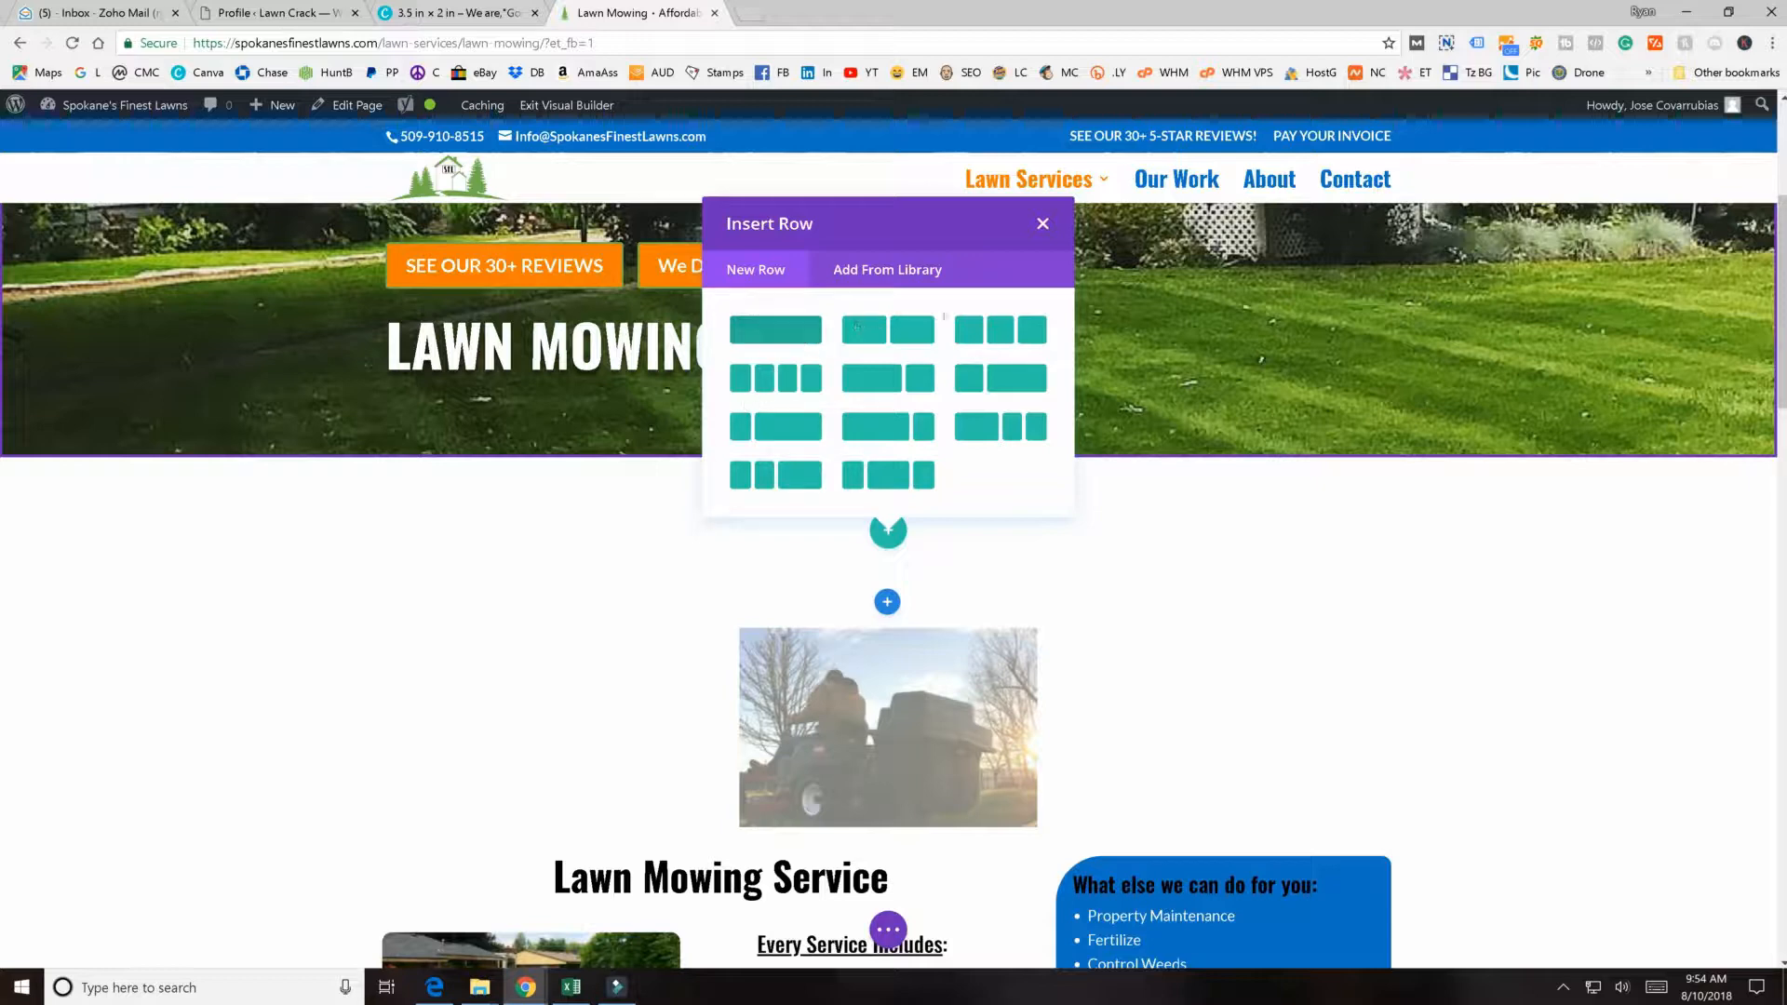
{"action": "left_click", "coordinate": [991, 332]}
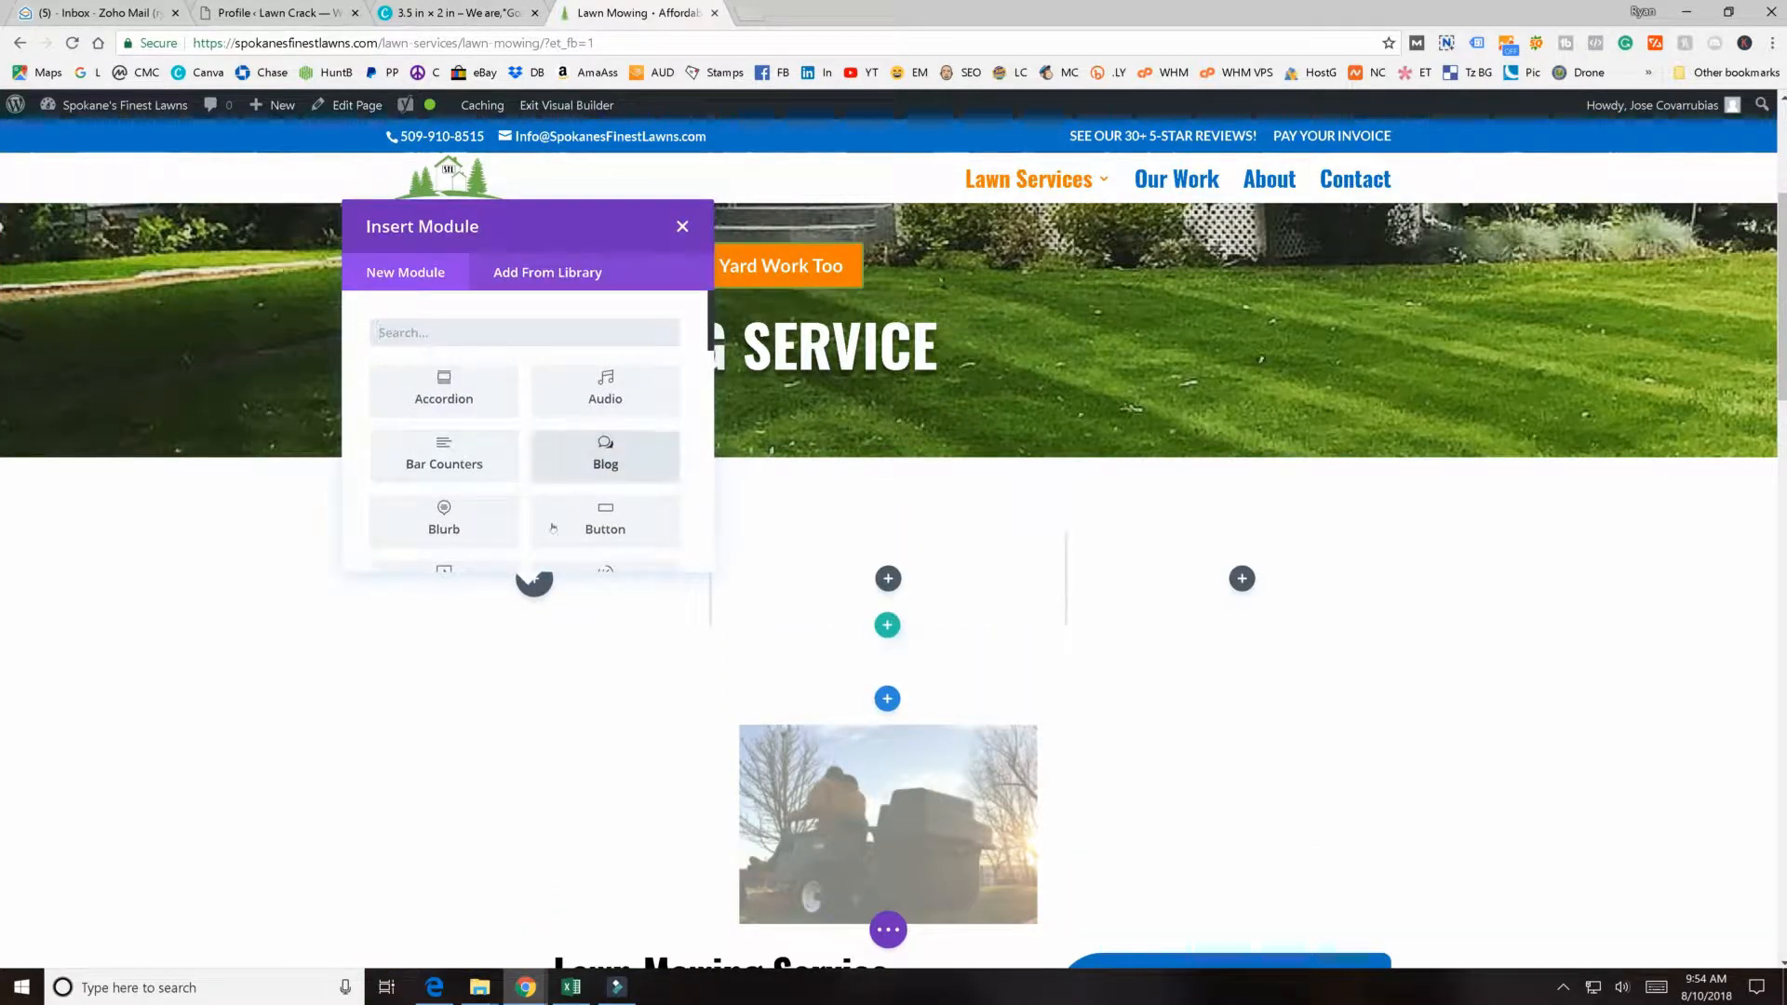
{"action": "left_click", "coordinate": [443, 518]}
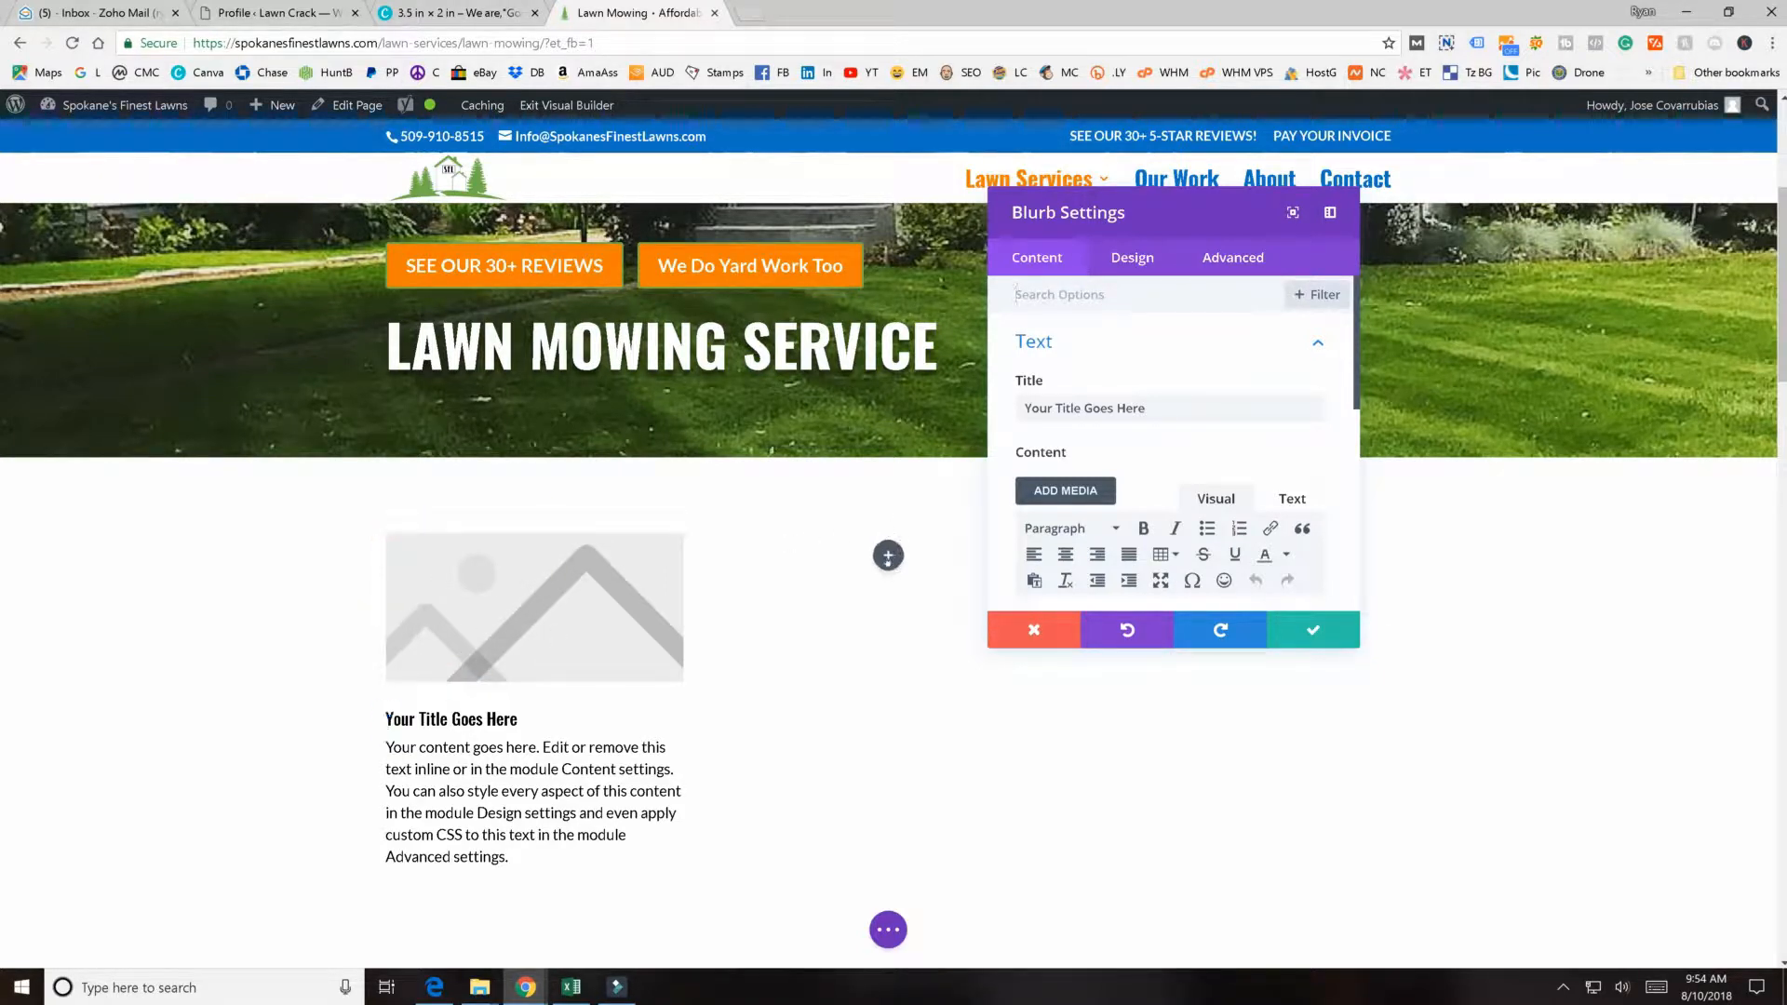
- Add a Text module to the new row's second column and a Button module to its third column
{"action": "left_click", "coordinate": [888, 555]}
{"action": "scroll", "coordinate": [919, 442], "scroll_direction": "down", "scroll_amount": 5}
{"action": "scroll", "coordinate": [918, 441], "scroll_direction": "down", "scroll_amount": 4}
{"action": "left_click", "coordinate": [946, 363]}
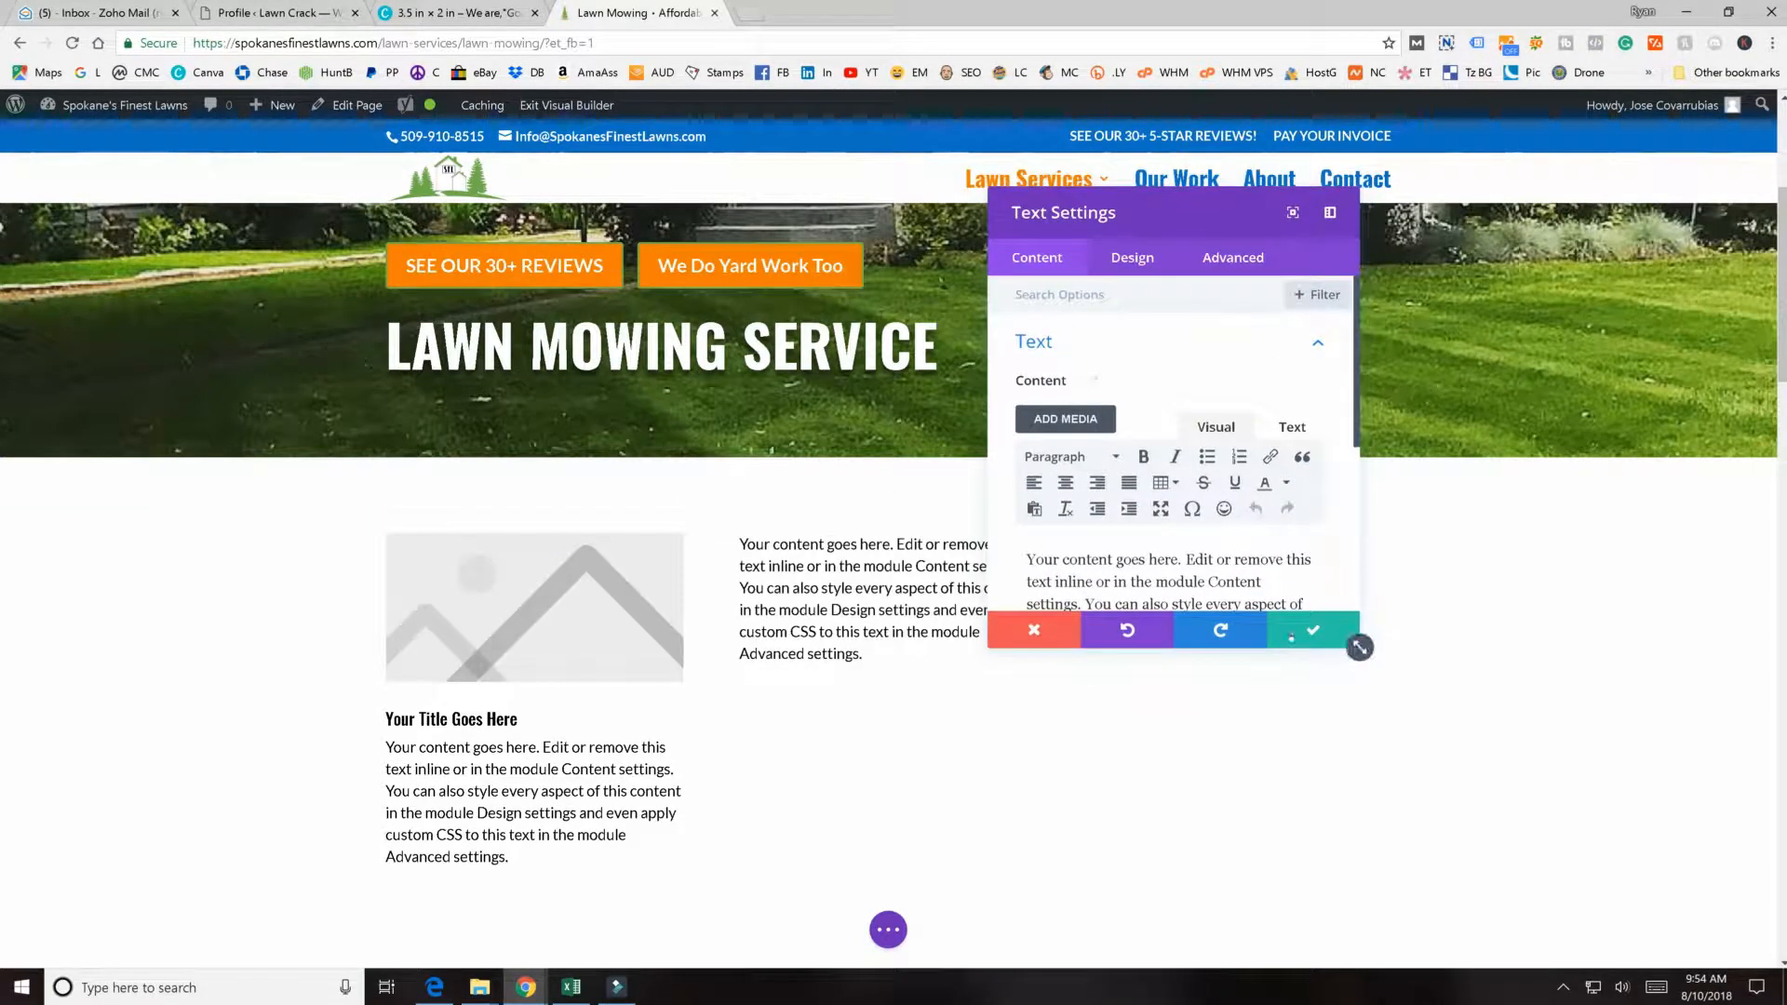
{"action": "left_click", "coordinate": [1291, 633]}
{"action": "left_click", "coordinate": [1238, 556]}
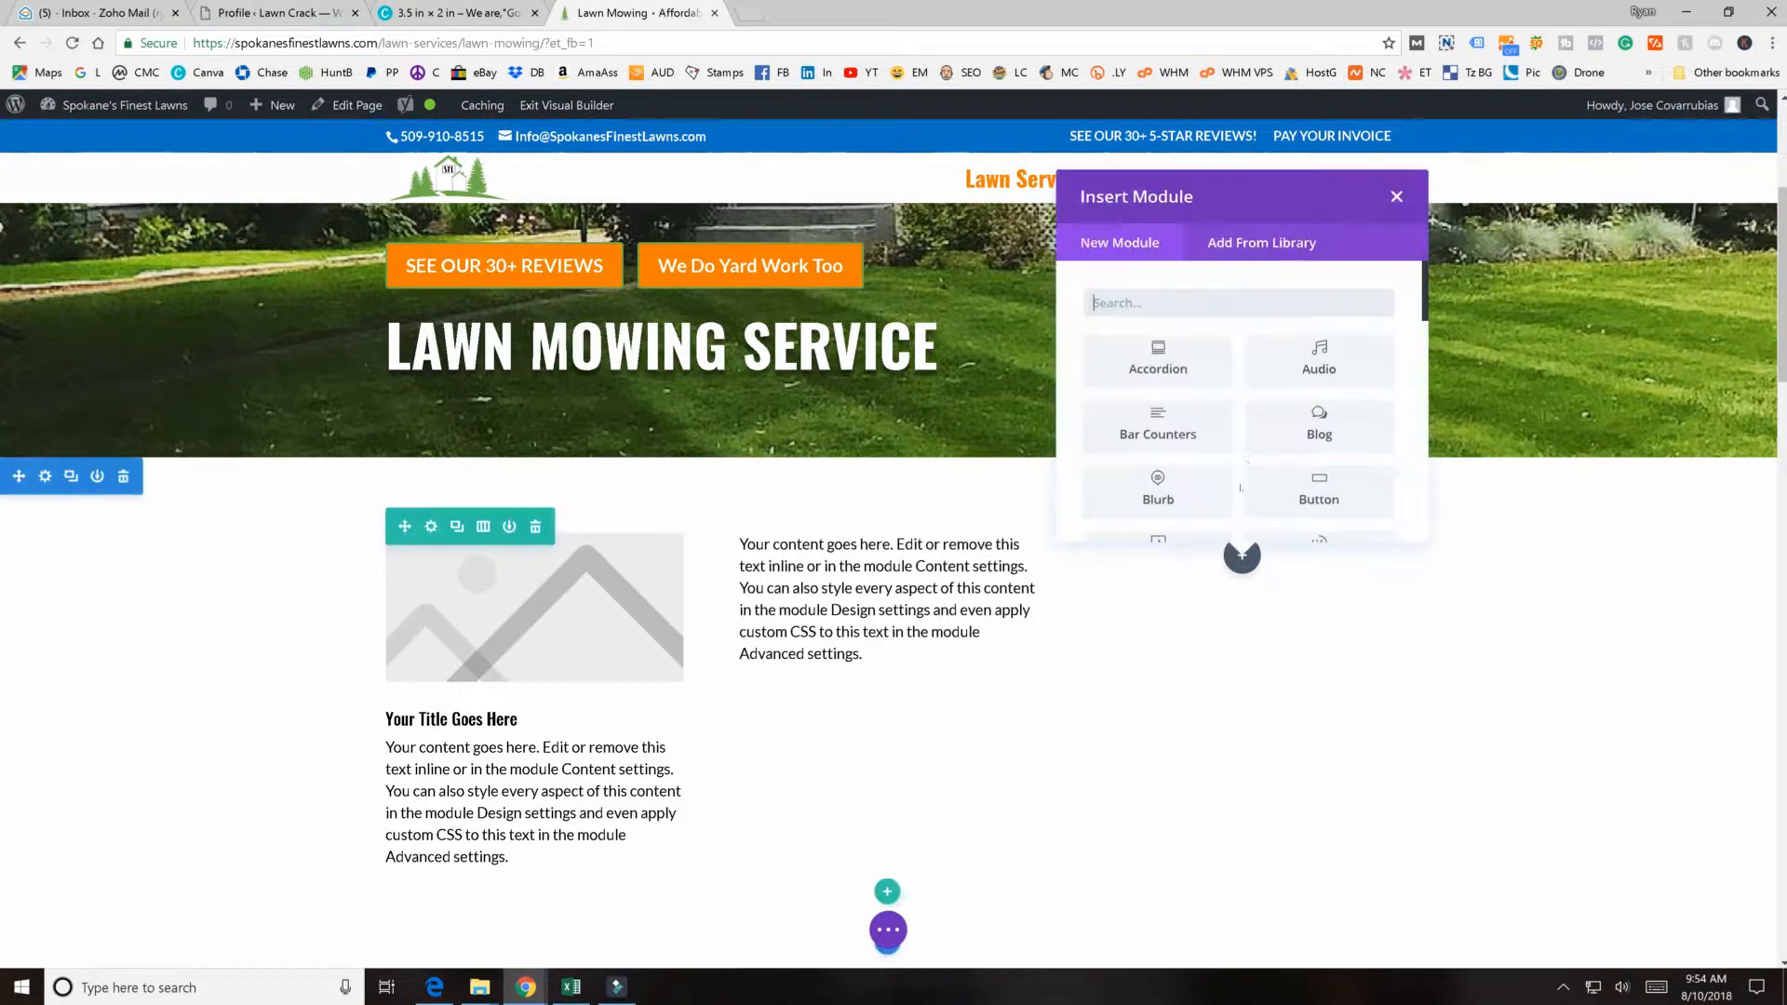
{"action": "left_click", "coordinate": [1312, 491]}
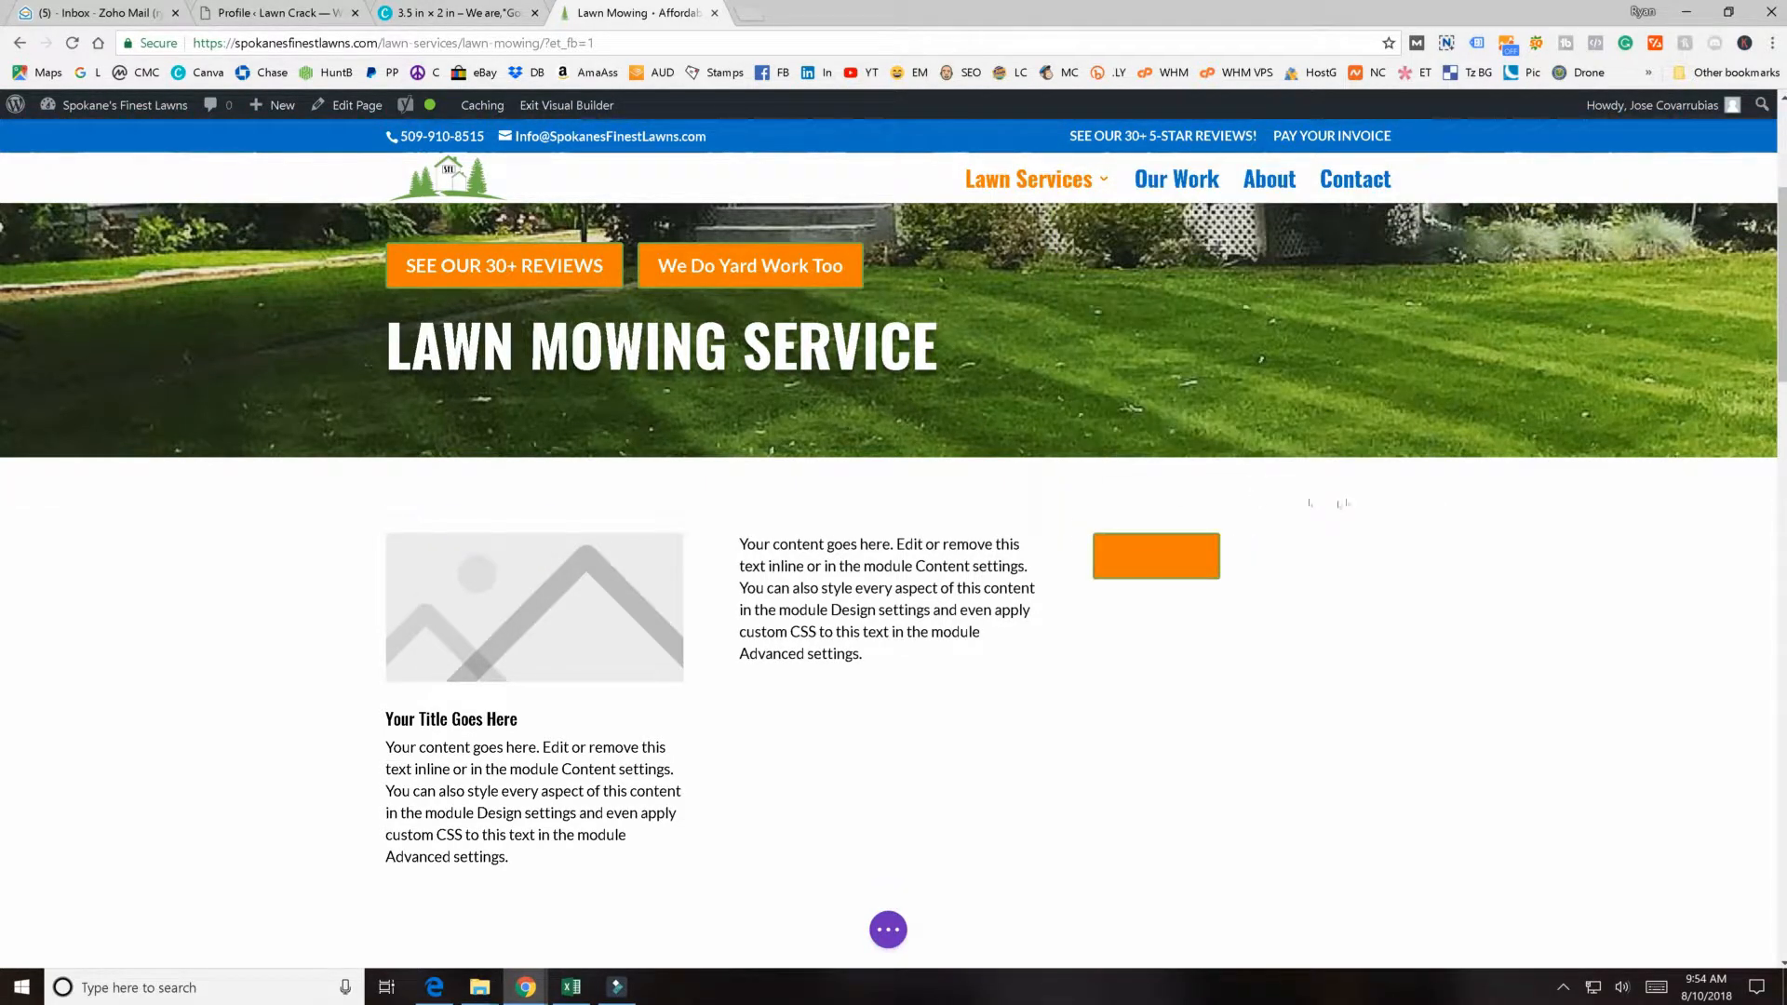
{"action": "left_click", "coordinate": [1296, 633]}
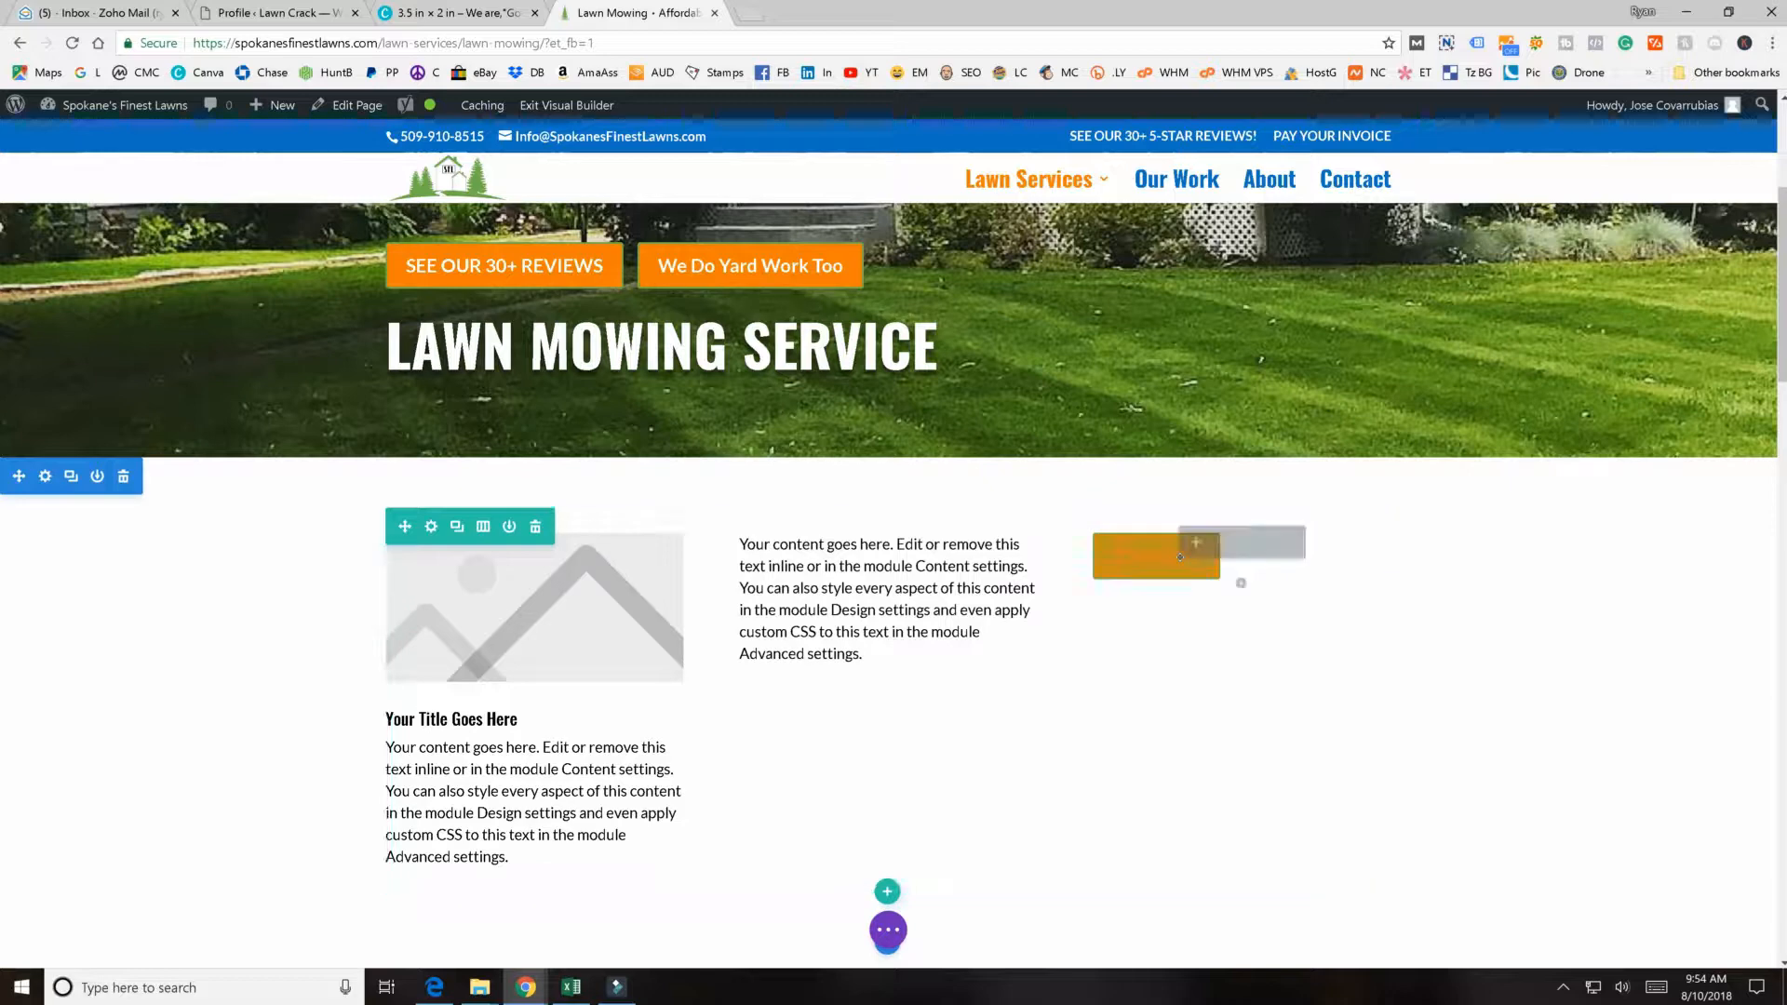
- Add a Blurb module below the button in the third column with its default content
{"action": "left_click", "coordinate": [1236, 586]}
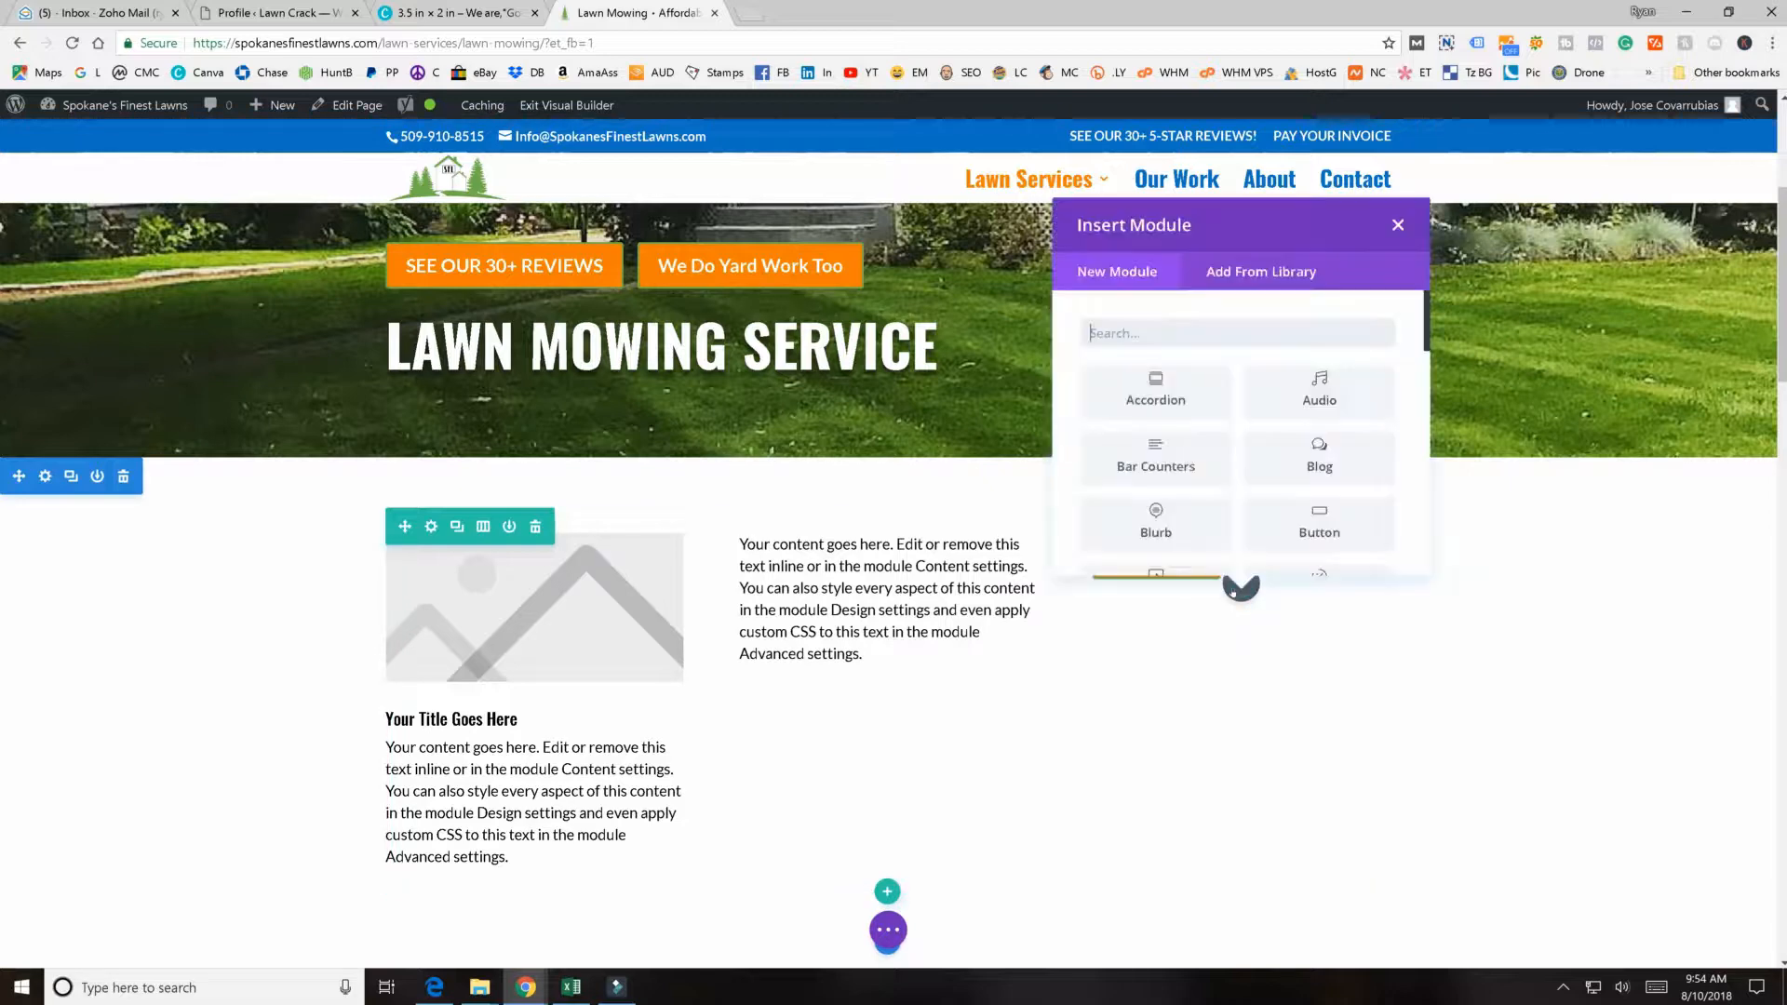
{"action": "left_click", "coordinate": [1146, 514]}
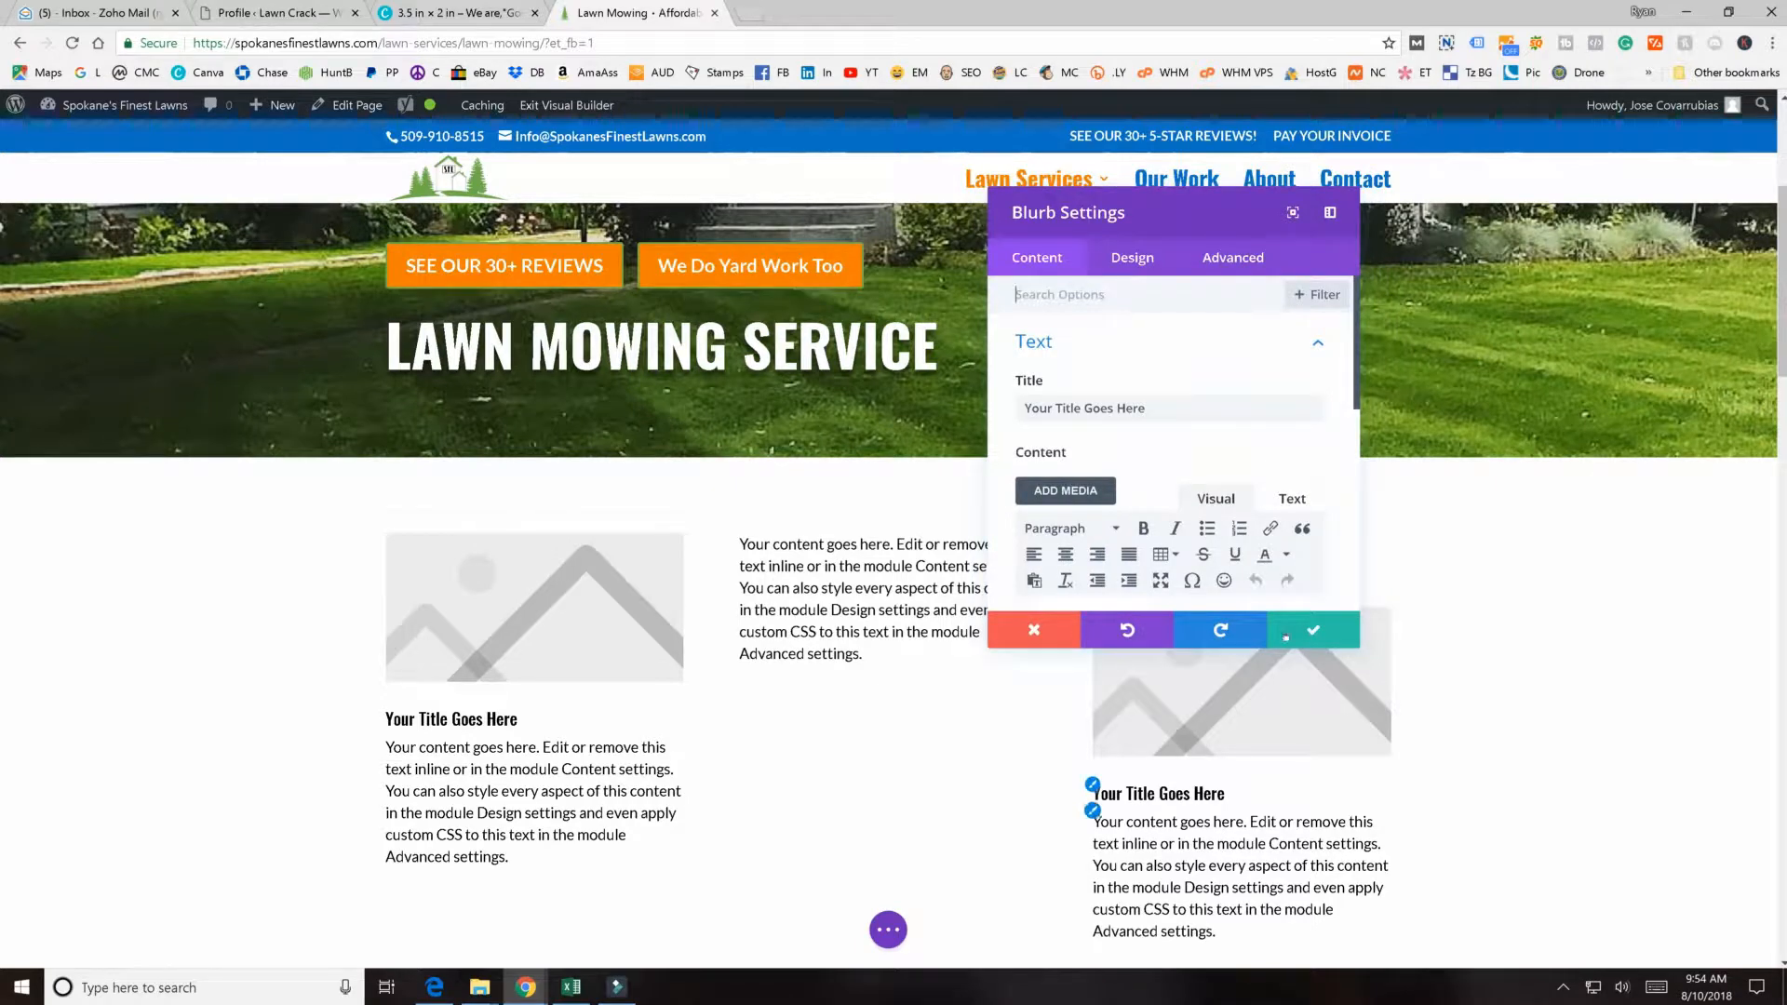
{"action": "left_click", "coordinate": [1312, 630]}
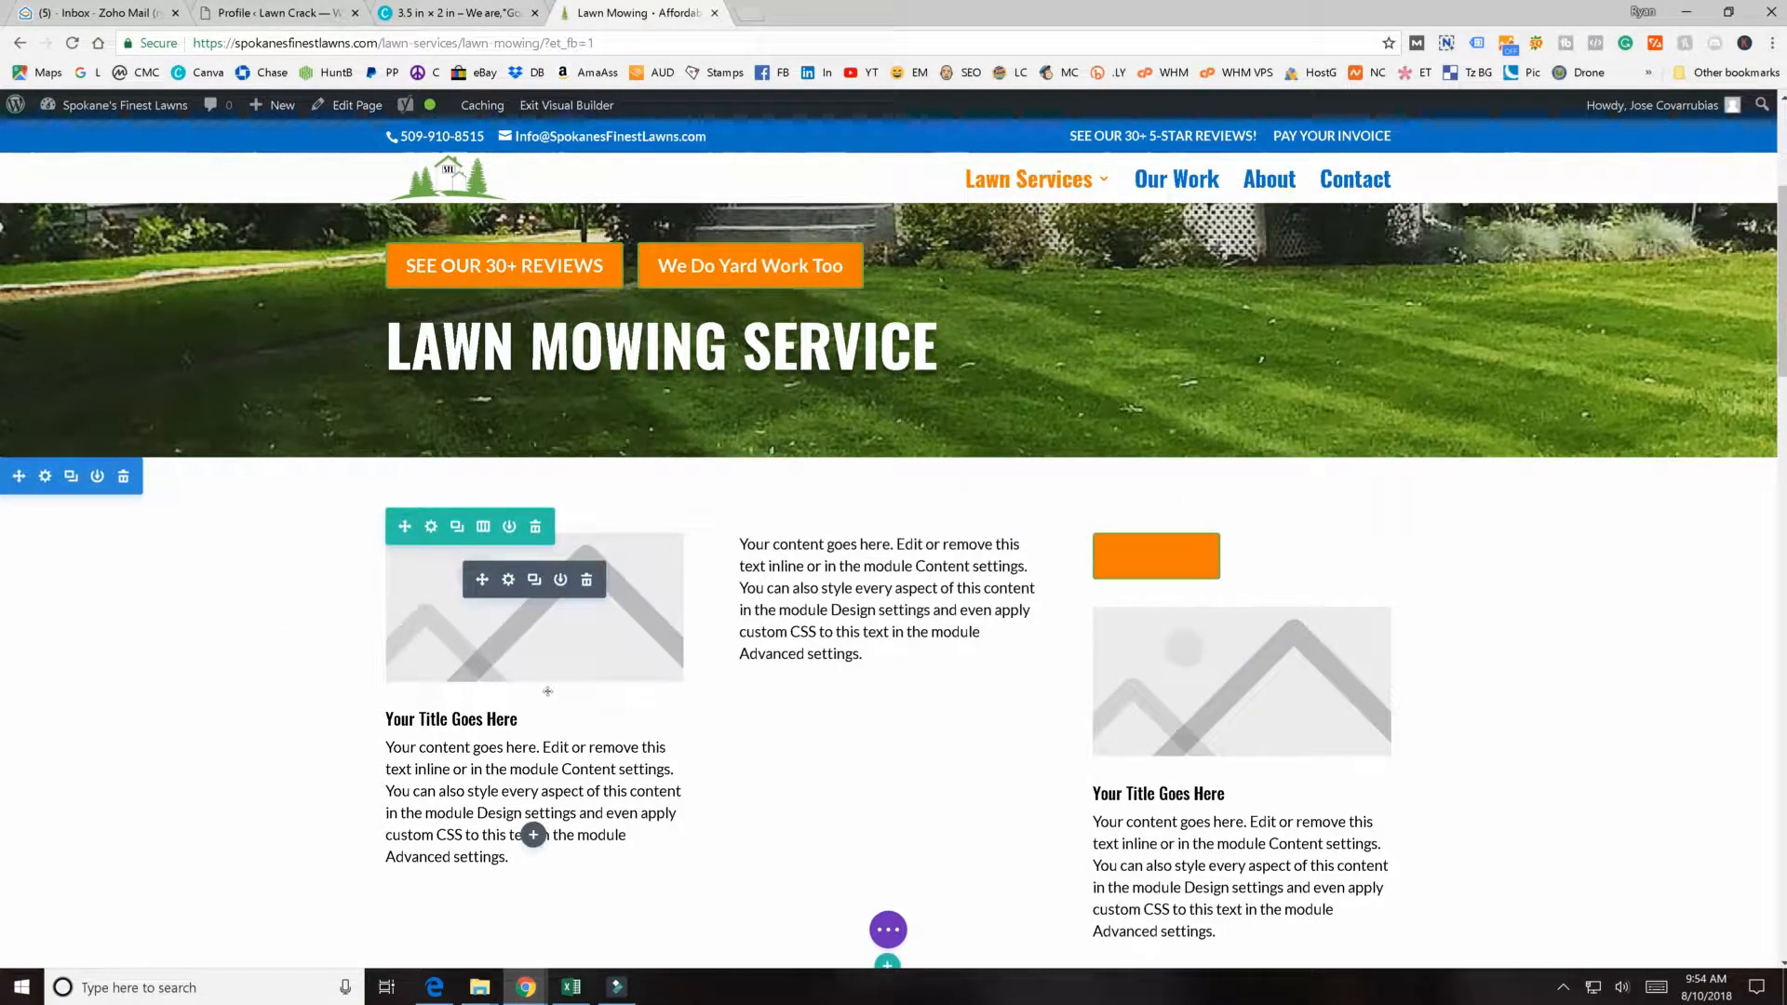
- Open the settings of the first column's blurb and look over its title and content options
{"action": "scroll", "coordinate": [547, 692], "scroll_direction": "down", "scroll_amount": 2}
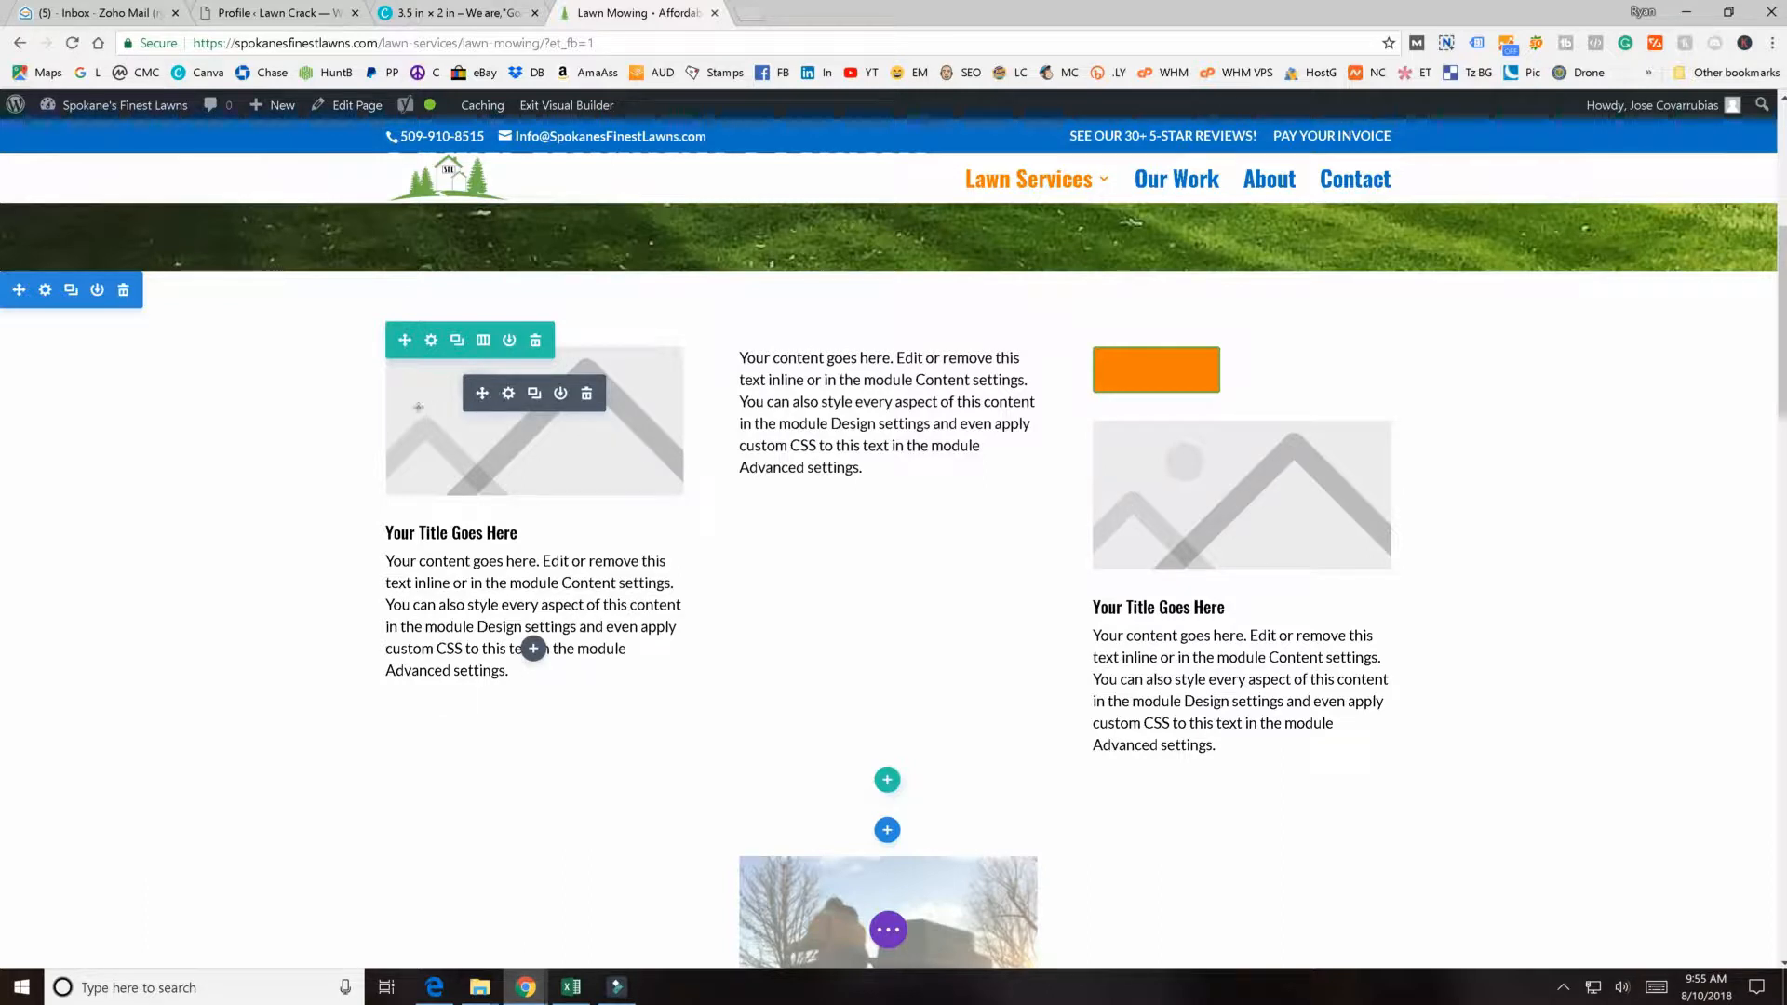
{"action": "left_click", "coordinate": [508, 393]}
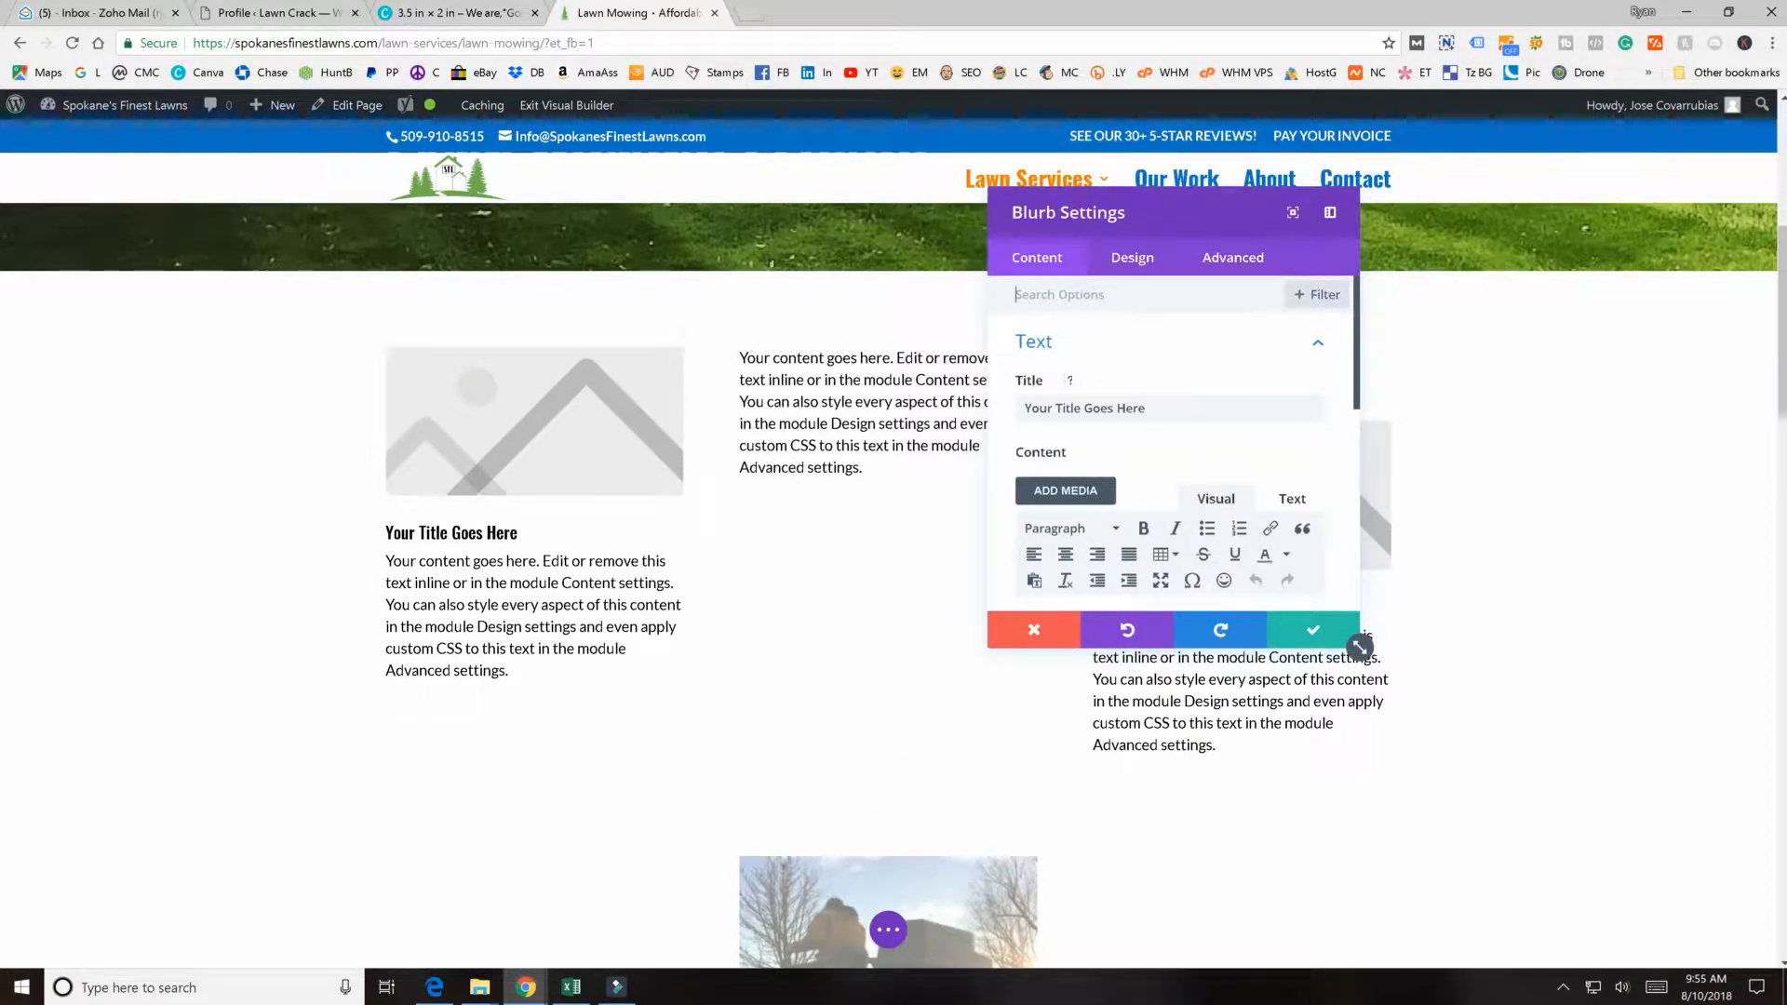
{"action": "scroll", "coordinate": [1360, 646], "scroll_direction": "down", "scroll_amount": 3}
{"action": "scroll", "coordinate": [1359, 646], "scroll_direction": "up", "scroll_amount": 3}
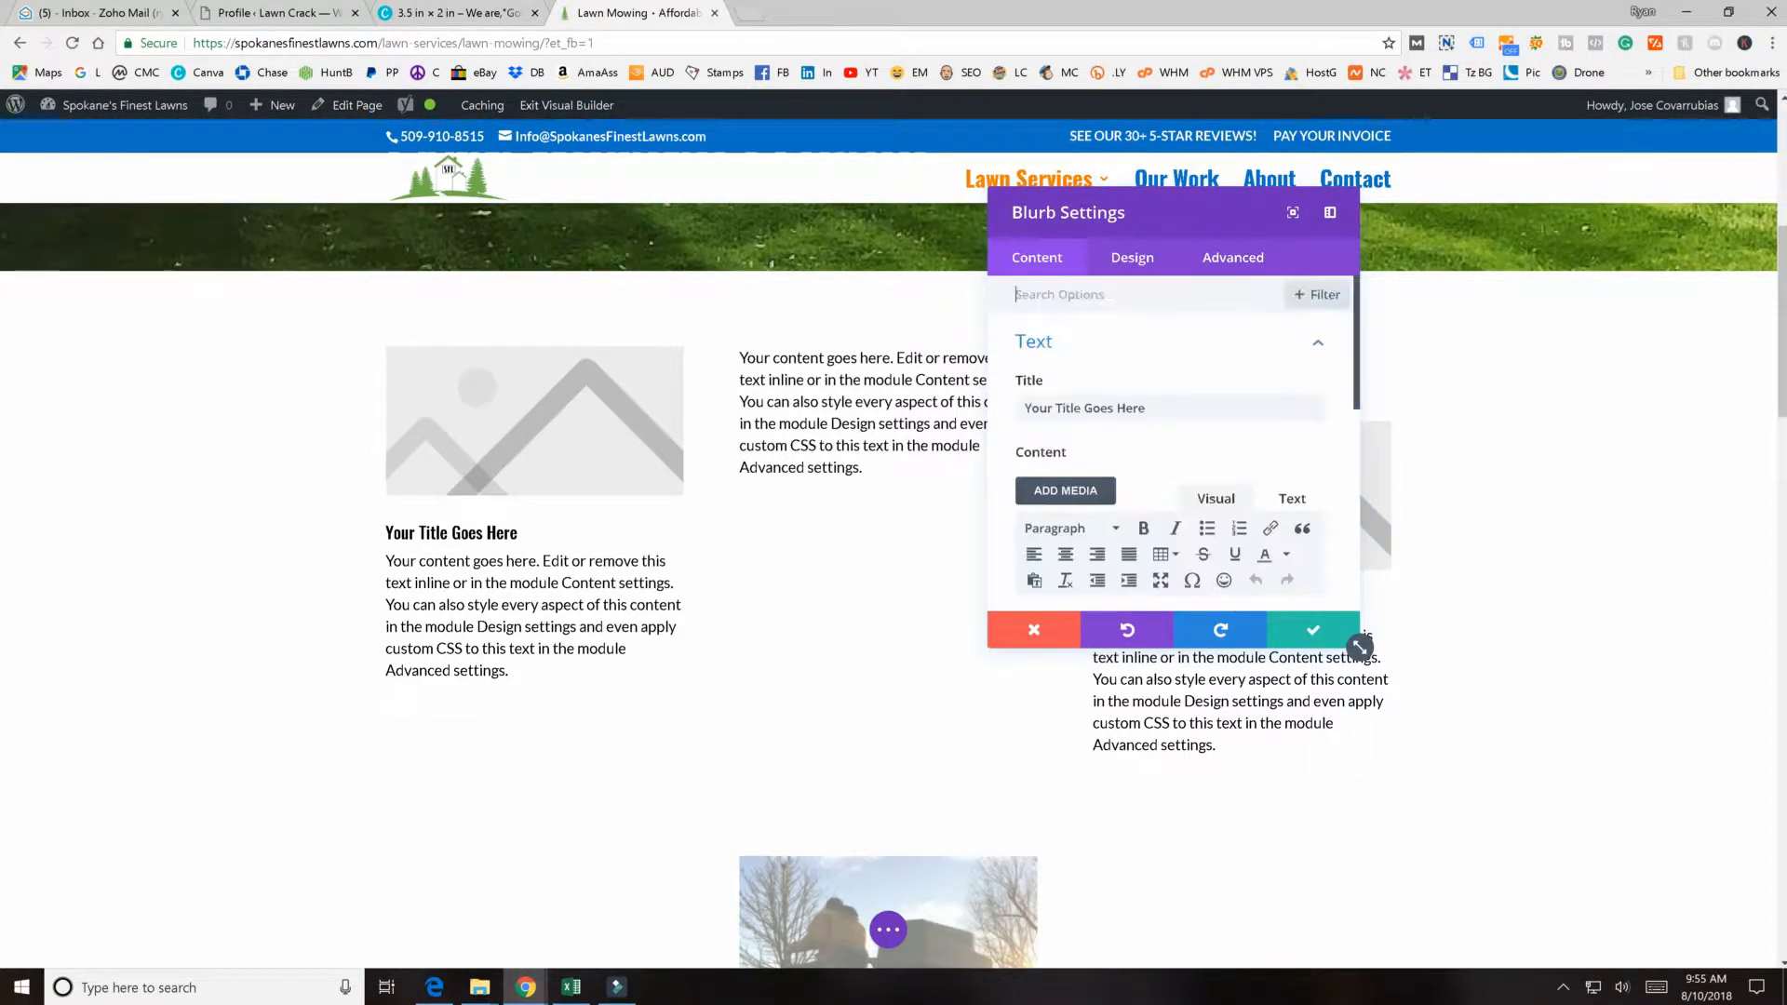
{"action": "left_click_drag", "start_coordinate": [1031, 408], "coordinate": [1147, 409]}
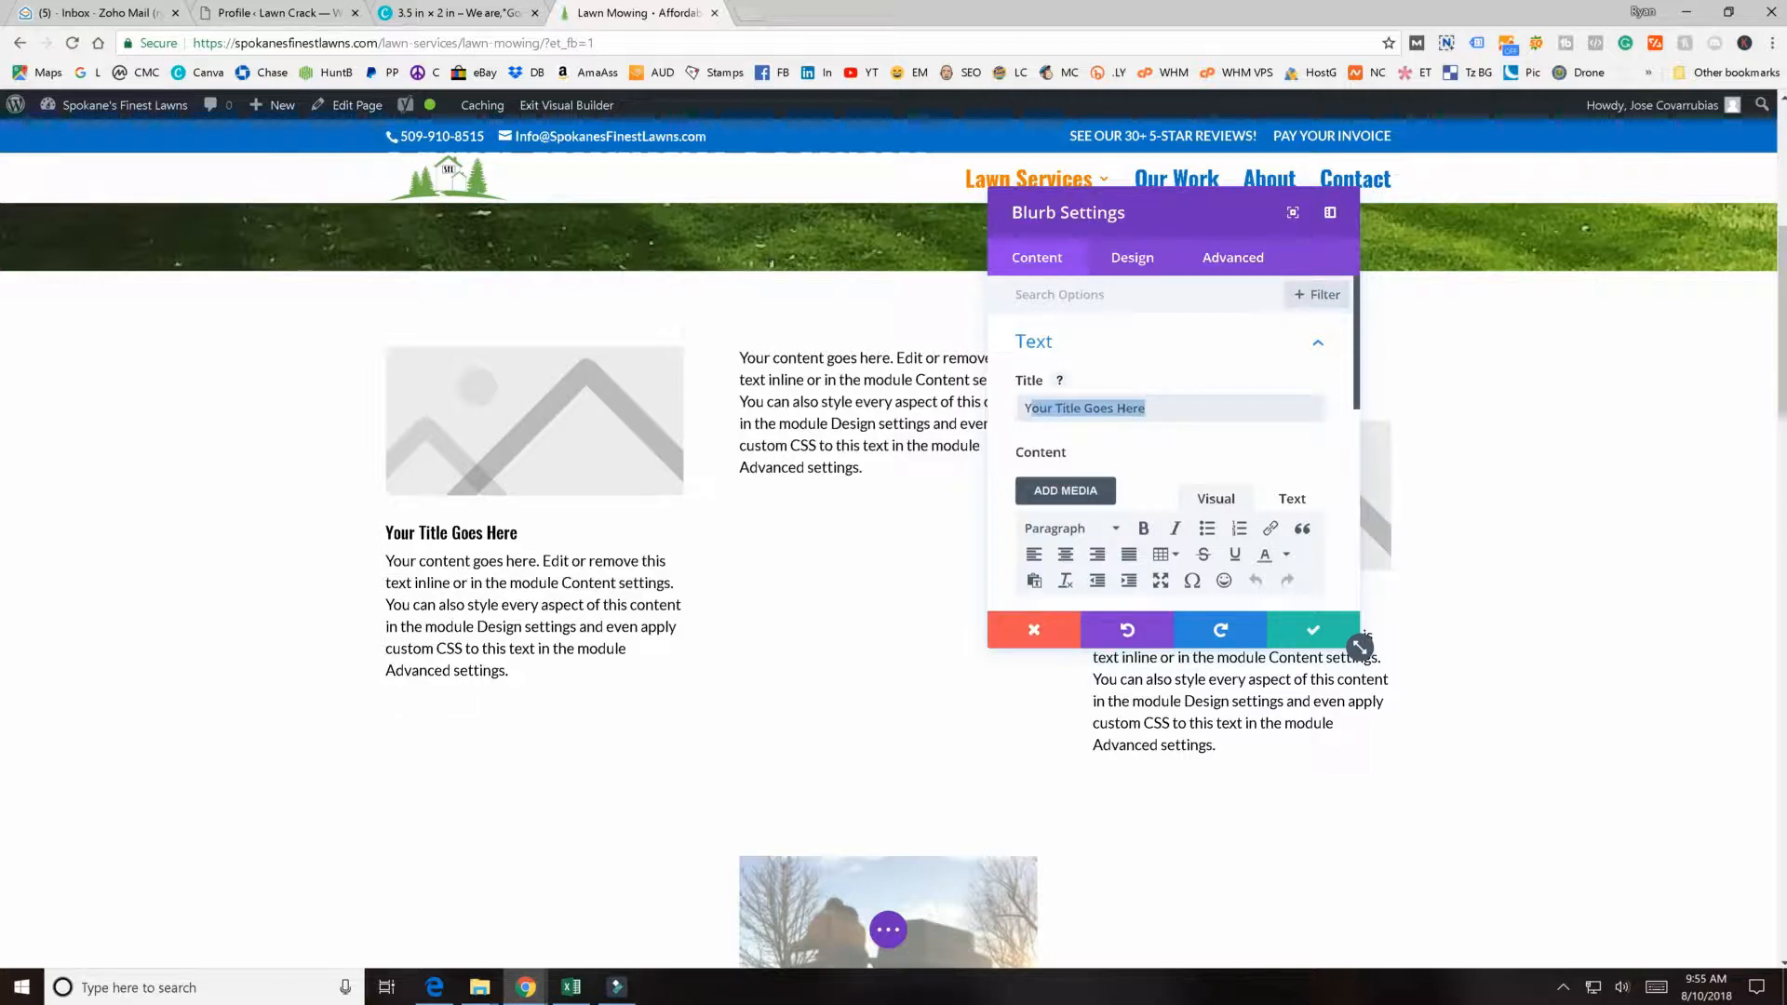
{"action": "left_click", "coordinate": [1083, 407]}
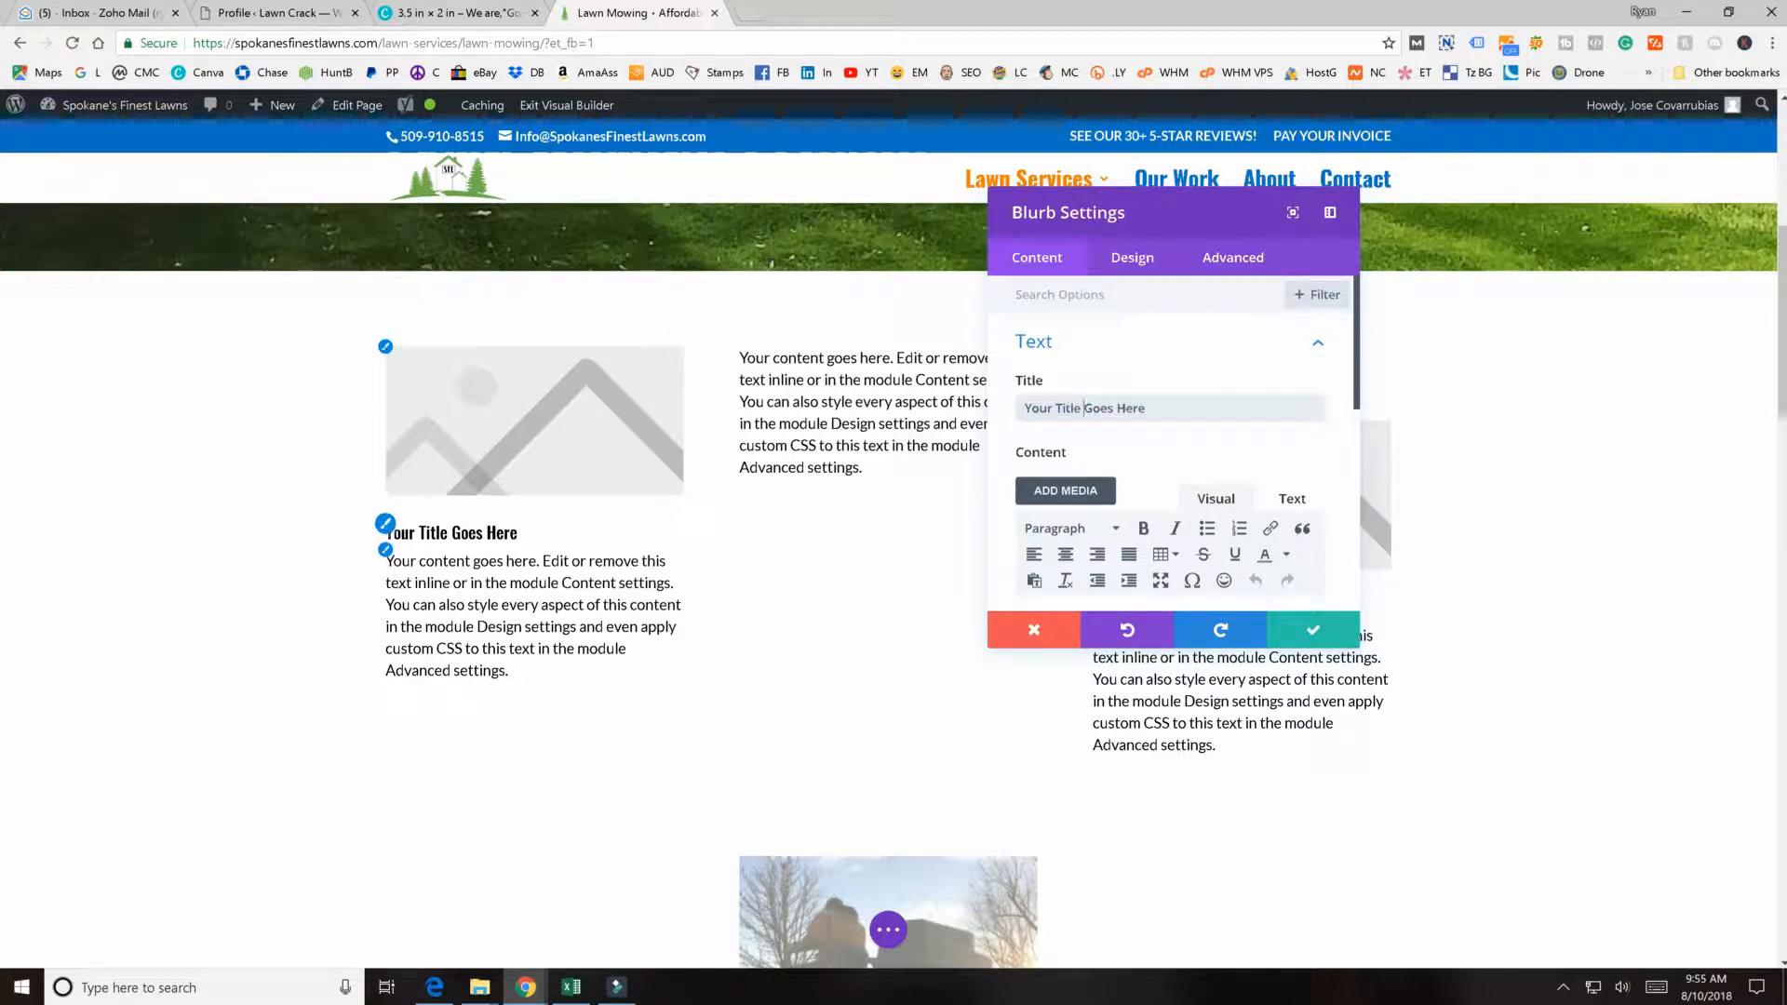
- Try editing the first blurb's title directly on the page by deleting its last letters and retyping them
{"action": "left_click", "coordinate": [466, 531]}
{"action": "left_click_drag", "start_coordinate": [469, 531], "coordinate": [510, 532]}
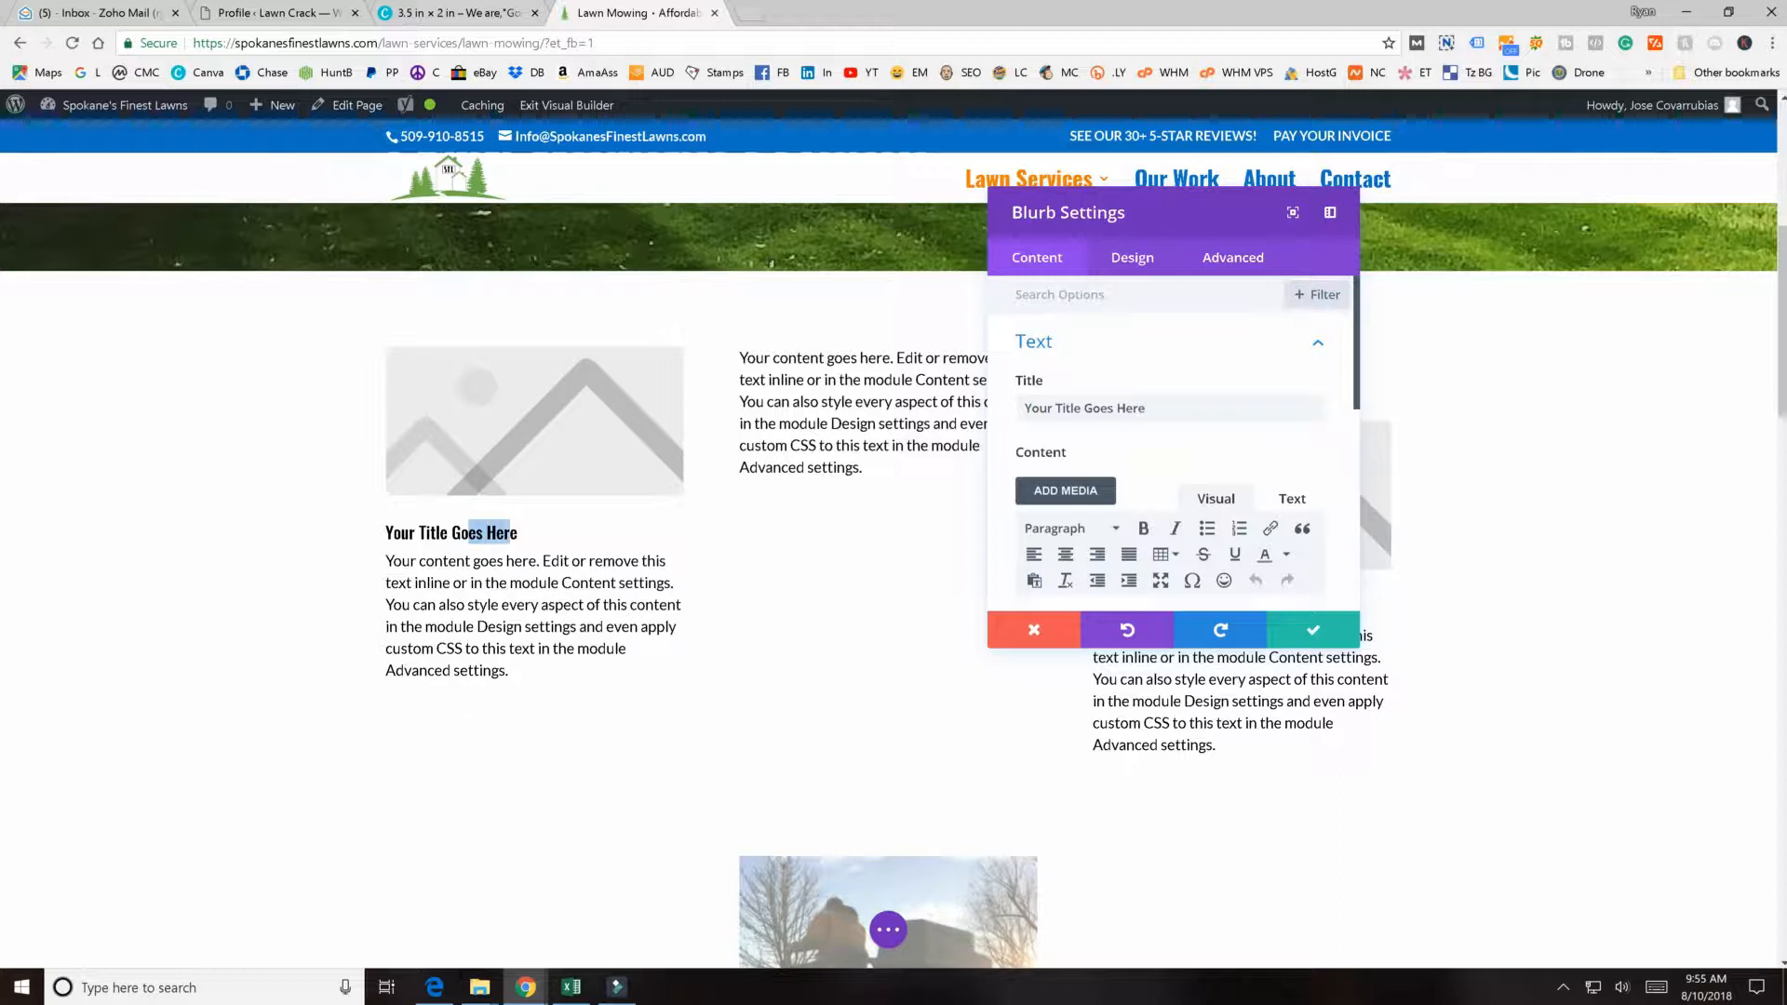
{"action": "left_click", "coordinate": [545, 533]}
{"action": "key", "text": "BackSpace"}
{"action": "key", "text": "BackSpace"}
{"action": "type", "text": "ere"}
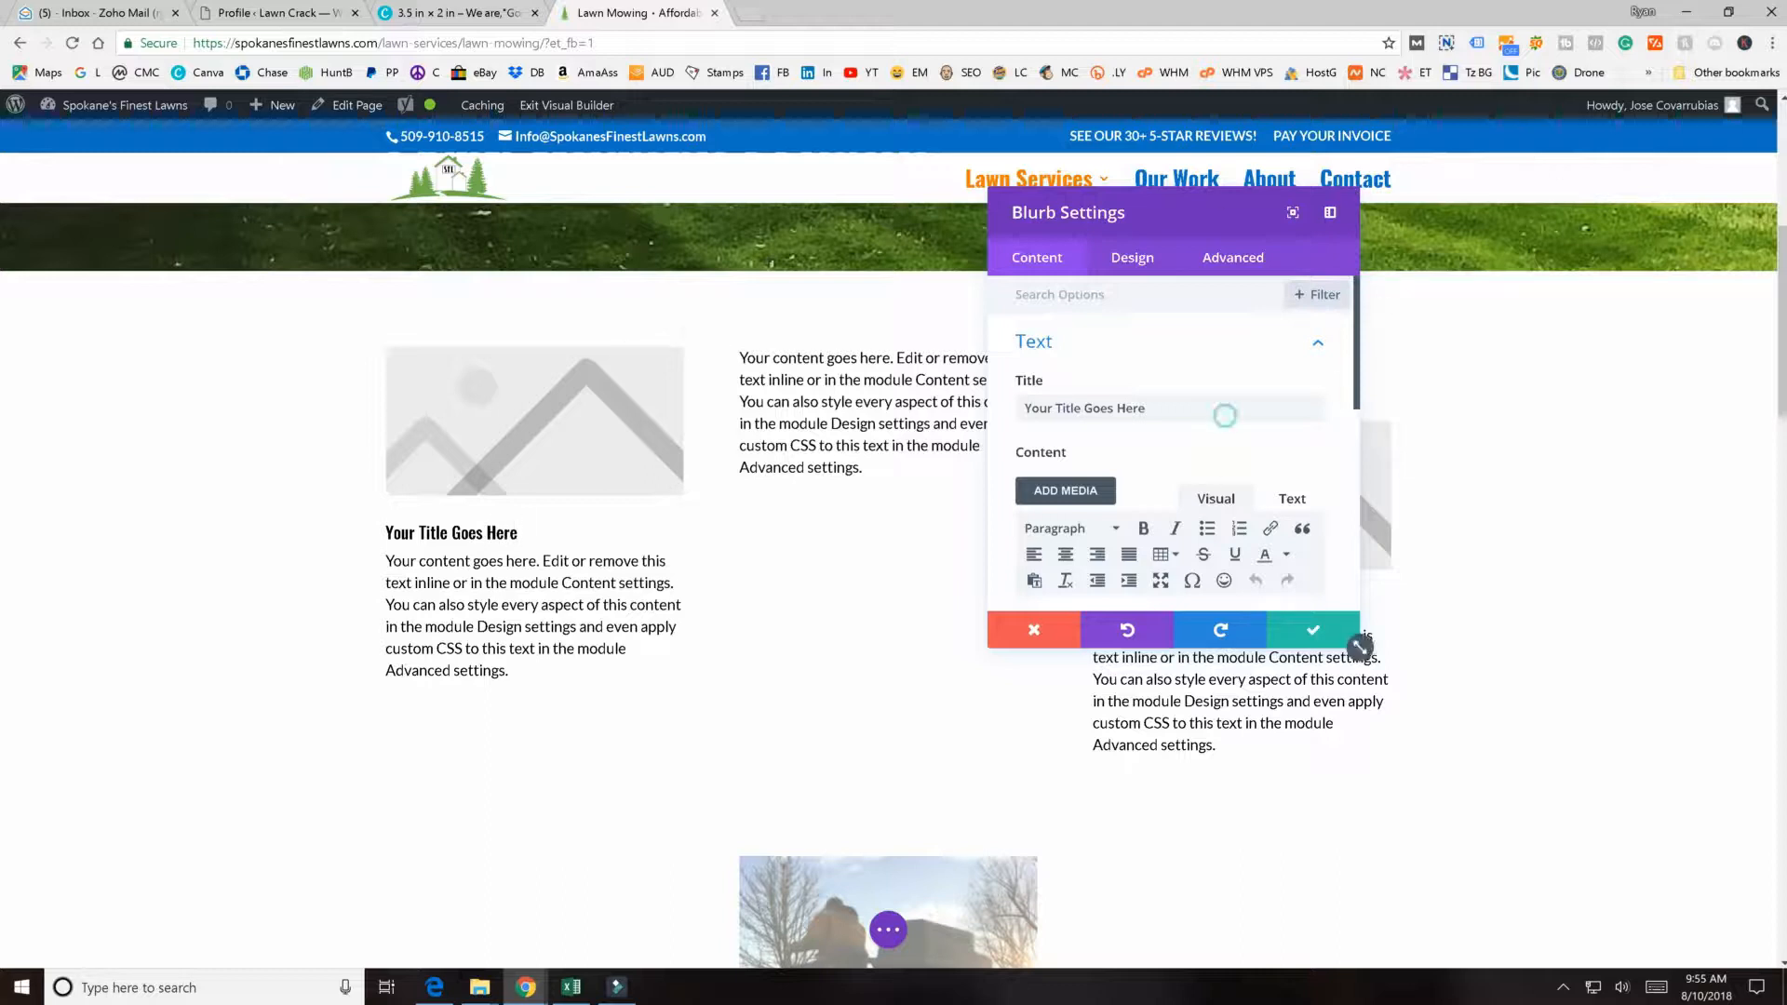
- Set the blurb's link URL to /lawn-services/lawn-mowing/ and keep it opening in the same window
{"action": "scroll", "coordinate": [1057, 381], "scroll_direction": "down", "scroll_amount": 4}
{"action": "left_click", "coordinate": [1137, 344]}
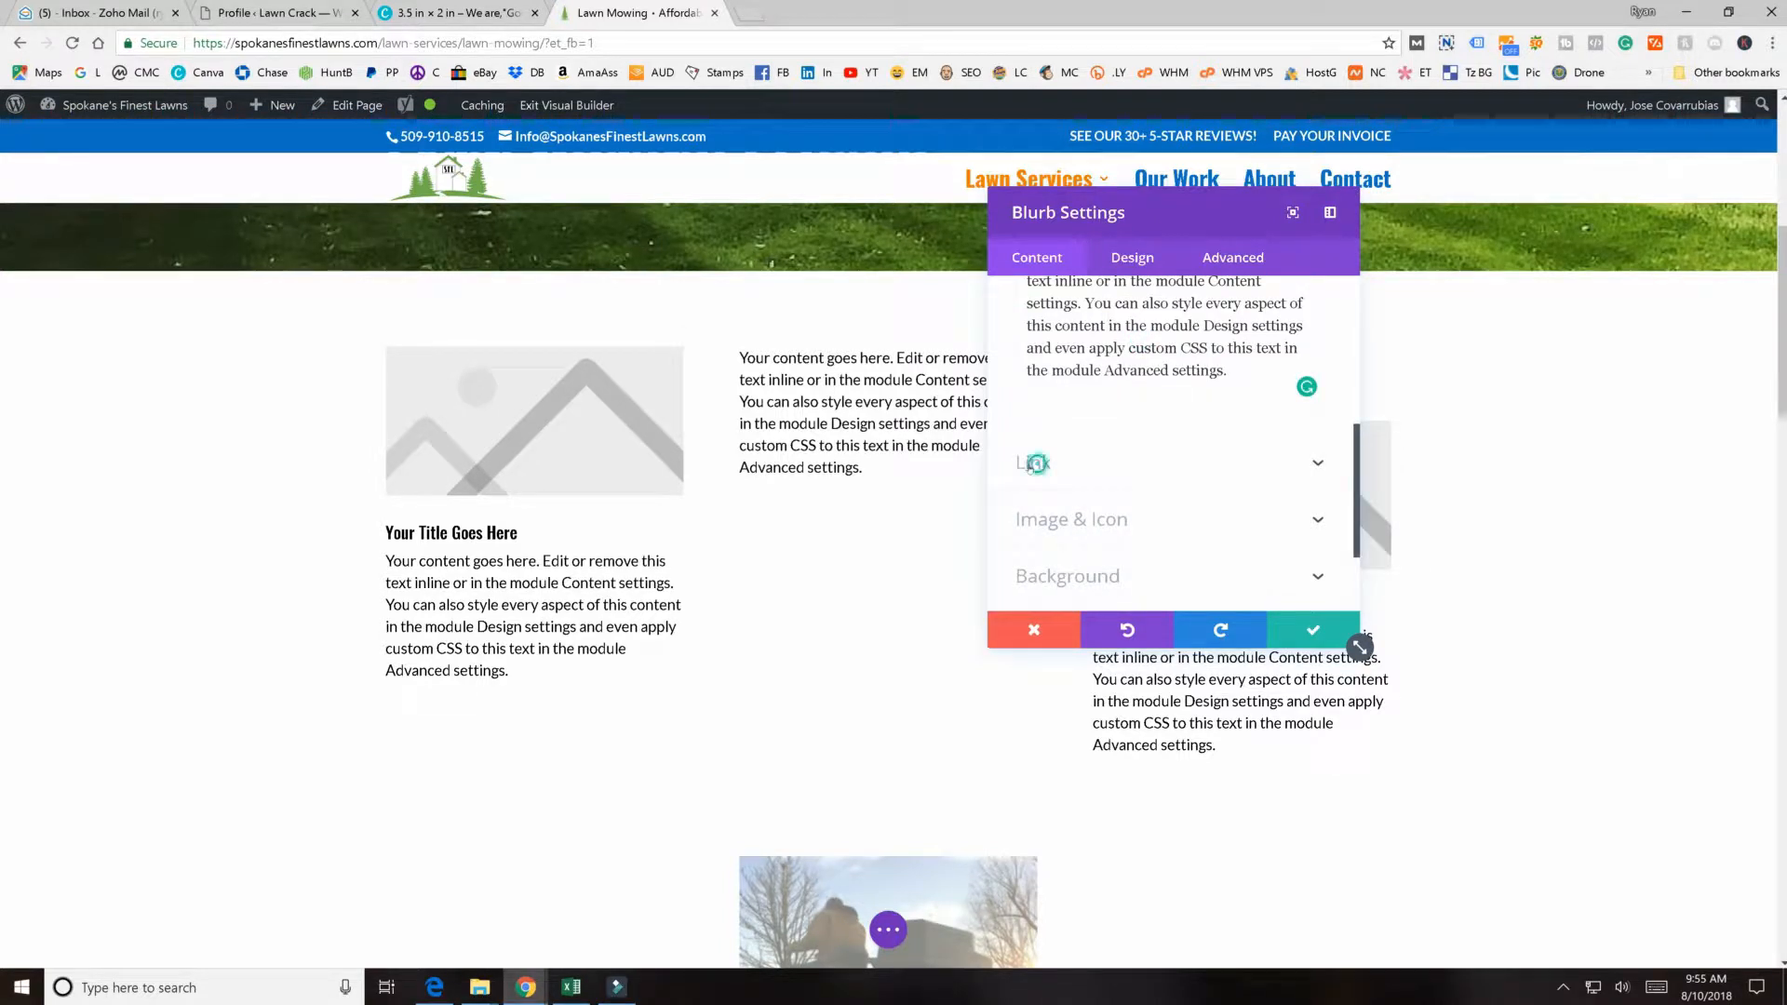
{"action": "left_click", "coordinate": [1031, 463]}
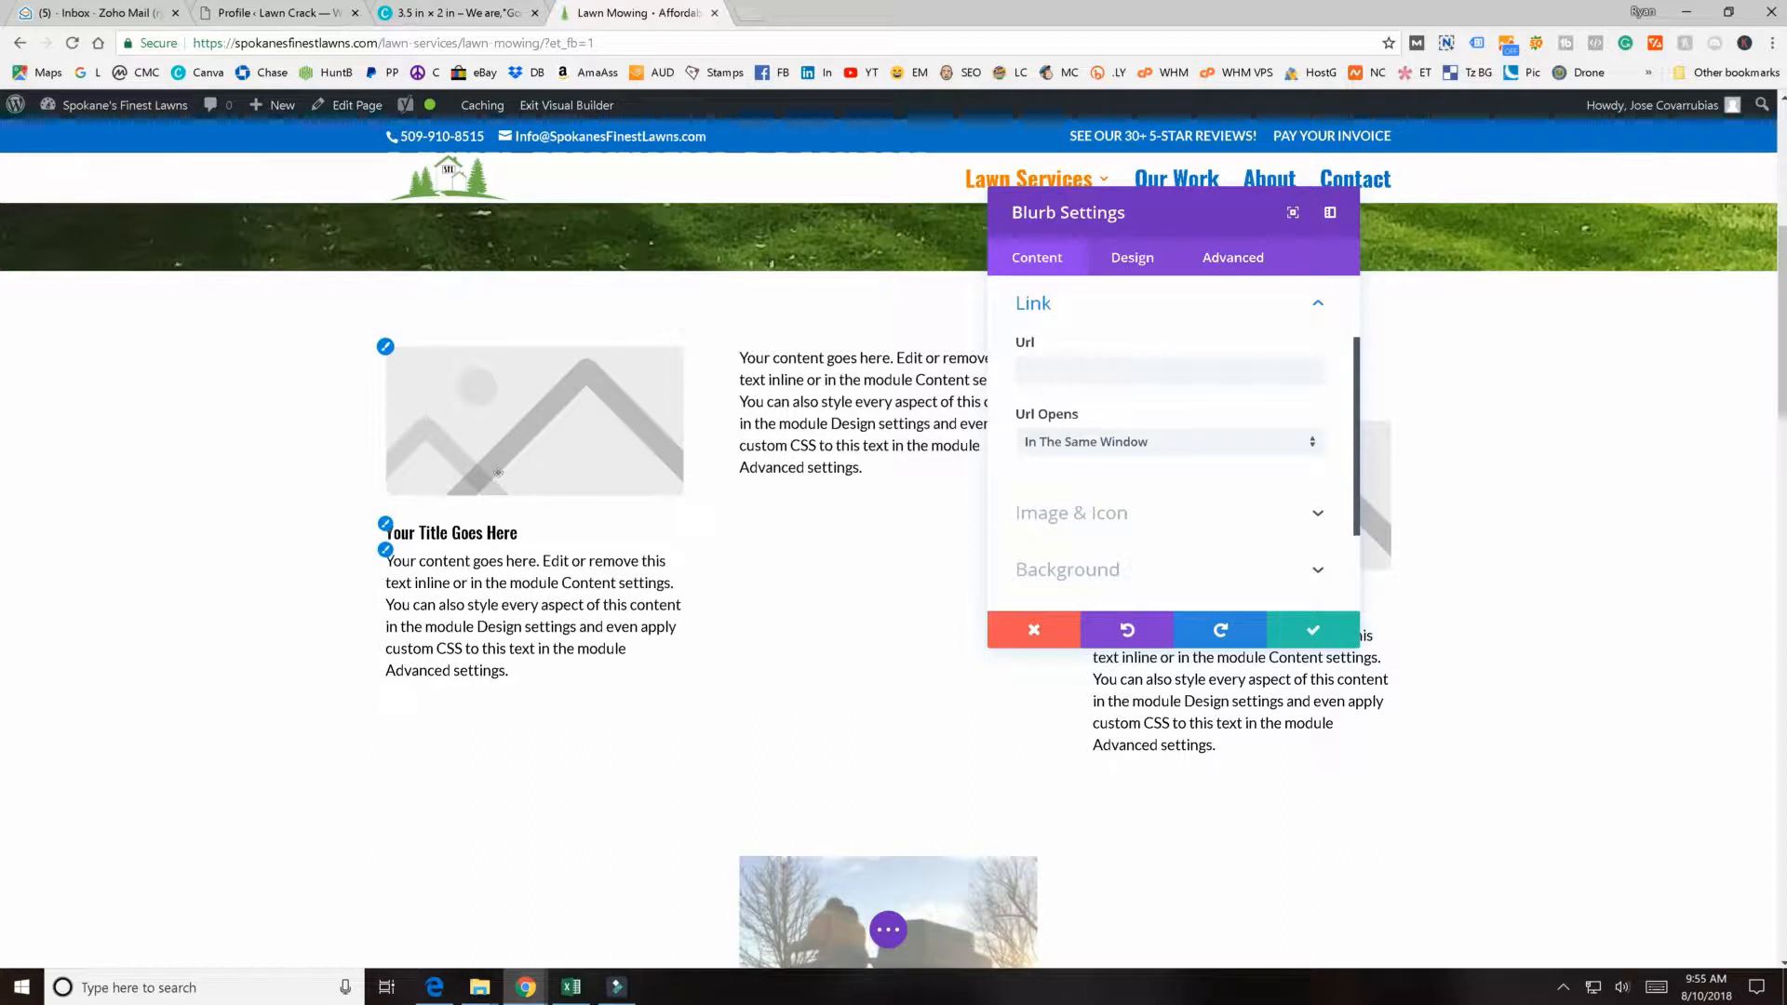
{"action": "left_click", "coordinate": [1071, 366]}
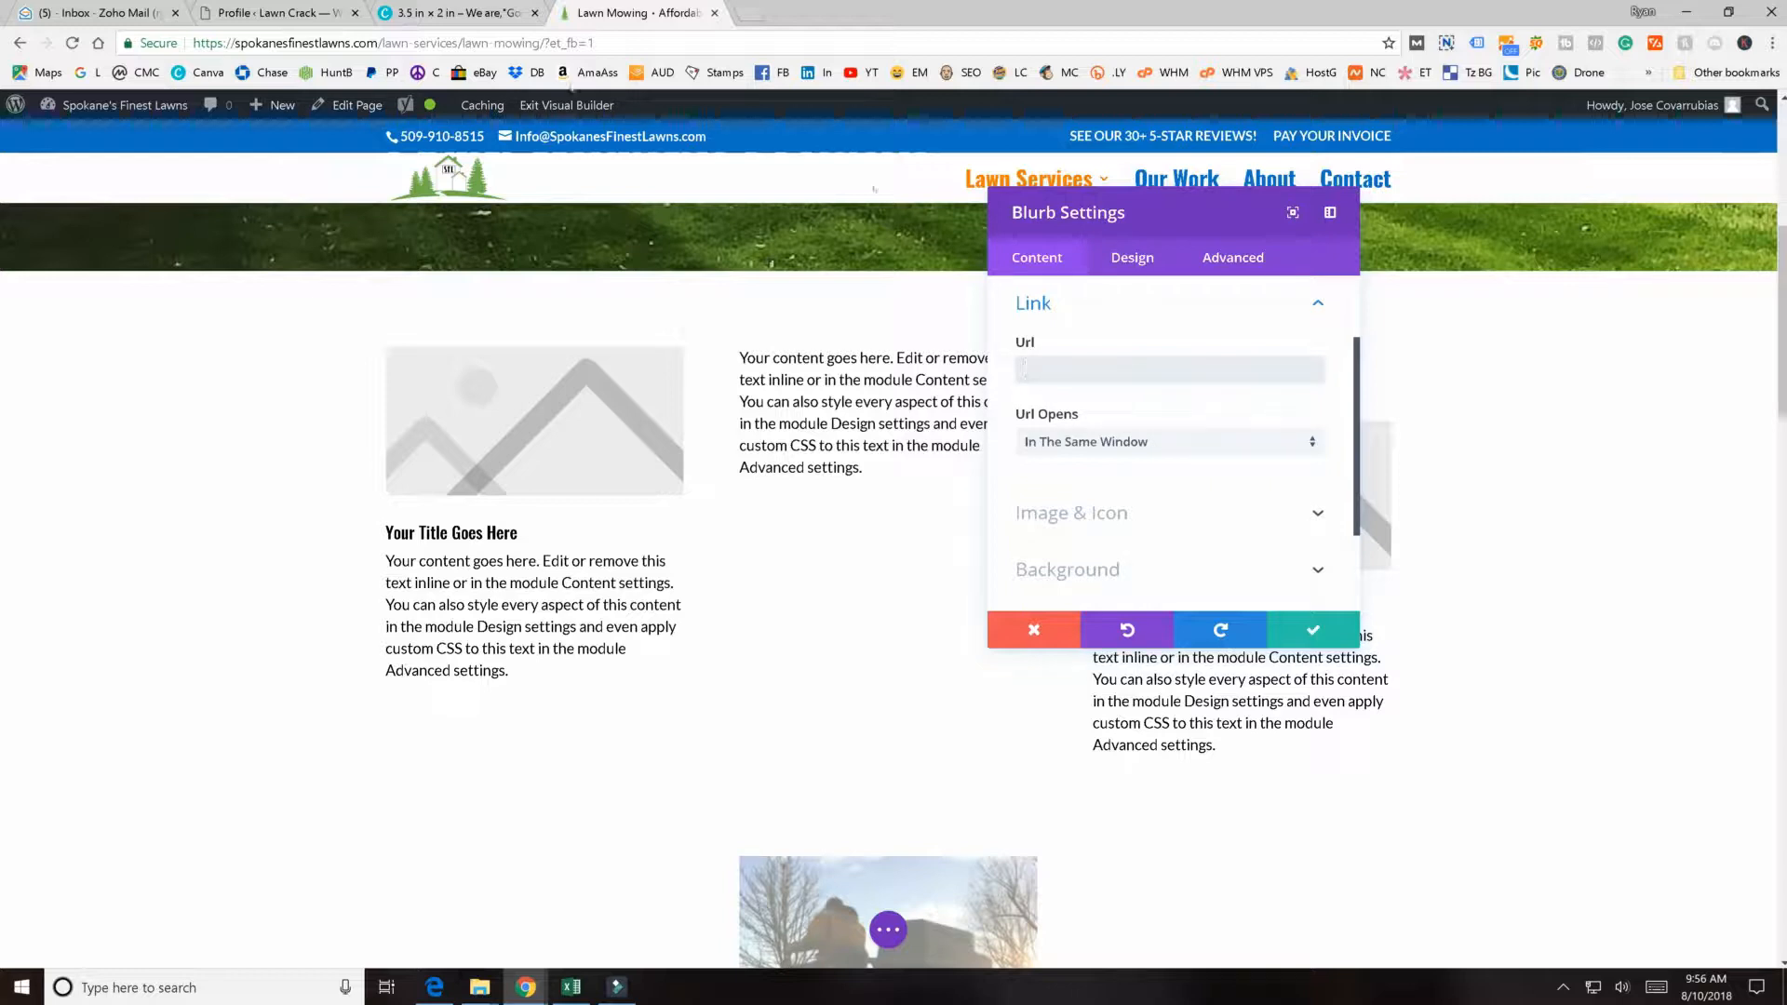
{"action": "type", "text": "/lawn-services/lawn-mowing/"}
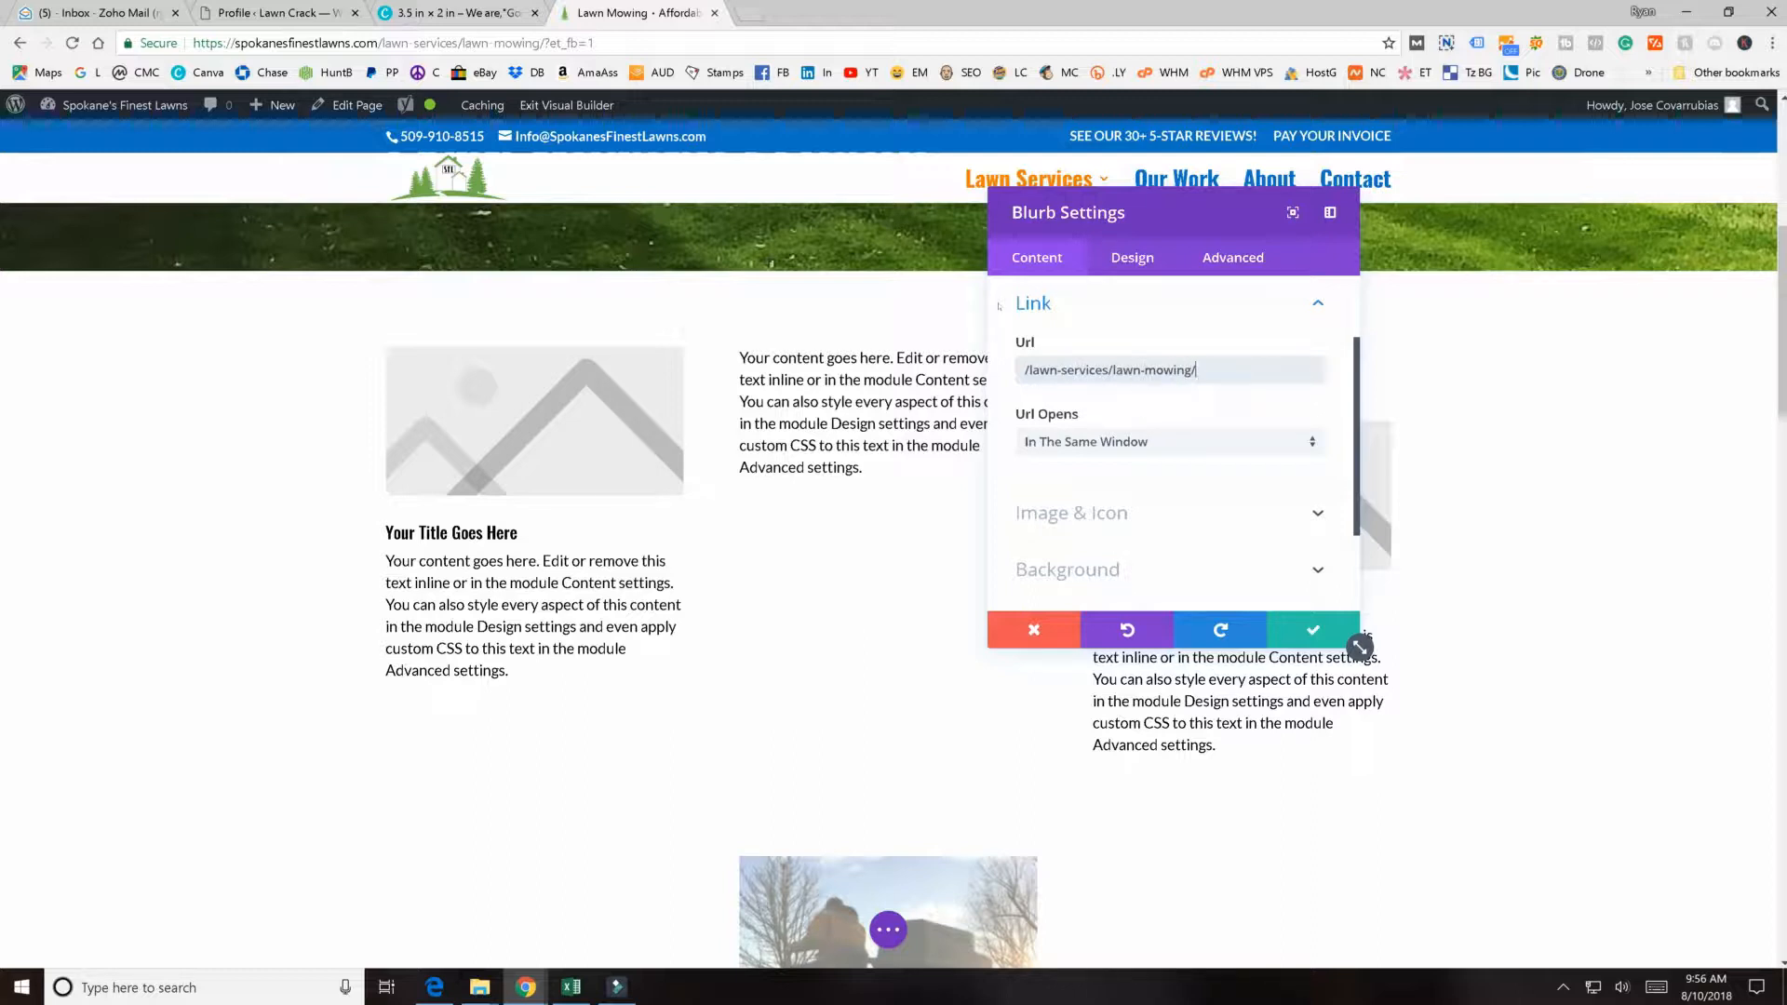
{"action": "left_click", "coordinate": [1062, 444]}
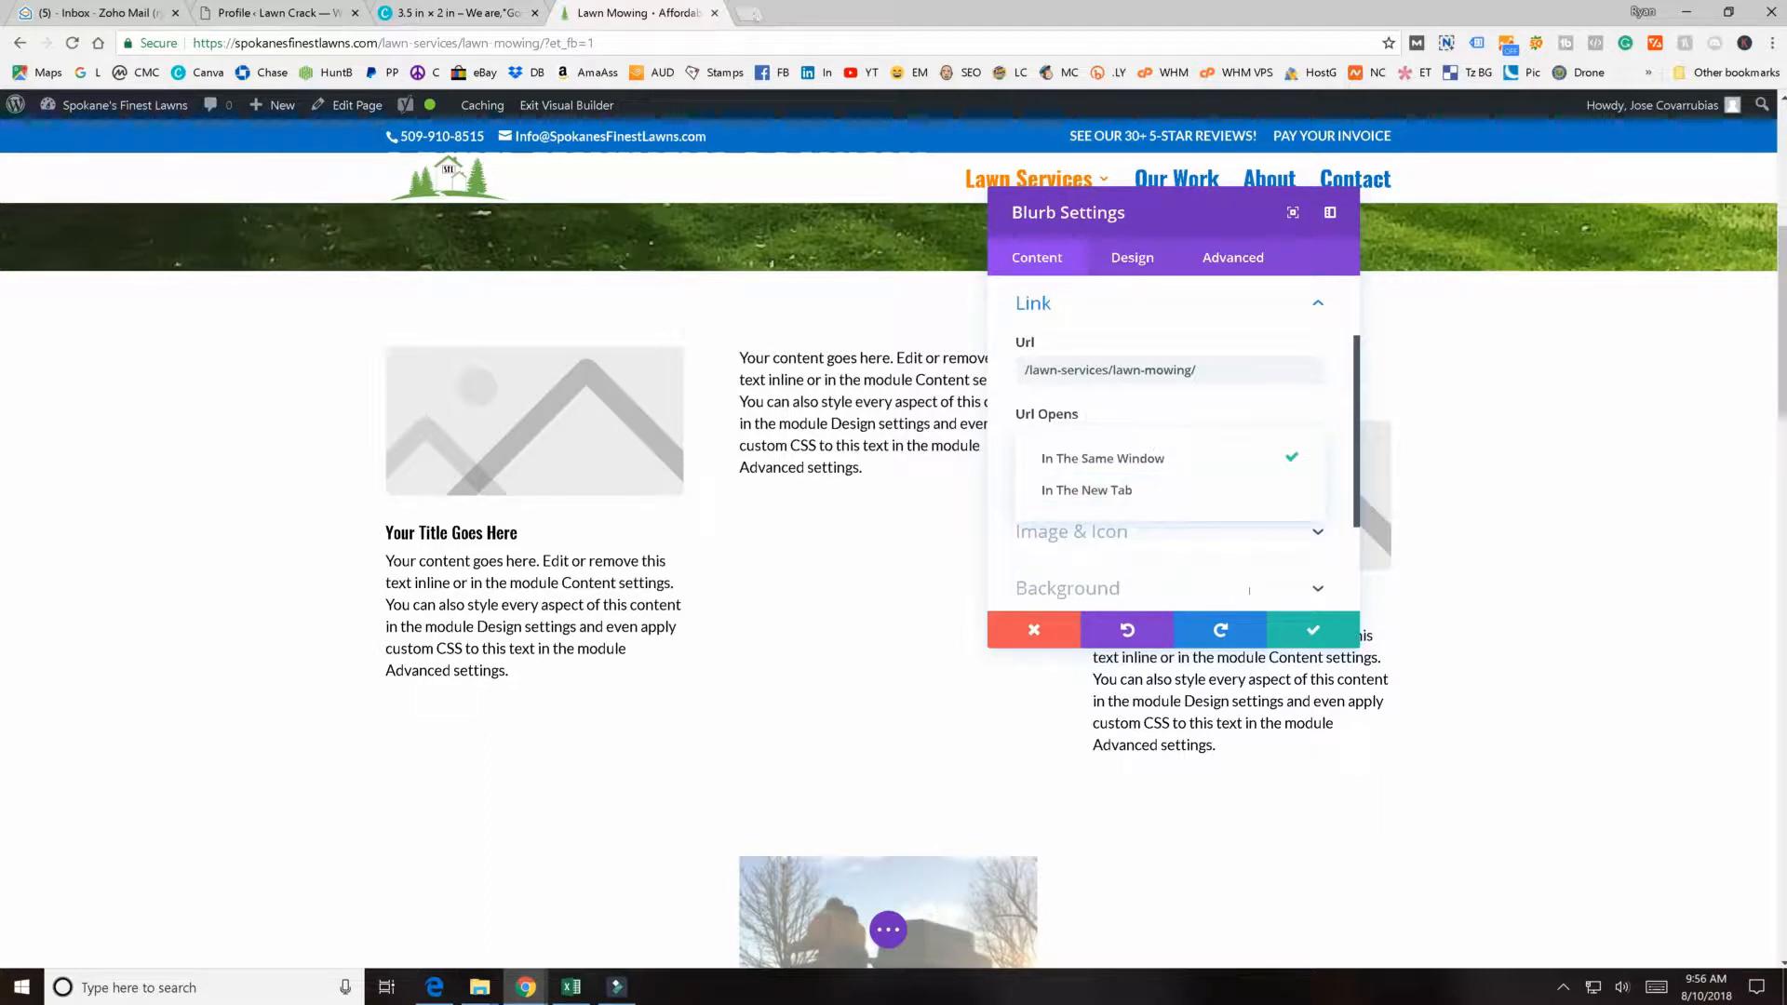
{"action": "left_click", "coordinate": [1343, 383]}
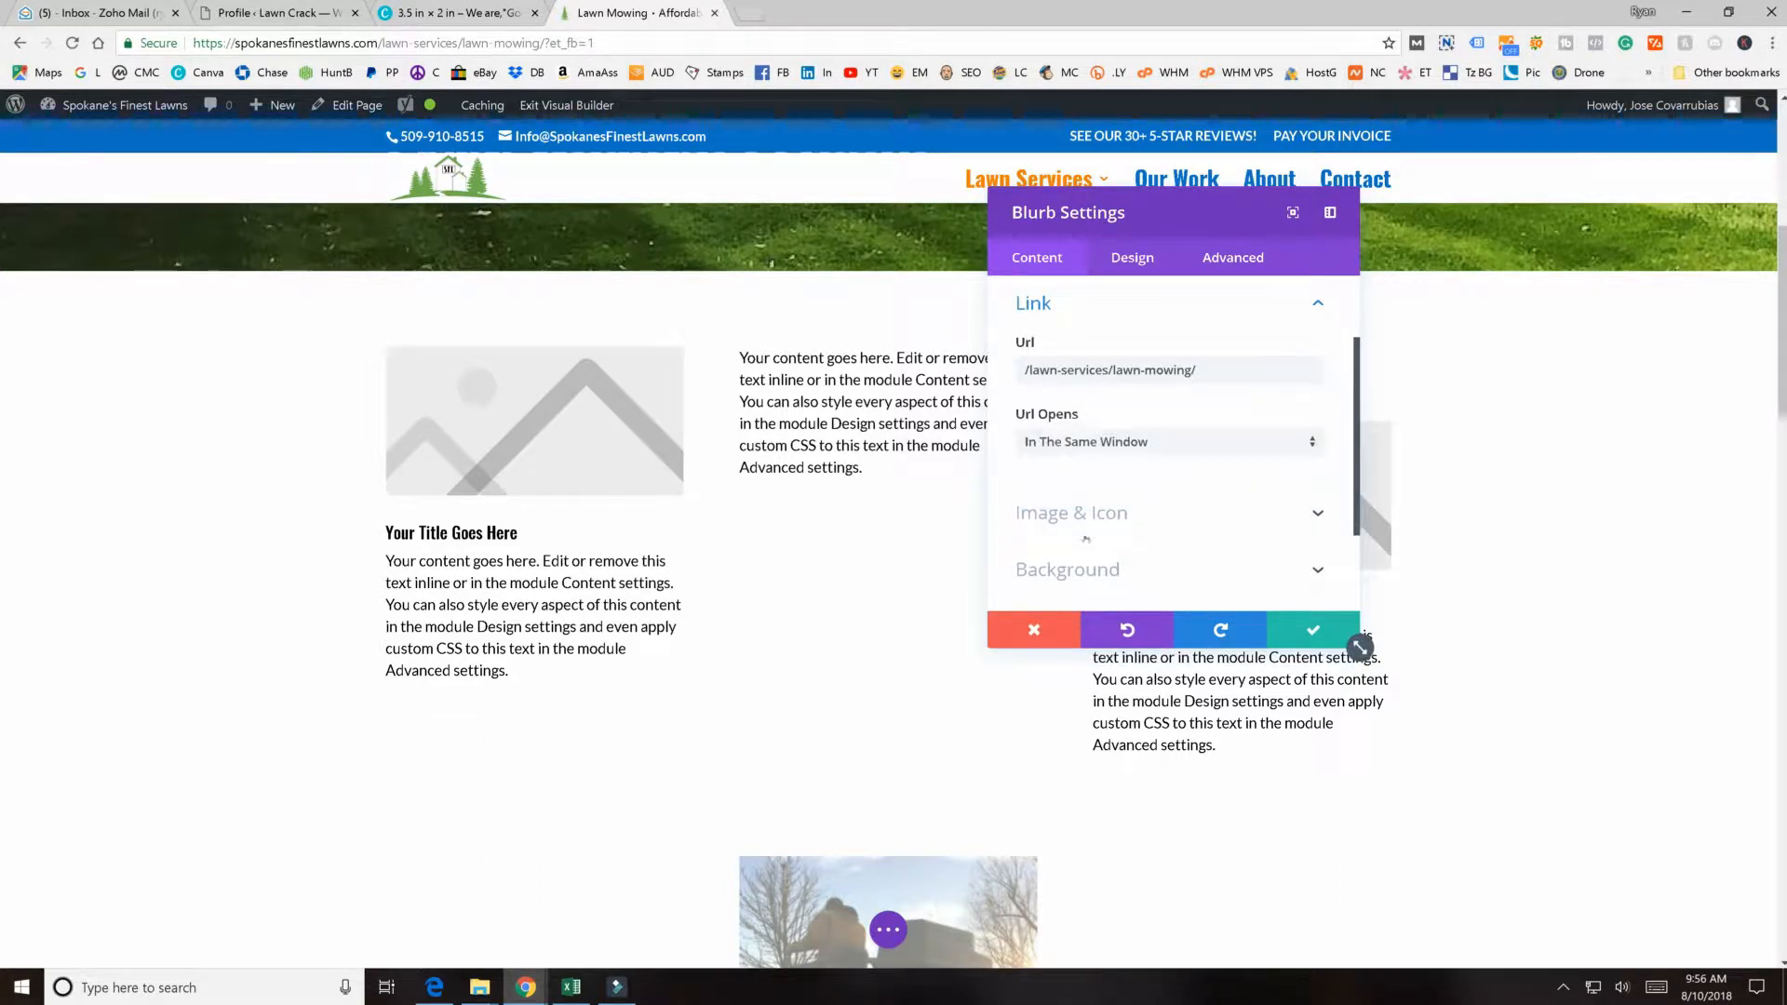
- Look over the blurb's image options and browse the media library without choosing a different image
{"action": "left_click", "coordinate": [1075, 513]}
{"action": "scroll", "coordinate": [1248, 373], "scroll_direction": "down", "scroll_amount": 3}
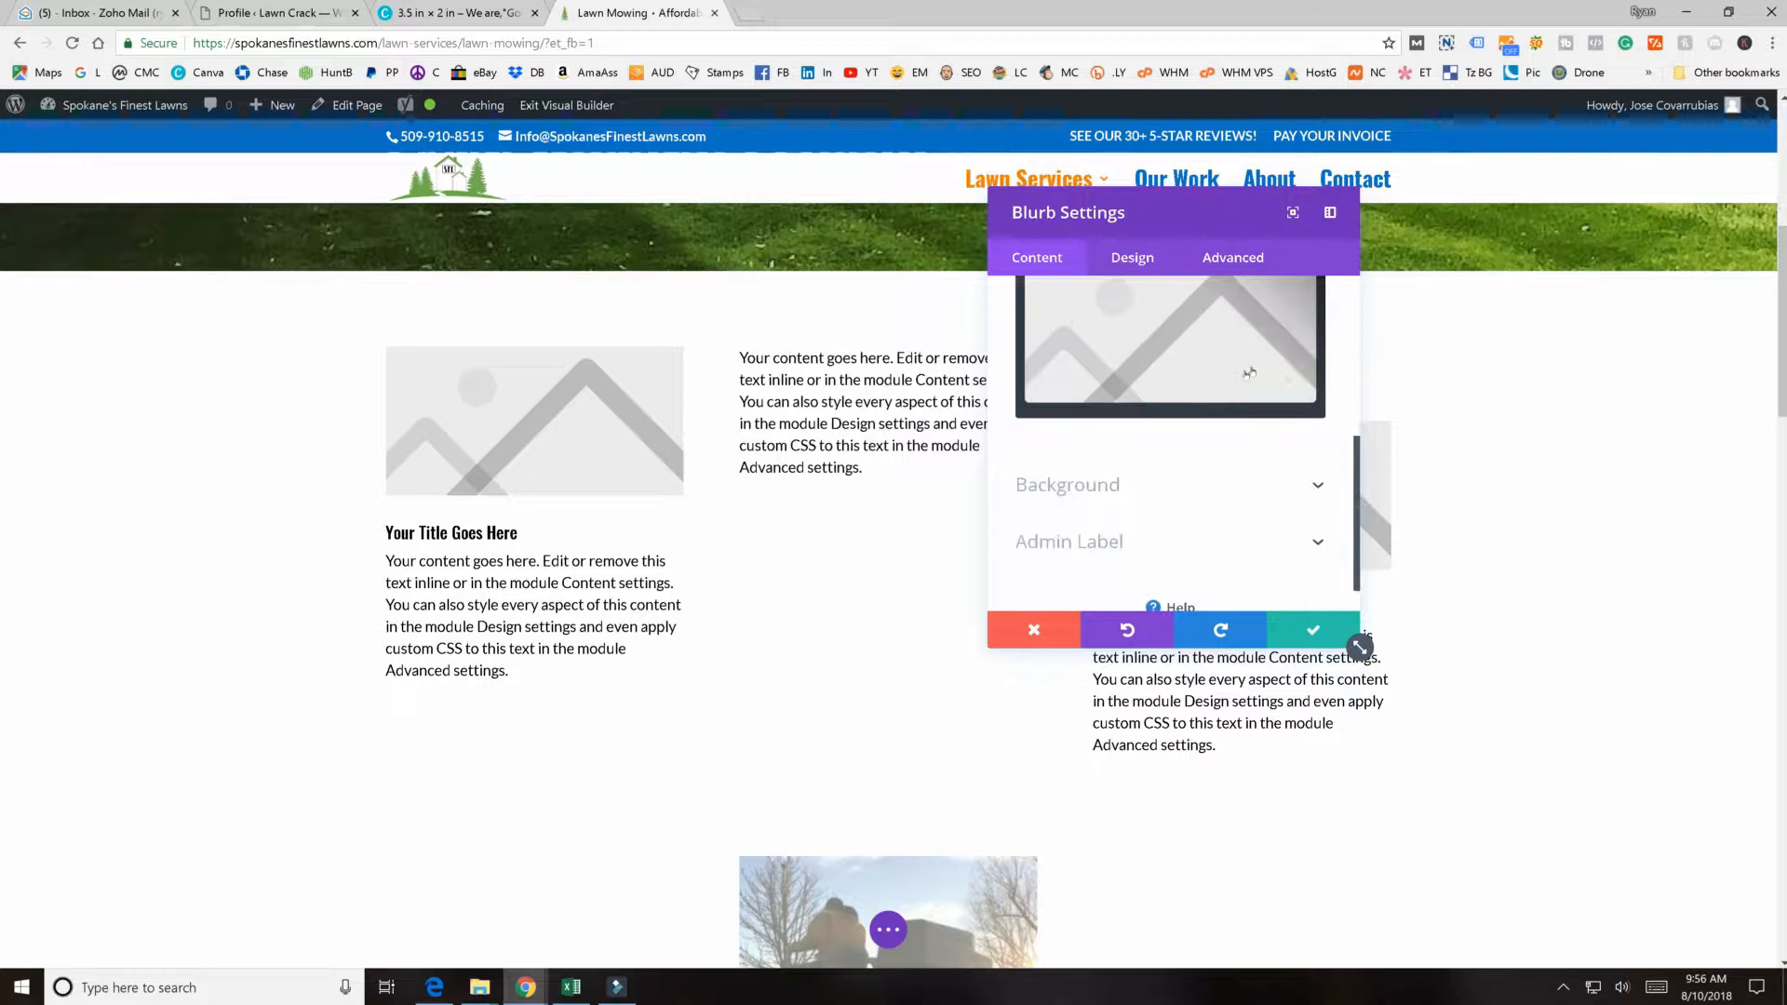
{"action": "scroll", "coordinate": [1247, 372], "scroll_direction": "up", "scroll_amount": 3}
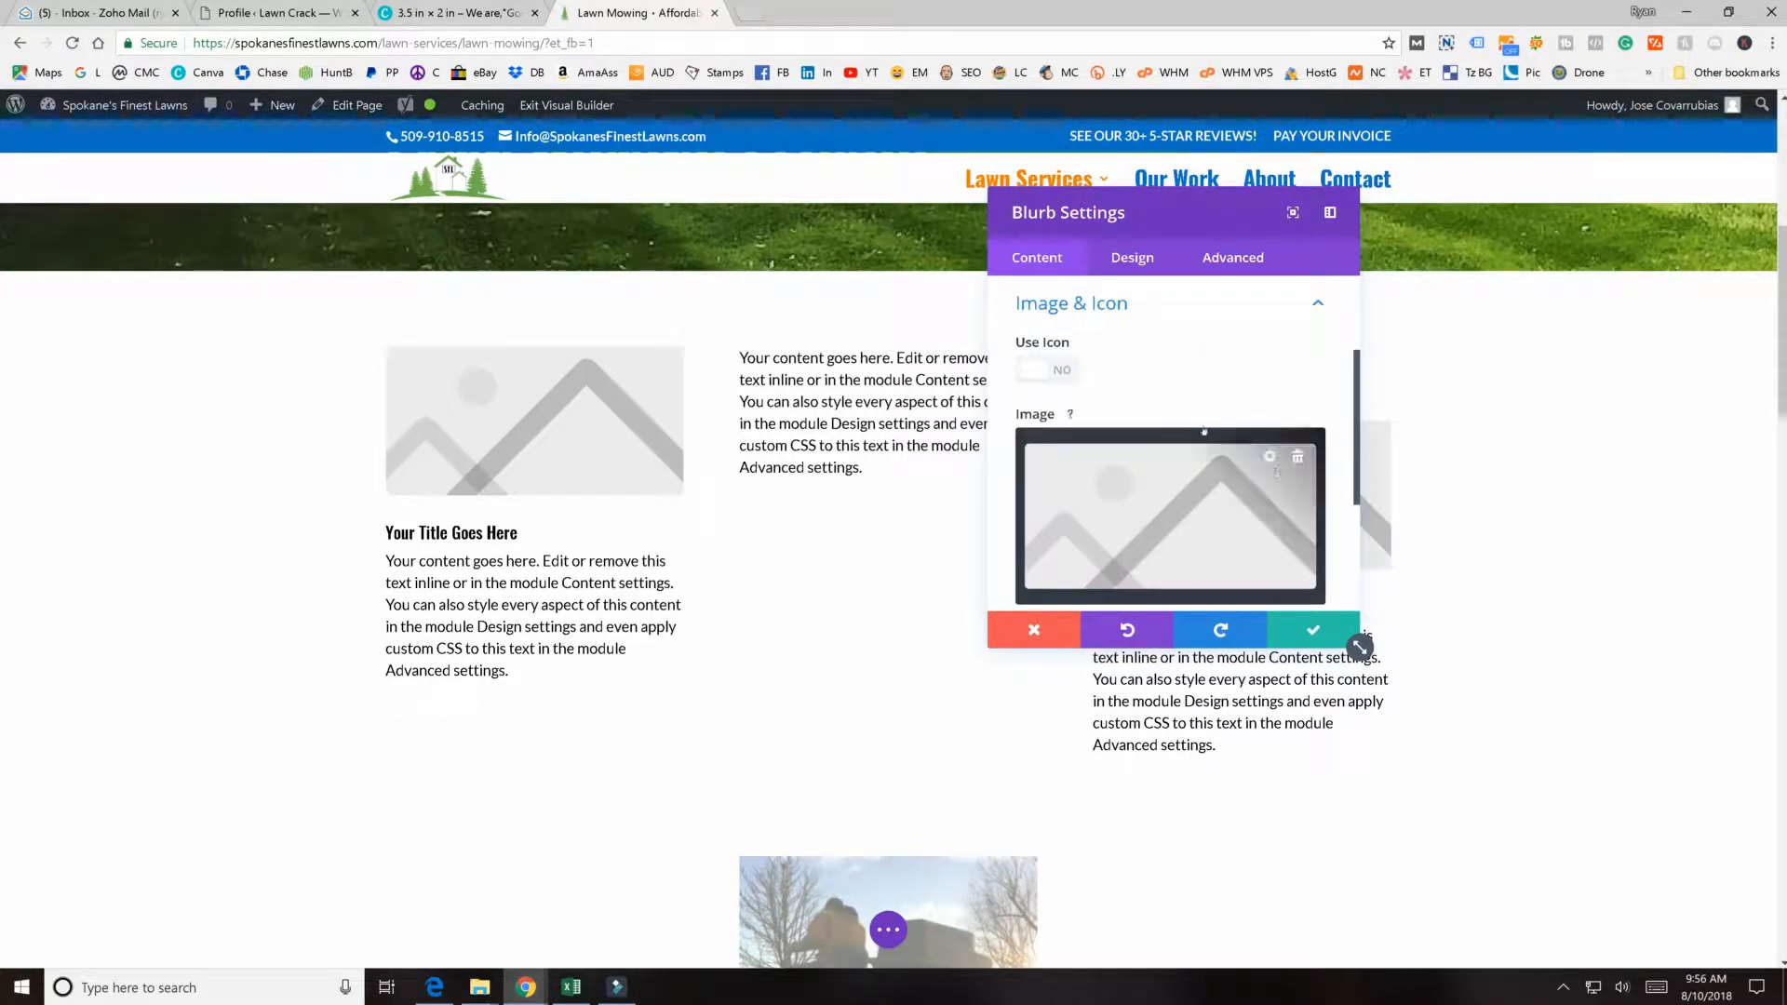
{"action": "left_click", "coordinate": [1267, 457]}
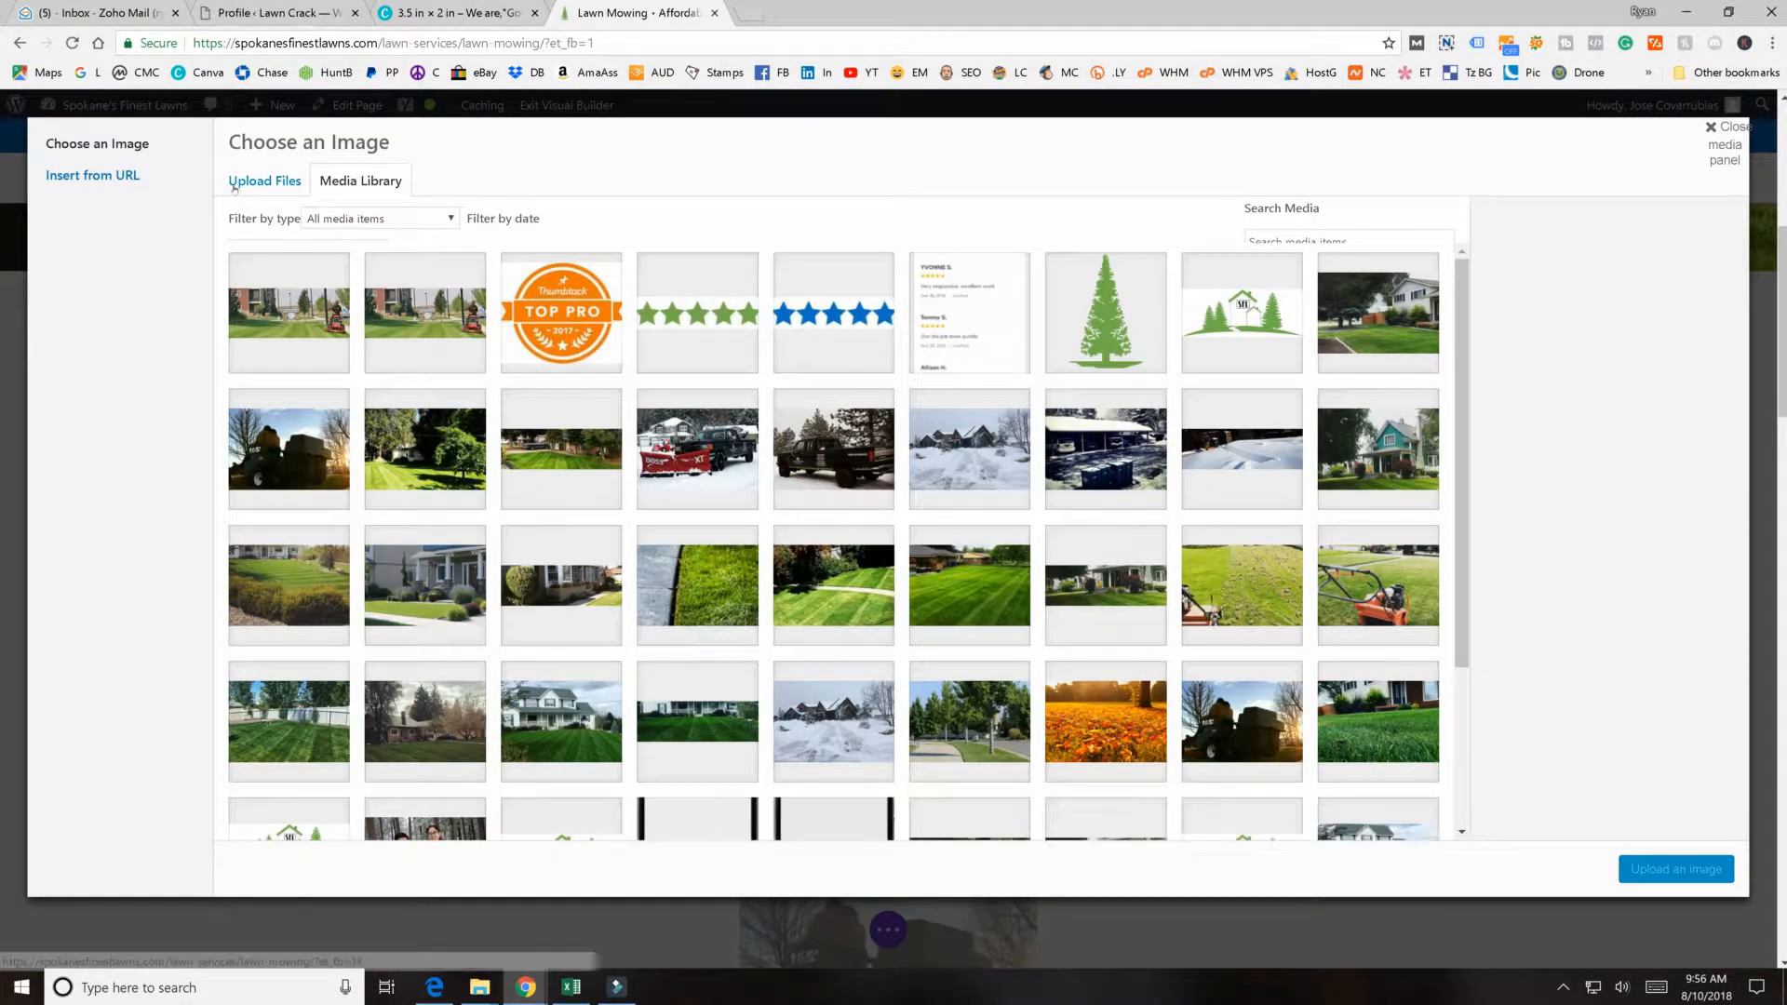
{"action": "left_click", "coordinate": [1720, 137]}
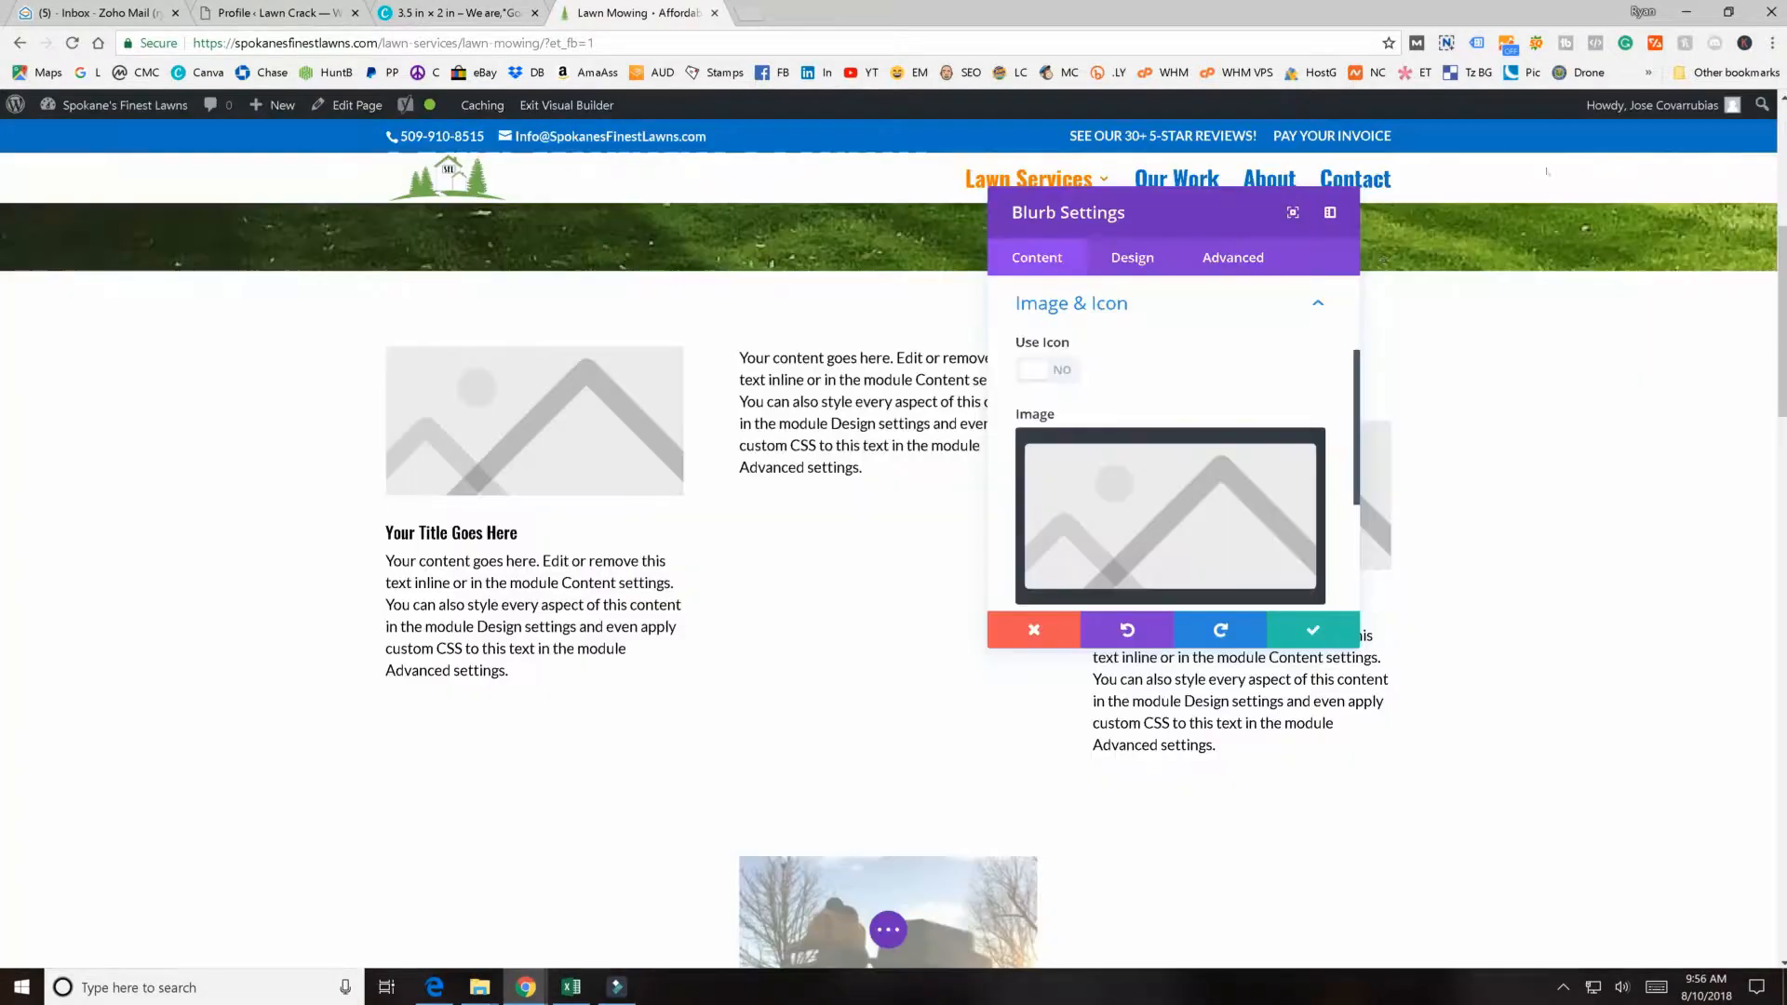
- Use an icon instead of the image for the blurb, choosing the circled double down-chevron
{"action": "left_click", "coordinate": [1039, 377]}
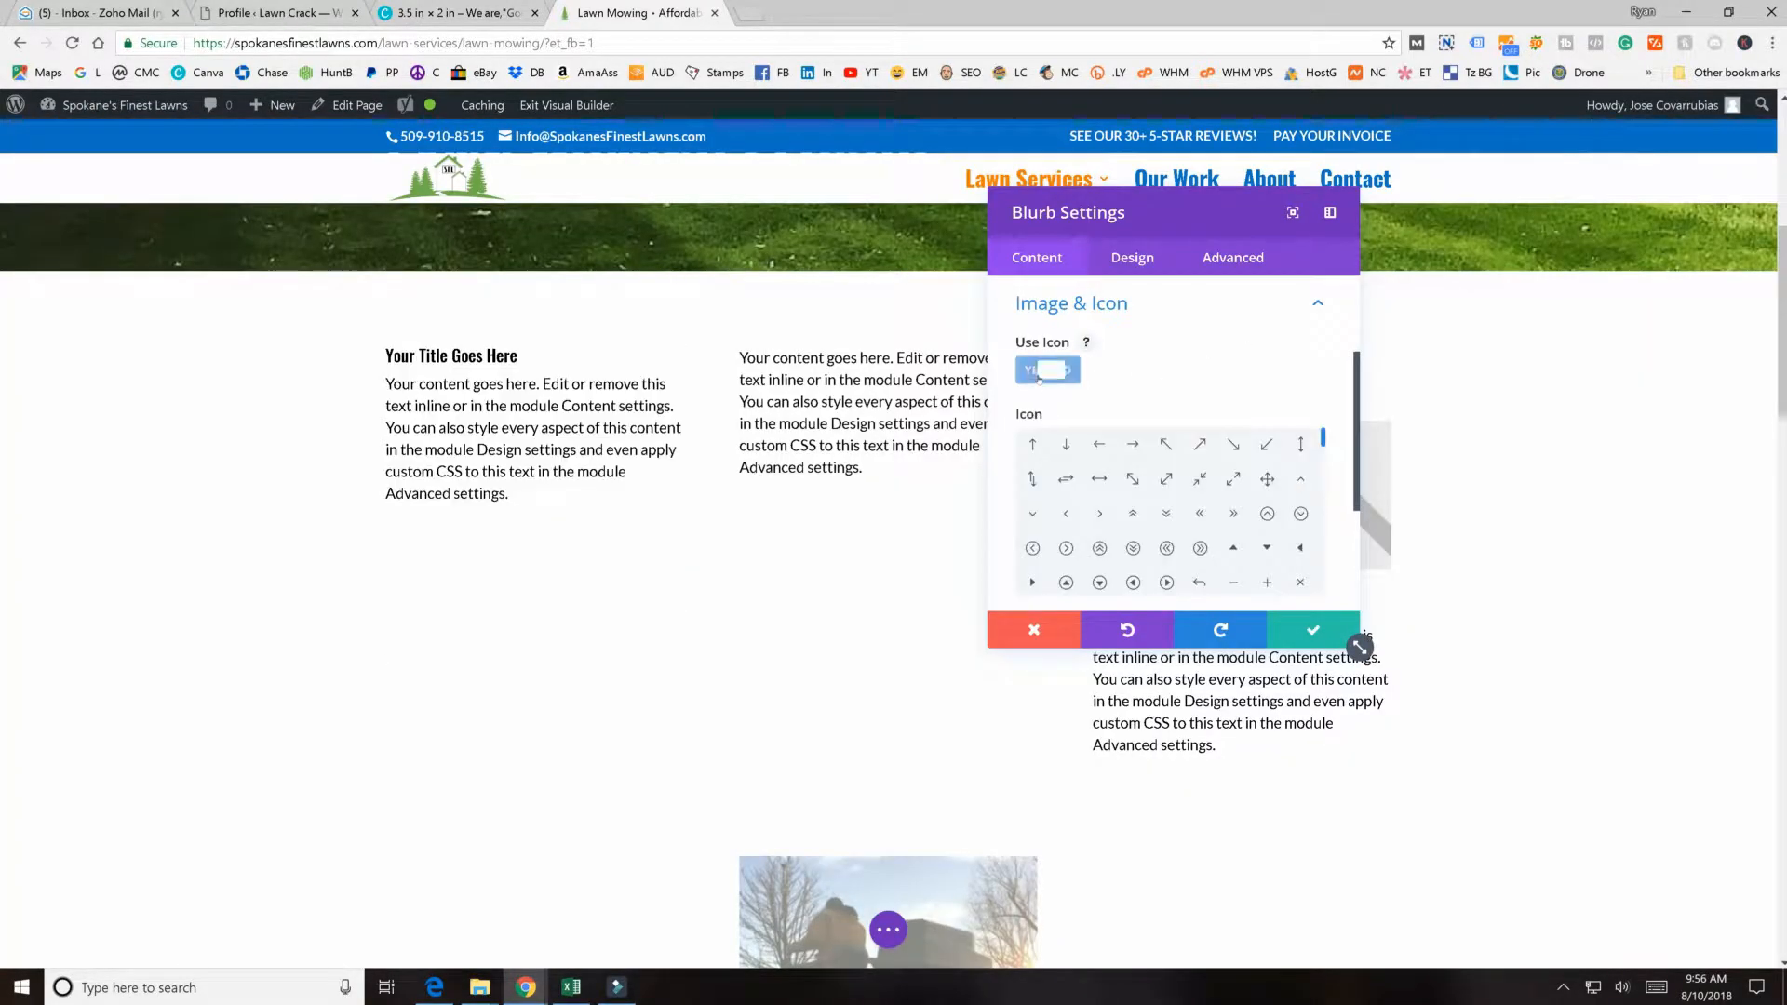
{"action": "scroll", "coordinate": [1131, 414], "scroll_direction": "down", "scroll_amount": 2}
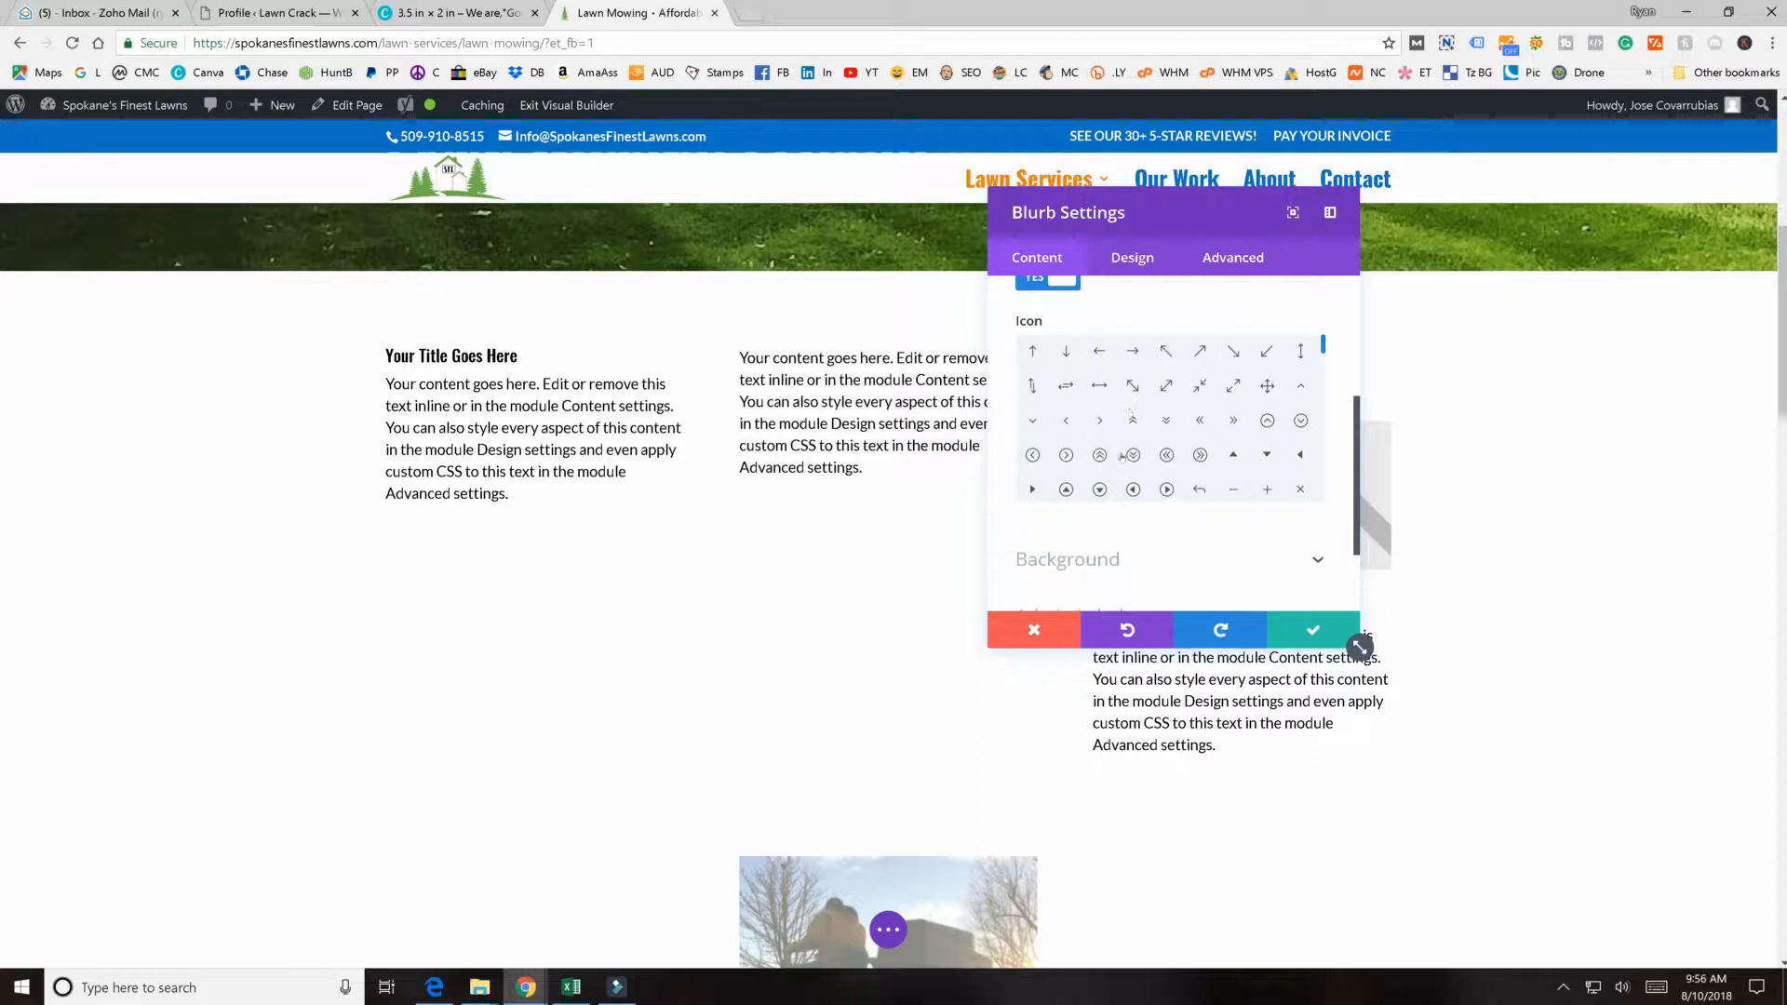
{"action": "left_click", "coordinate": [1126, 456]}
{"action": "scroll", "coordinate": [1154, 456], "scroll_direction": "down", "scroll_amount": 10}
{"action": "scroll", "coordinate": [1188, 453], "scroll_direction": "down", "scroll_amount": 10}
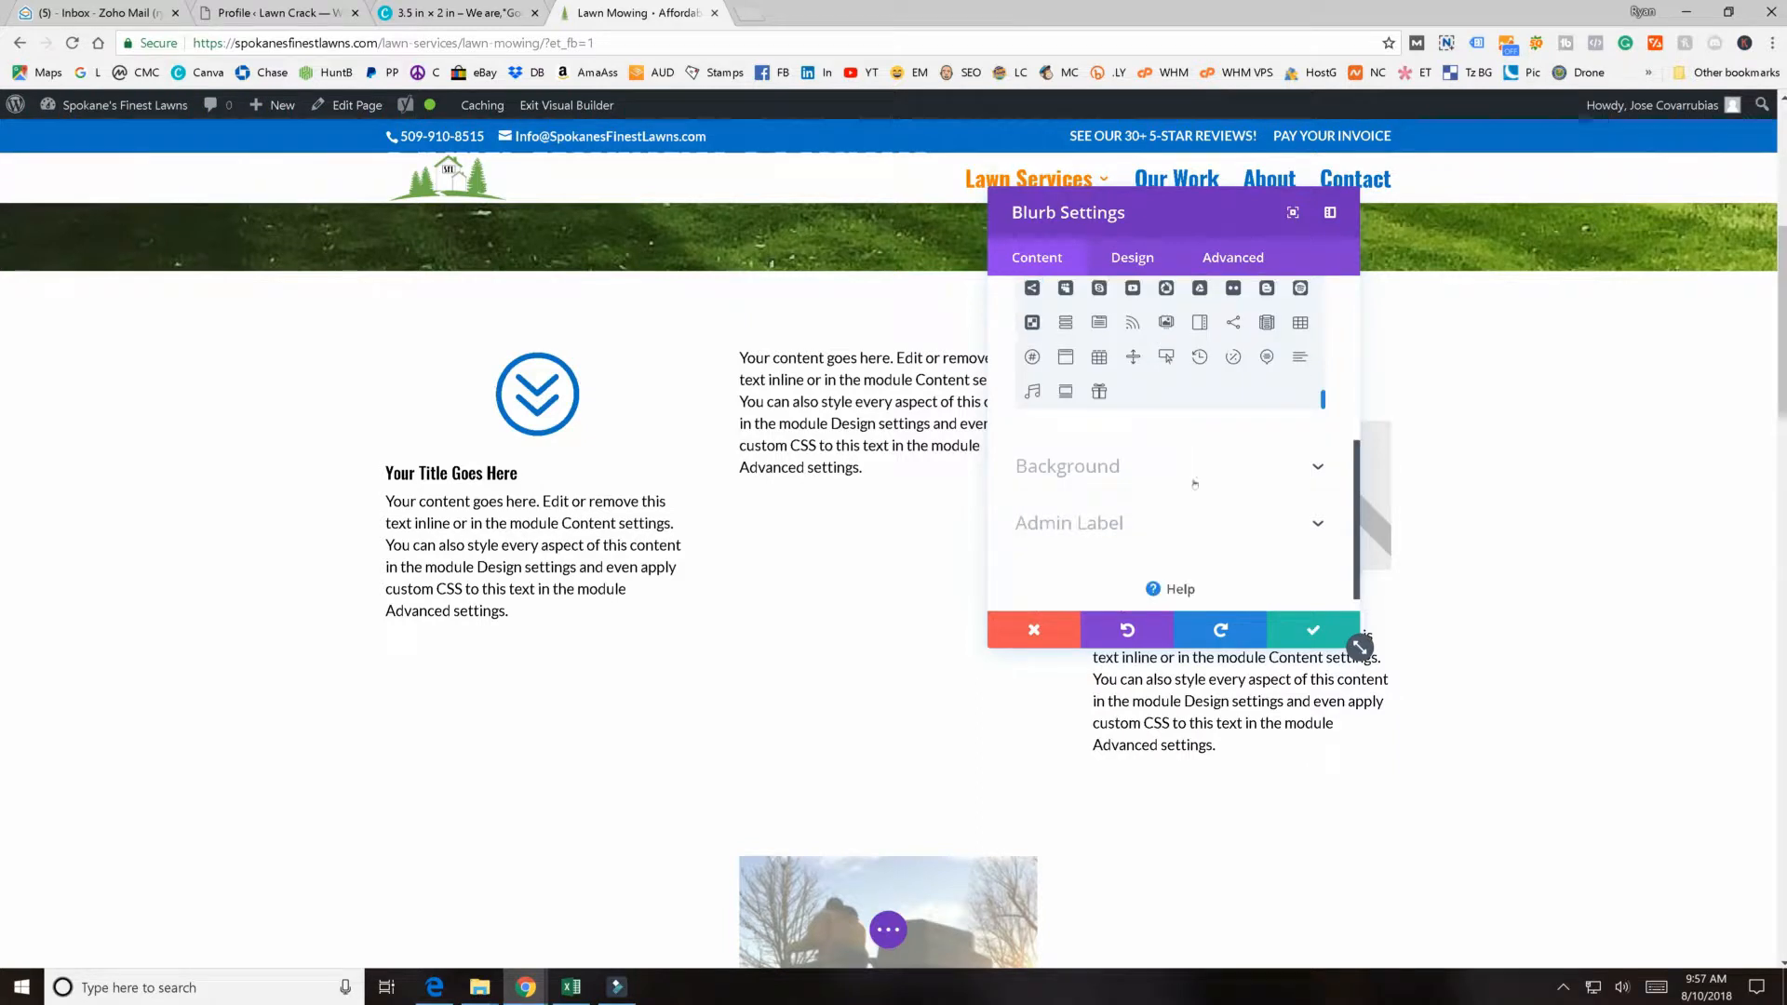
- Give the blurb a yellow background color, #edf000
{"action": "left_click", "coordinate": [1120, 471]}
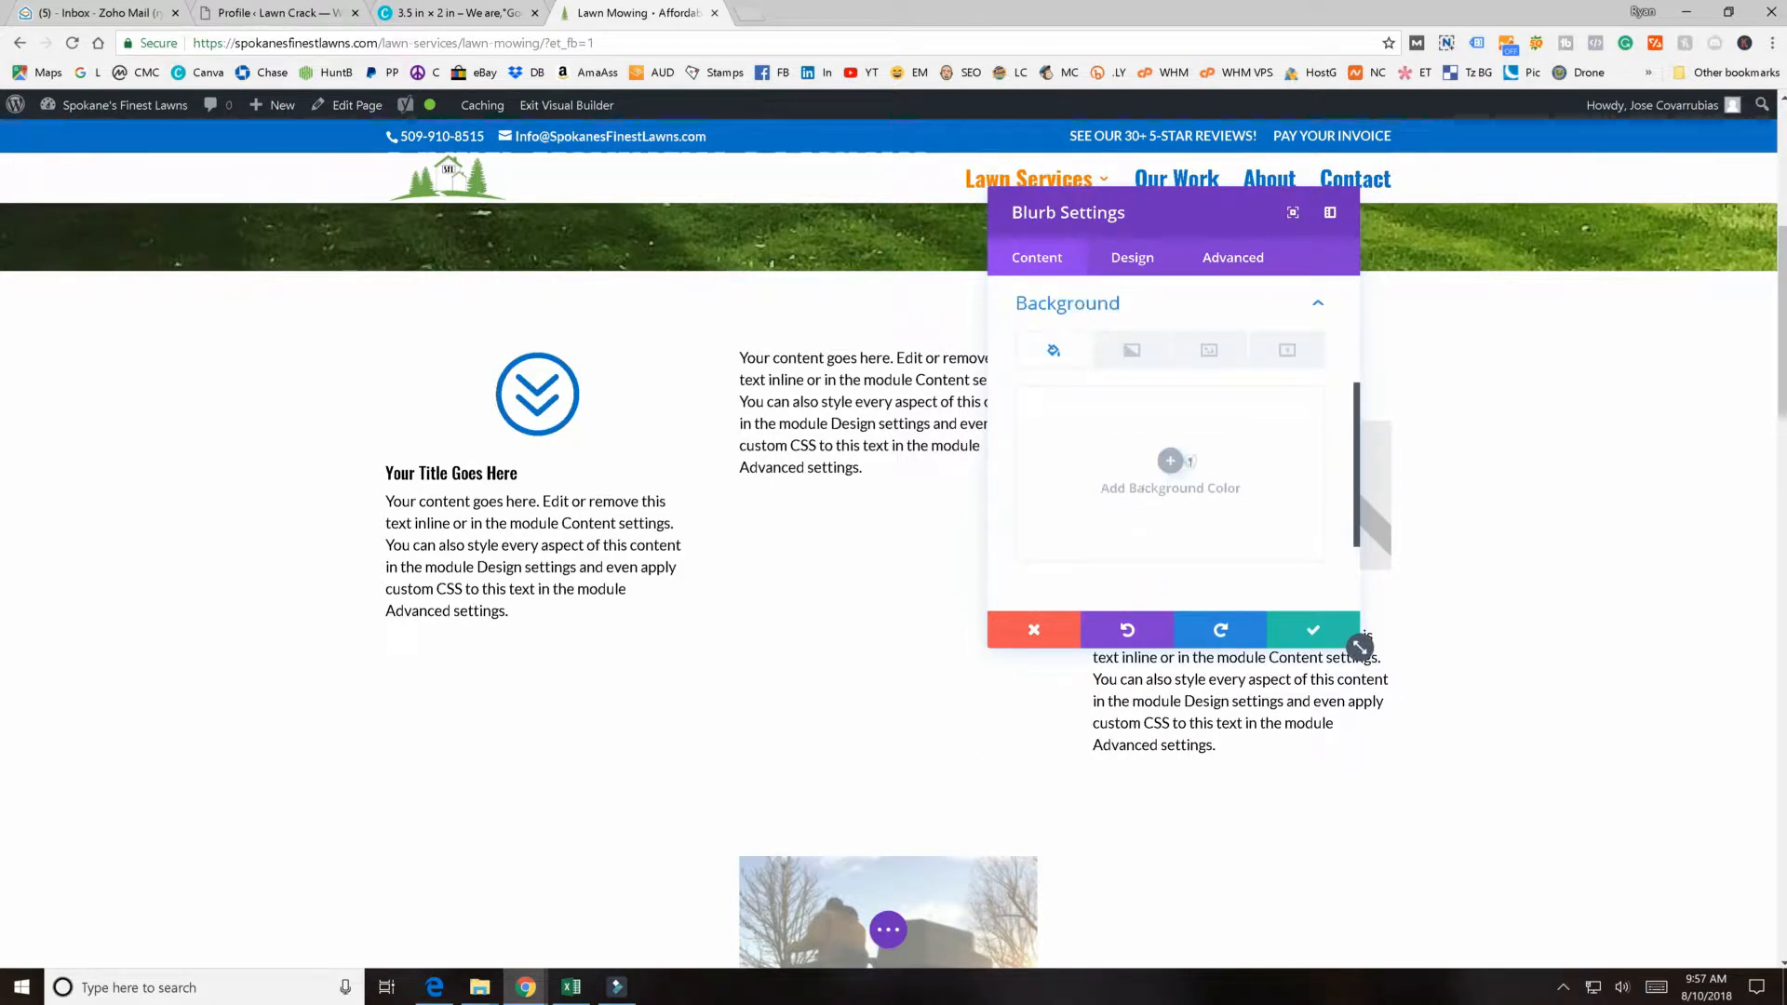
{"action": "left_click", "coordinate": [1175, 460]}
{"action": "left_click", "coordinate": [1180, 563]}
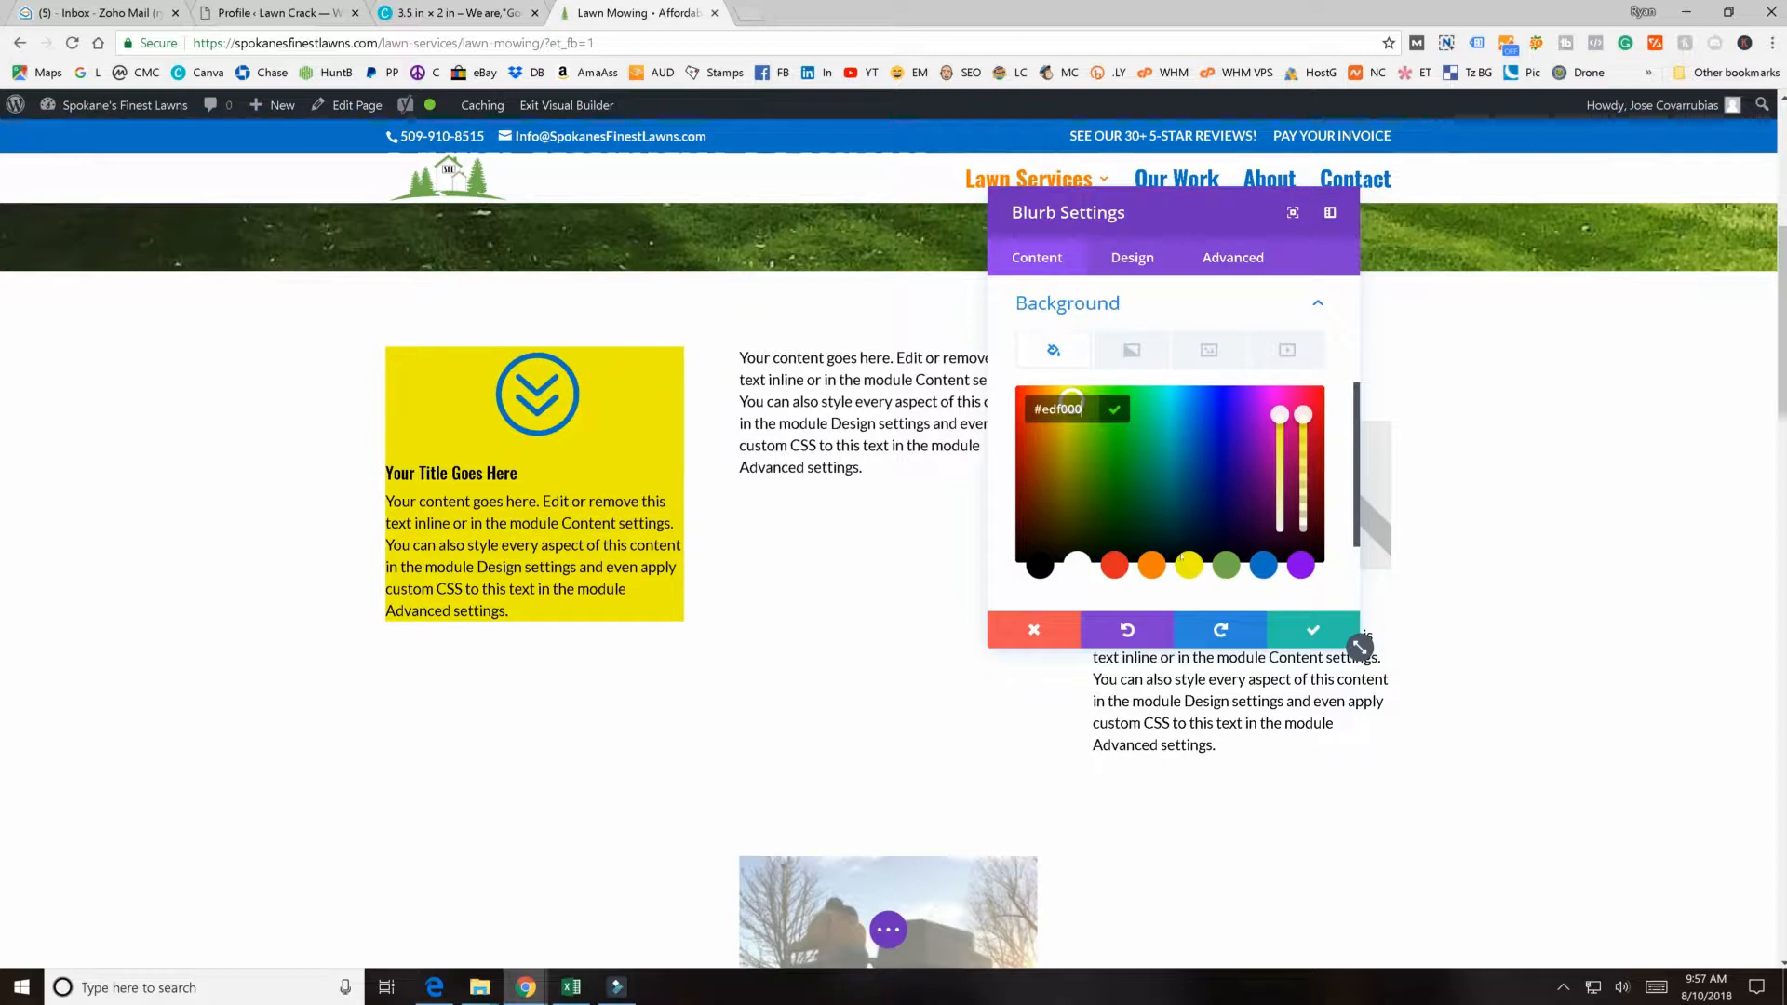
- Set the blurb's icon color to the saved green in its design settings
{"action": "scroll", "coordinate": [1070, 452], "scroll_direction": "up", "scroll_amount": 3}
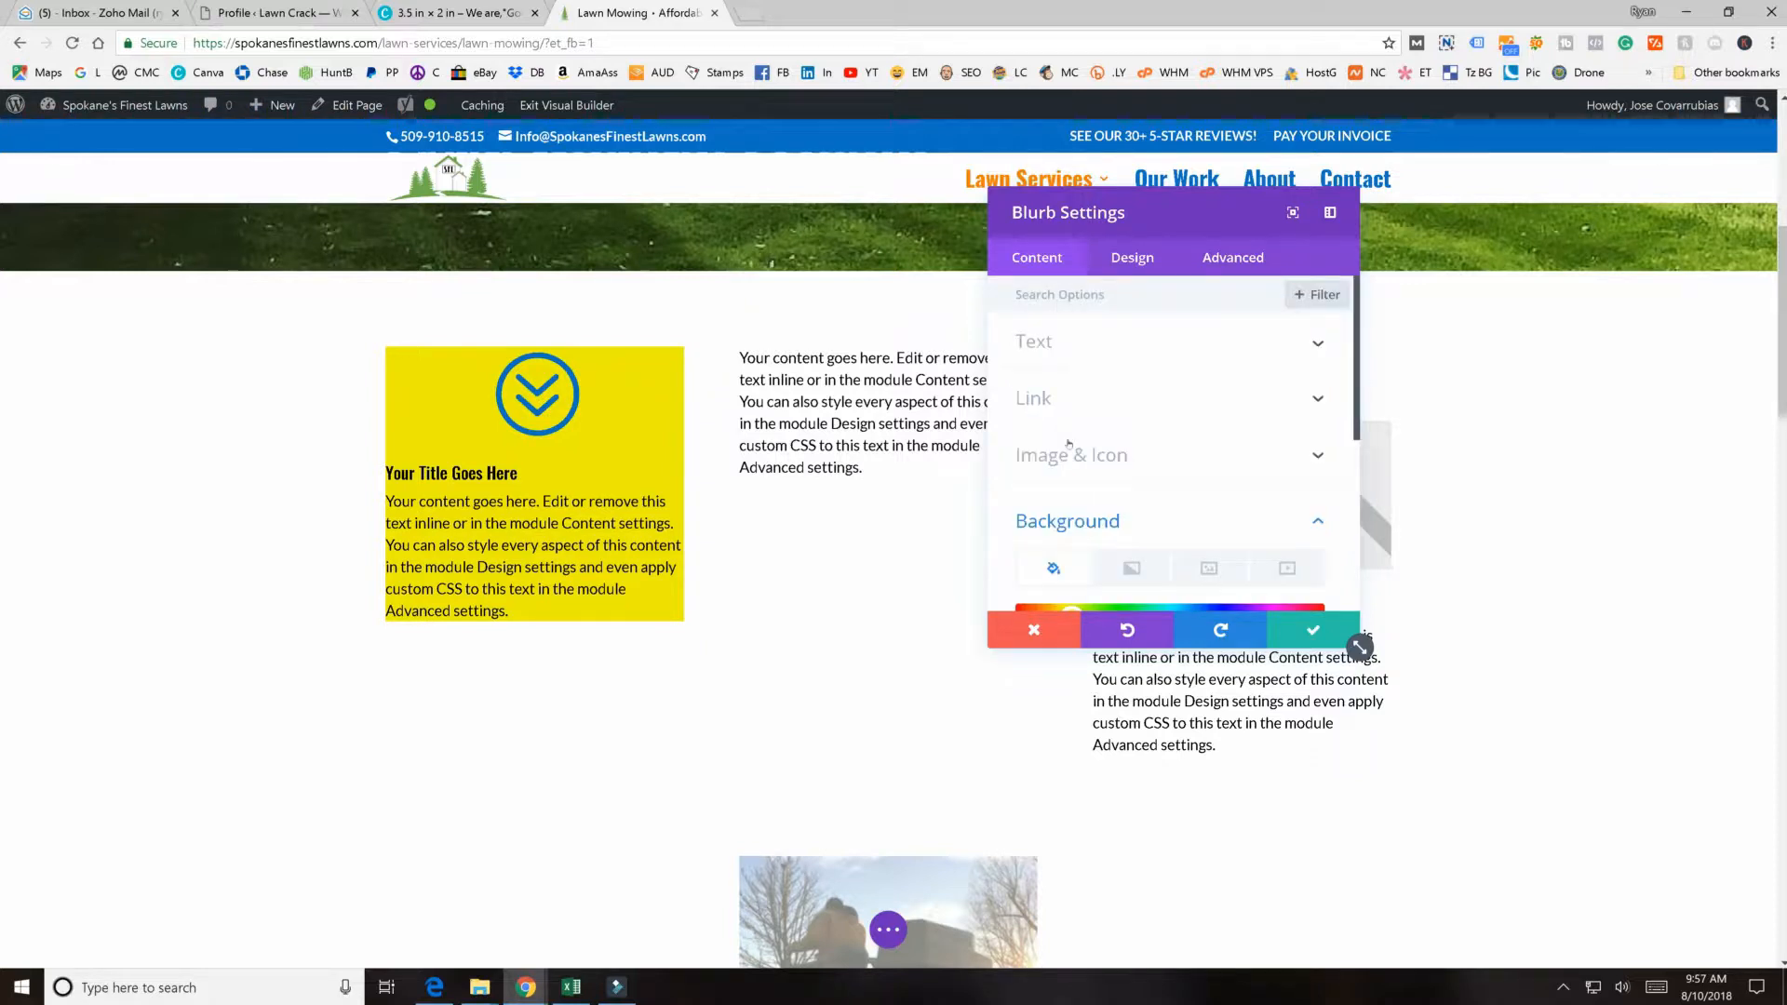
{"action": "left_click", "coordinate": [1123, 262]}
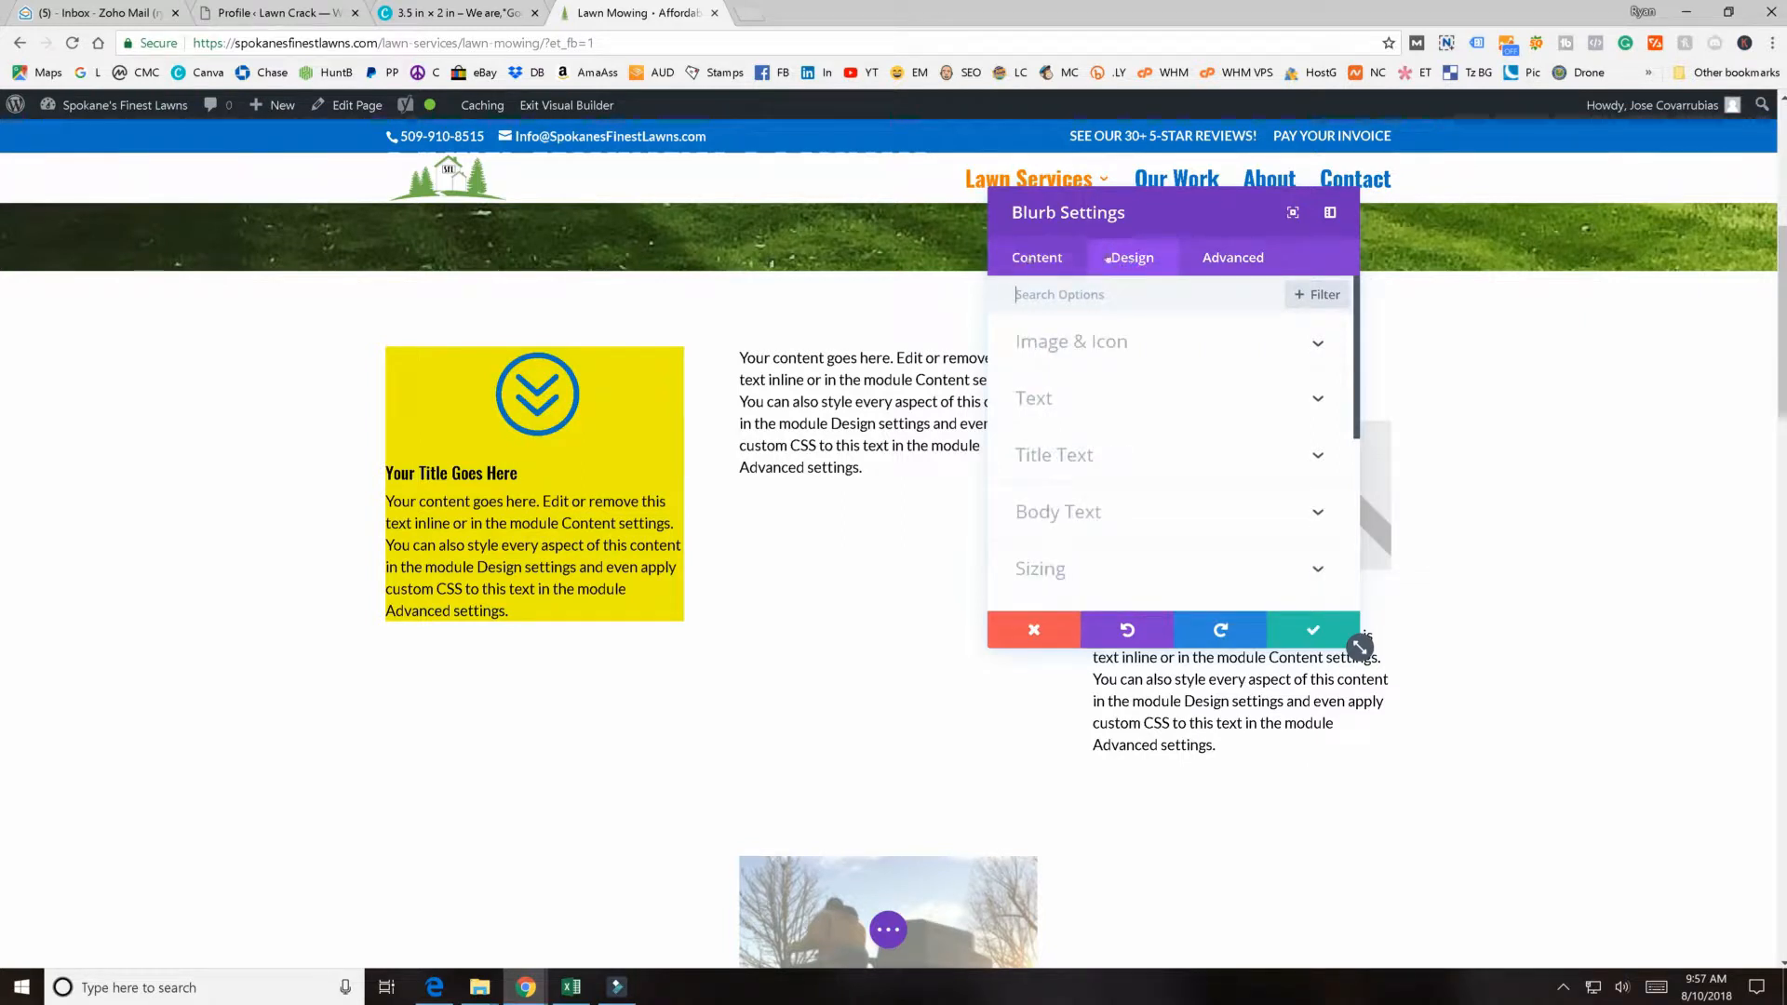
{"action": "left_click", "coordinate": [1028, 258]}
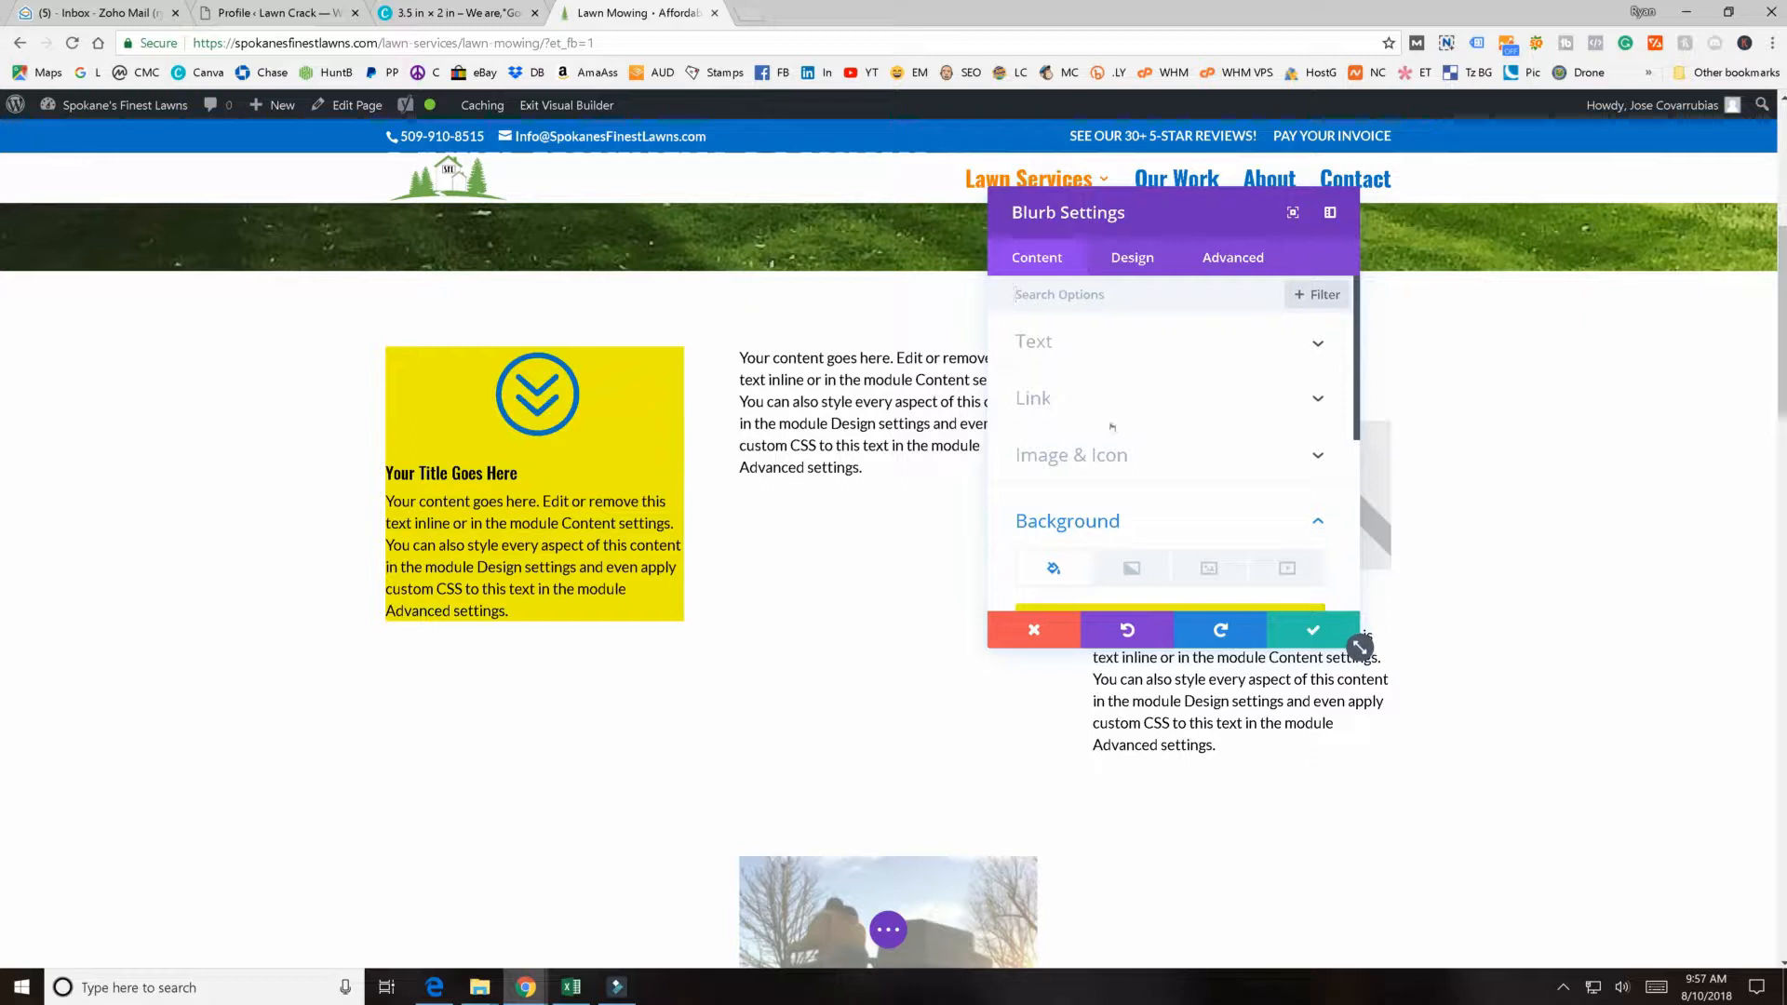
{"action": "left_click", "coordinate": [1114, 251]}
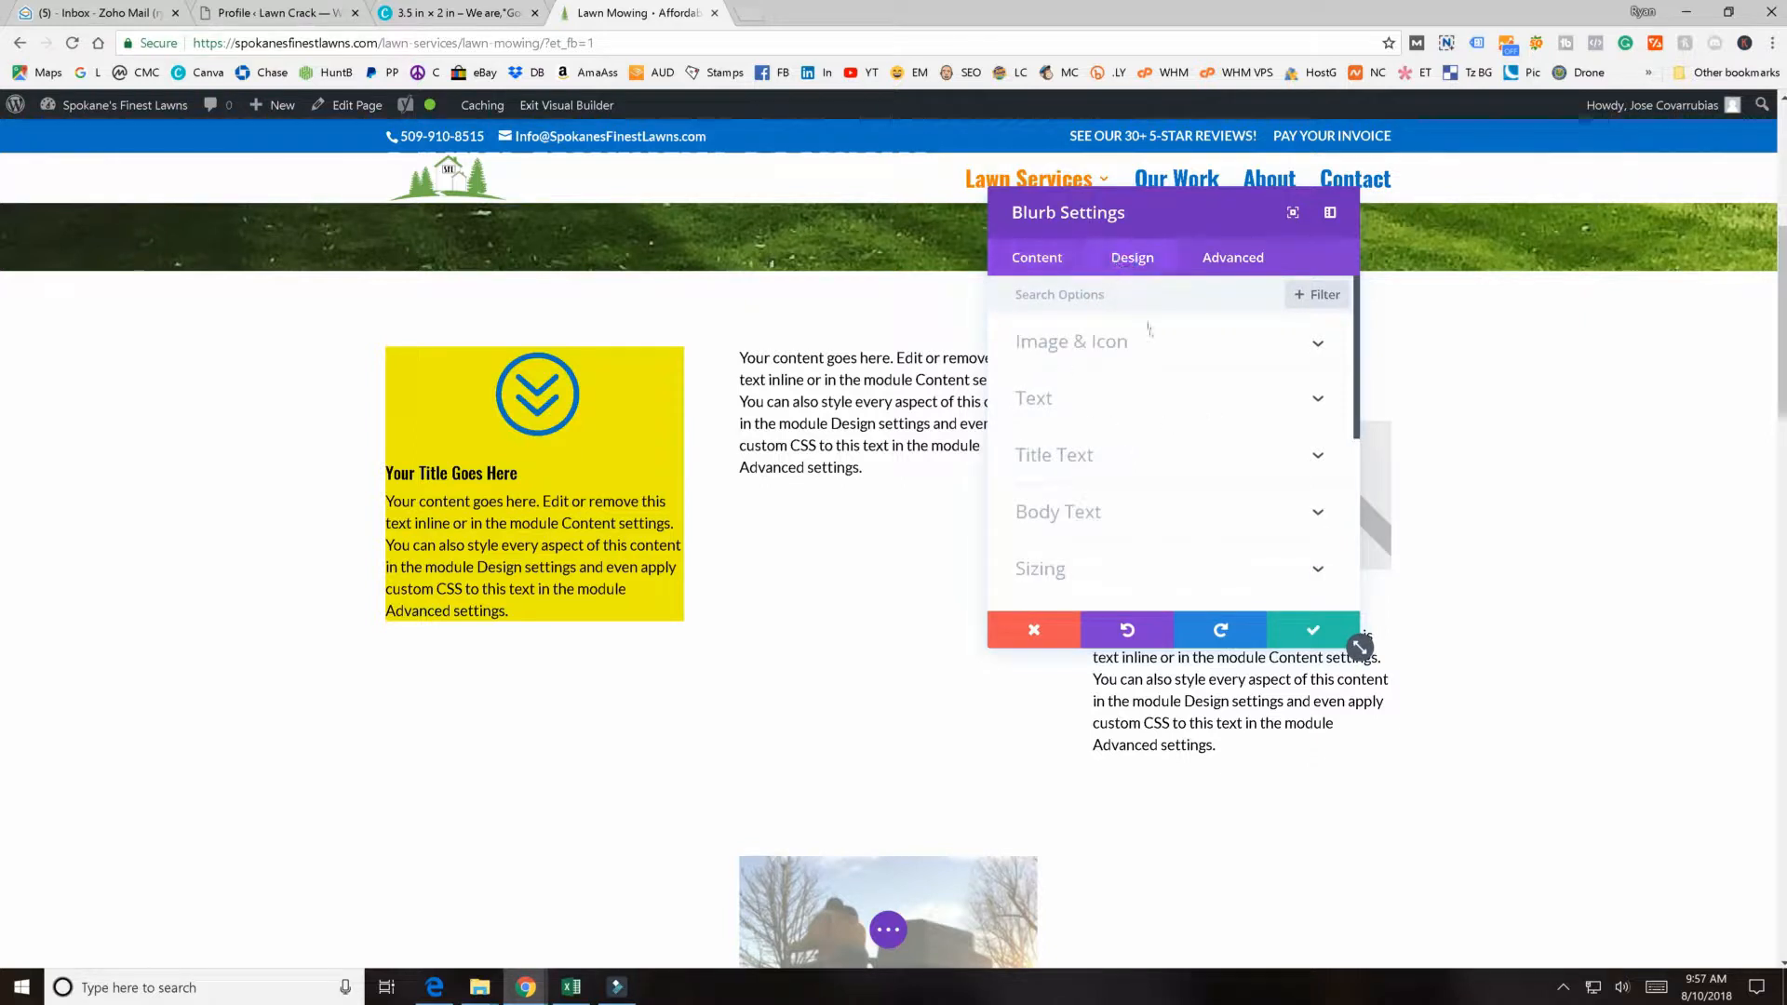
{"action": "left_click", "coordinate": [1086, 344]}
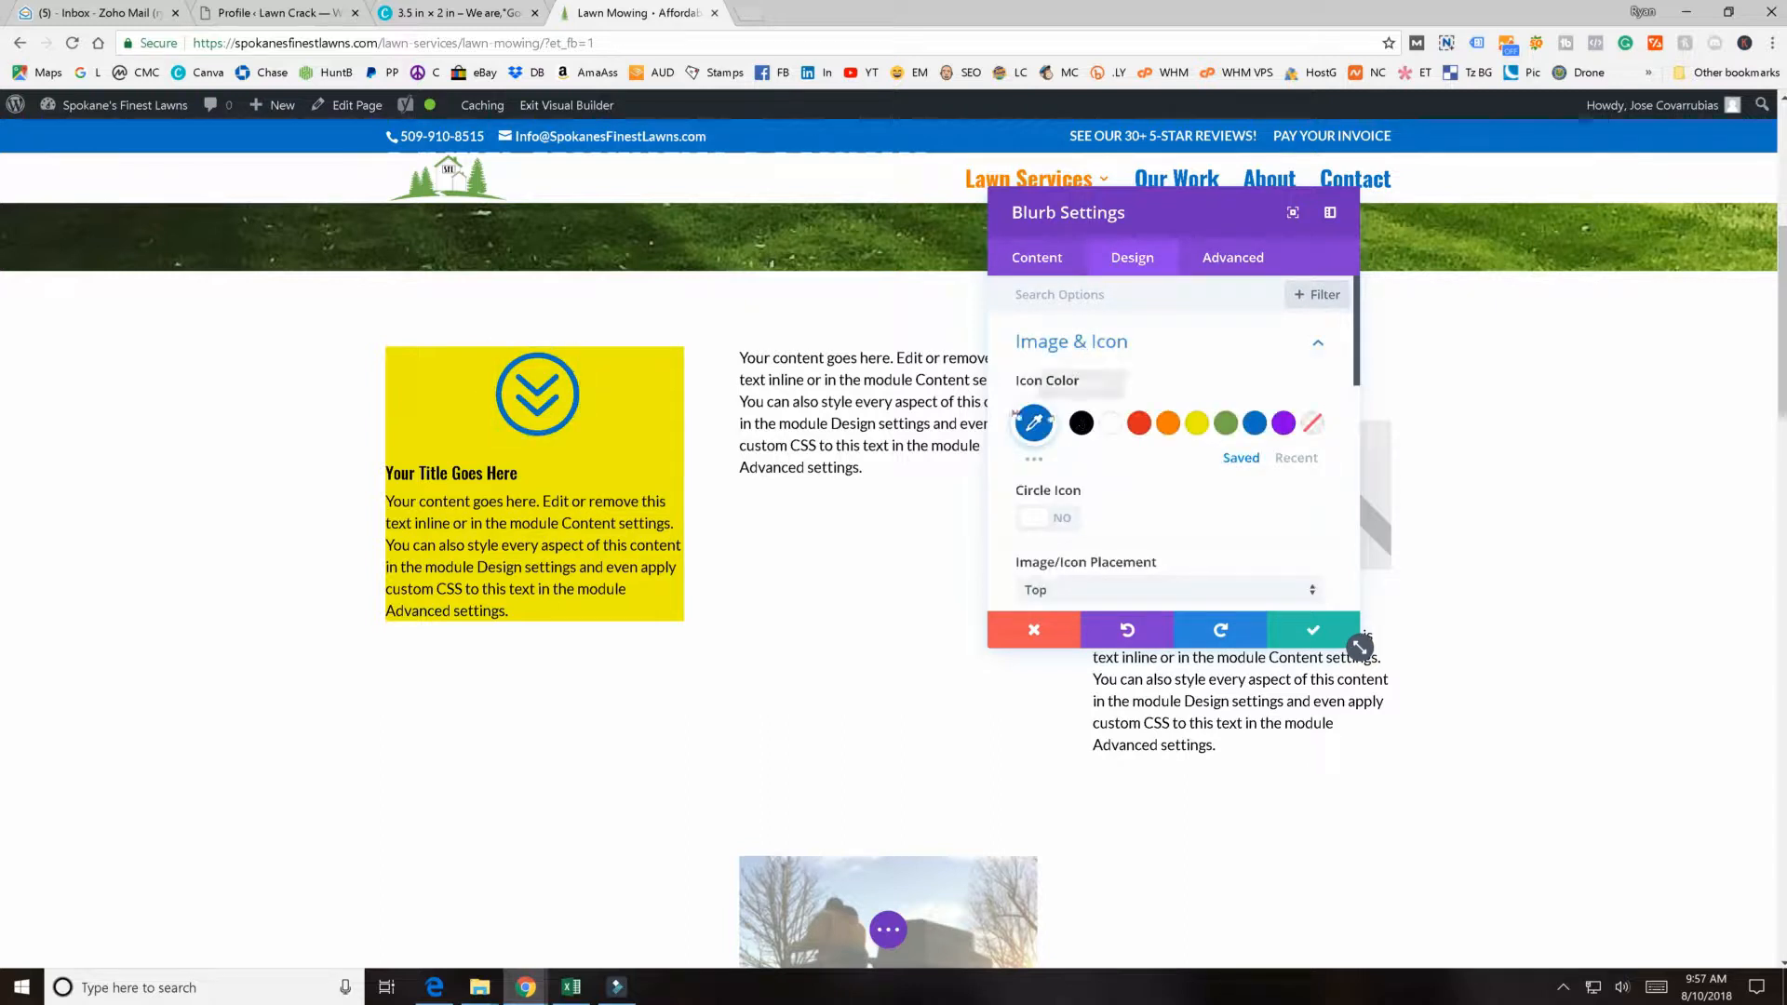
{"action": "left_click", "coordinate": [1222, 426]}
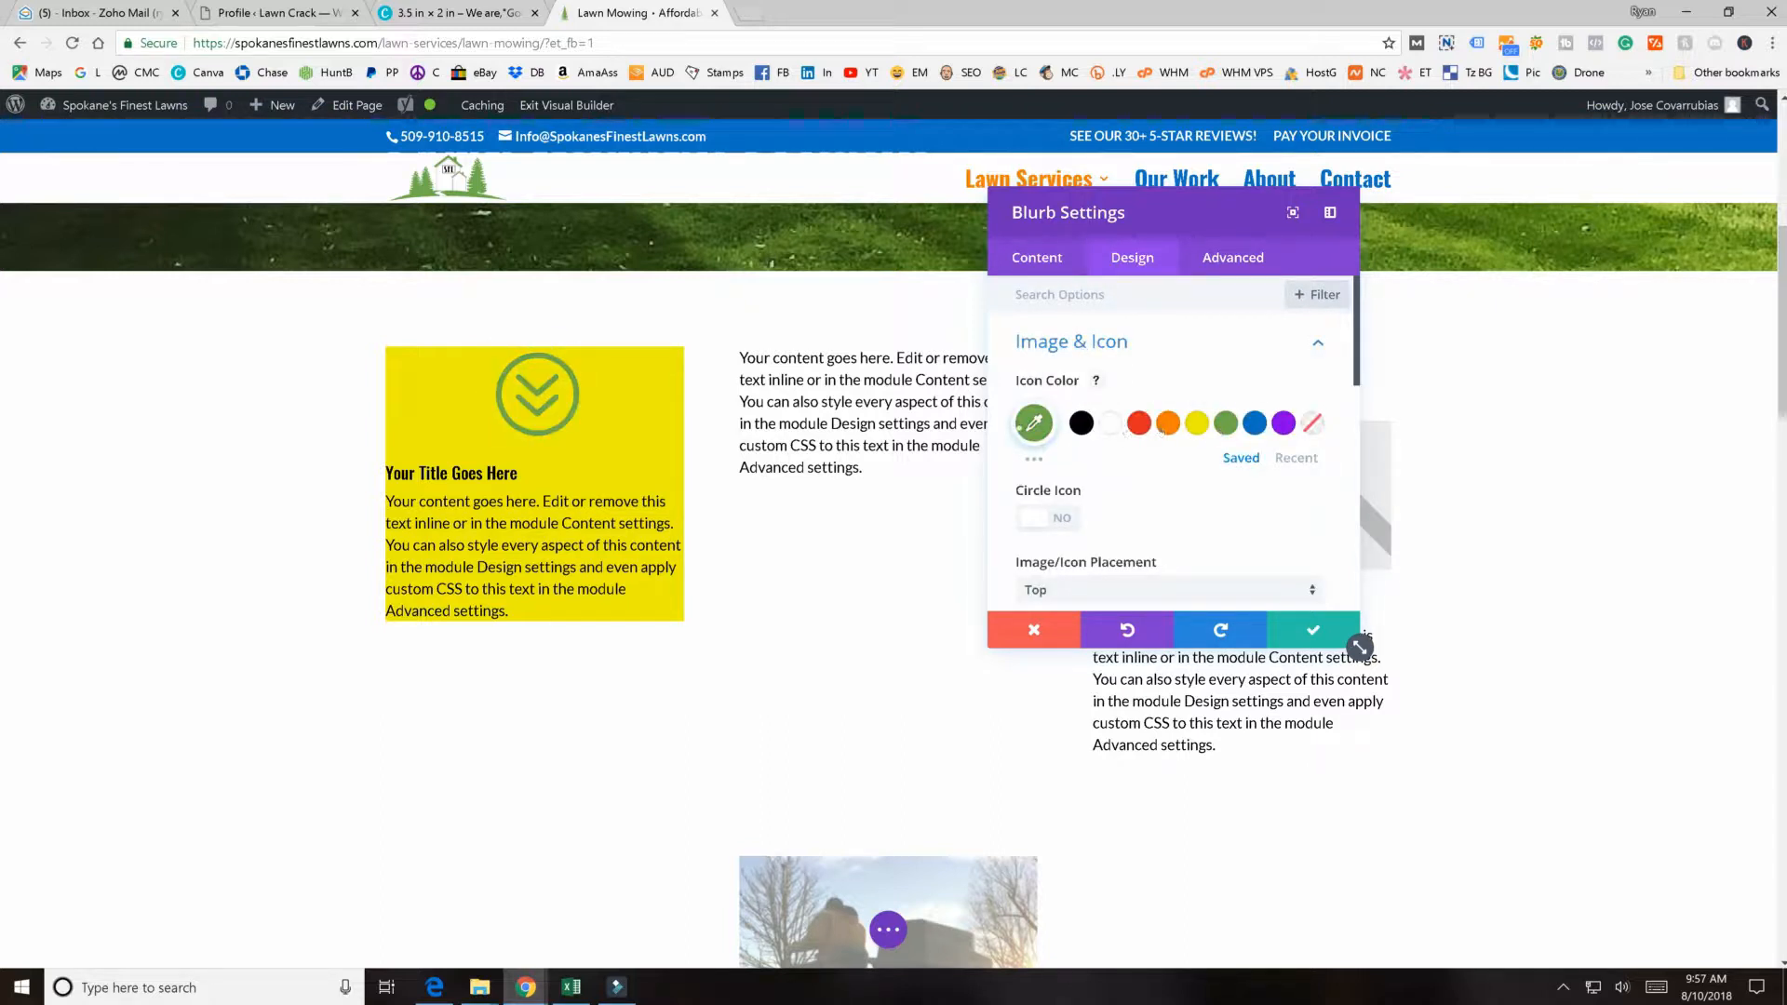
{"action": "left_click", "coordinate": [1033, 424]}
{"action": "left_click", "coordinate": [1180, 369]}
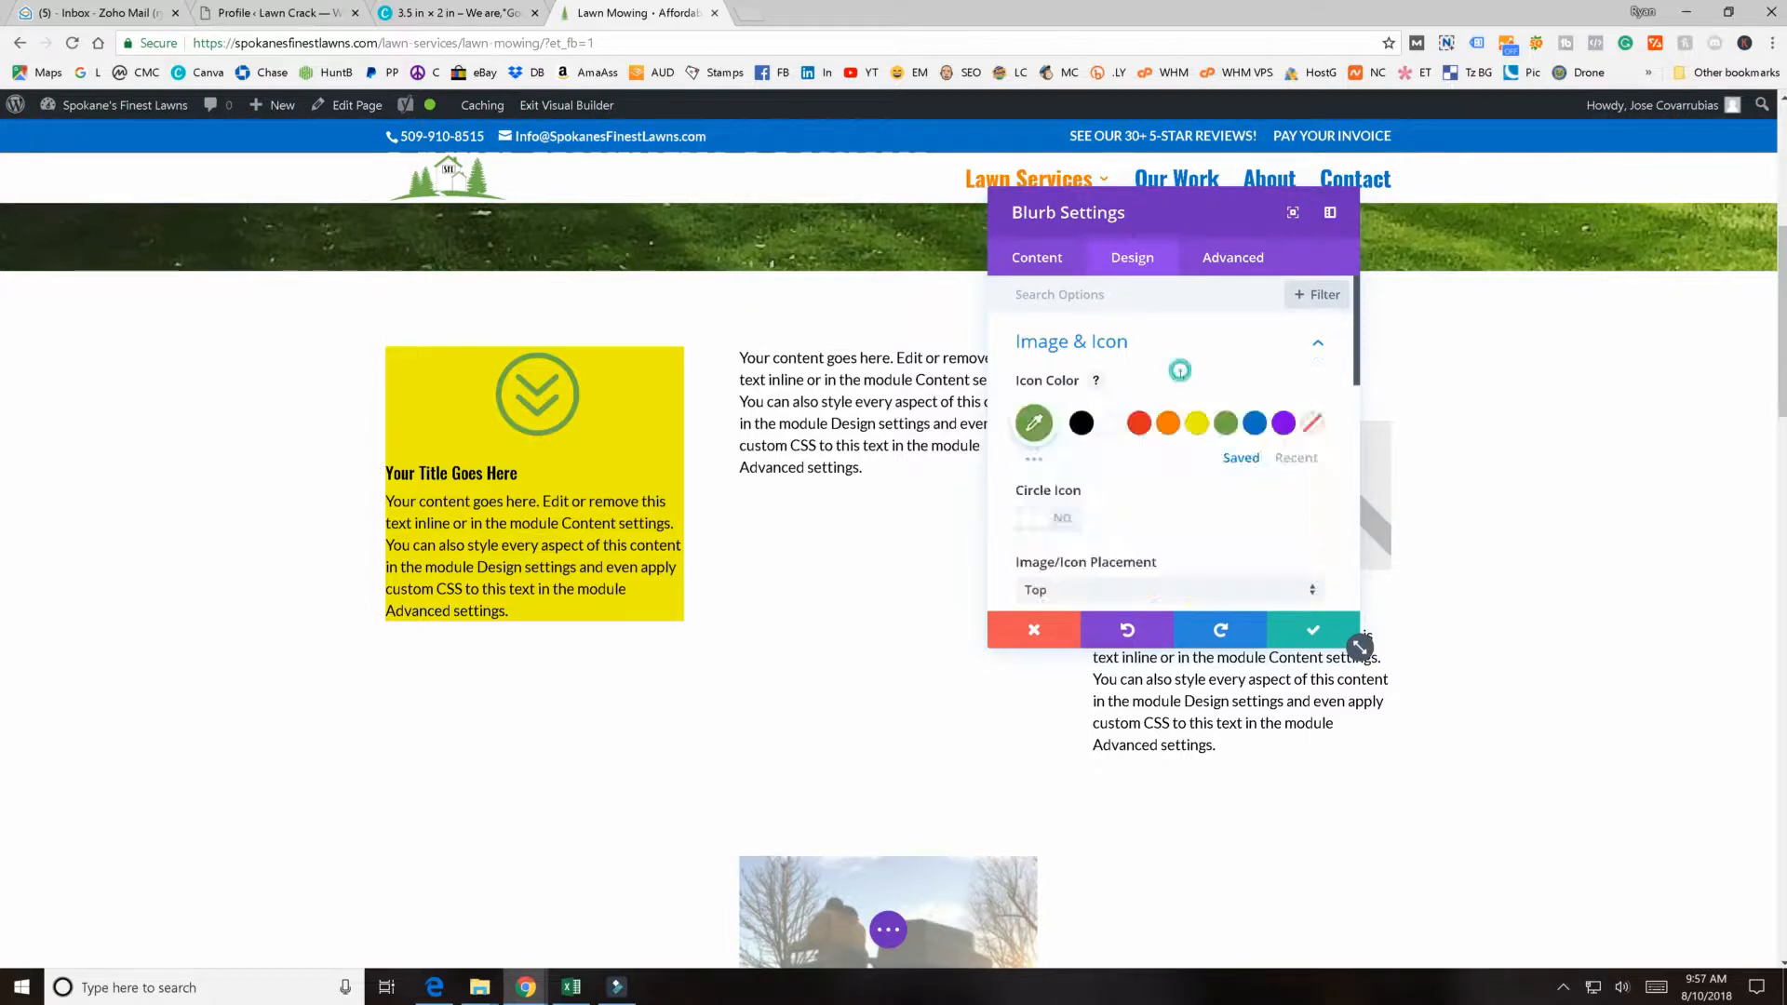
- Try placing the icon inside a red circle, and turn the circle option back off
{"action": "scroll", "coordinate": [1180, 370], "scroll_direction": "down", "scroll_amount": 1}
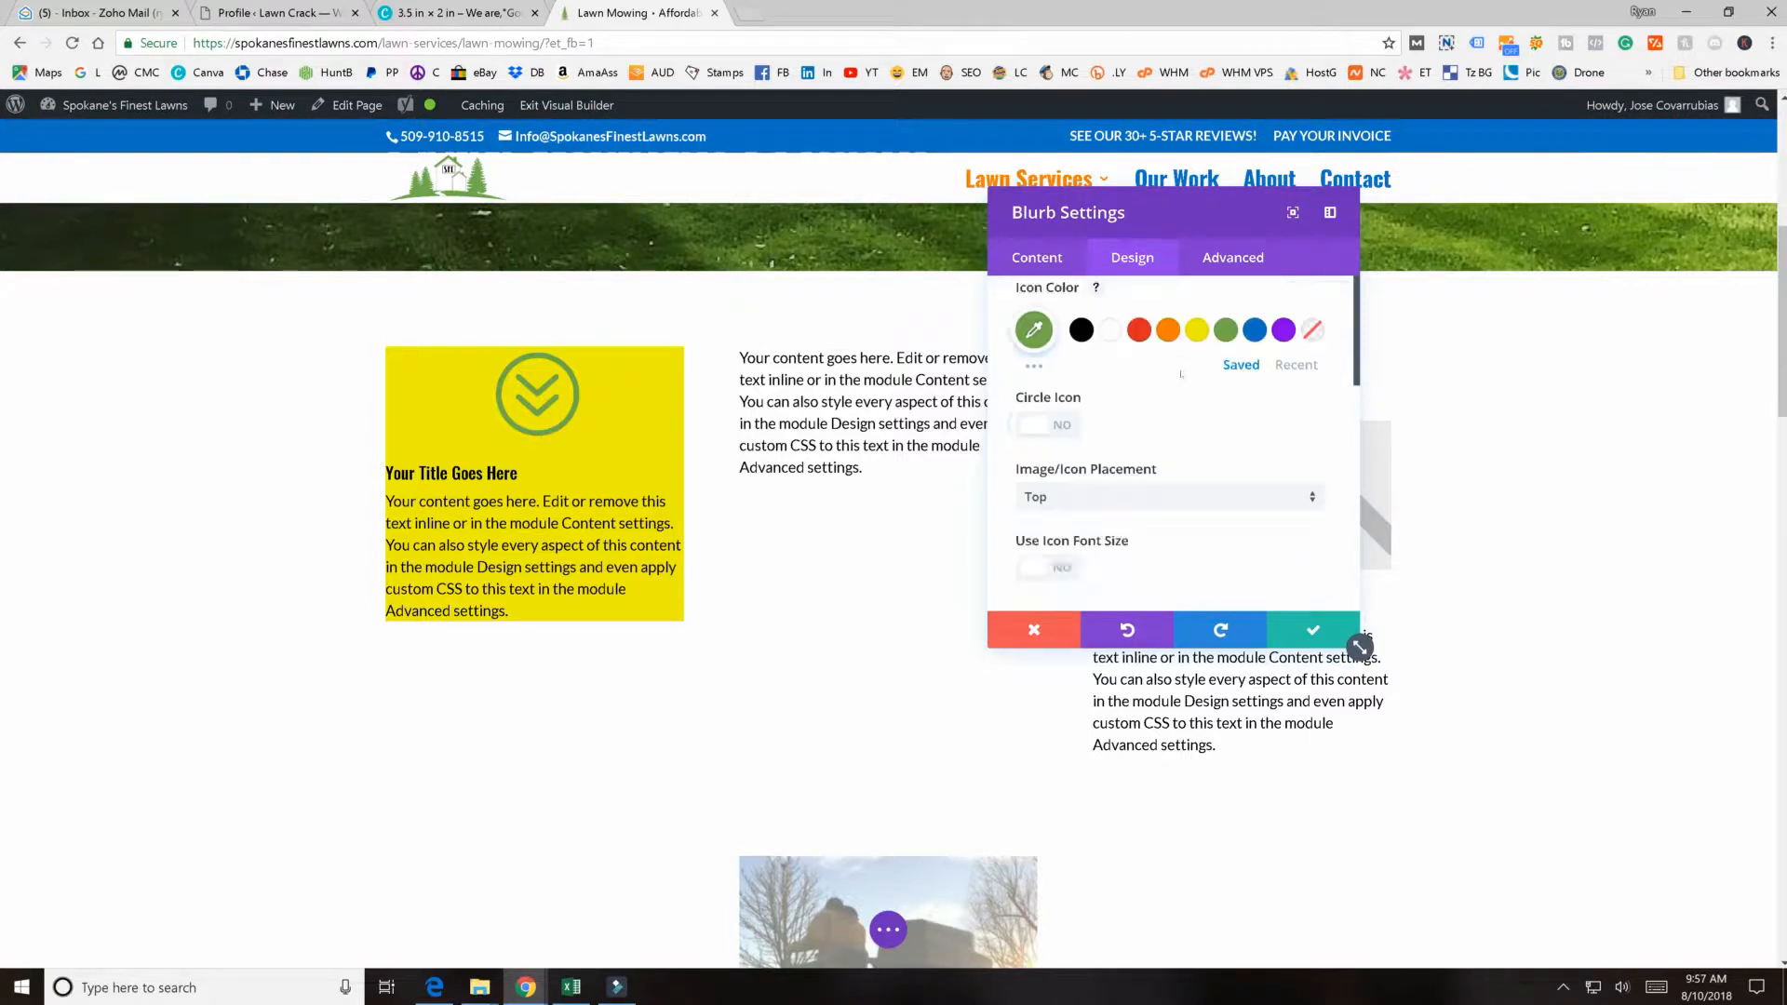
{"action": "left_click", "coordinate": [1038, 426]}
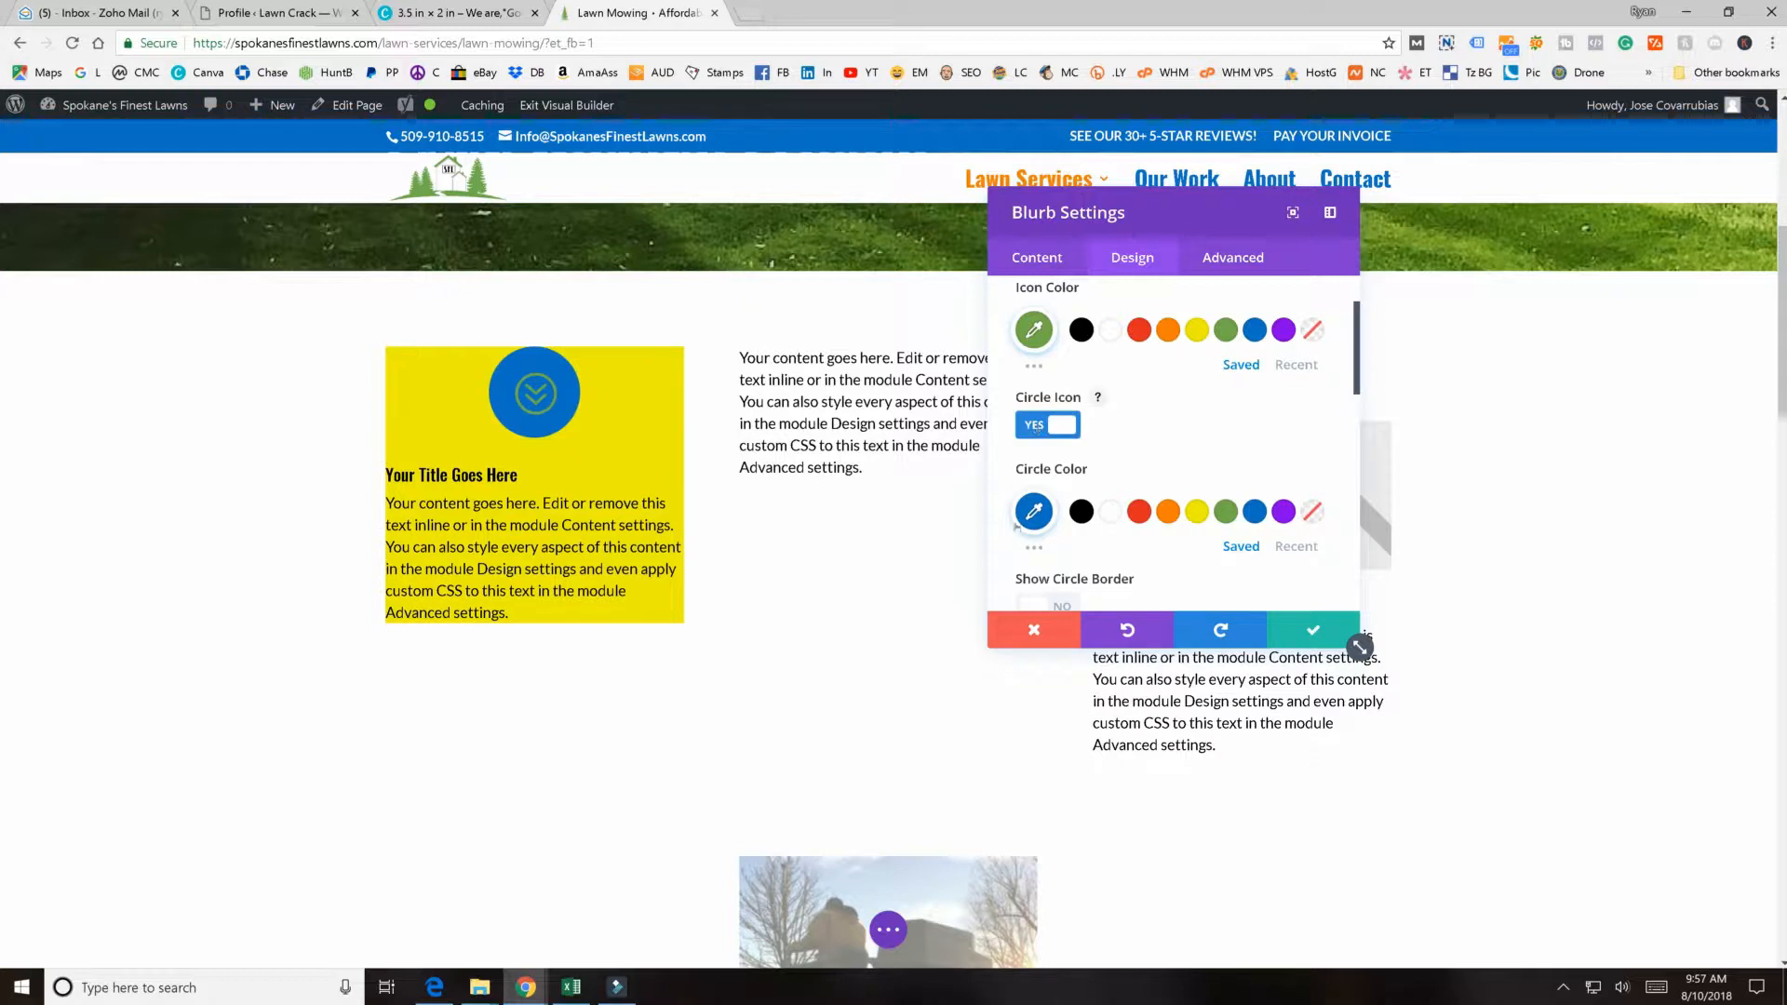
{"action": "left_click", "coordinate": [1135, 511]}
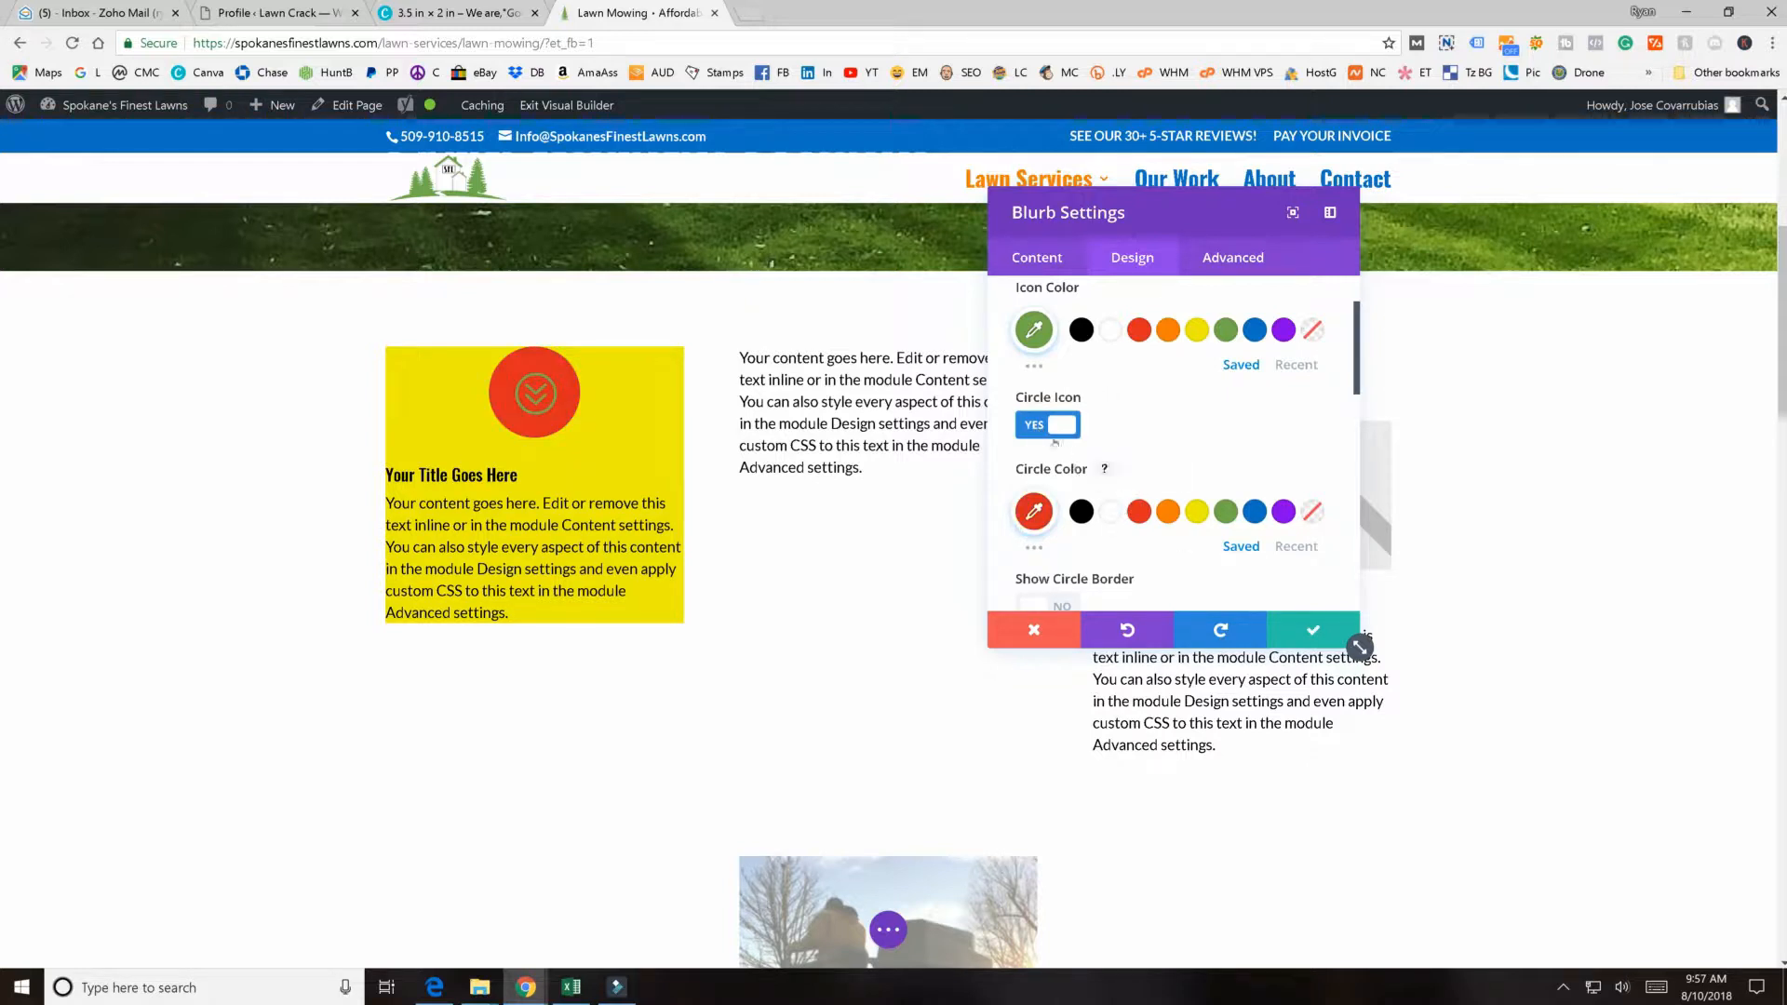
{"action": "left_click", "coordinate": [1054, 440]}
- Try the Left placement for the blurb's icon, and return the placement to Top
{"action": "scroll", "coordinate": [1061, 438], "scroll_direction": "down", "scroll_amount": 1}
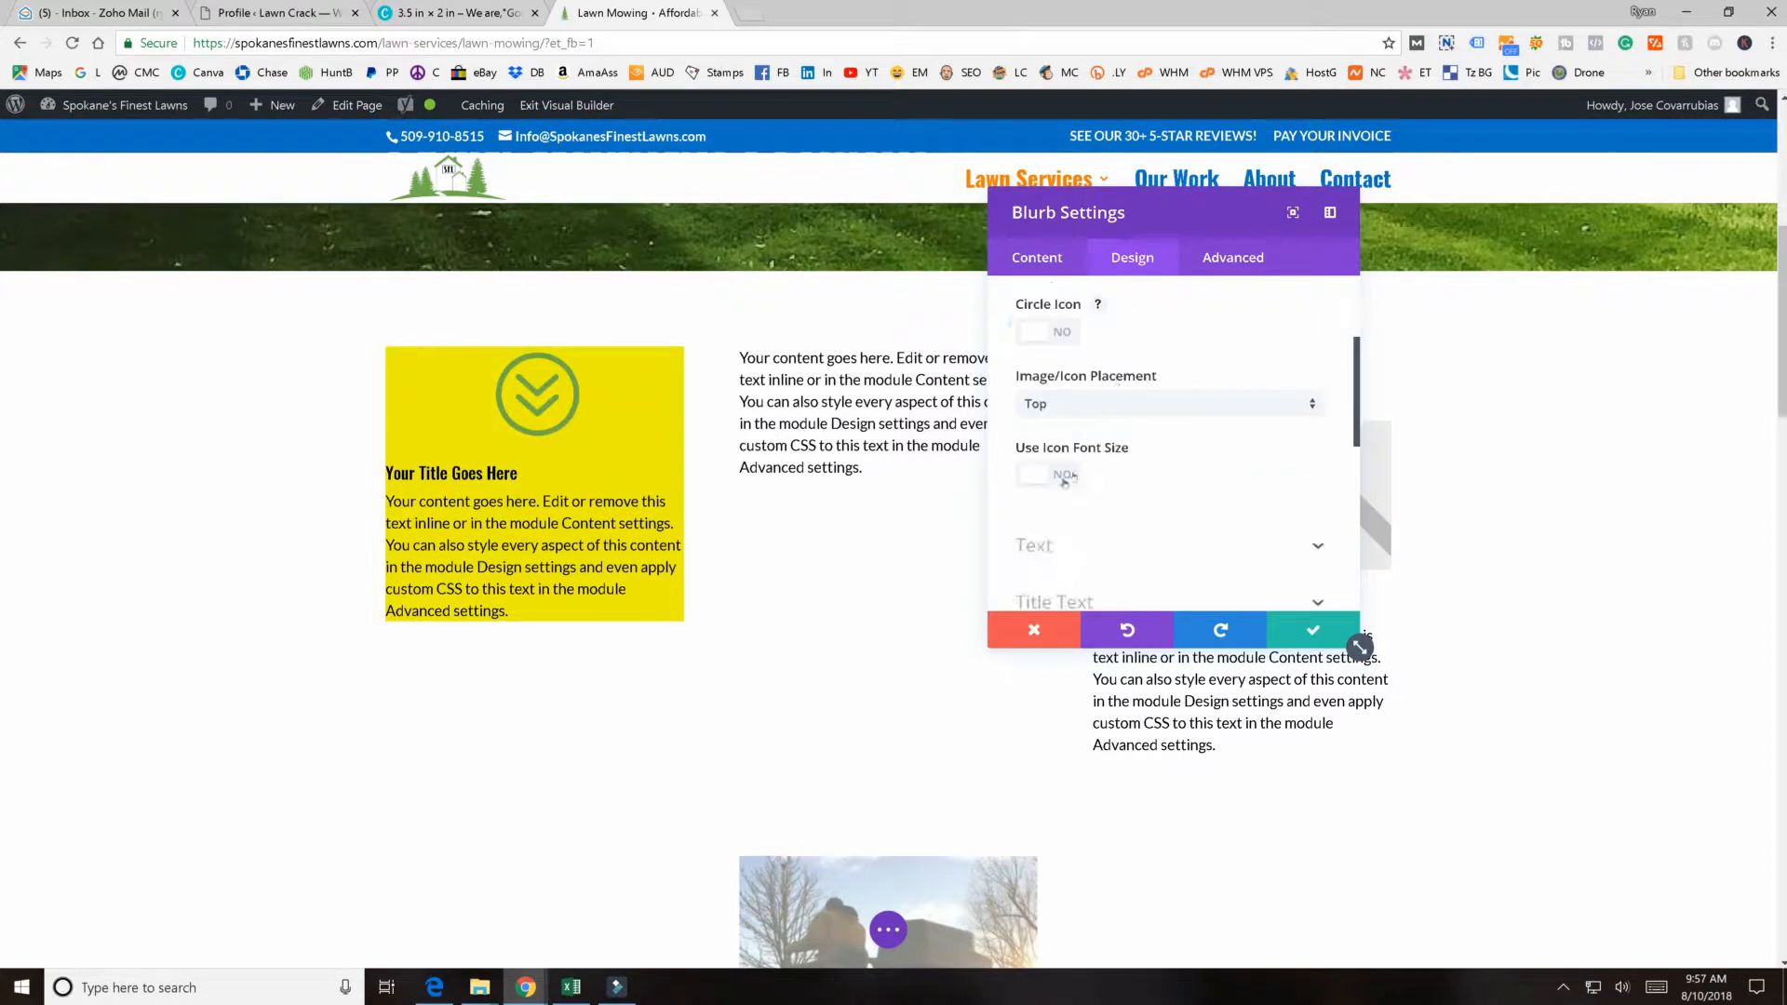
{"action": "left_click", "coordinate": [1089, 400]}
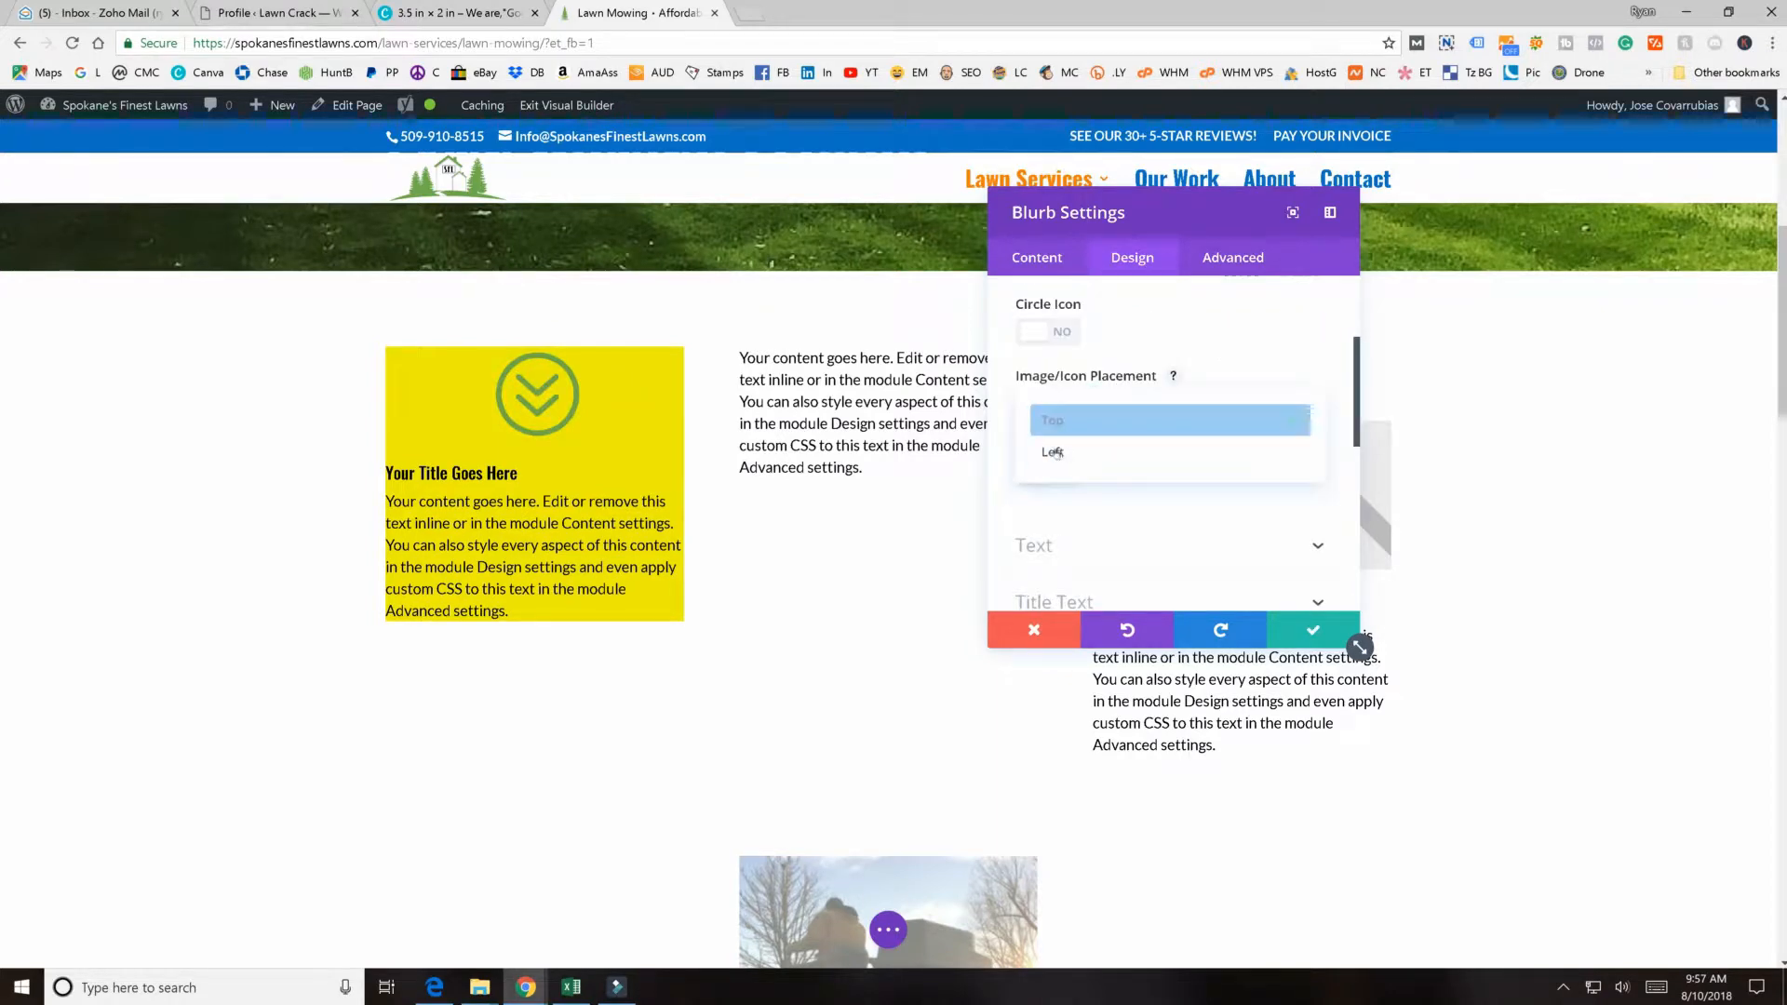
{"action": "left_click", "coordinate": [1056, 450]}
{"action": "left_click", "coordinate": [1079, 400]}
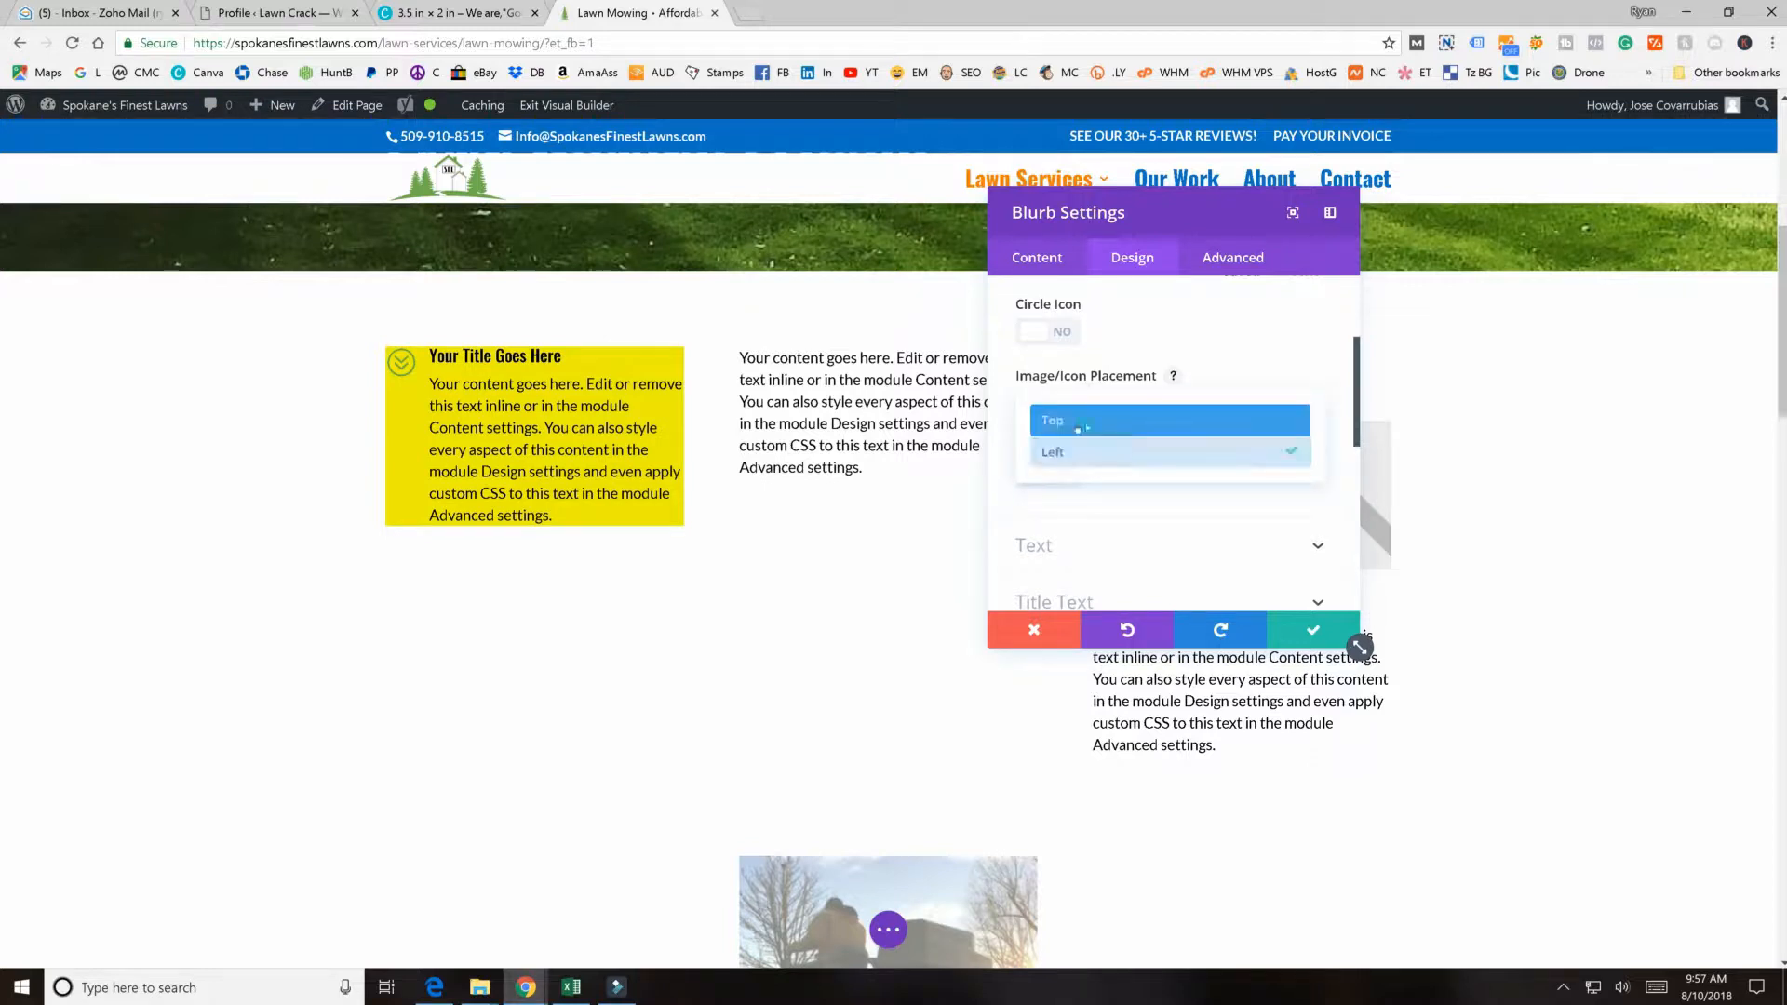
{"action": "left_click", "coordinate": [1056, 420]}
- Enable a custom icon font size for the blurb and set it to 144px
{"action": "left_click", "coordinate": [1053, 477]}
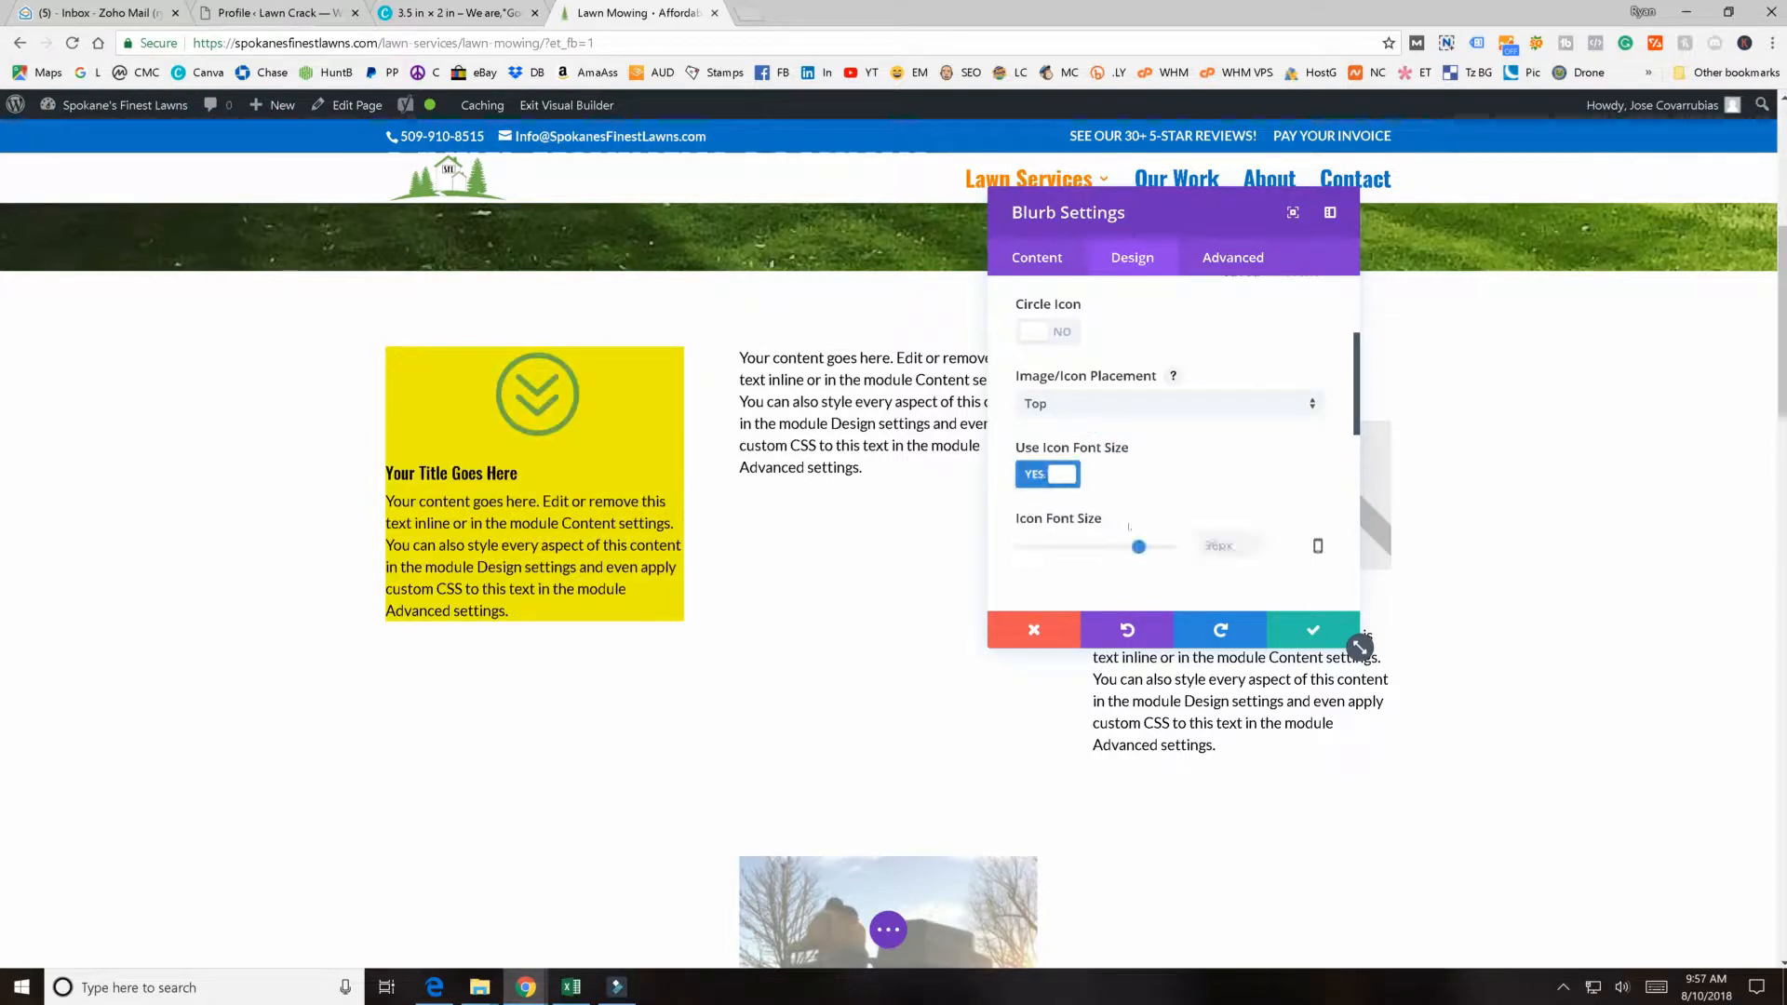
{"action": "scroll", "coordinate": [1140, 503], "scroll_direction": "down", "scroll_amount": 1}
{"action": "mouse_move", "coordinate": [1140, 459]}
{"action": "left_mouse_down"}
{"action": "mouse_move", "coordinate": [1041, 453]}
{"action": "mouse_move", "coordinate": [1172, 456]}
{"action": "left_mouse_up"}
{"action": "type", "text": "144"}
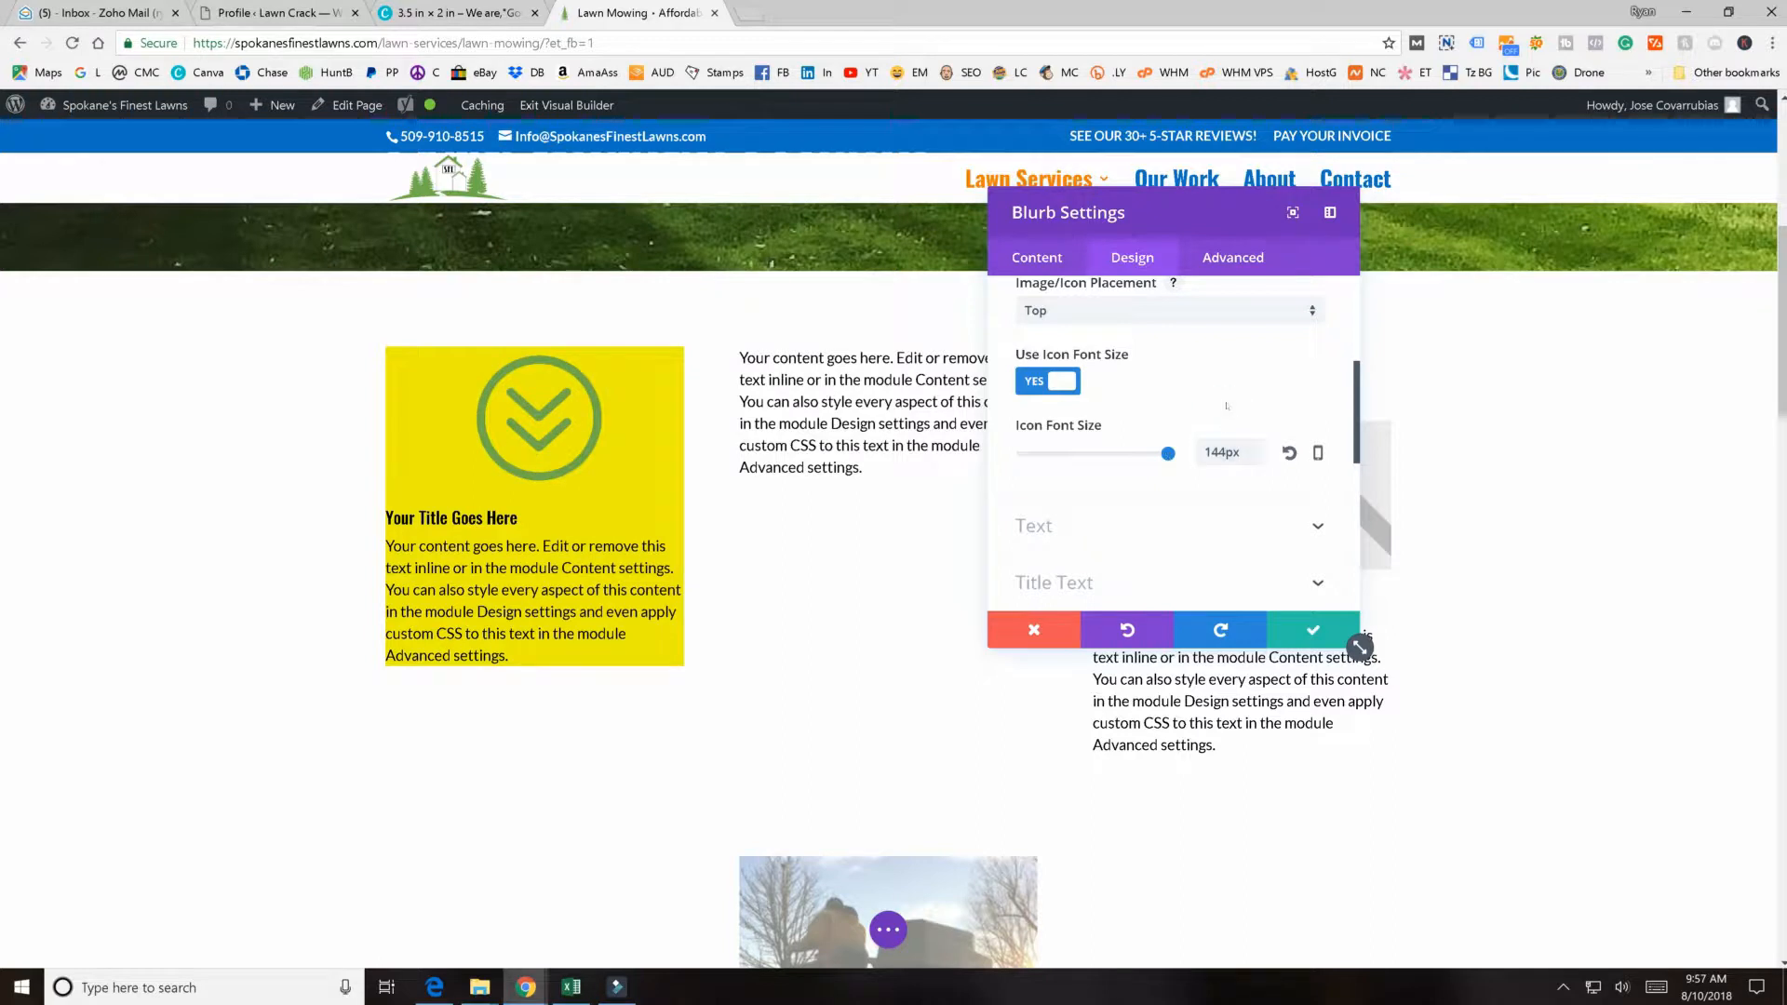
- Glance at the text design options and increase the blurb's icon font size to 180px
{"action": "left_click", "coordinate": [1172, 521]}
{"action": "scroll", "coordinate": [1124, 467], "scroll_direction": "down", "scroll_amount": 3}
{"action": "scroll", "coordinate": [1124, 468], "scroll_direction": "up", "scroll_amount": 4}
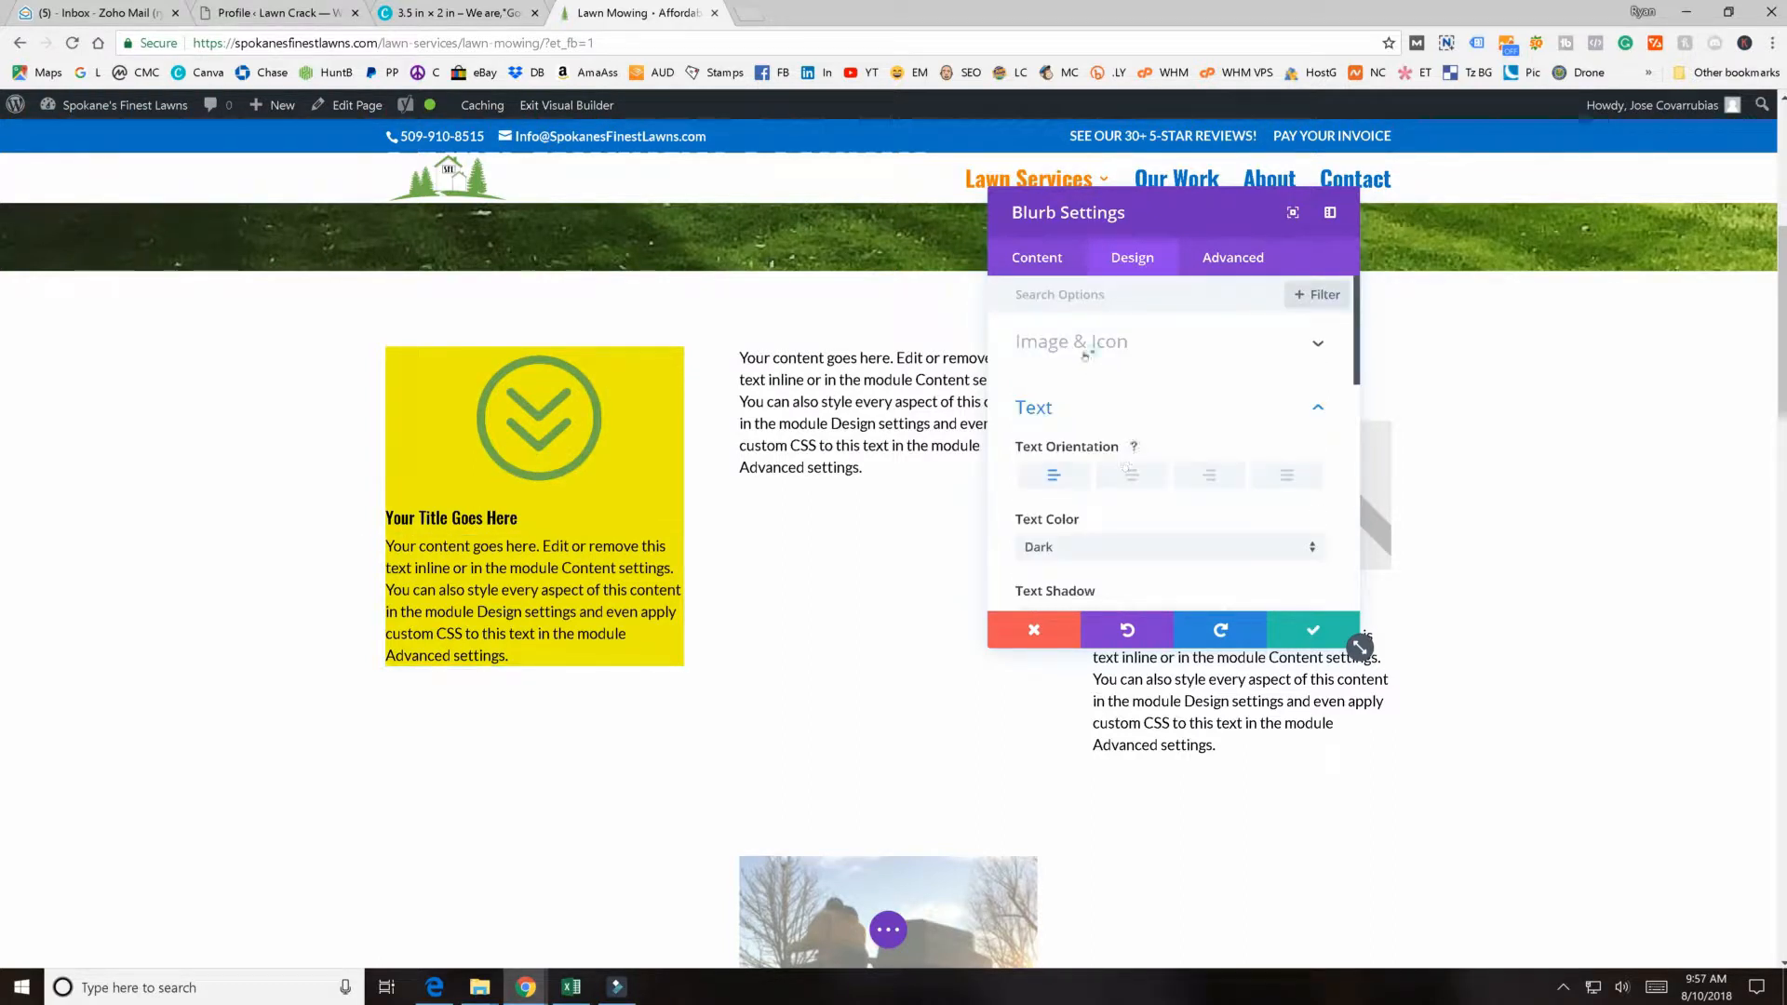
{"action": "left_click", "coordinate": [1085, 353]}
{"action": "scroll", "coordinate": [1106, 524], "scroll_direction": "down", "scroll_amount": 5}
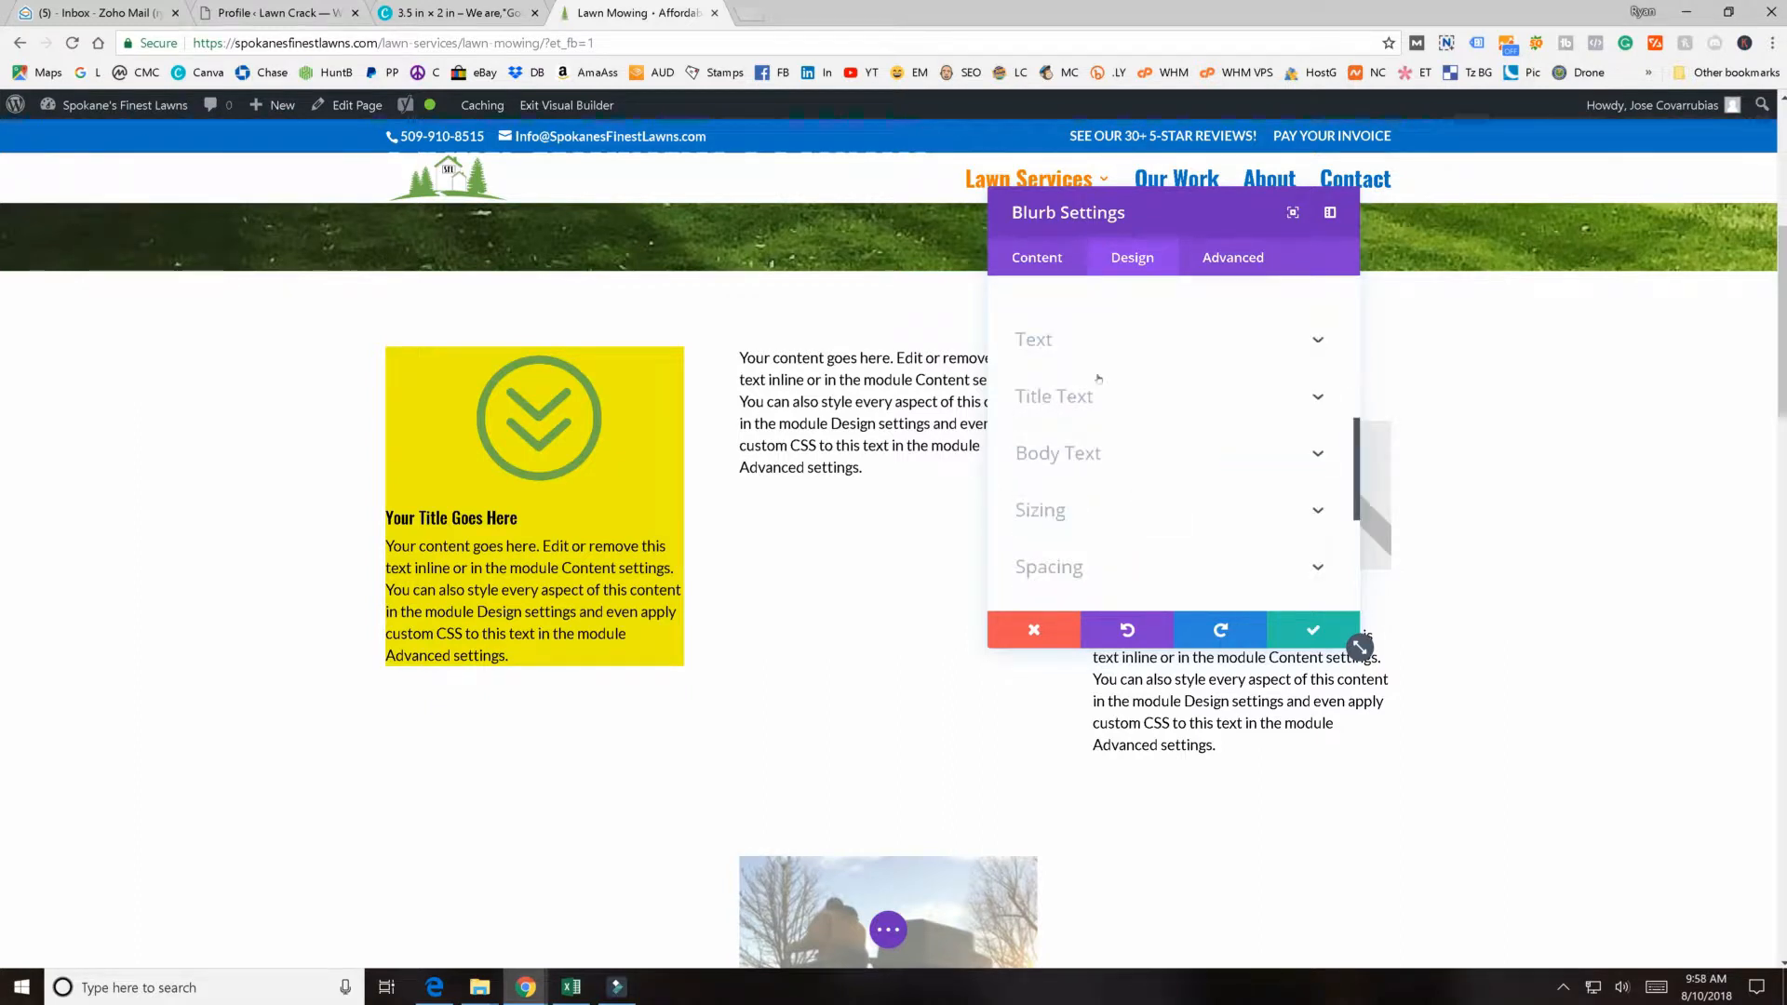
{"action": "scroll", "coordinate": [1096, 387], "scroll_direction": "up", "scroll_amount": 2}
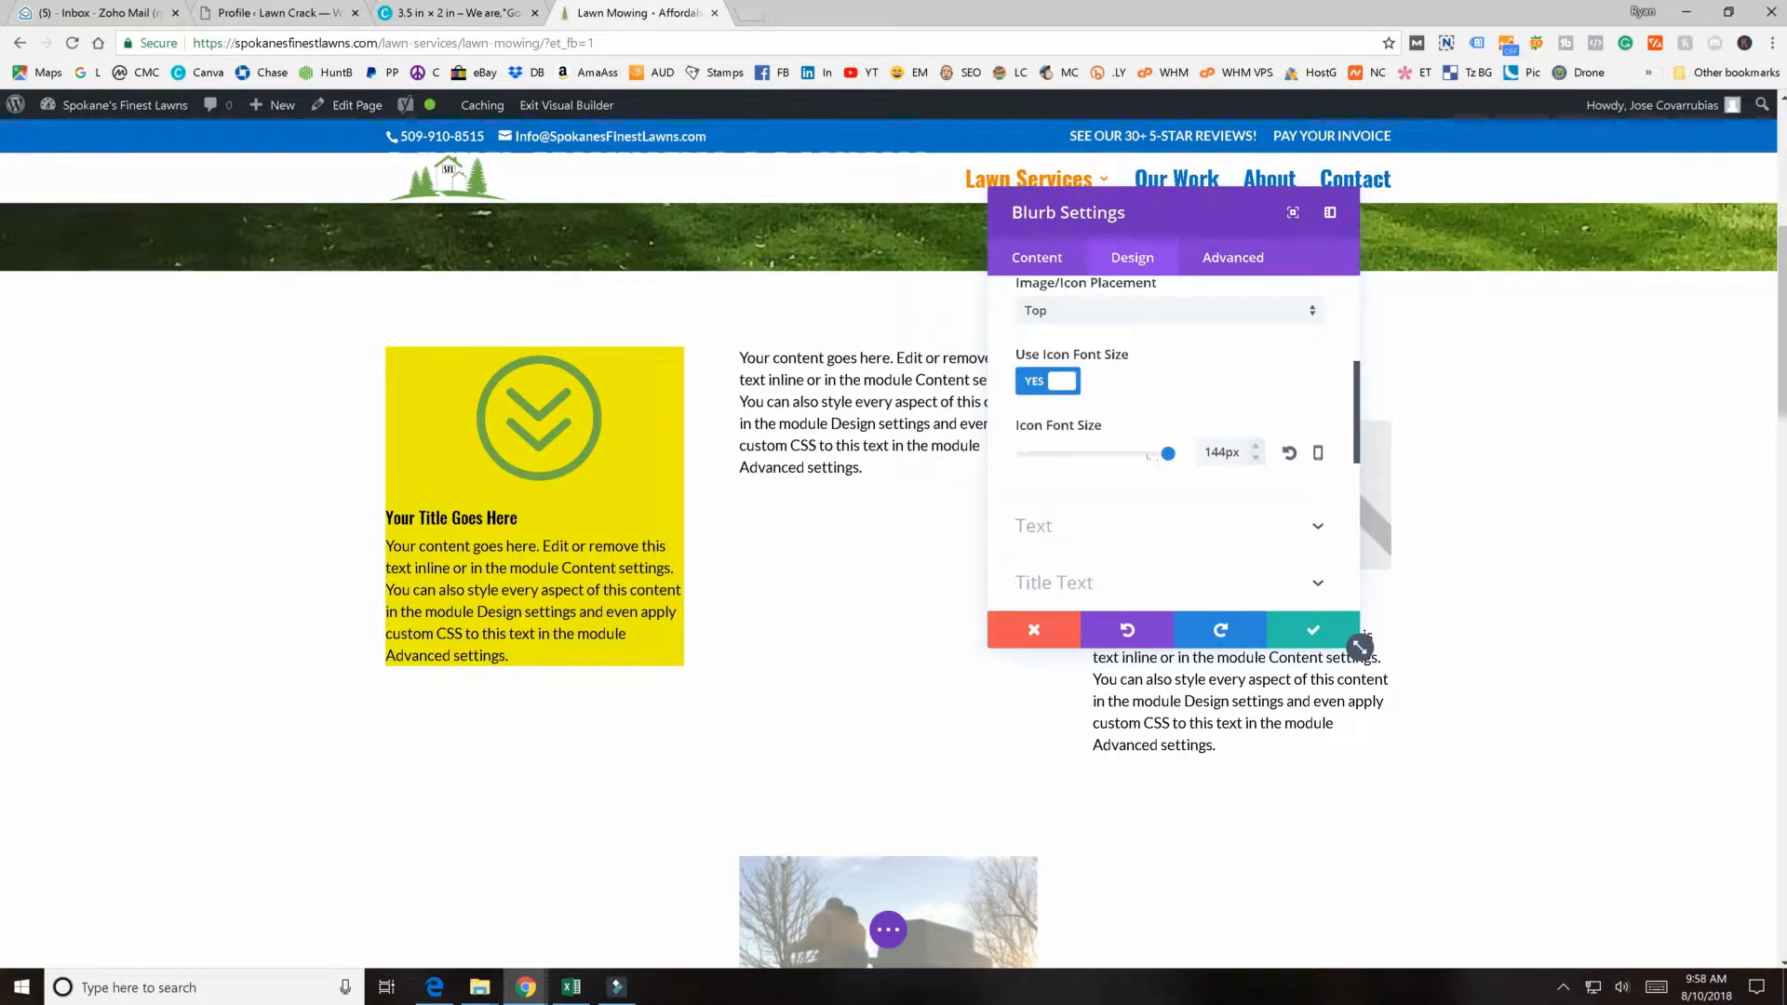
{"action": "left_click_drag", "start_coordinate": [1242, 454], "coordinate": [1193, 454]}
{"action": "type", "text": "180"}
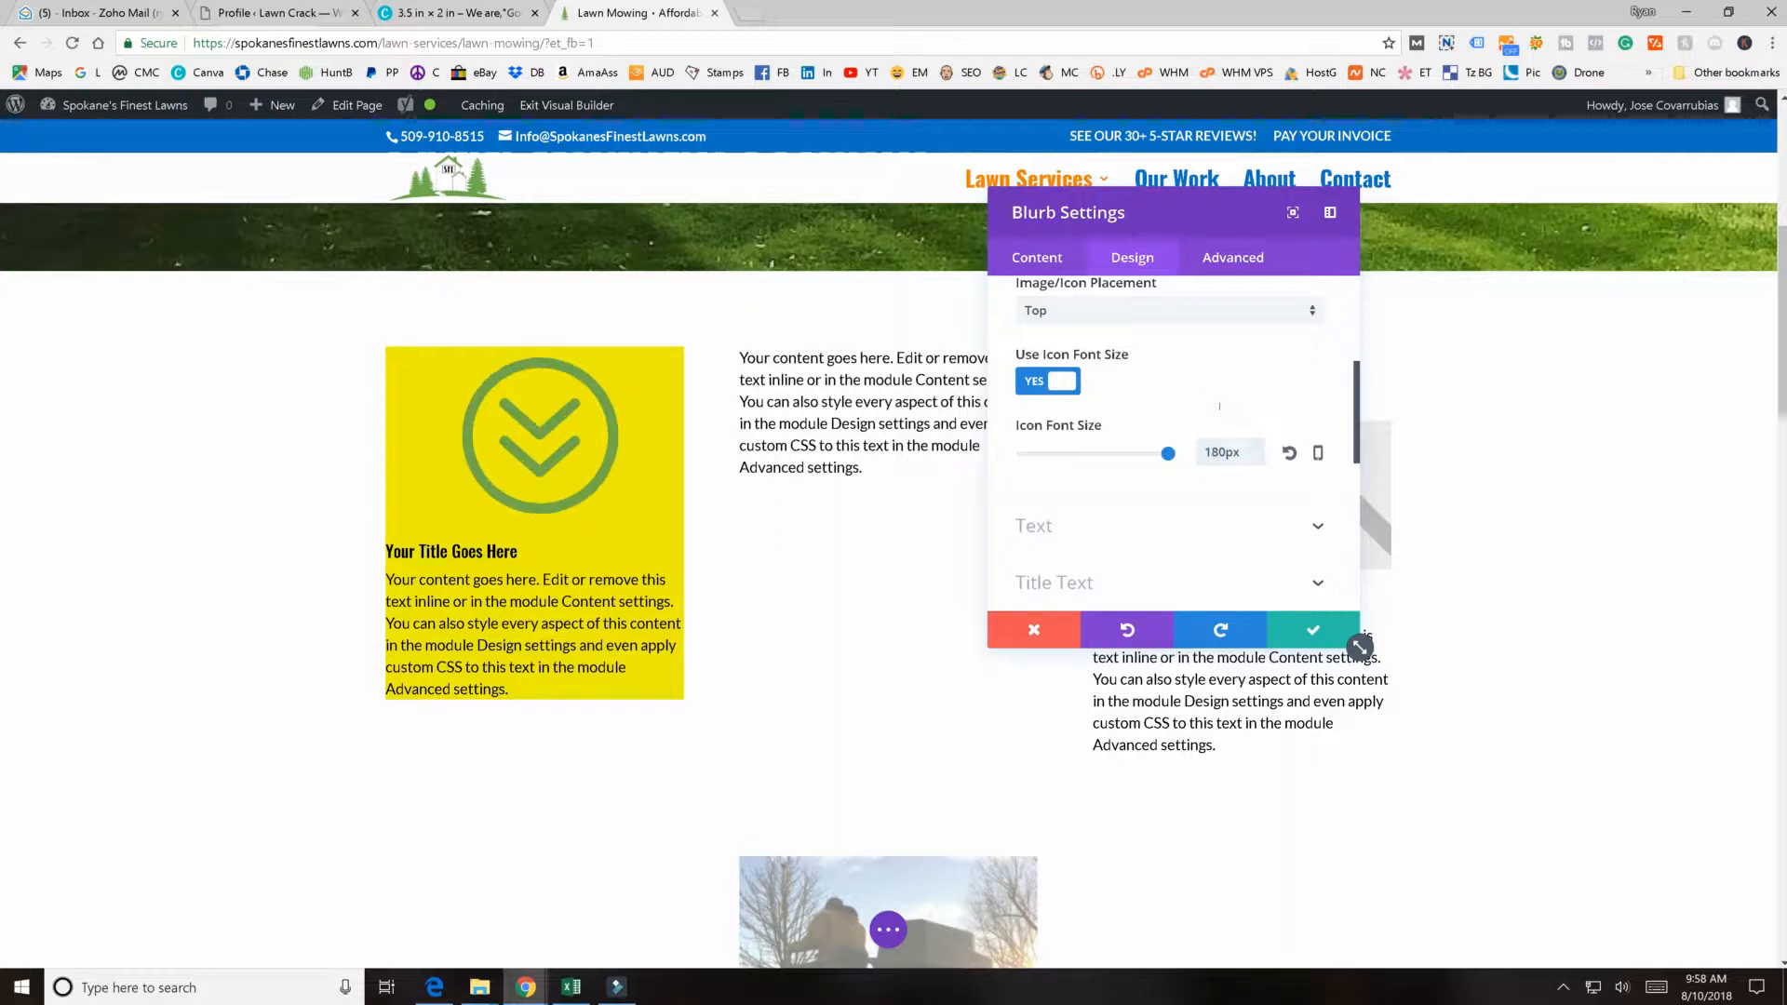
- Try center and right text orientation on the blurb, and return the text to left alignment
{"action": "scroll", "coordinate": [1014, 454], "scroll_direction": "down", "scroll_amount": 1}
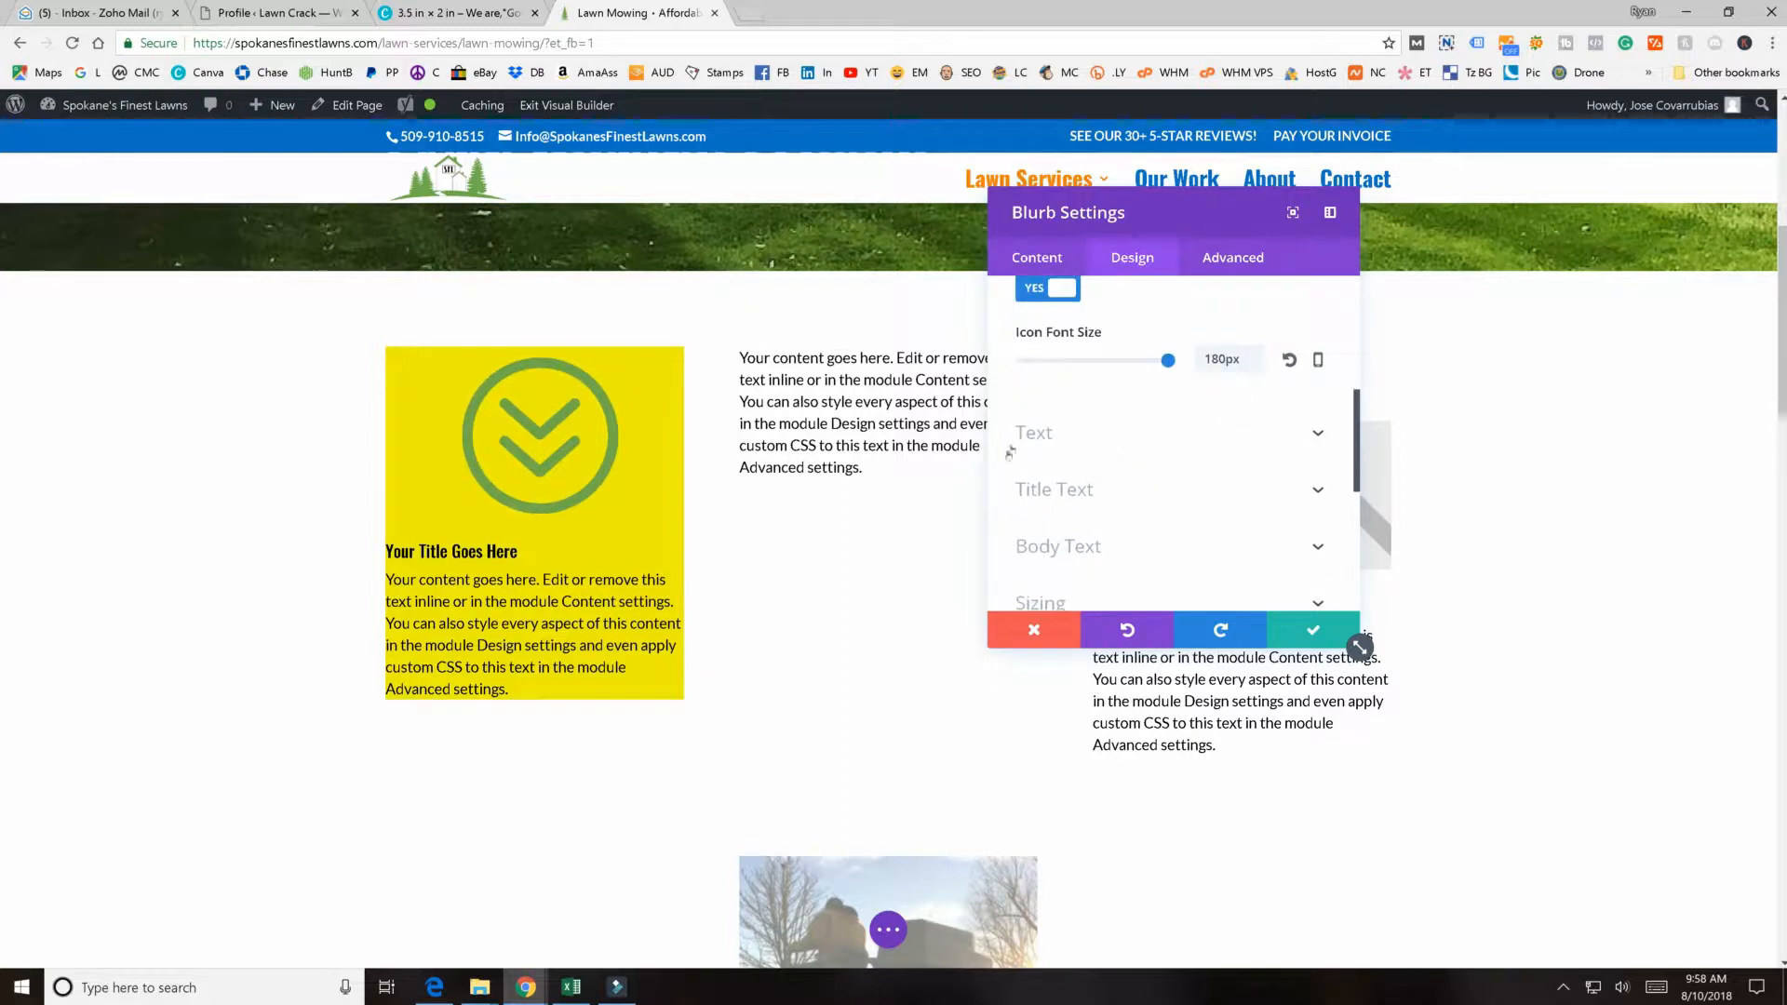
{"action": "left_click", "coordinate": [1047, 434]}
{"action": "scroll", "coordinate": [1063, 443], "scroll_direction": "up", "scroll_amount": 2}
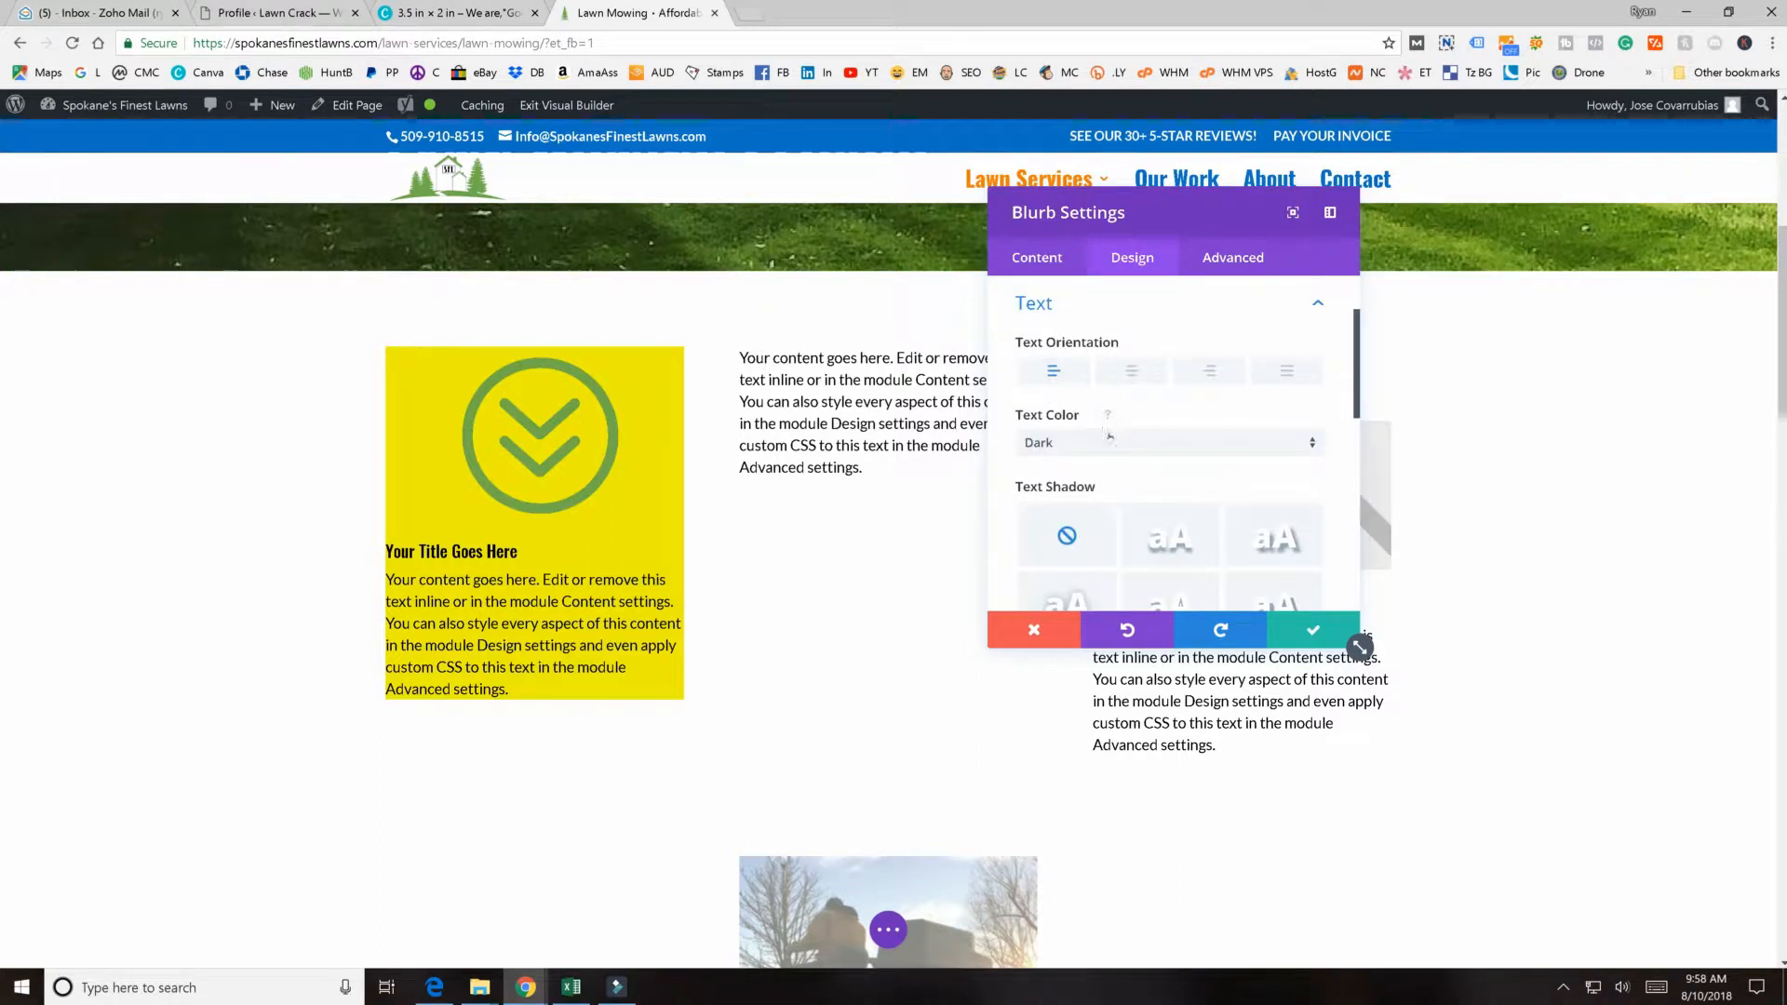
{"action": "left_click", "coordinate": [1129, 372]}
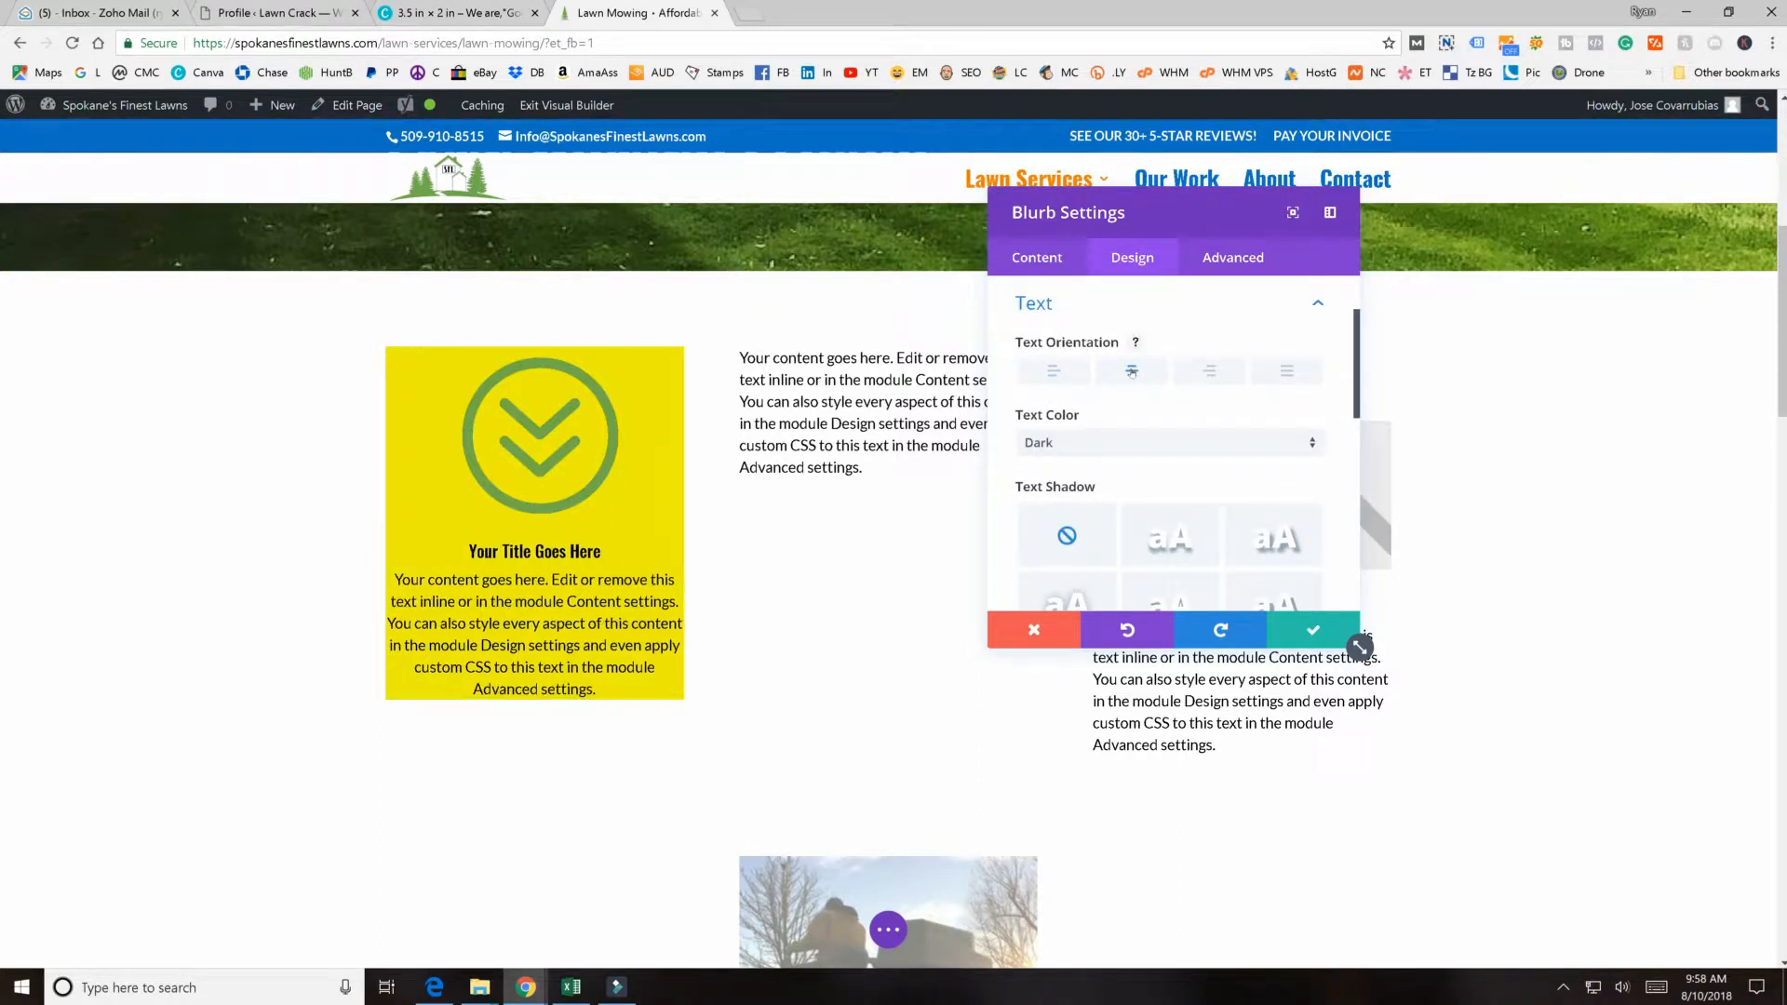
{"action": "left_click", "coordinate": [1038, 376]}
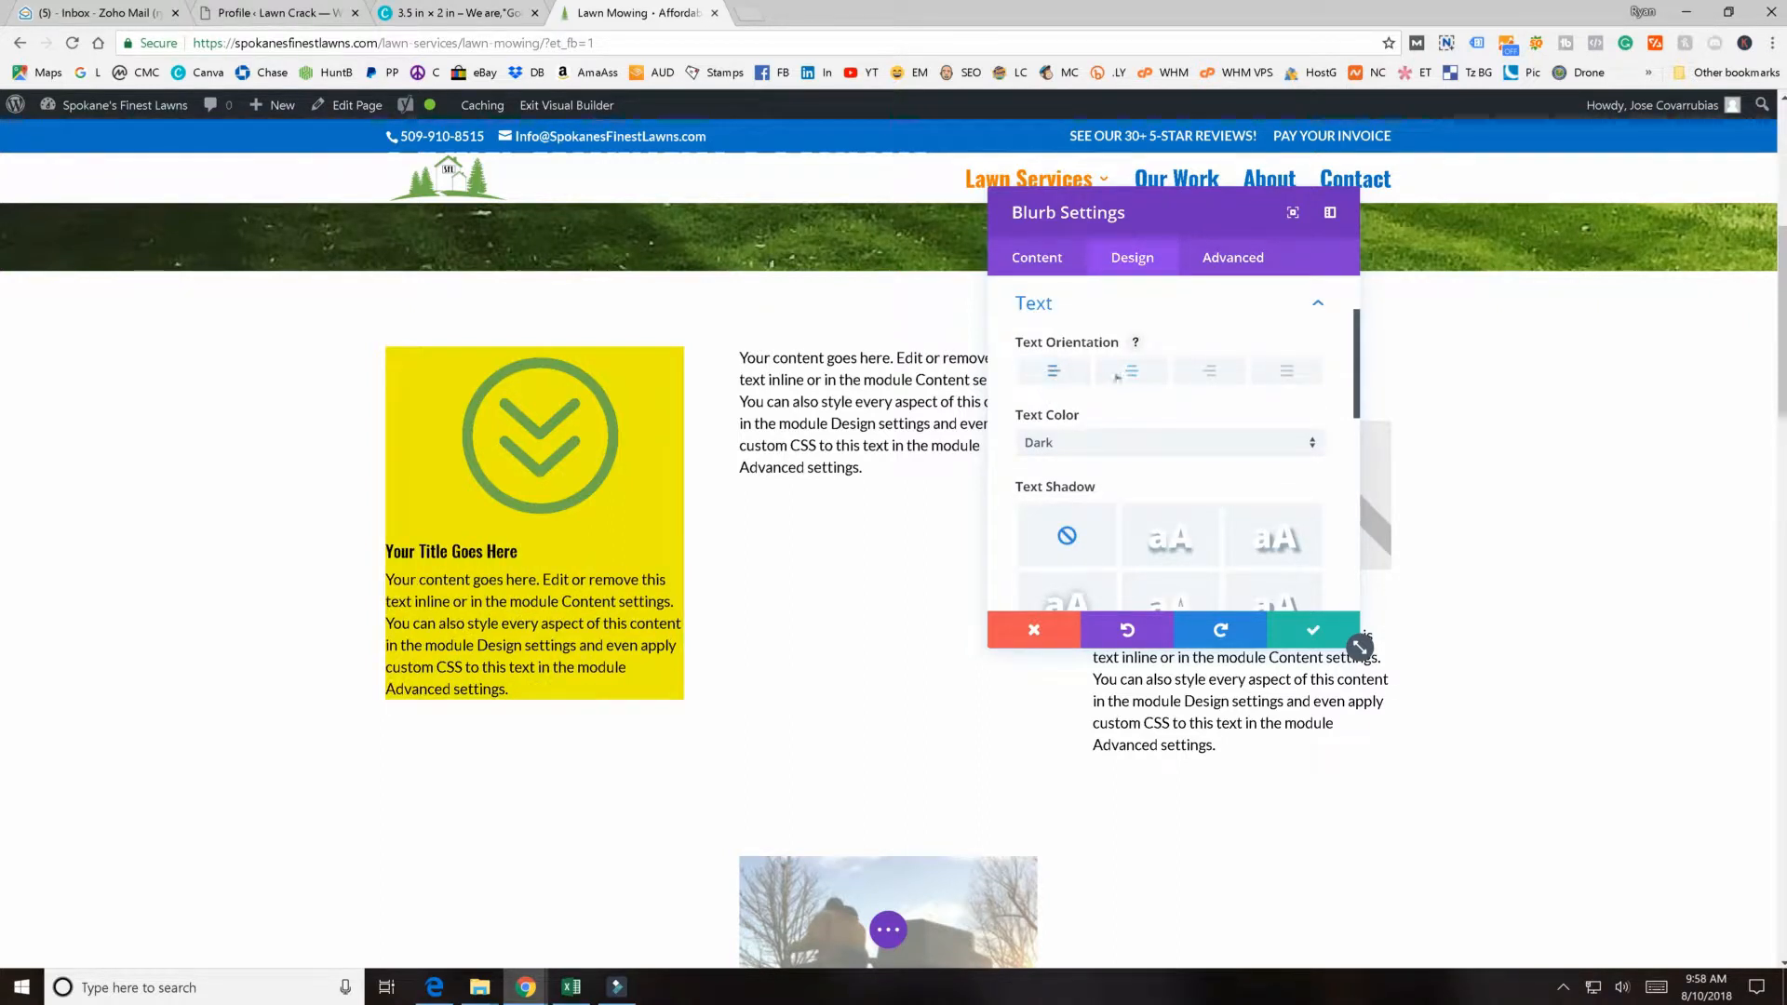
{"action": "left_click", "coordinate": [1189, 374]}
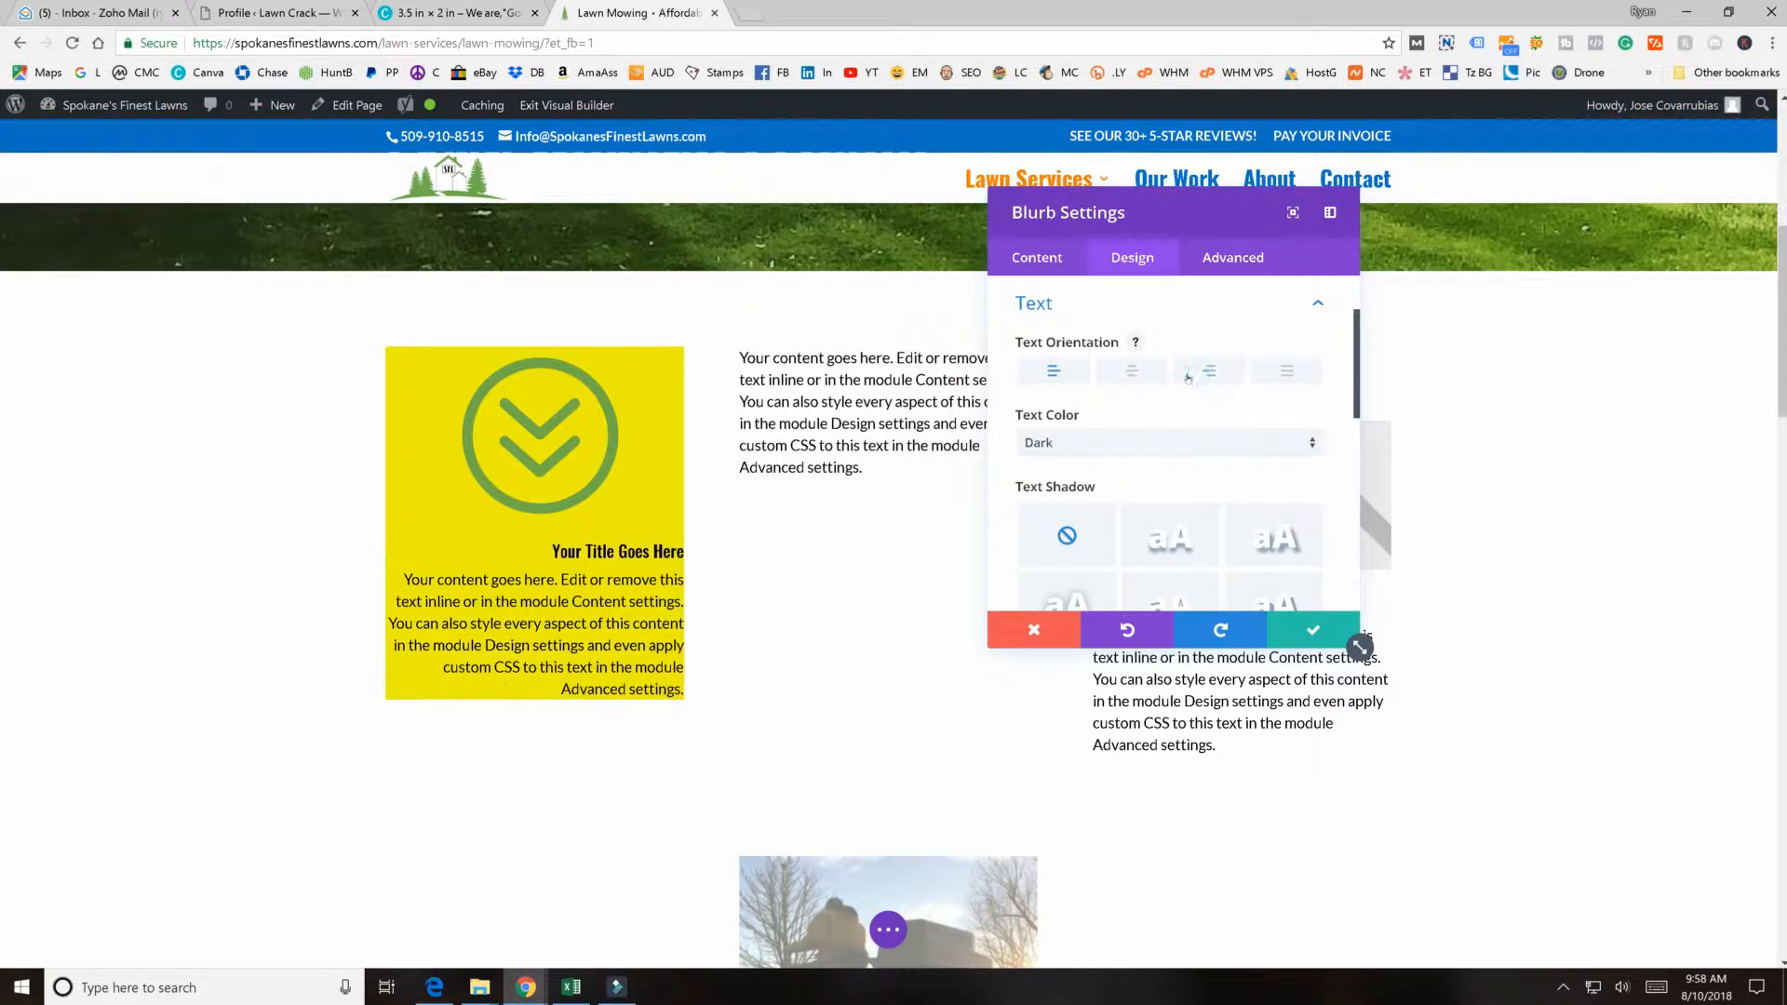
{"action": "left_click", "coordinate": [1133, 372]}
{"action": "left_click", "coordinate": [1042, 376]}
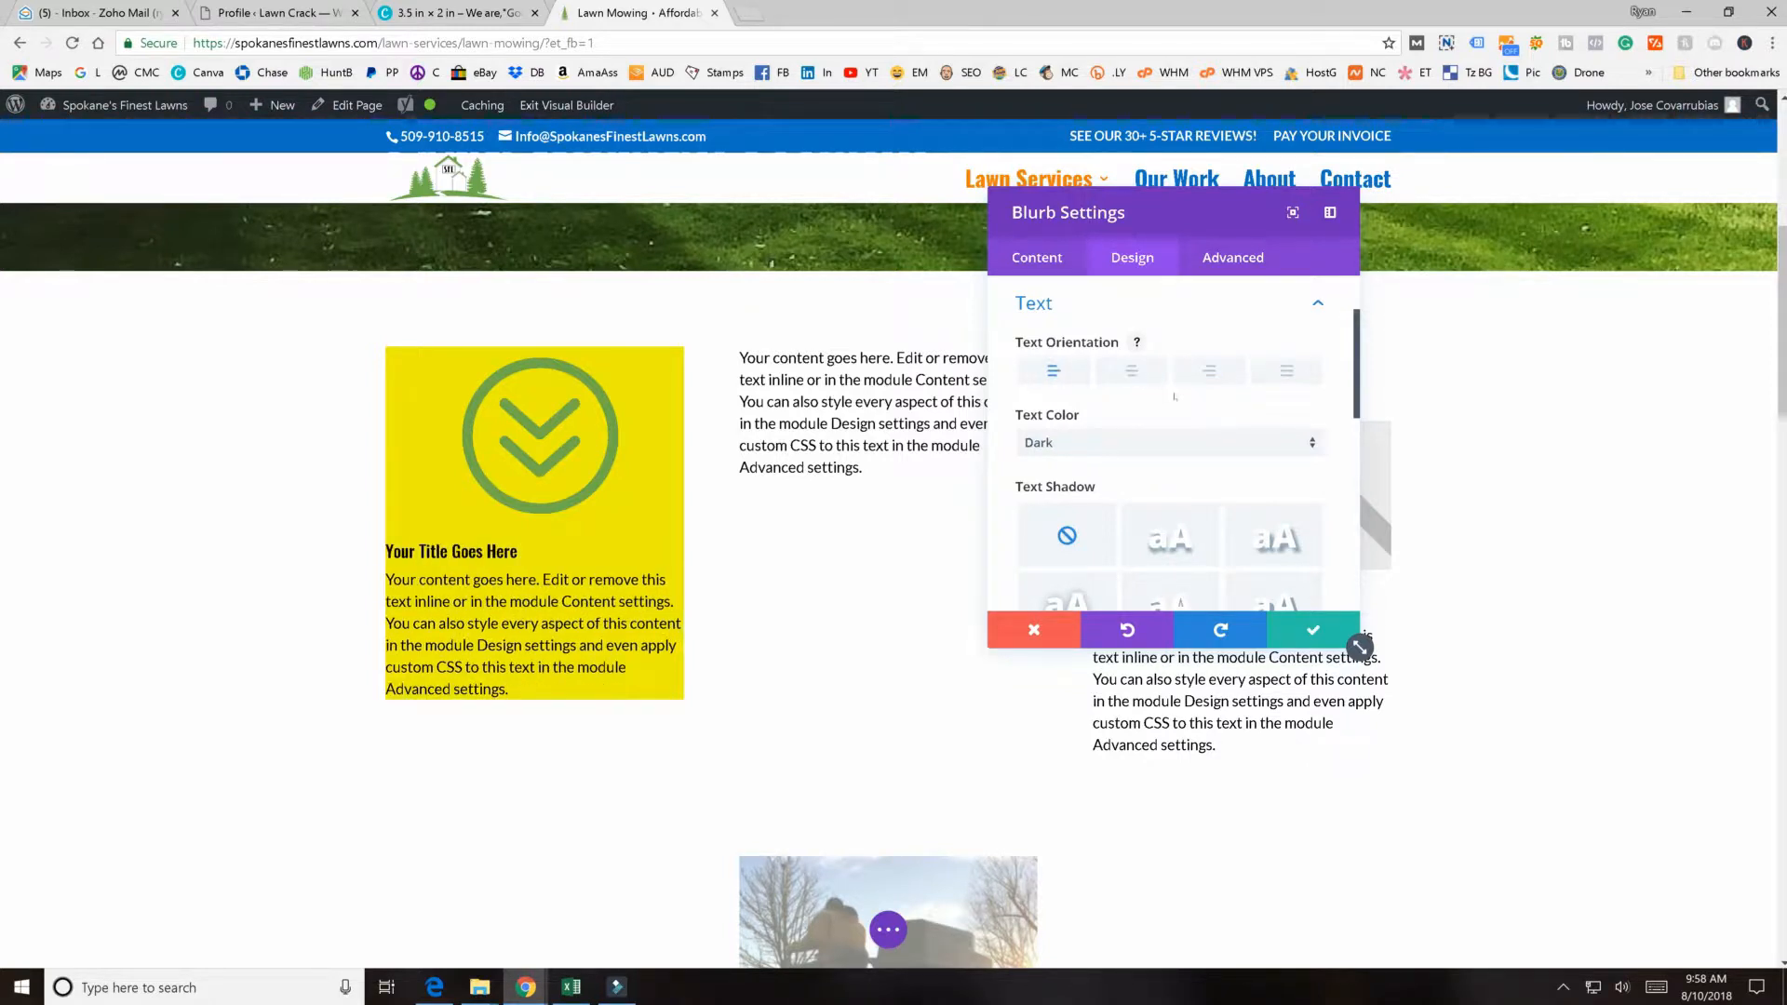
- Try the Light text color on the blurb, and return the text color to Dark
{"action": "left_click", "coordinate": [1111, 440]}
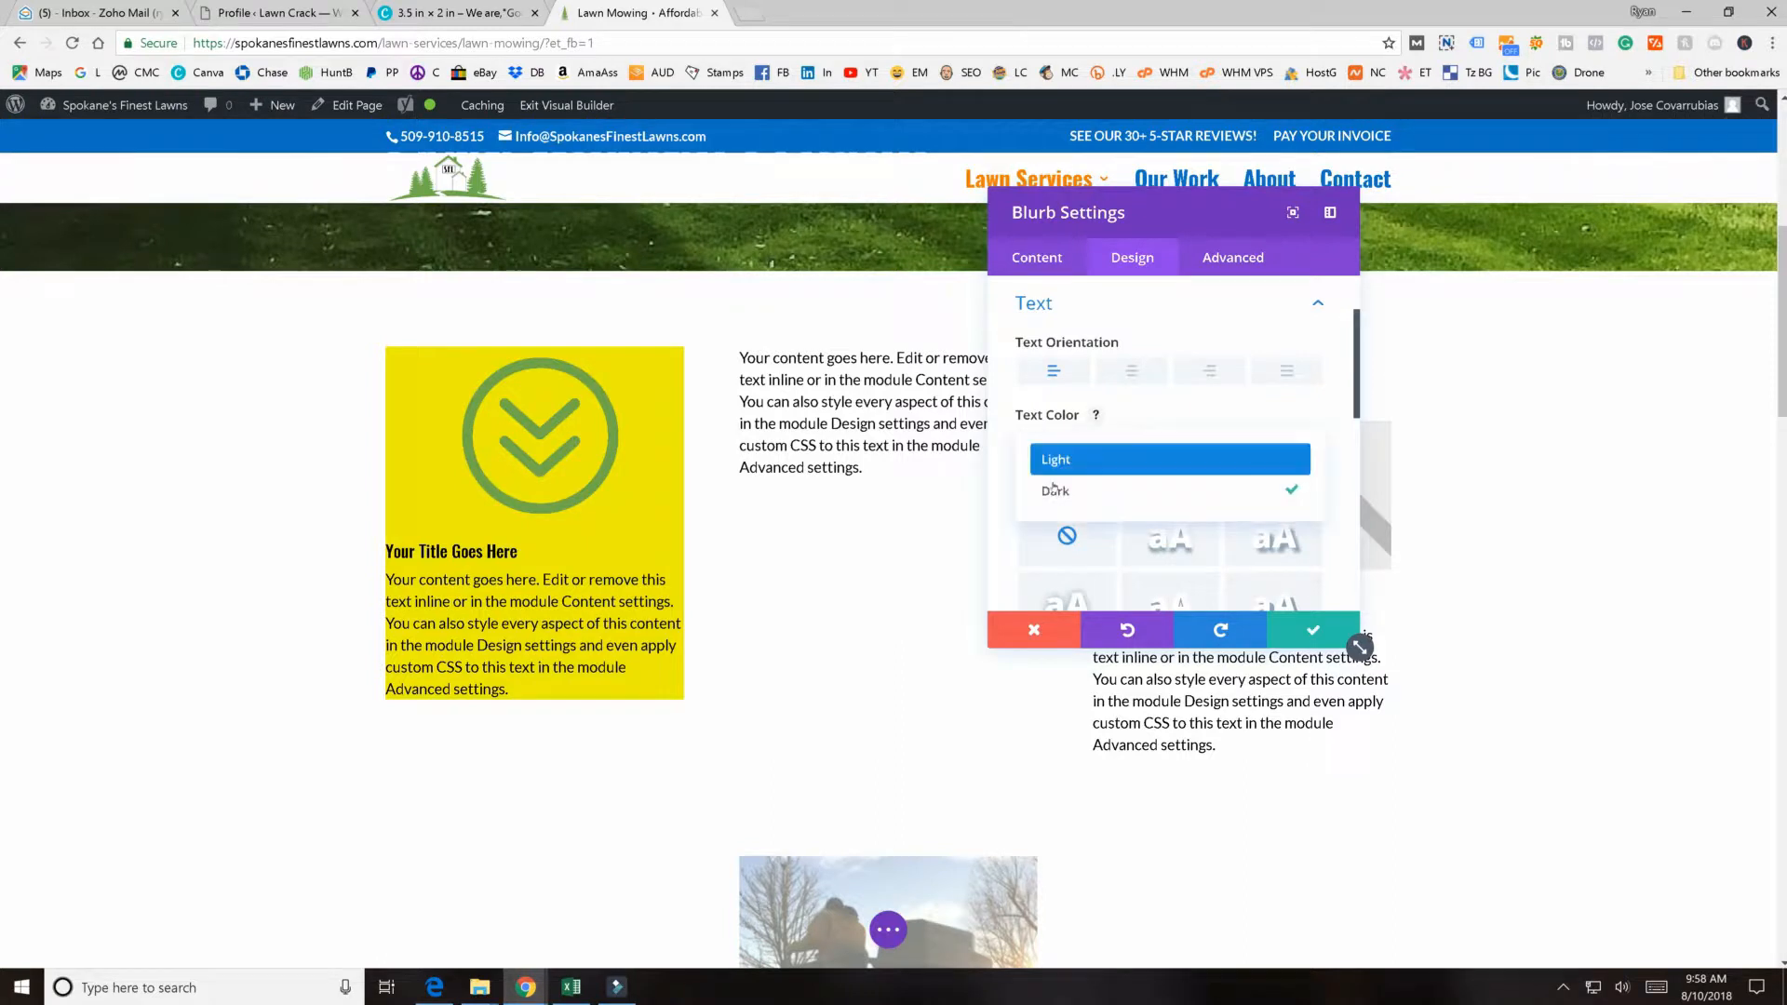
{"action": "left_click", "coordinate": [1073, 456]}
{"action": "left_click", "coordinate": [1076, 439]}
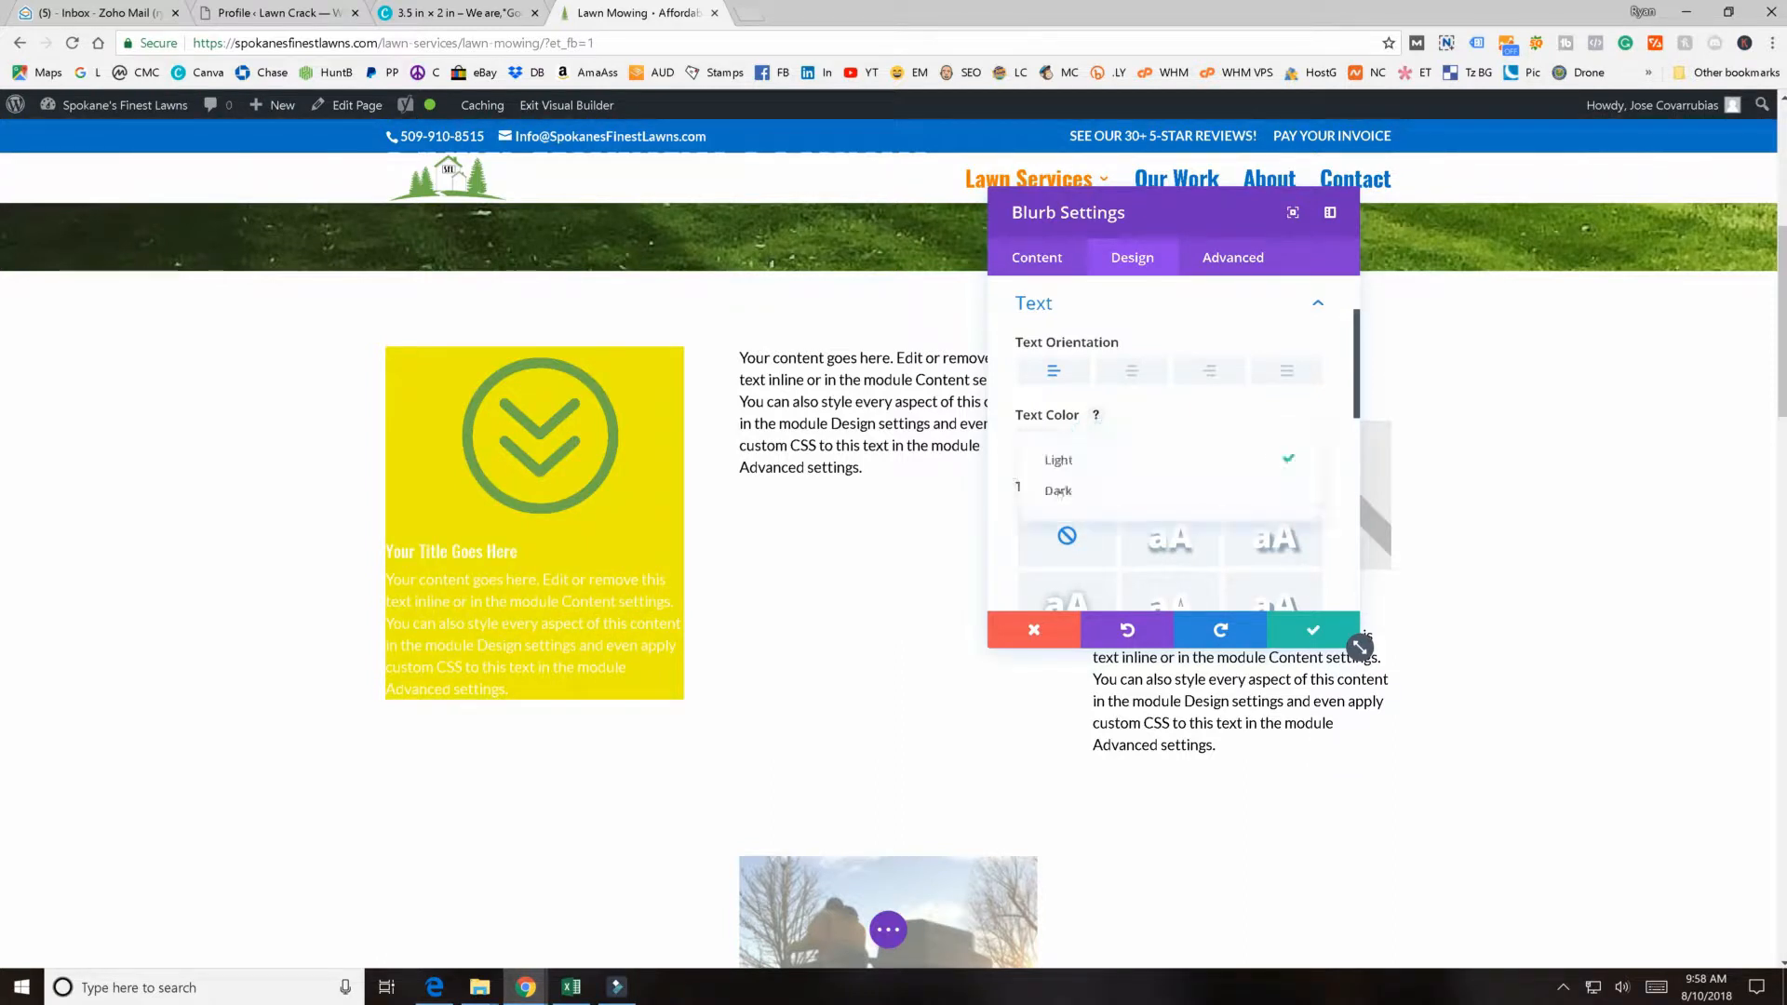
{"action": "left_click", "coordinate": [1079, 488]}
- Try the first text shadow preset on the blurb's text, and set the shadow back to none
{"action": "scroll", "coordinate": [1081, 475], "scroll_direction": "down", "scroll_amount": 2}
{"action": "left_click", "coordinate": [1132, 440]}
{"action": "left_click", "coordinate": [1145, 362]}
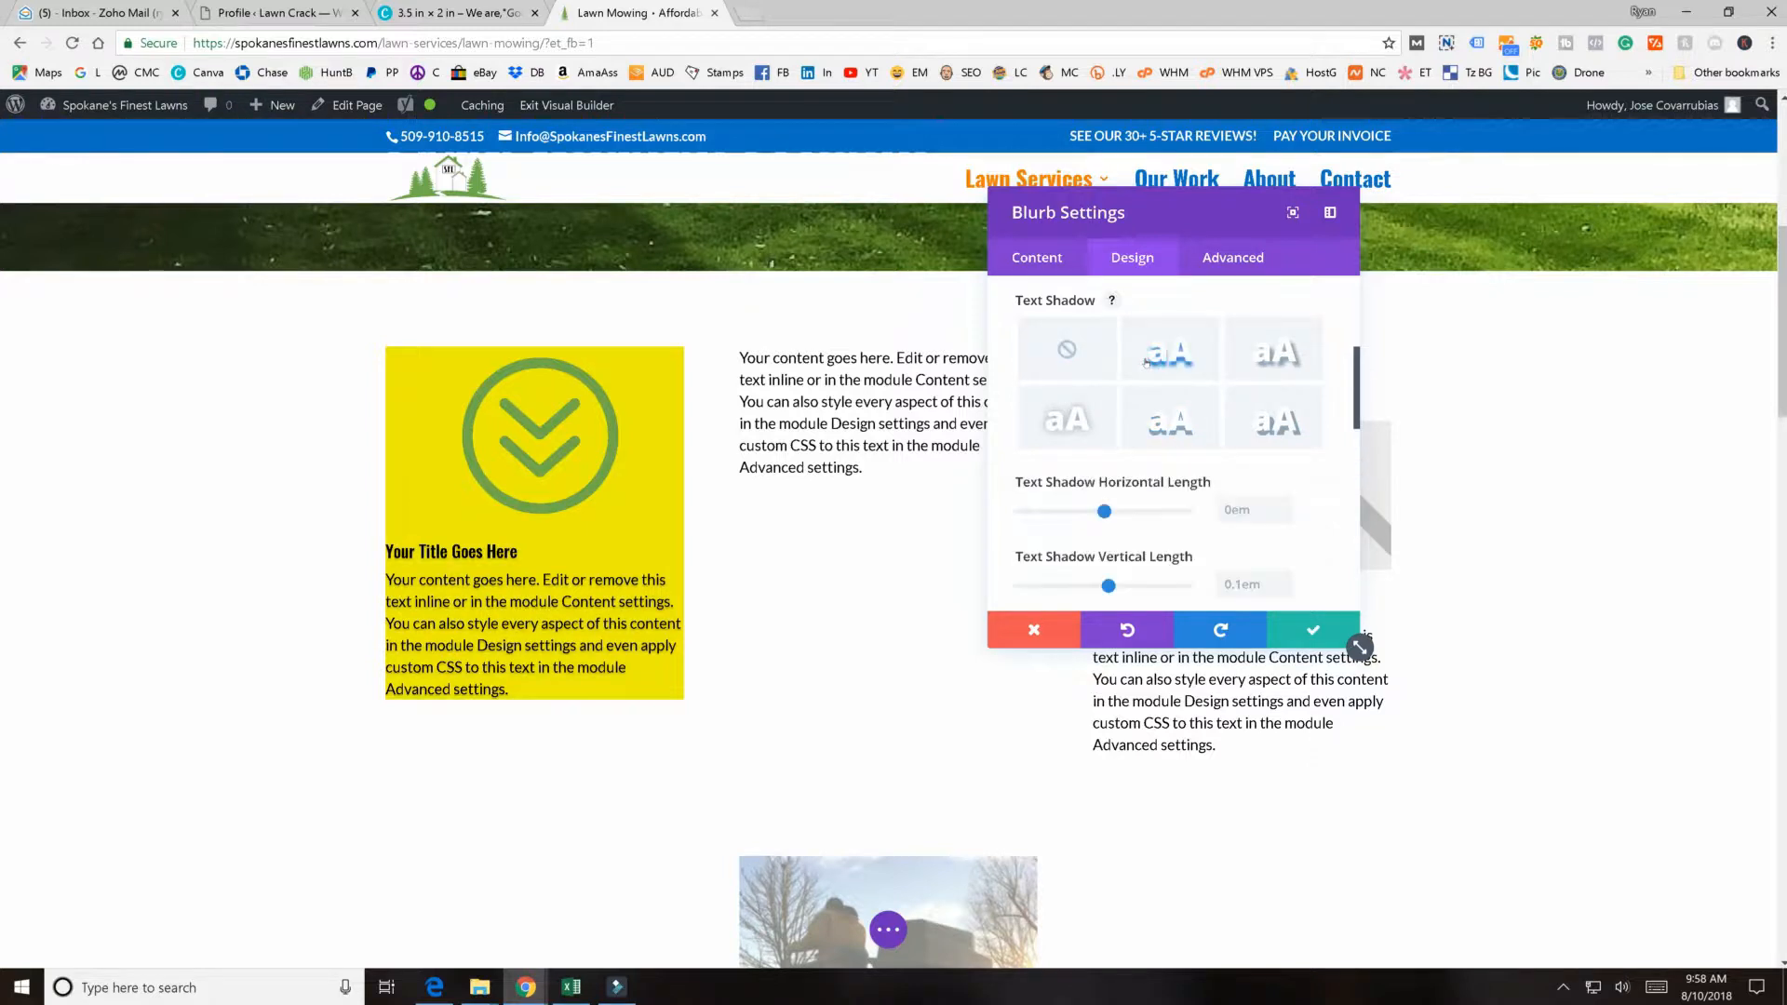
{"action": "left_click", "coordinate": [1061, 351]}
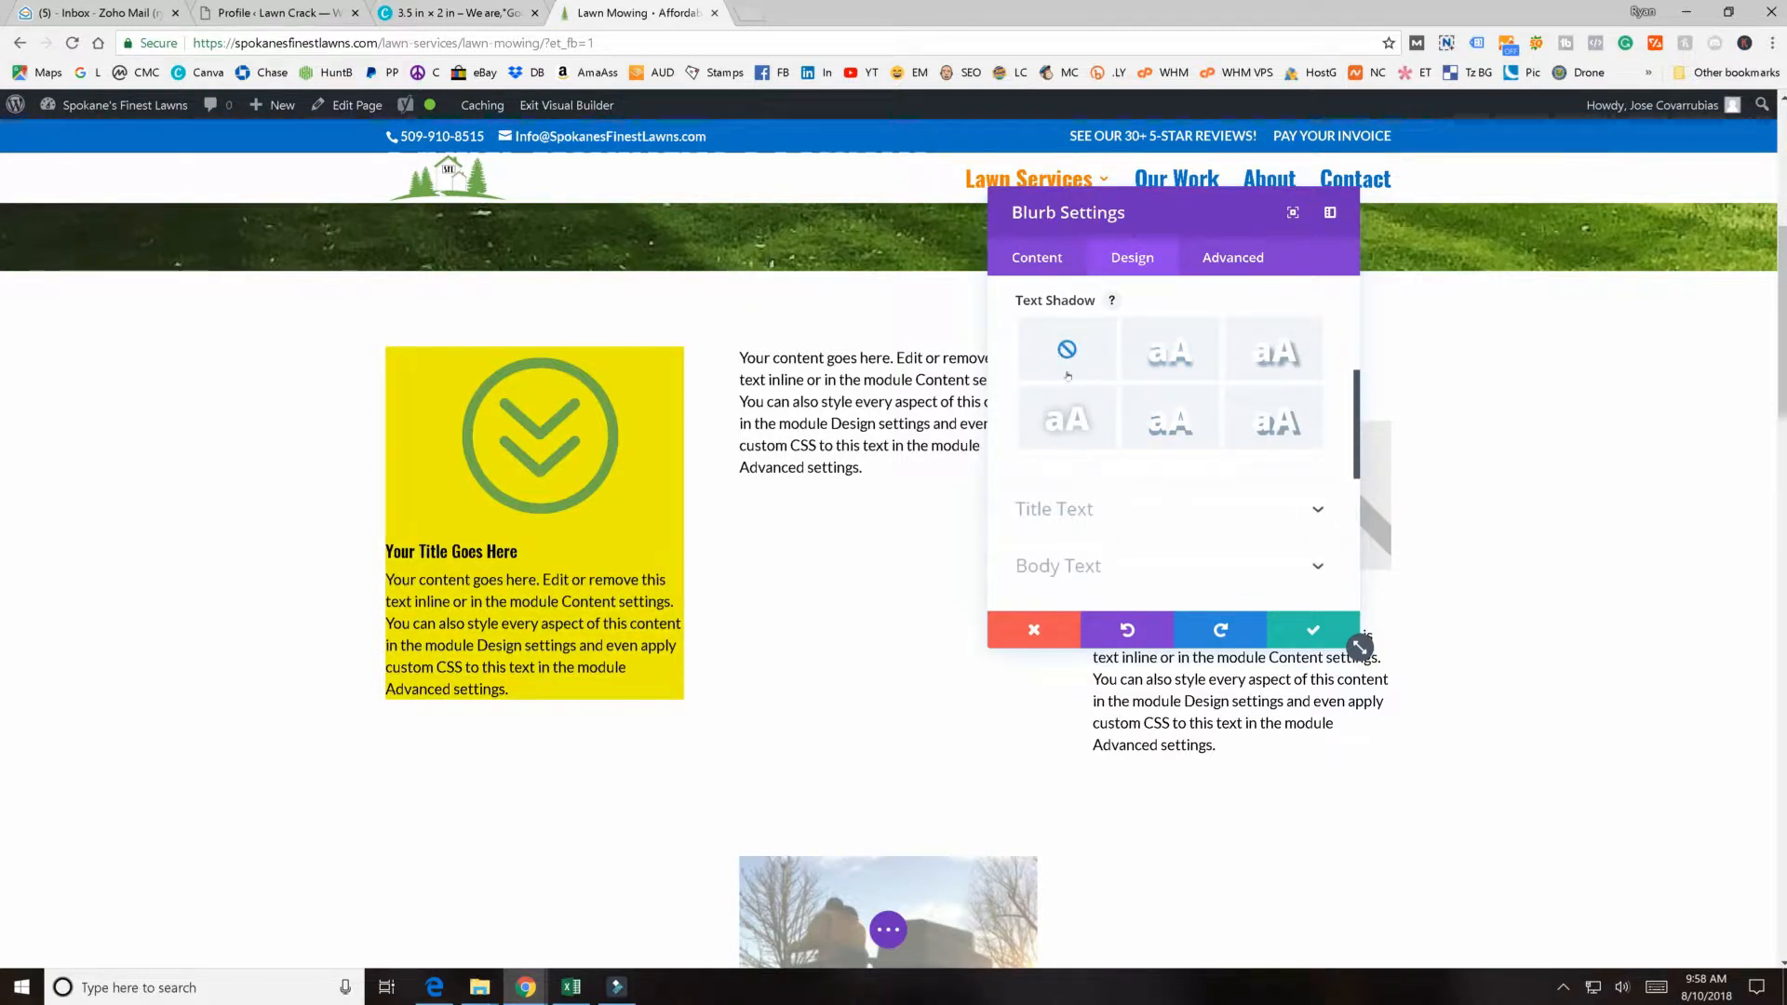
- Try title heading levels H3 and H2 in the blurb's title text design options, and return the level to H4
{"action": "scroll", "coordinate": [1161, 437], "scroll_direction": "down", "scroll_amount": 1}
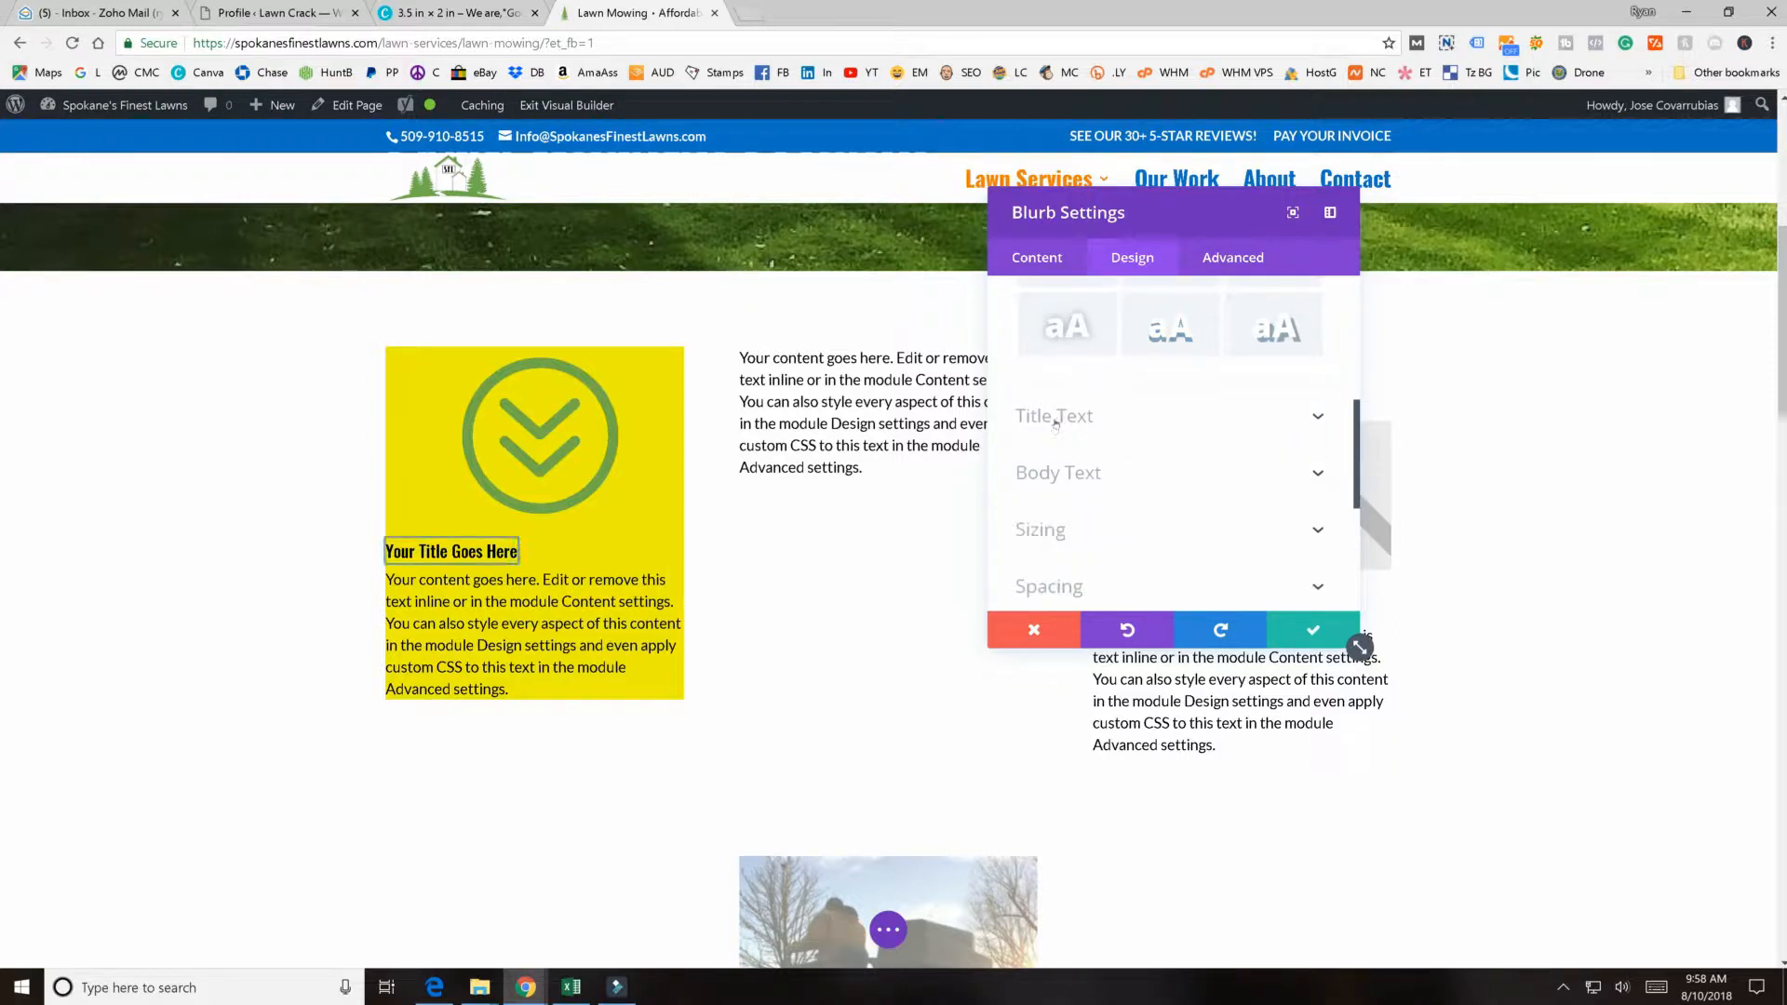
{"action": "left_click", "coordinate": [1147, 426]}
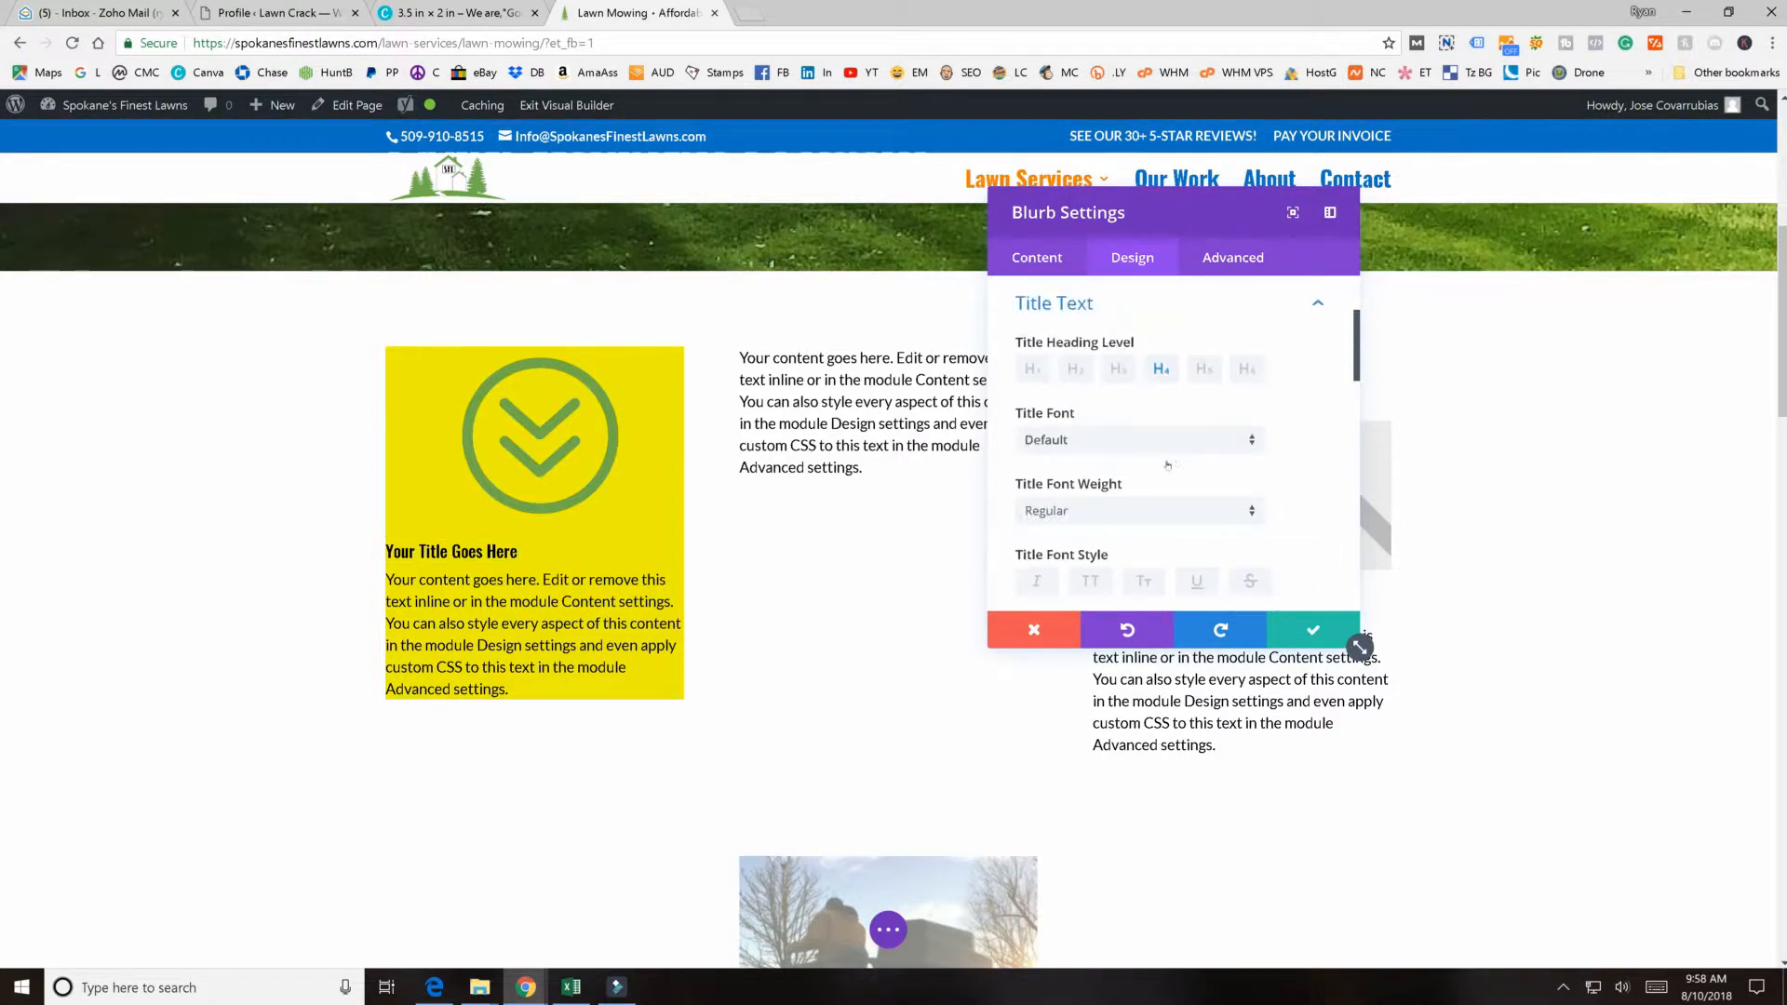
{"action": "scroll", "coordinate": [1107, 410], "scroll_direction": "down", "scroll_amount": 2}
{"action": "scroll", "coordinate": [1027, 361], "scroll_direction": "up", "scroll_amount": 2}
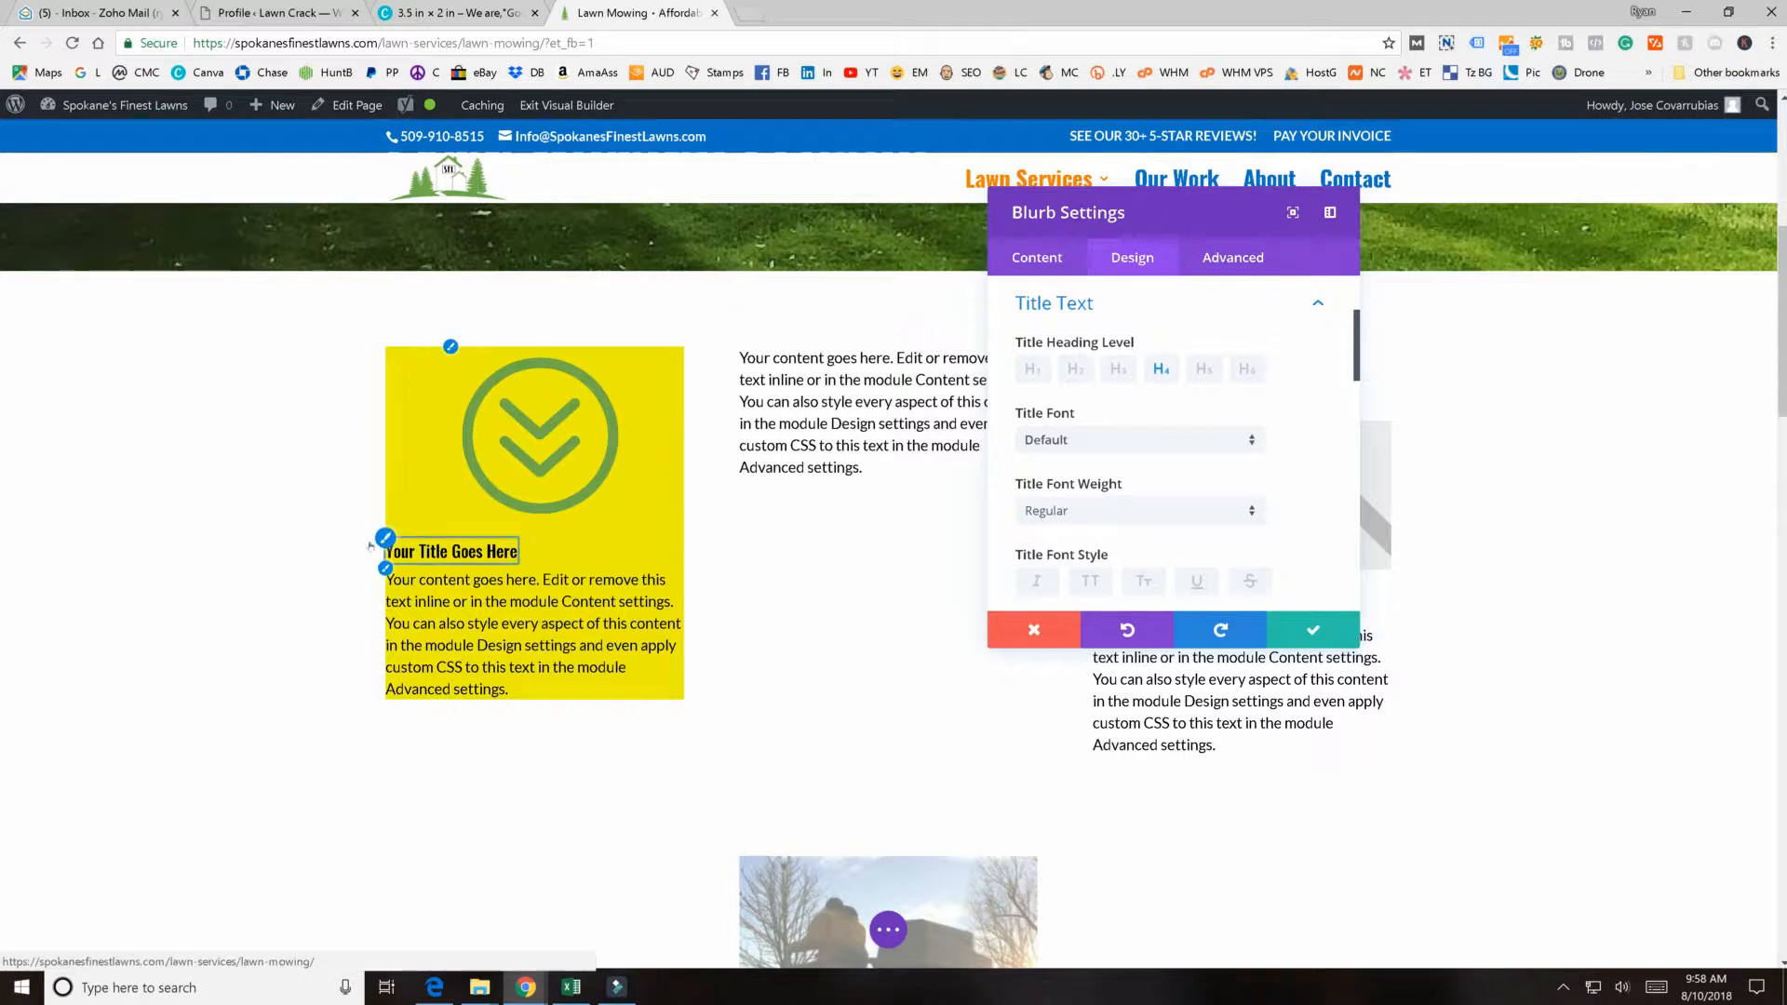
{"action": "left_click", "coordinate": [1118, 369]}
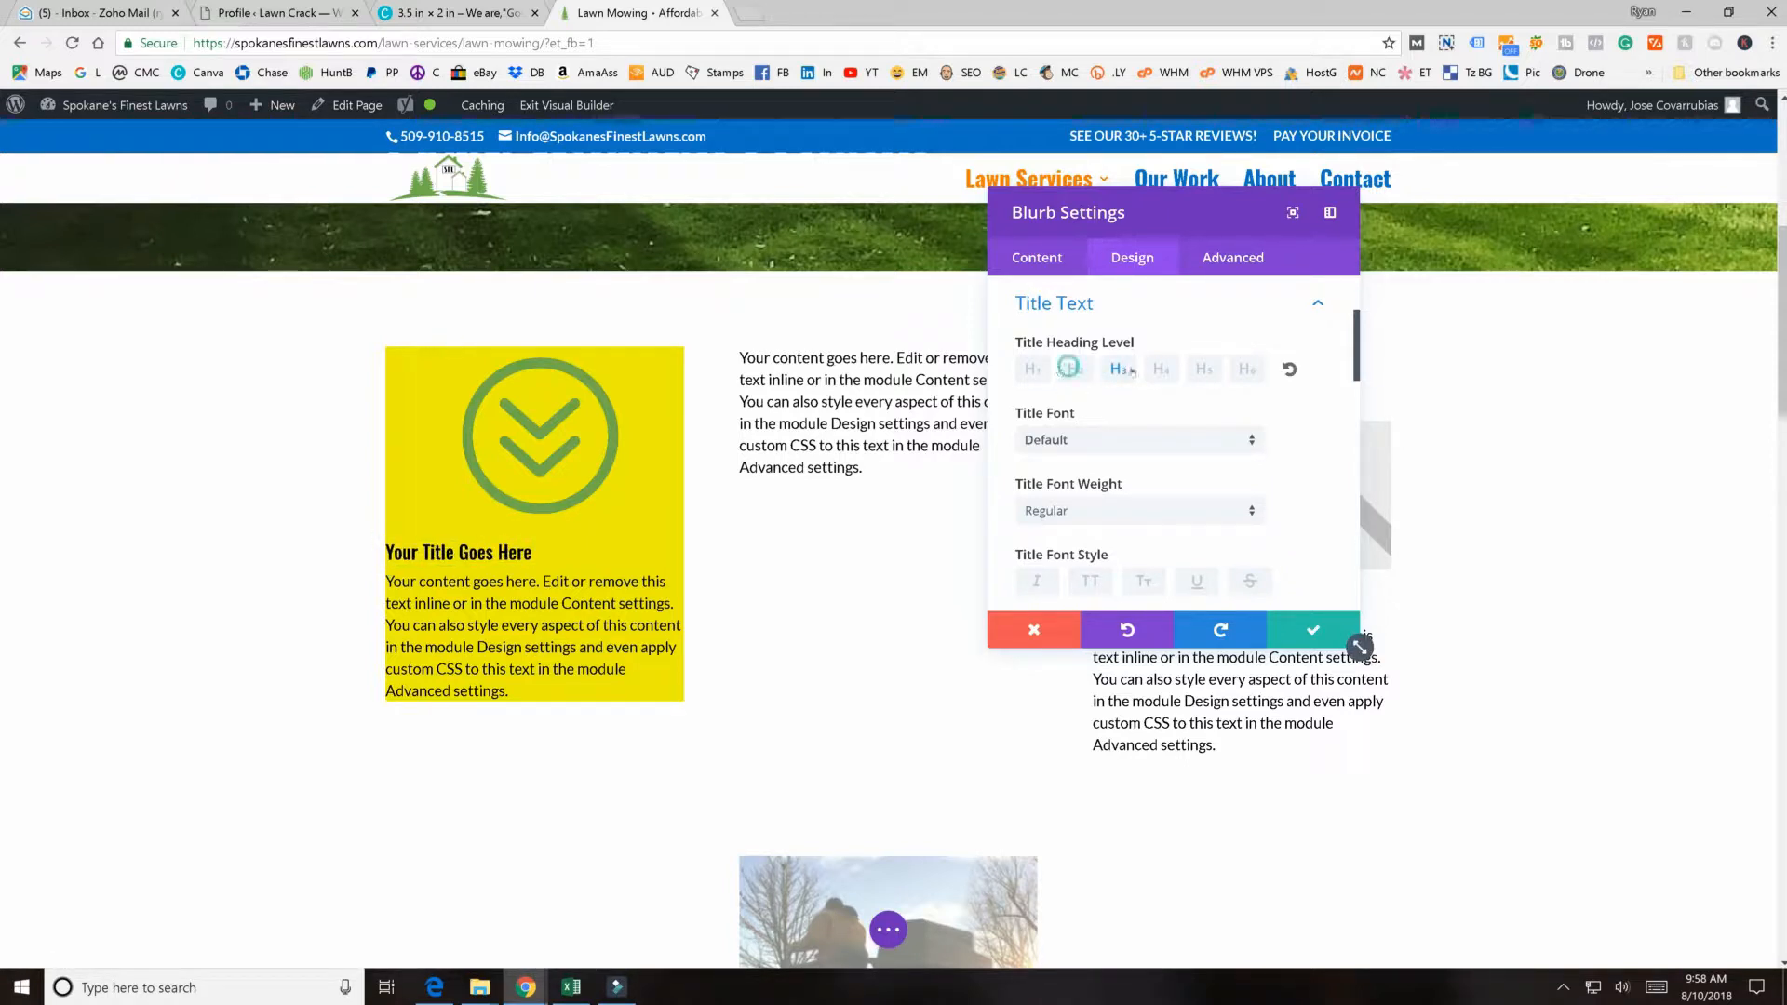
{"action": "left_click", "coordinate": [1075, 368]}
{"action": "left_click", "coordinate": [1161, 369]}
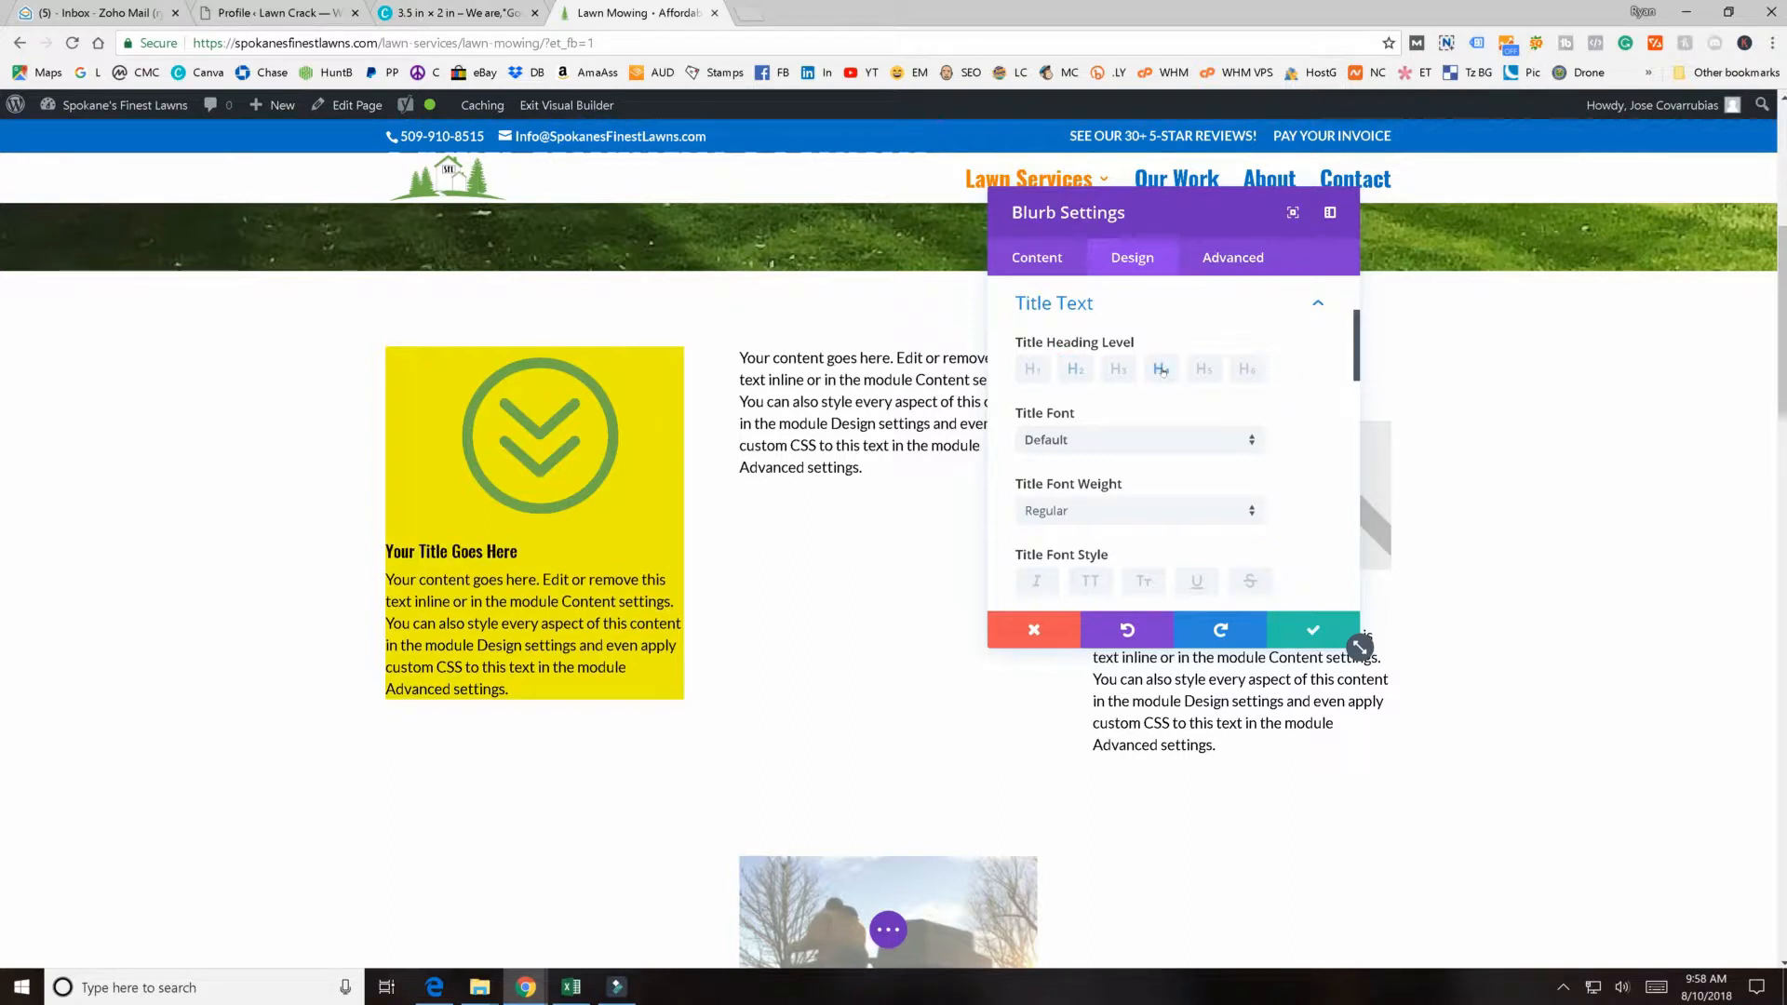
- Try a Semi Bold title weight, then set the blurb's title heading level to H3 and its font weight to Ultra Bold
{"action": "left_click", "coordinate": [1095, 507]}
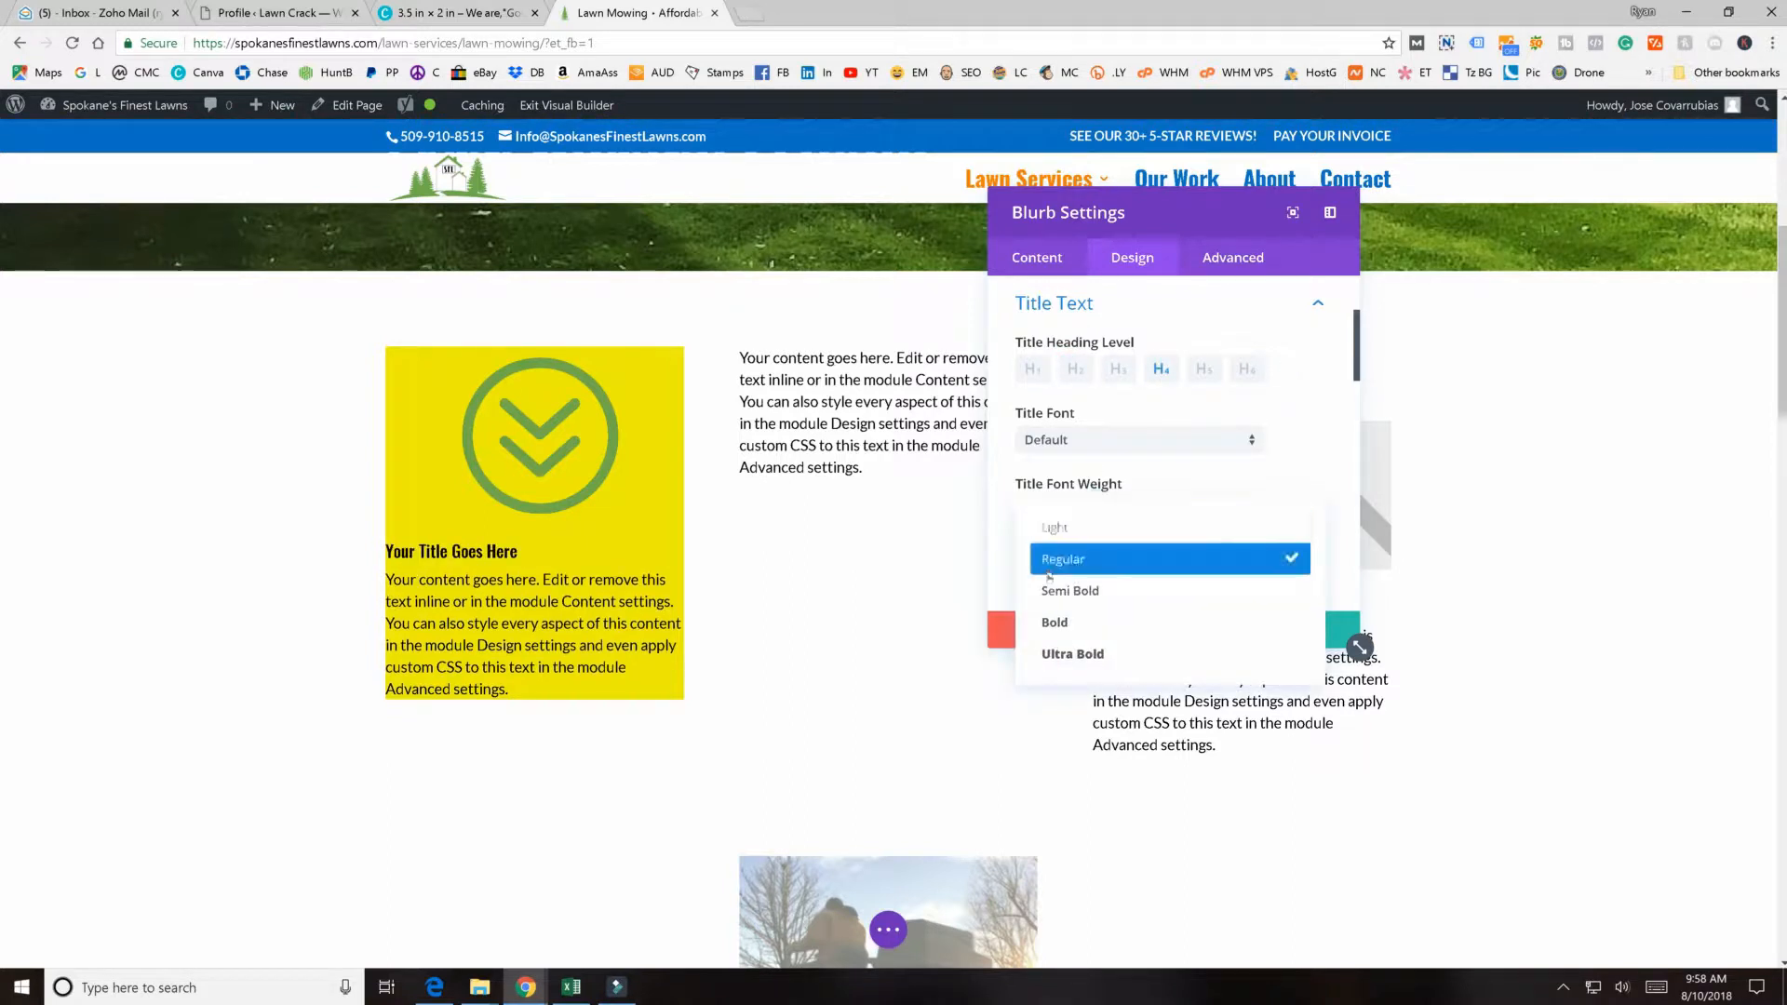
{"action": "left_click", "coordinate": [1061, 589]}
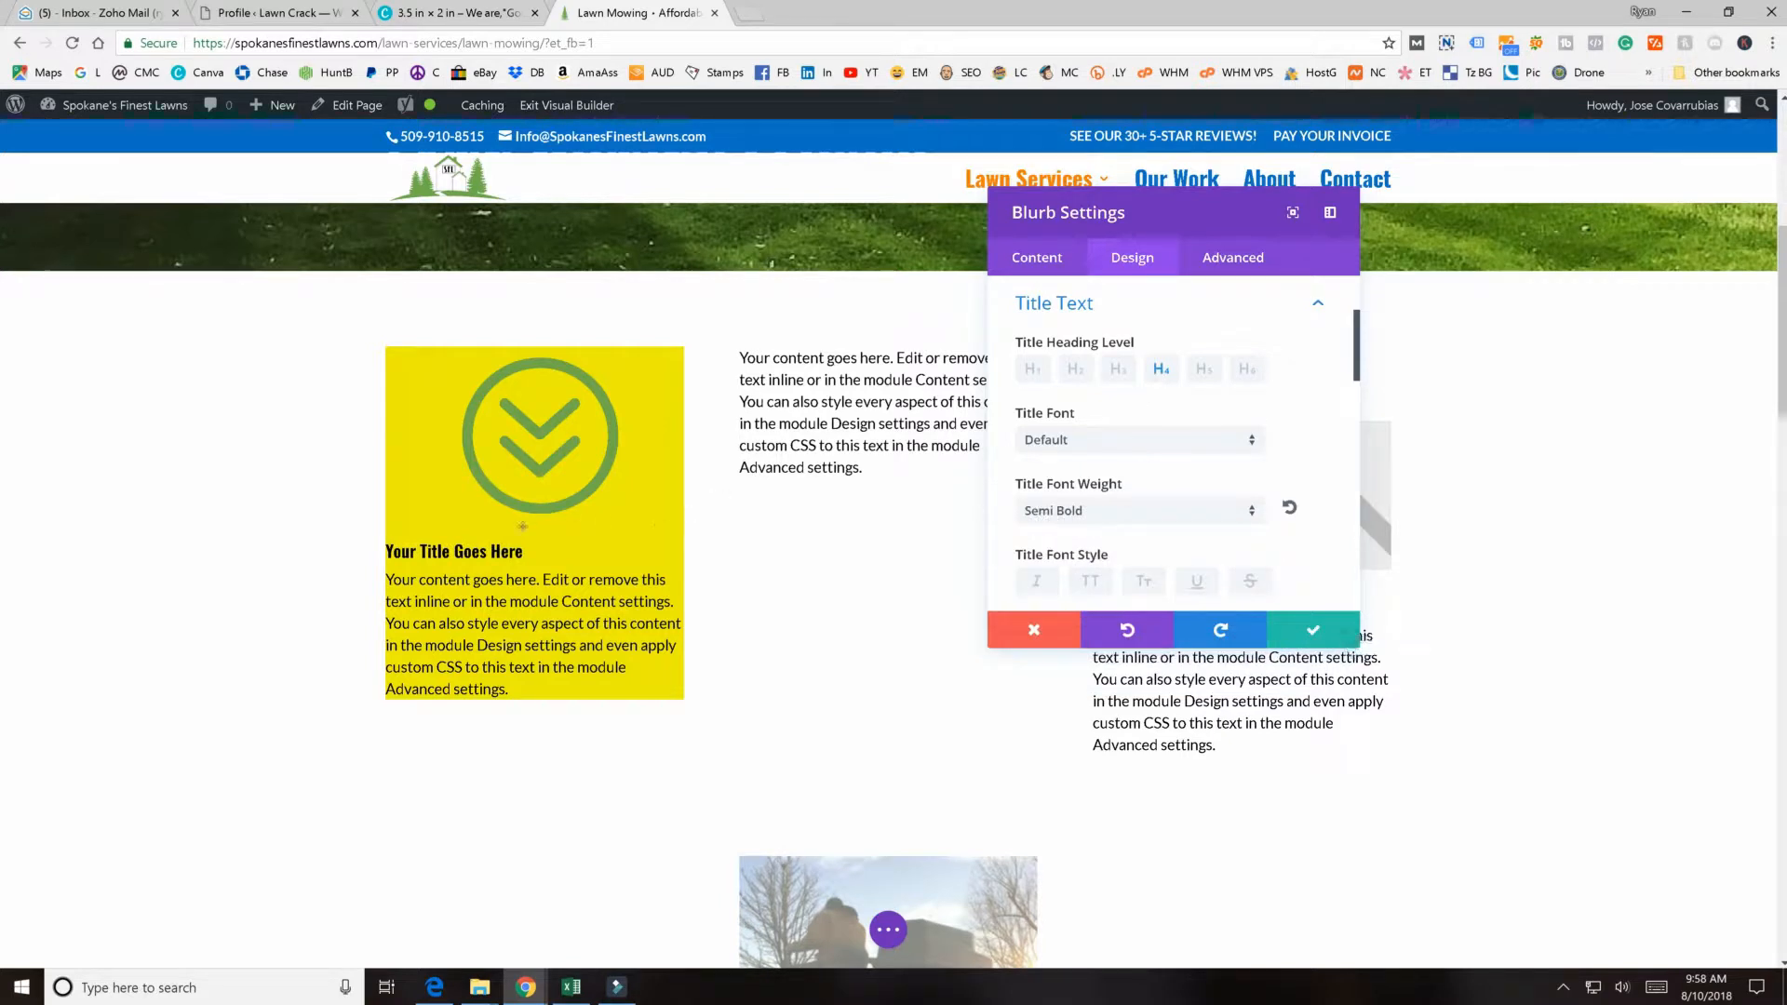
{"action": "left_click", "coordinate": [1118, 368]}
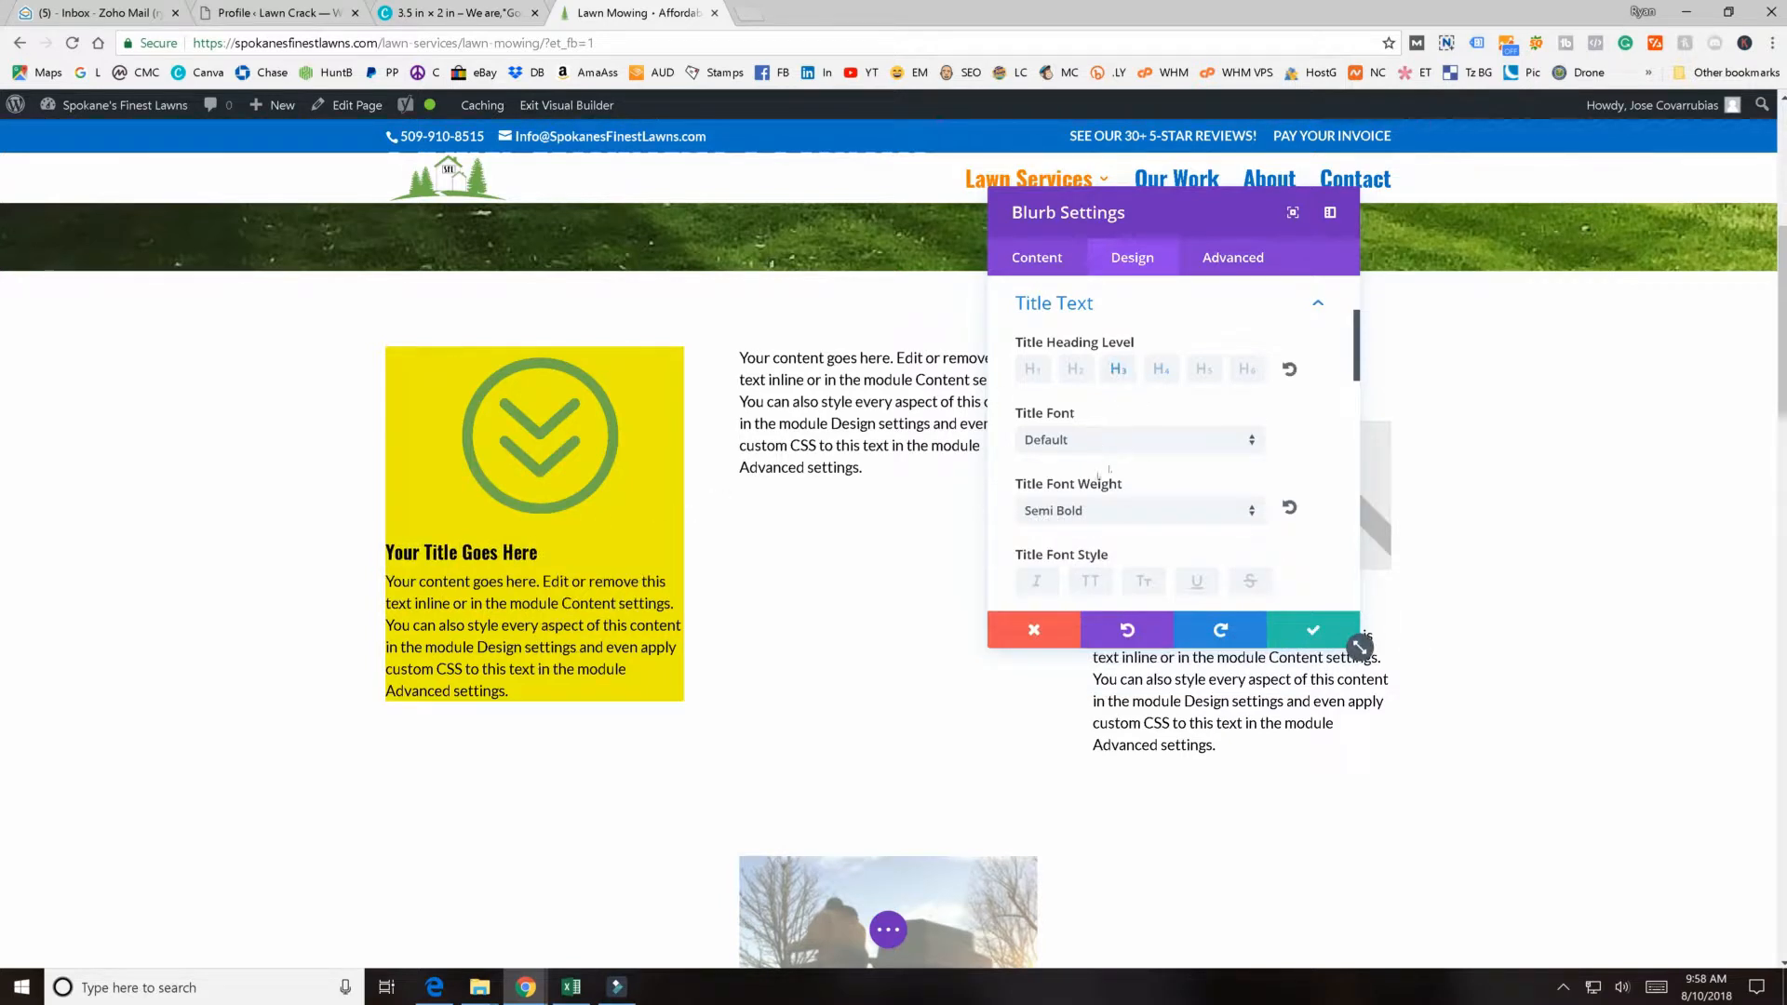
{"action": "left_click", "coordinate": [1077, 511]}
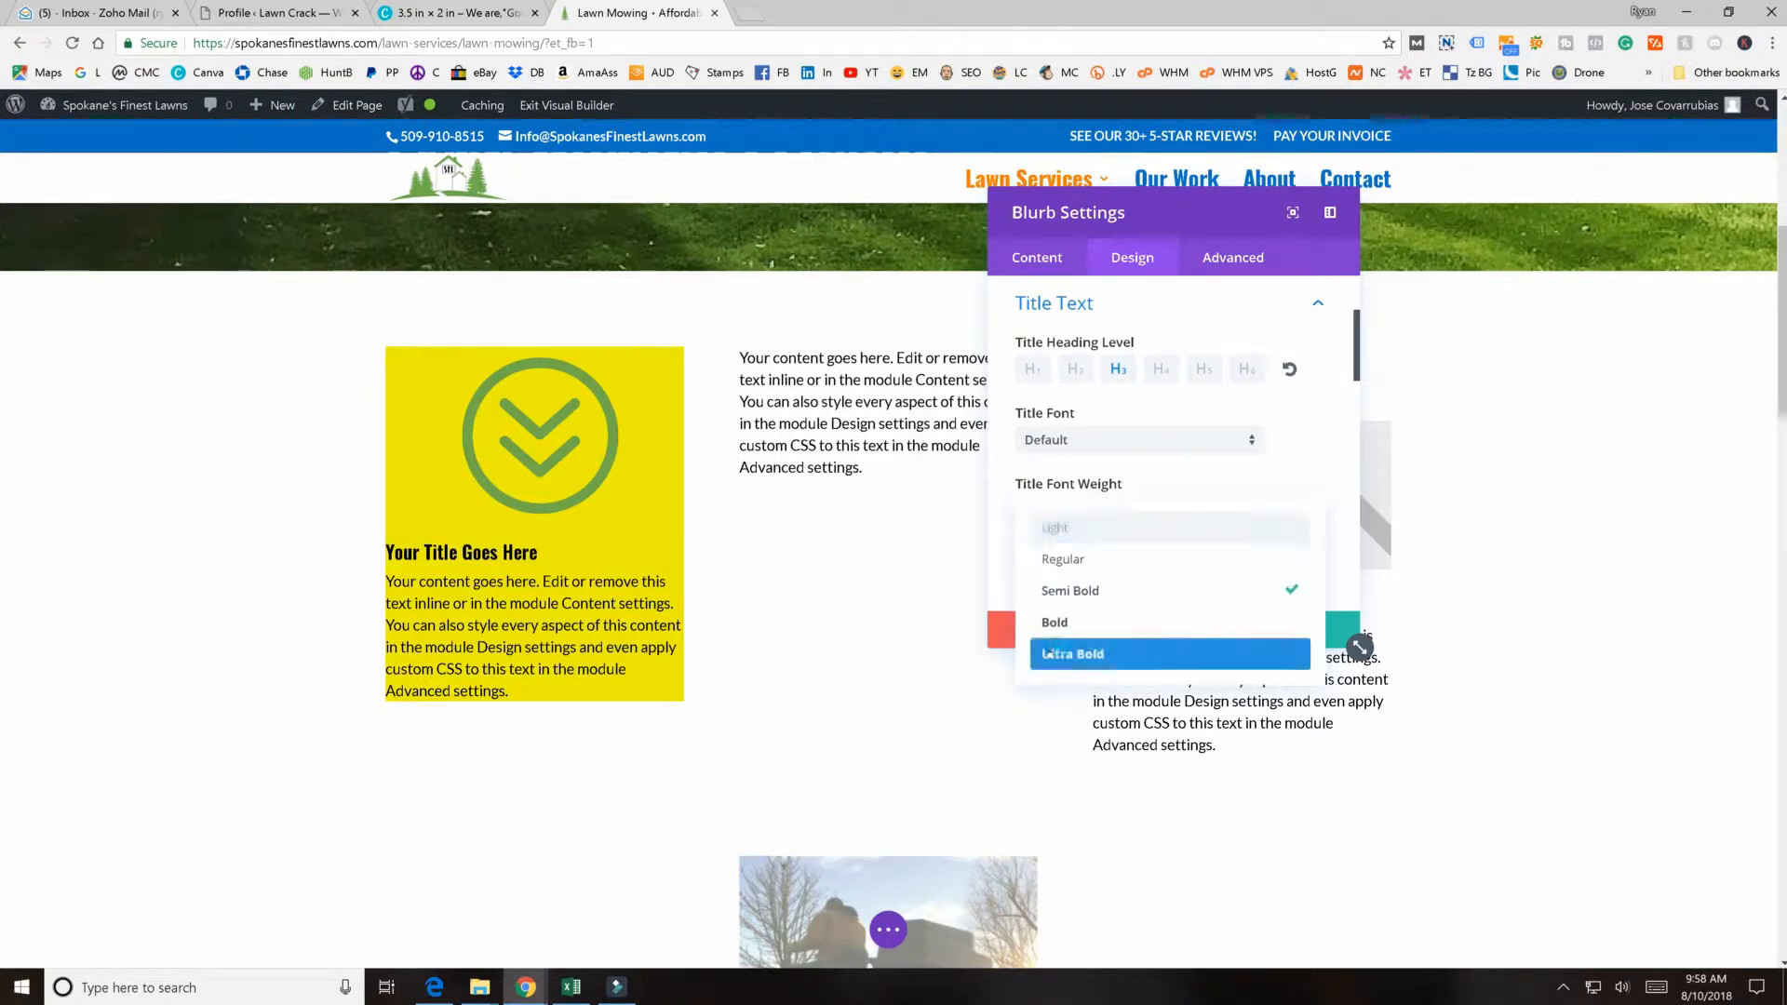
{"action": "left_click", "coordinate": [1052, 650]}
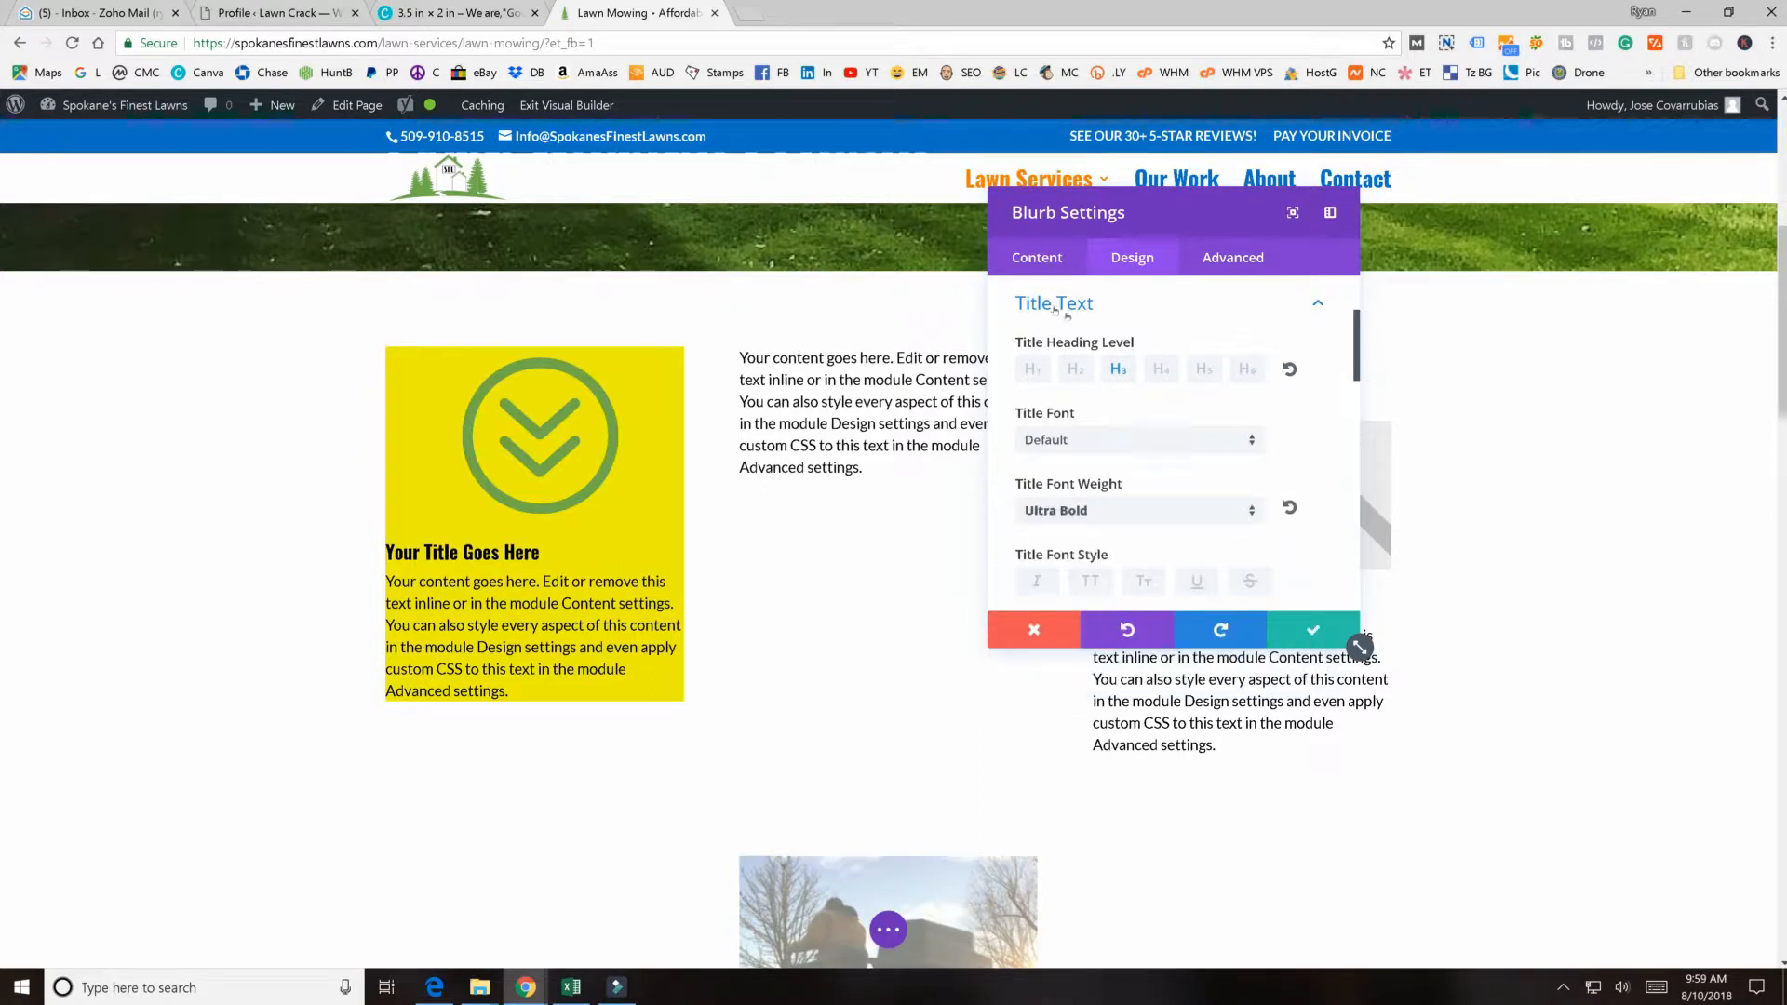
- Examine the blurb's title field in the content text options and read its help description
{"action": "scroll", "coordinate": [1075, 323], "scroll_direction": "up", "scroll_amount": 2}
{"action": "left_click", "coordinate": [1019, 256]}
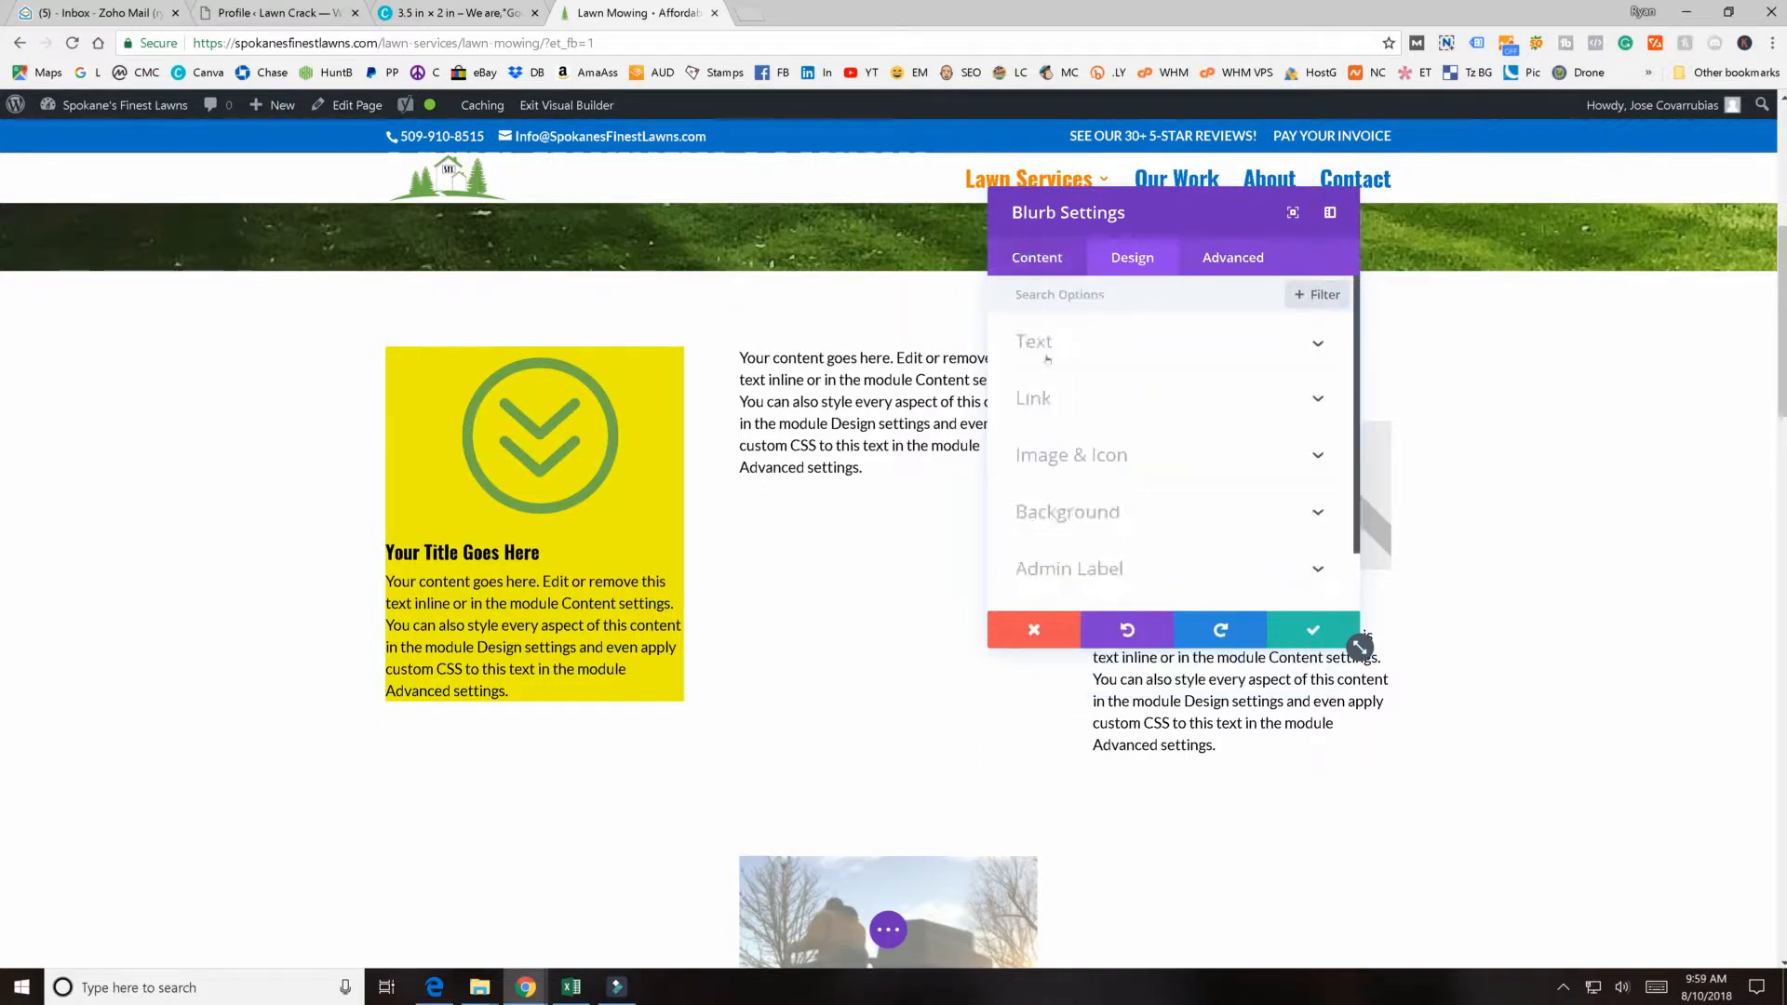
{"action": "left_click", "coordinate": [1029, 335]}
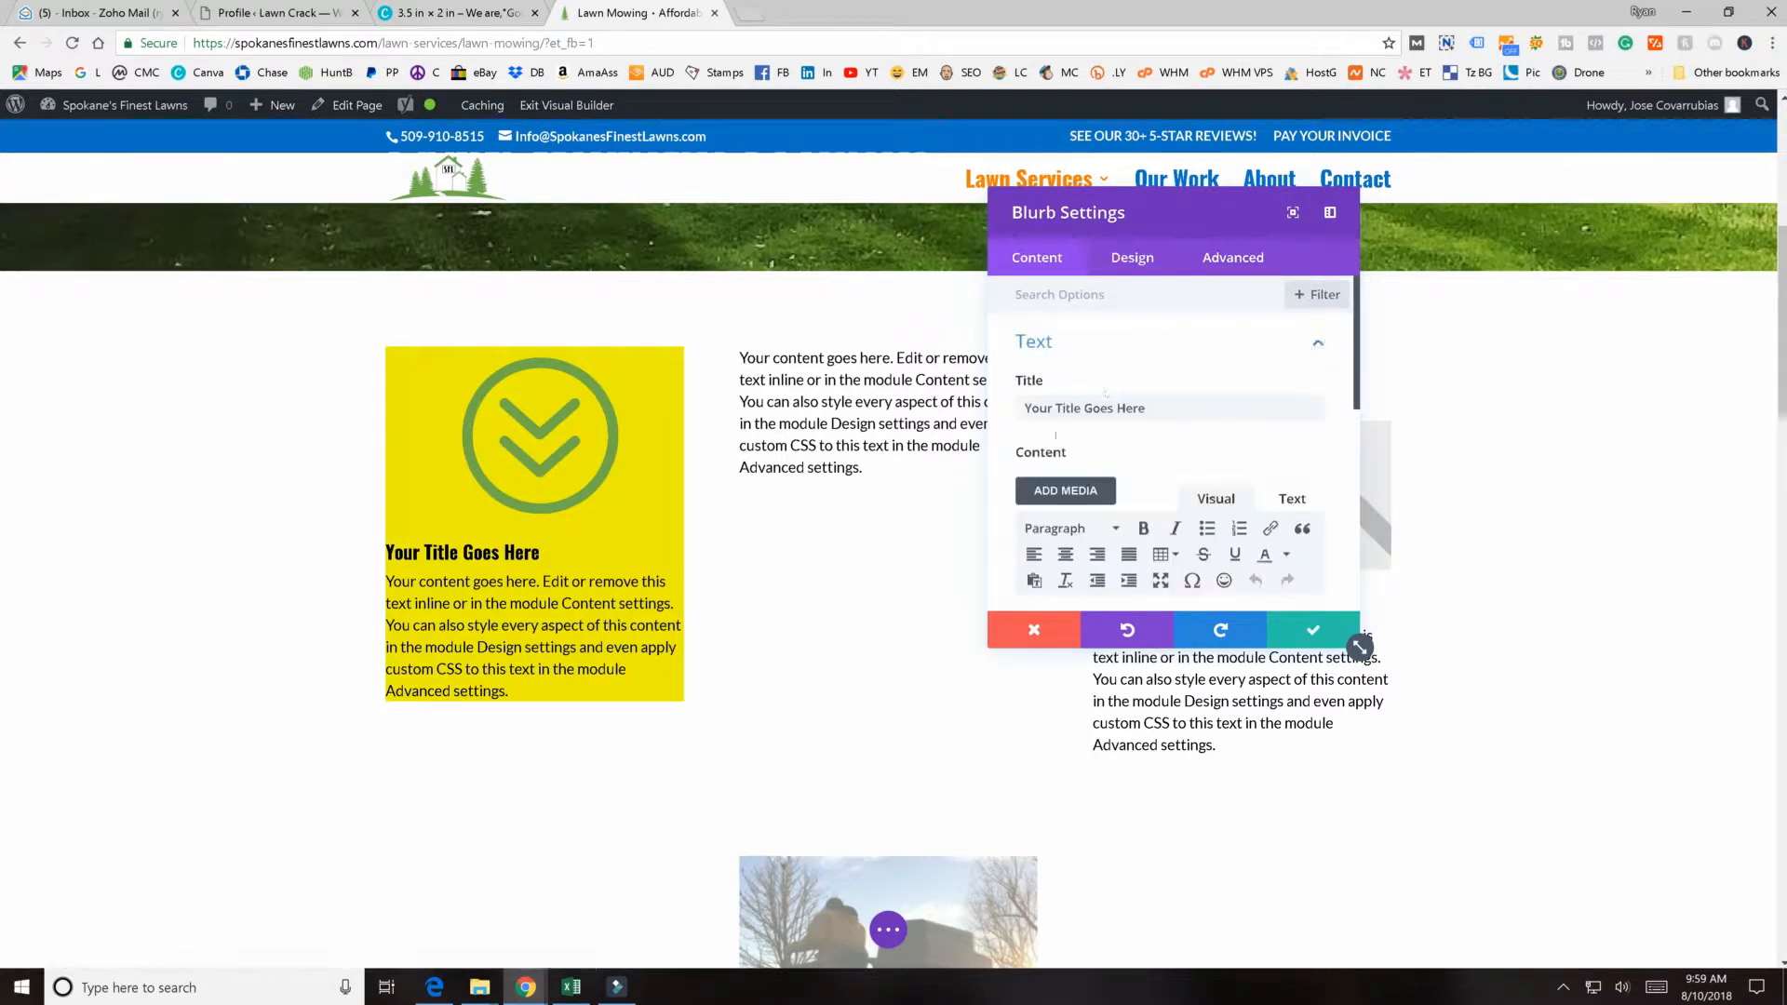
{"action": "left_click", "coordinate": [1052, 407]}
{"action": "left_click", "coordinate": [1058, 381]}
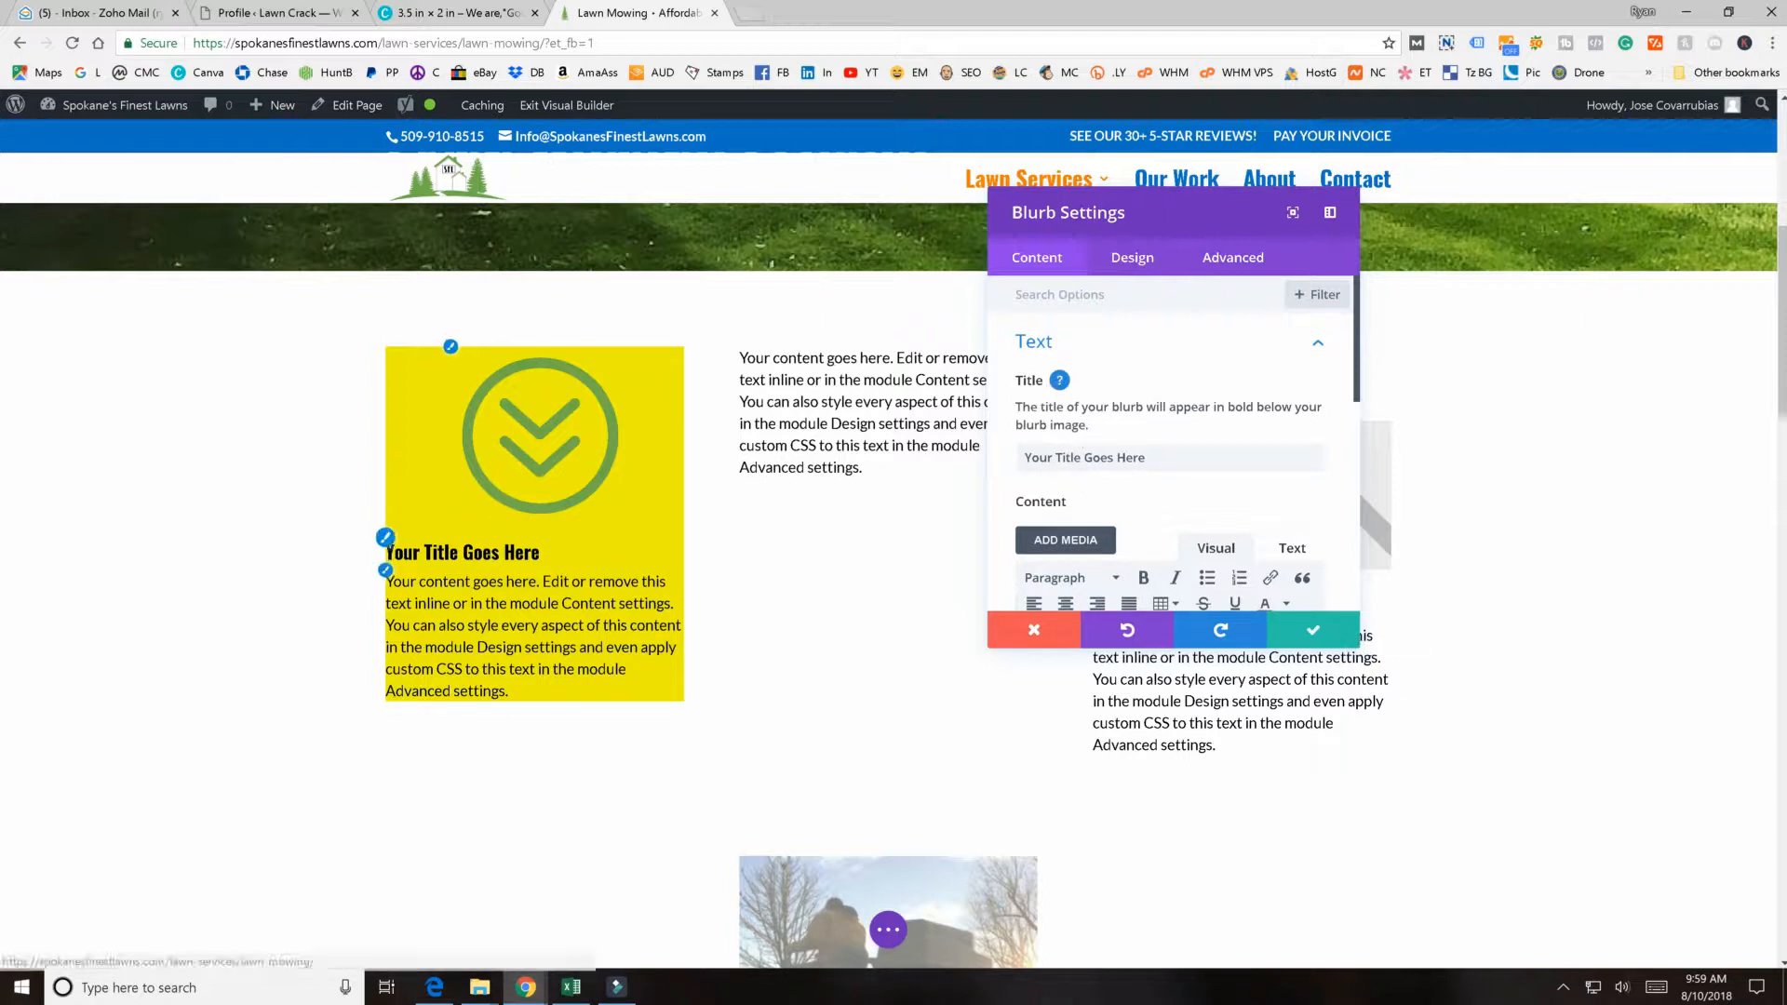
- Reopen the title text design options, compare heading levels H2, H1 and H3, and set the blurb's title to H1
{"action": "left_click", "coordinate": [385, 538]}
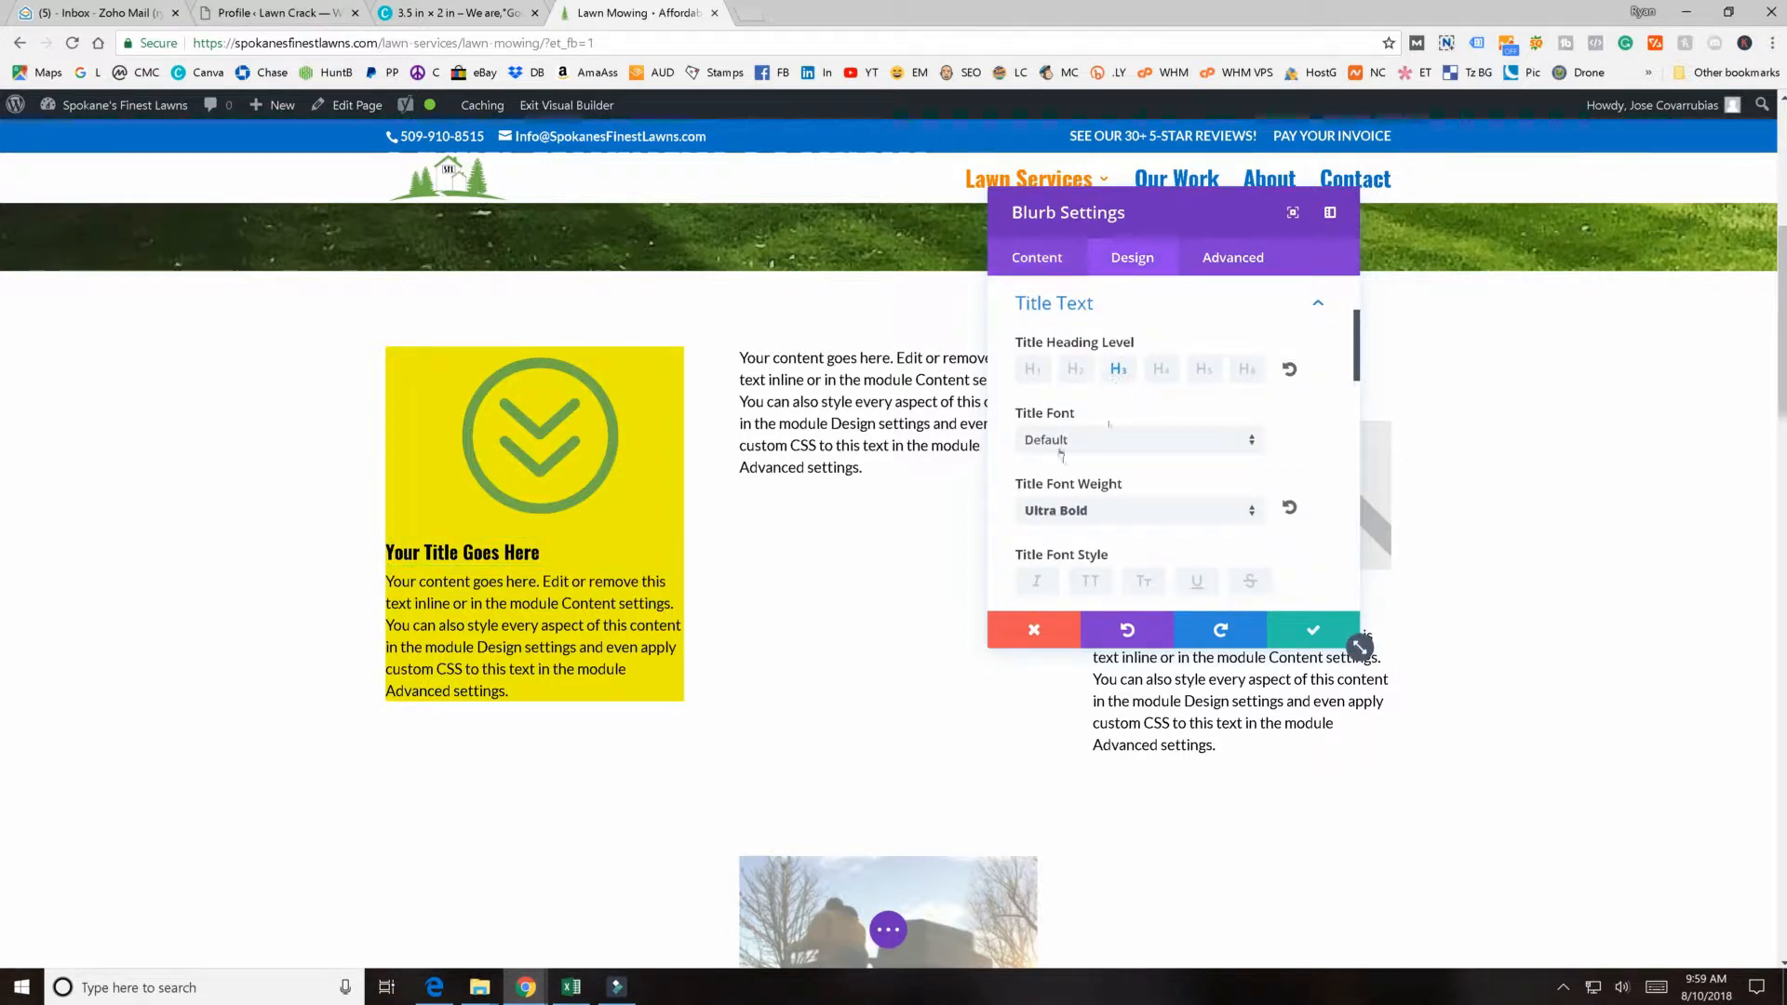
{"action": "left_click", "coordinate": [1074, 369]}
{"action": "left_click", "coordinate": [1028, 373]}
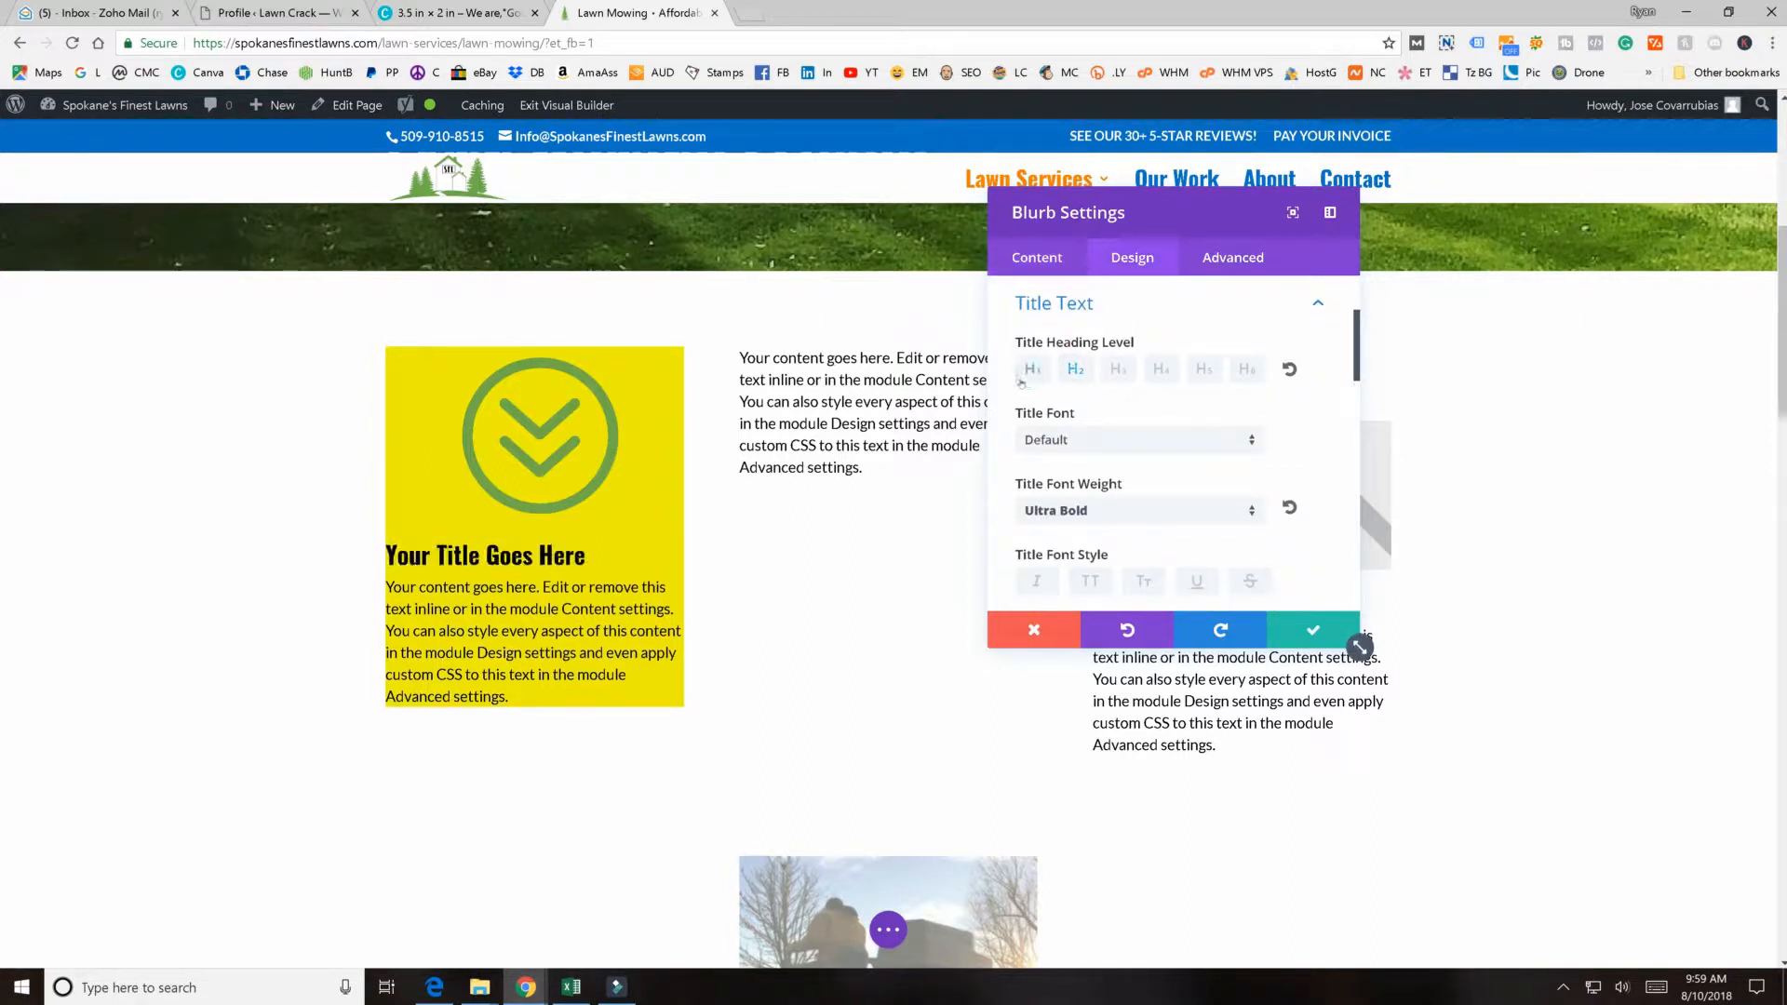
{"action": "left_click", "coordinate": [1158, 370]}
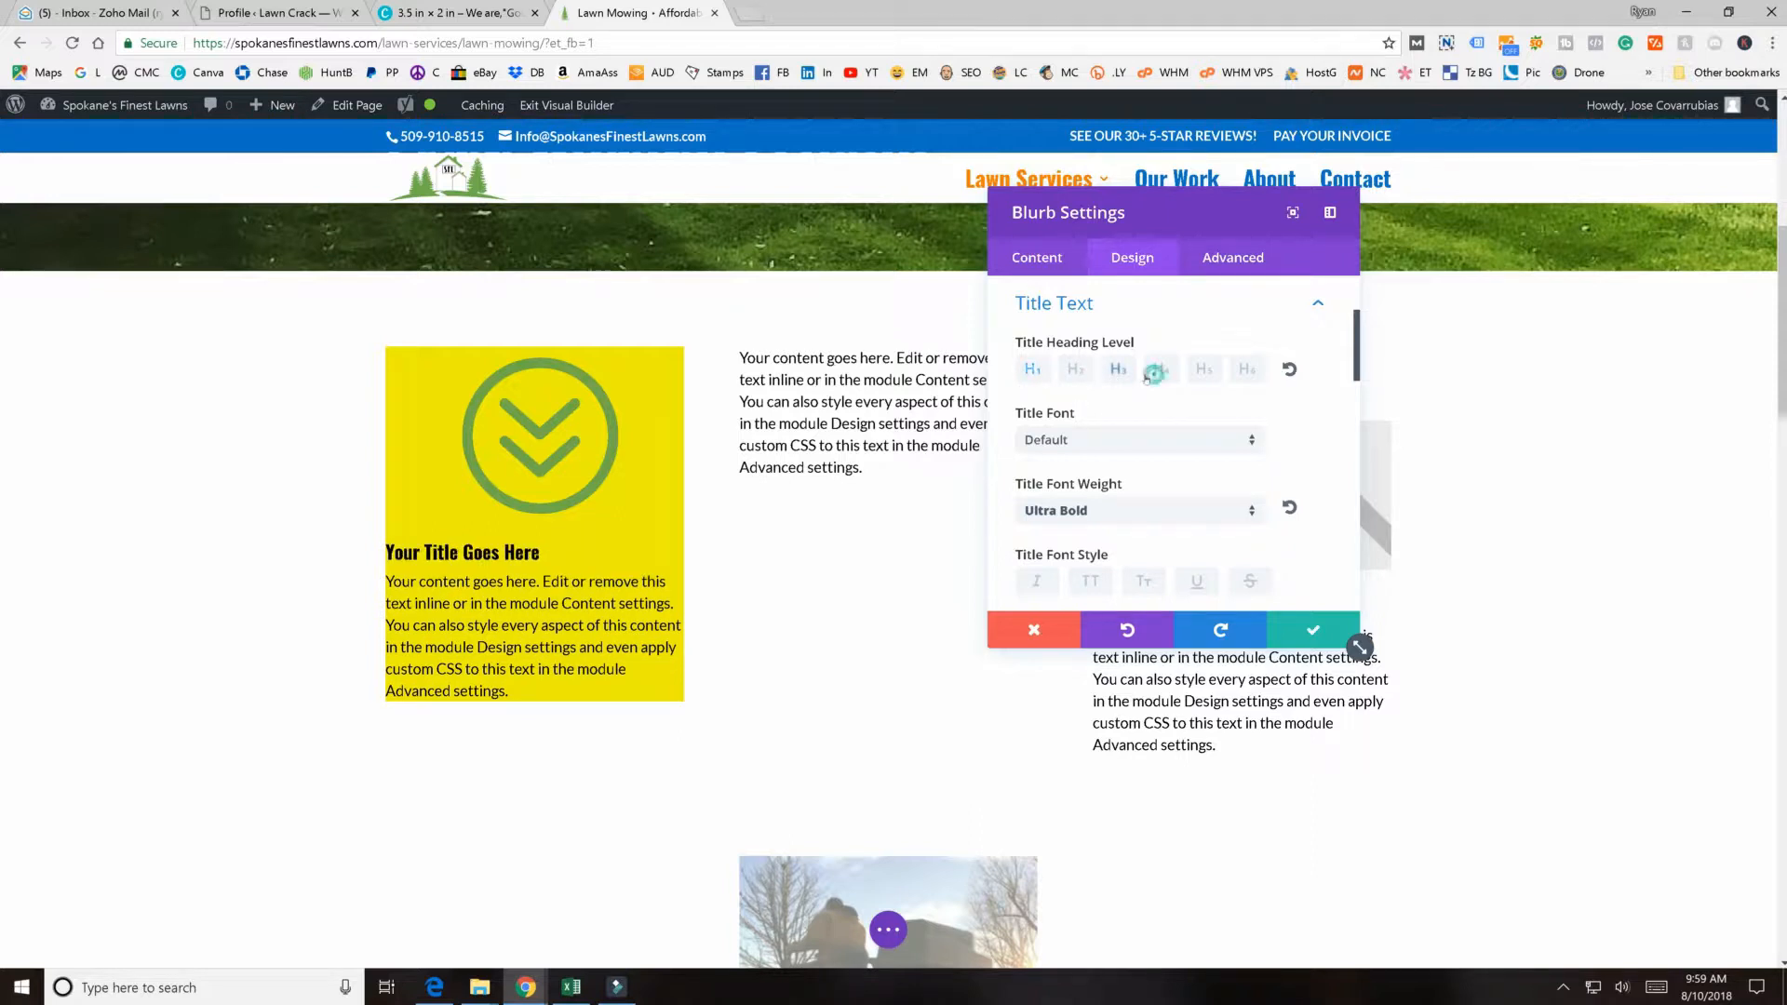
{"action": "left_click", "coordinate": [1034, 370]}
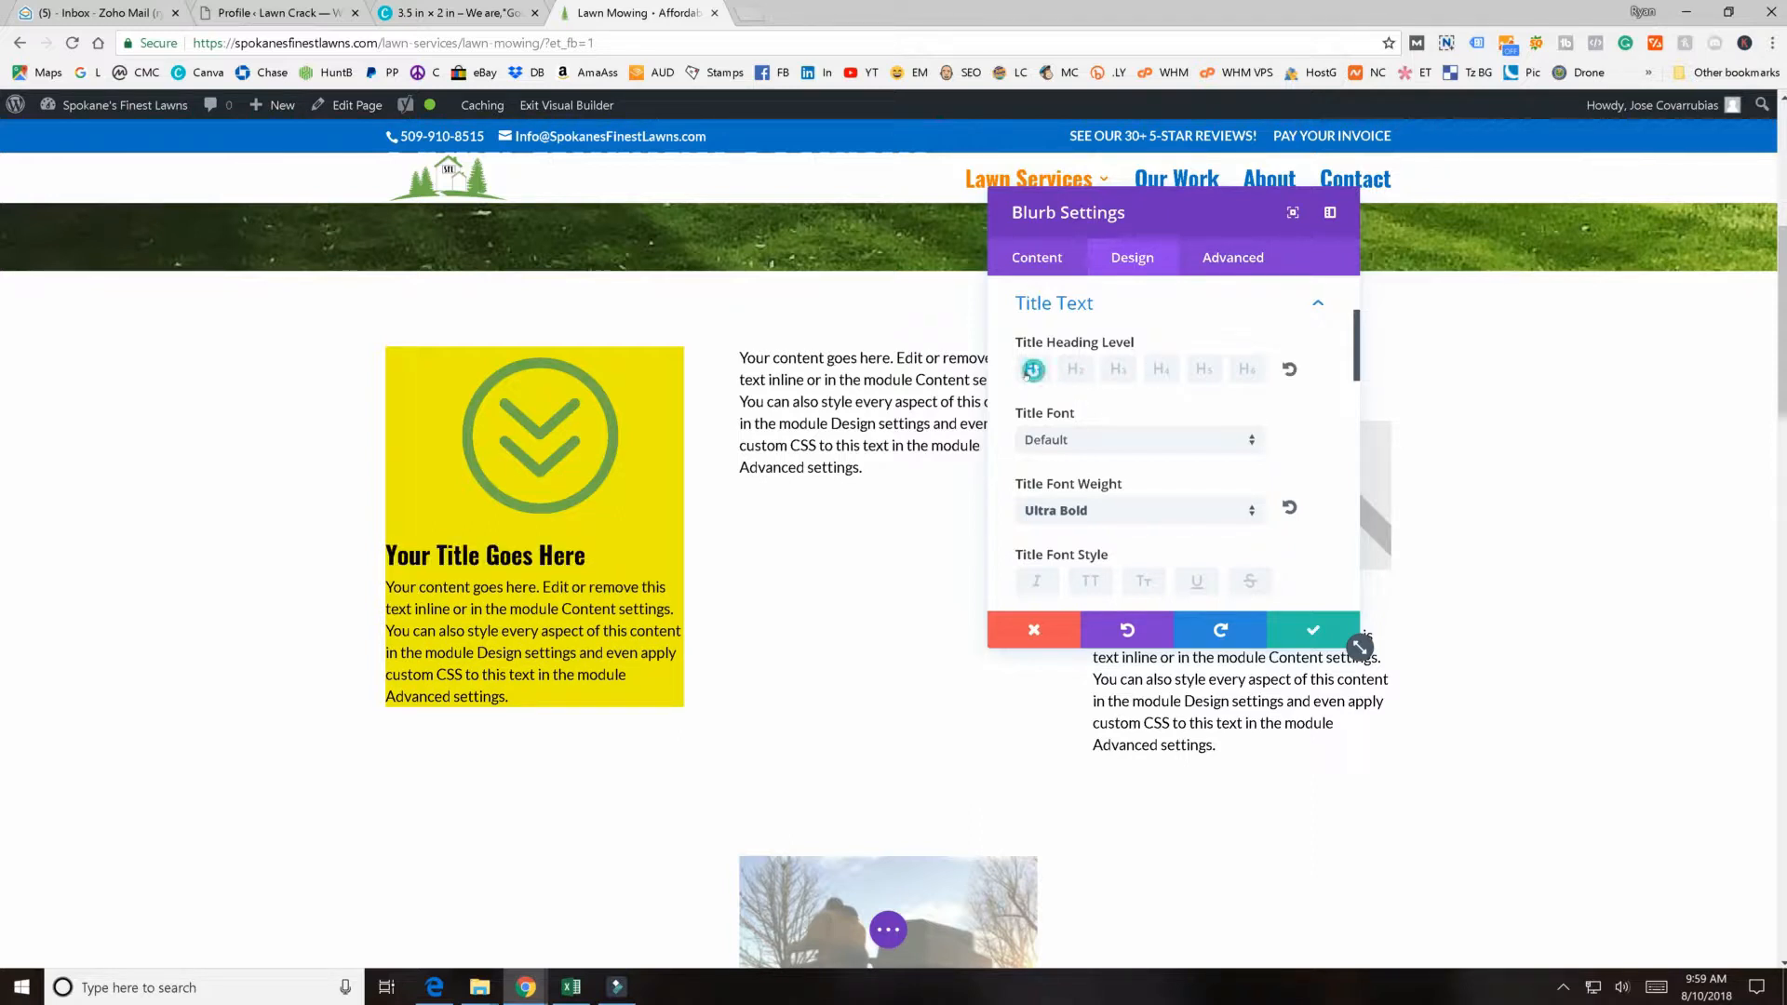
{"action": "left_click", "coordinate": [1117, 369]}
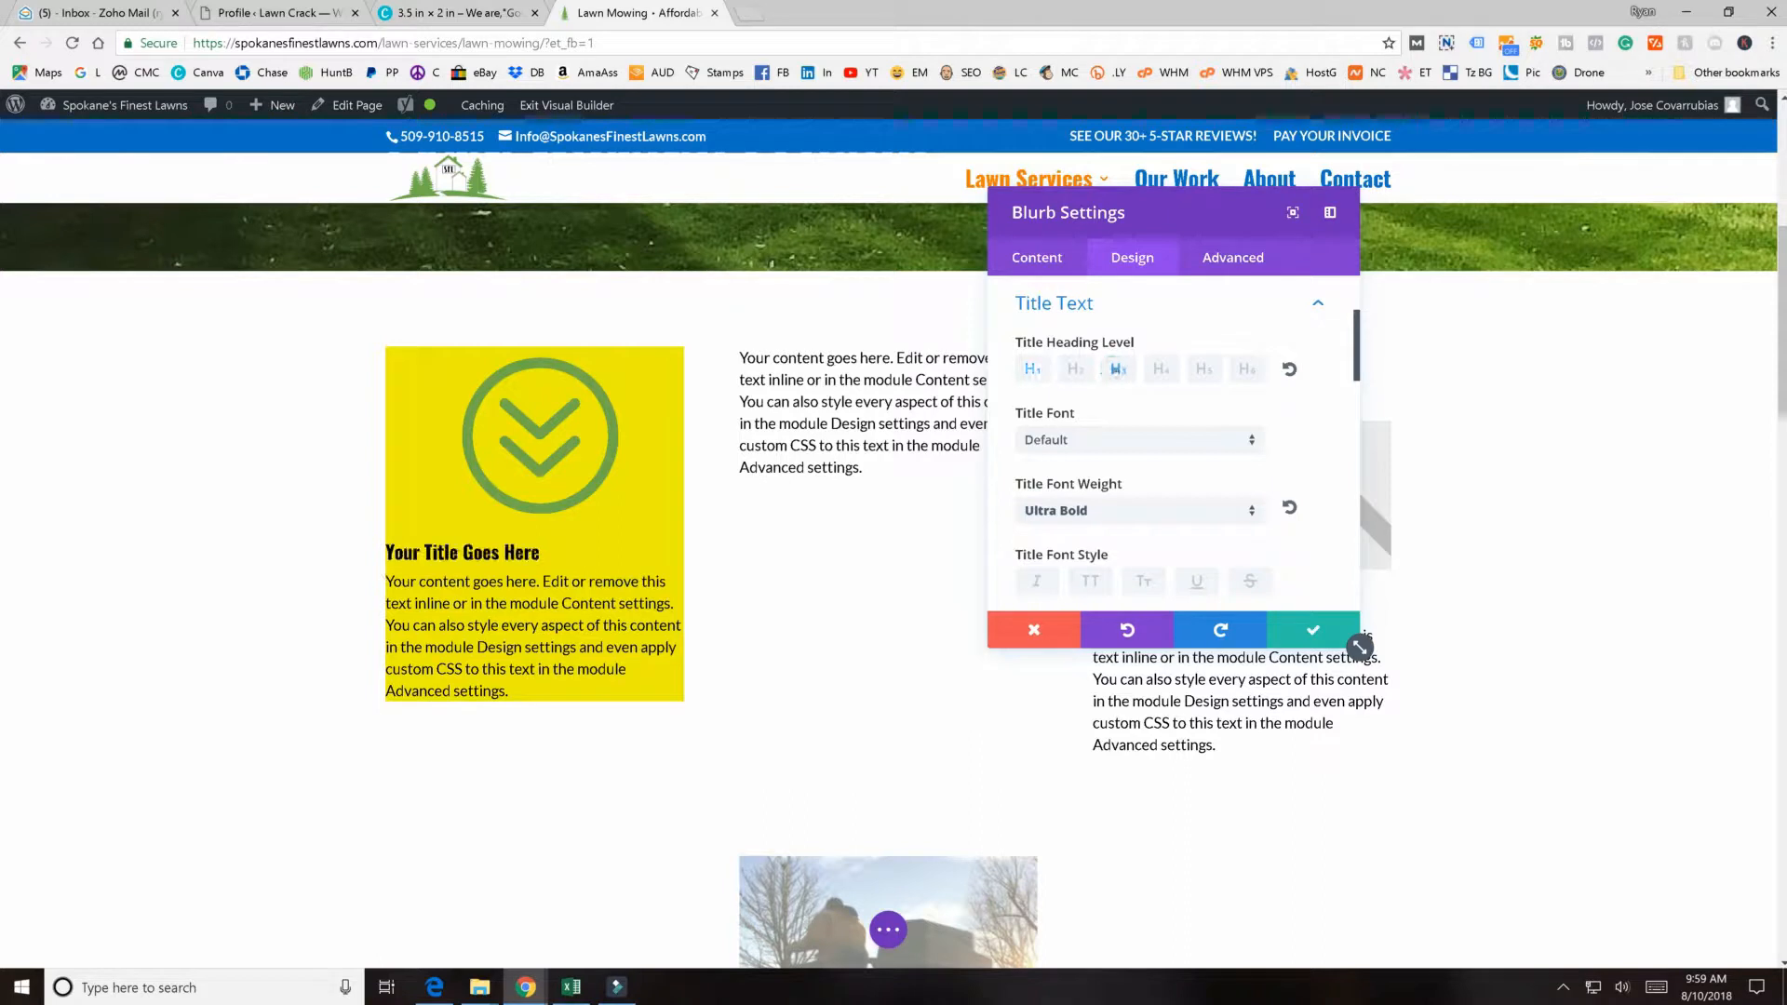
{"action": "left_click", "coordinate": [1027, 372]}
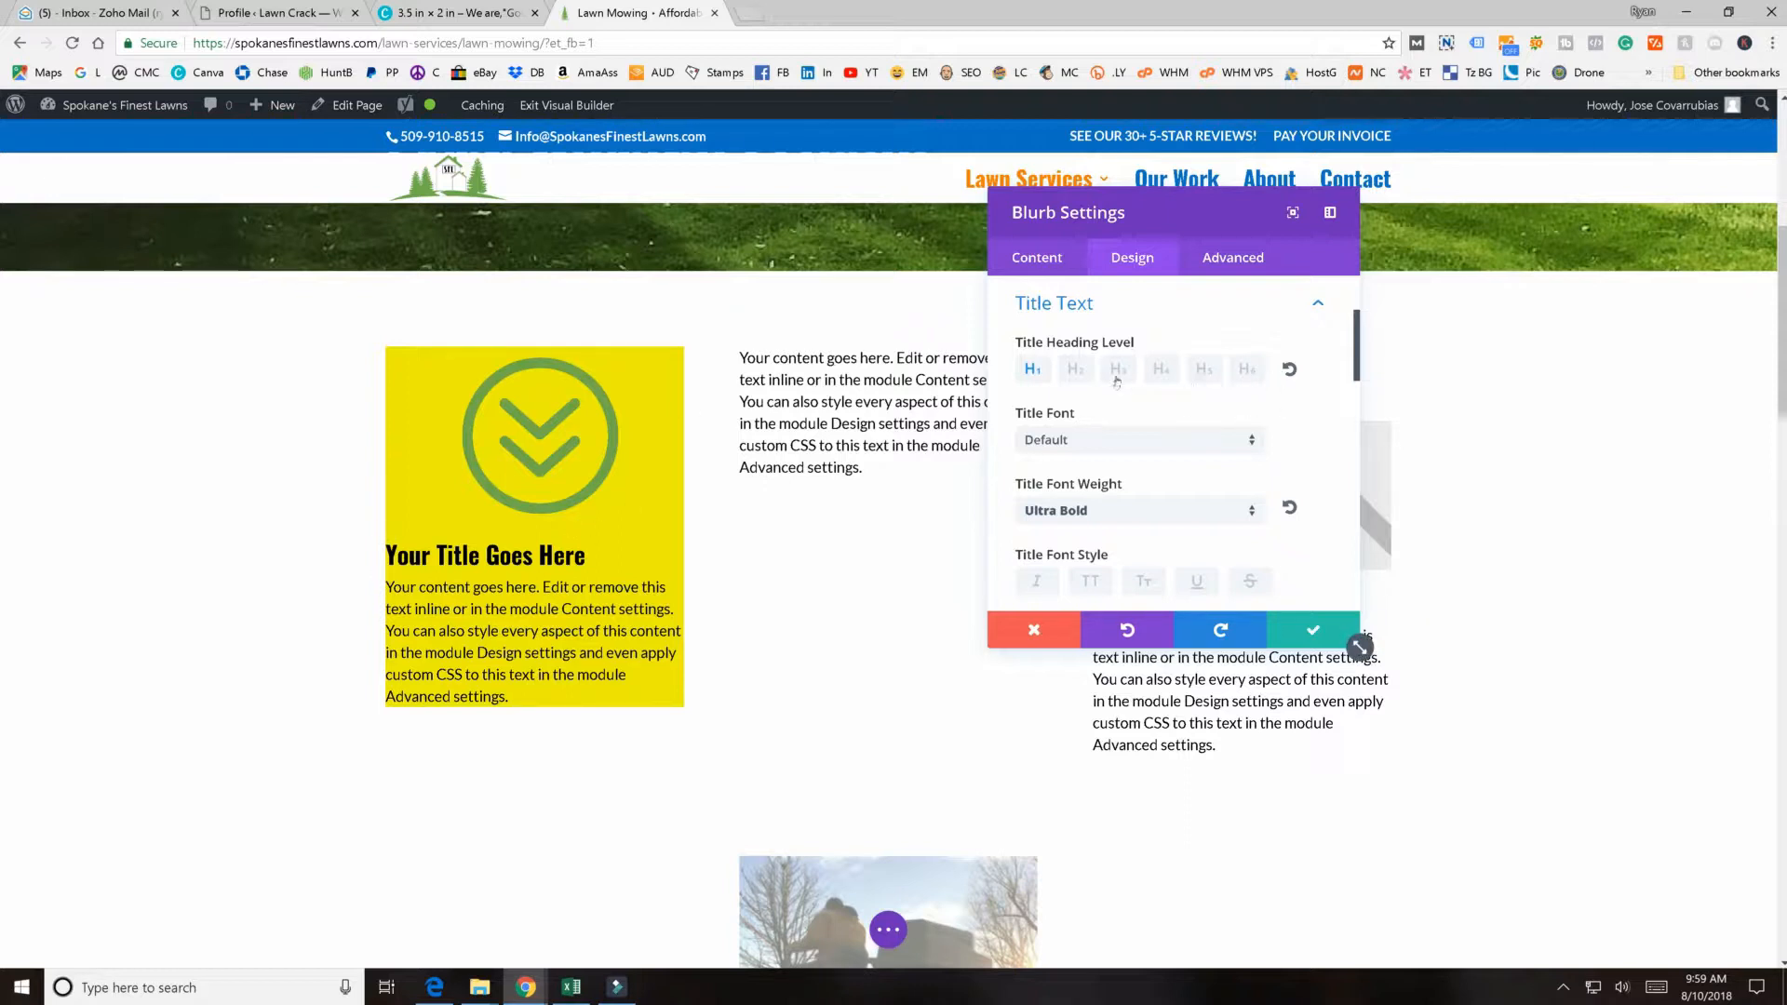
- Insert "the title here" at the start of the blurb's body content
{"action": "left_click", "coordinate": [1023, 260]}
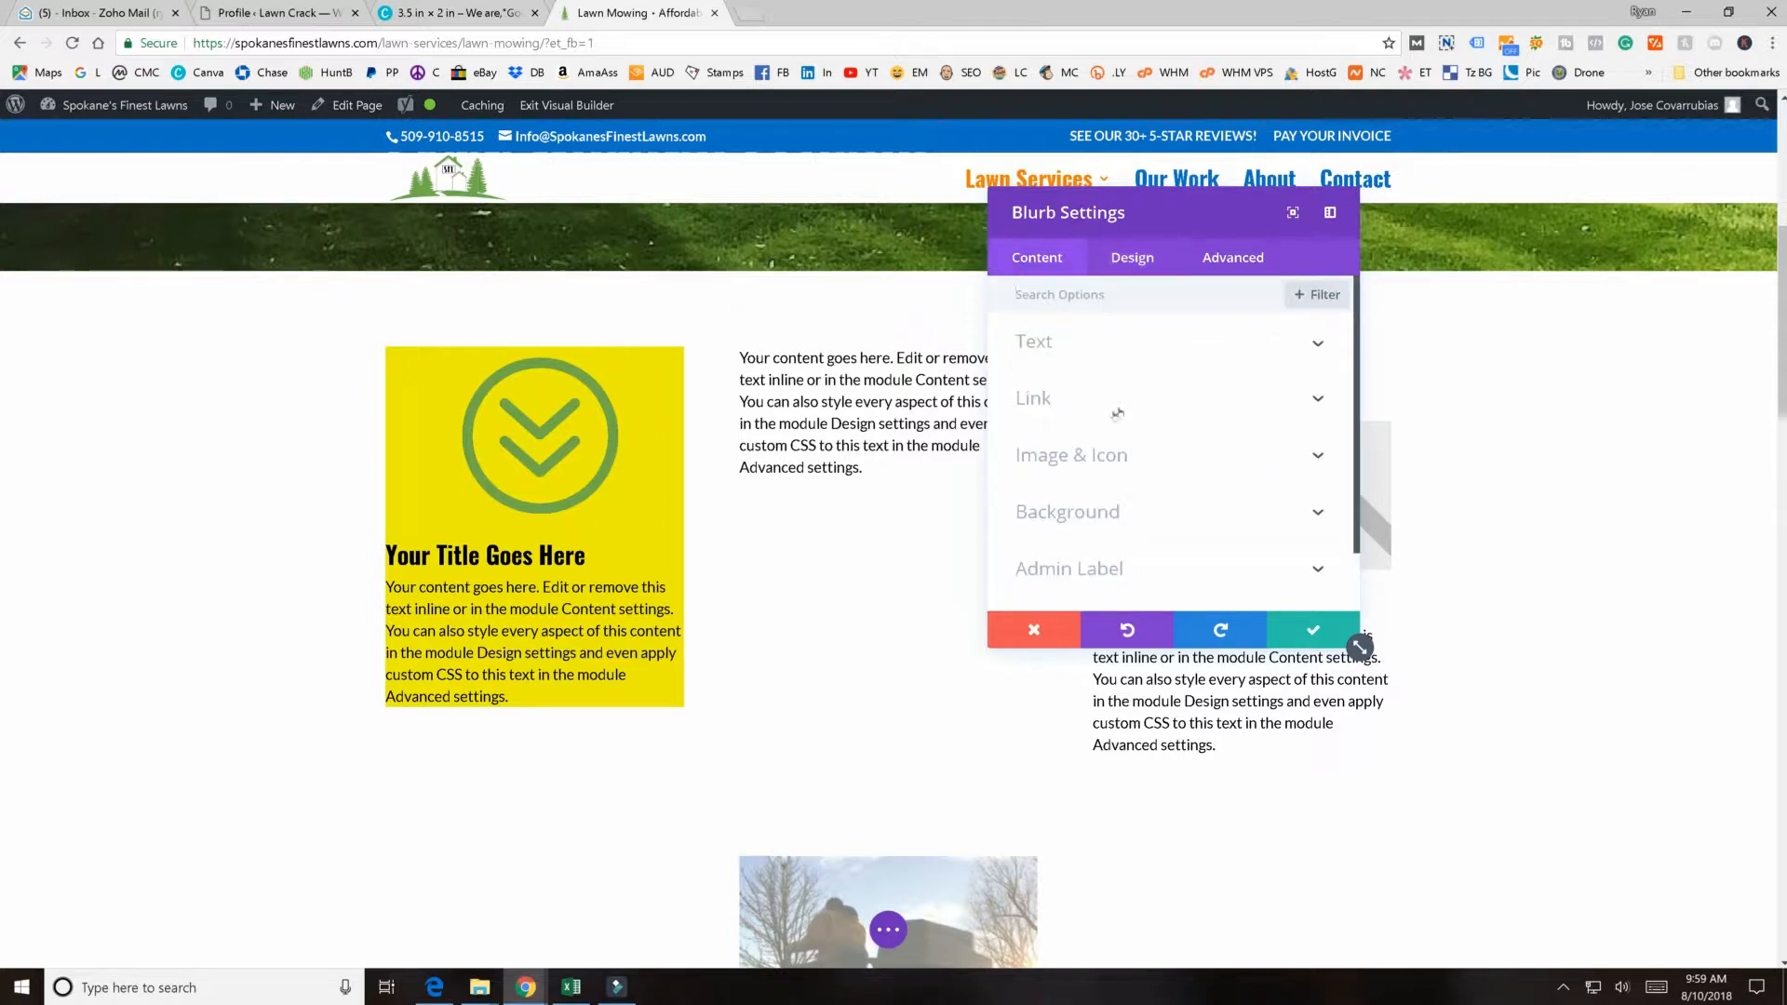
{"action": "left_click", "coordinate": [1054, 342]}
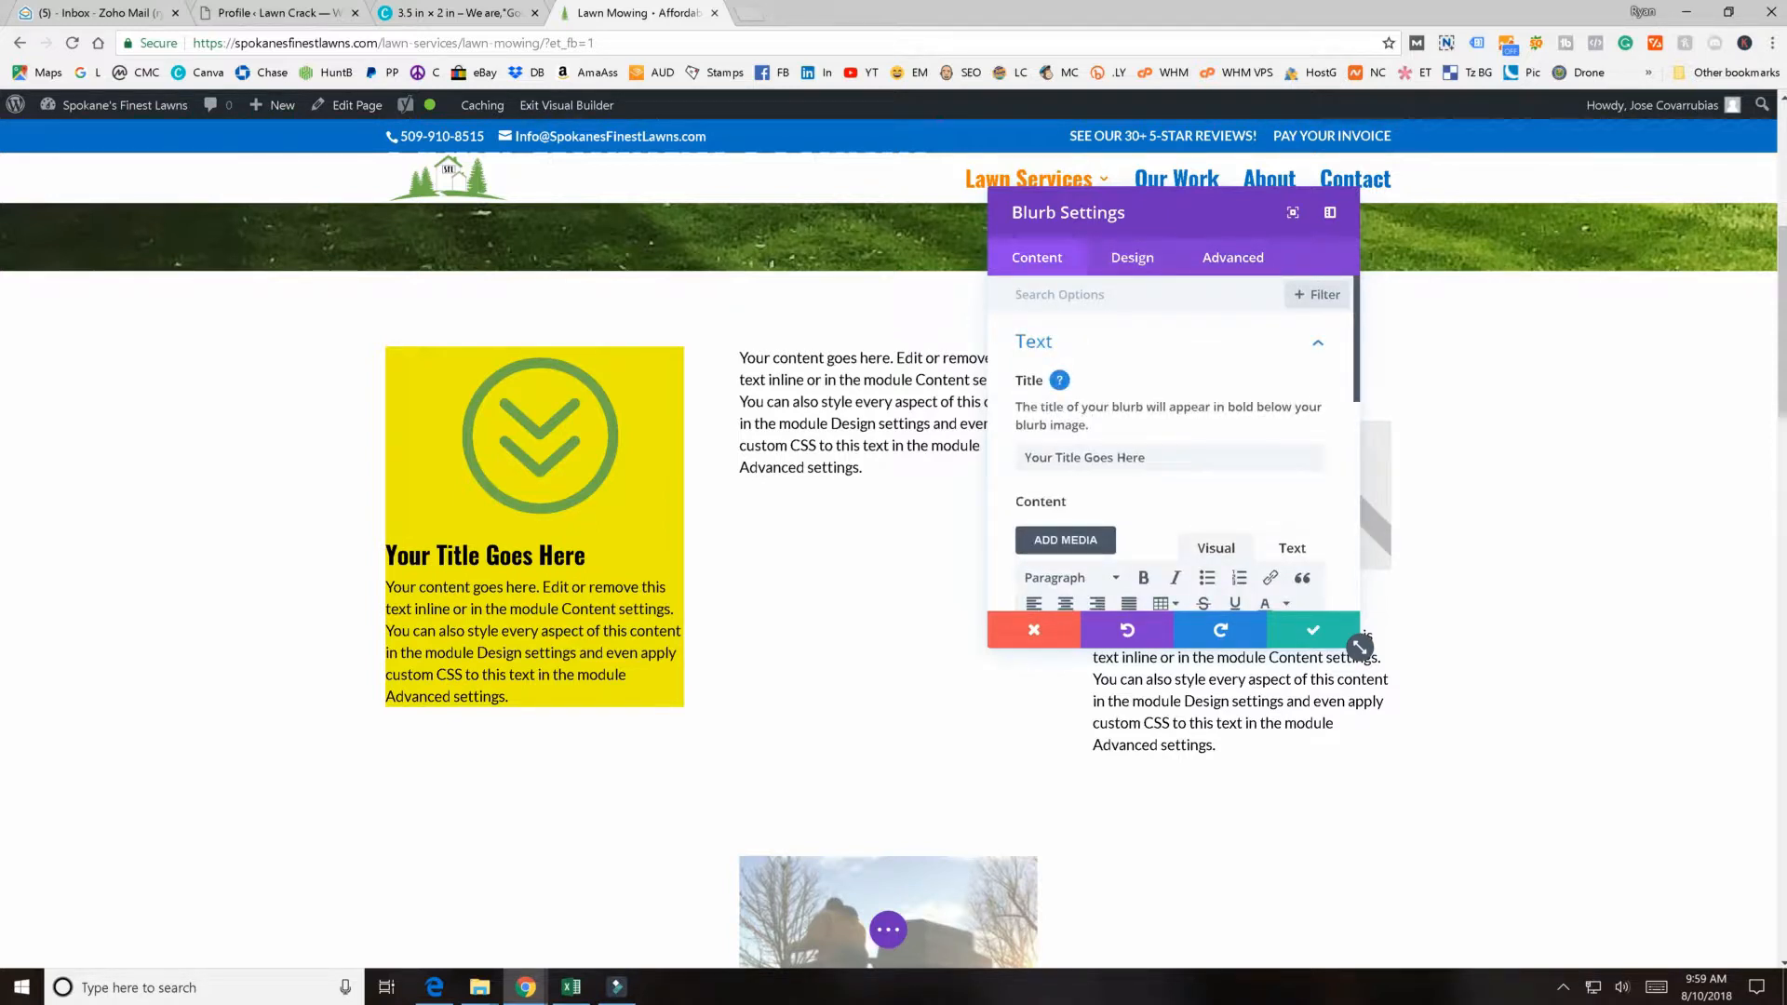
{"action": "scroll", "coordinate": [1030, 411], "scroll_direction": "down", "scroll_amount": 6}
{"action": "scroll", "coordinate": [1035, 353], "scroll_direction": "up", "scroll_amount": 3}
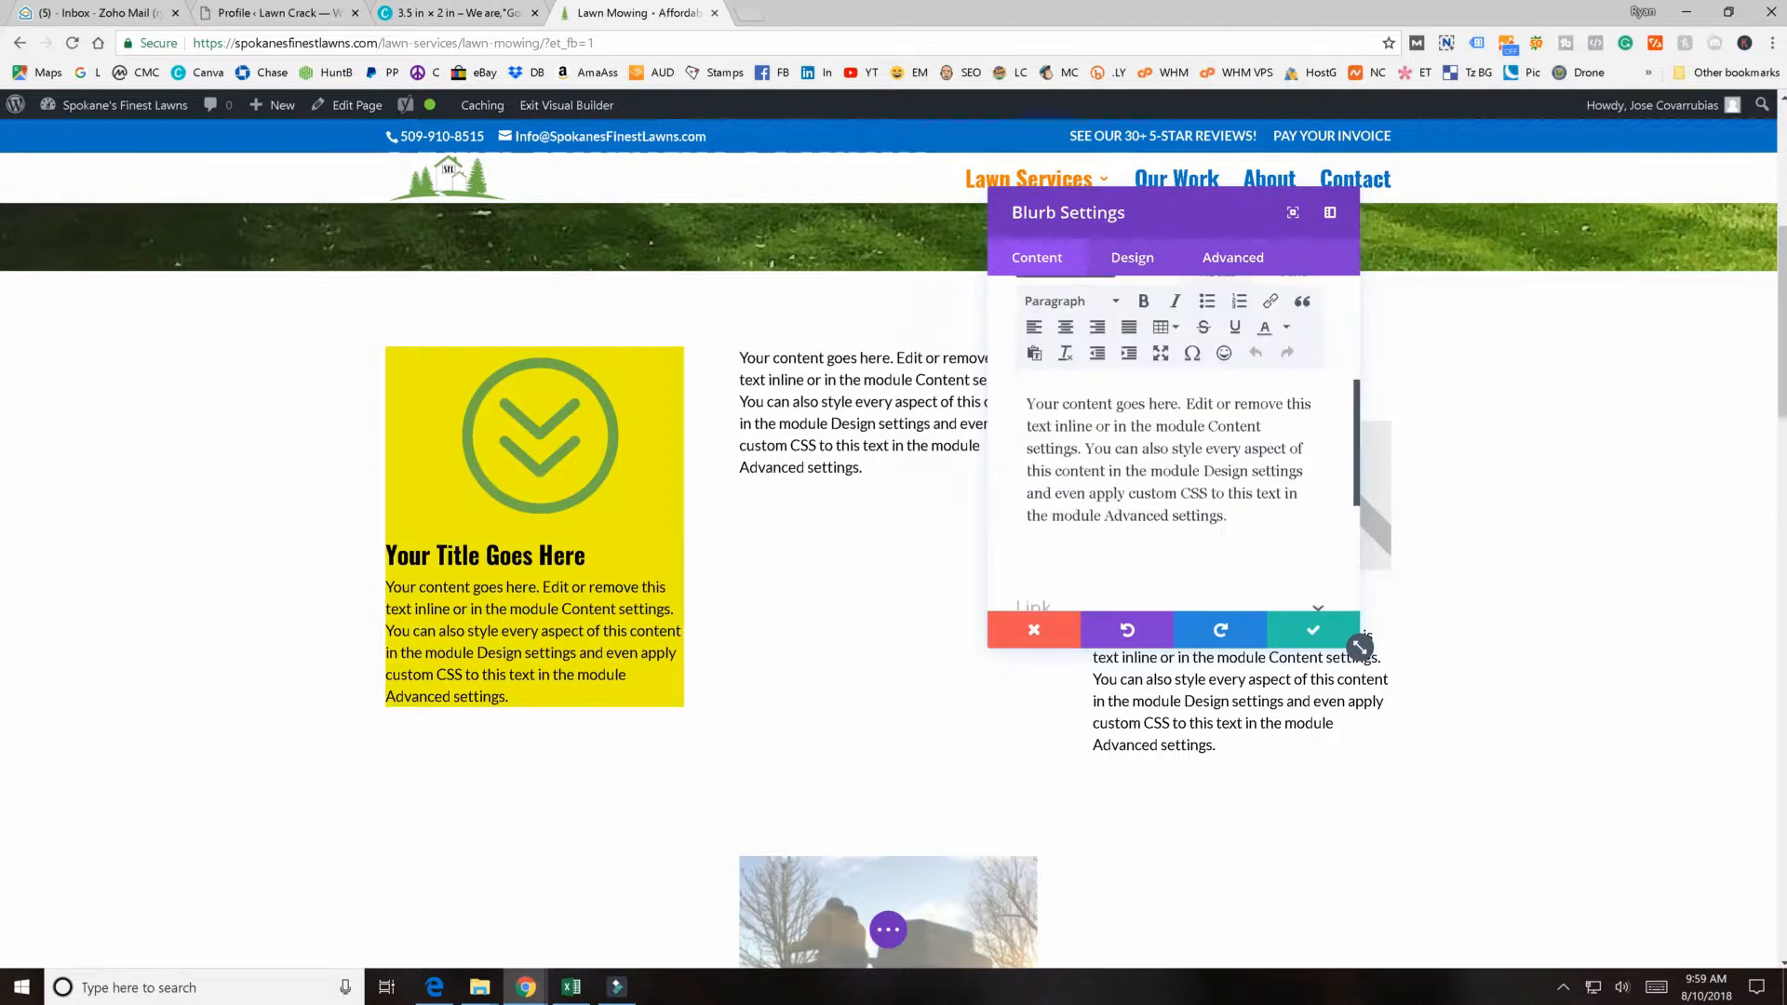
{"action": "left_click", "coordinate": [1024, 403]}
{"action": "type", "text": "the titel here"}
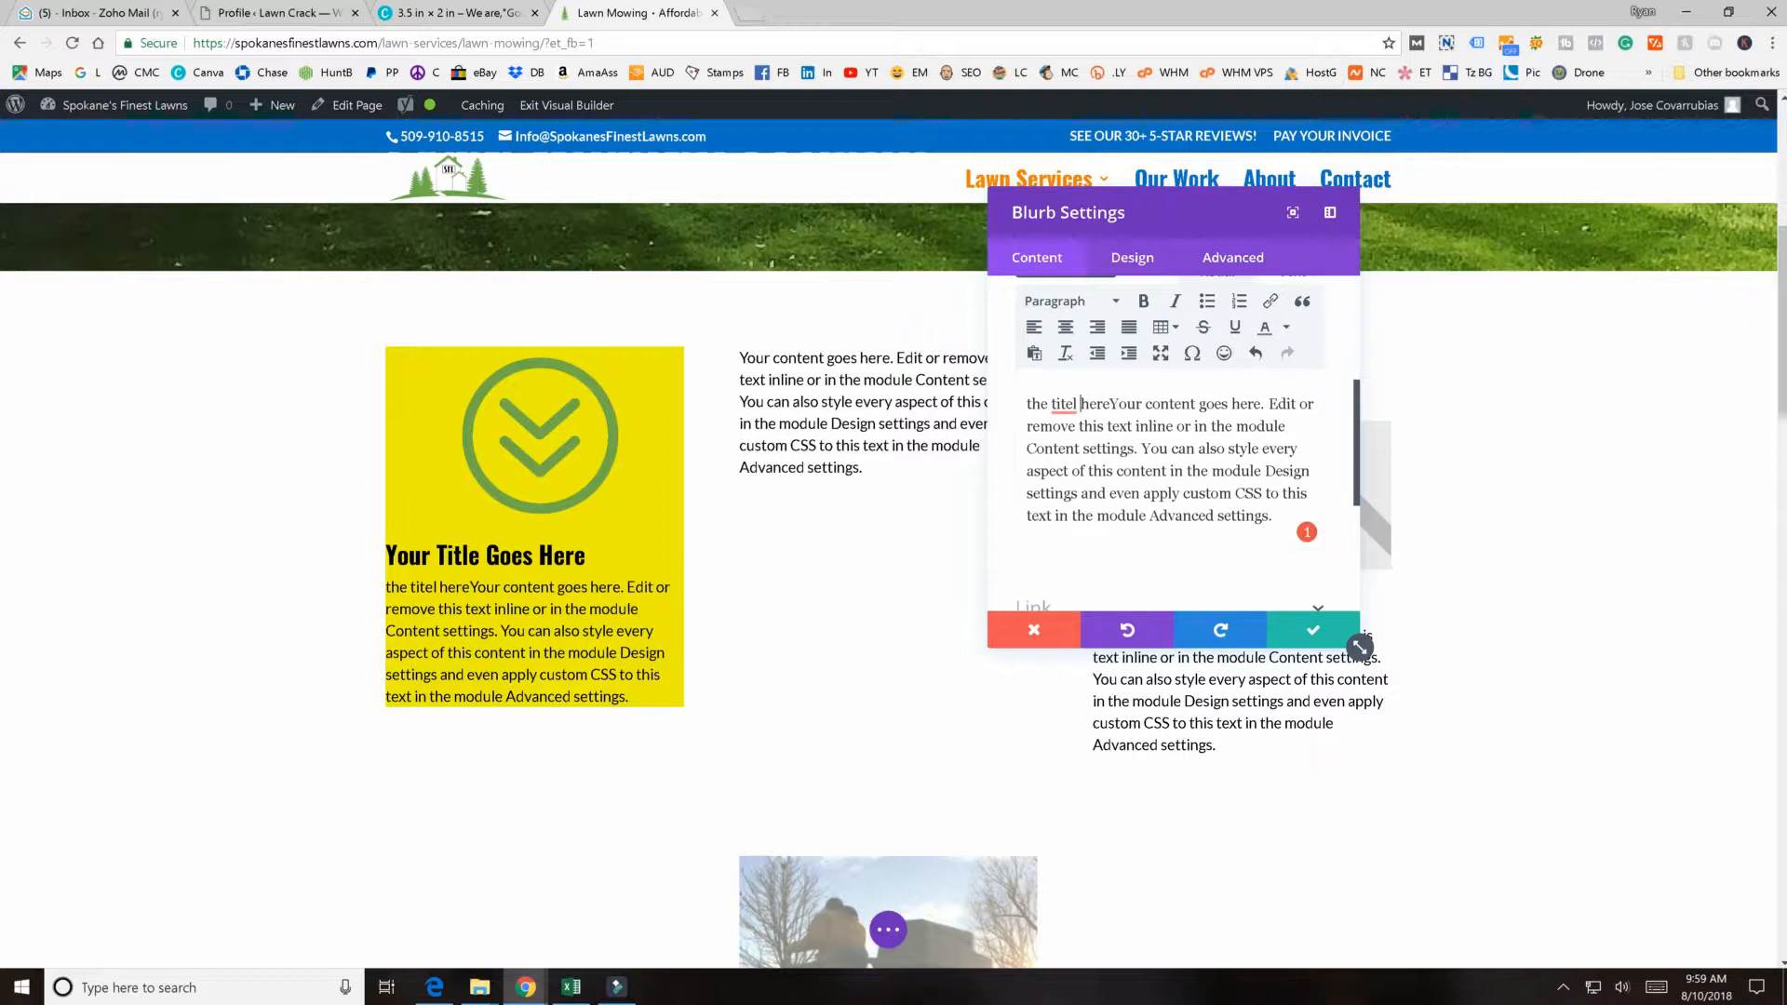
{"action": "key", "text": "BackSpace"}
{"action": "key", "text": "BackSpace"}
{"action": "type", "text": "le"}
- Separate "the title here" from the placeholder content so each stands as its own paragraph in the blurb body
{"action": "left_click", "coordinate": [1108, 404]}
{"action": "key", "text": "Return"}
{"action": "key", "text": "Return"}
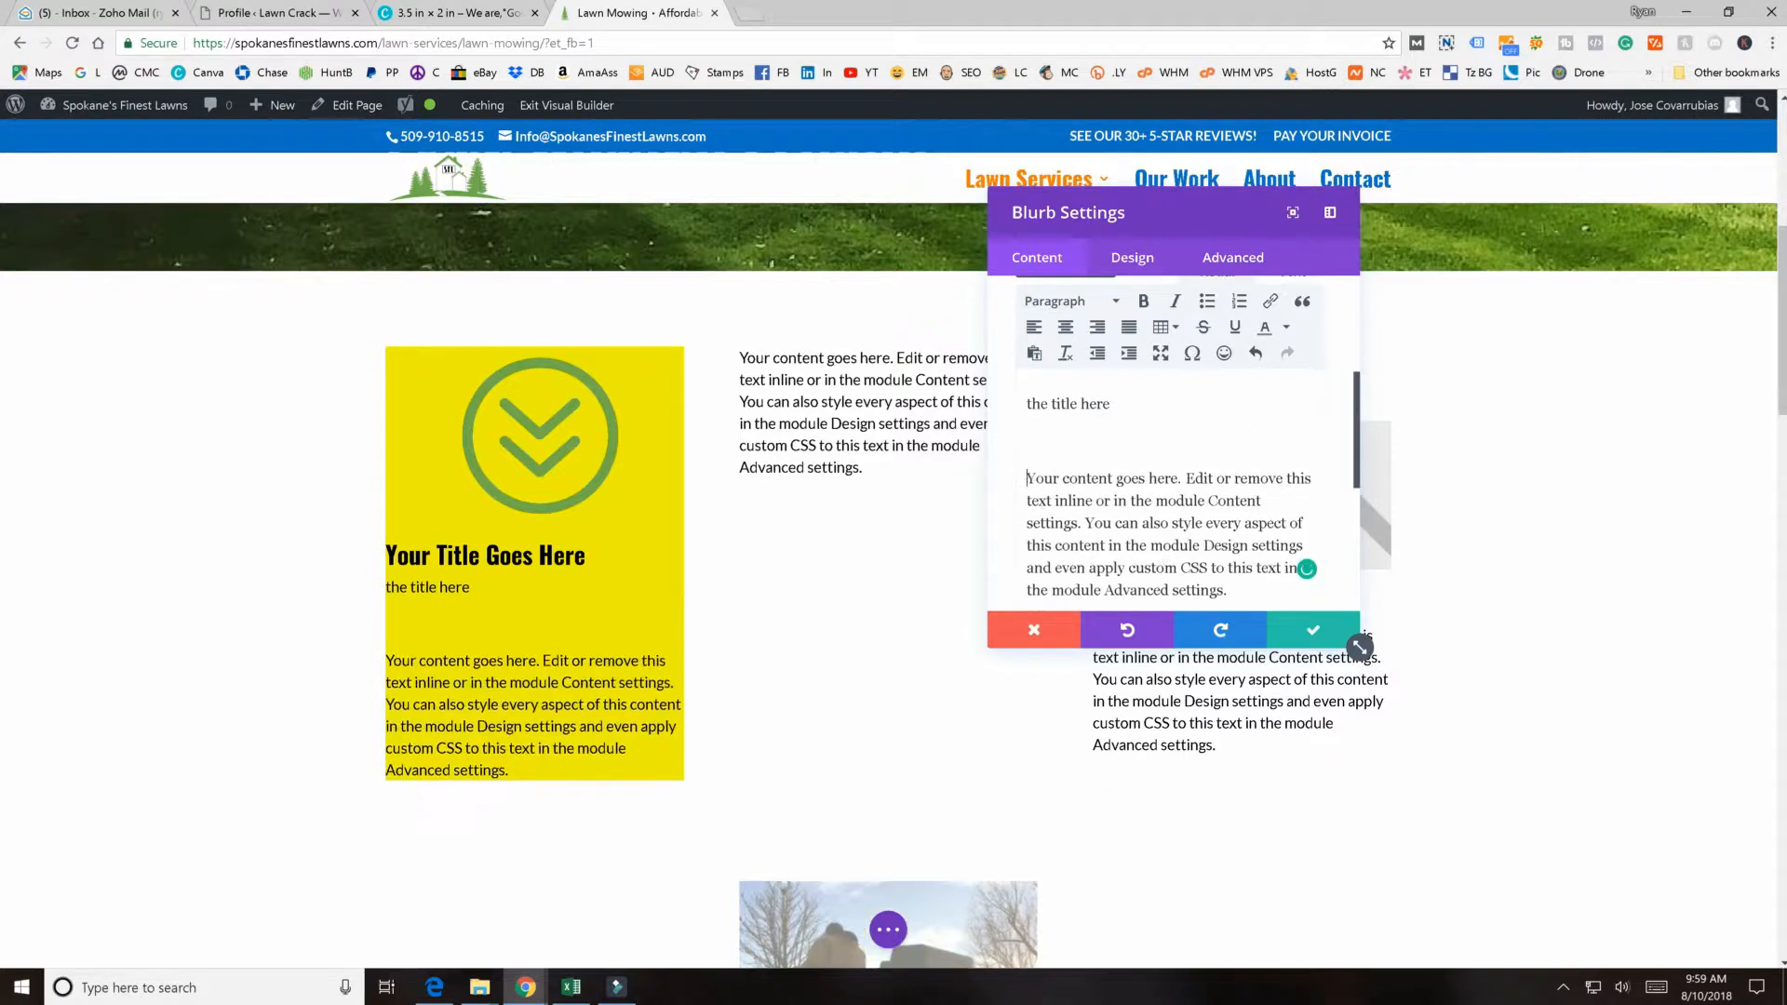
{"action": "key", "text": "BackSpace"}
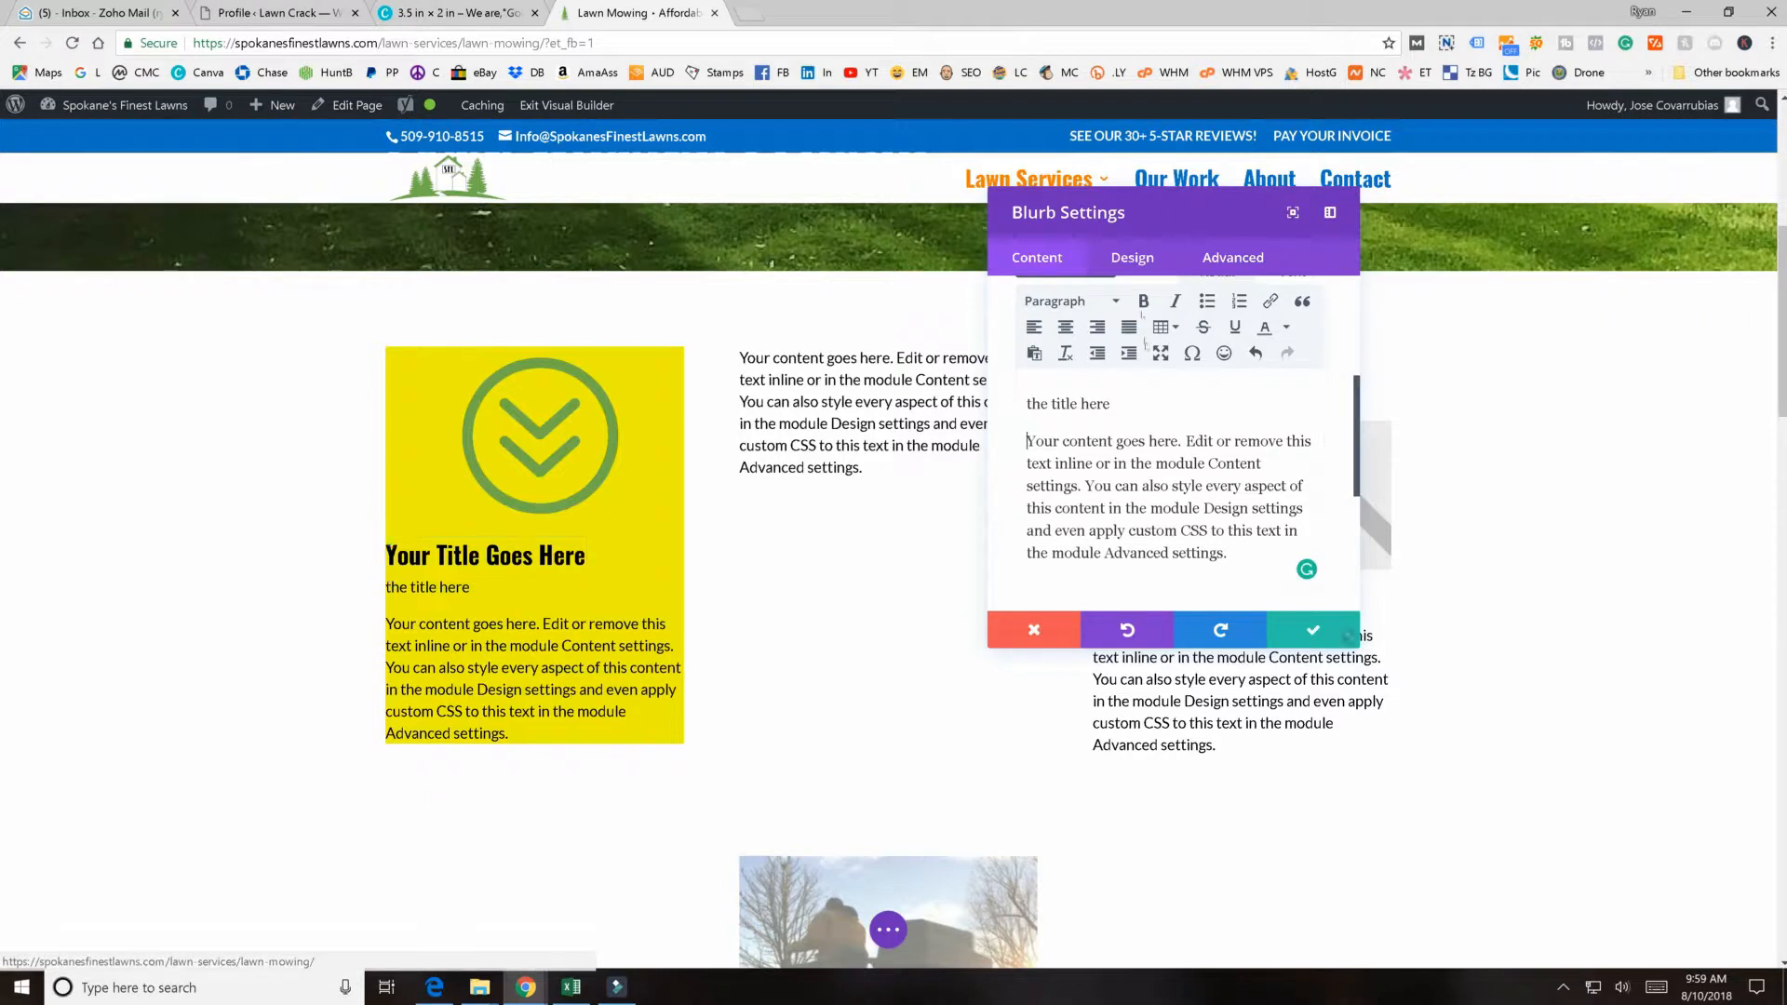
- Try uppercase and italic styles on the blurb's title, and leave its font style as small caps only
{"action": "left_click", "coordinate": [1132, 260]}
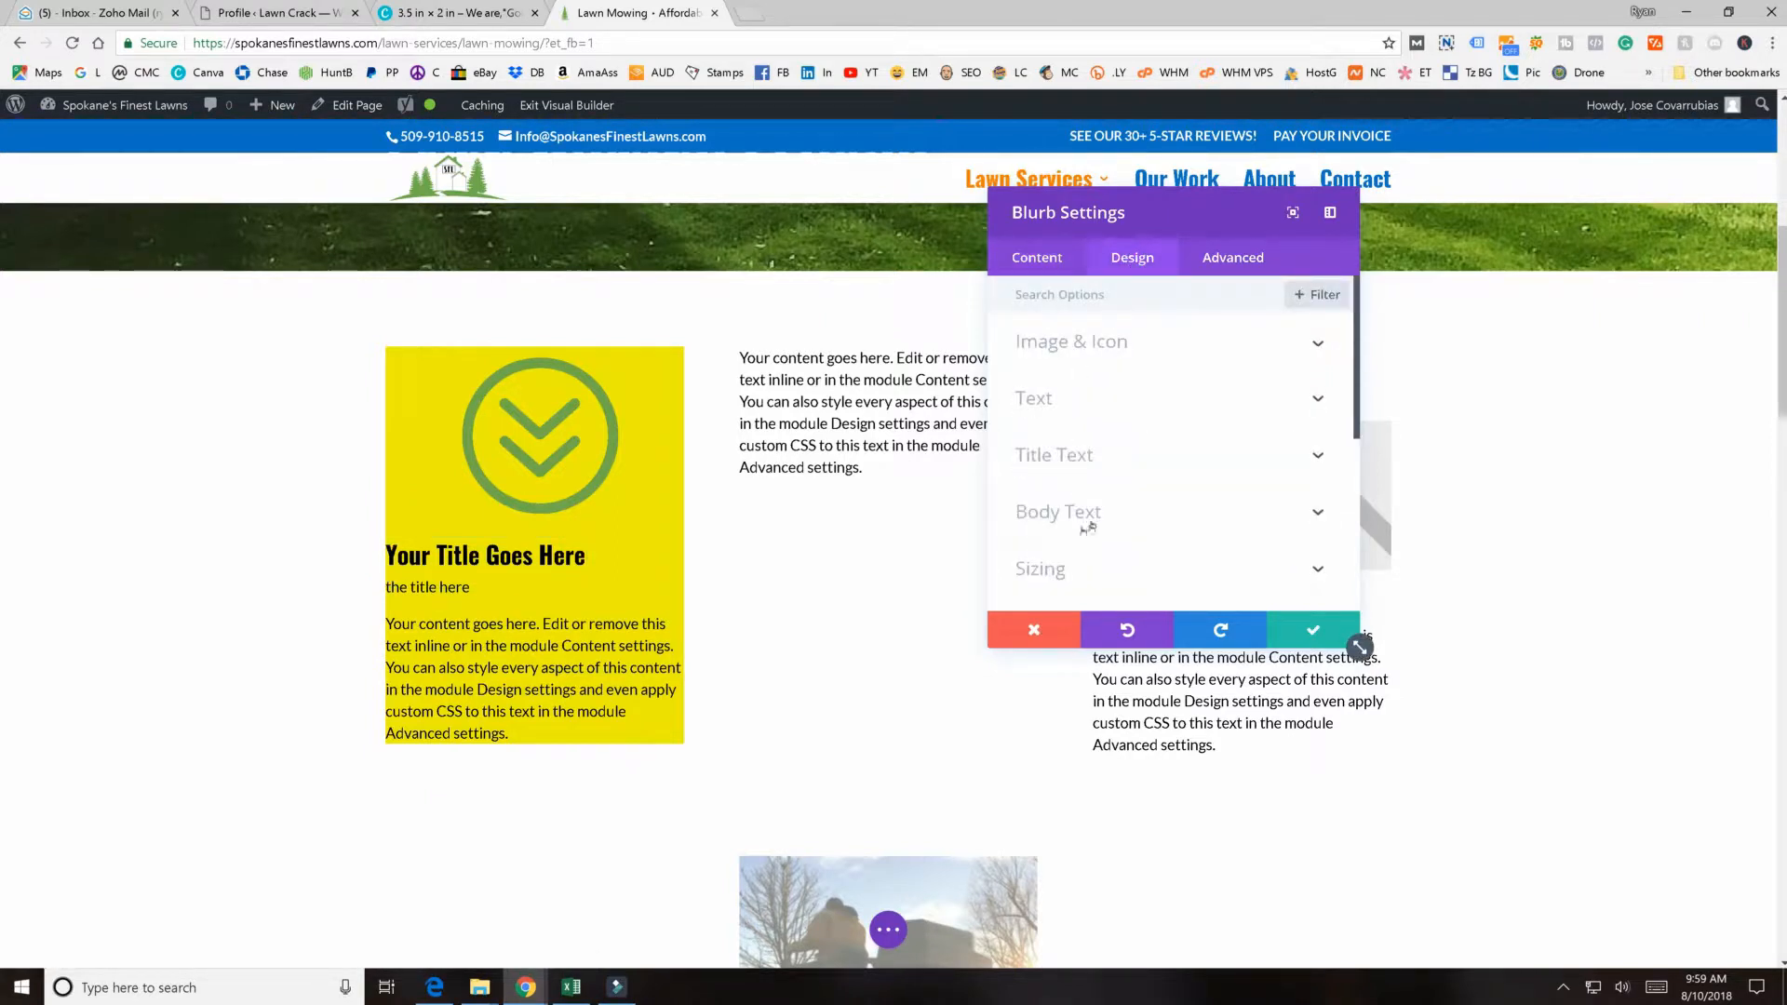
{"action": "left_click", "coordinate": [1070, 455]}
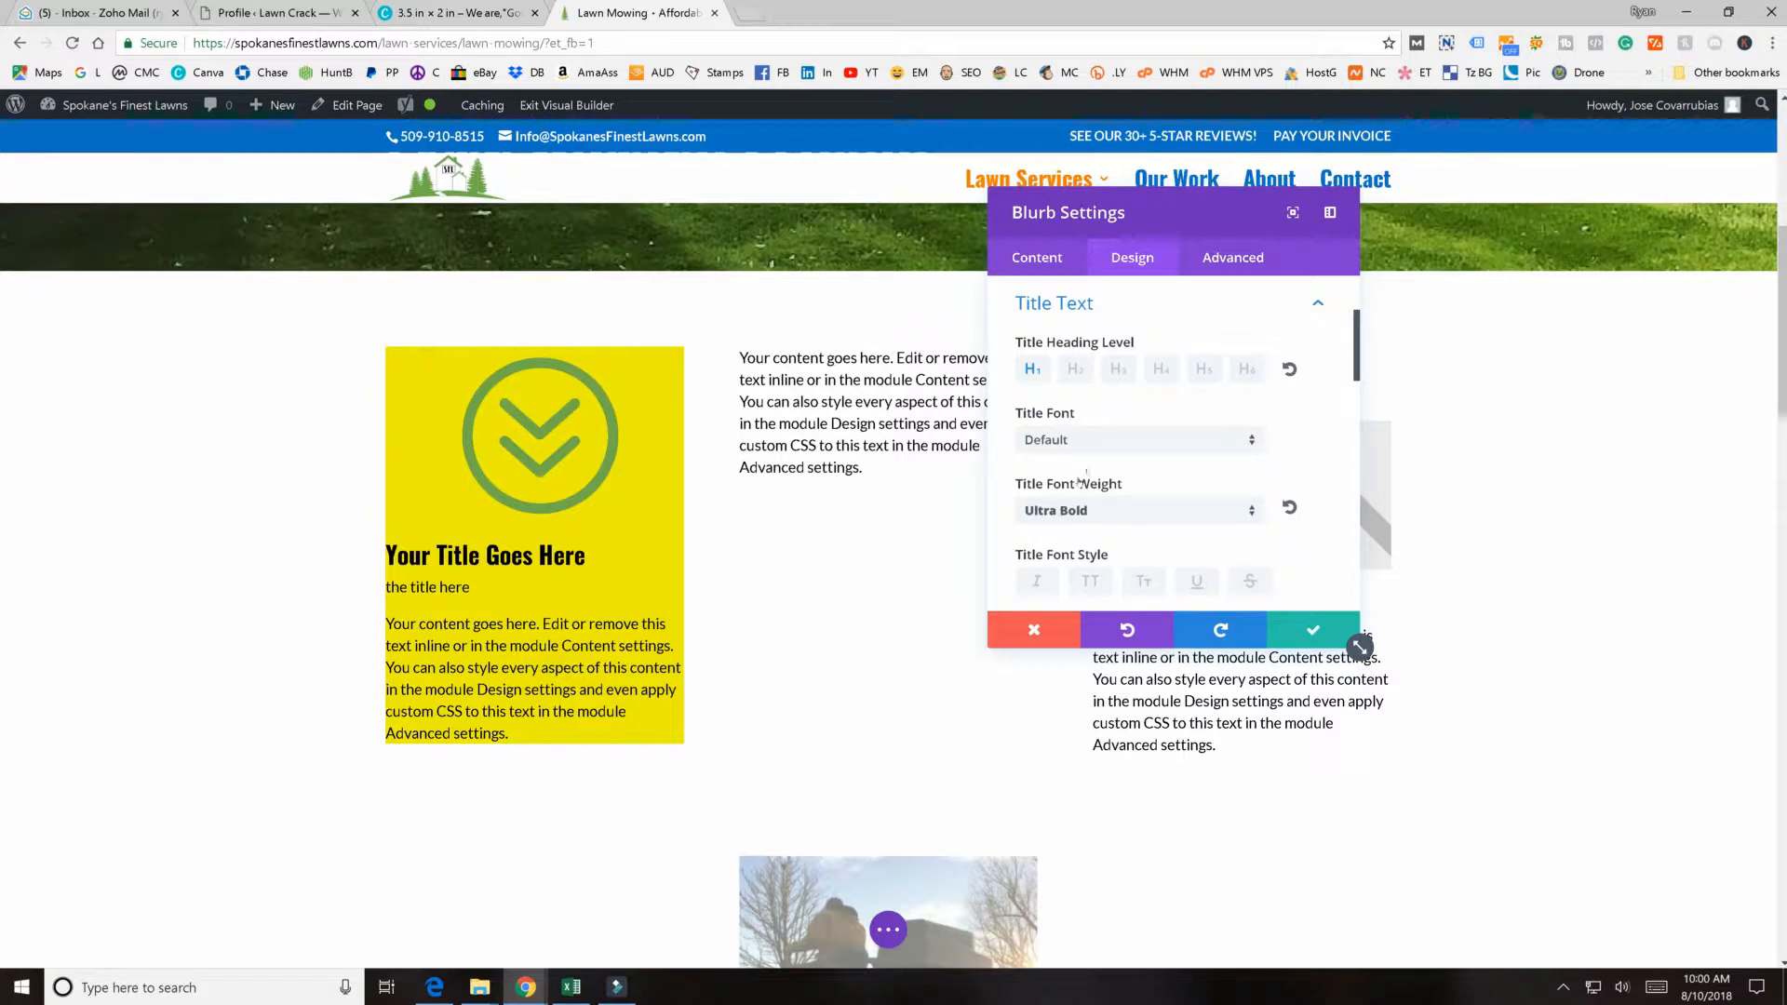
{"action": "scroll", "coordinate": [1080, 481], "scroll_direction": "down", "scroll_amount": 2}
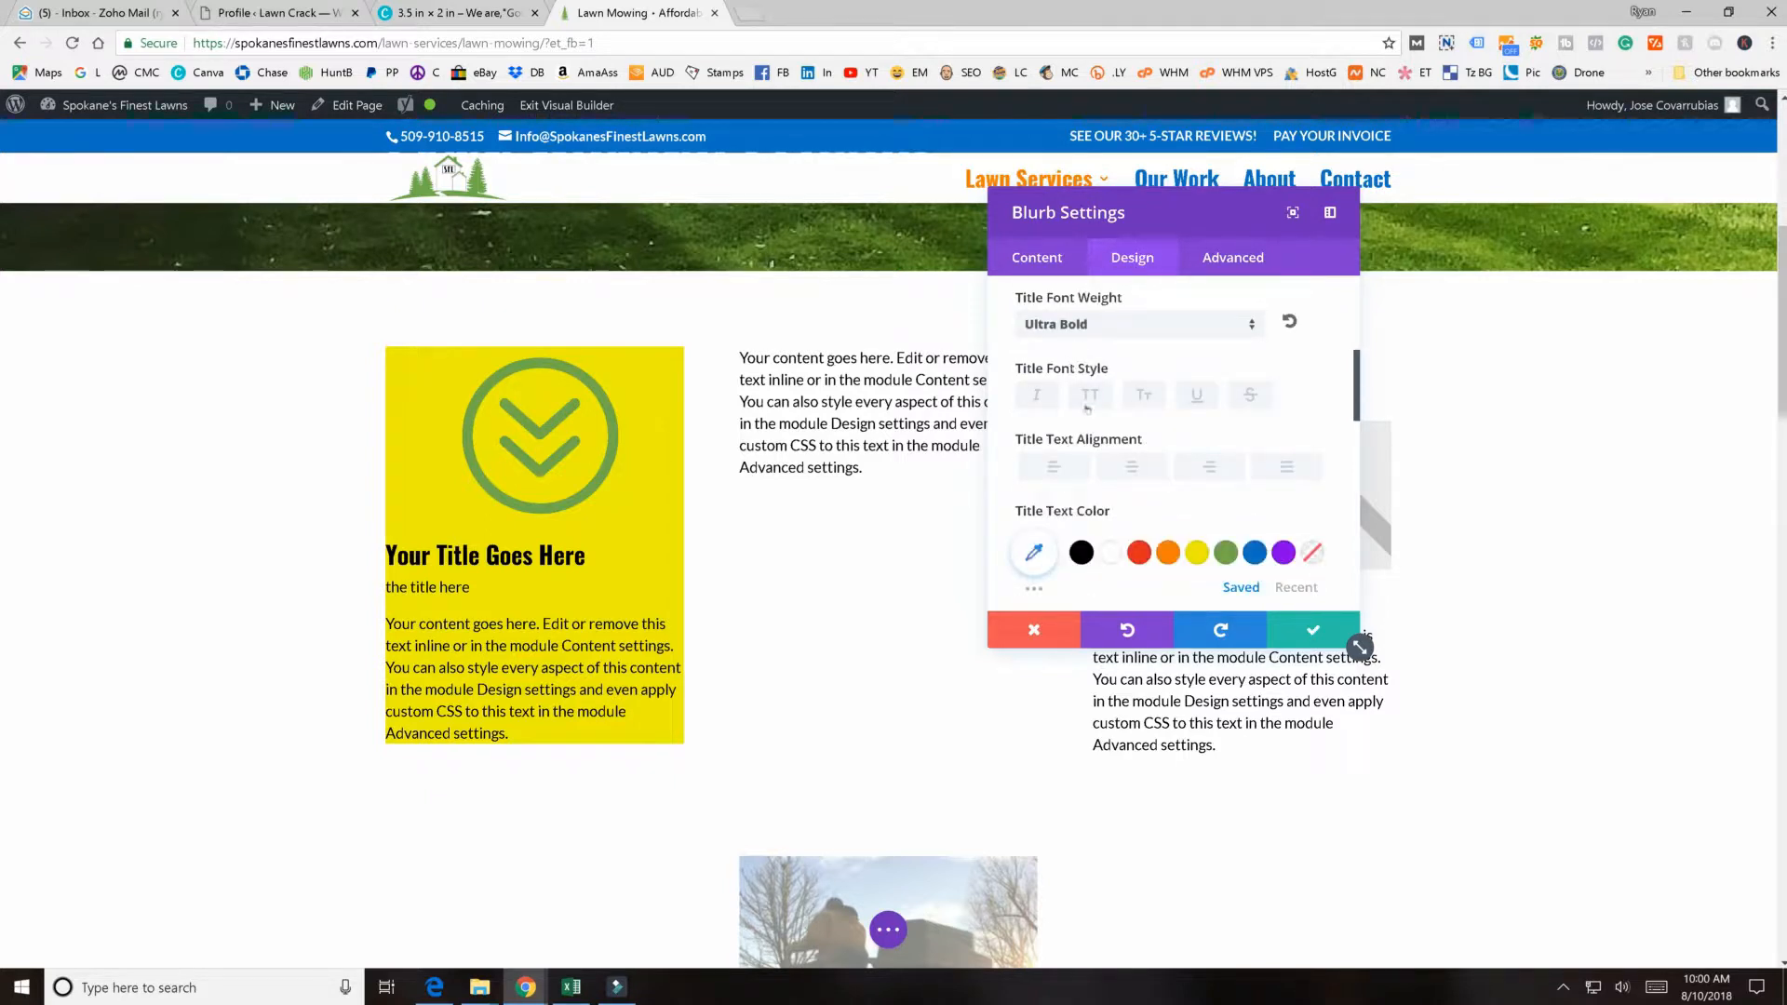
{"action": "left_click", "coordinate": [1079, 394]}
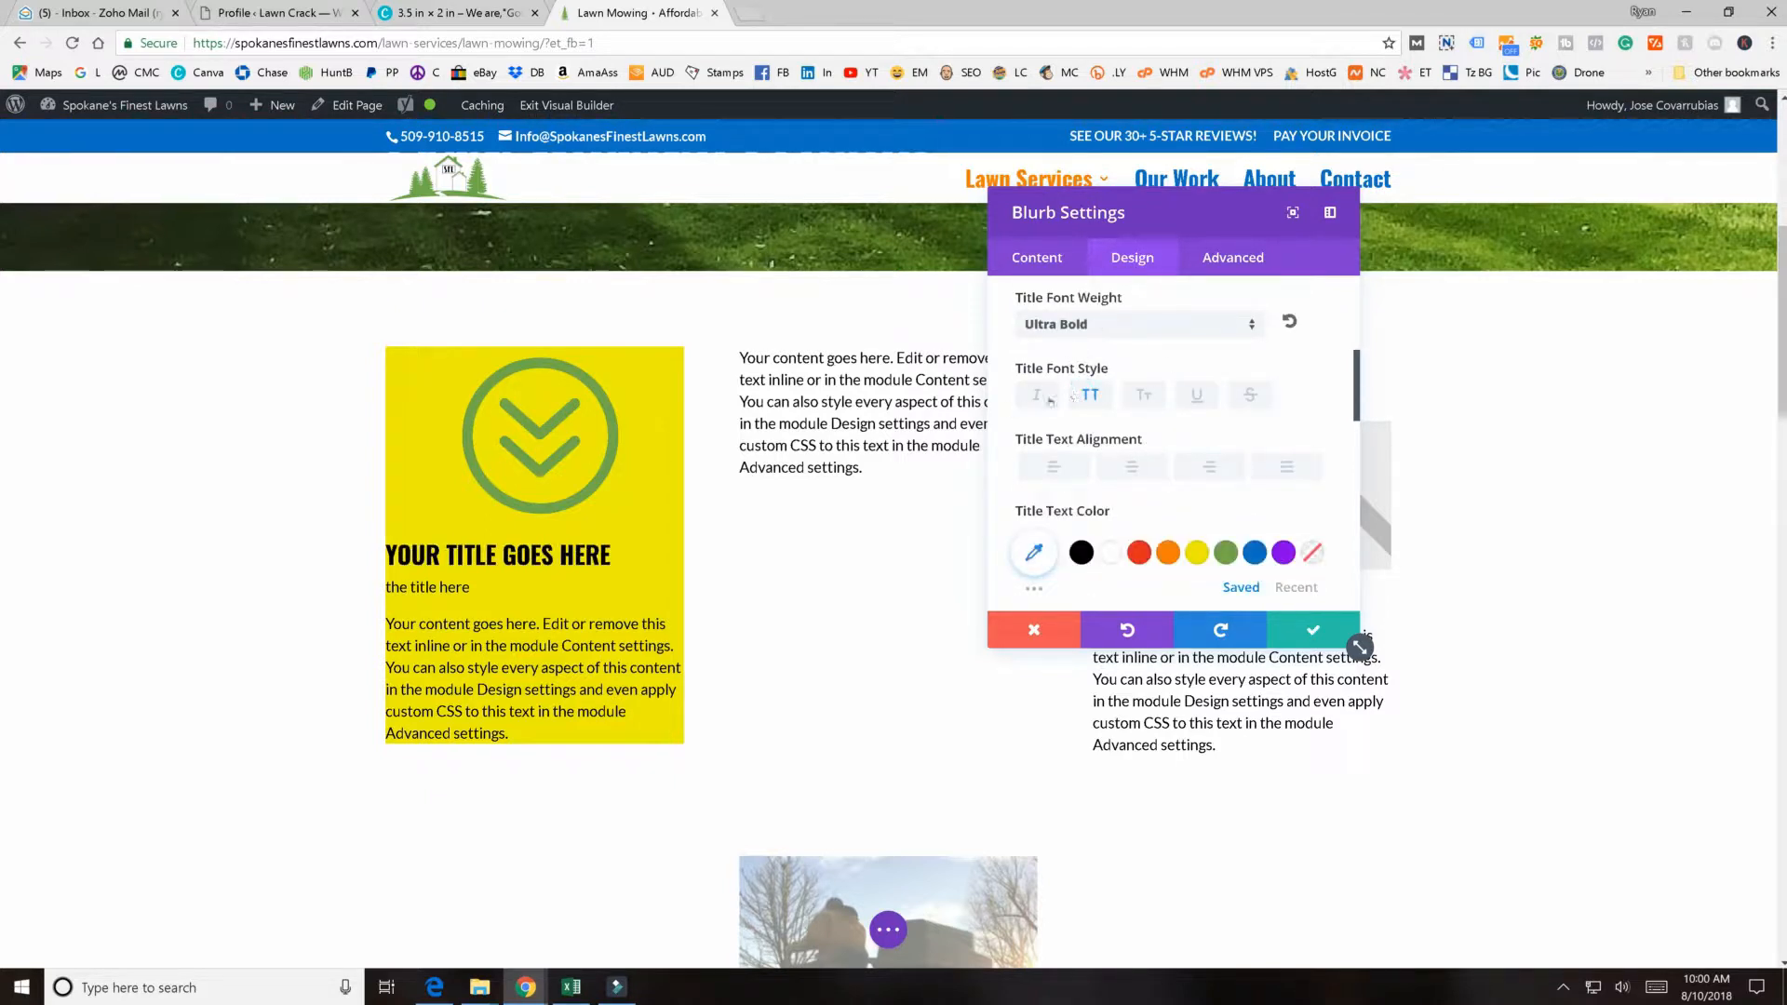
{"action": "left_click", "coordinate": [1036, 395]}
{"action": "left_click", "coordinate": [1131, 400]}
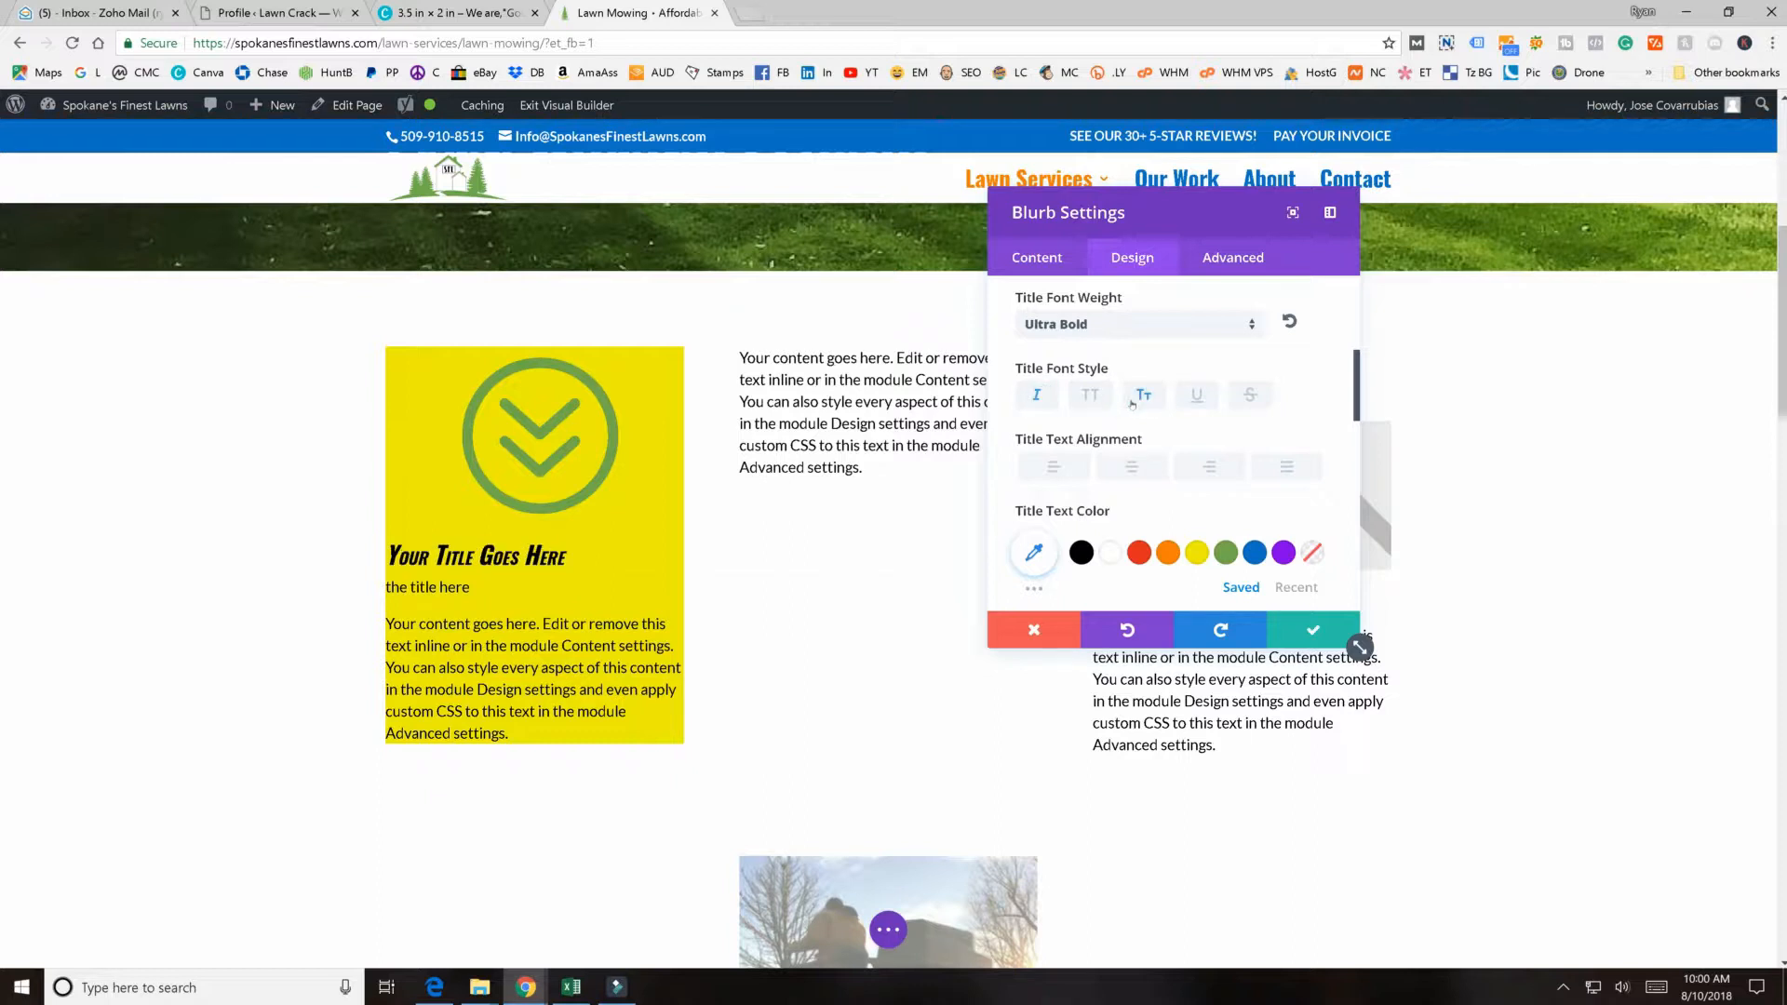
{"action": "left_click", "coordinate": [1023, 406]}
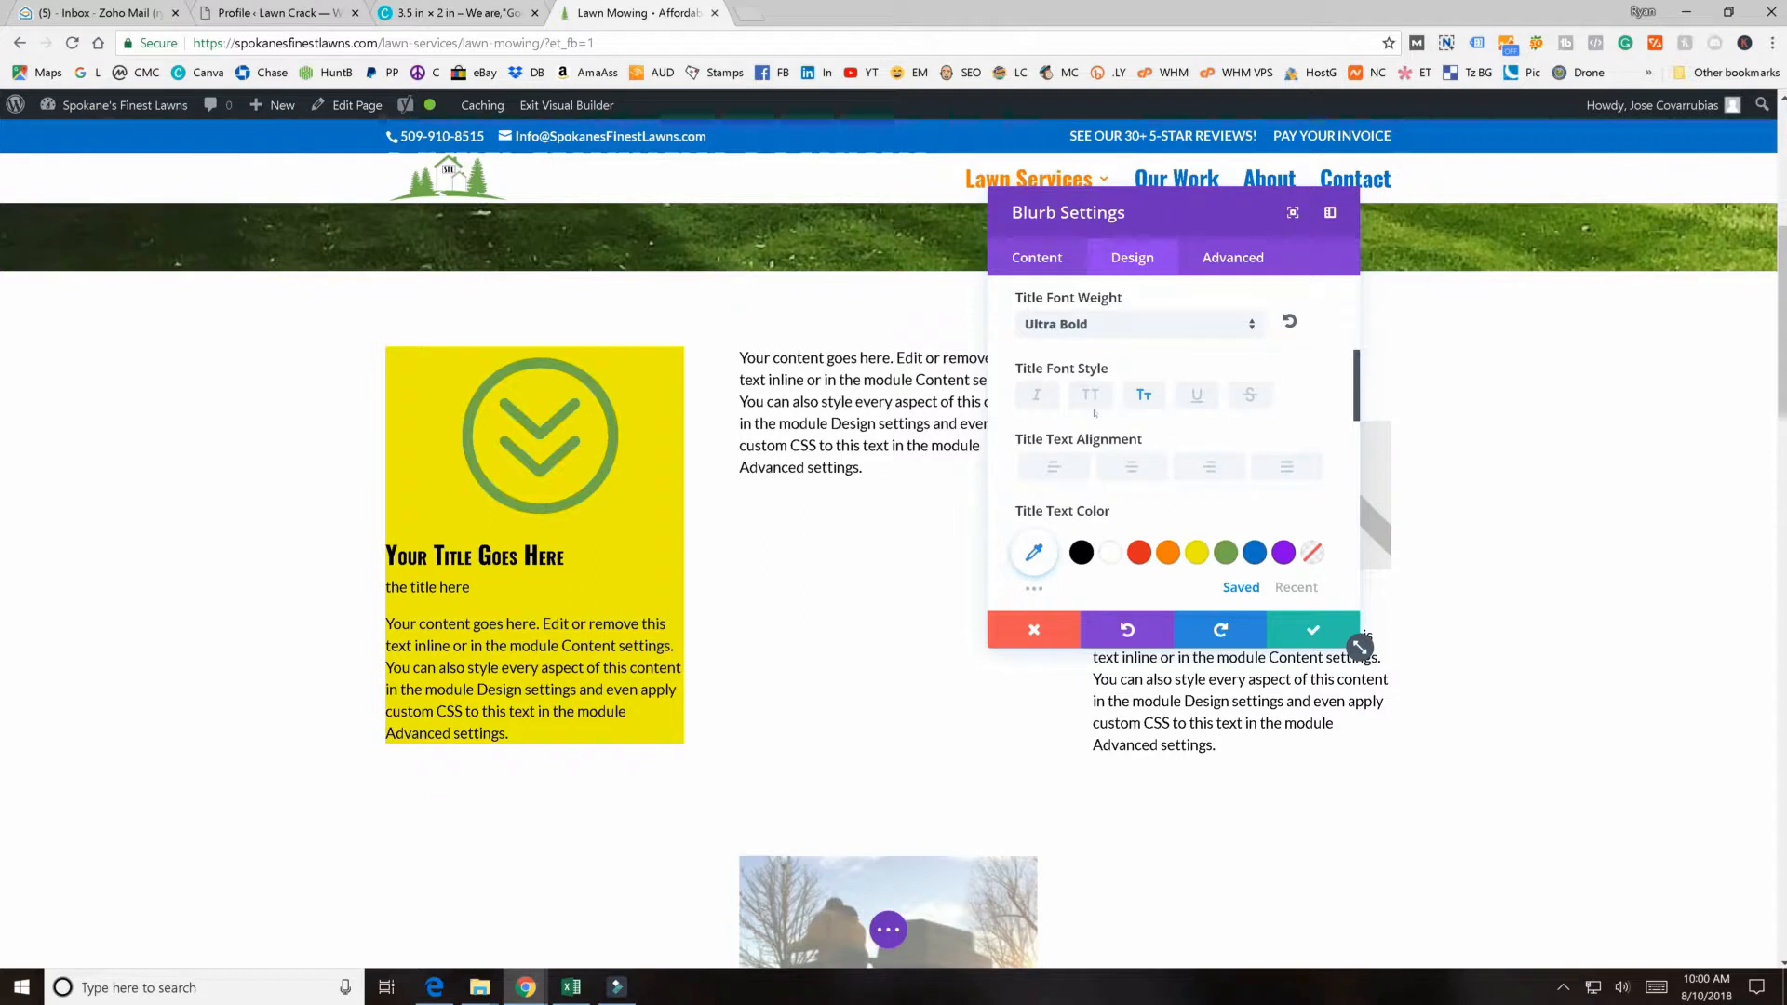
- Try a title text size of 68px on the blurb, and reset the size to its default
{"action": "scroll", "coordinate": [1094, 413], "scroll_direction": "down", "scroll_amount": 3}
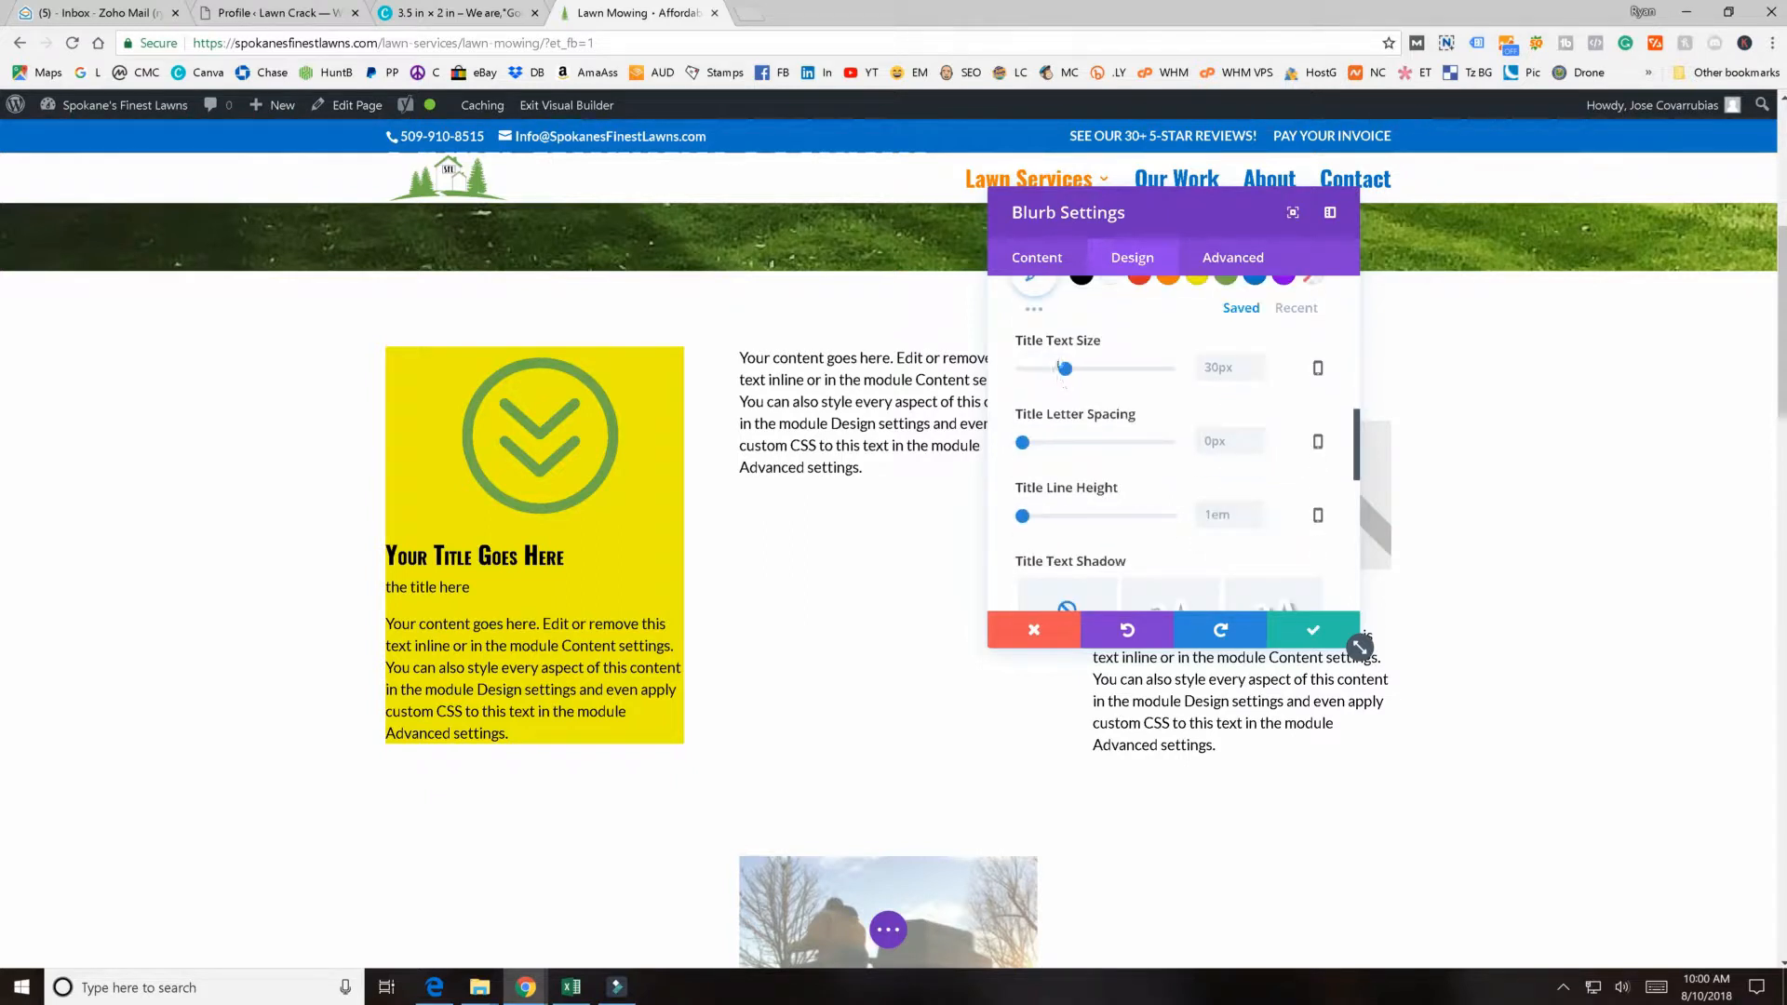
{"action": "left_click_drag", "start_coordinate": [1065, 367], "coordinate": [1120, 369]}
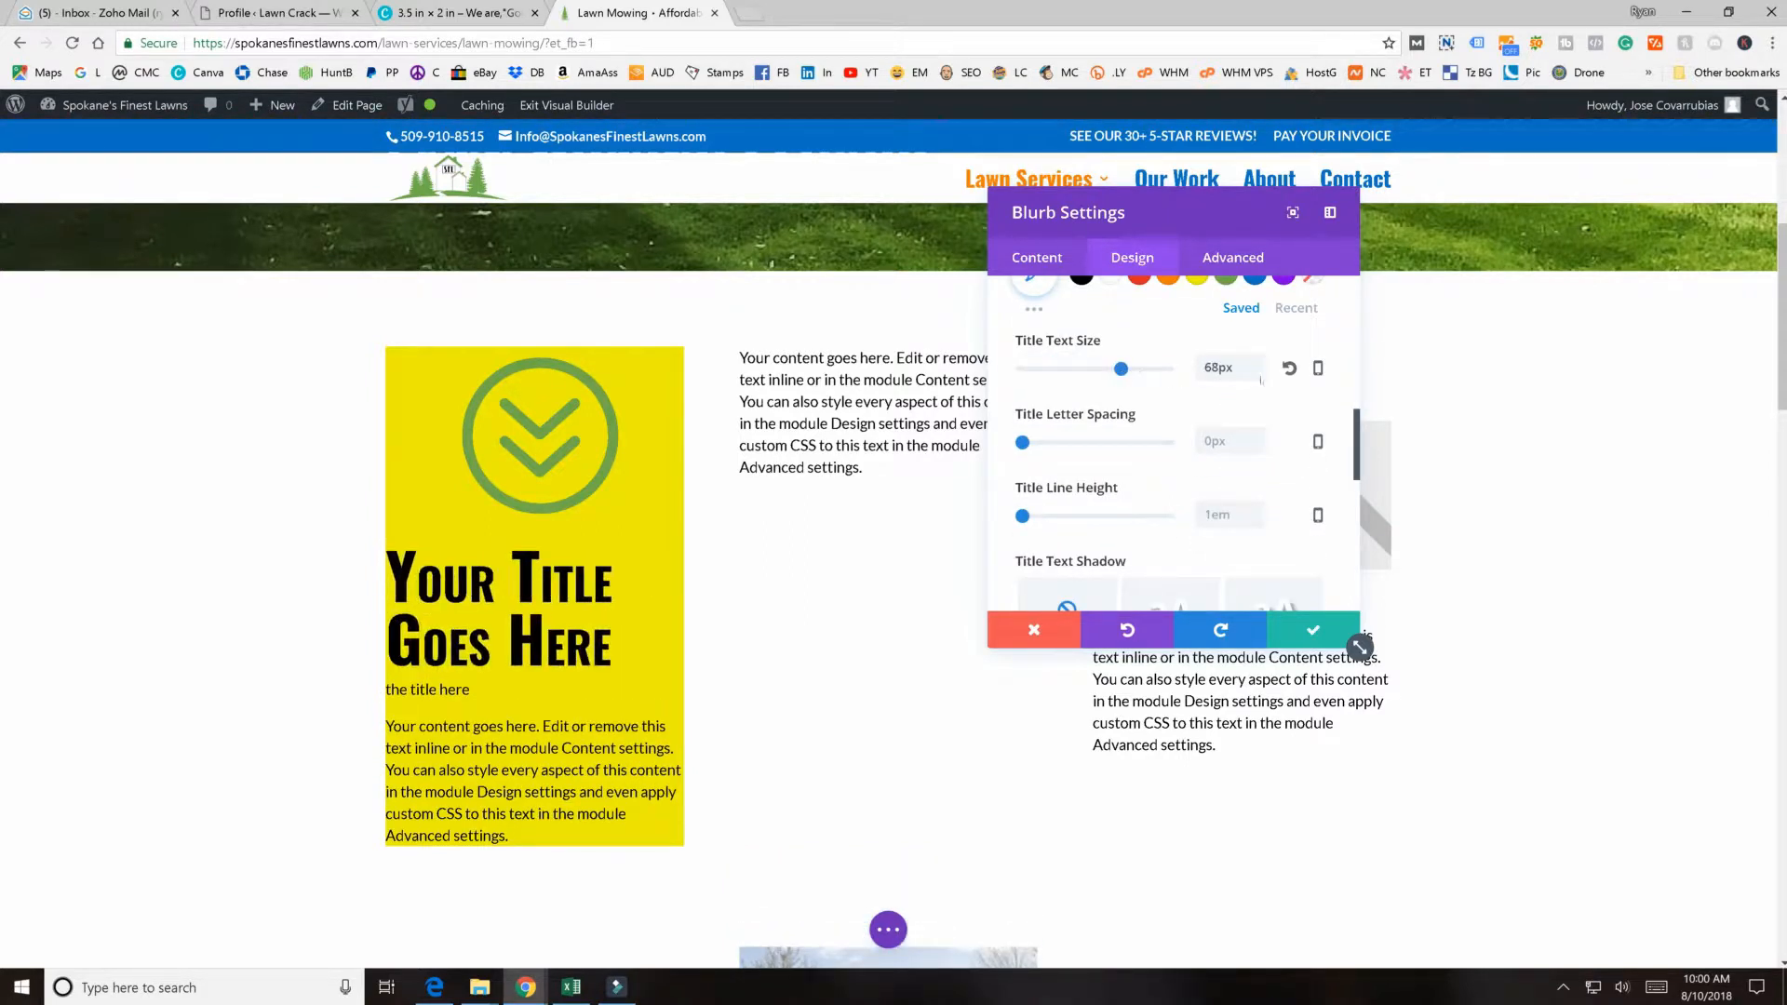
{"action": "left_click", "coordinate": [1287, 368]}
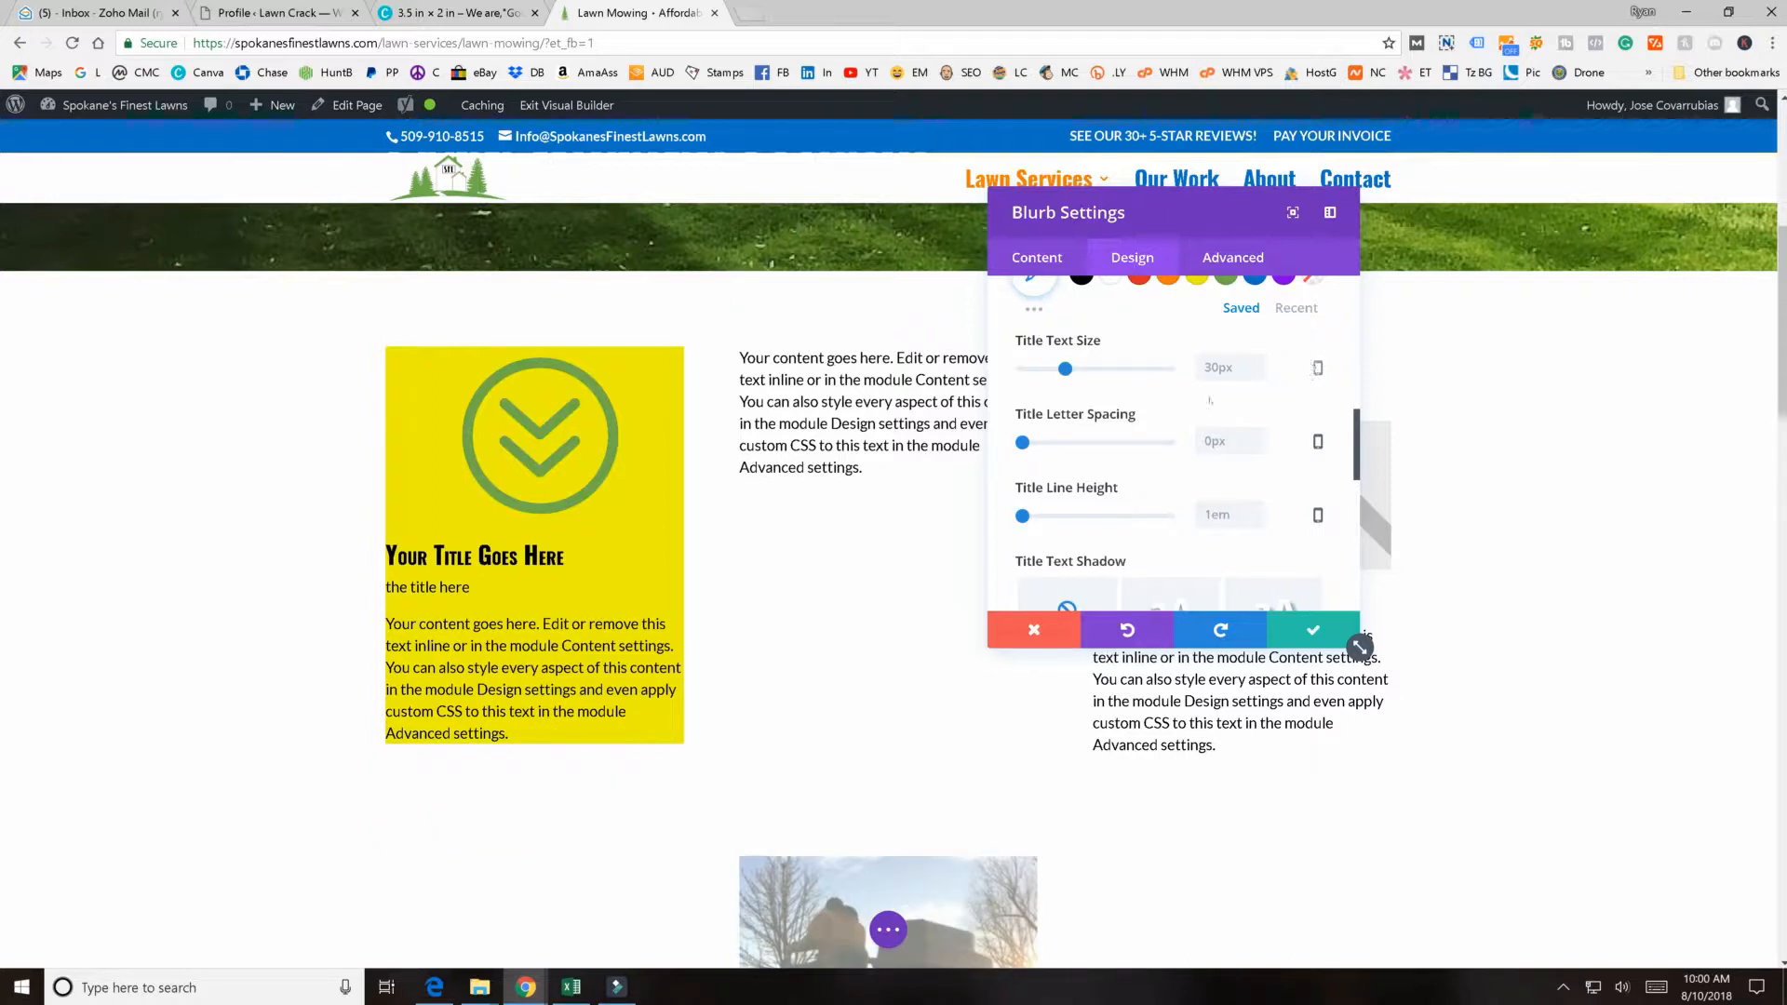
- Show the title text size's responsive settings, preview the tablet and smartphone views, and return to desktop
{"action": "left_click", "coordinate": [1316, 369]}
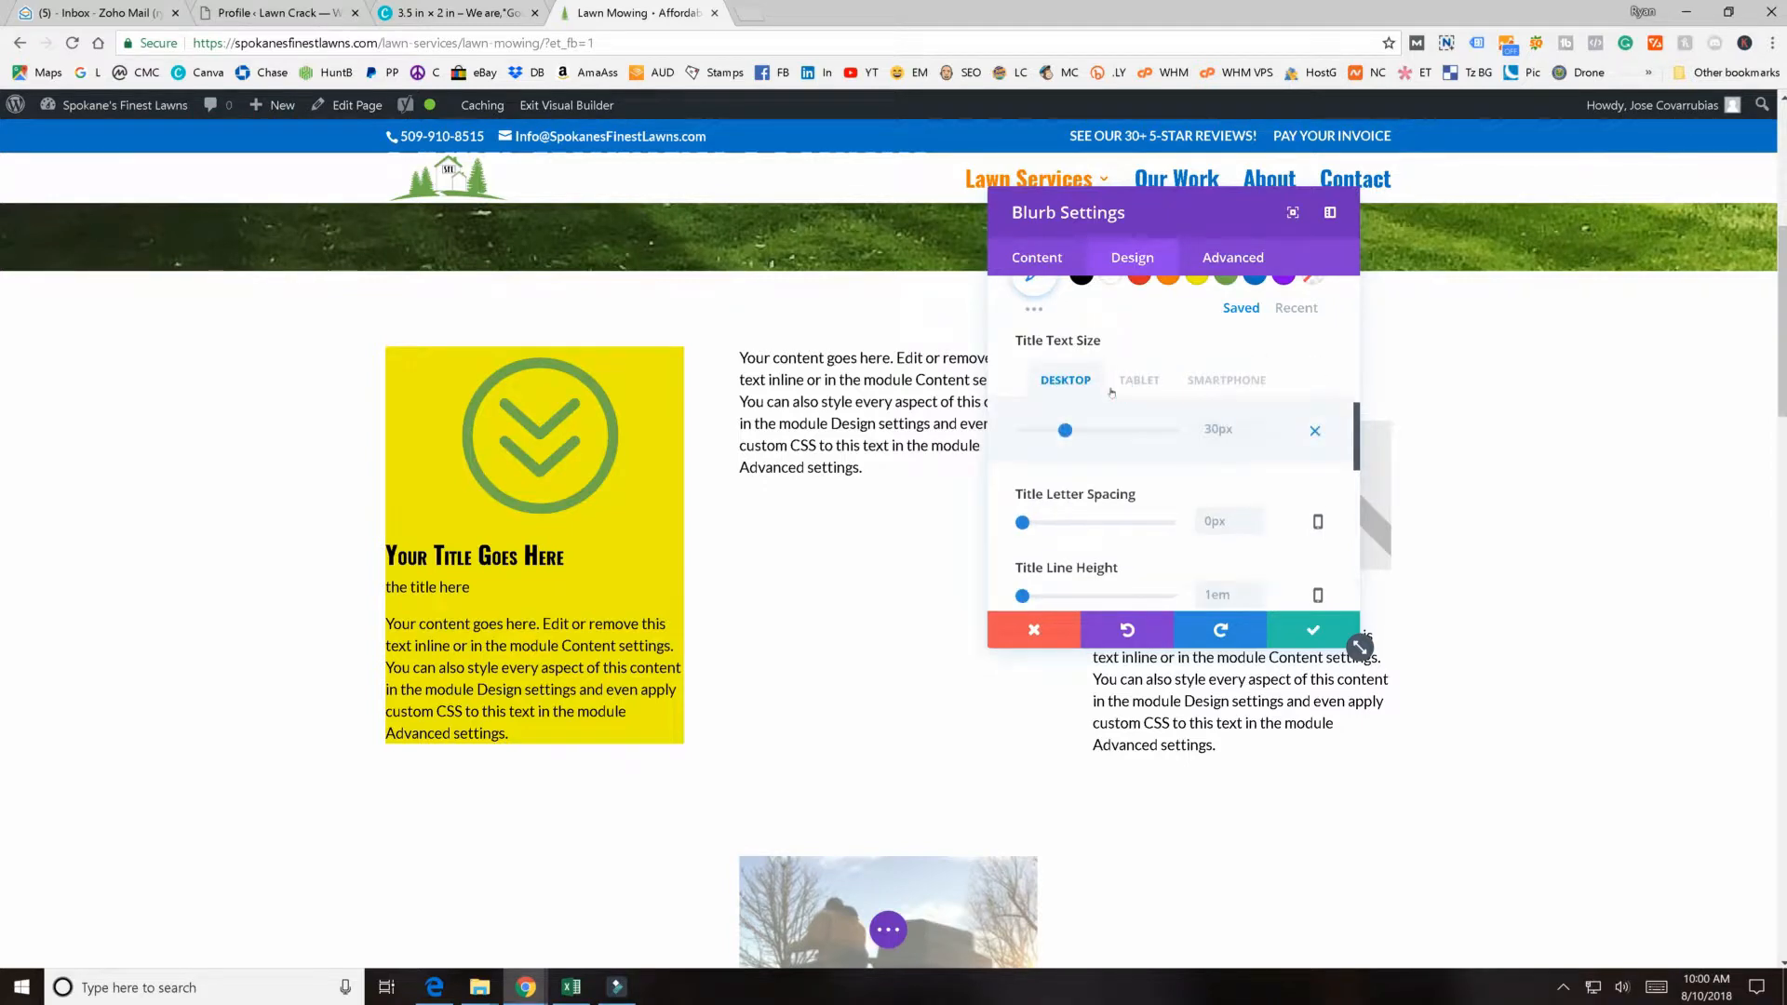
{"action": "left_click", "coordinate": [1135, 382]}
{"action": "left_click", "coordinate": [1230, 382]}
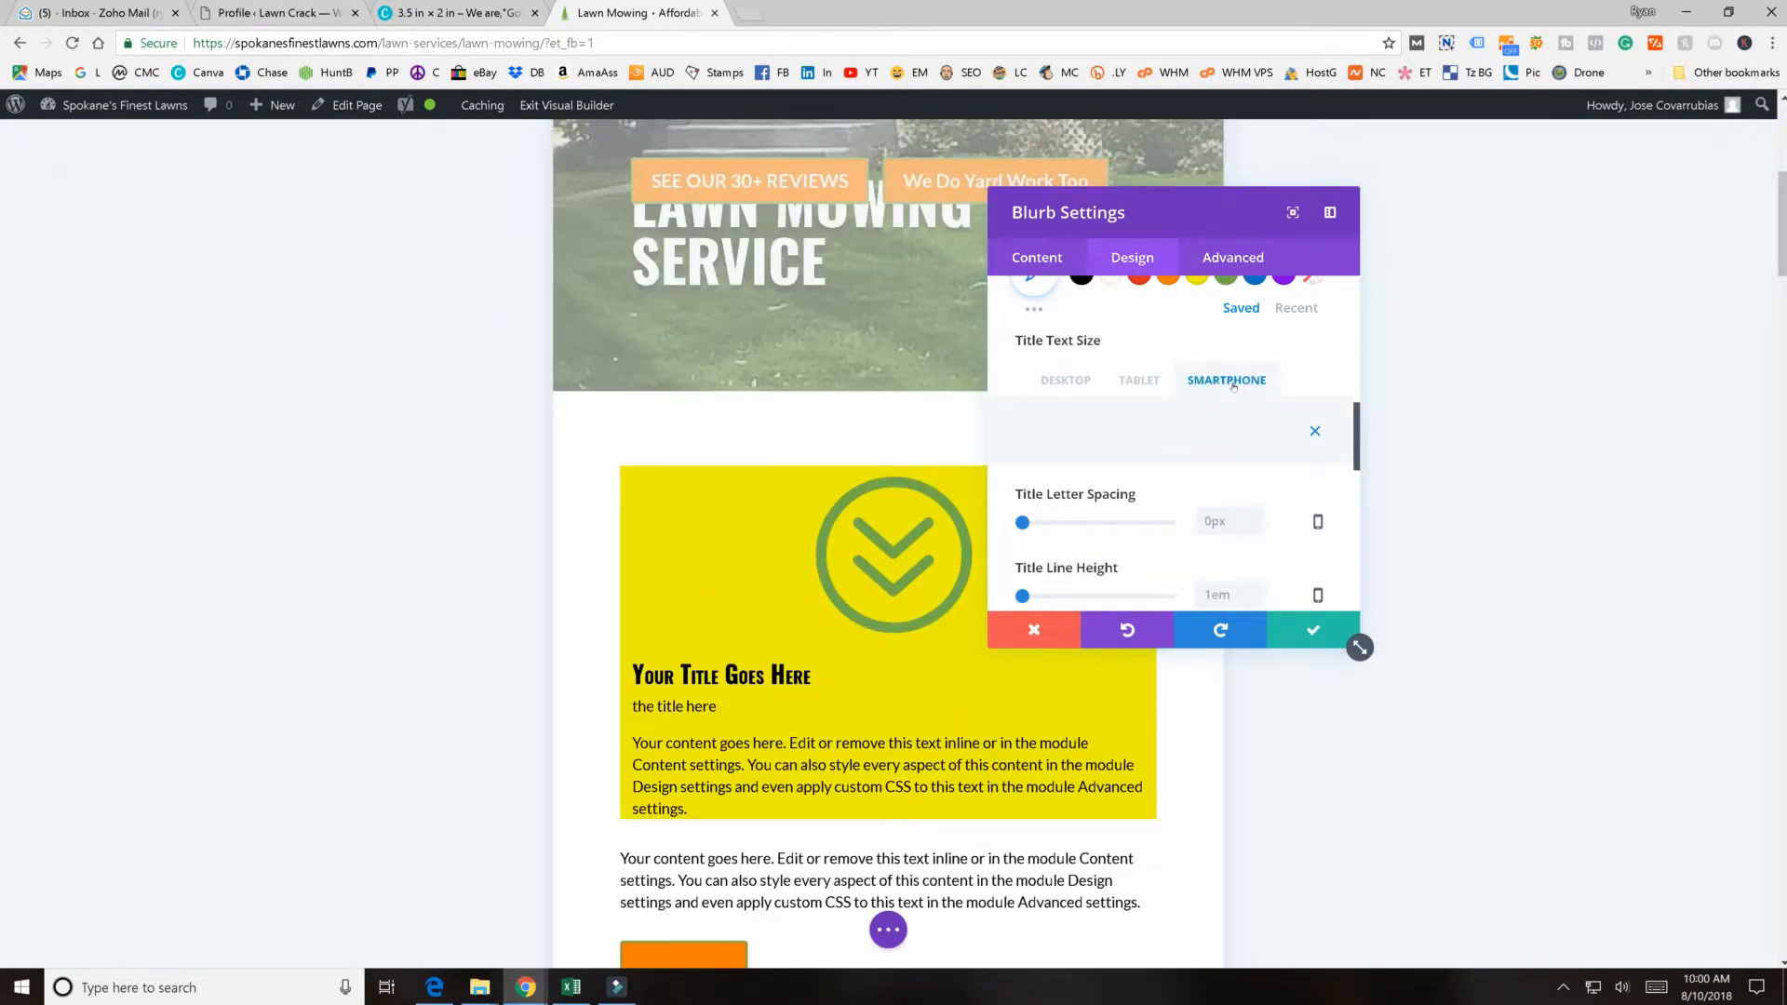
{"action": "left_click", "coordinate": [1050, 381]}
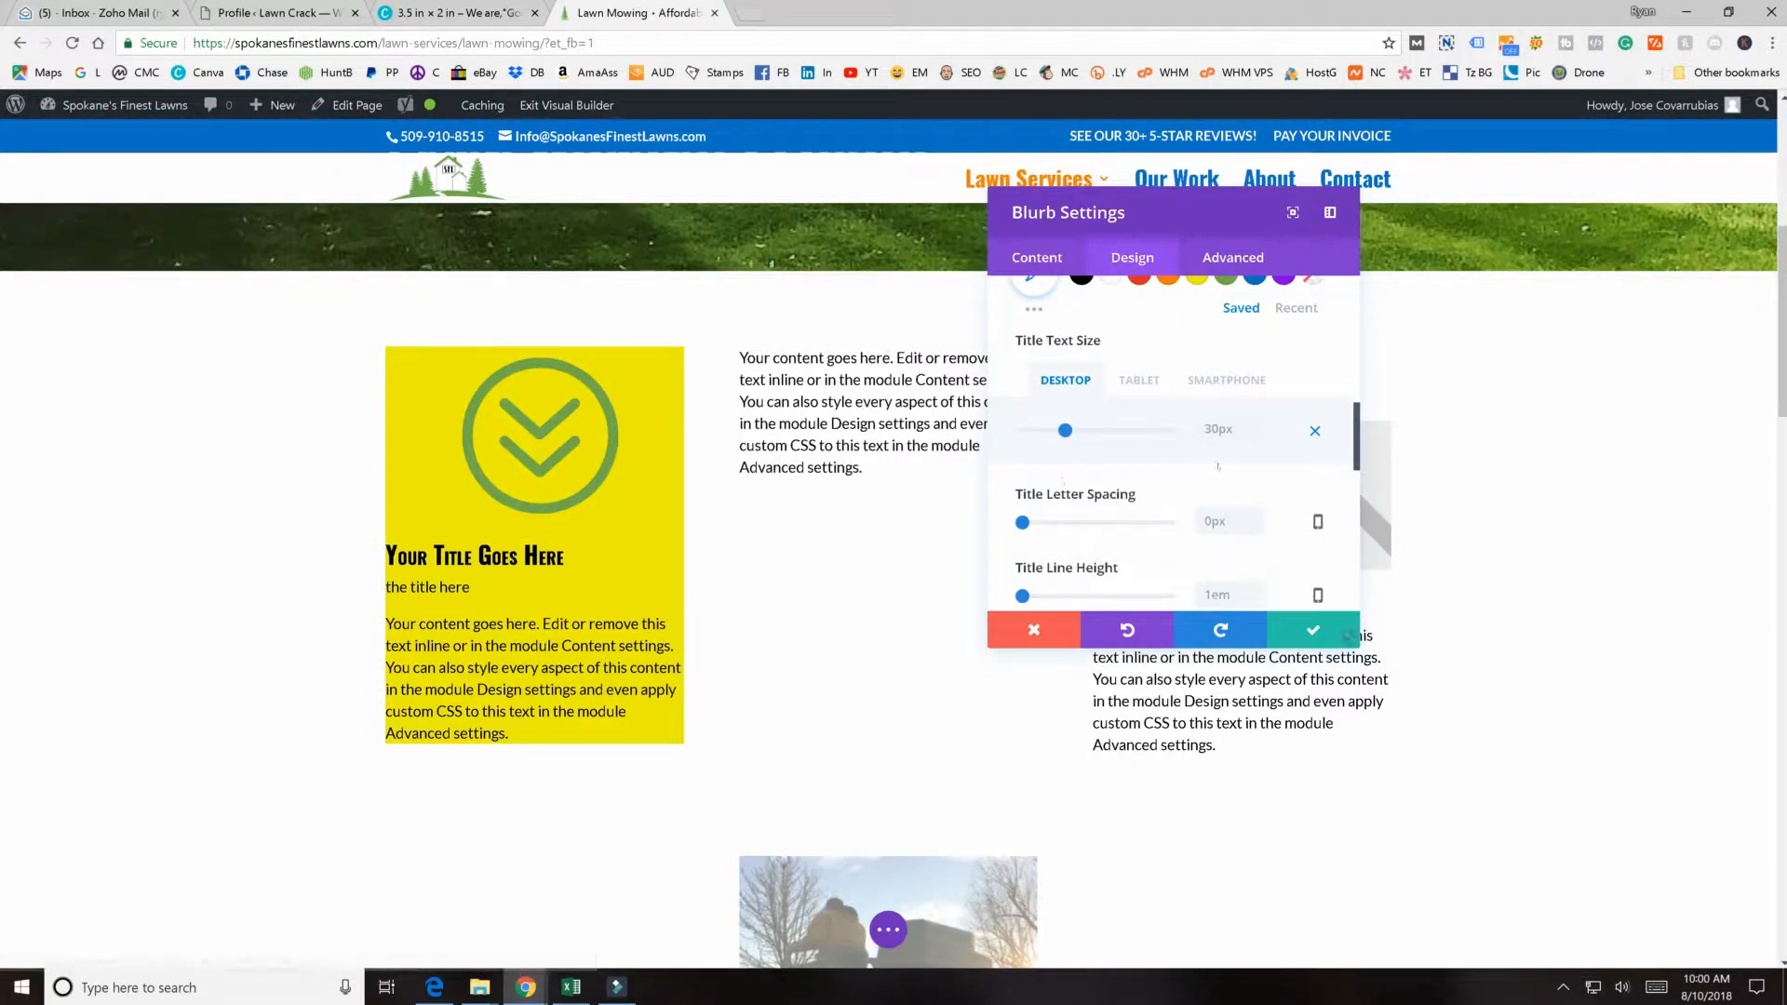
- Try linked top and bottom custom margins on the blurb, including 50px and -5px, and reset the margin
{"action": "scroll", "coordinate": [1195, 458], "scroll_direction": "down", "scroll_amount": 3}
{"action": "scroll", "coordinate": [1195, 458], "scroll_direction": "down", "scroll_amount": 3}
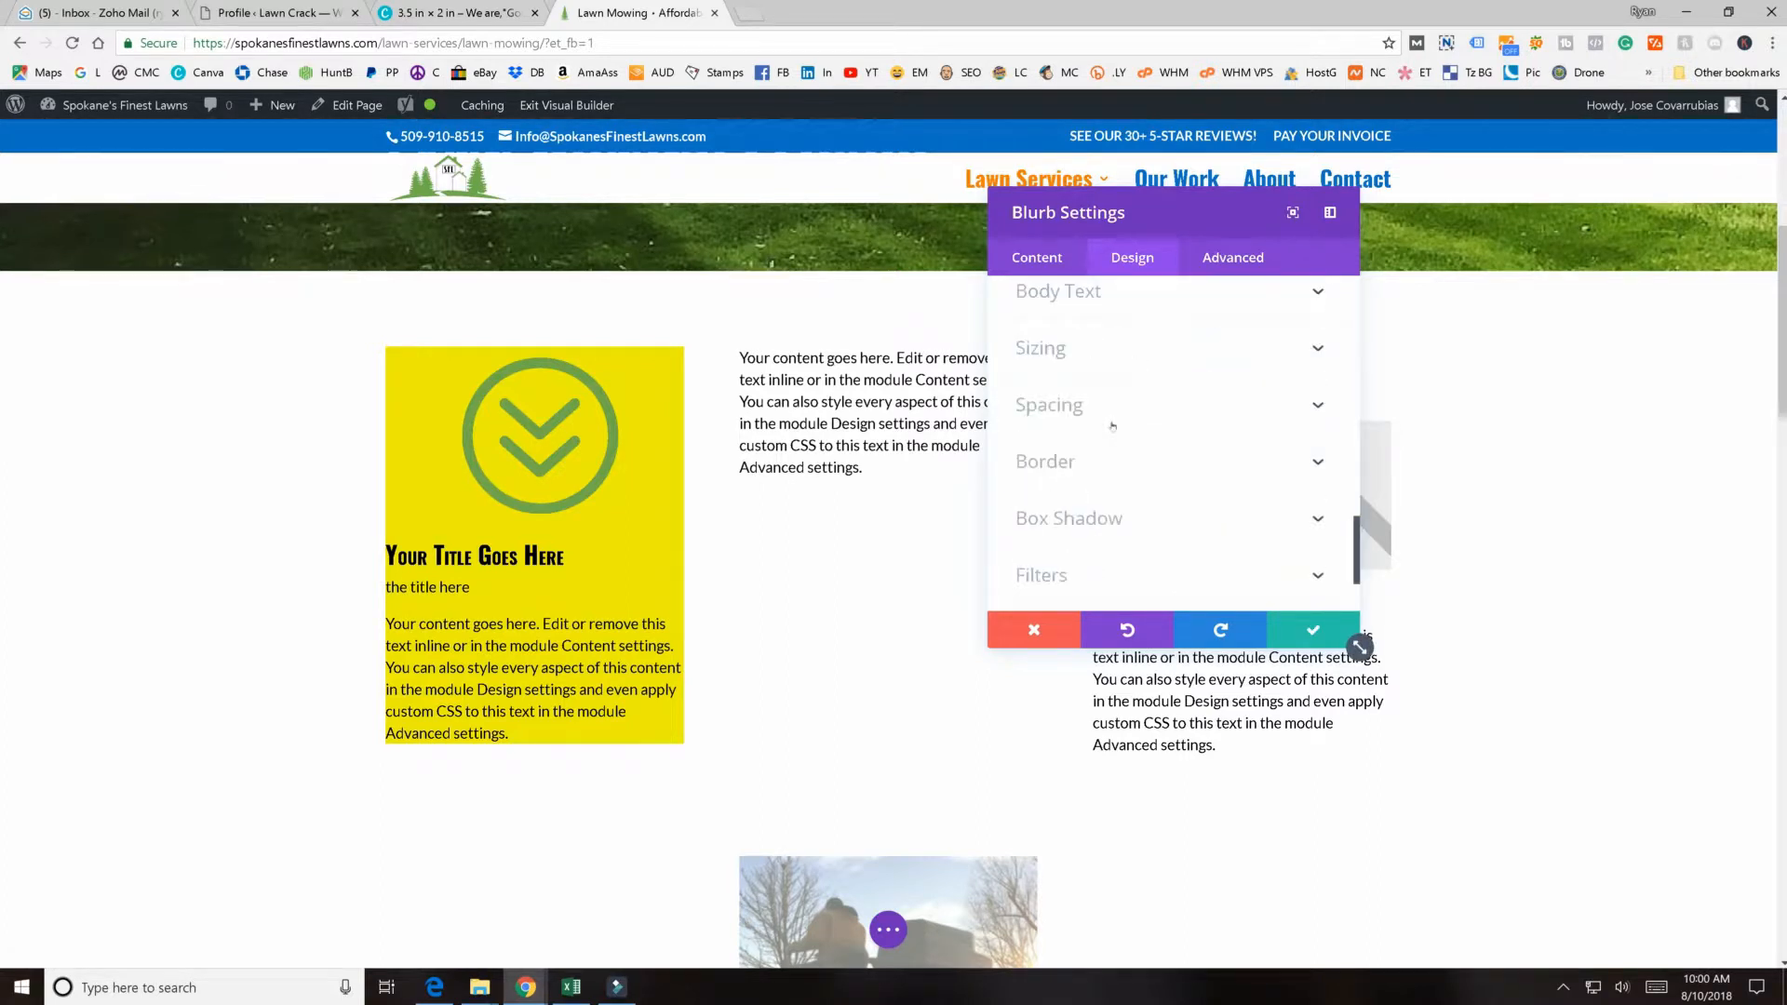
{"action": "scroll", "coordinate": [1089, 382], "scroll_direction": "down", "scroll_amount": 1}
{"action": "left_click", "coordinate": [1055, 313]}
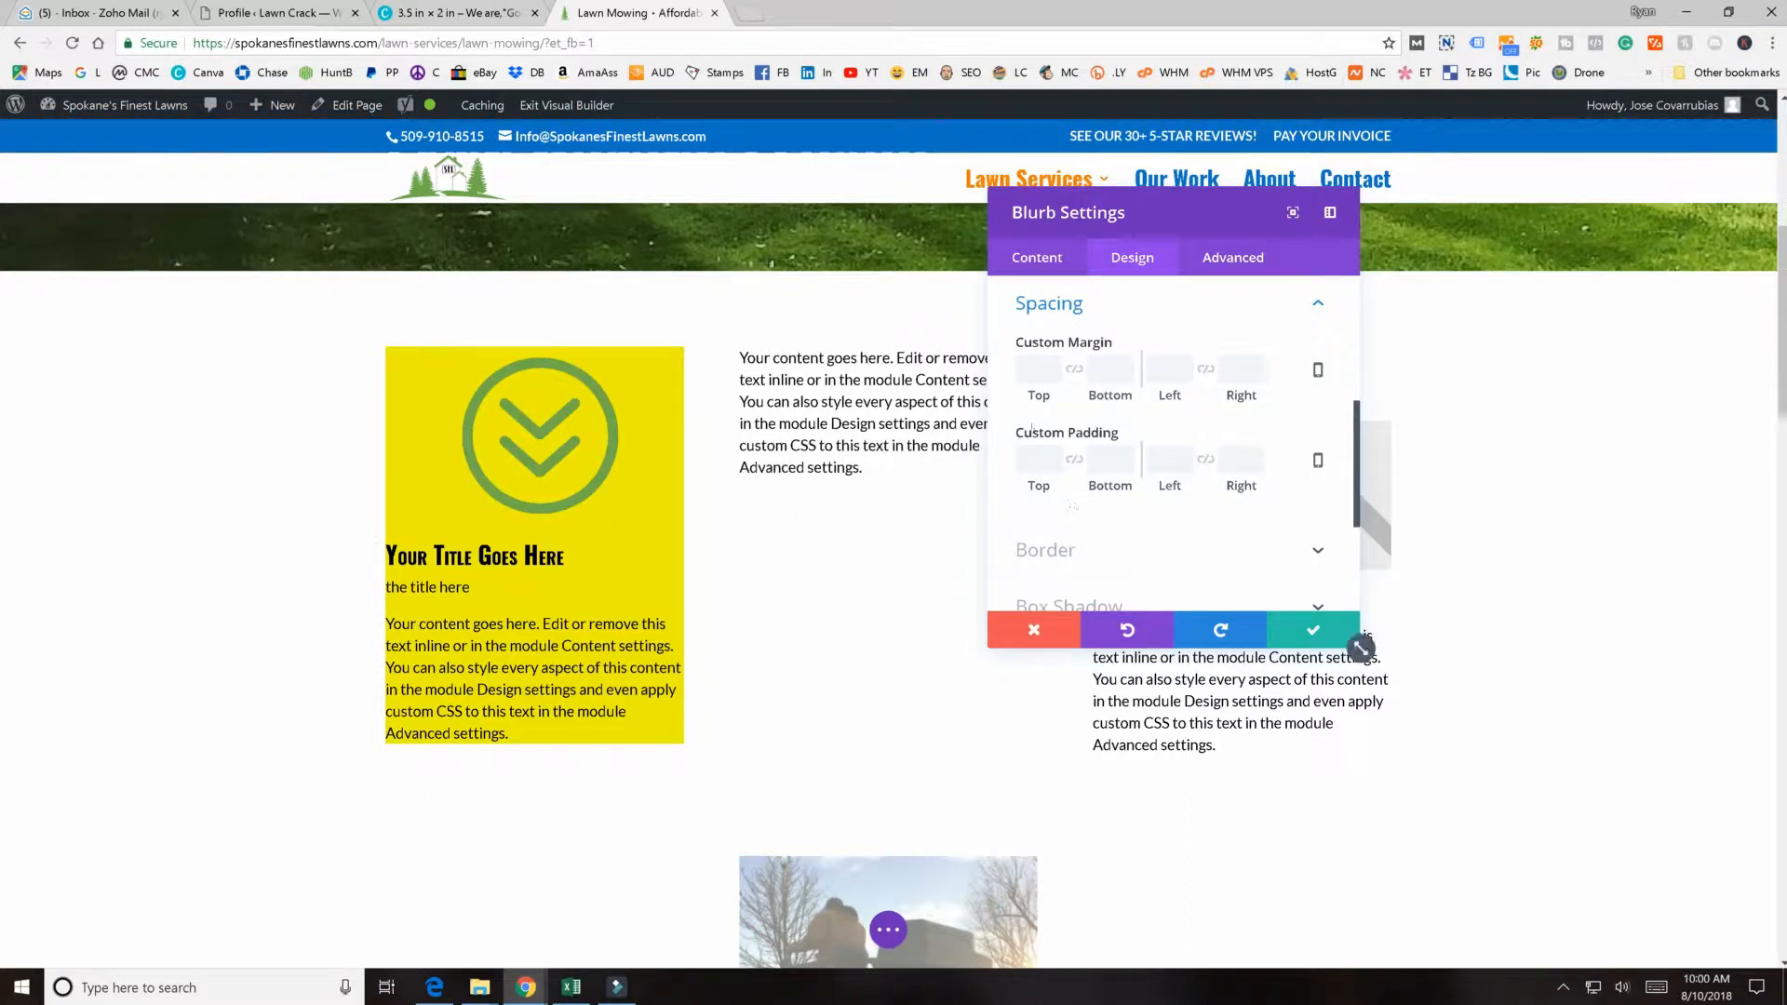
{"action": "left_click", "coordinate": [1070, 371]}
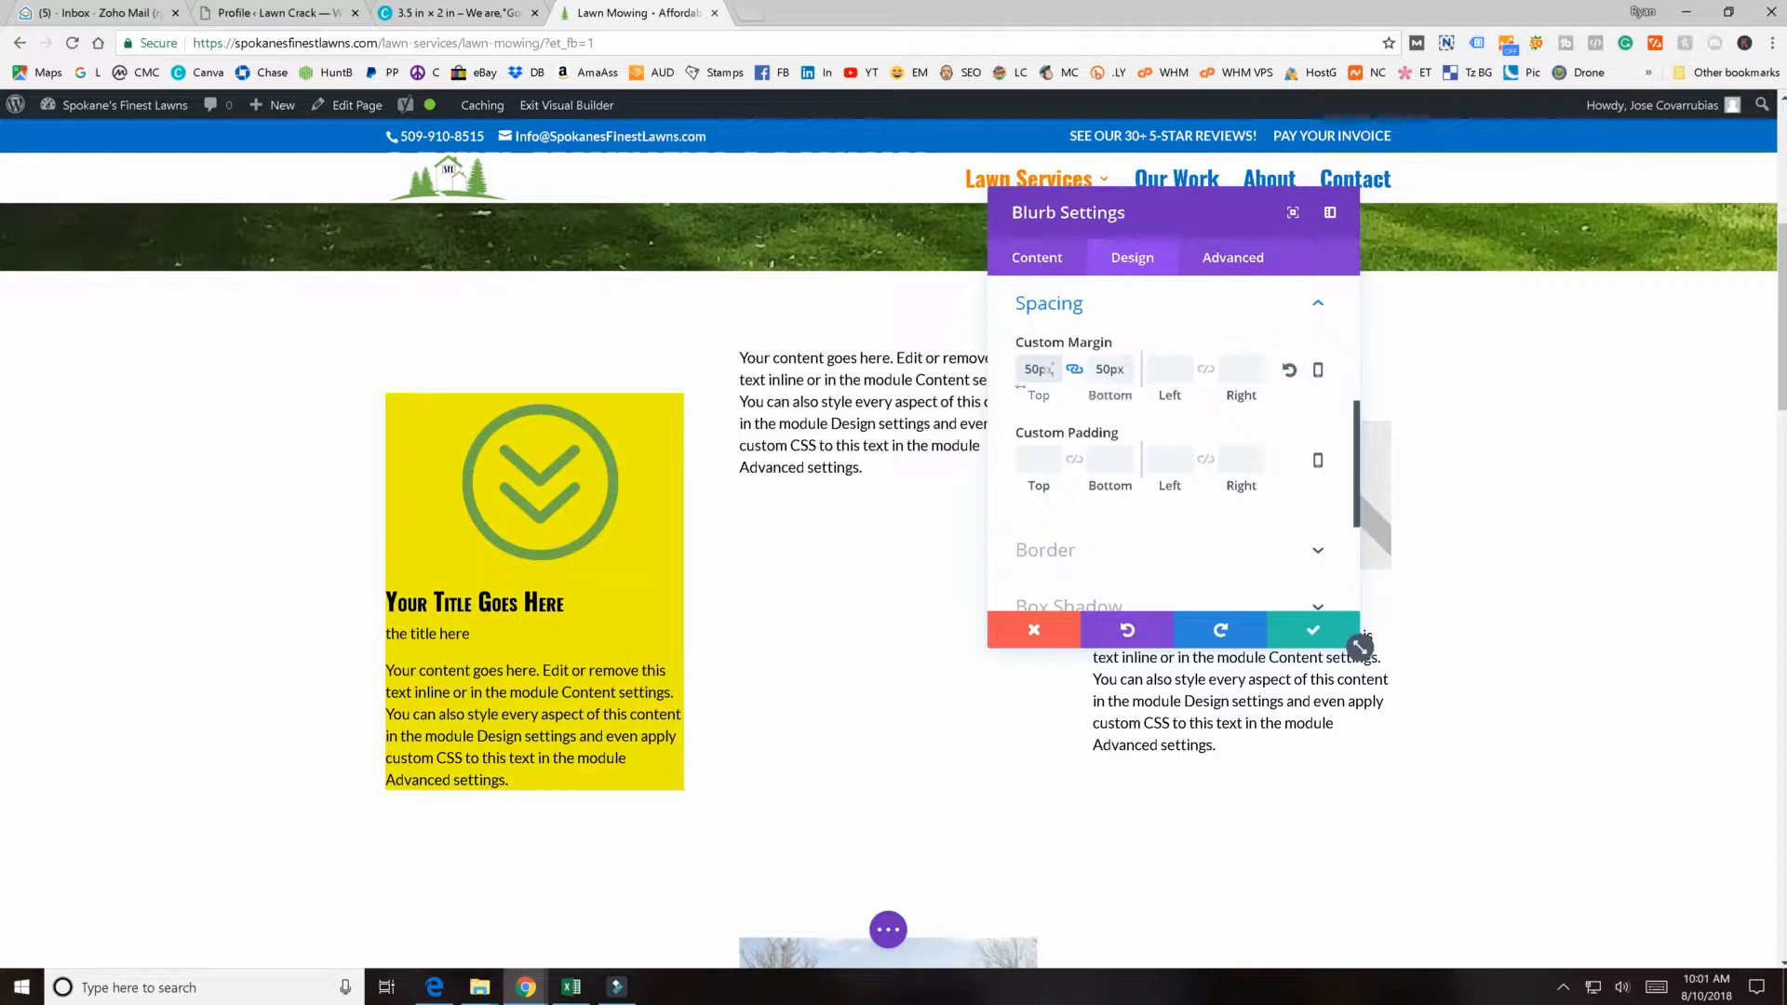
{"action": "left_click_drag", "start_coordinate": [1041, 394], "coordinate": [910, 404]}
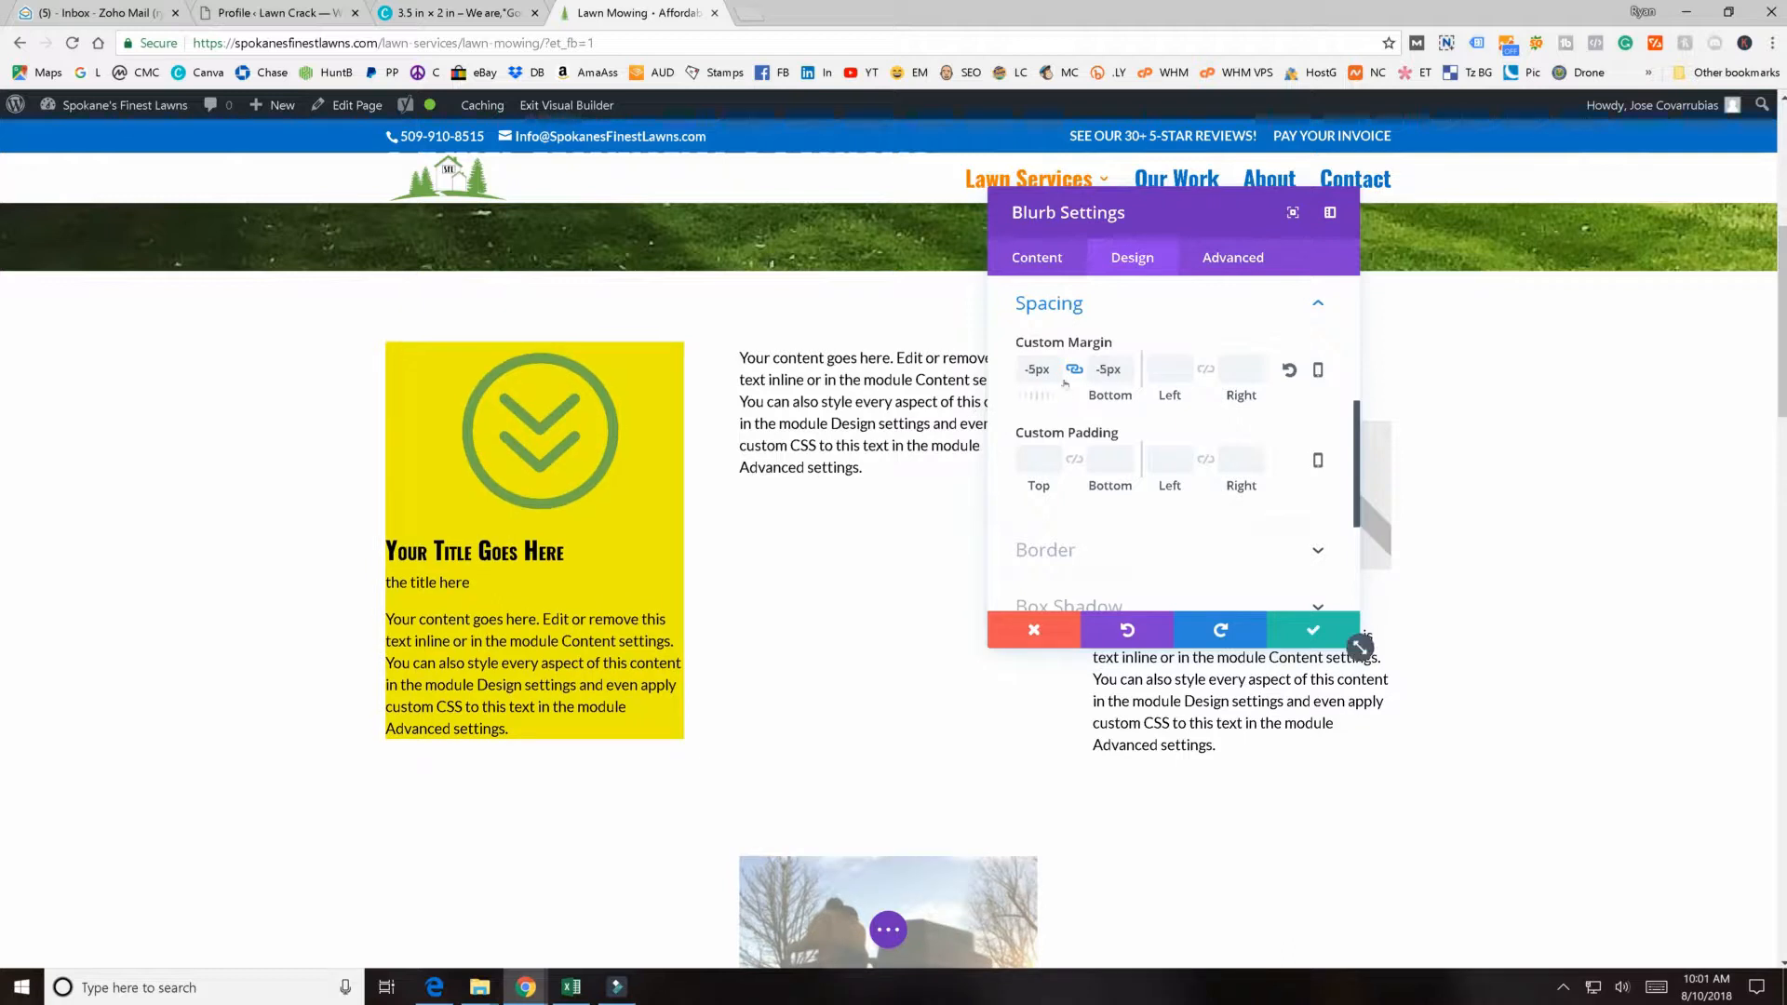
{"action": "left_click", "coordinate": [1289, 370]}
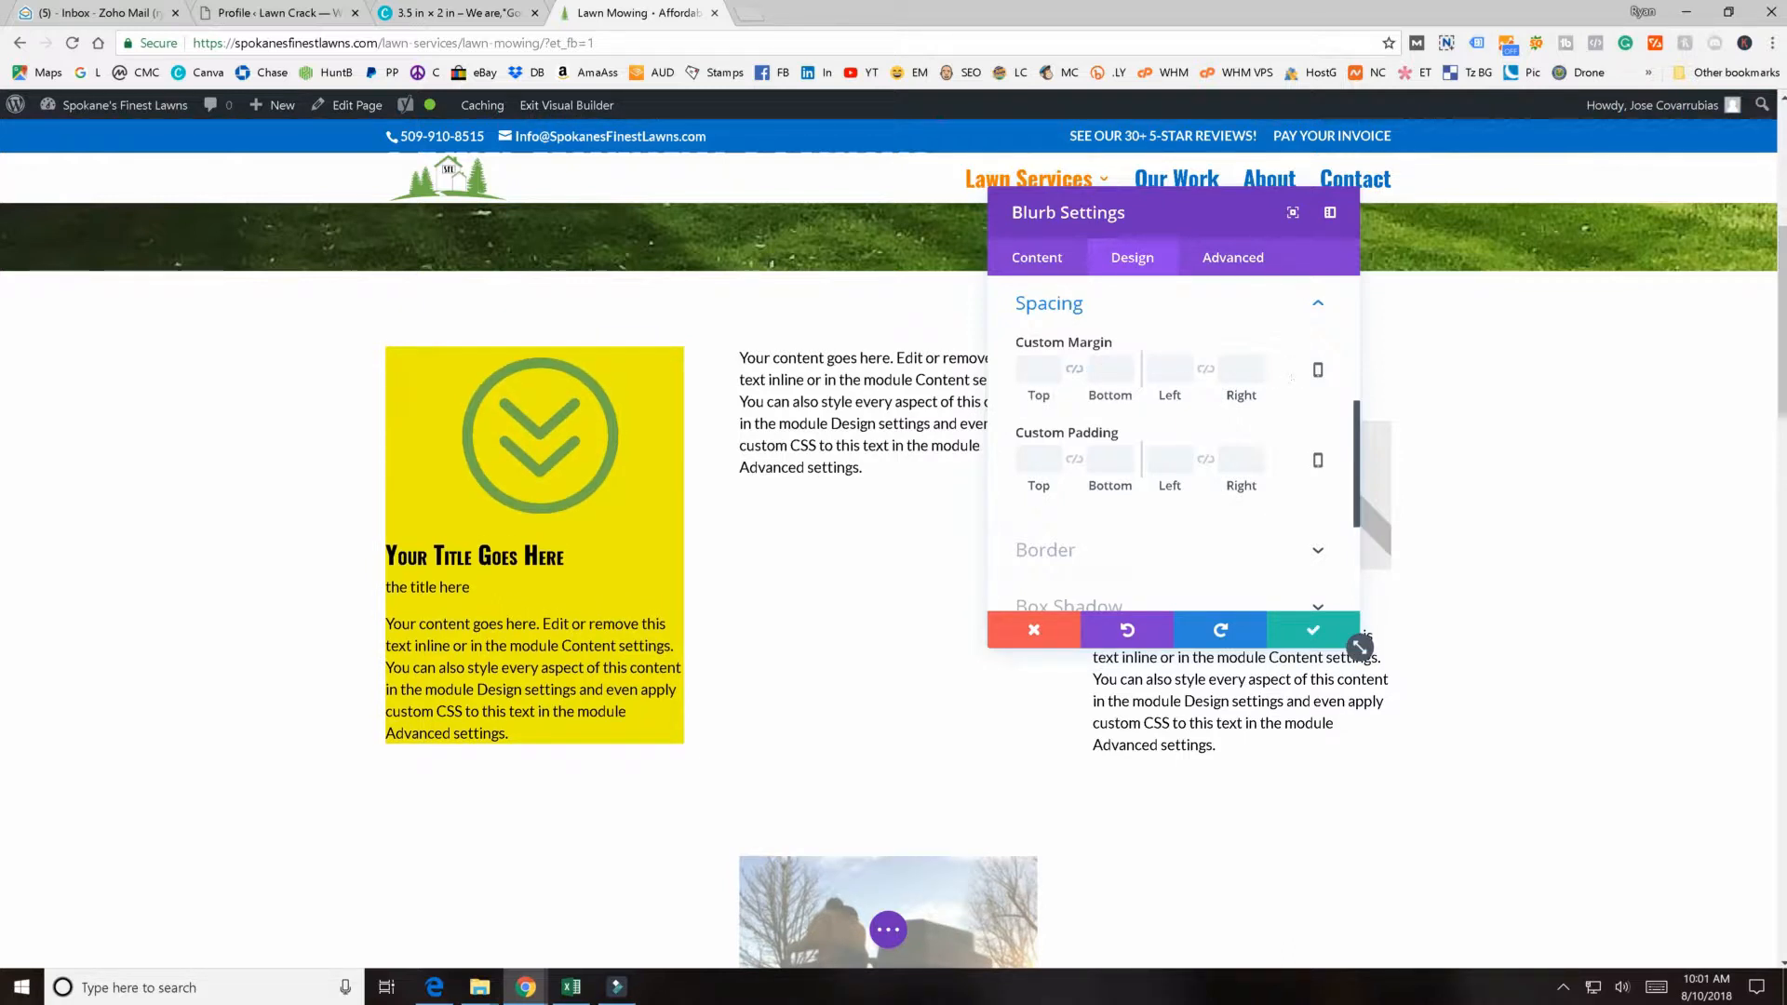
{"action": "left_click_drag", "start_coordinate": [1000, 397], "coordinate": [1013, 393]}
{"action": "left_click", "coordinate": [1288, 371]}
- Give the blurb linked custom padding of 76px at top and bottom and 59px at left and right
{"action": "left_click_drag", "start_coordinate": [1028, 484], "coordinate": [1138, 480]}
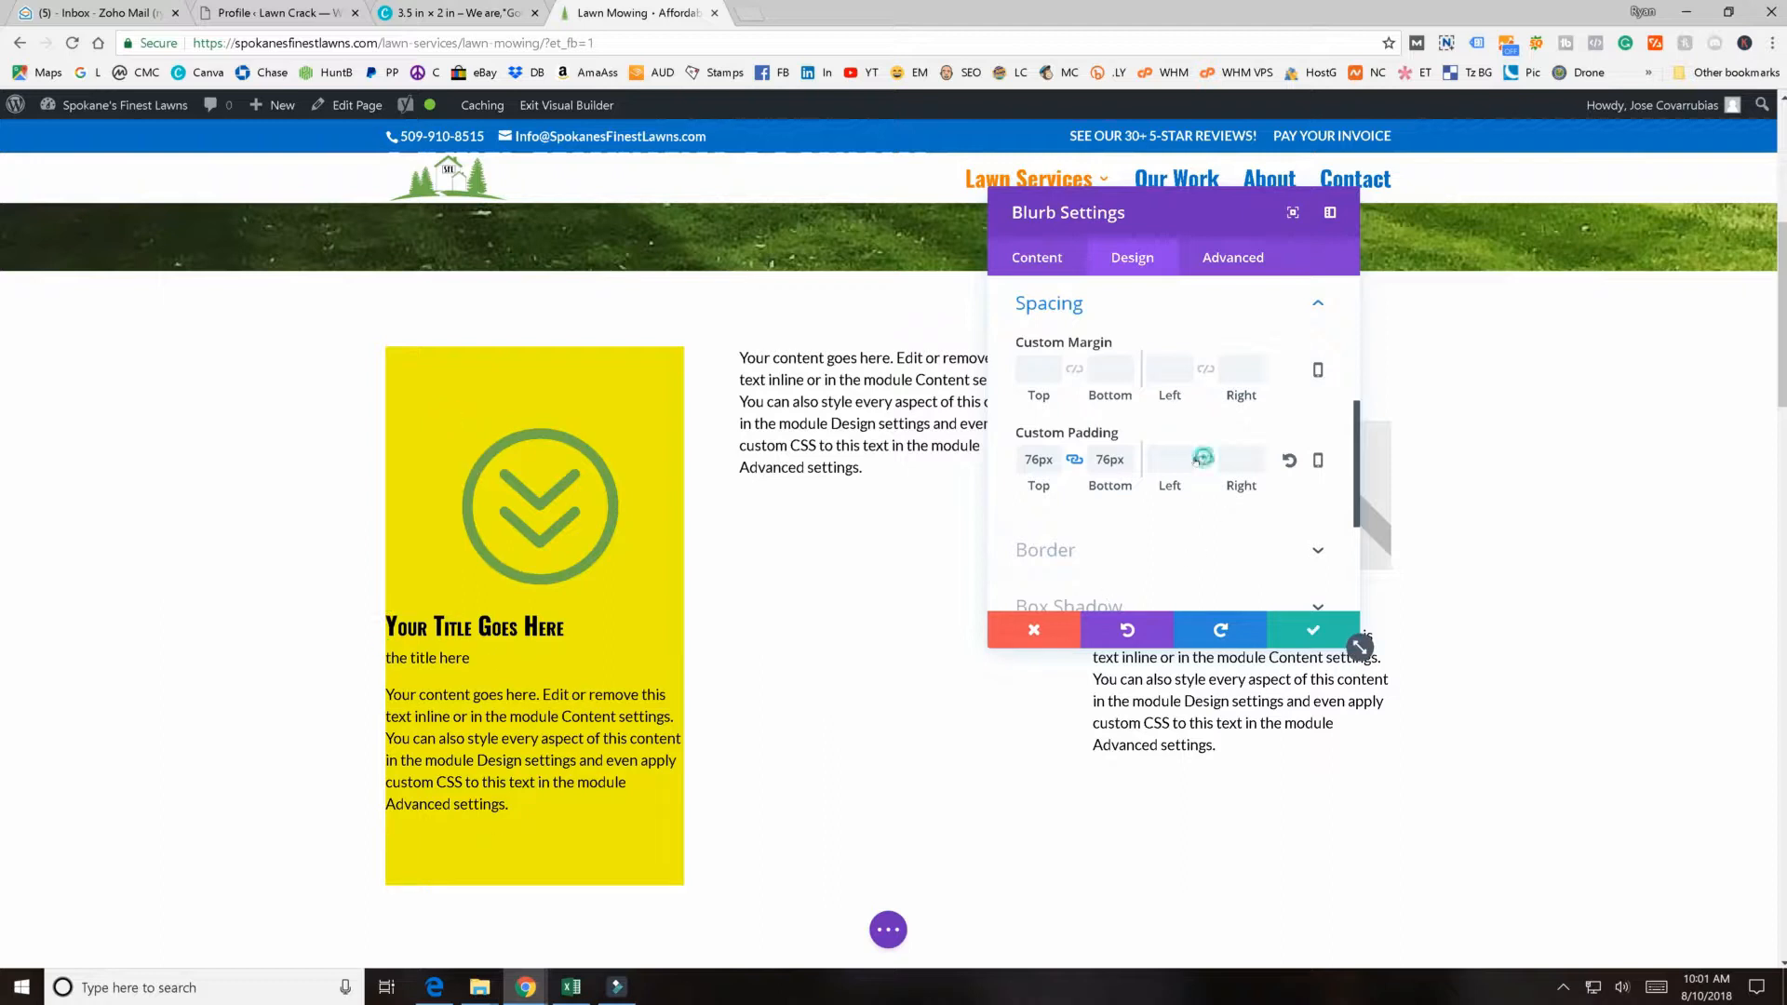
{"action": "left_click_drag", "start_coordinate": [1171, 486], "coordinate": [1234, 479]}
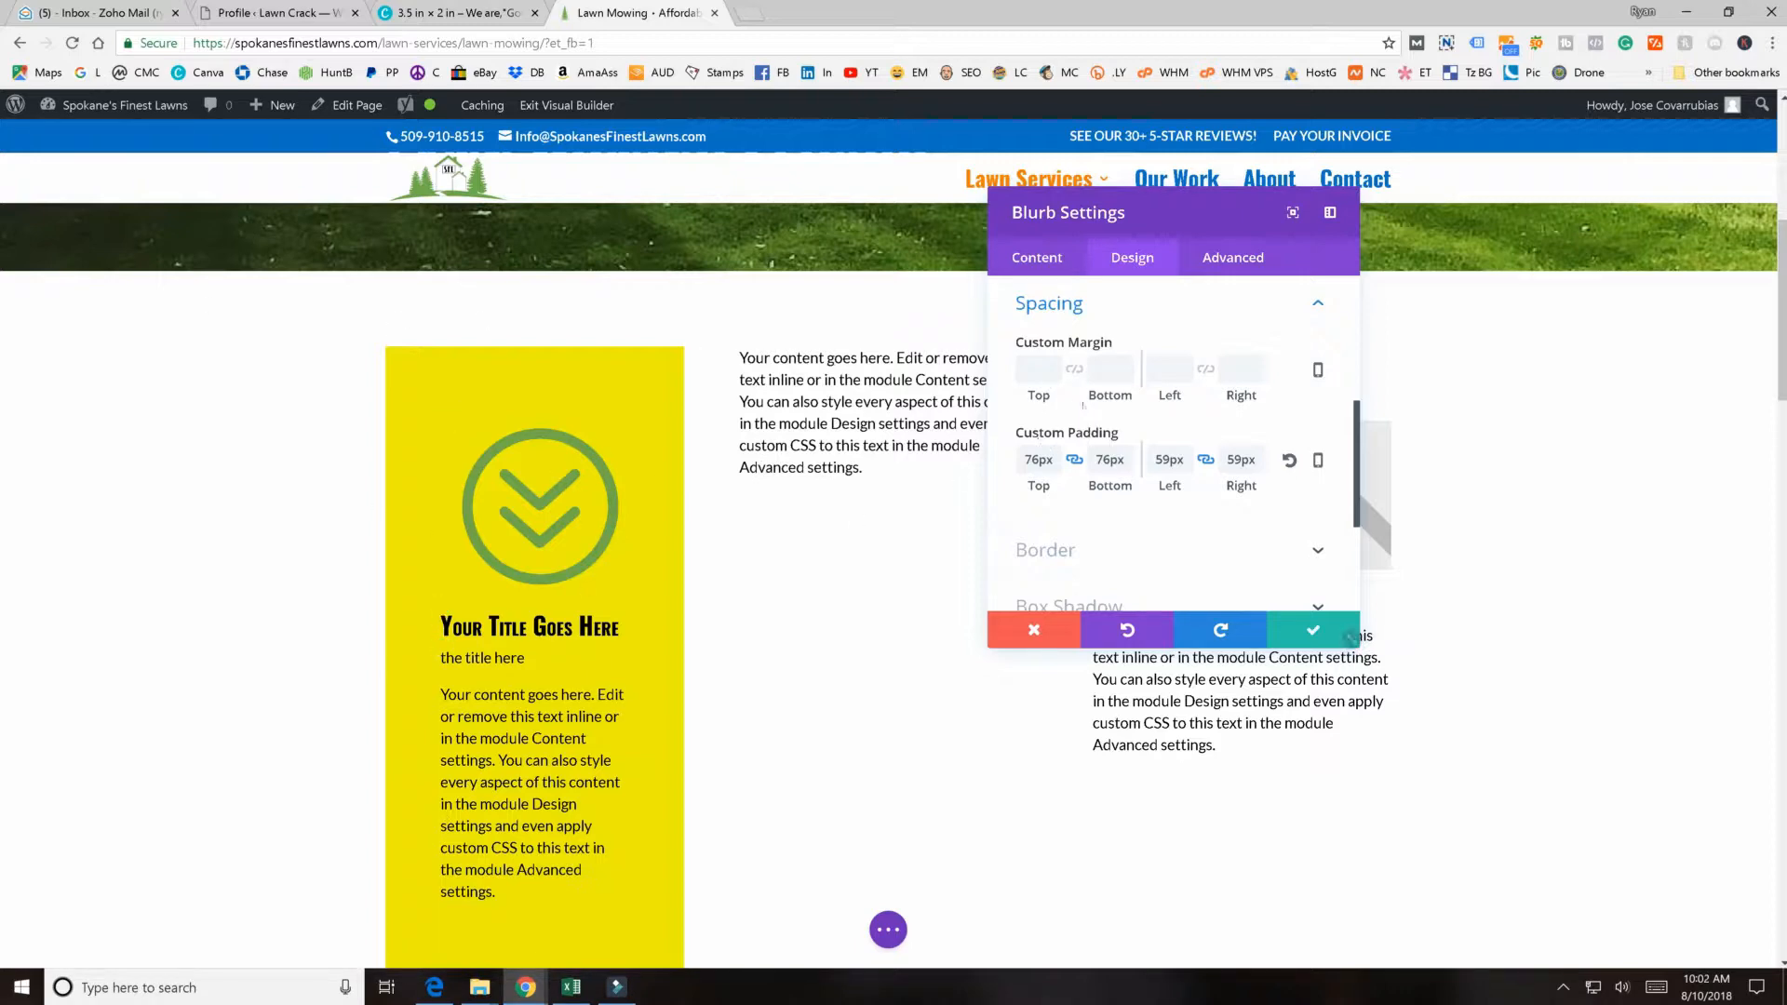
- Try different top margins on the padded blurb, and reset both its custom margin and custom padding
{"action": "scroll", "coordinate": [544, 851], "scroll_direction": "up", "scroll_amount": 5}
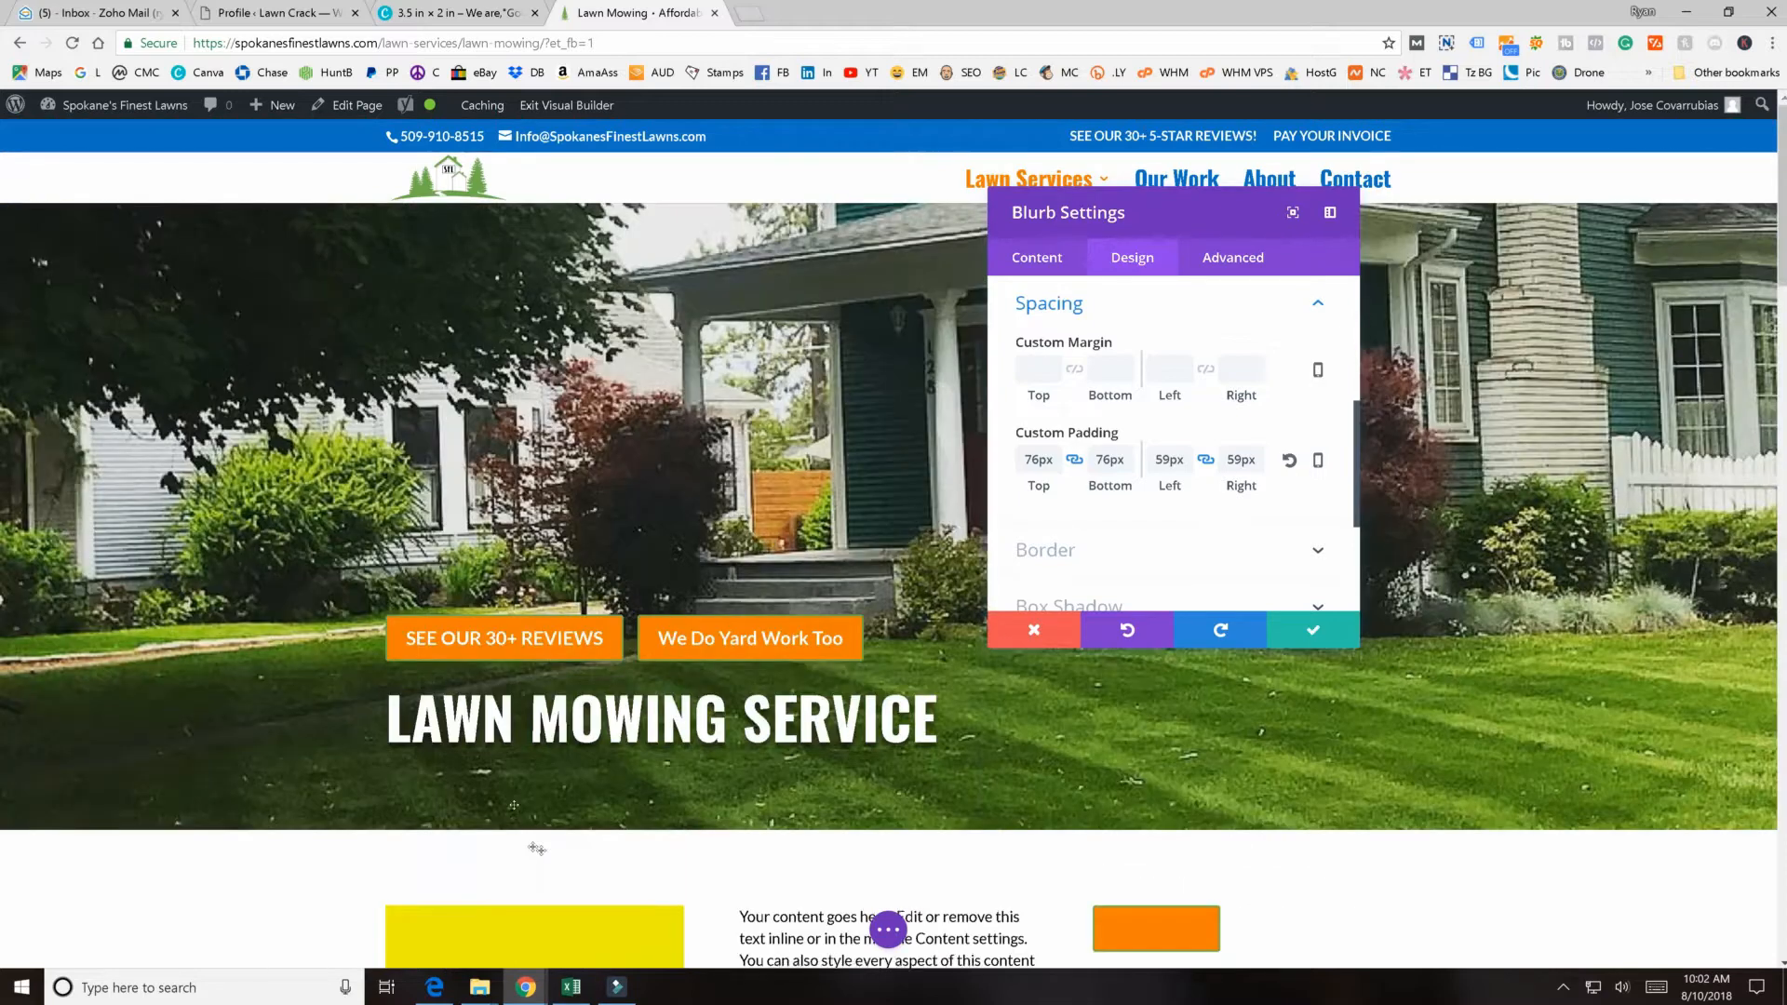
{"action": "scroll", "coordinate": [544, 854], "scroll_direction": "down", "scroll_amount": 1}
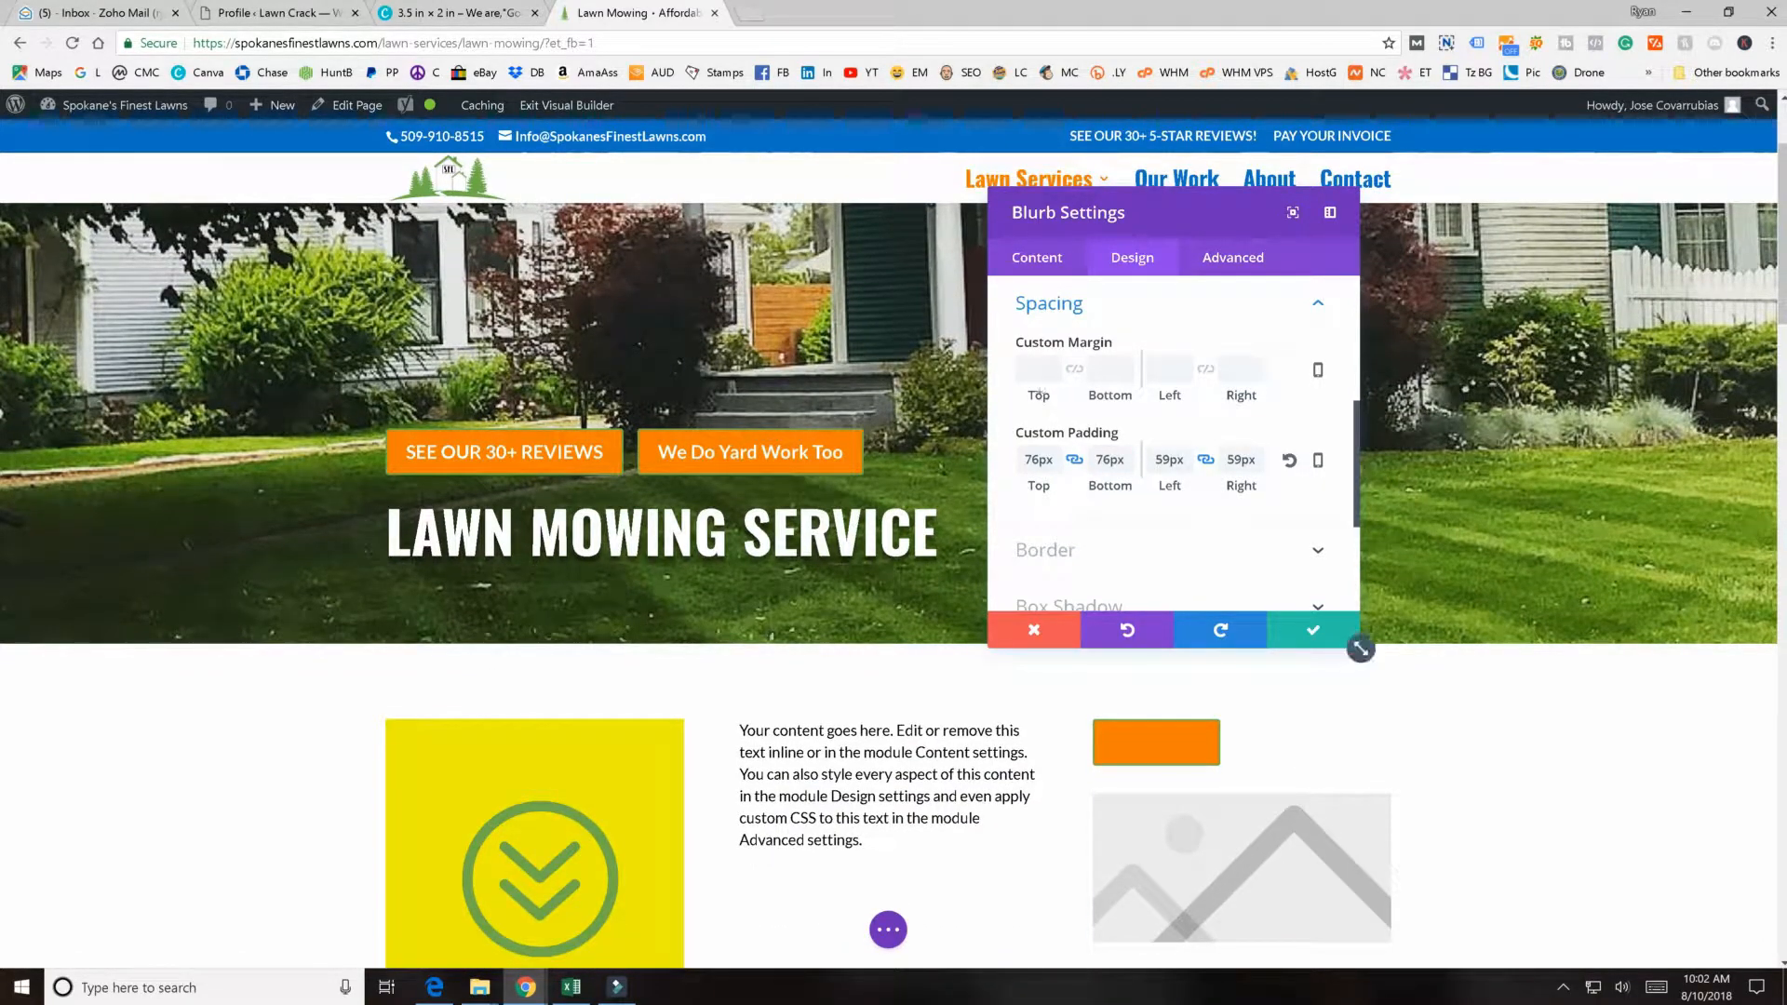
{"action": "left_click_drag", "start_coordinate": [1042, 394], "coordinate": [898, 395]}
{"action": "left_click_drag", "start_coordinate": [263, 486], "coordinate": [247, 484]}
{"action": "left_click_drag", "start_coordinate": [879, 395], "coordinate": [979, 395]}
{"action": "left_click", "coordinate": [1288, 369]}
{"action": "left_click", "coordinate": [1288, 460]}
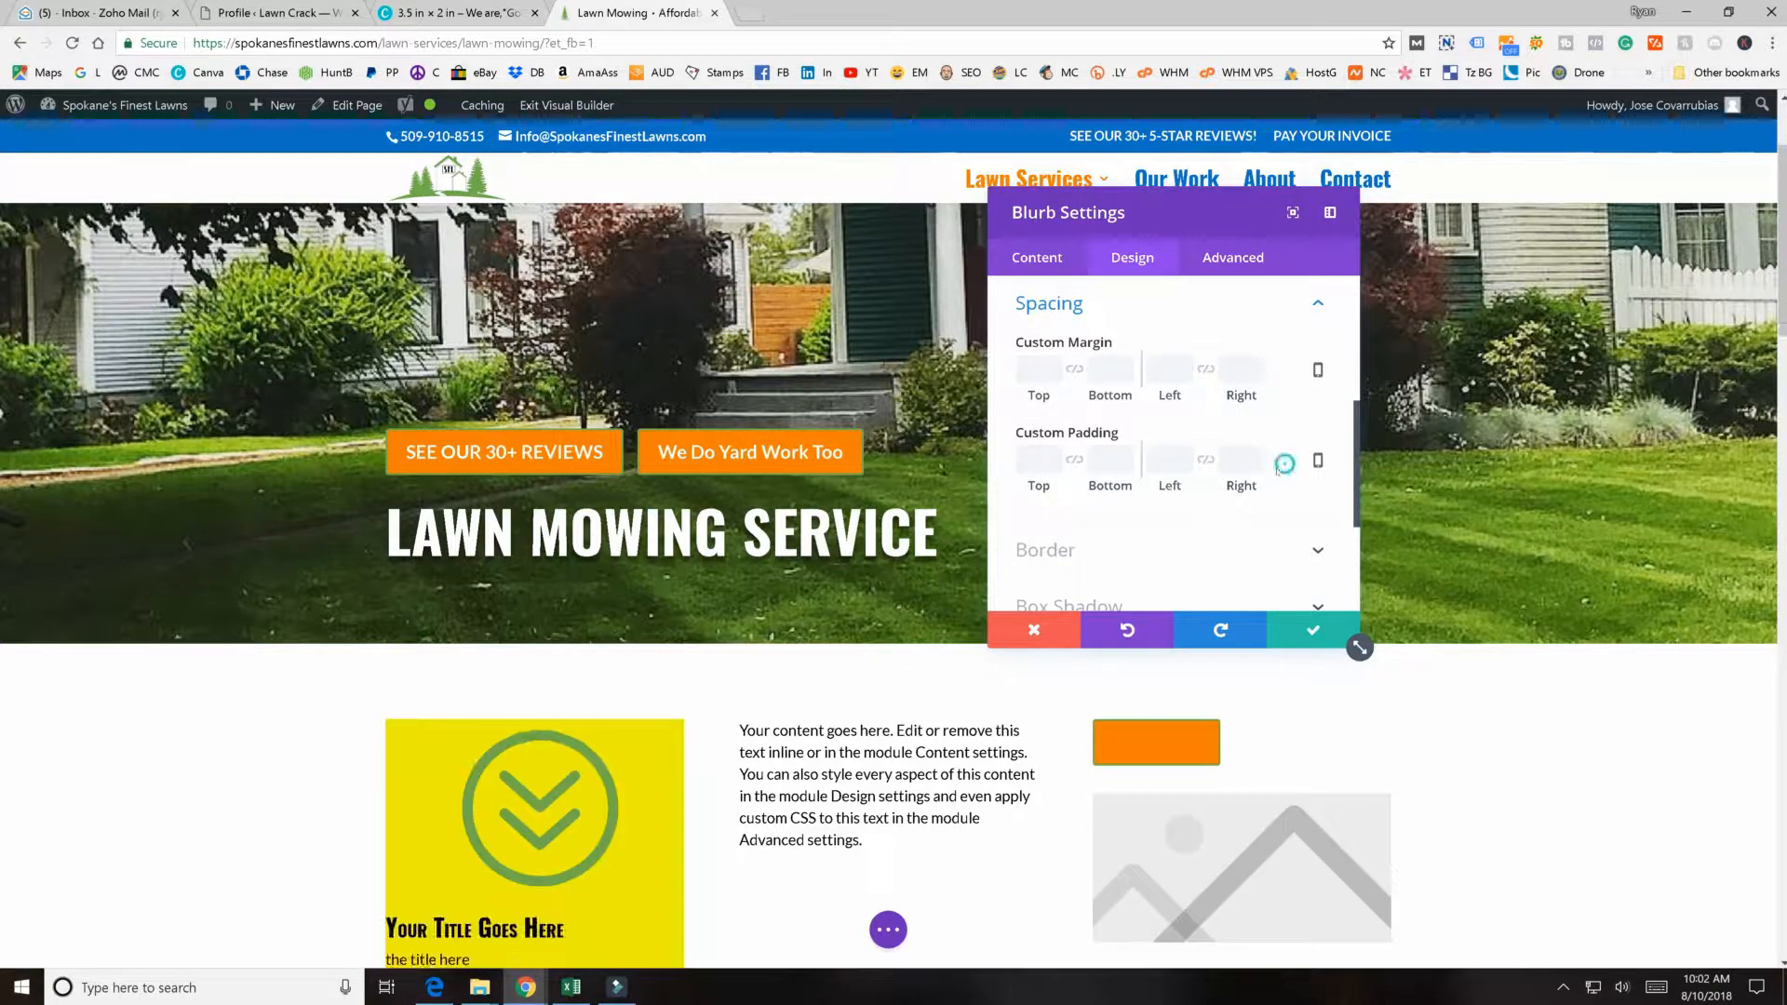
- Round all four of the blurb's corners by 3px
{"action": "scroll", "coordinate": [1173, 465], "scroll_direction": "down", "scroll_amount": 3}
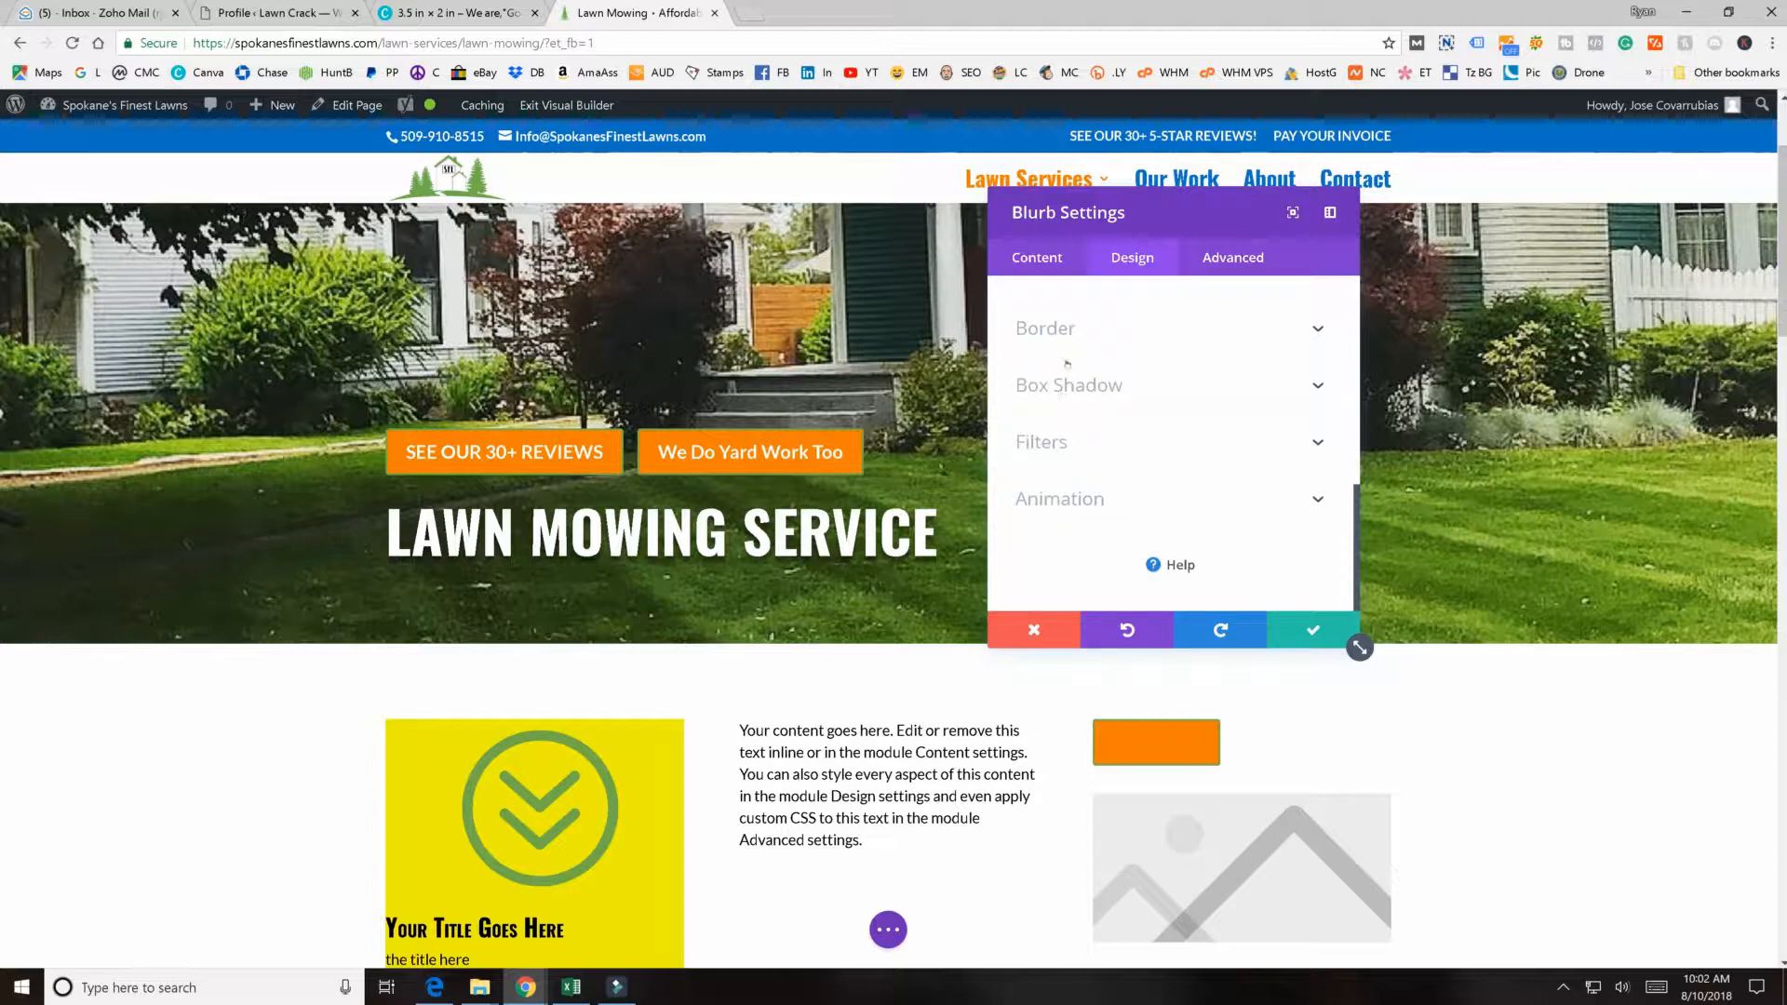
{"action": "left_click", "coordinate": [1023, 331]}
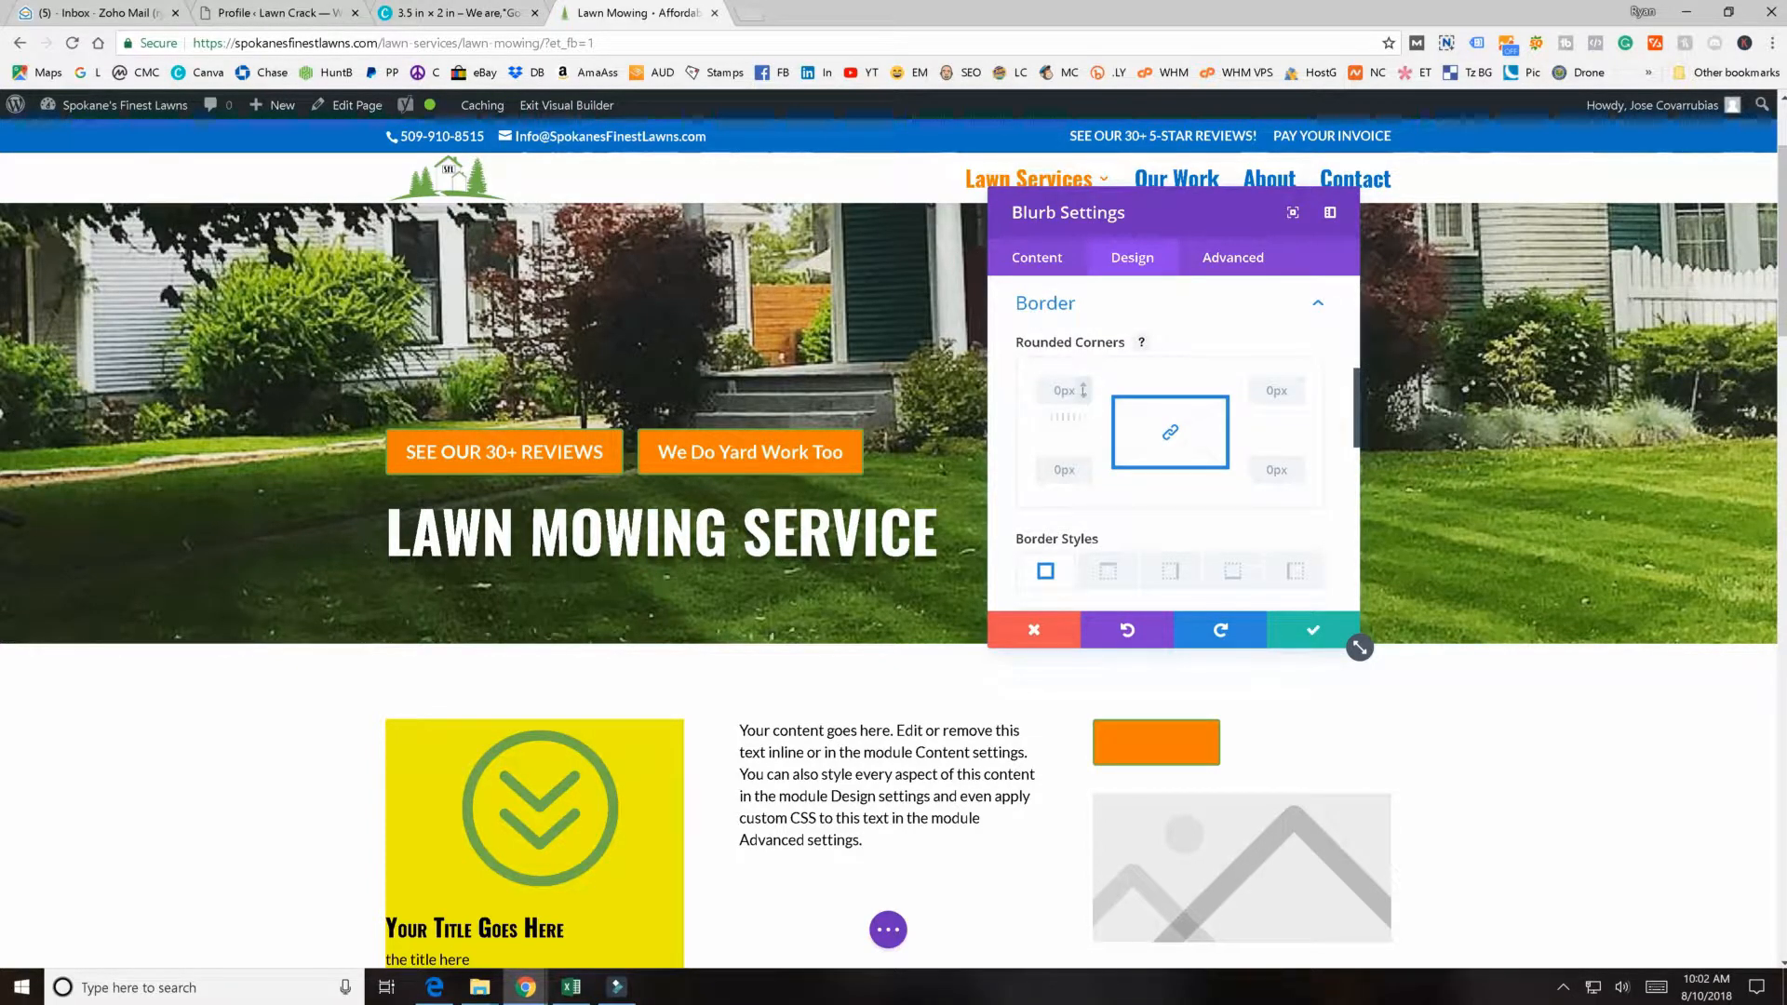
{"action": "scroll", "coordinate": [1033, 418], "scroll_direction": "down", "scroll_amount": 1}
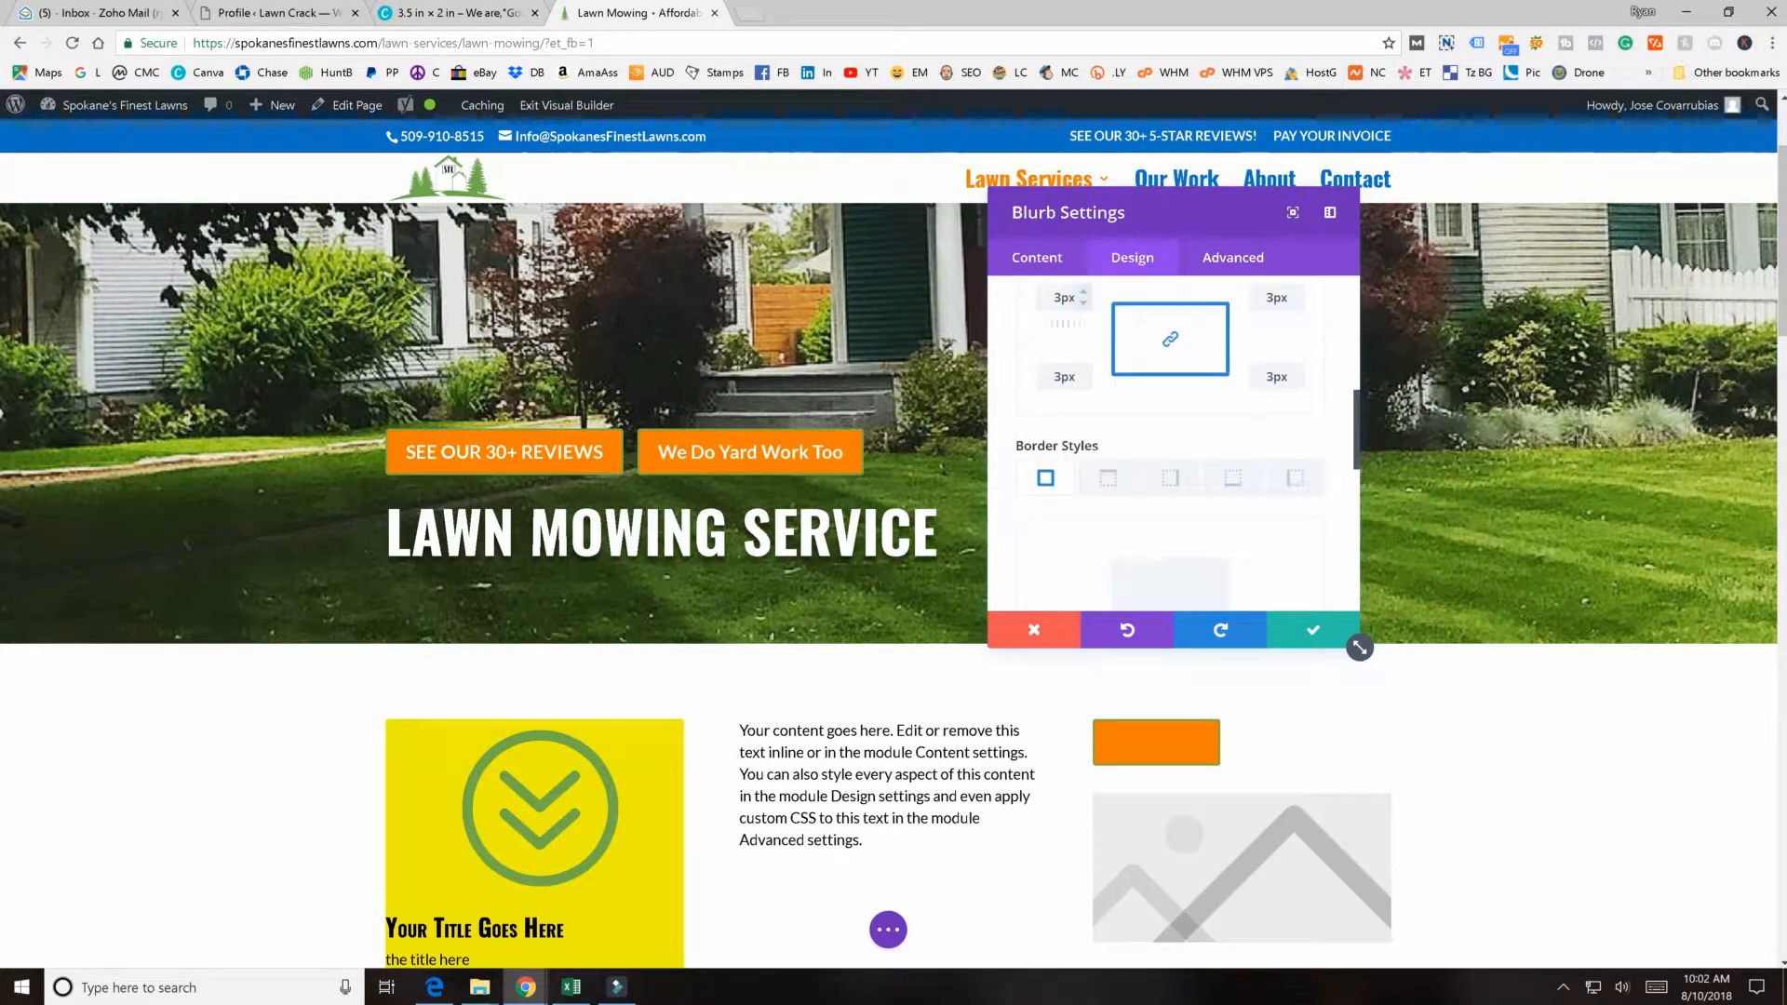
- Add a red border 15px wide around all sides of the blurb
{"action": "scroll", "coordinate": [1033, 418], "scroll_direction": "down", "scroll_amount": 1}
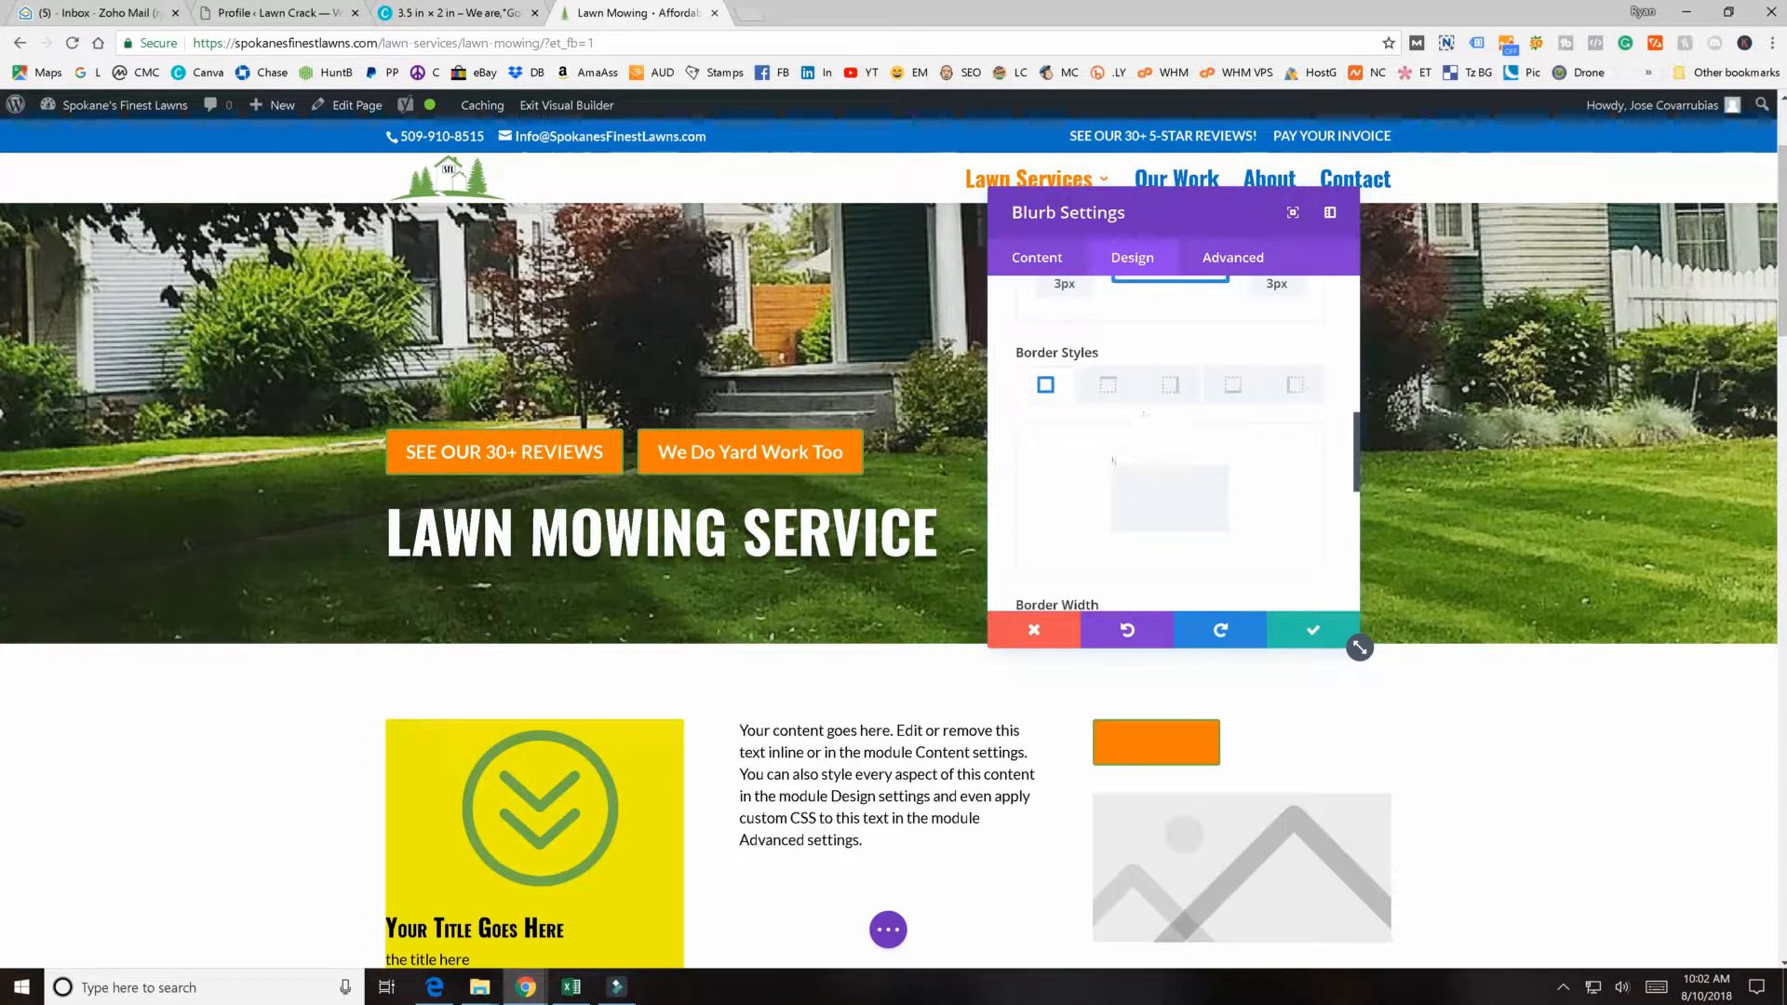
{"action": "scroll", "coordinate": [1111, 461], "scroll_direction": "down", "scroll_amount": 2}
{"action": "left_click_drag", "start_coordinate": [1022, 446], "coordinate": [1070, 459]}
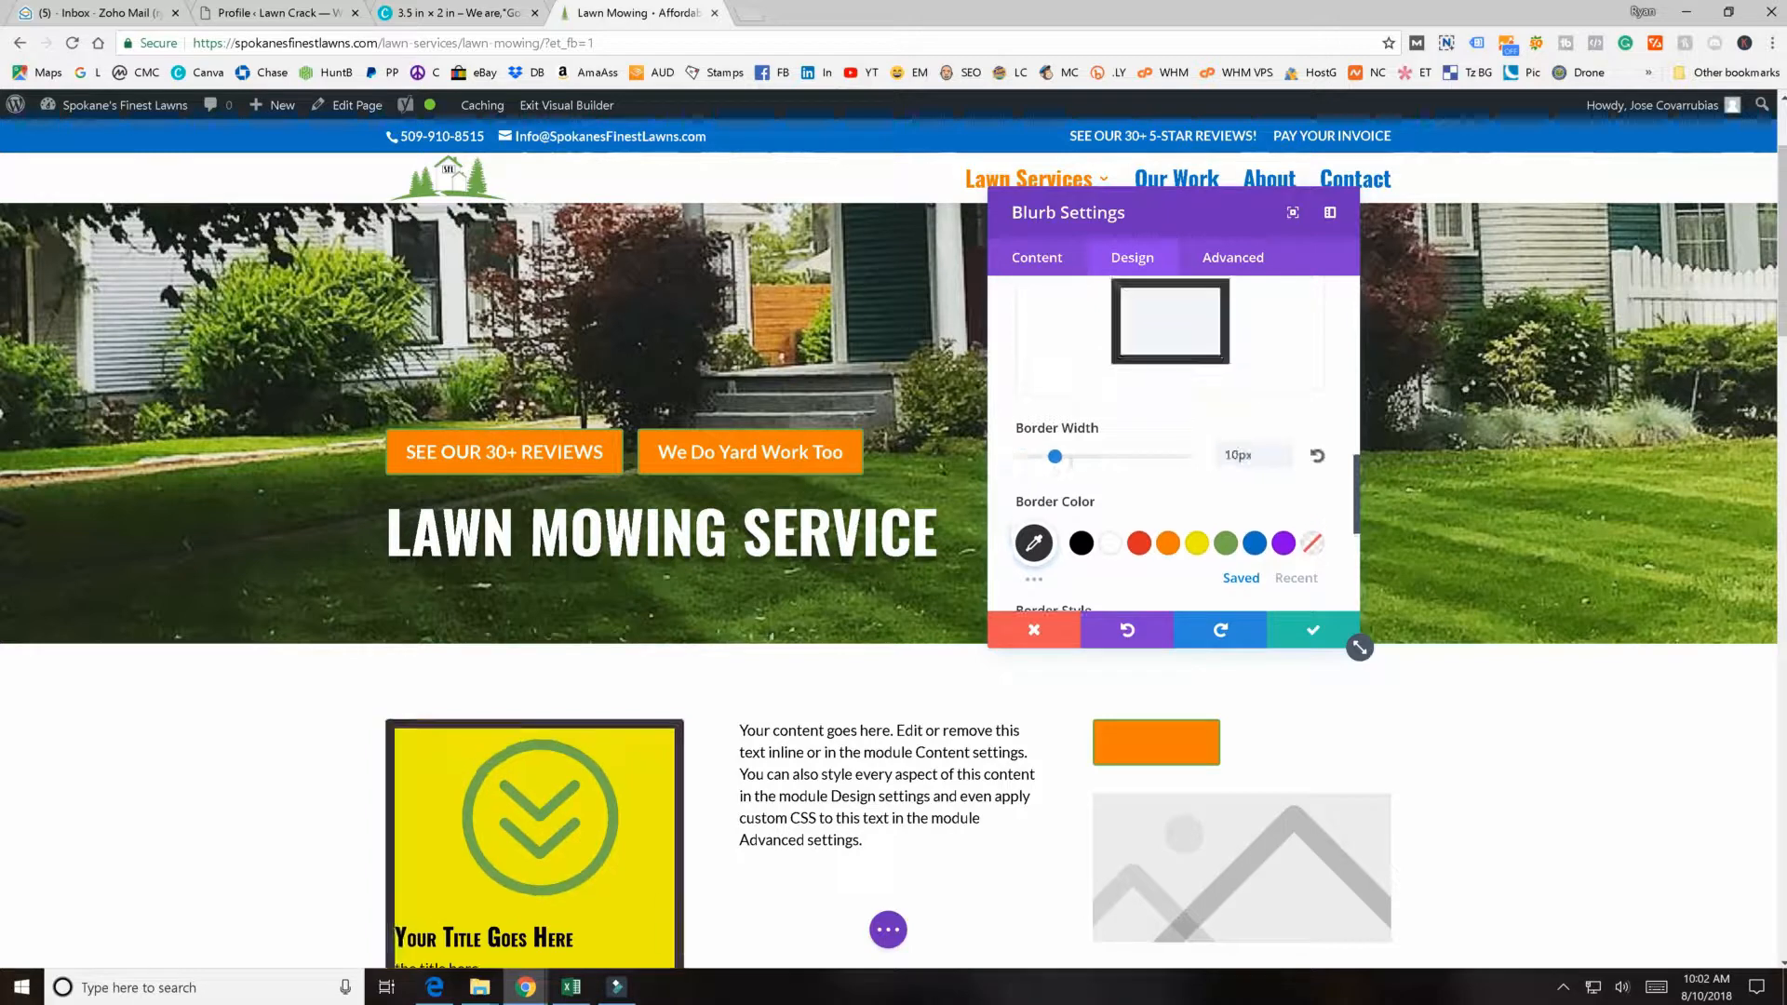
{"action": "left_click", "coordinate": [1139, 543]}
{"action": "scroll", "coordinate": [1133, 512], "scroll_direction": "down", "scroll_amount": 1}
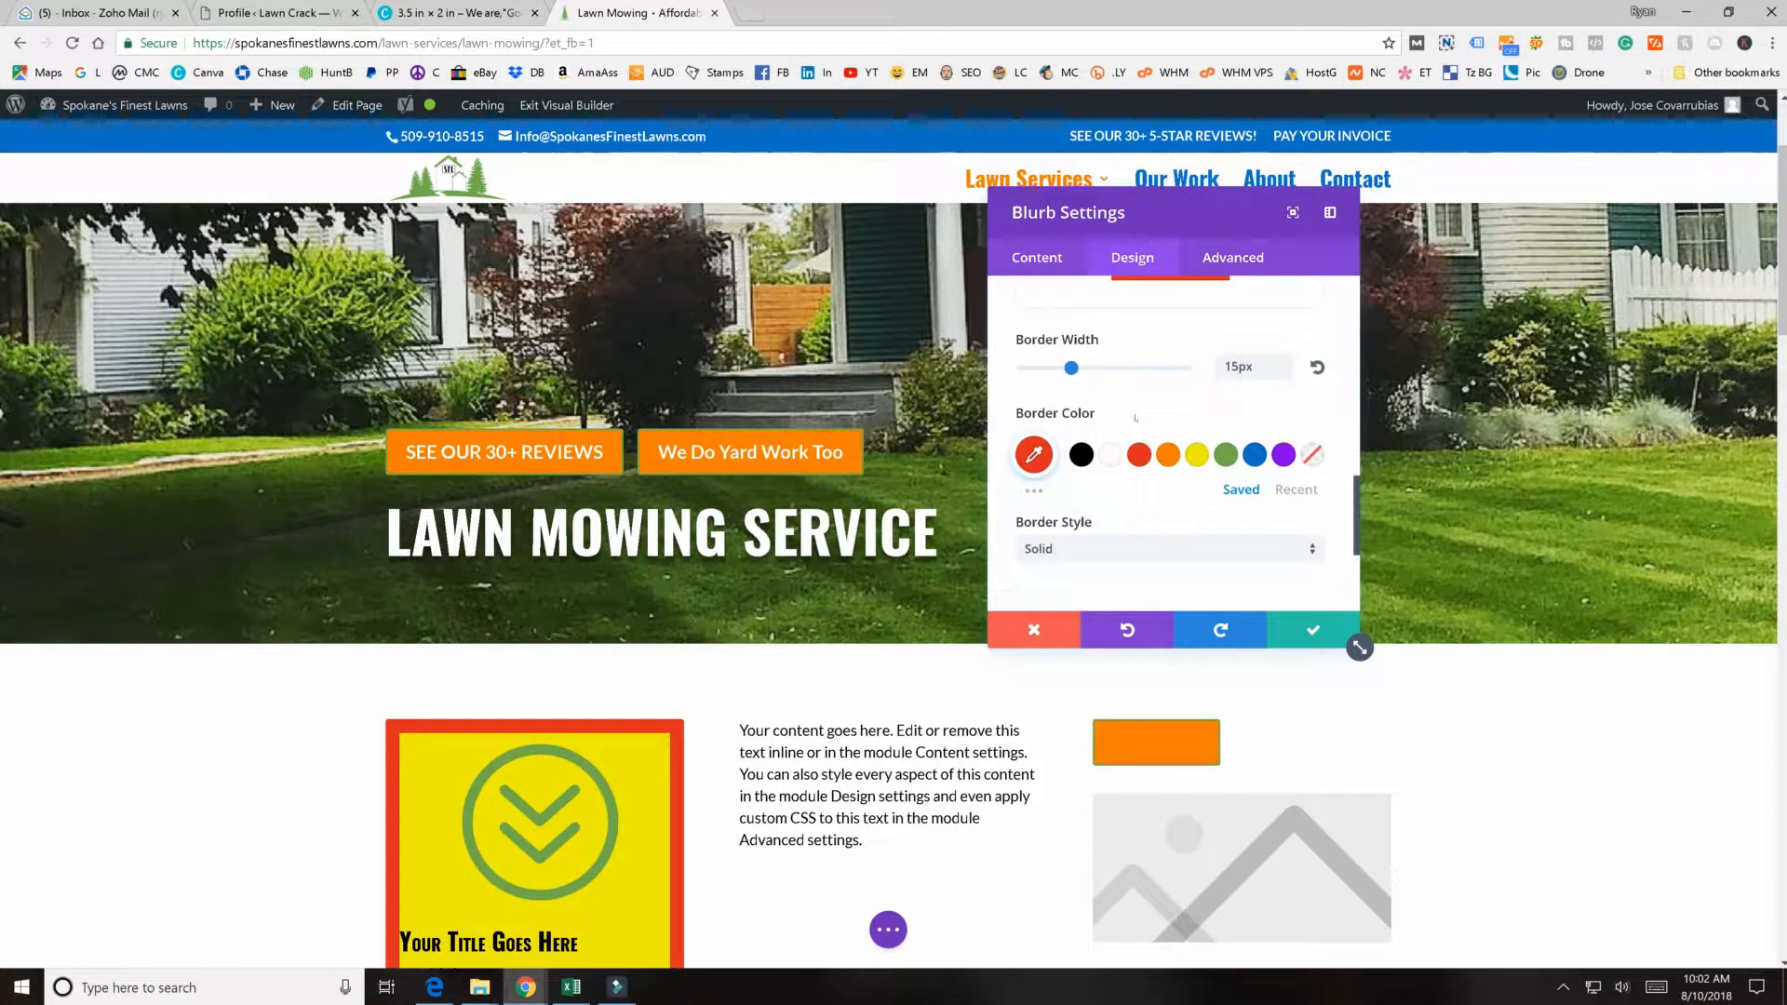
- Change the blurb's border style to Dashed
{"action": "scroll", "coordinate": [1135, 418], "scroll_direction": "down", "scroll_amount": 1}
{"action": "scroll", "coordinate": [1084, 373], "scroll_direction": "down", "scroll_amount": 1}
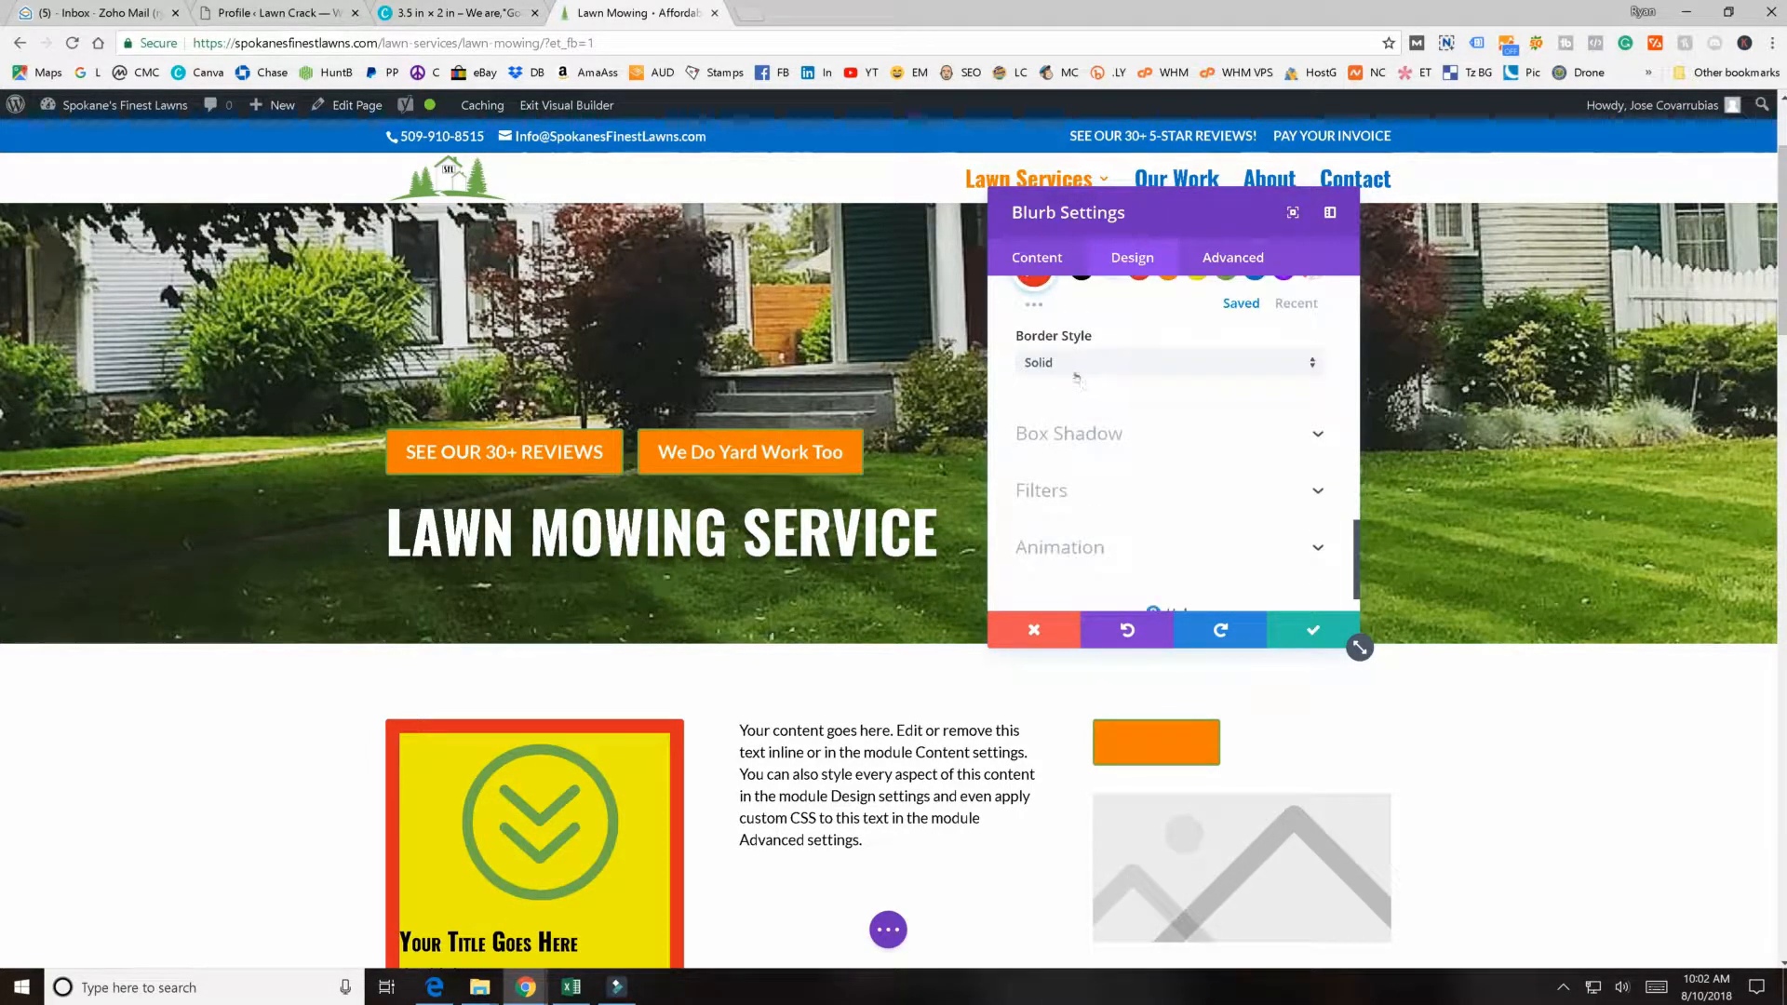
{"action": "left_click", "coordinate": [1084, 372]}
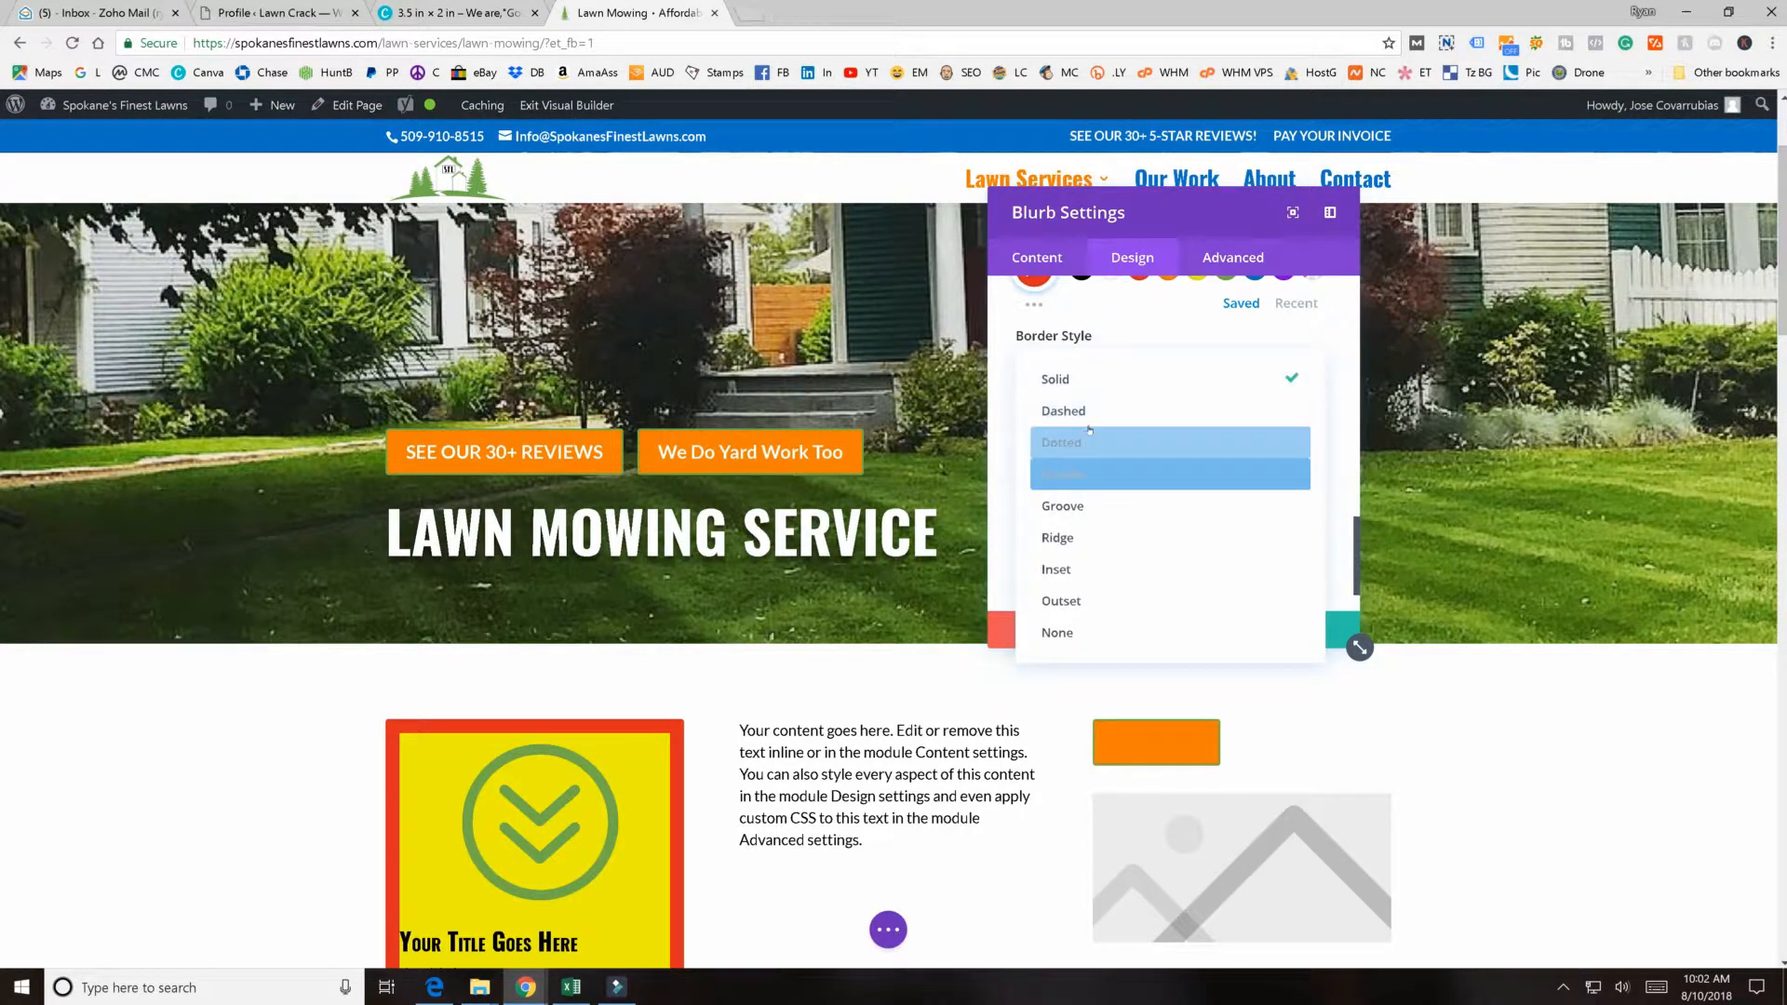
{"action": "left_click", "coordinate": [1089, 420]}
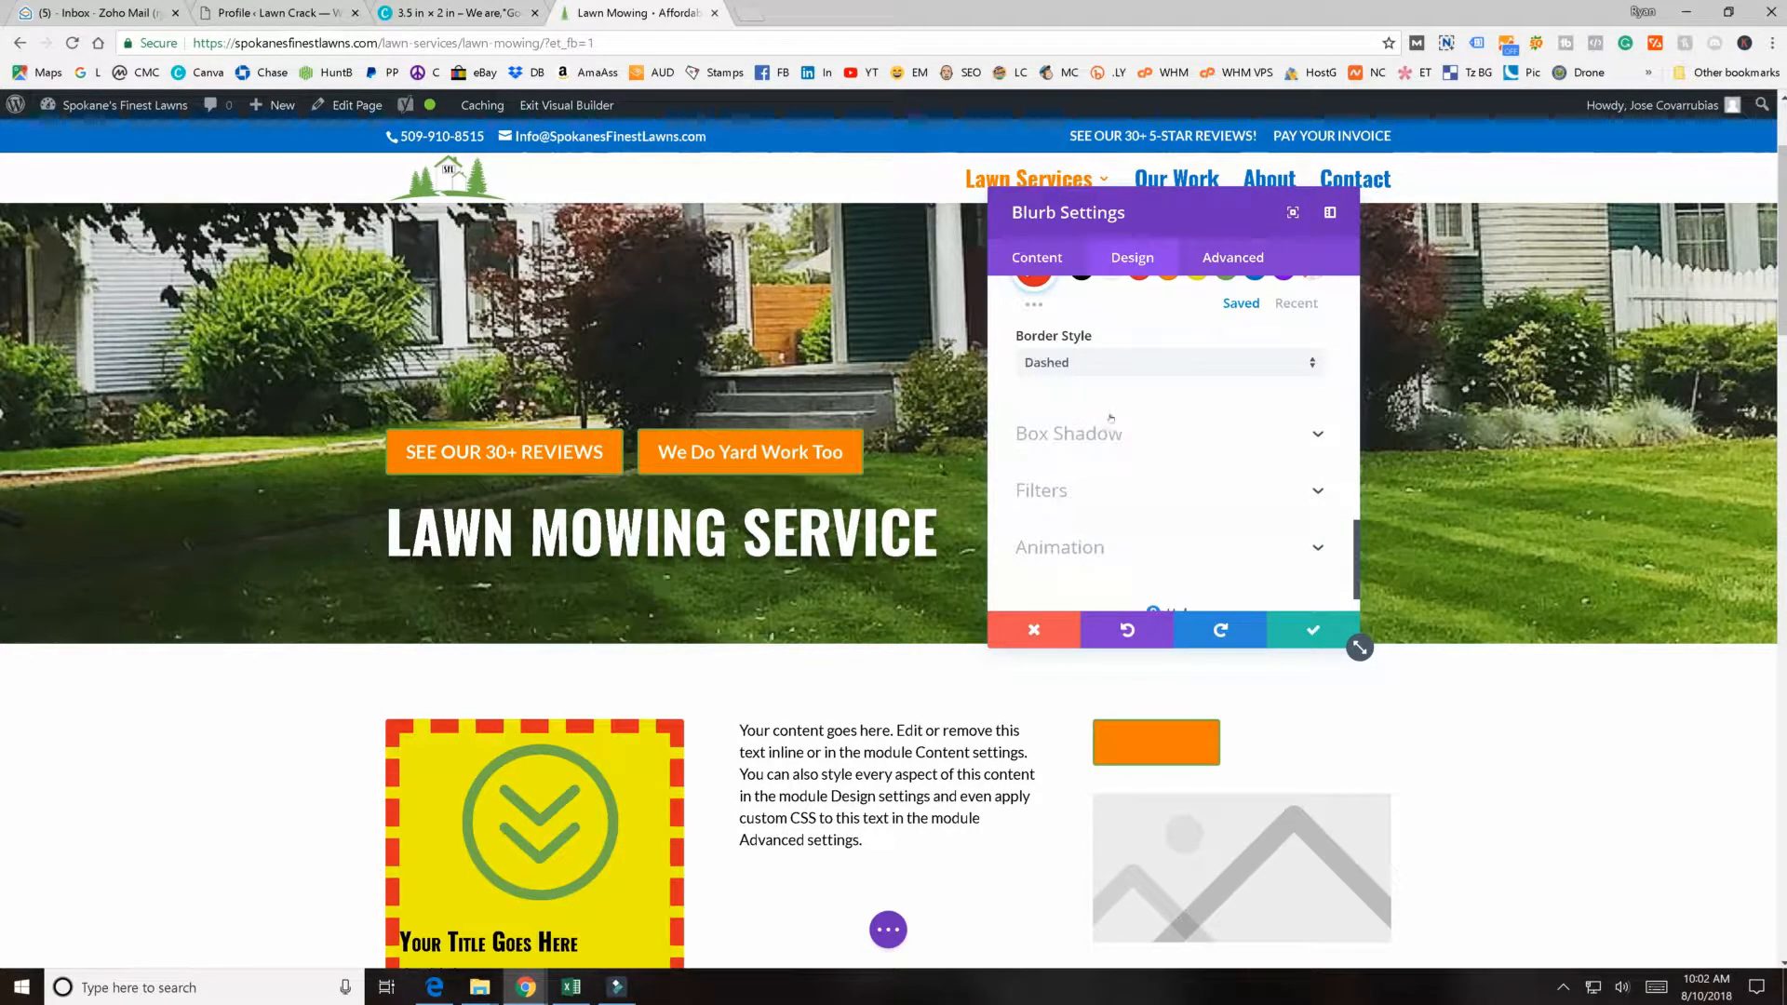
- Apply the first box shadow preset, a soft even outer shadow, to the blurb
{"action": "left_click", "coordinate": [1086, 435]}
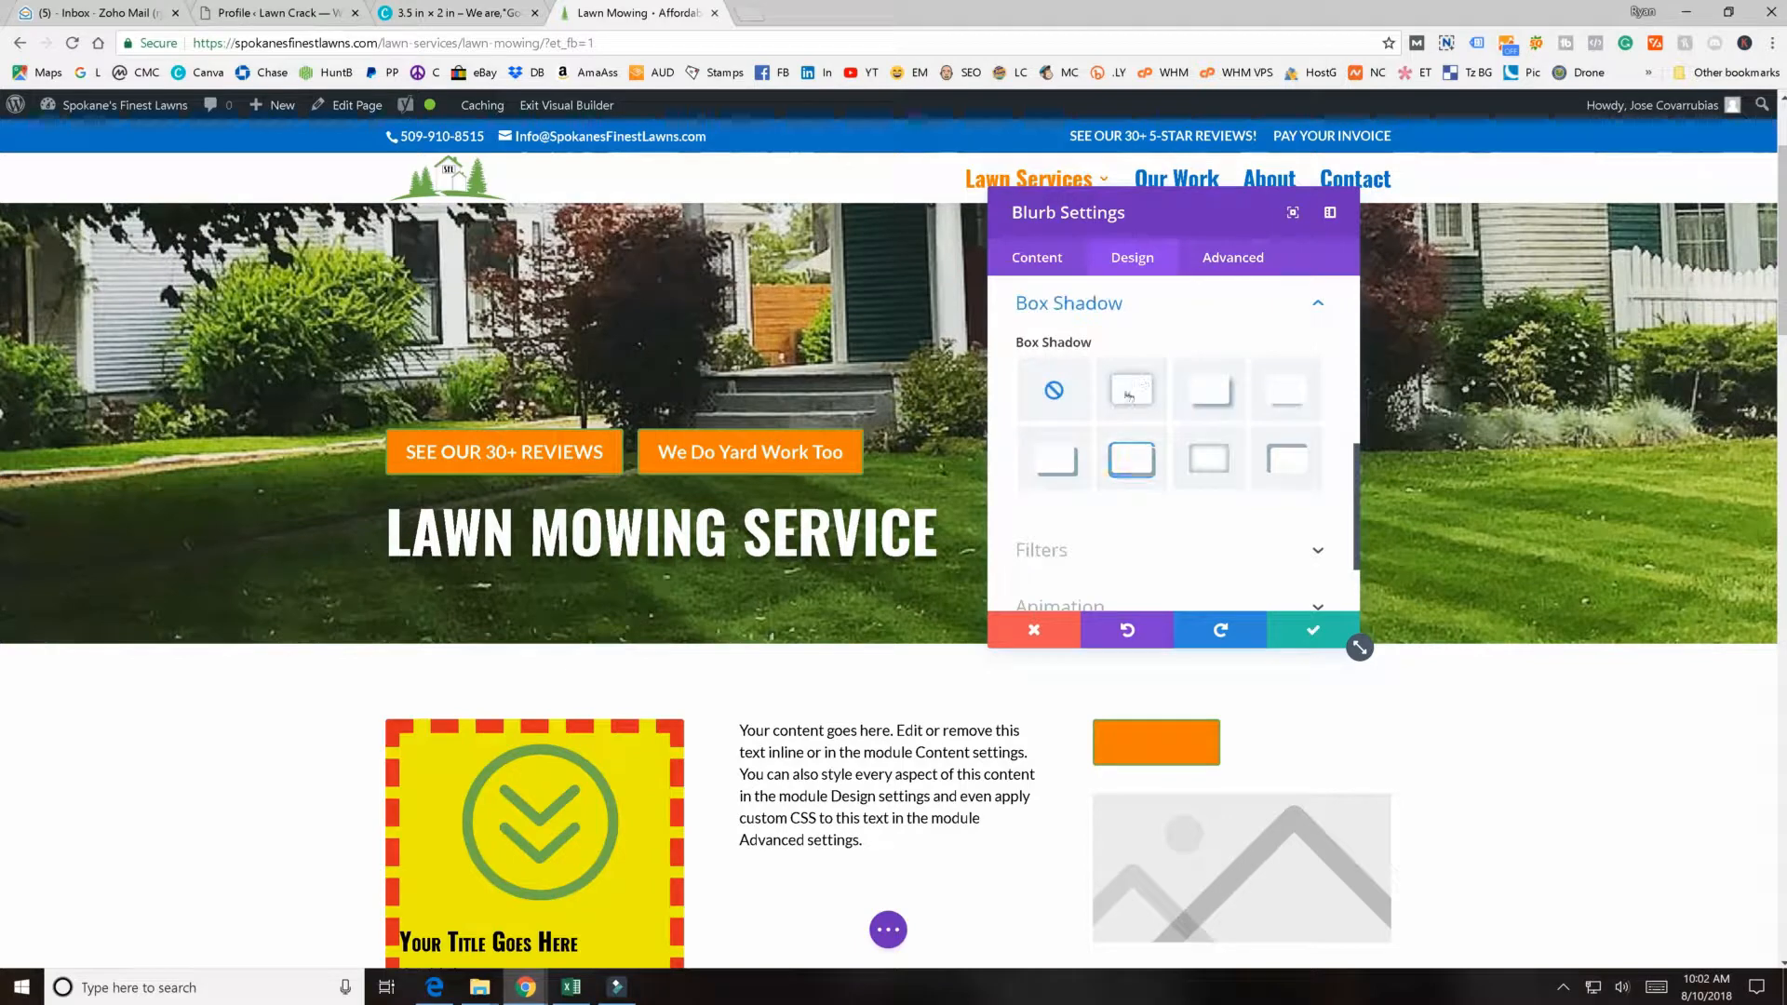
{"action": "scroll", "coordinate": [1361, 647], "scroll_direction": "down", "scroll_amount": 1}
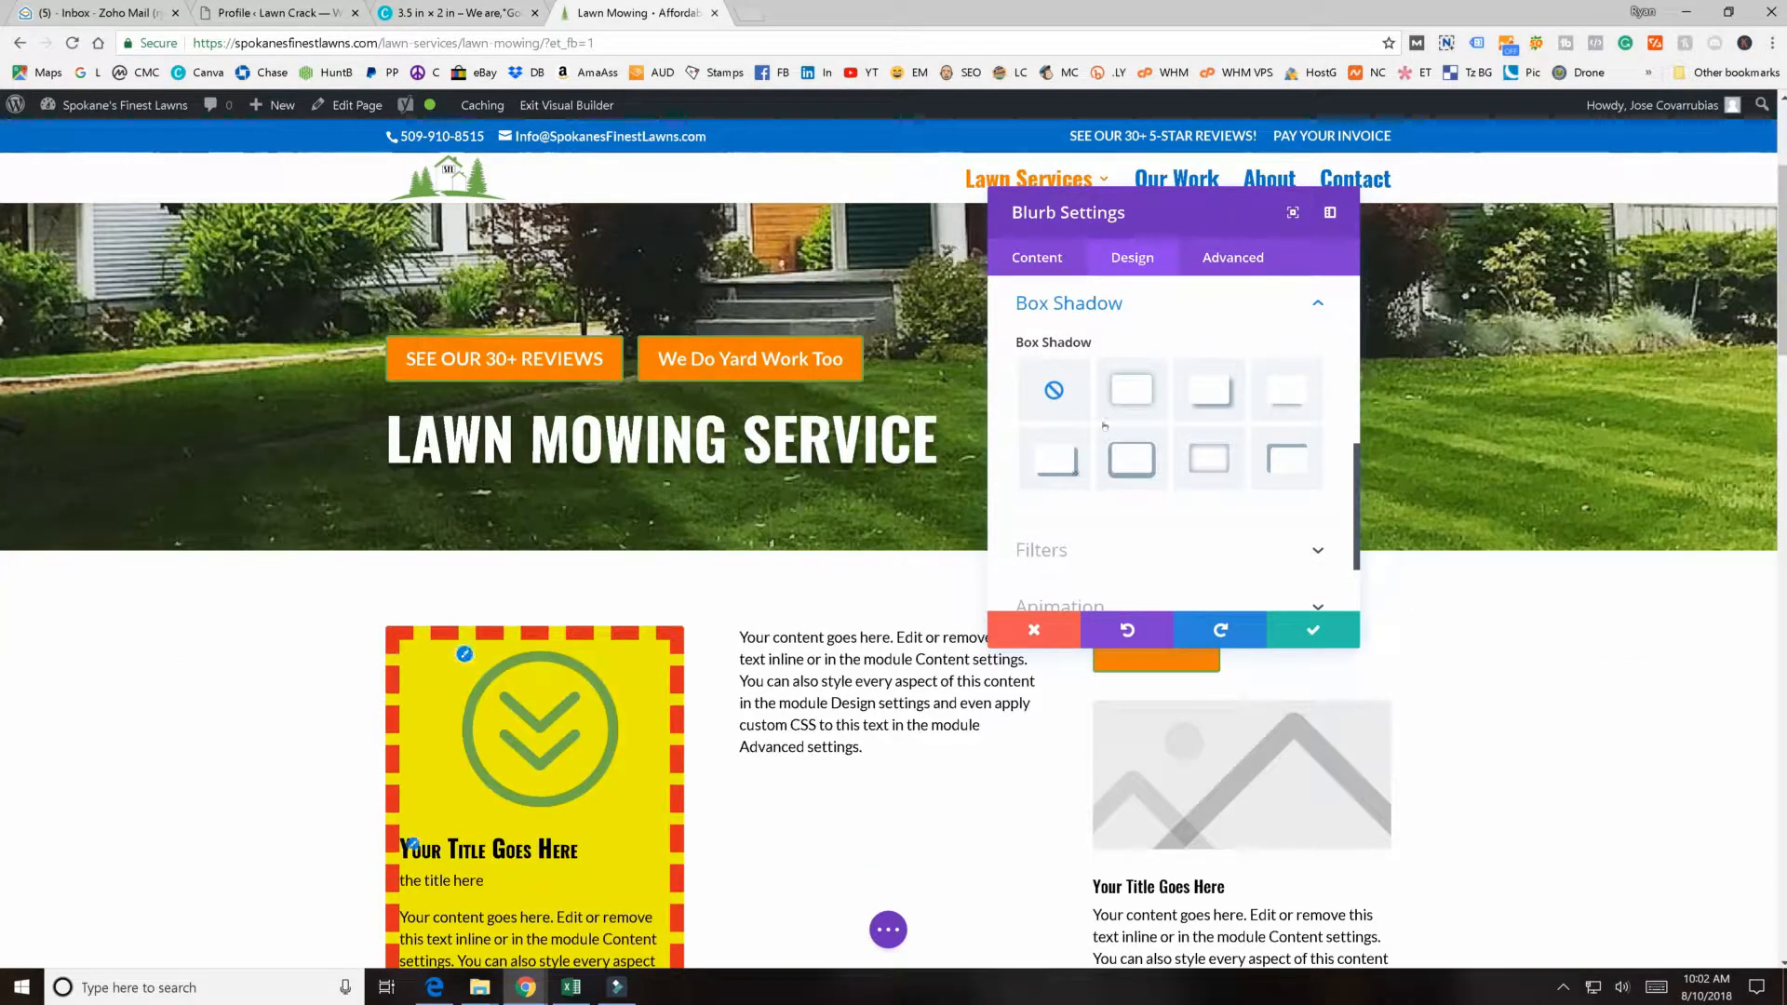
{"action": "left_click", "coordinate": [1130, 389]}
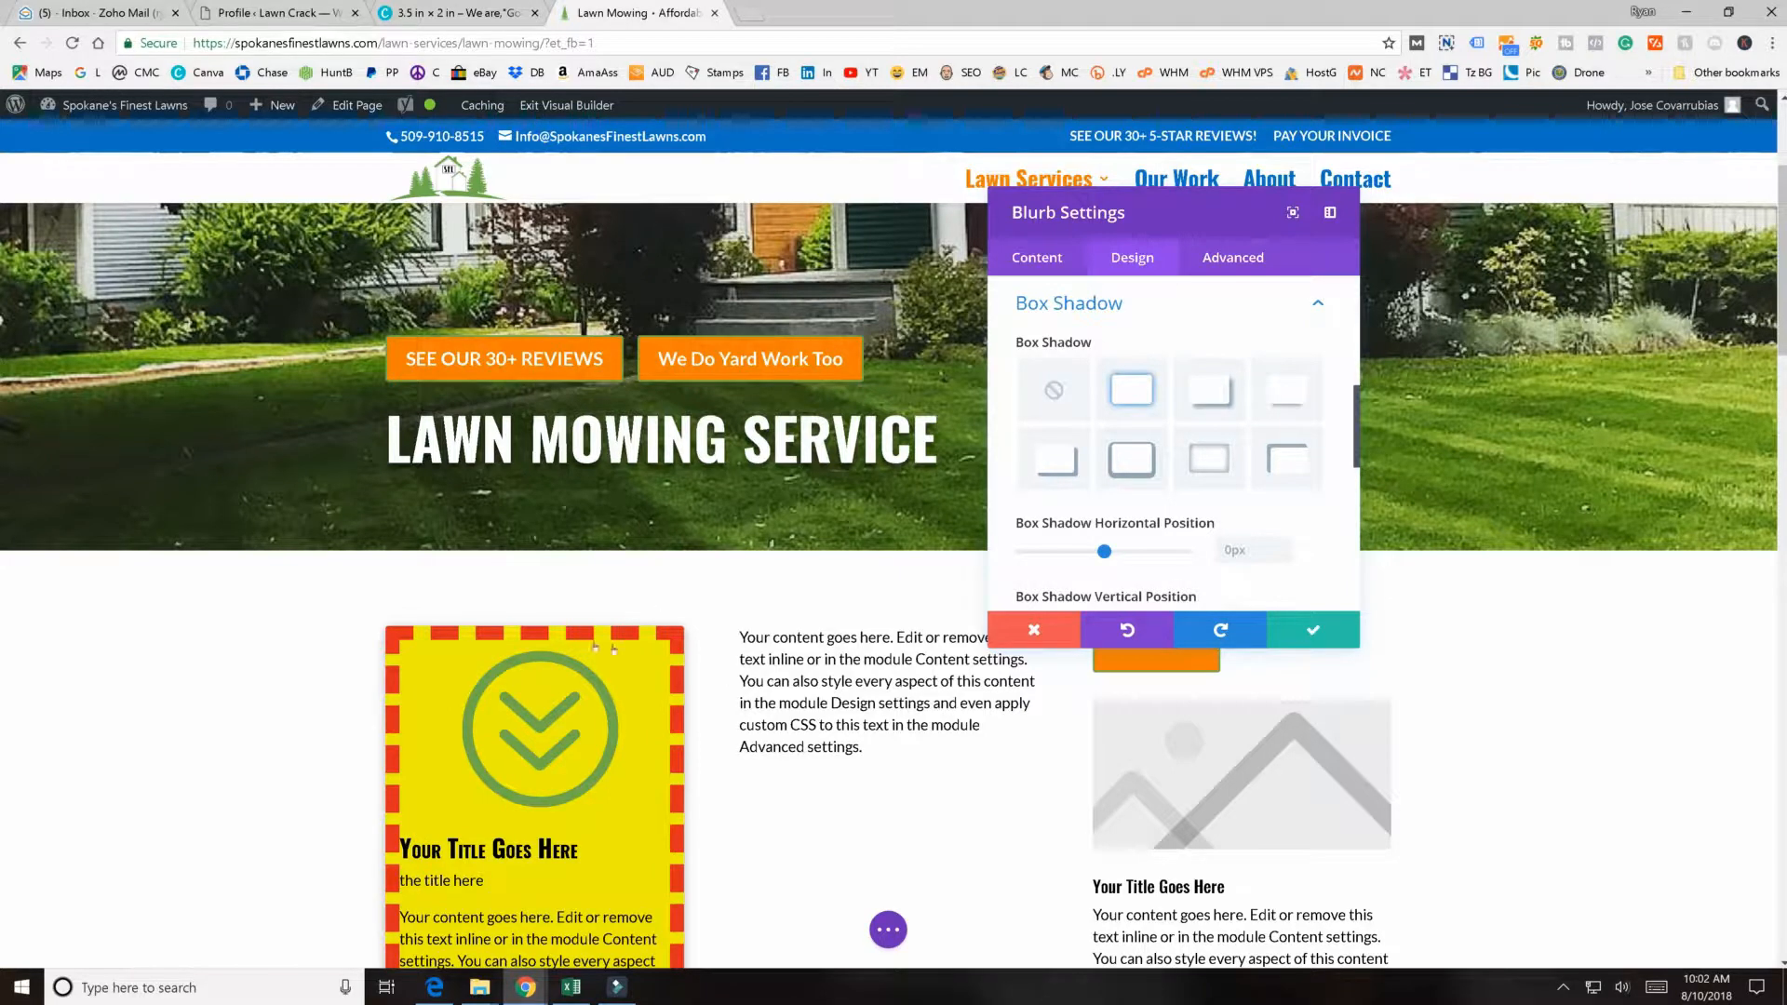
- Try shifting the hue filter across its range on the blurb, and return it to 0deg
{"action": "scroll", "coordinate": [1153, 491], "scroll_direction": "down", "scroll_amount": 5}
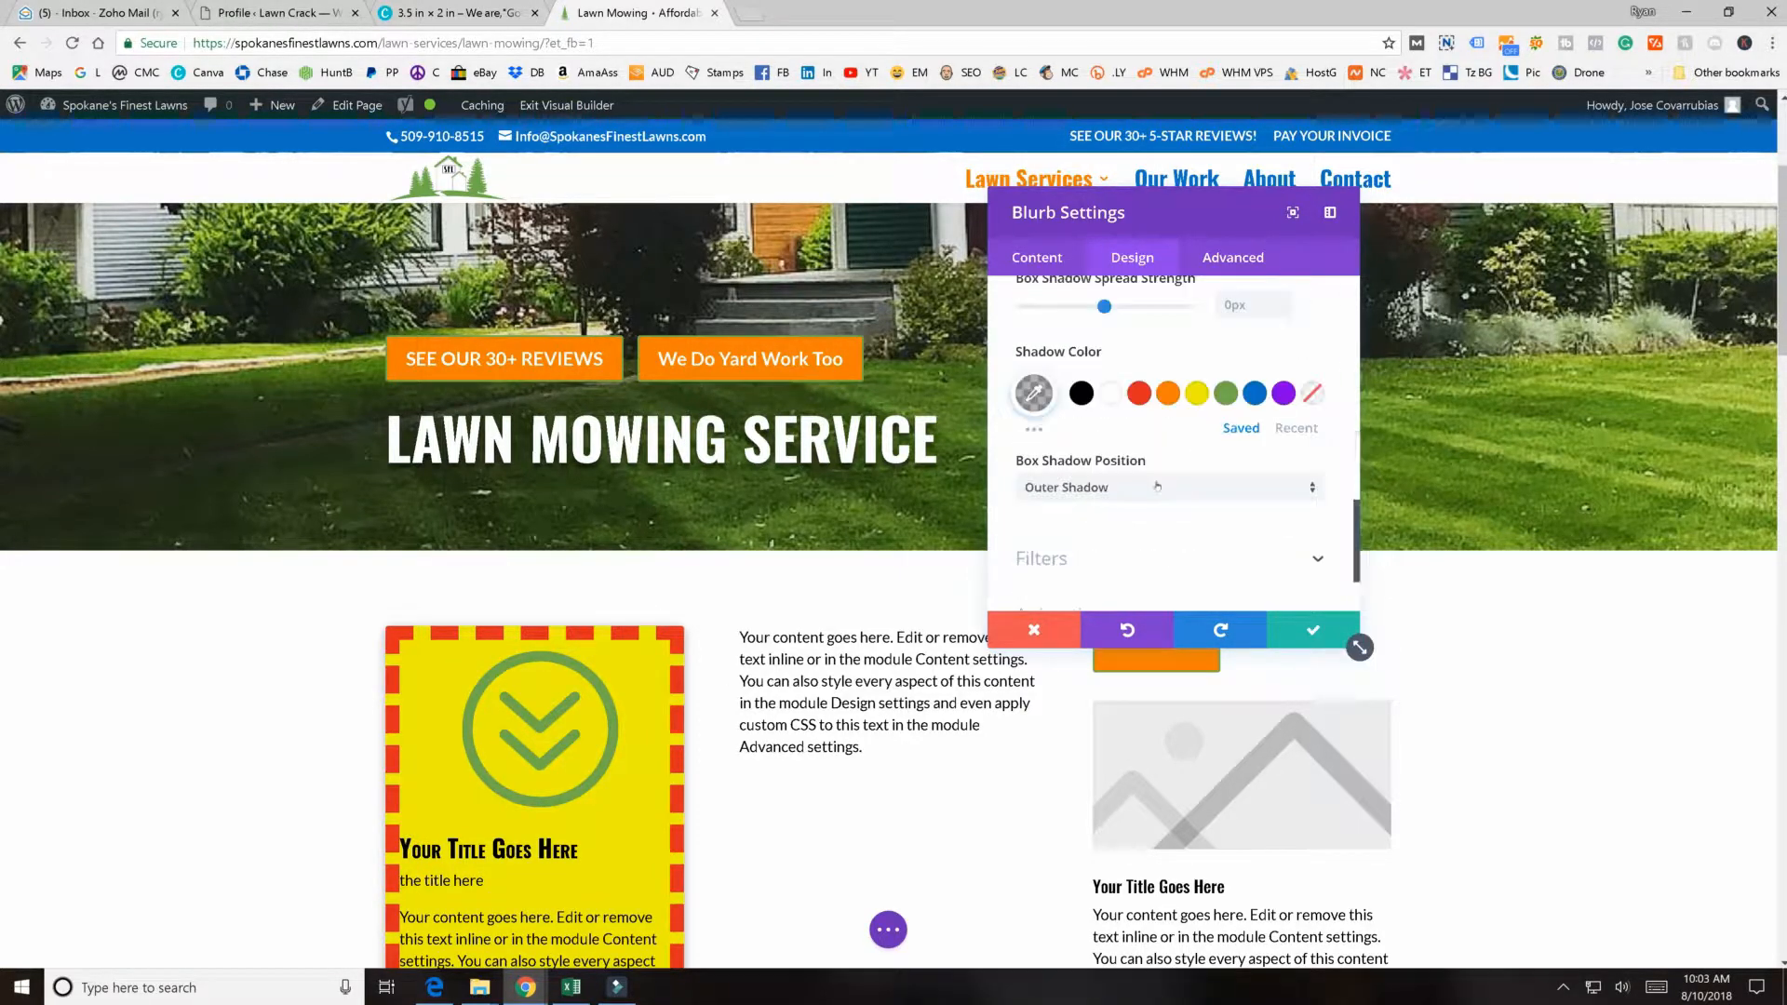
{"action": "left_click", "coordinate": [1056, 443]}
{"action": "scroll", "coordinate": [1098, 429], "scroll_direction": "down", "scroll_amount": 2}
{"action": "scroll", "coordinate": [1098, 428], "scroll_direction": "up", "scroll_amount": 2}
{"action": "scroll", "coordinate": [1098, 428], "scroll_direction": "up", "scroll_amount": 2}
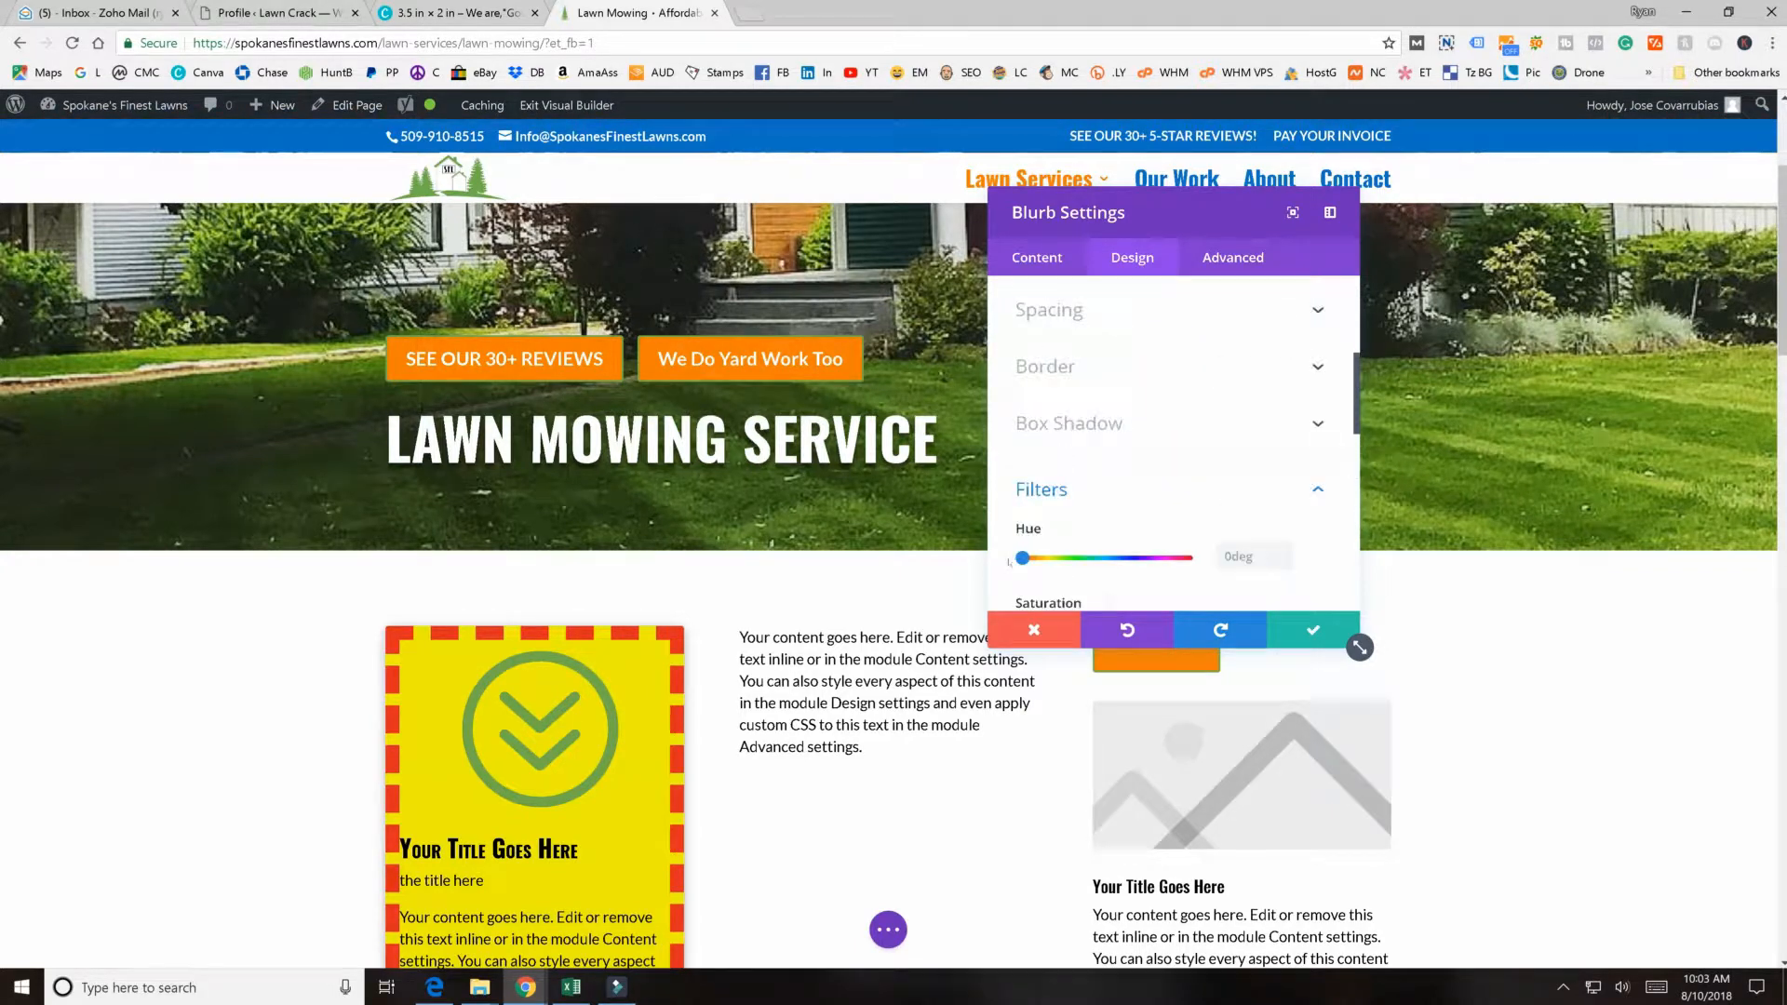
{"action": "left_click_drag", "start_coordinate": [1022, 558], "coordinate": [1193, 571]}
{"action": "left_click_drag", "start_coordinate": [1064, 574], "coordinate": [991, 578]}
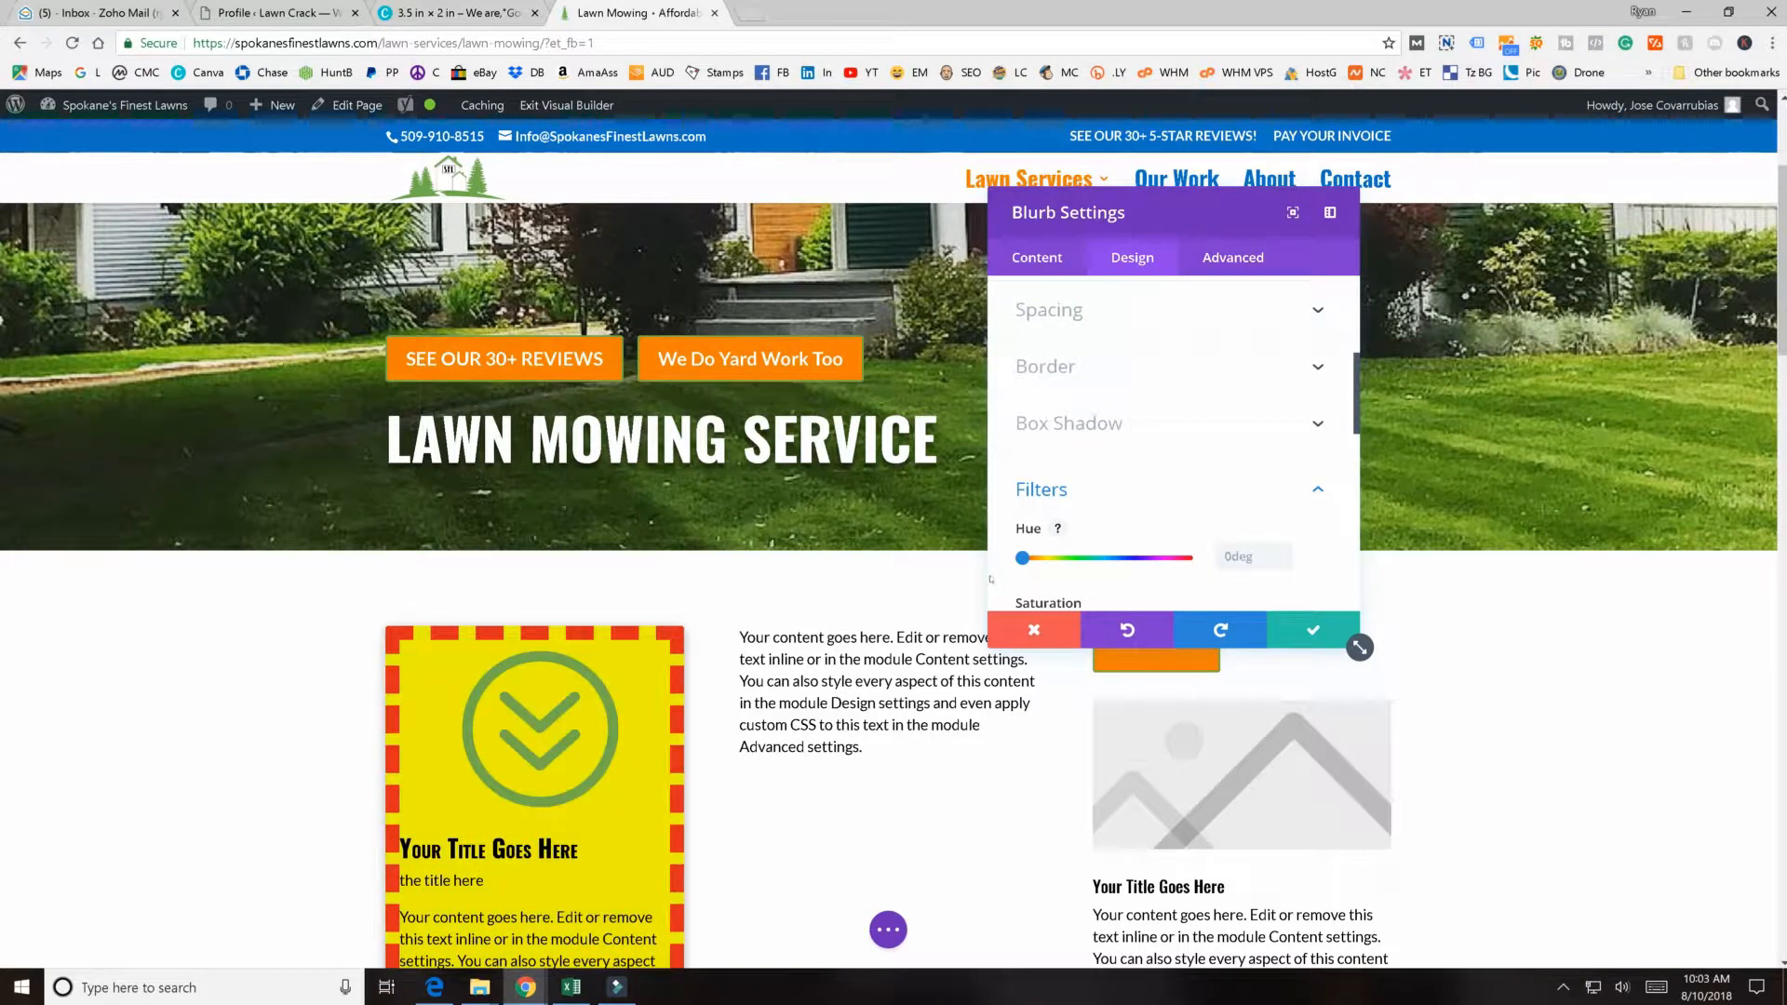
- Try lower and higher contrast filter values on the blurb, and return the contrast to 100%
{"action": "scroll", "coordinate": [1139, 510], "scroll_direction": "down", "scroll_amount": 2}
{"action": "scroll", "coordinate": [1141, 468], "scroll_direction": "down", "scroll_amount": 2}
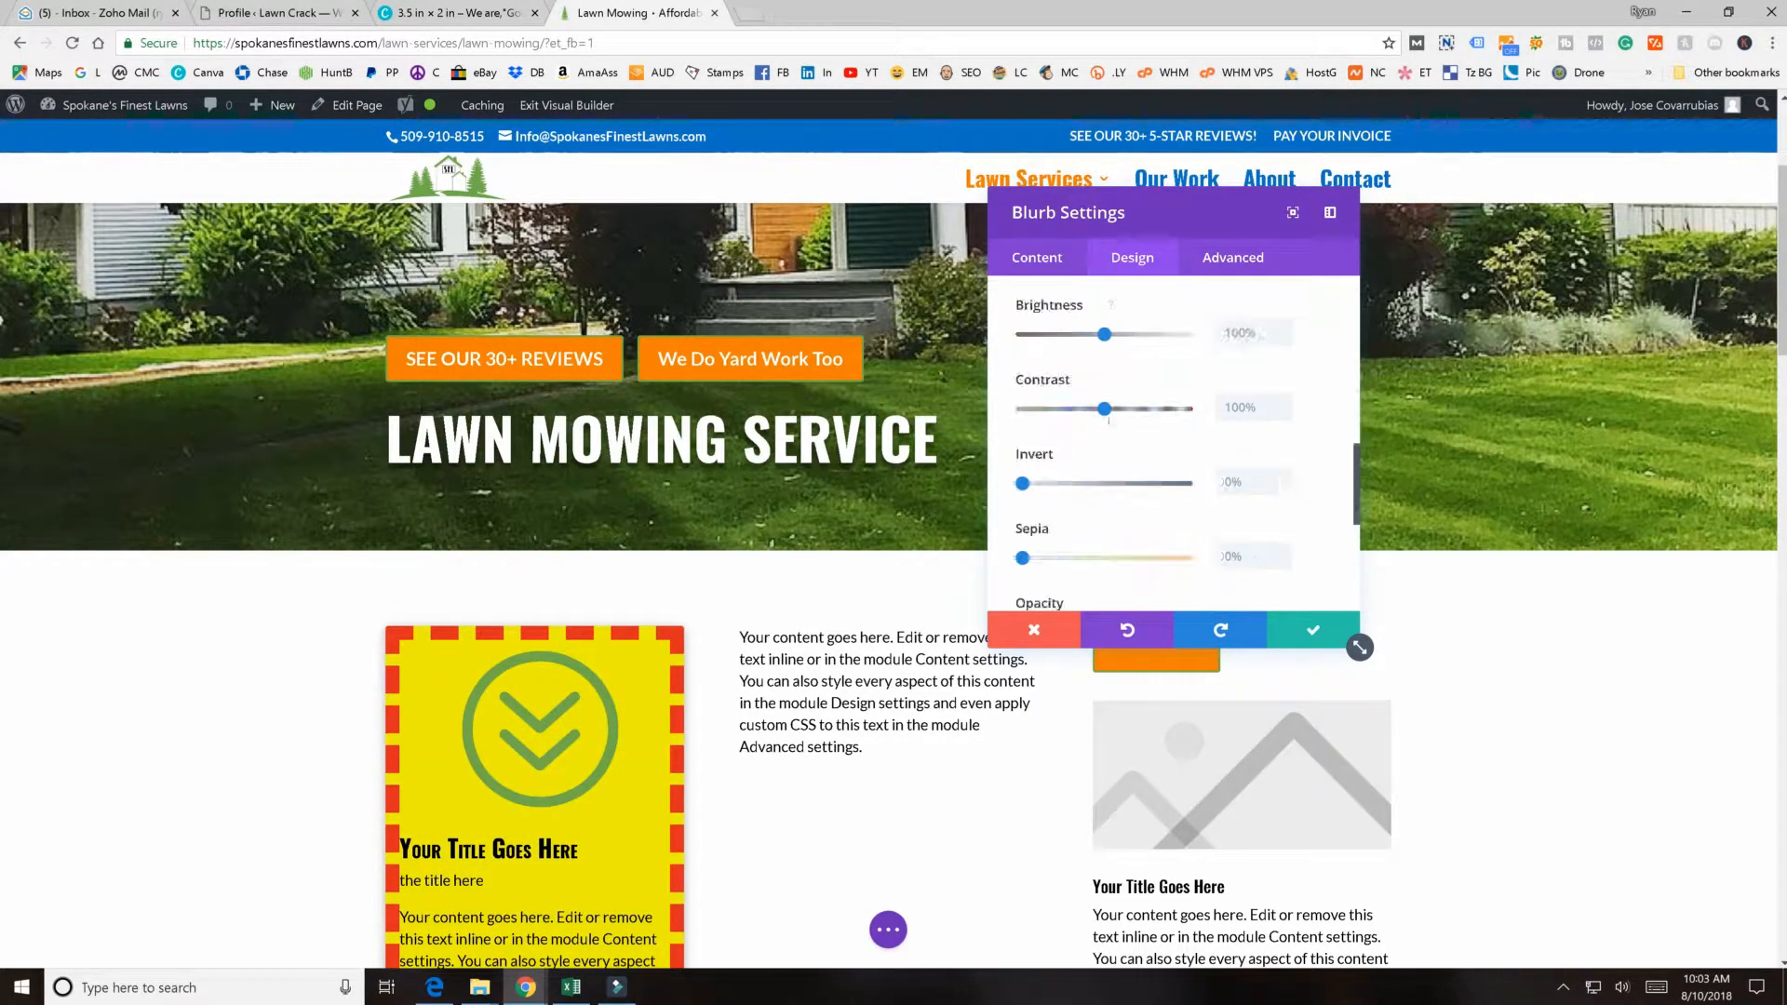
{"action": "left_click_drag", "start_coordinate": [1103, 408], "coordinate": [1005, 417]}
{"action": "left_click_drag", "start_coordinate": [1189, 430], "coordinate": [1103, 441]}
- Review the blend modes available for the blurb, and leave Normal selected
{"action": "scroll", "coordinate": [1103, 440], "scroll_direction": "down", "scroll_amount": 4}
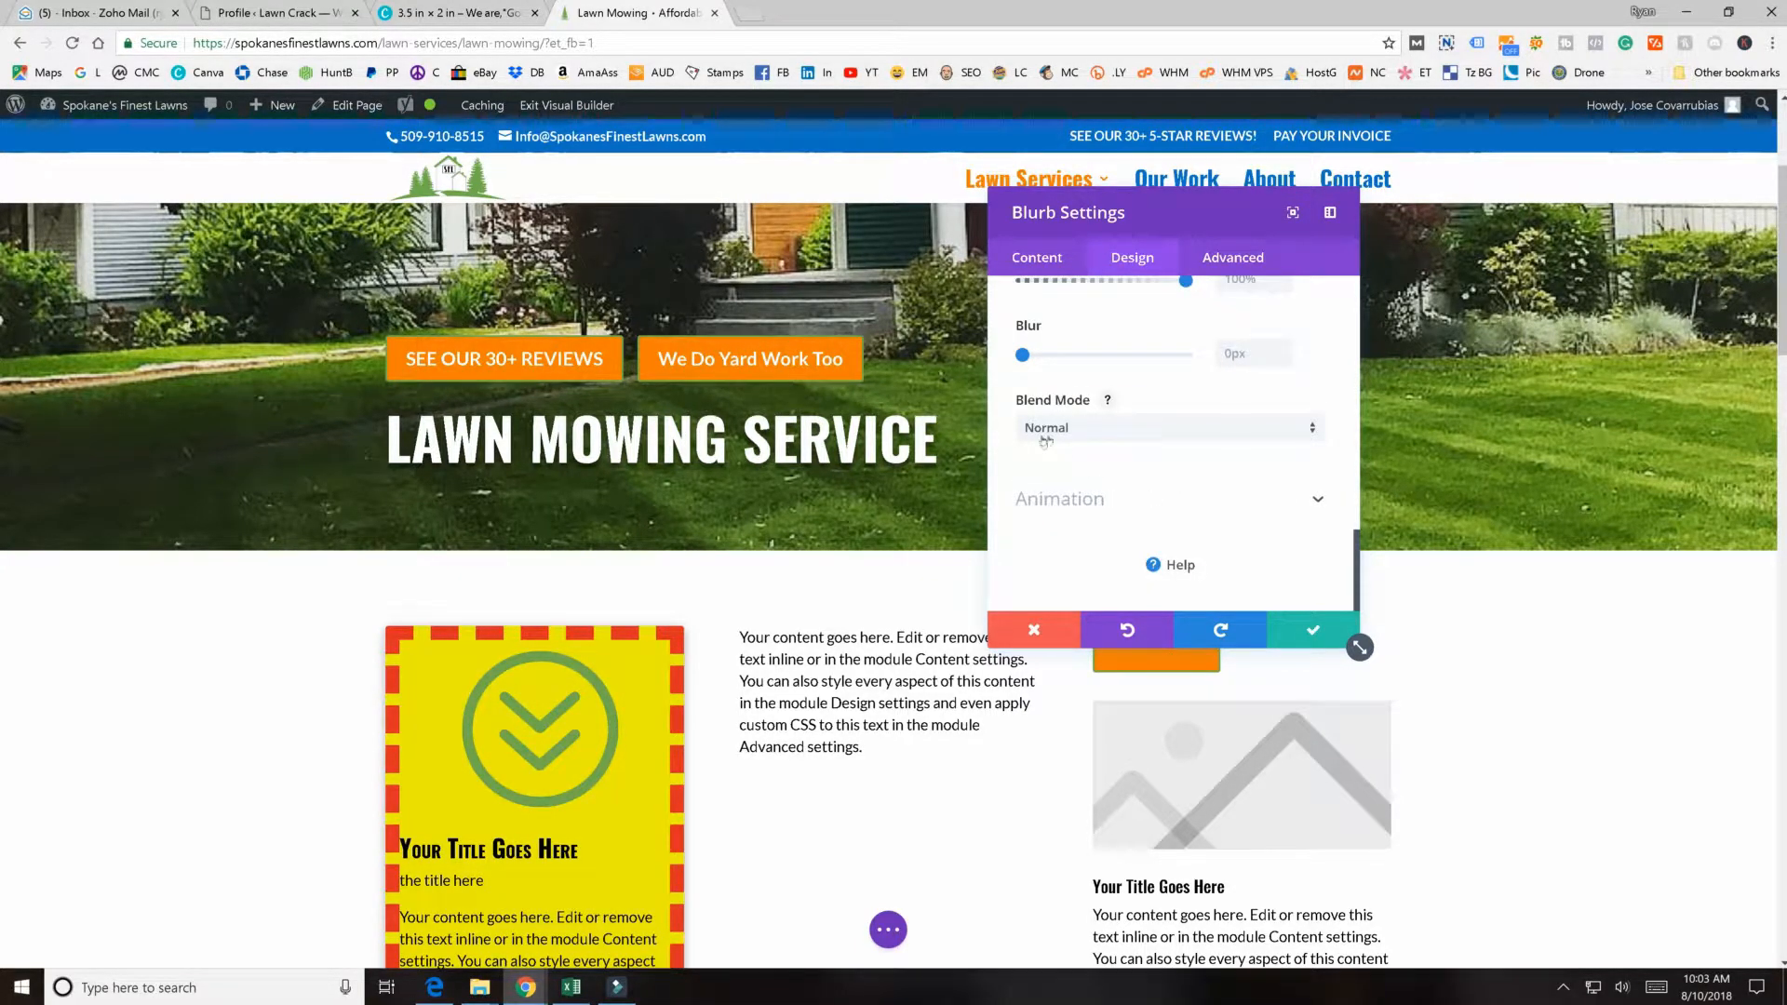
{"action": "left_click", "coordinate": [1059, 430]}
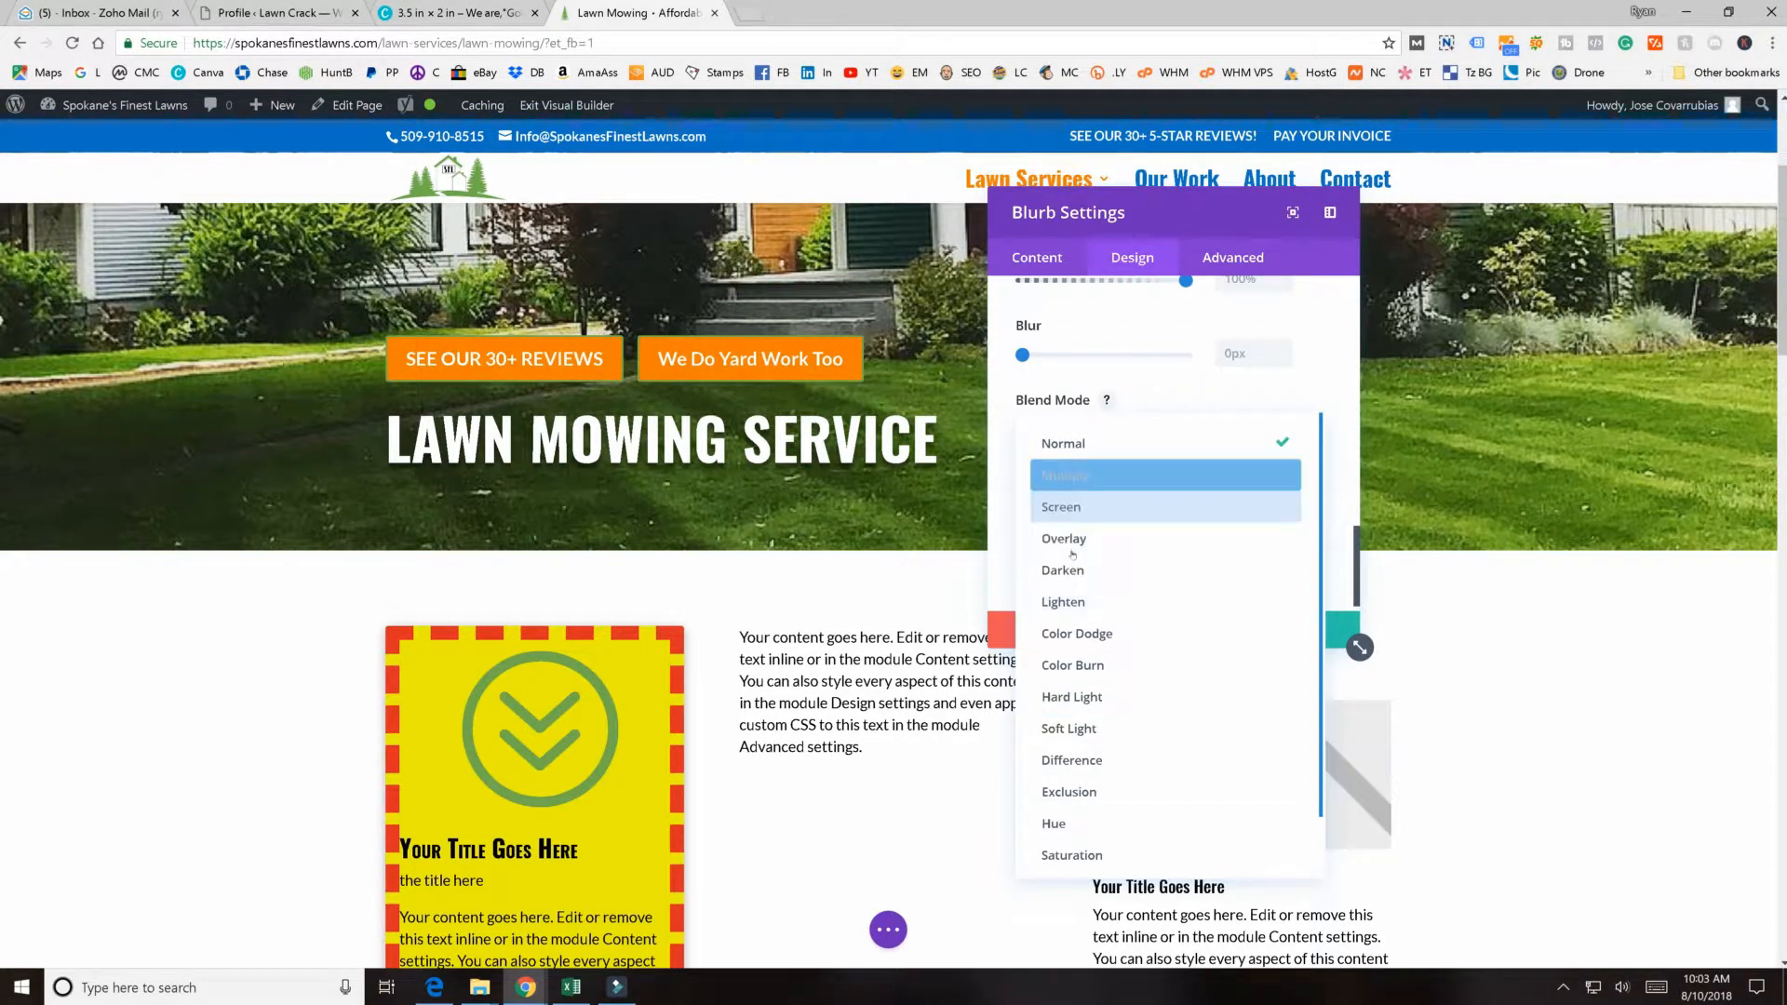
{"action": "left_click", "coordinate": [1321, 381]}
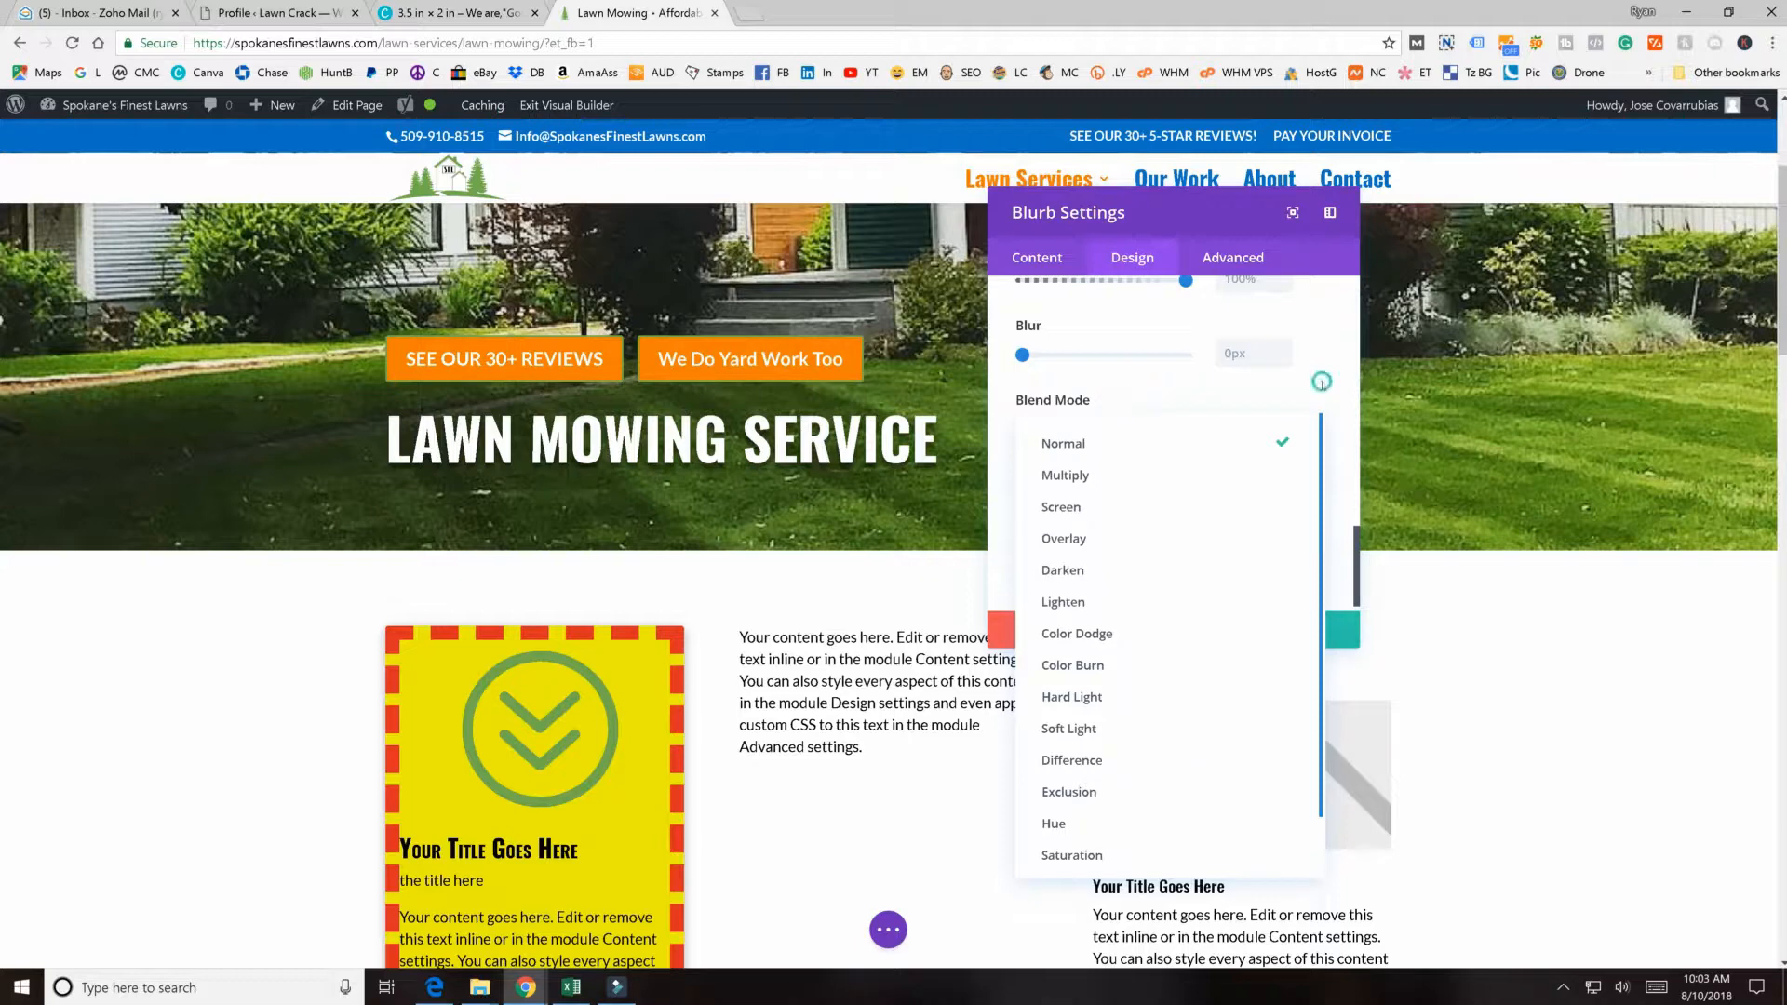
- Review the animation styles and the image/icon animation setting available for the blurb
{"action": "left_click", "coordinate": [1049, 500]}
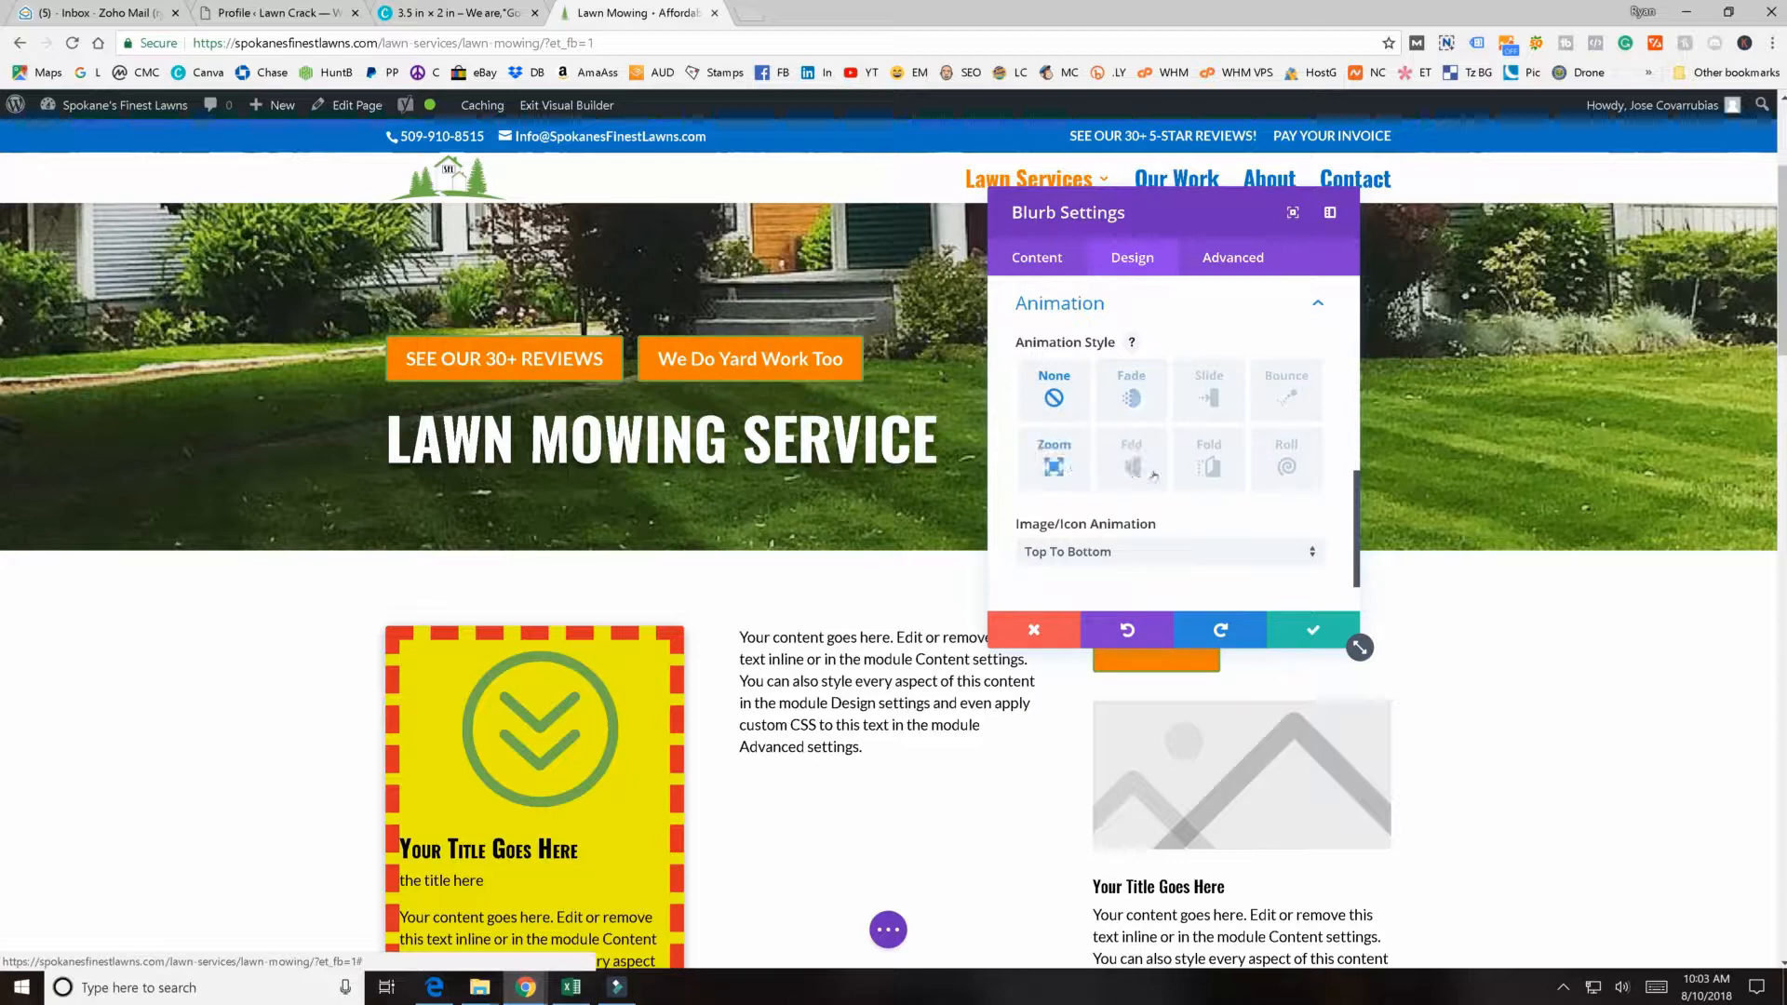
{"action": "scroll", "coordinate": [1159, 475], "scroll_direction": "down", "scroll_amount": 1}
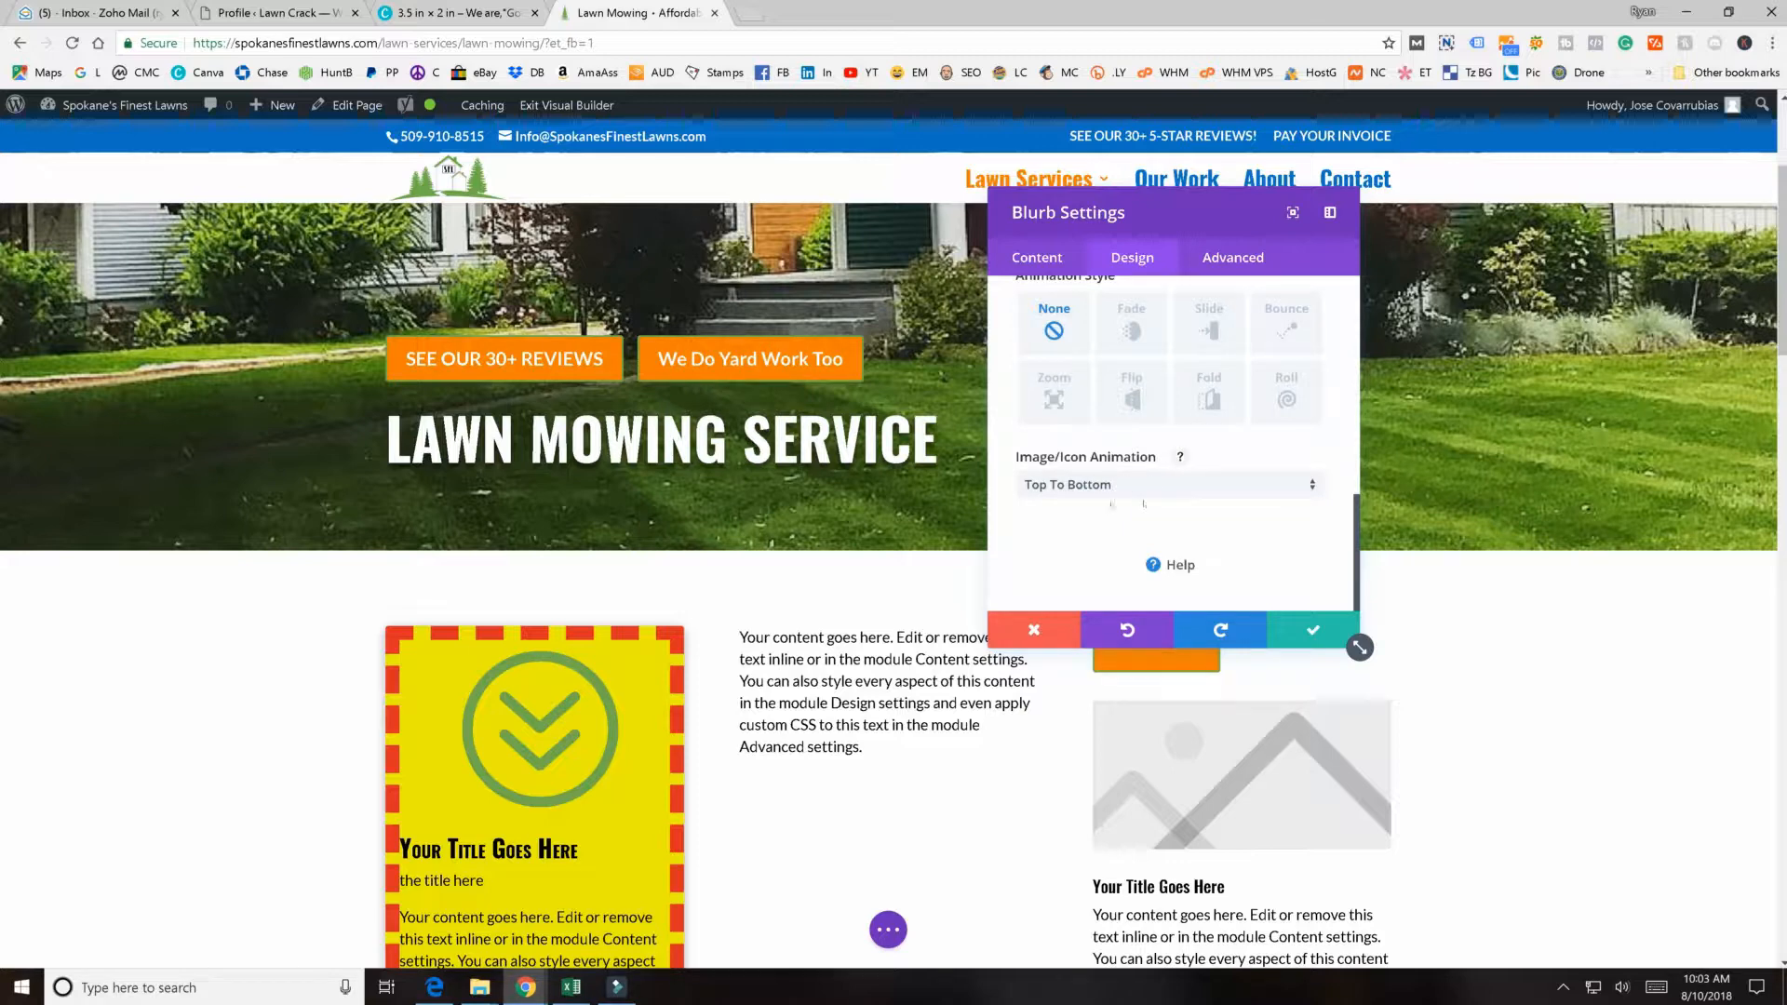
{"action": "scroll", "coordinate": [1070, 484], "scroll_direction": "up", "scroll_amount": 10}
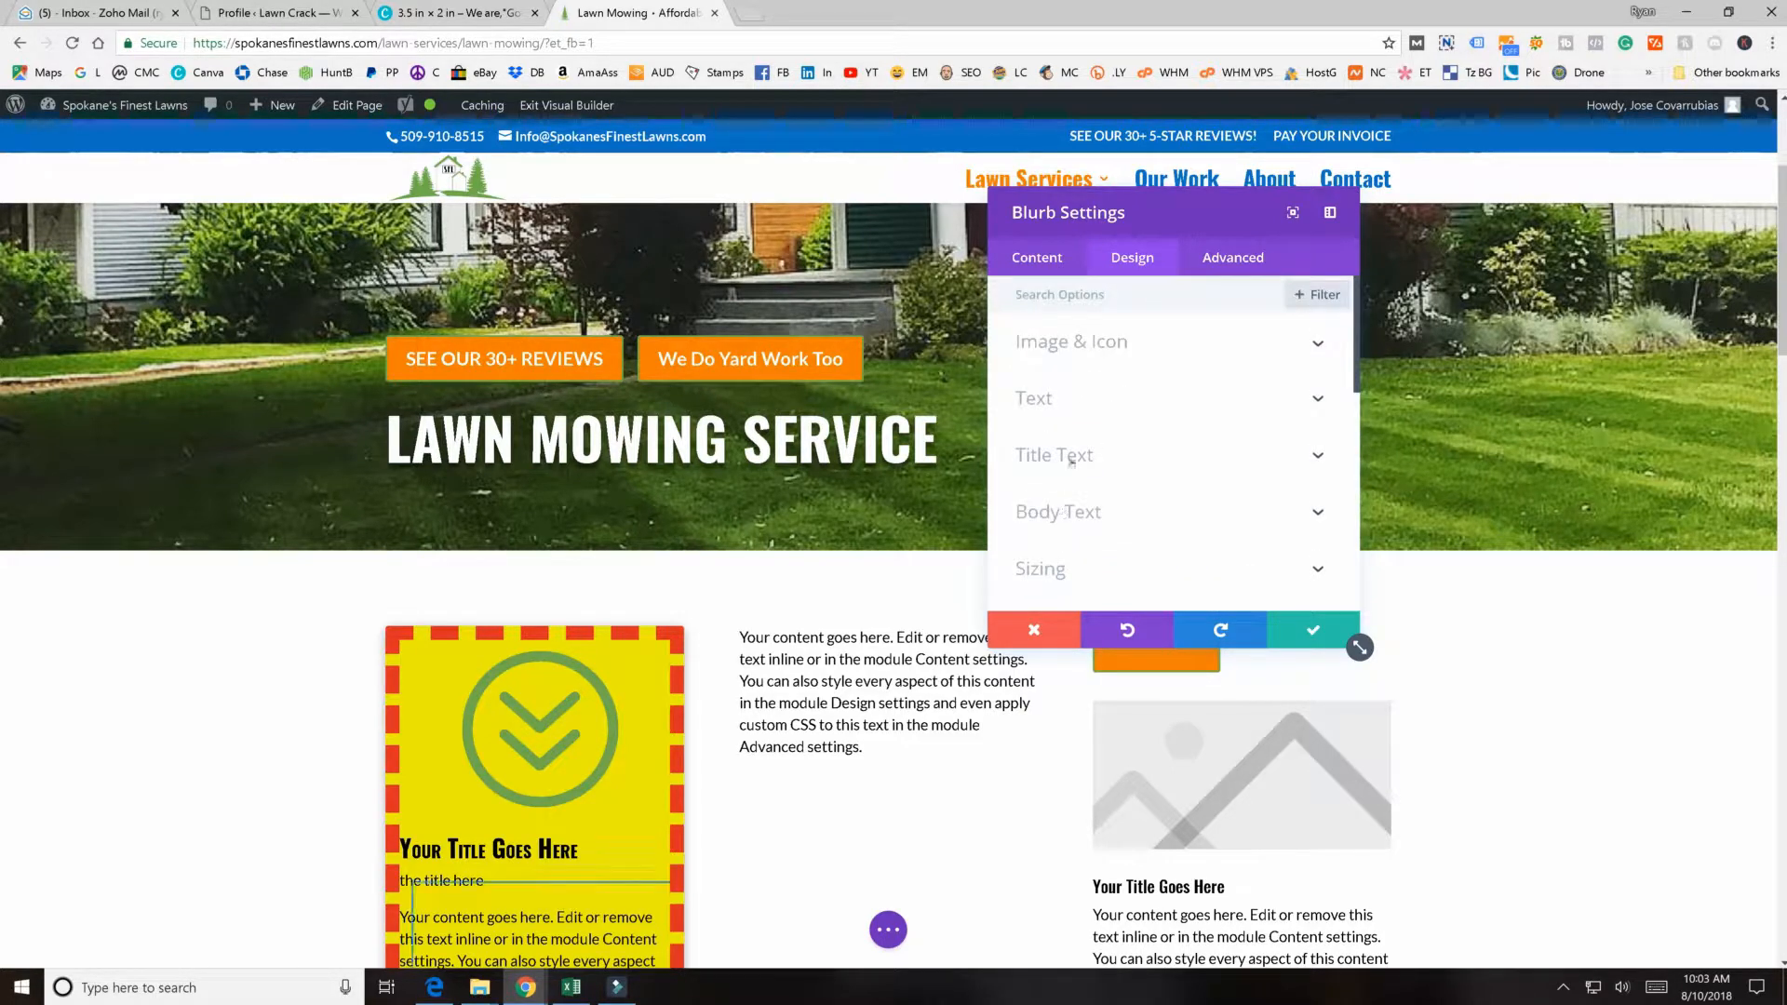
- Review the blurb's CSS ID and class fields and its custom CSS boxes
{"action": "left_click", "coordinate": [1217, 260]}
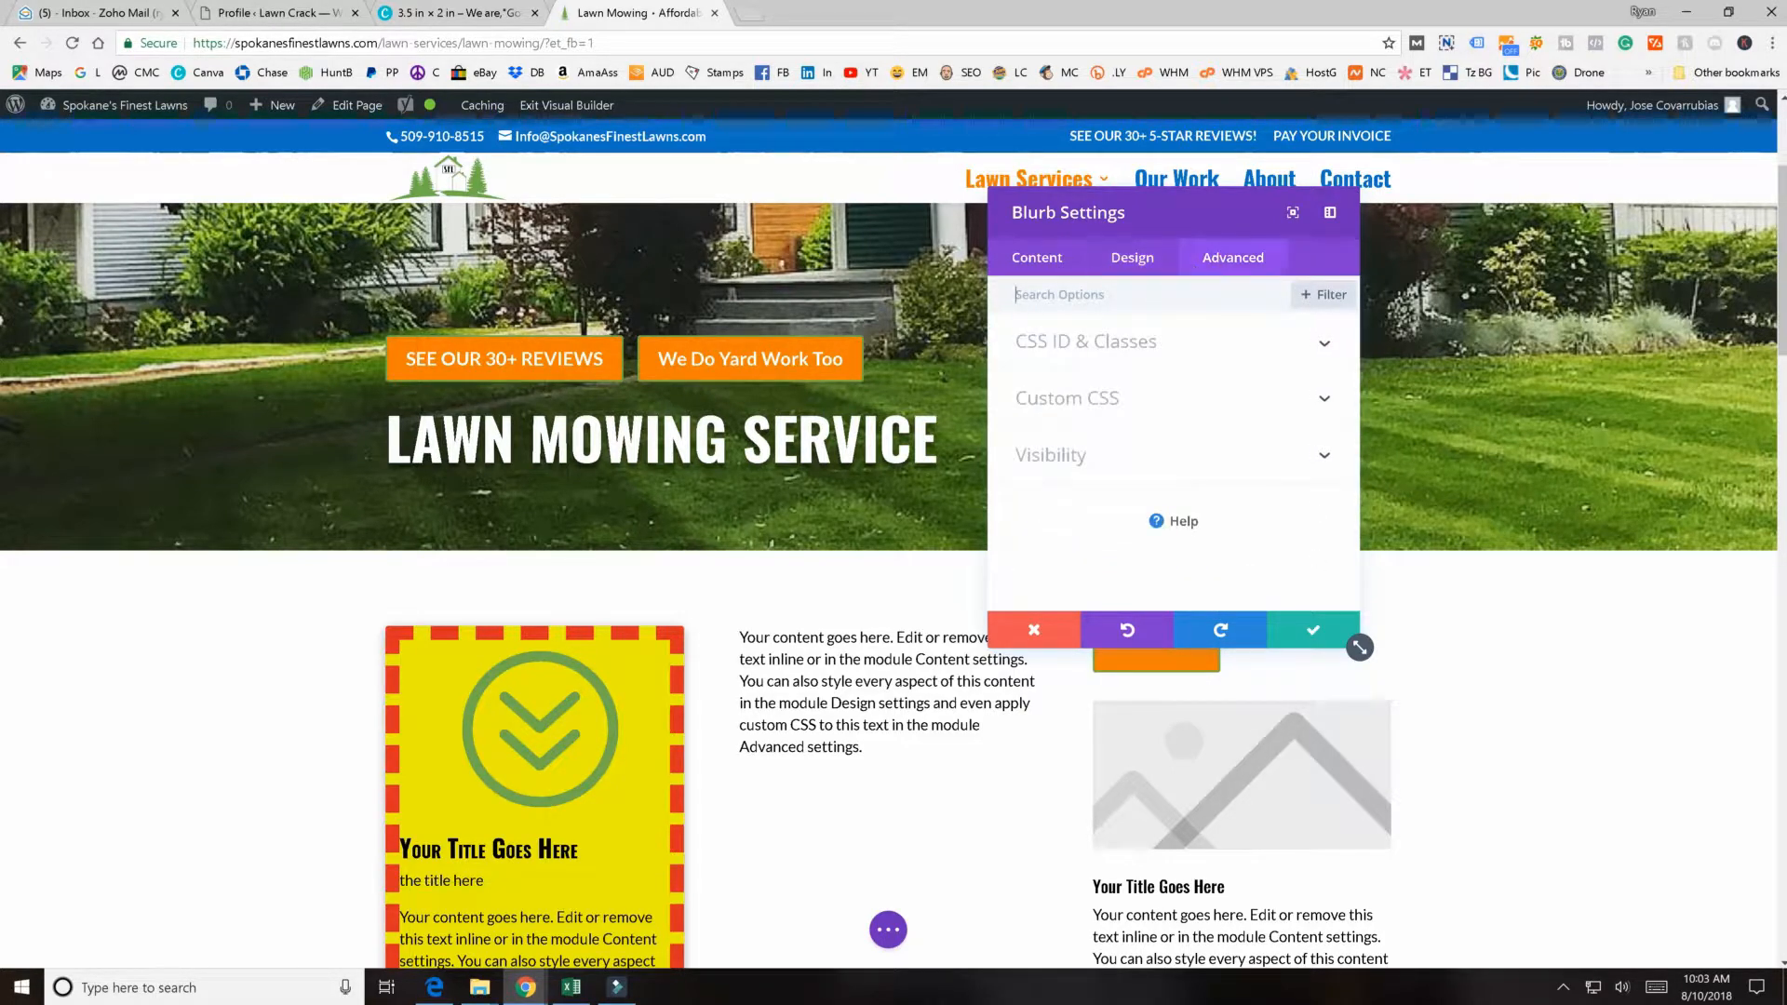
{"action": "left_click", "coordinate": [1082, 344]}
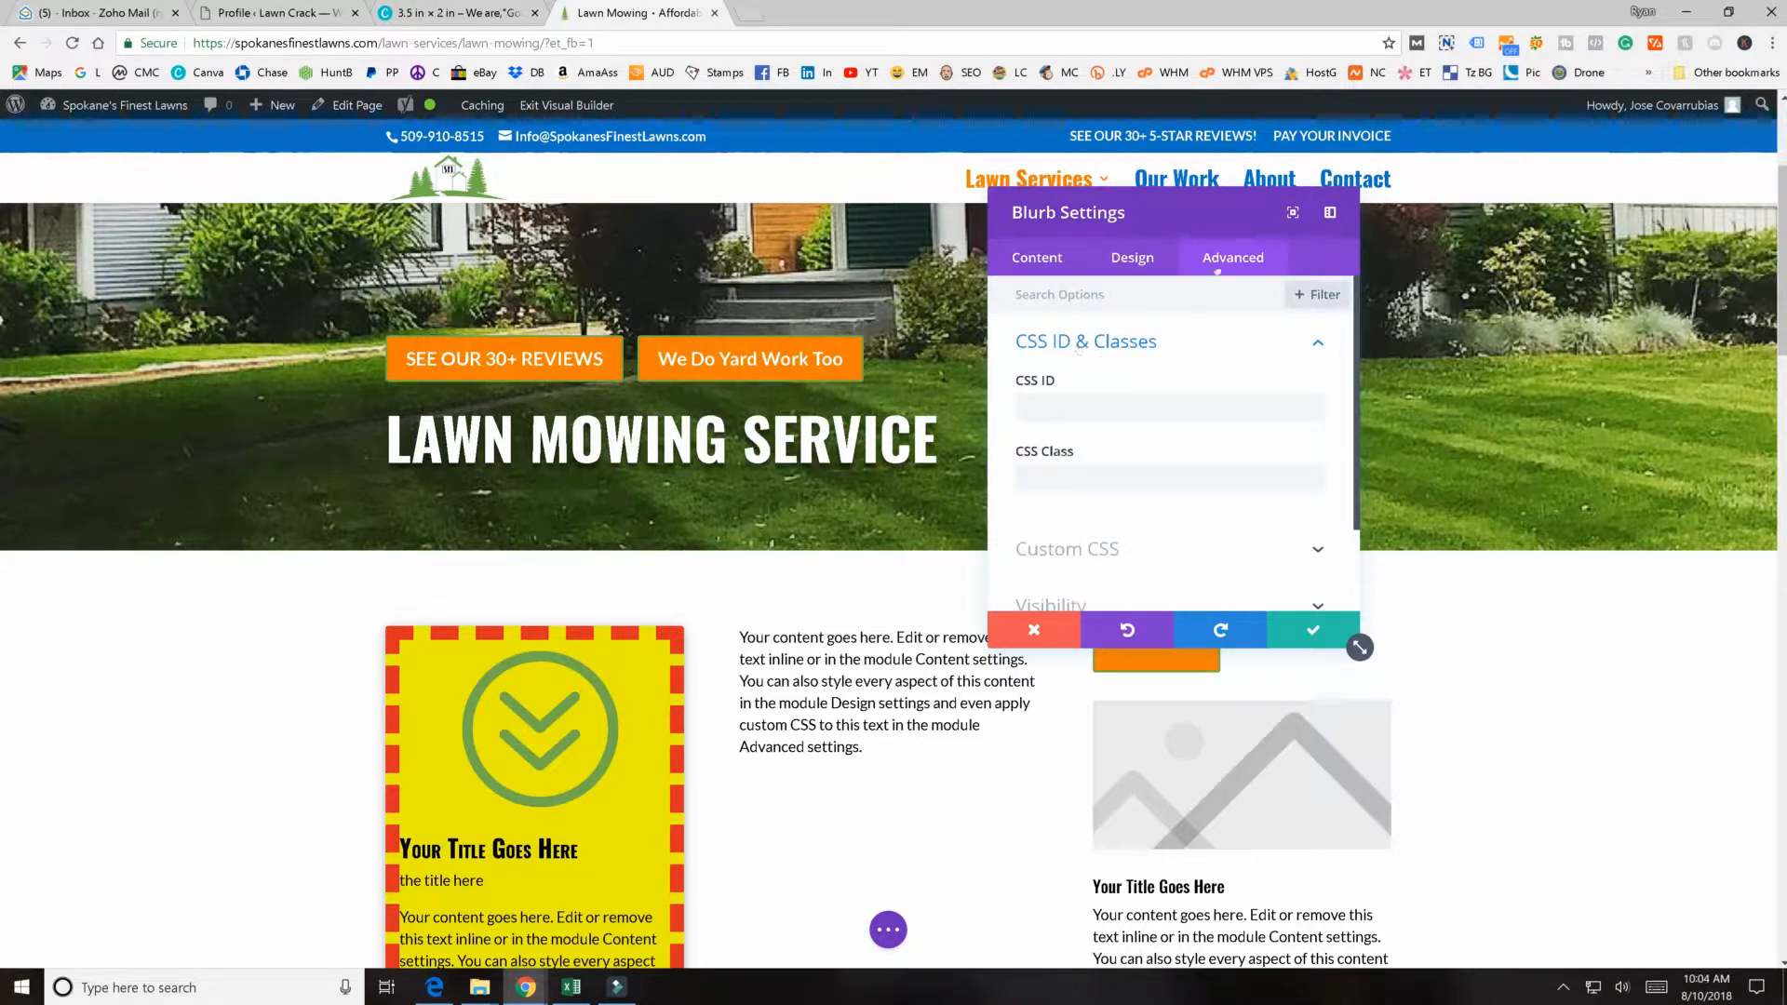
{"action": "scroll", "coordinate": [1208, 288], "scroll_direction": "down", "scroll_amount": 1}
{"action": "left_click", "coordinate": [1066, 451]}
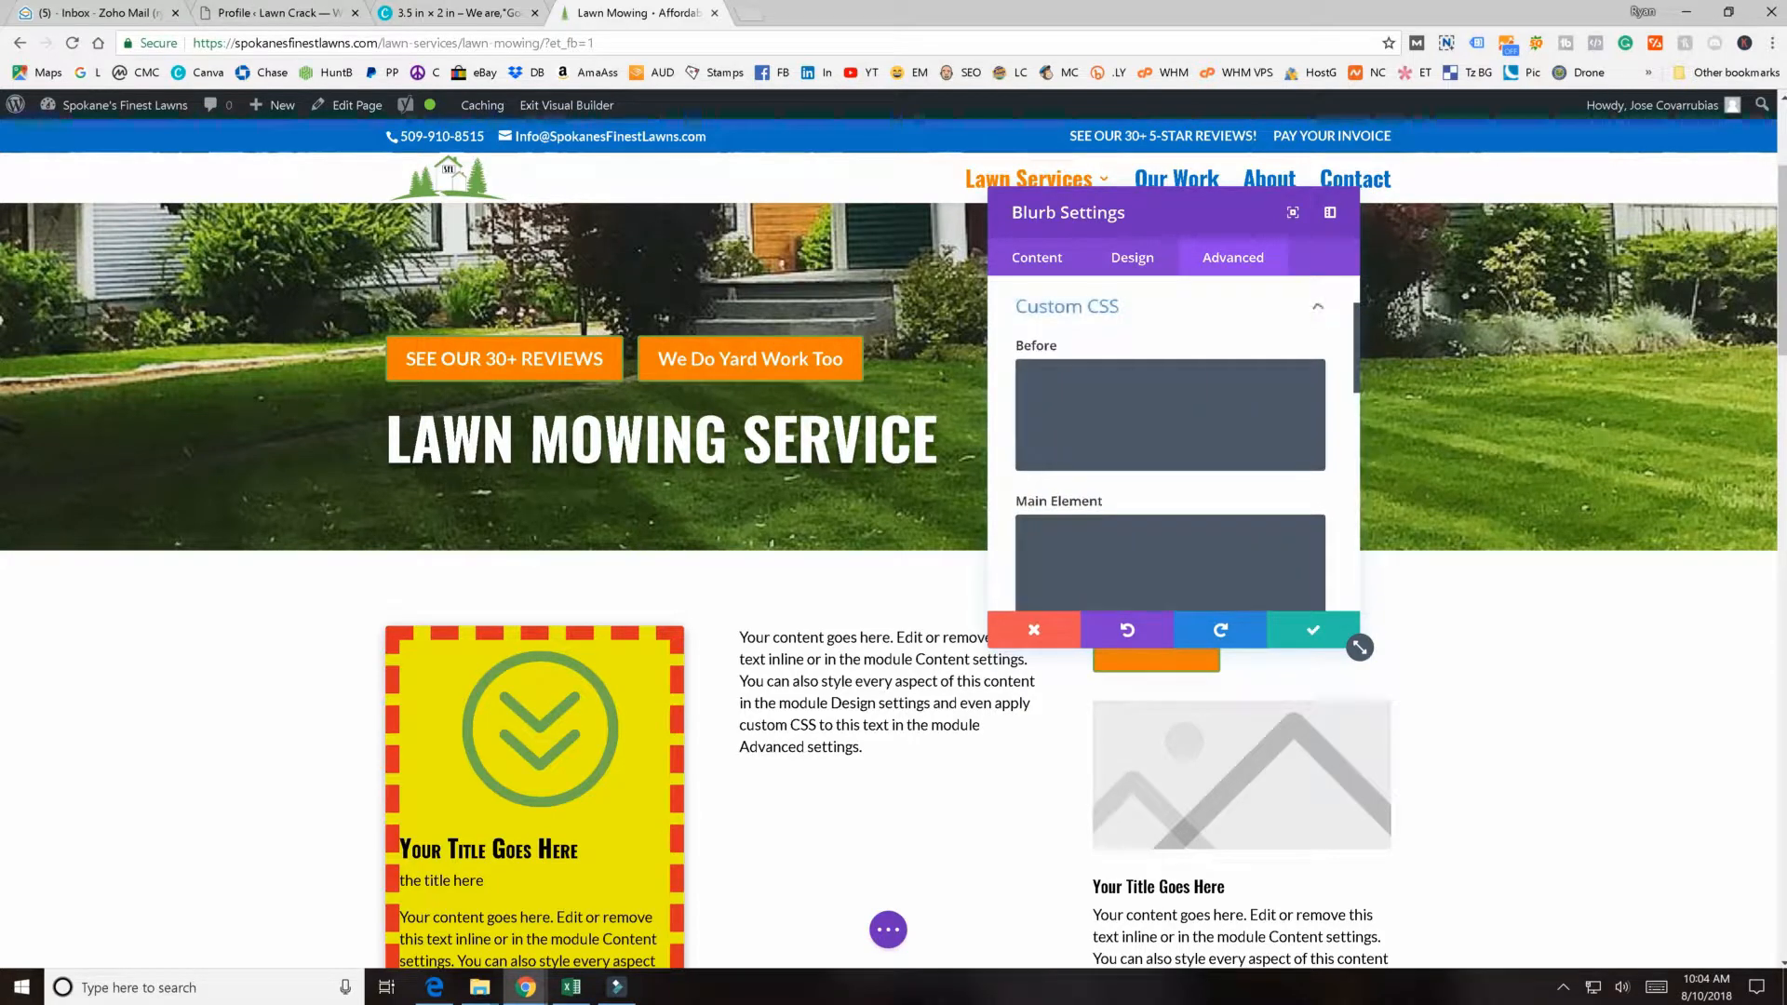
{"action": "scroll", "coordinate": [1115, 389], "scroll_direction": "down", "scroll_amount": 8}
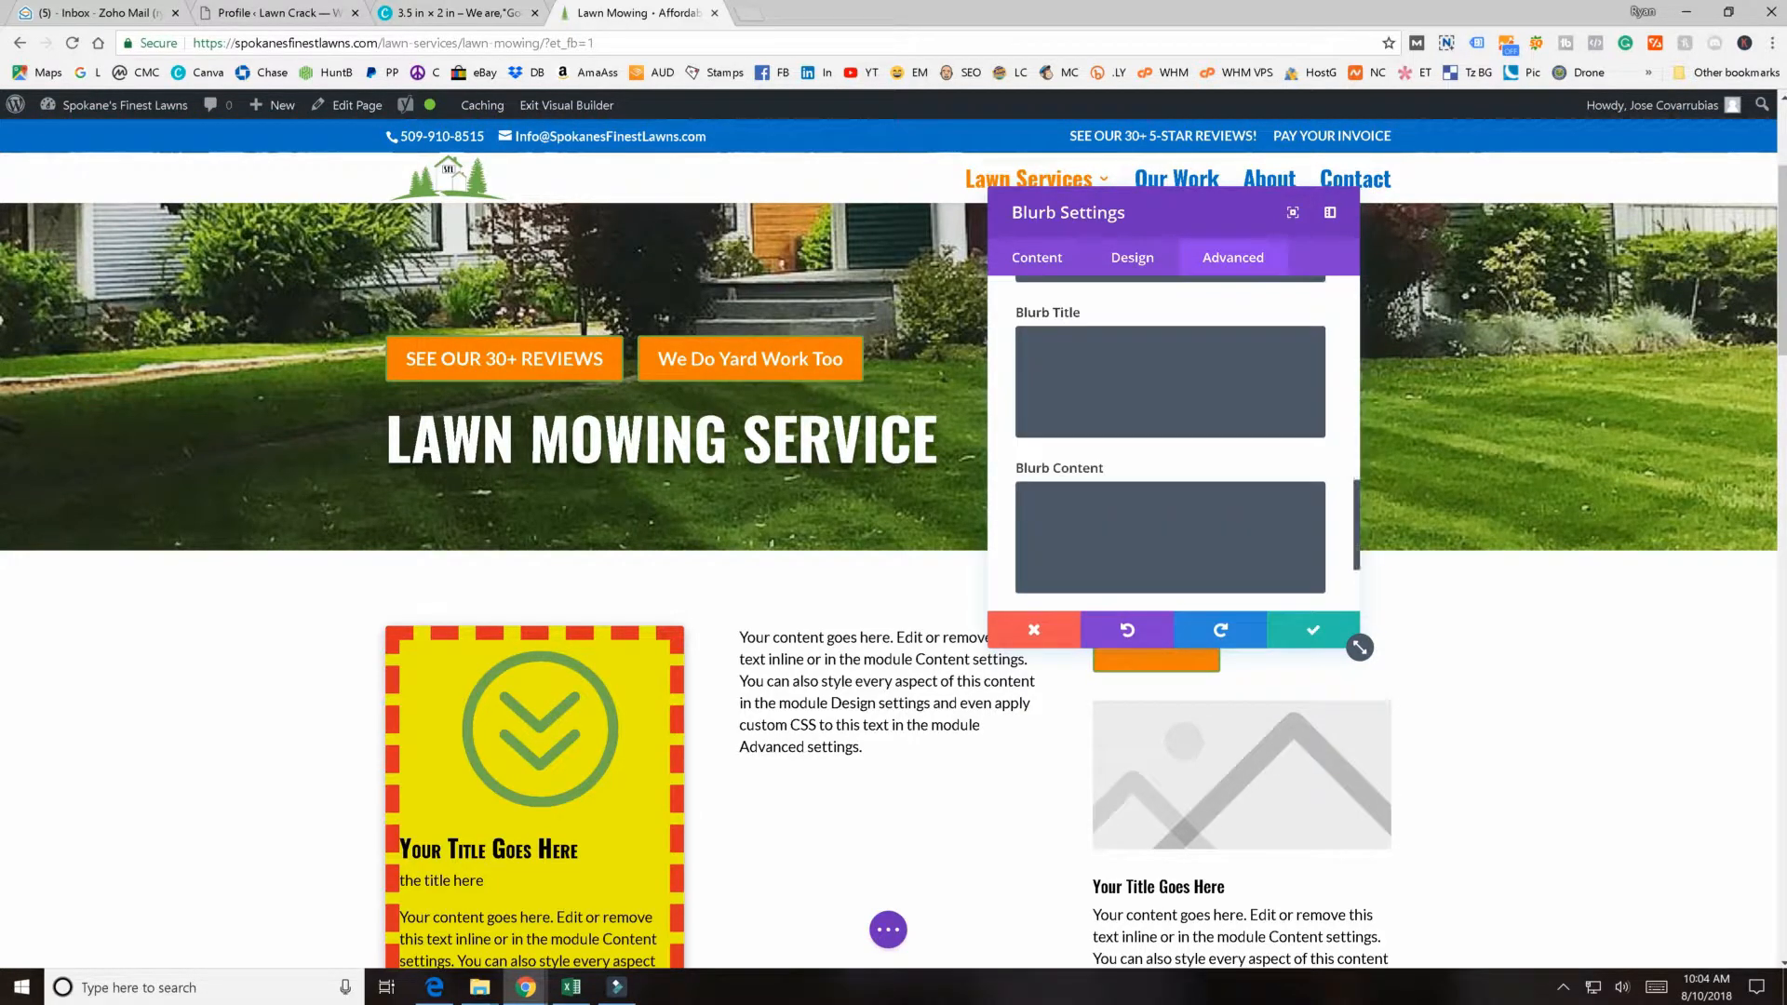
{"action": "scroll", "coordinate": [1107, 392], "scroll_direction": "up", "scroll_amount": 9}
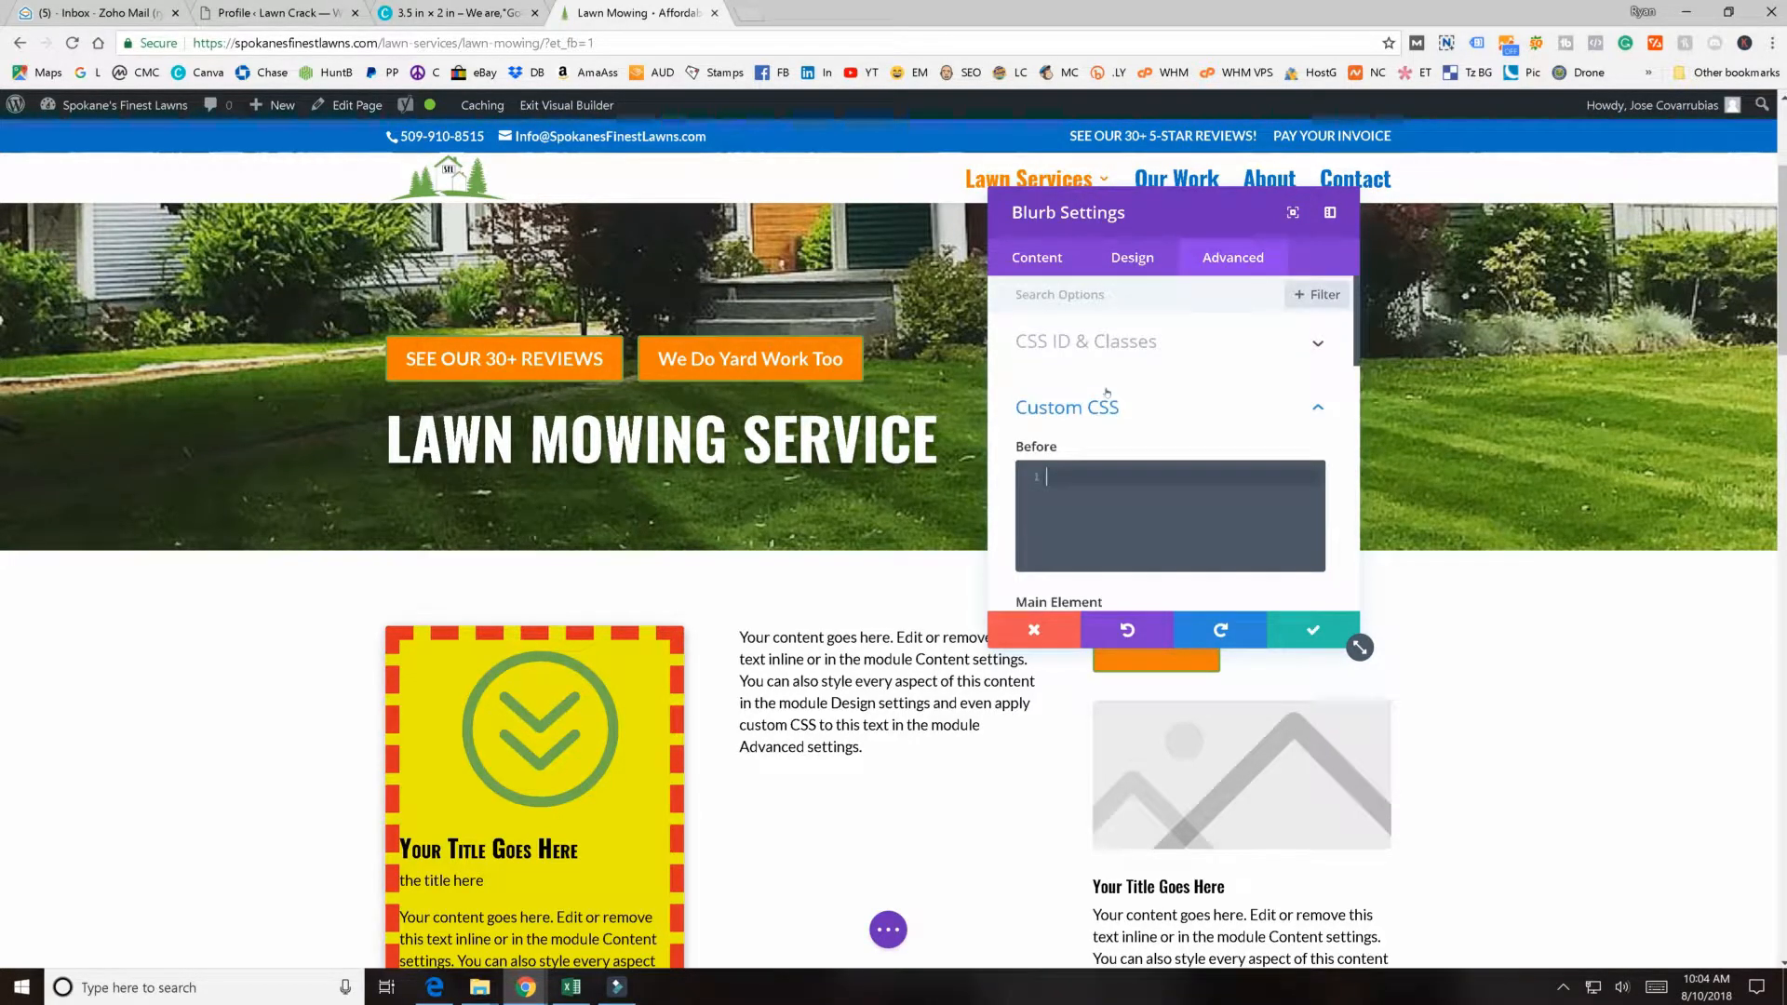
- Review the blurb's visibility options for phone, tablet and desktop, and look over the hero buttons and modules on the page
{"action": "left_click", "coordinate": [1132, 258]}
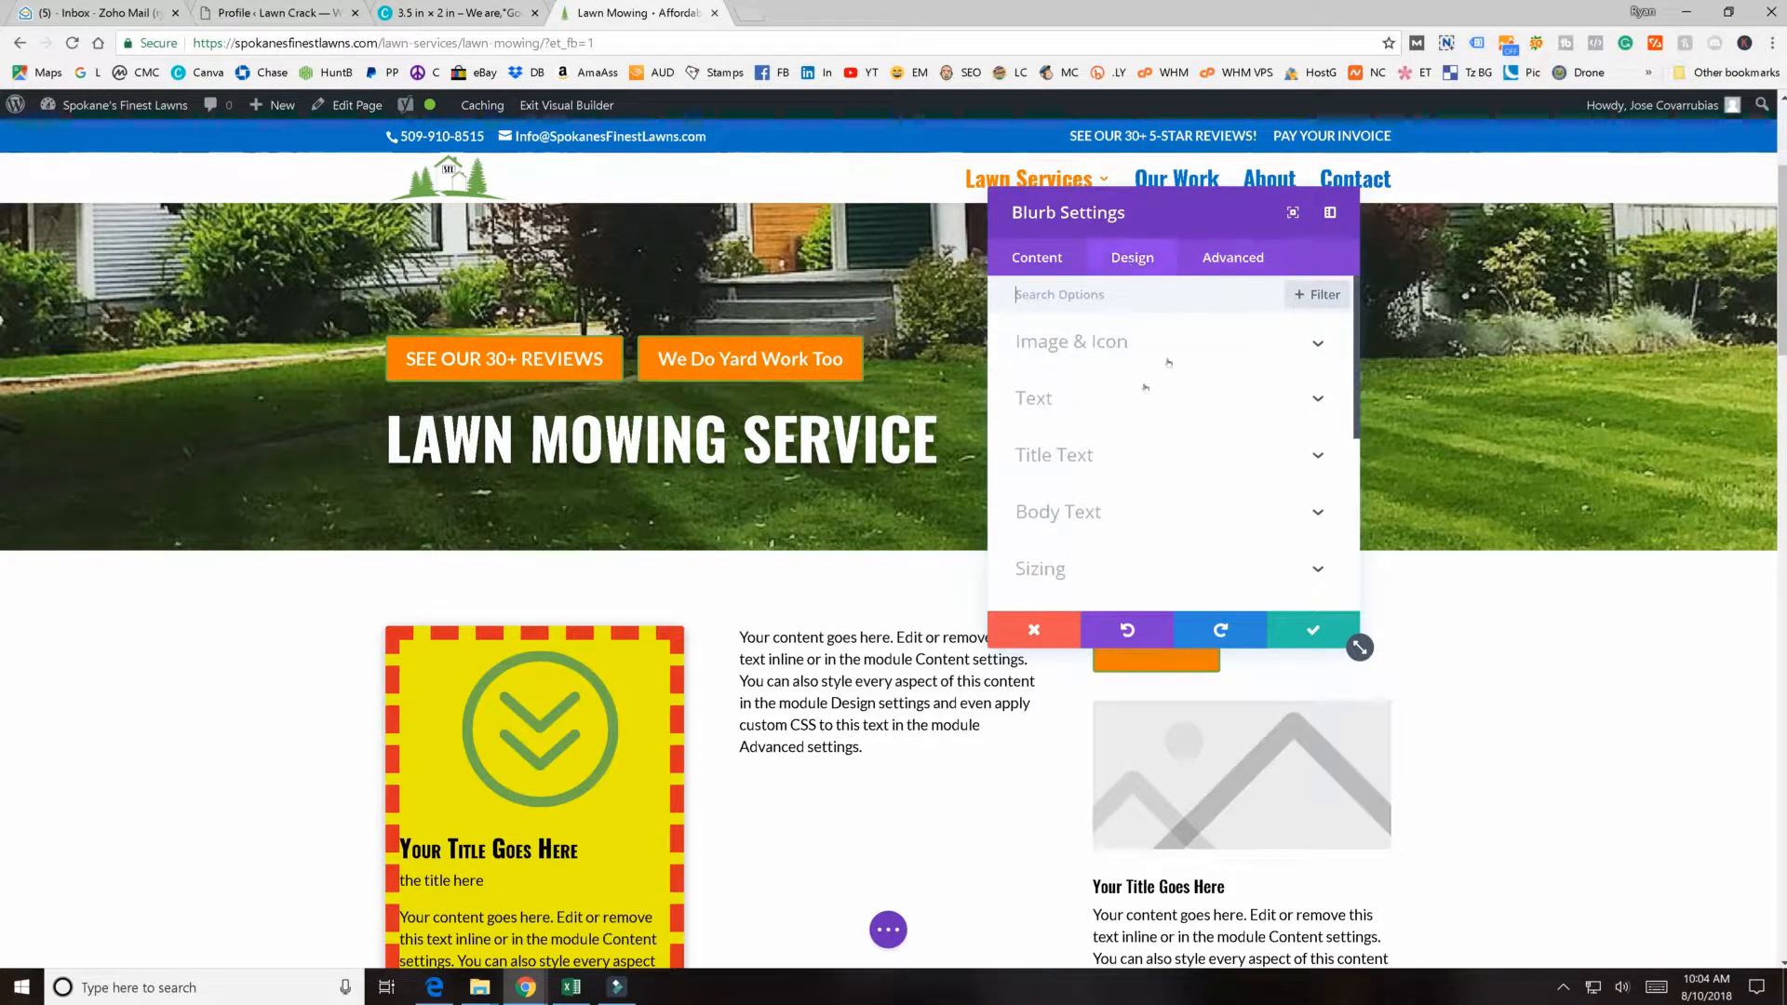
{"action": "left_click", "coordinate": [1232, 258]}
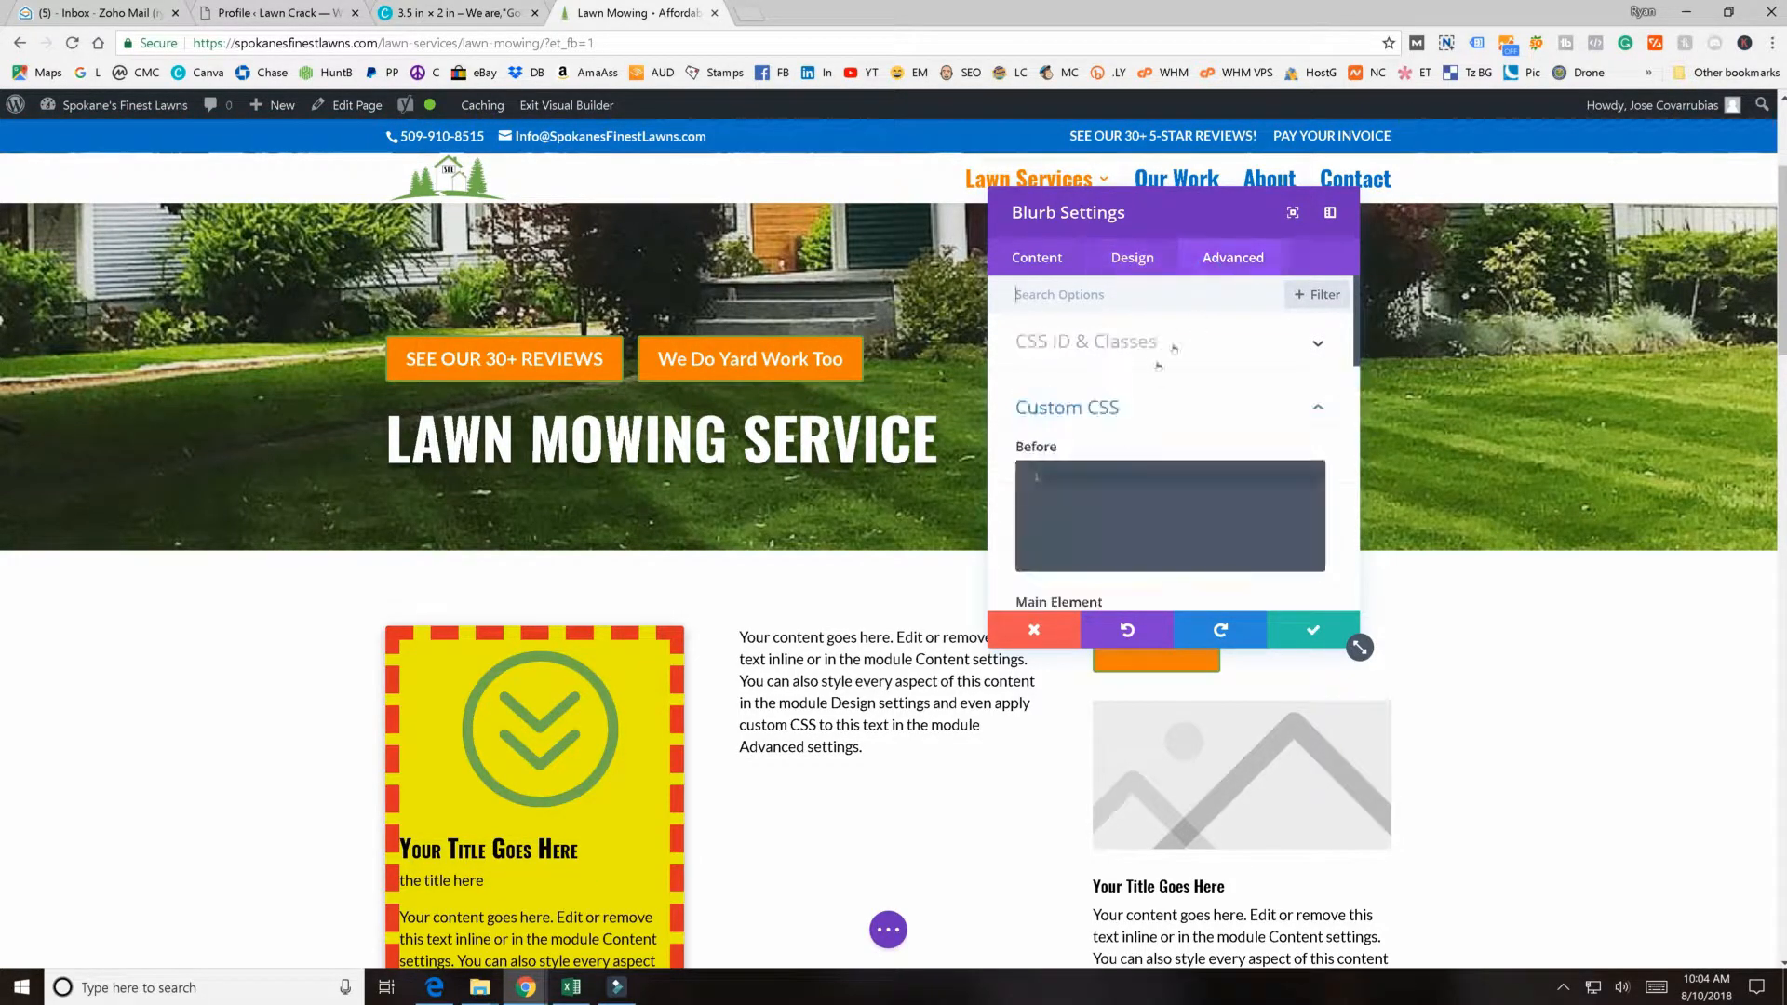
{"action": "scroll", "coordinate": [1123, 414], "scroll_direction": "down", "scroll_amount": 2}
{"action": "scroll", "coordinate": [1060, 490], "scroll_direction": "down", "scroll_amount": 5}
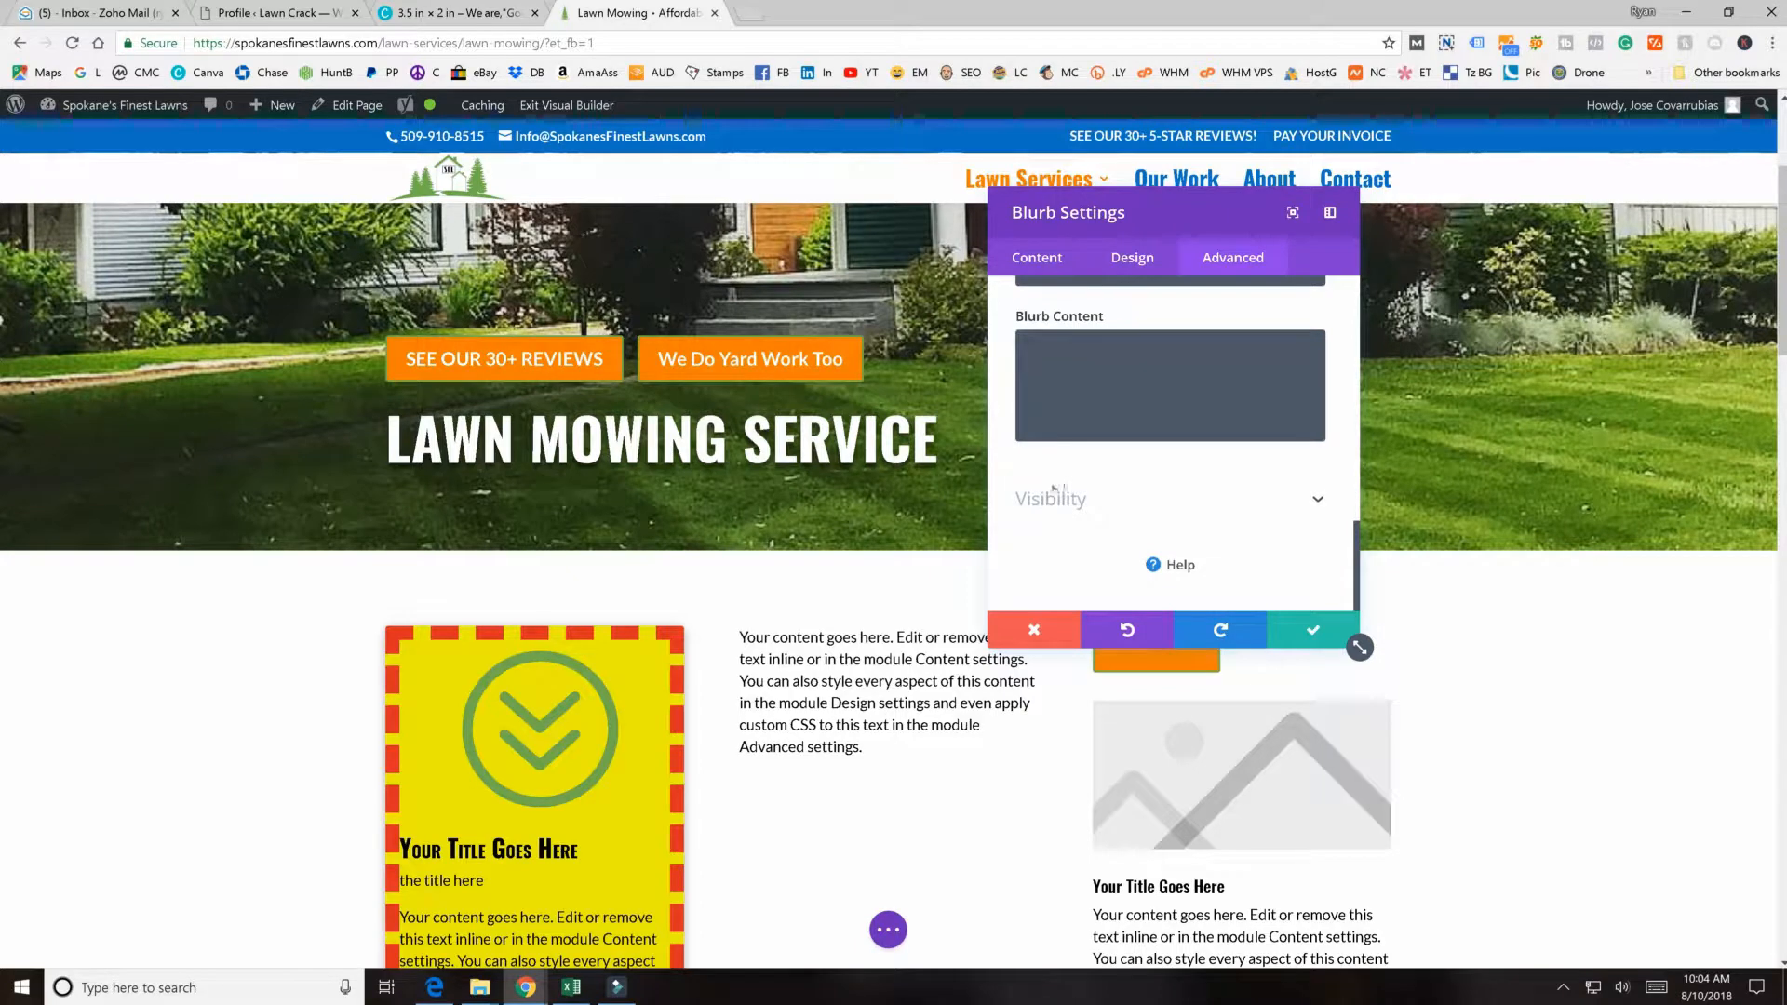
{"action": "left_click", "coordinate": [1061, 489]}
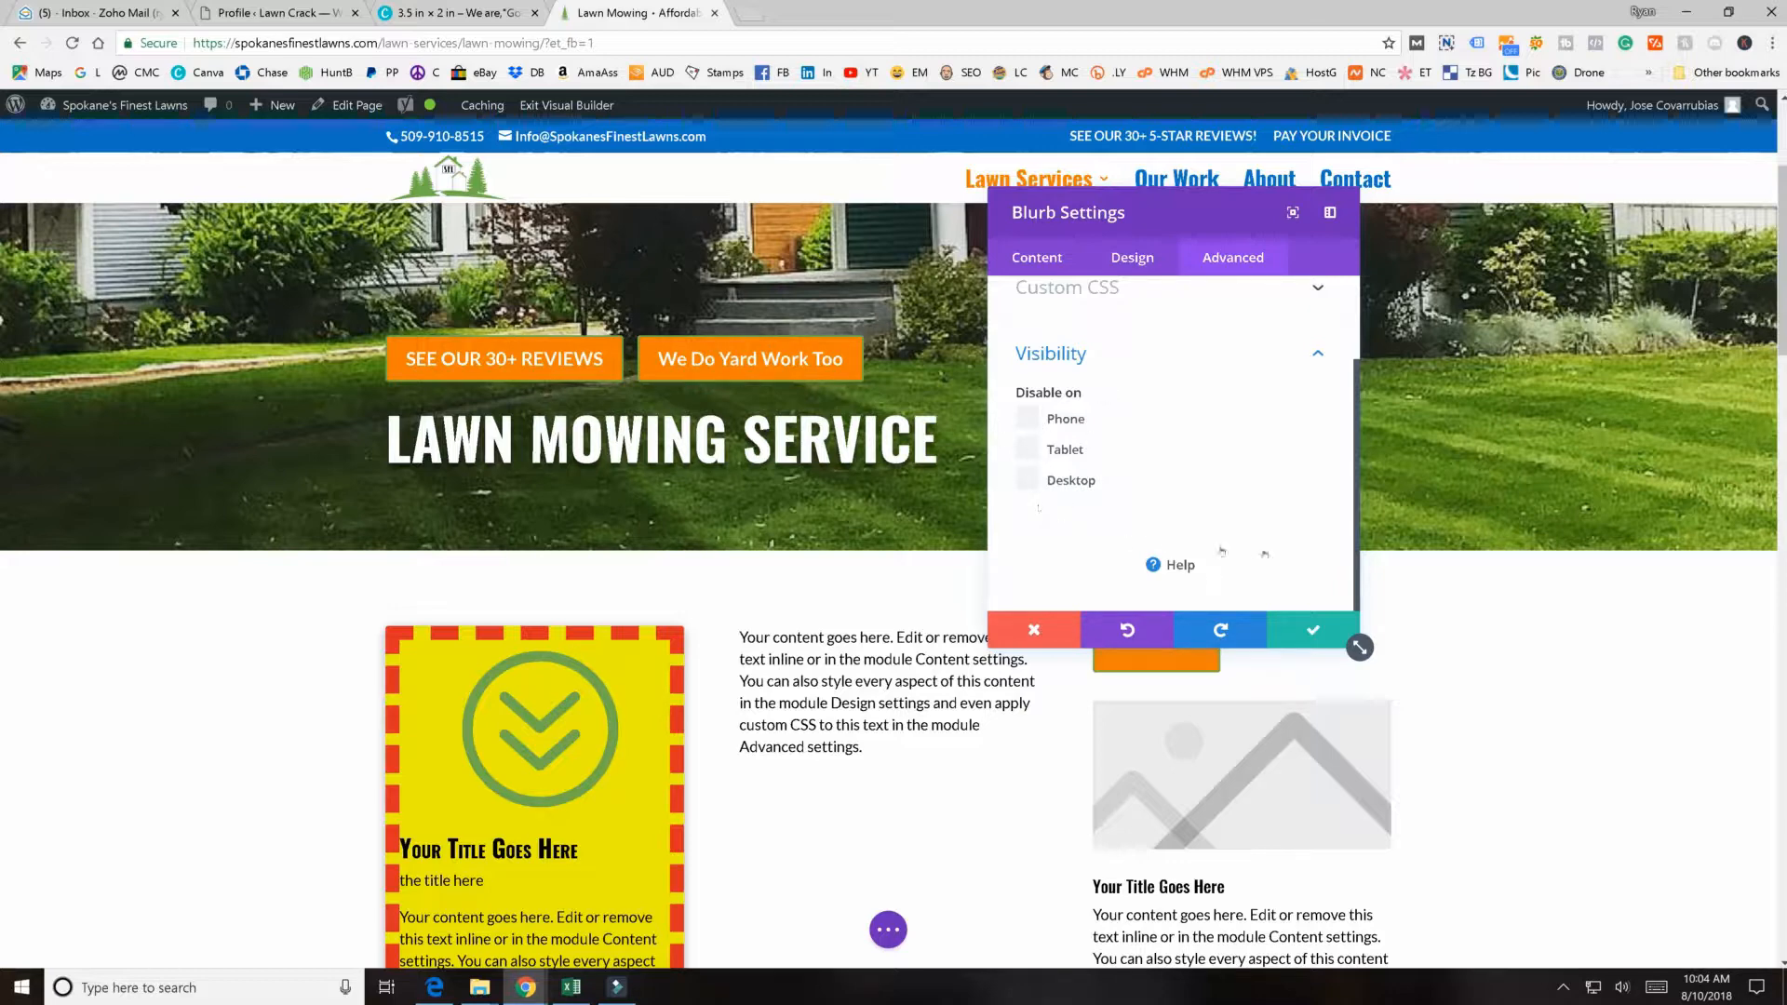
{"action": "scroll", "coordinate": [938, 593], "scroll_direction": "down", "scroll_amount": 7}
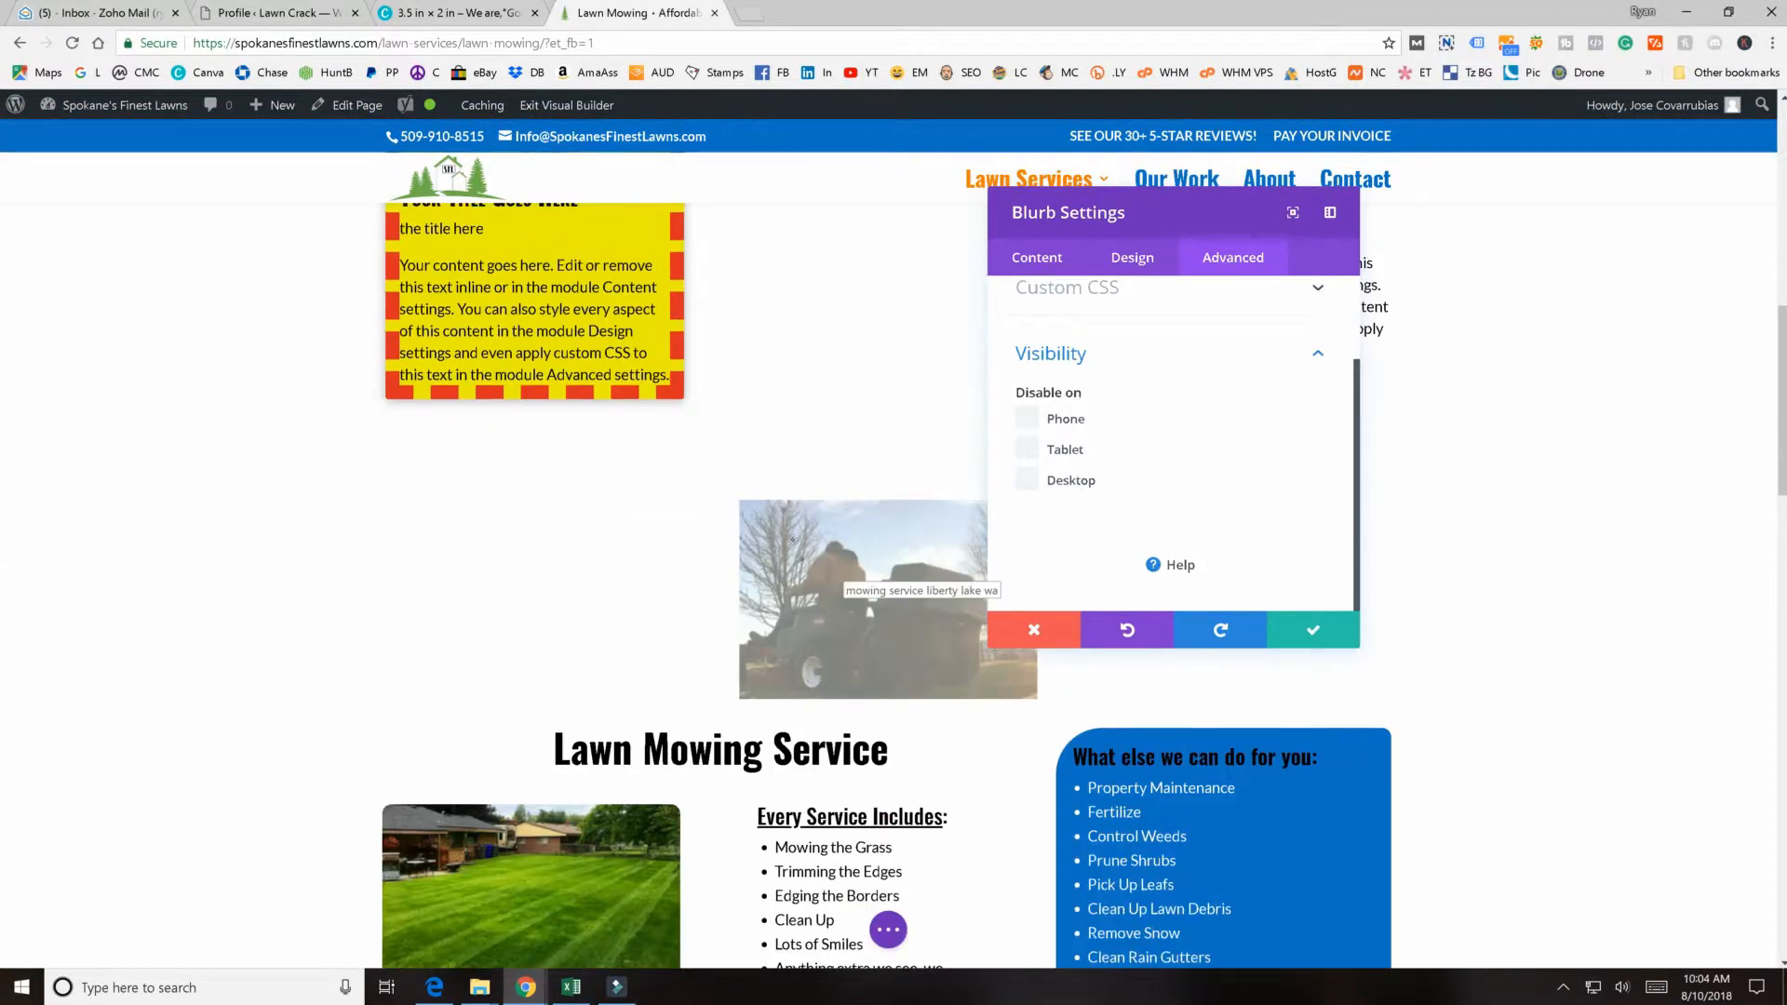
{"action": "scroll", "coordinate": [824, 540], "scroll_direction": "up", "scroll_amount": 7}
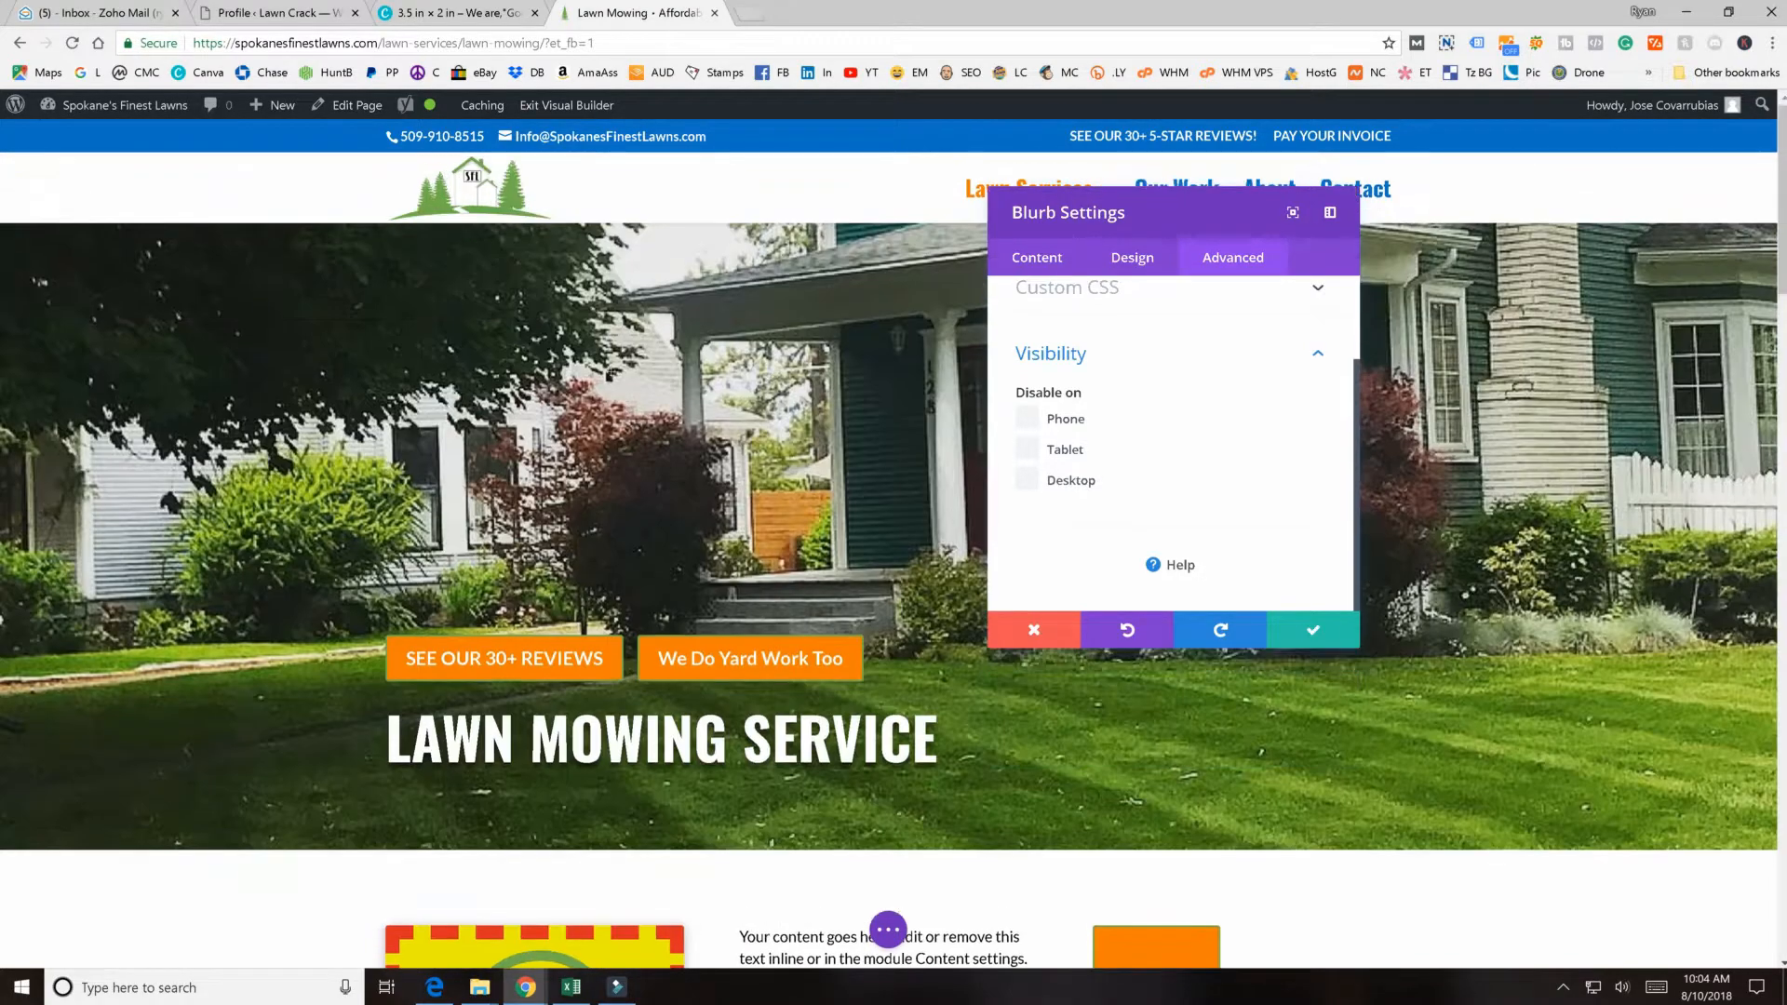
{"action": "scroll", "coordinate": [691, 410], "scroll_direction": "down", "scroll_amount": 1}
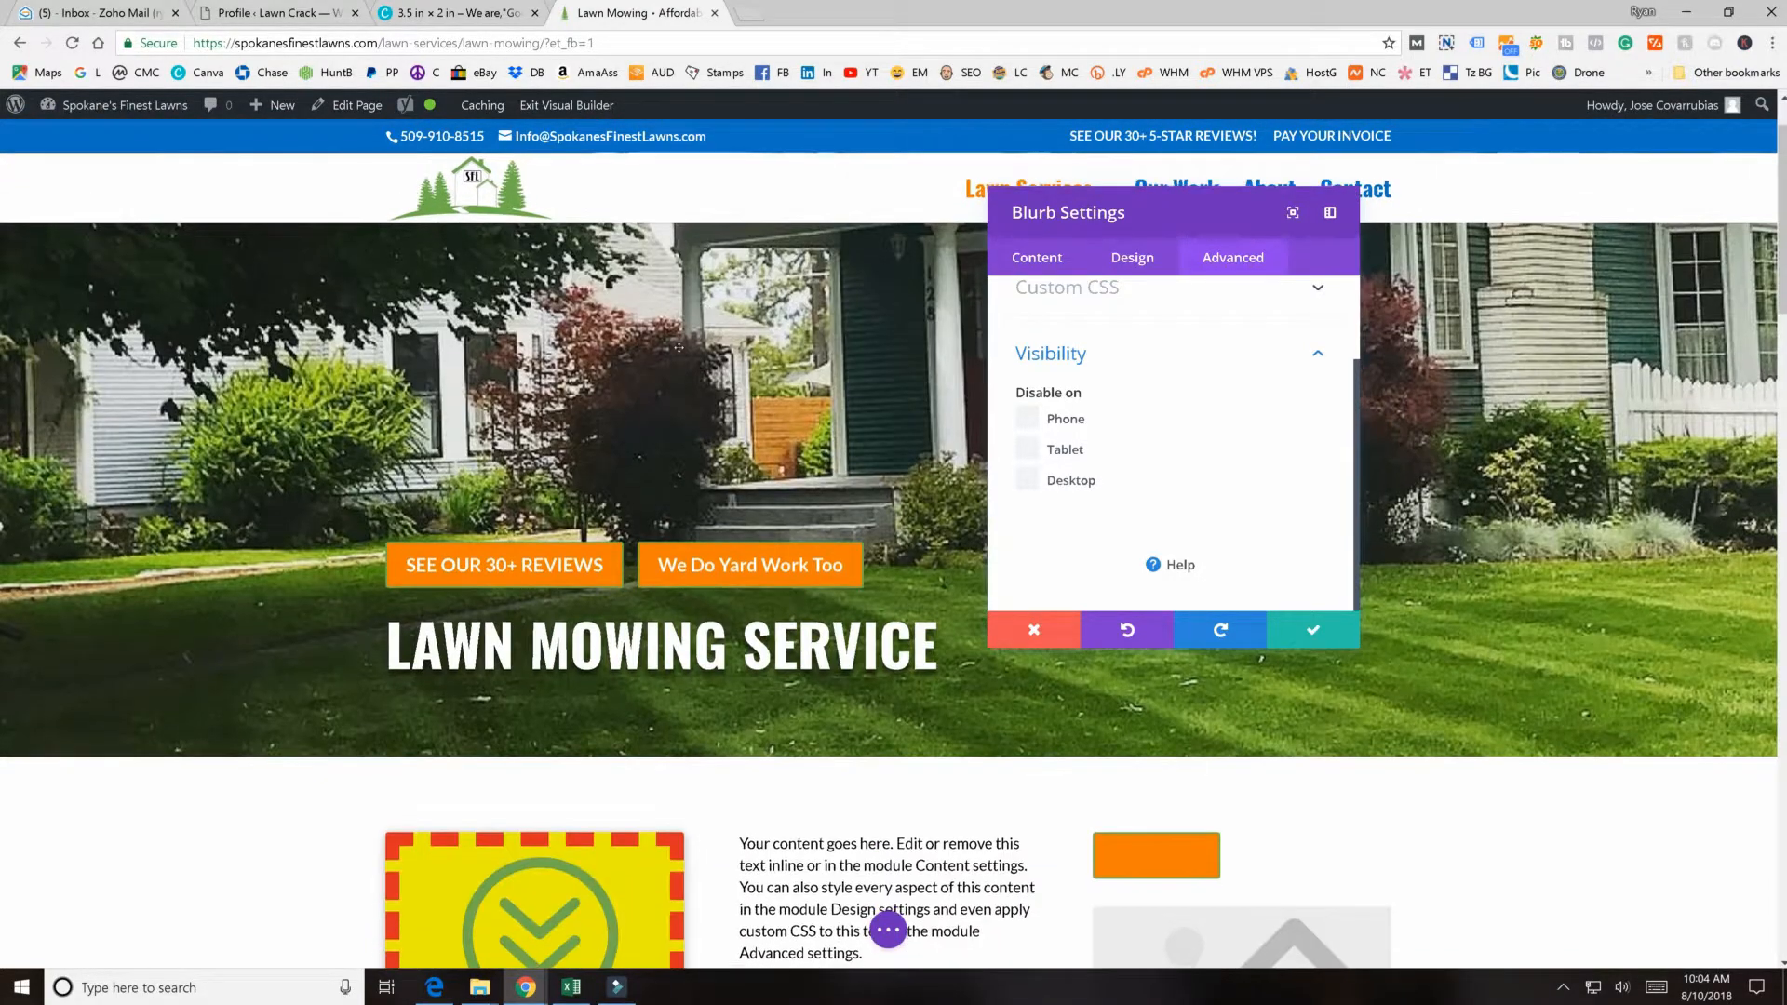
{"action": "scroll", "coordinate": [735, 371], "scroll_direction": "up", "scroll_amount": 1}
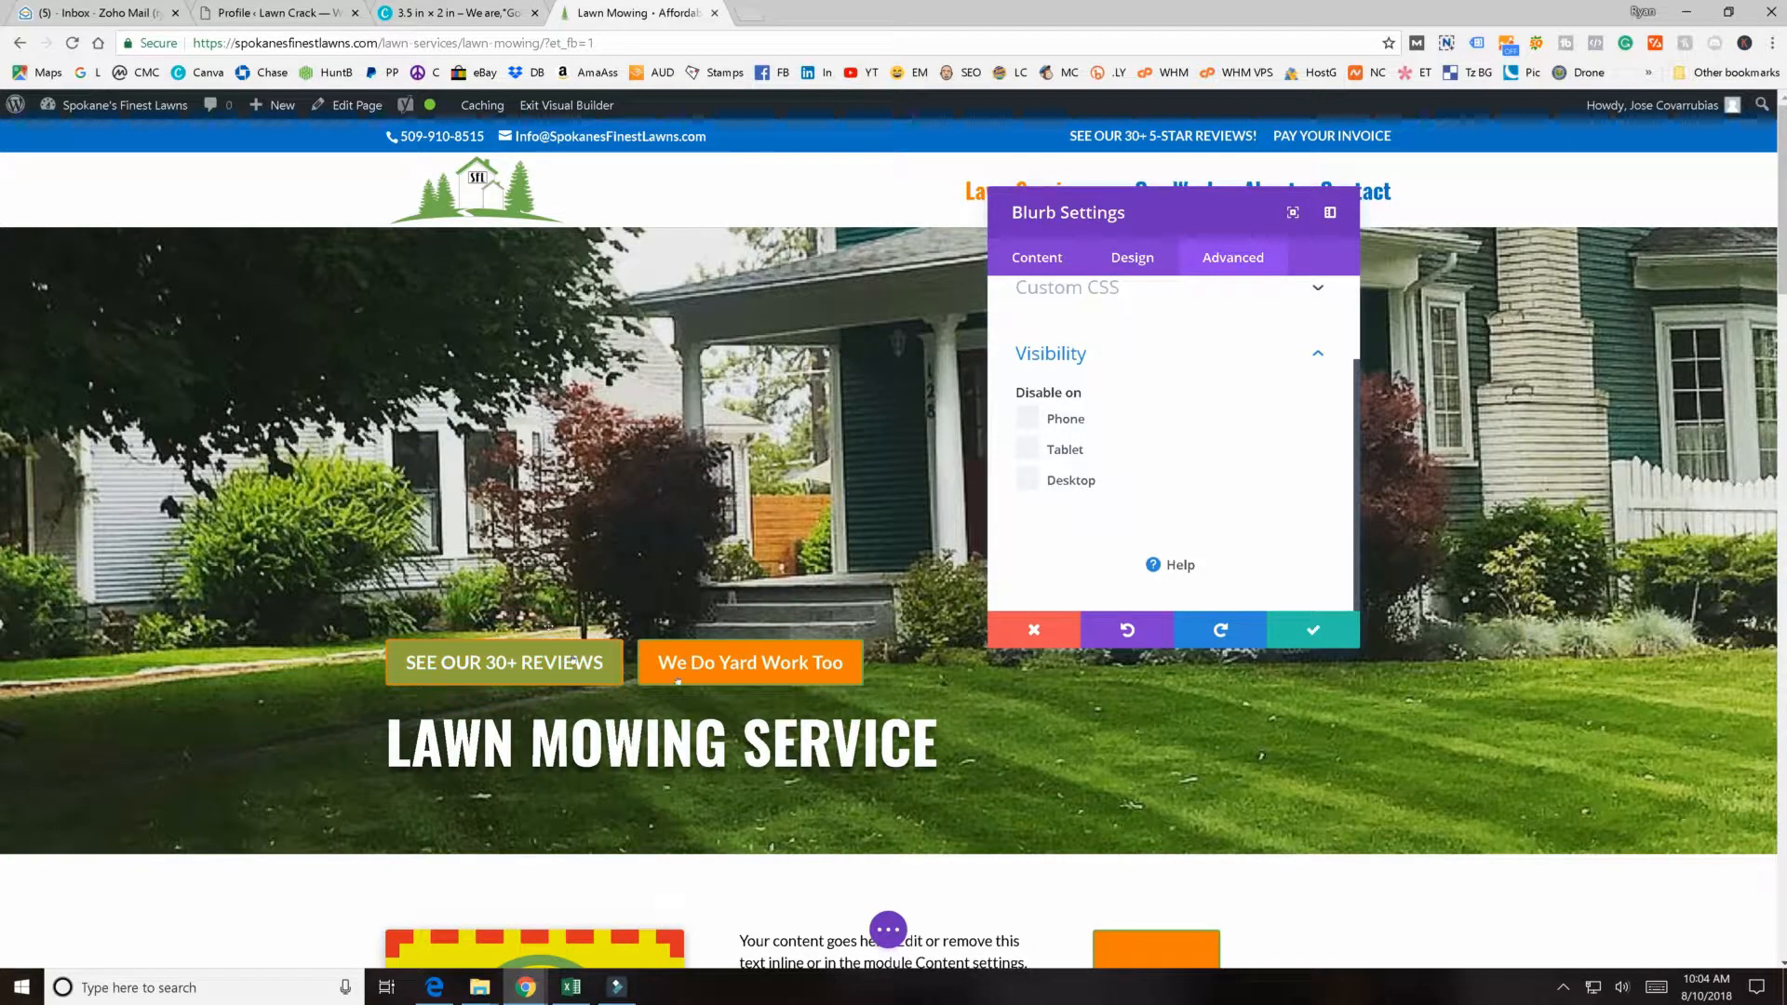
{"action": "scroll", "coordinate": [846, 521], "scroll_direction": "down", "scroll_amount": 5}
{"action": "scroll", "coordinate": [847, 521], "scroll_direction": "down", "scroll_amount": 4}
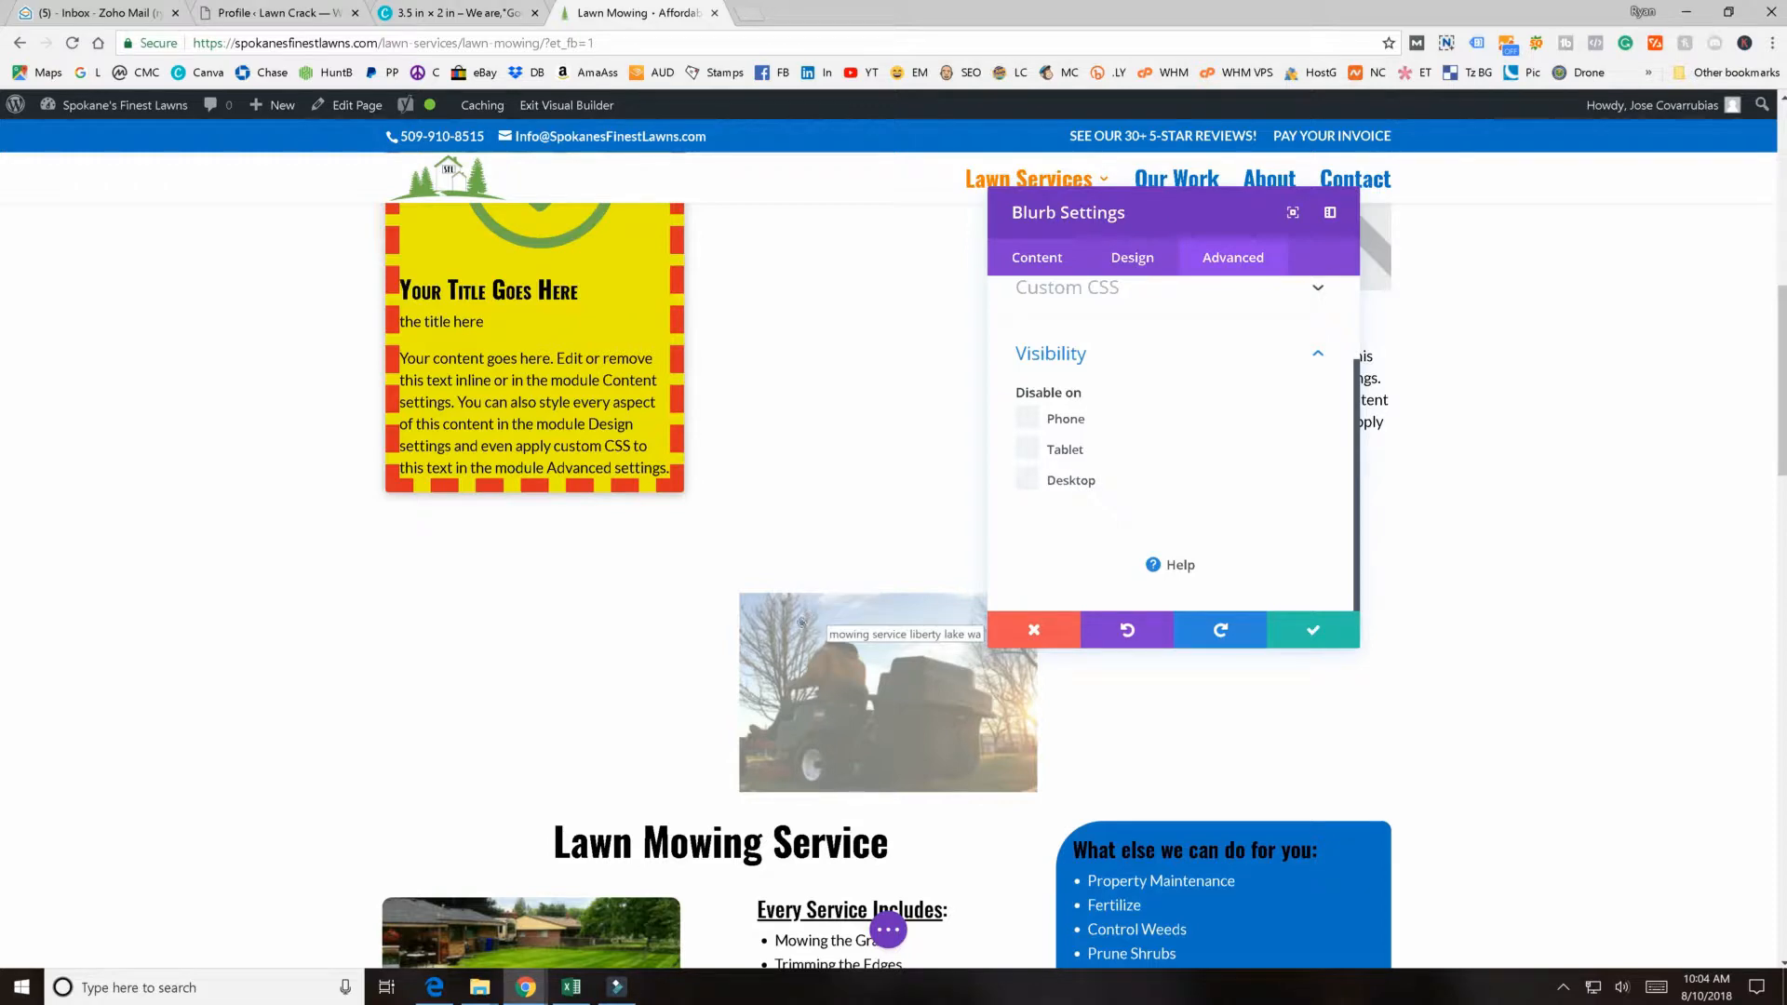
{"action": "scroll", "coordinate": [1230, 605], "scroll_direction": "up", "scroll_amount": 2}
- Save the blurb's settings and delete the entire section that contains the yellow blurb
{"action": "left_click", "coordinate": [1312, 630]}
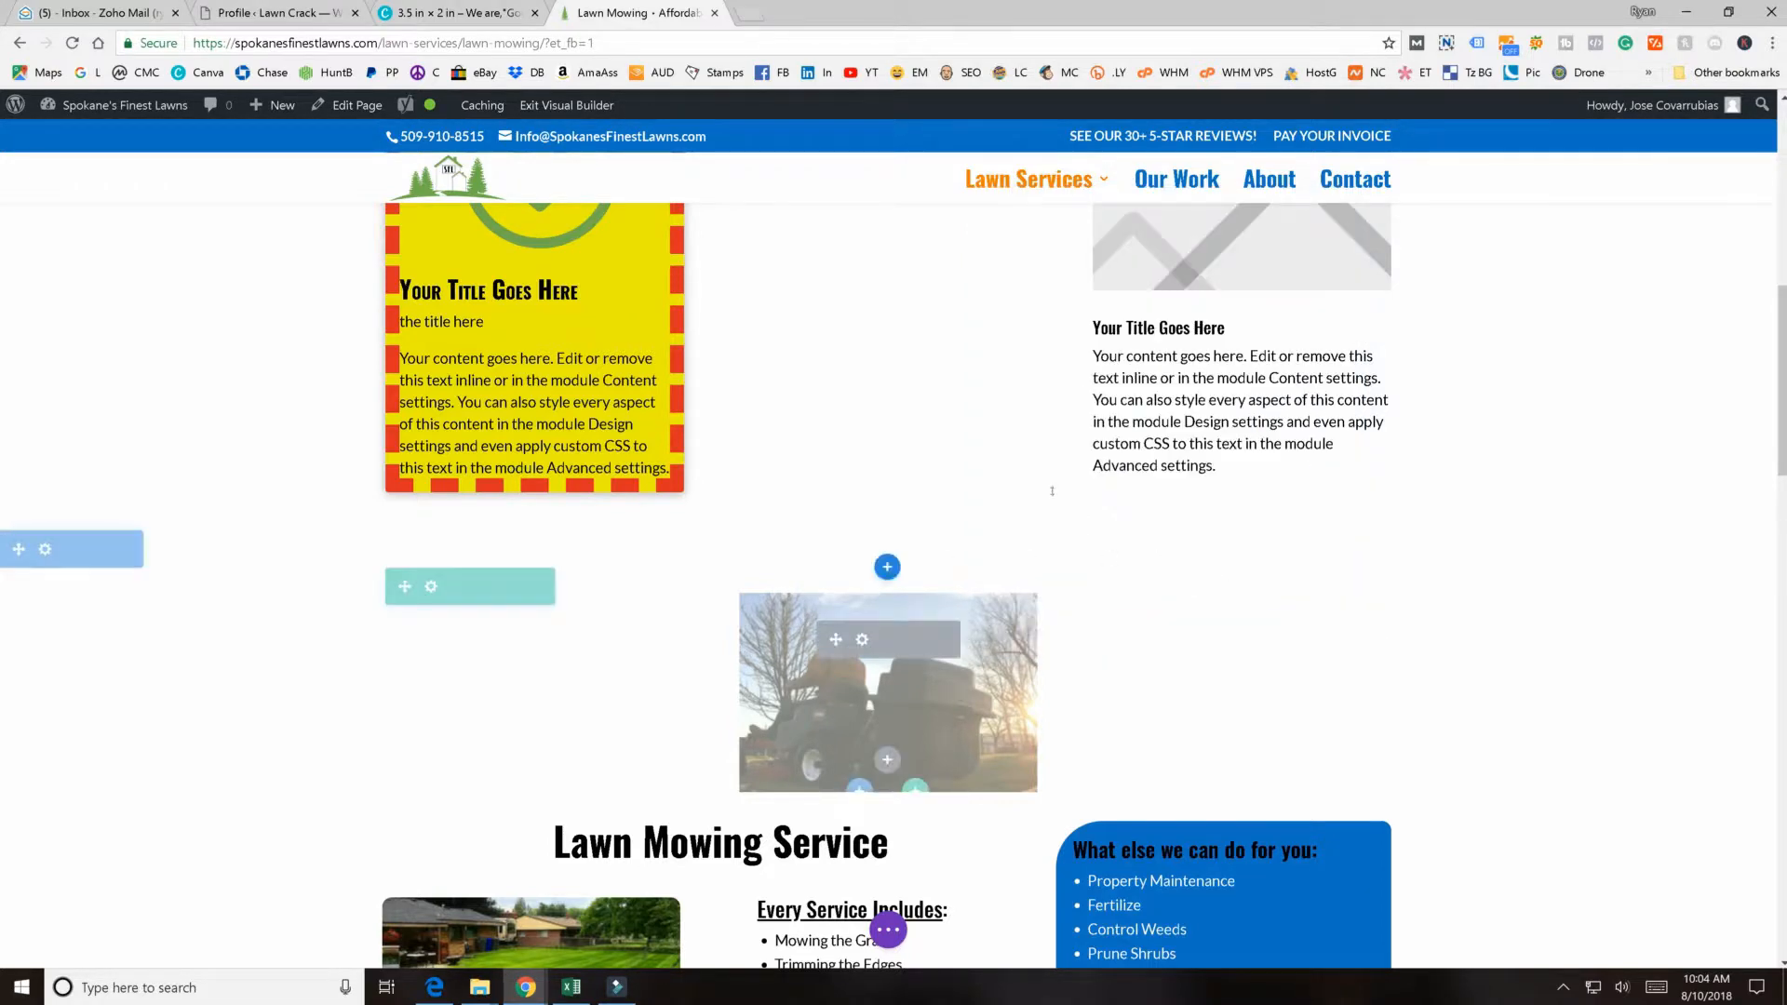
{"action": "scroll", "coordinate": [1024, 482], "scroll_direction": "up", "scroll_amount": 3}
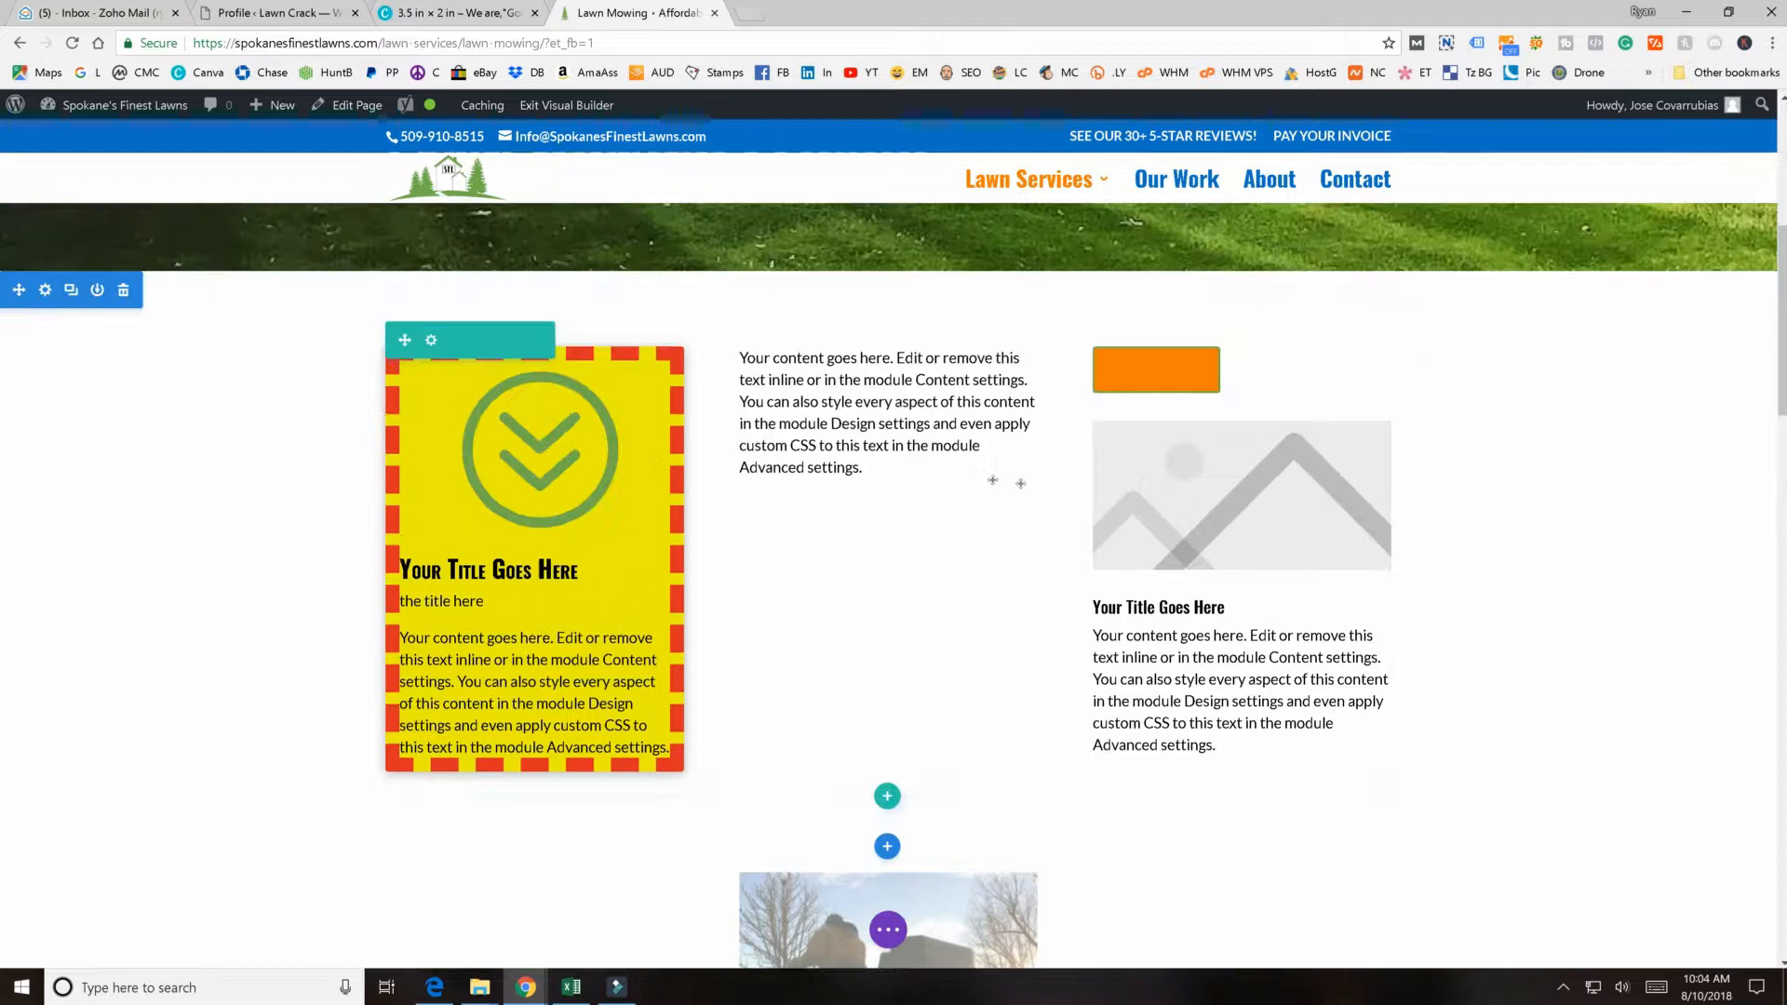
{"action": "left_click", "coordinate": [118, 284]}
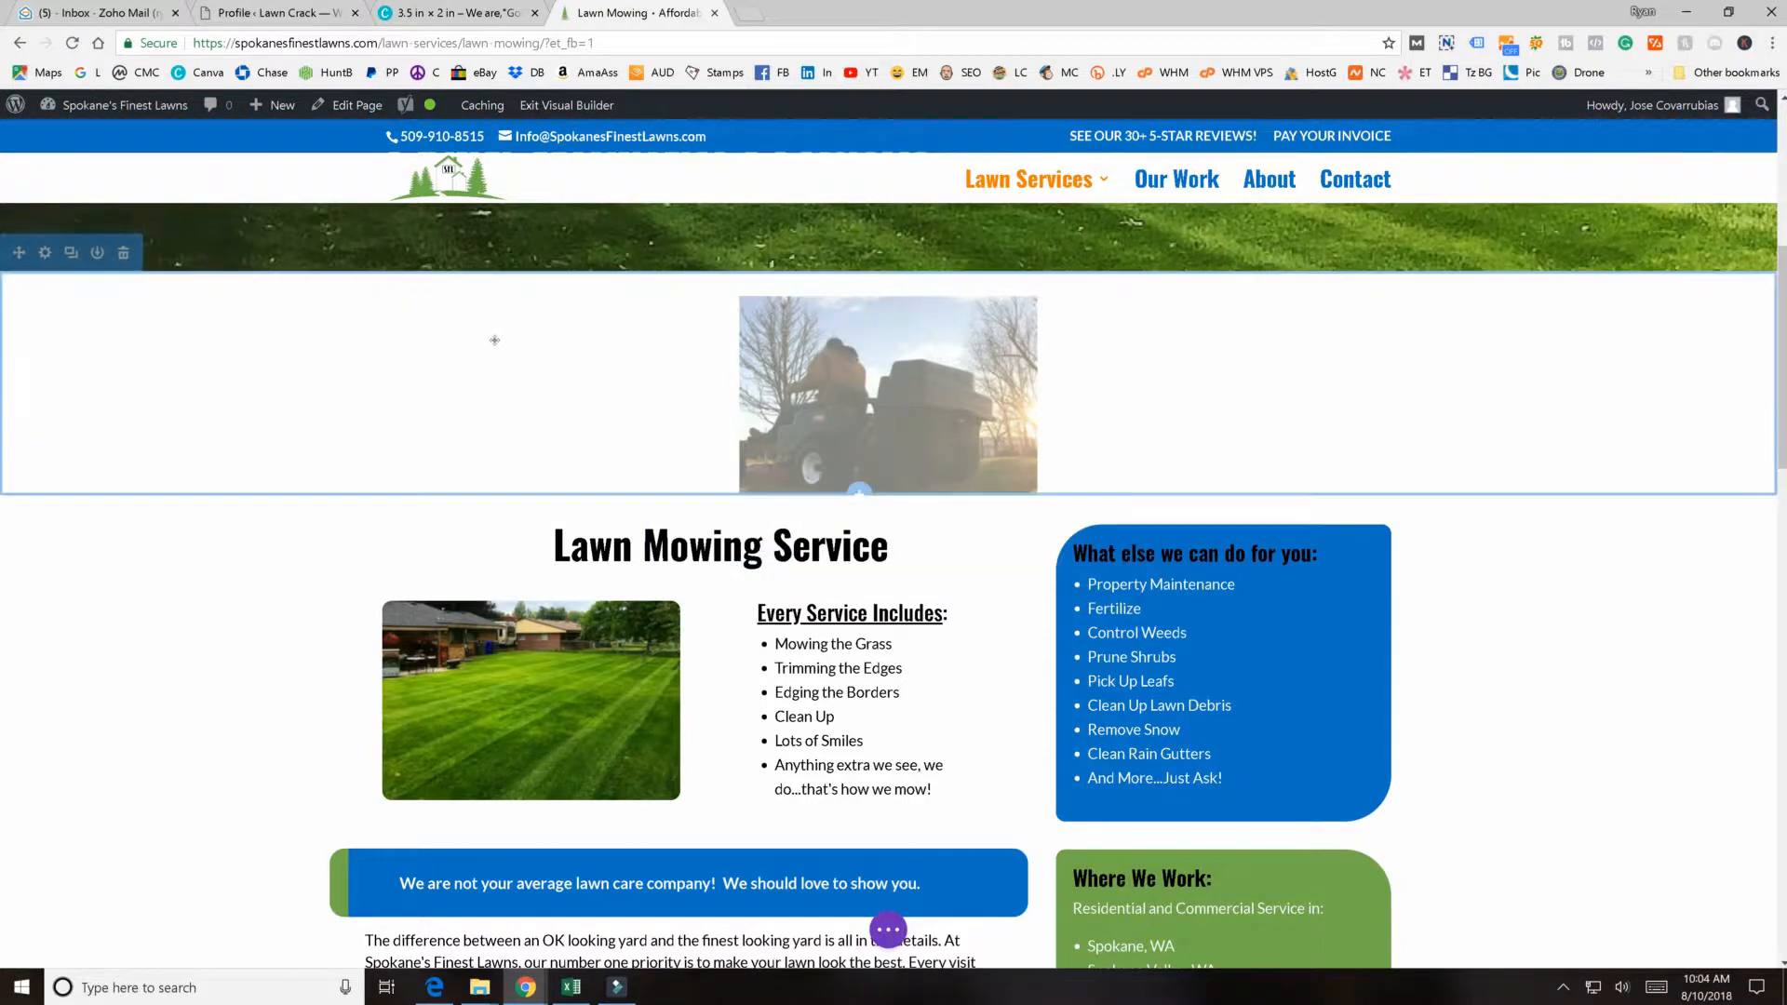
- Save the Lawn Mowing page
{"action": "scroll", "coordinate": [362, 348], "scroll_direction": "down", "scroll_amount": 7}
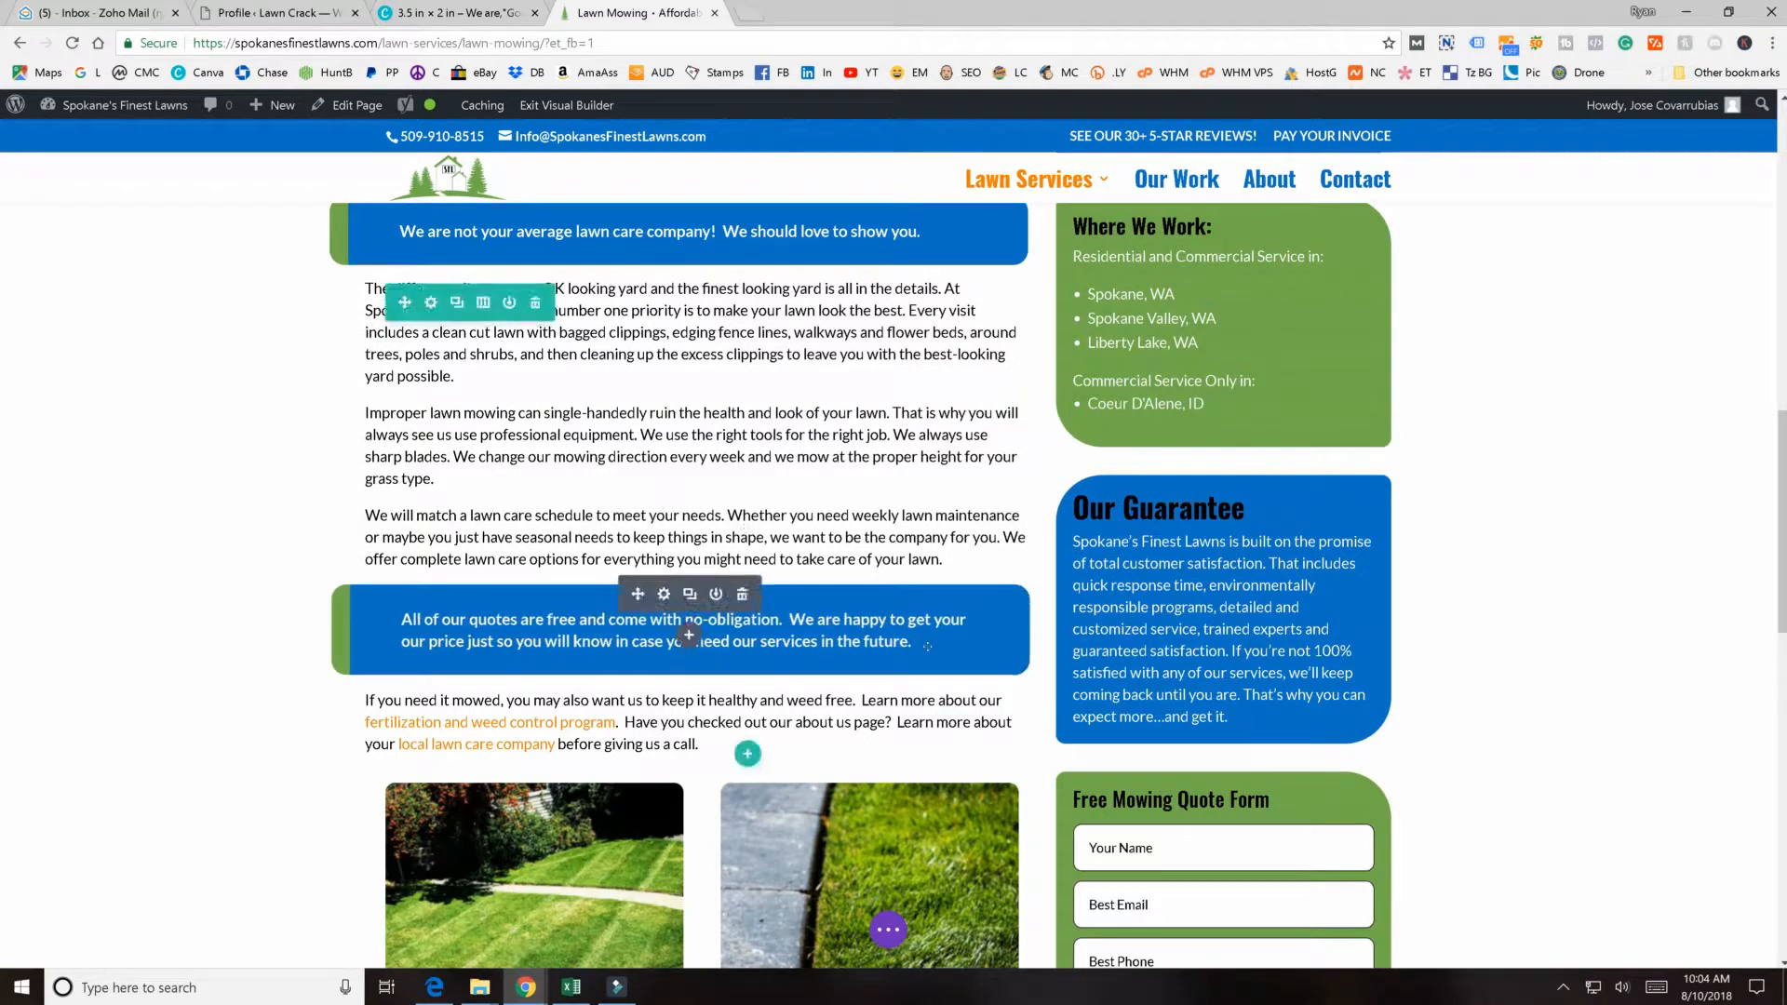
{"action": "left_click", "coordinate": [886, 929]}
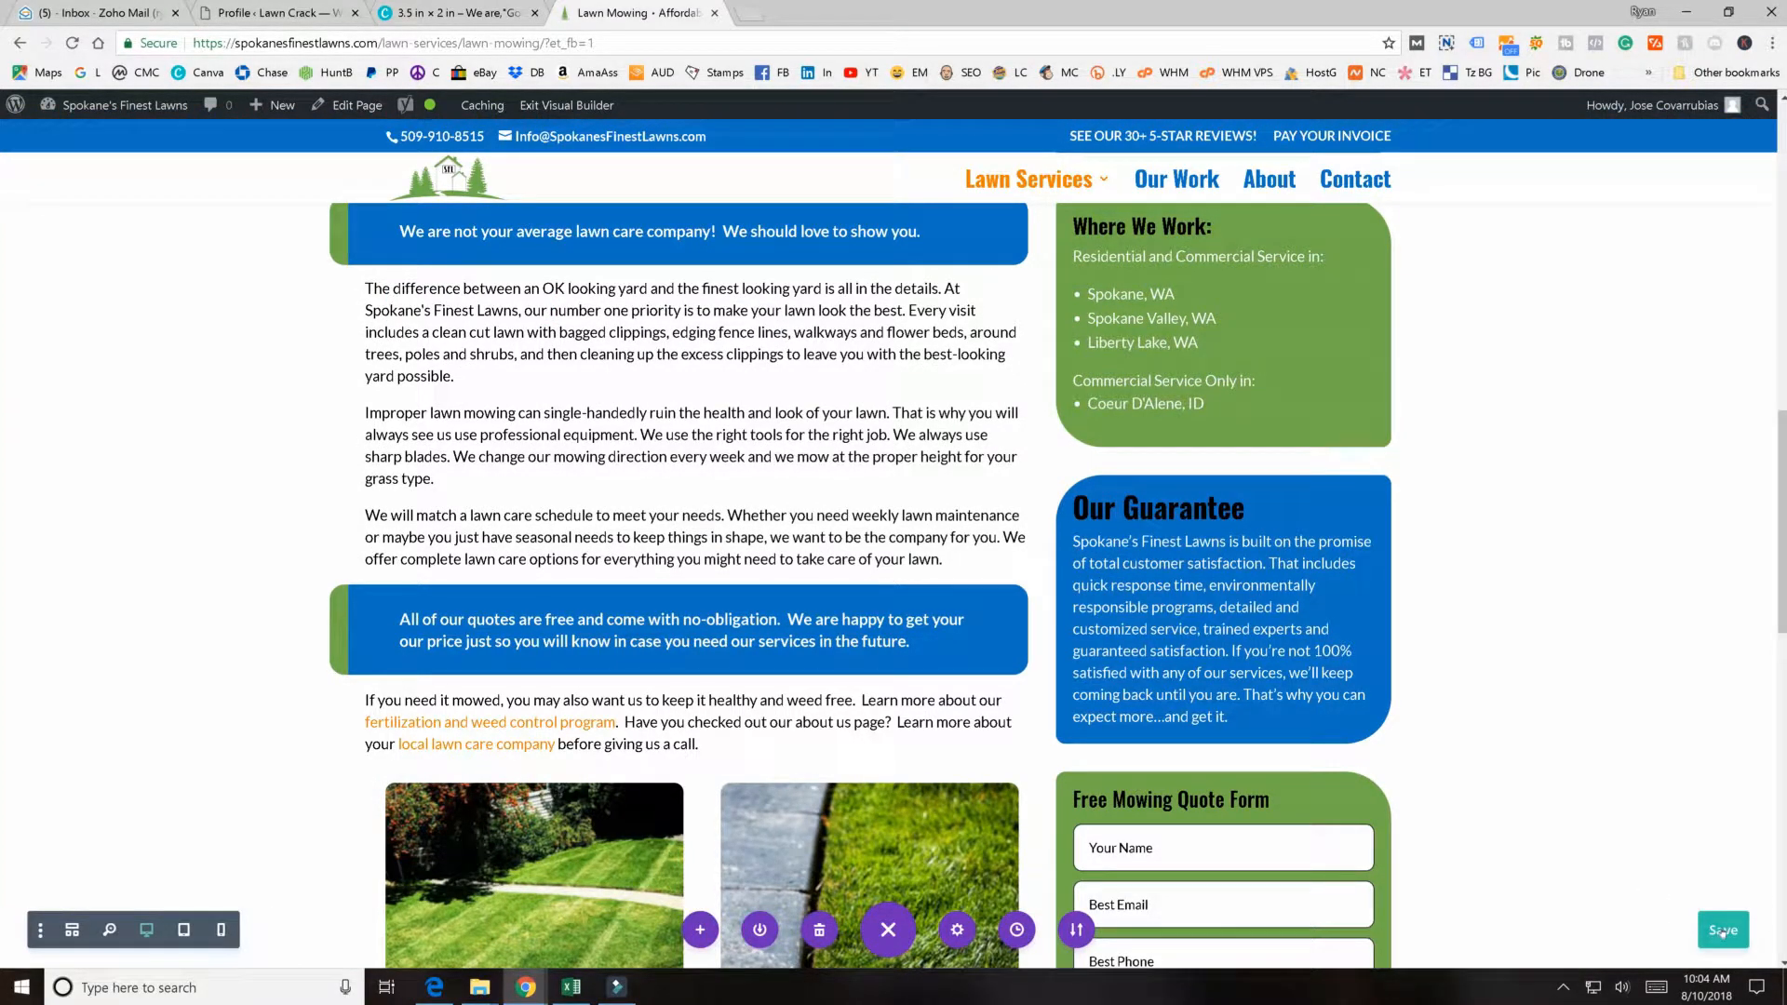
{"action": "left_click", "coordinate": [888, 930]}
{"action": "left_click", "coordinate": [884, 930]}
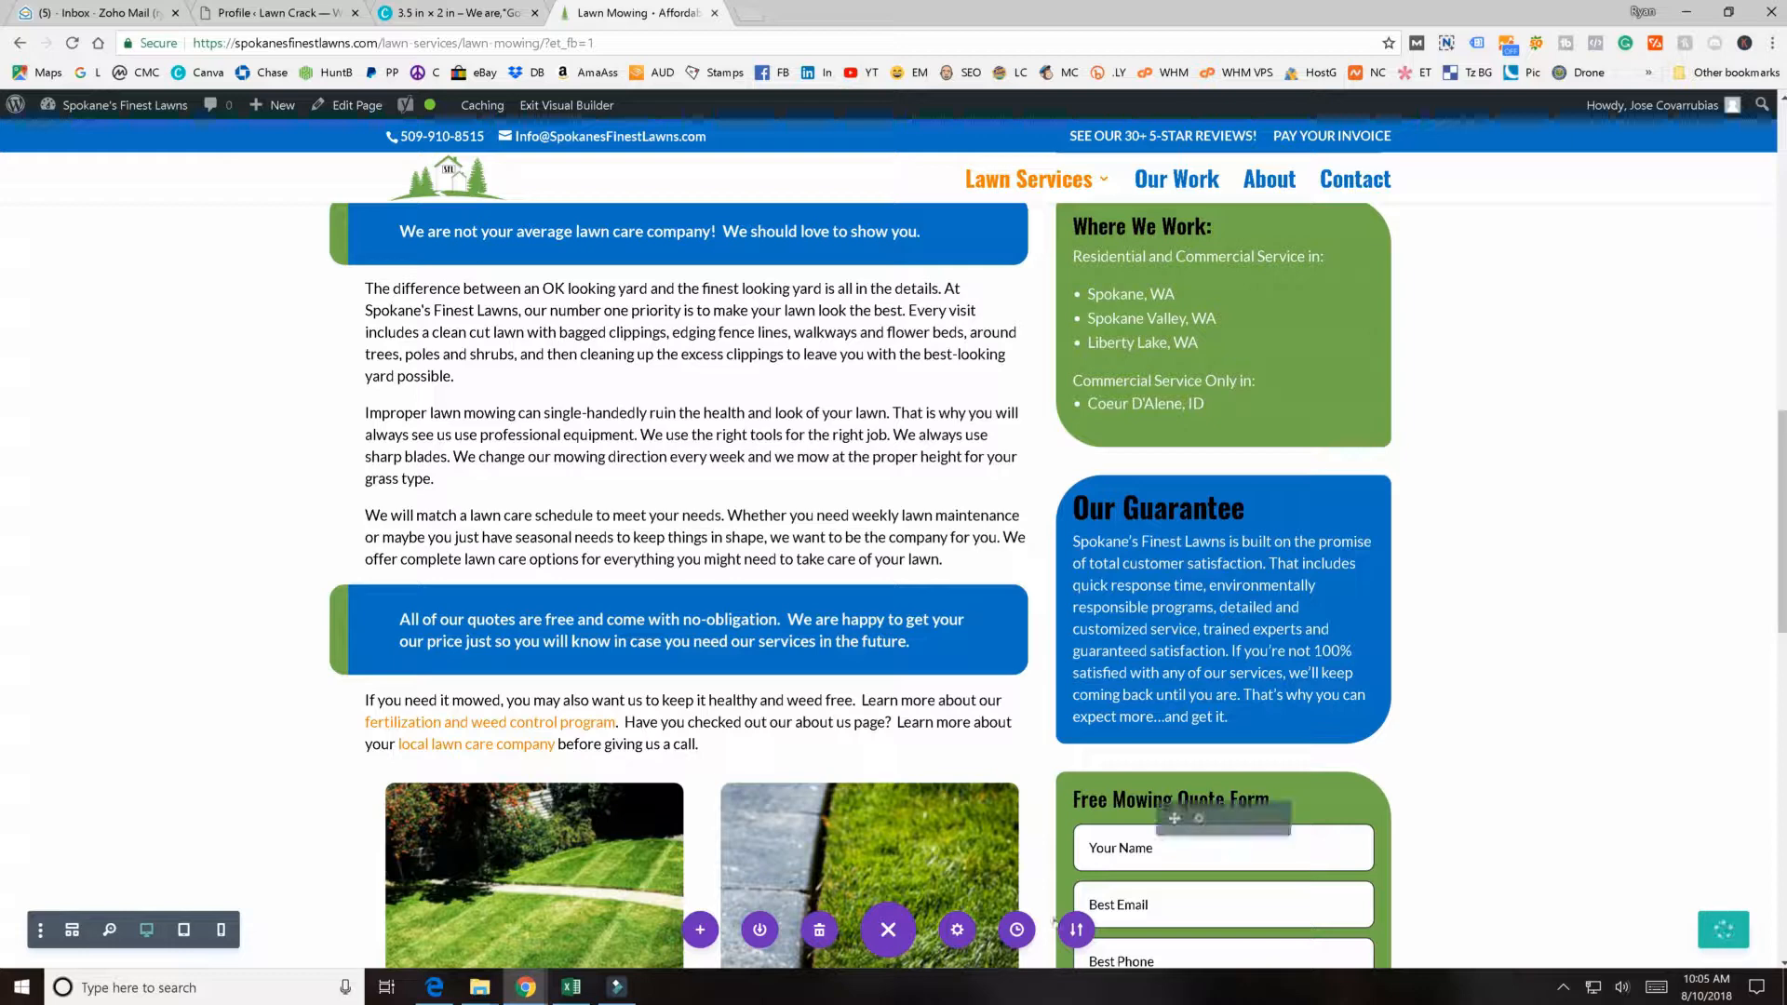
- Preview the page in tablet and phone views, and view the form for adding the whole page to the library without saving
{"action": "left_click", "coordinate": [184, 931]}
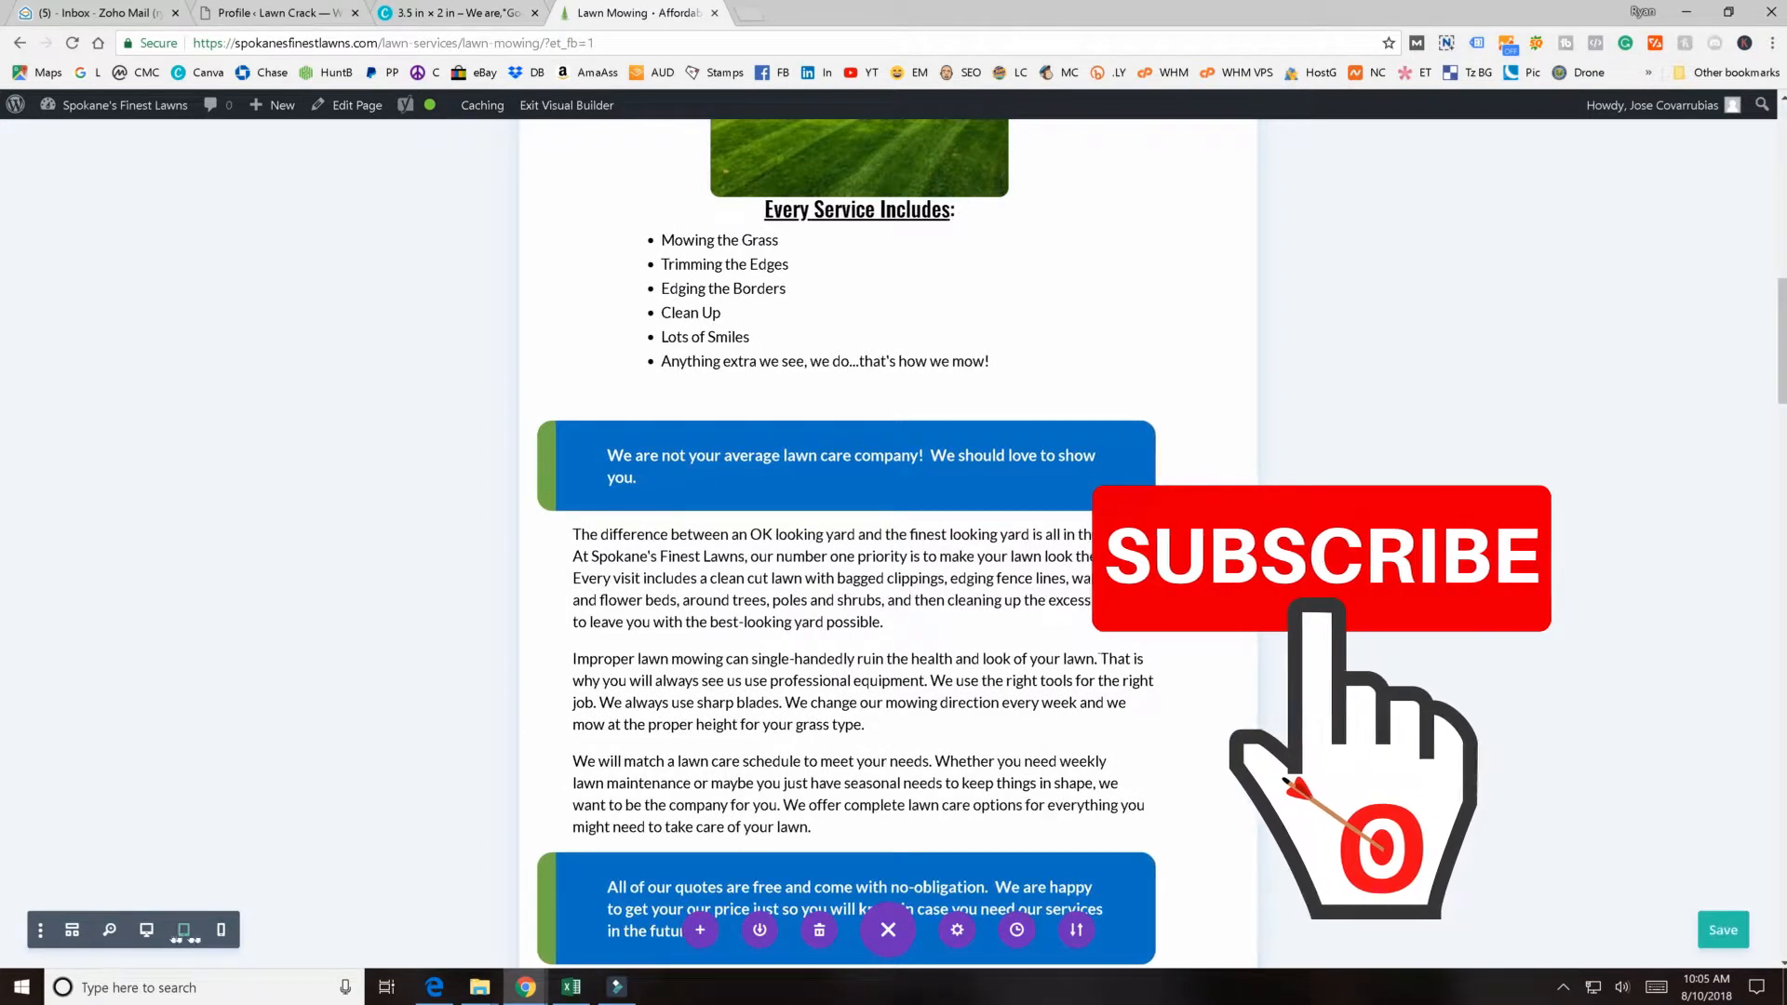
{"action": "left_click", "coordinate": [220, 930]}
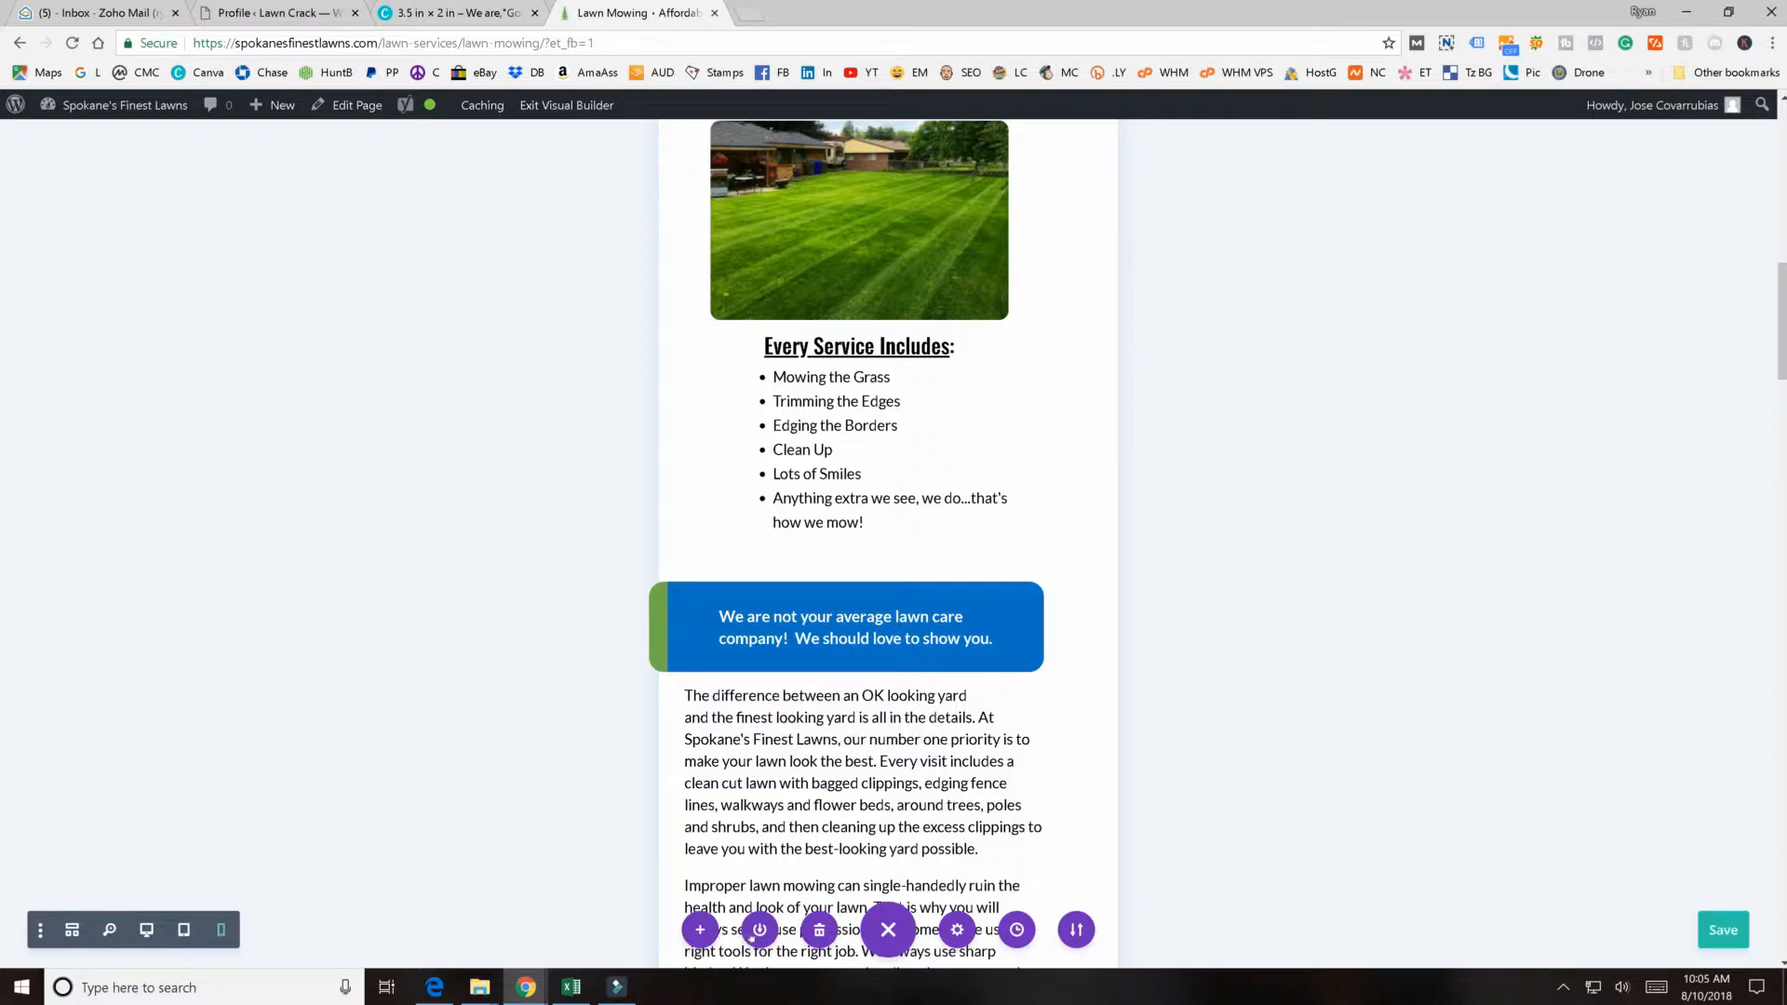
{"action": "left_click", "coordinate": [756, 932]}
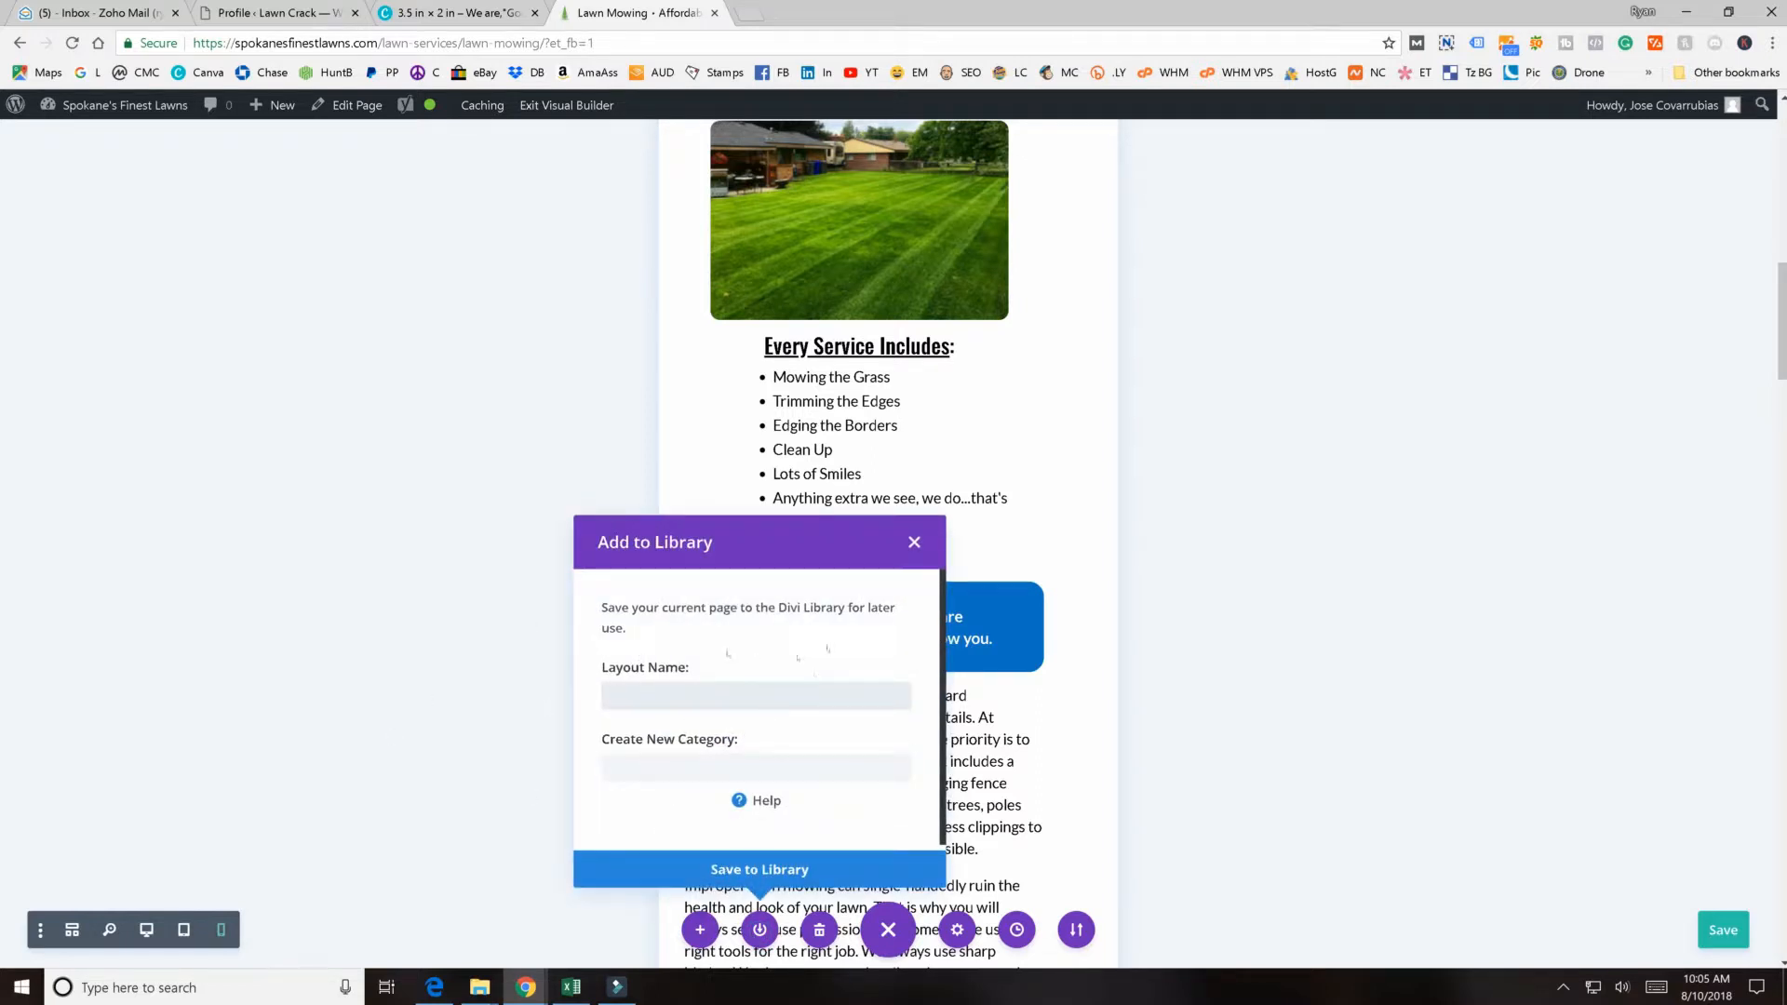
{"action": "left_click", "coordinate": [914, 542]}
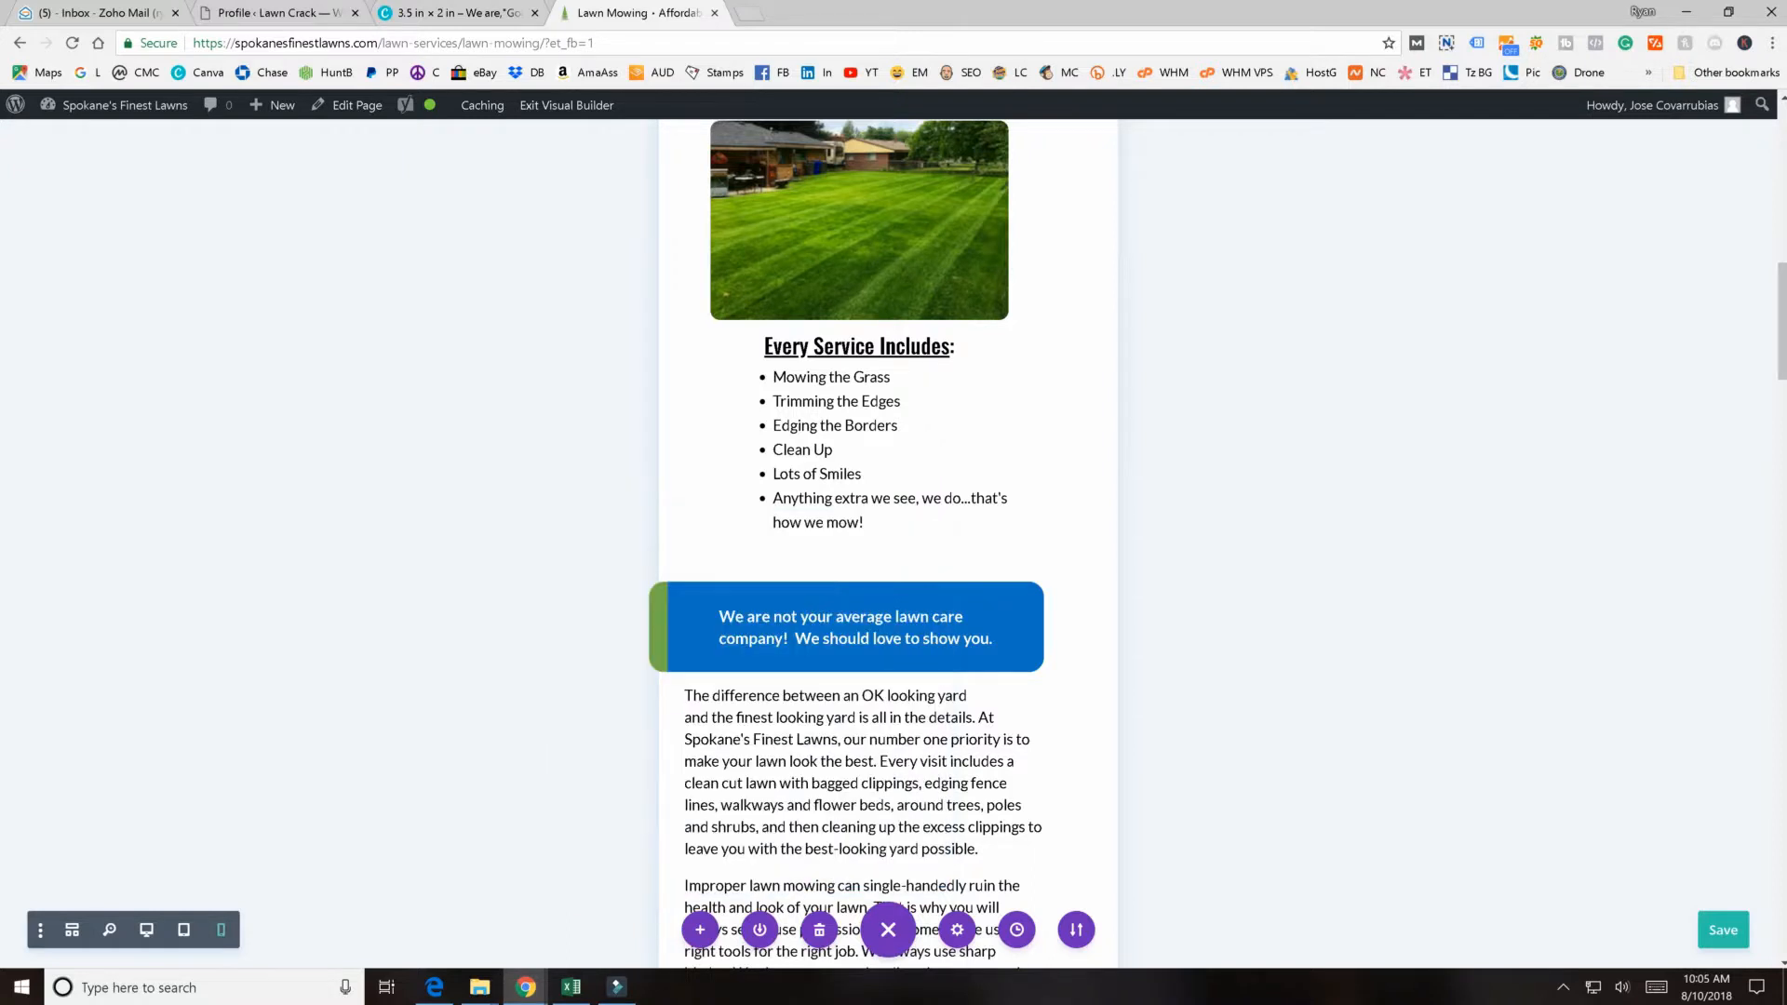
- Look over the page's text sections in the phone preview and return to the desktop view
{"action": "scroll", "coordinate": [885, 689], "scroll_direction": "down", "scroll_amount": 4}
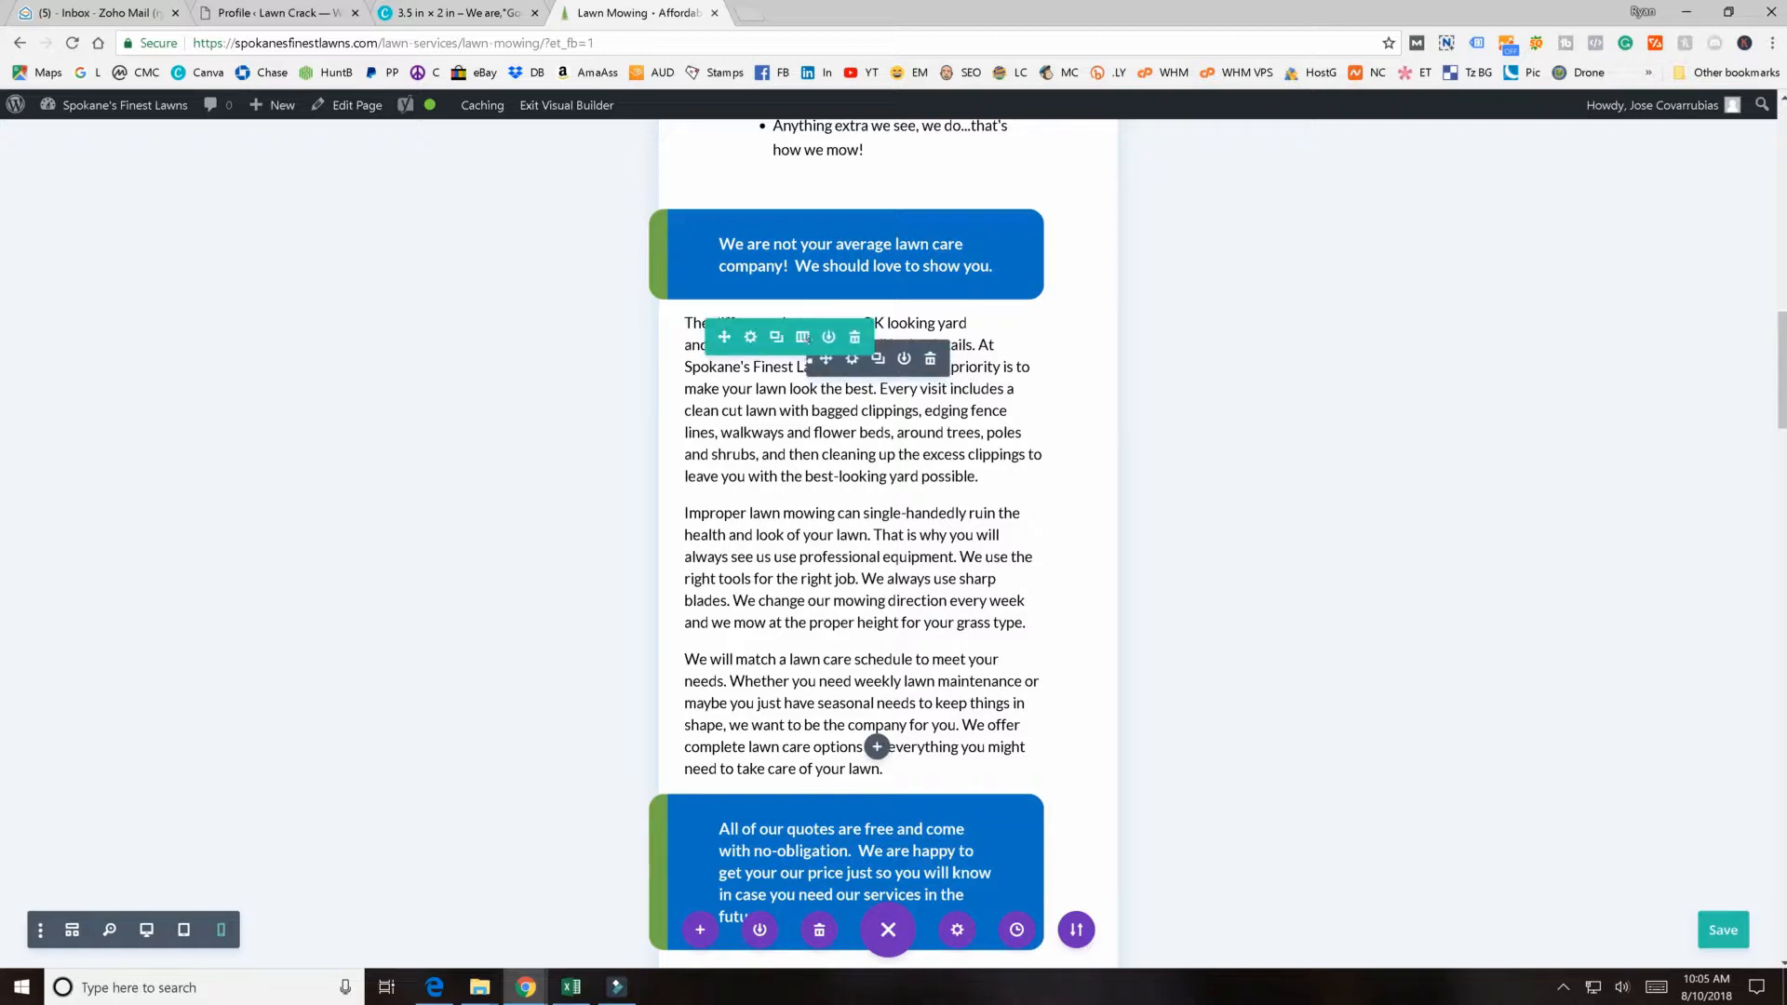
{"action": "scroll", "coordinate": [808, 338], "scroll_direction": "down", "scroll_amount": 1}
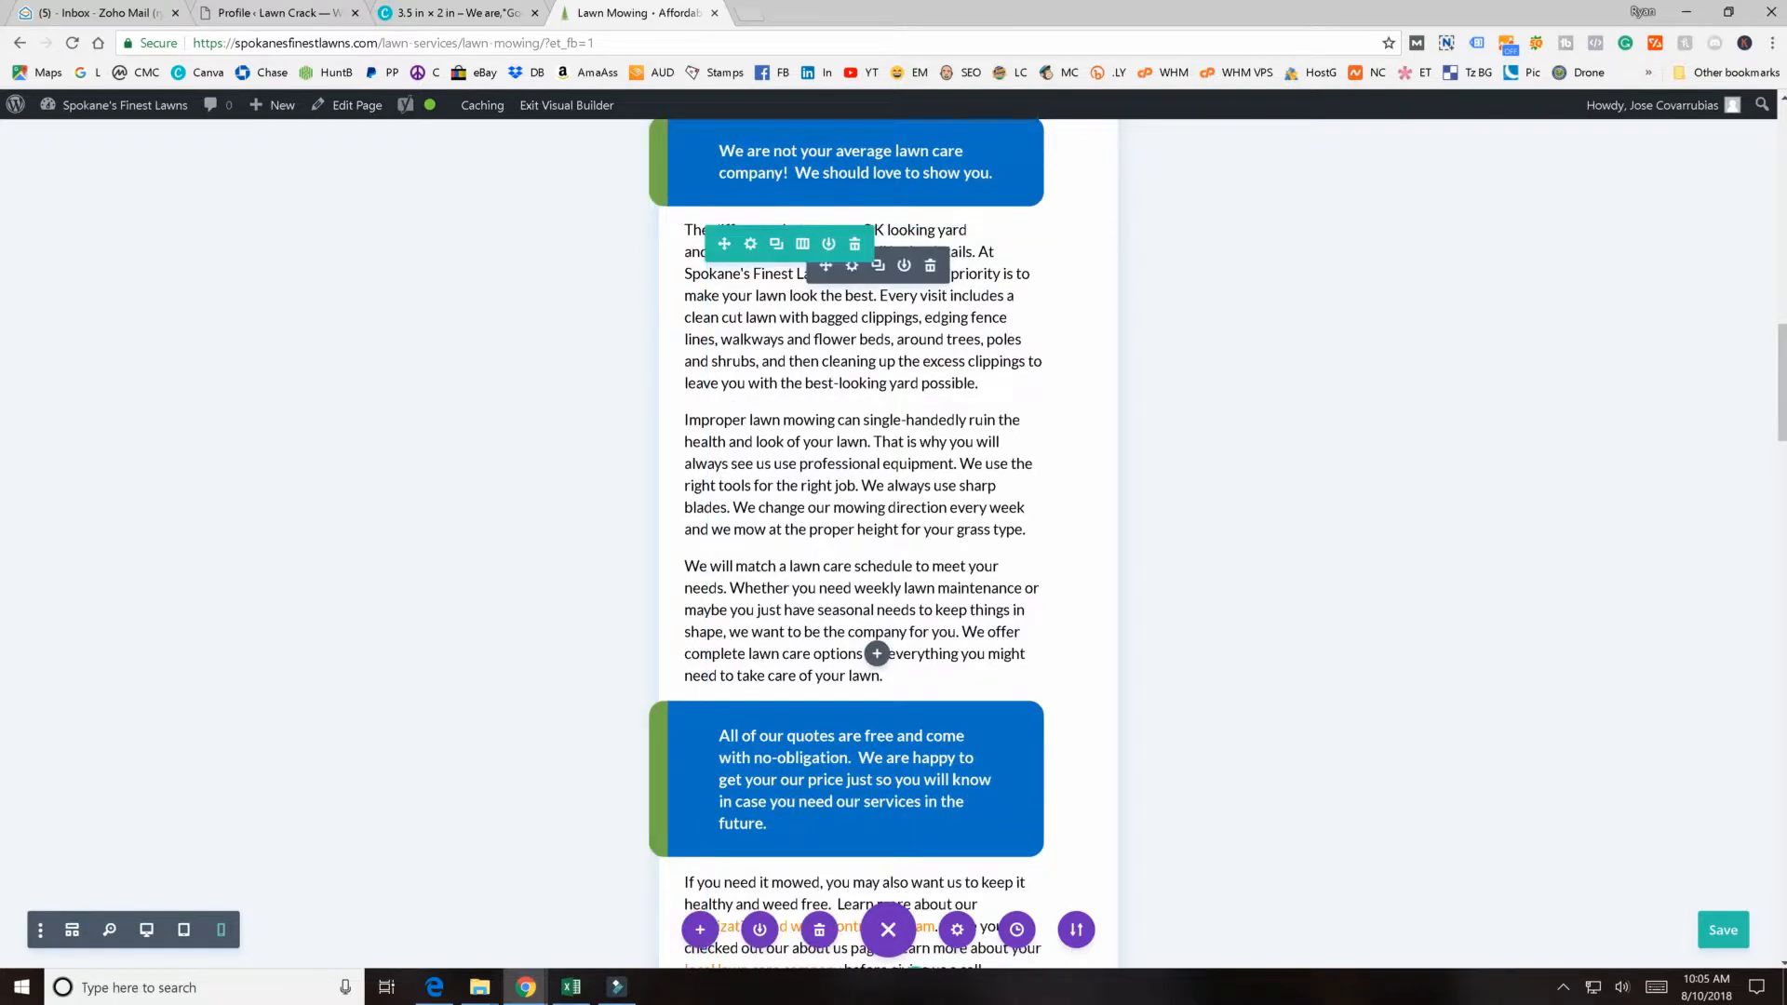
{"action": "scroll", "coordinate": [847, 540], "scroll_direction": "up", "scroll_amount": 4}
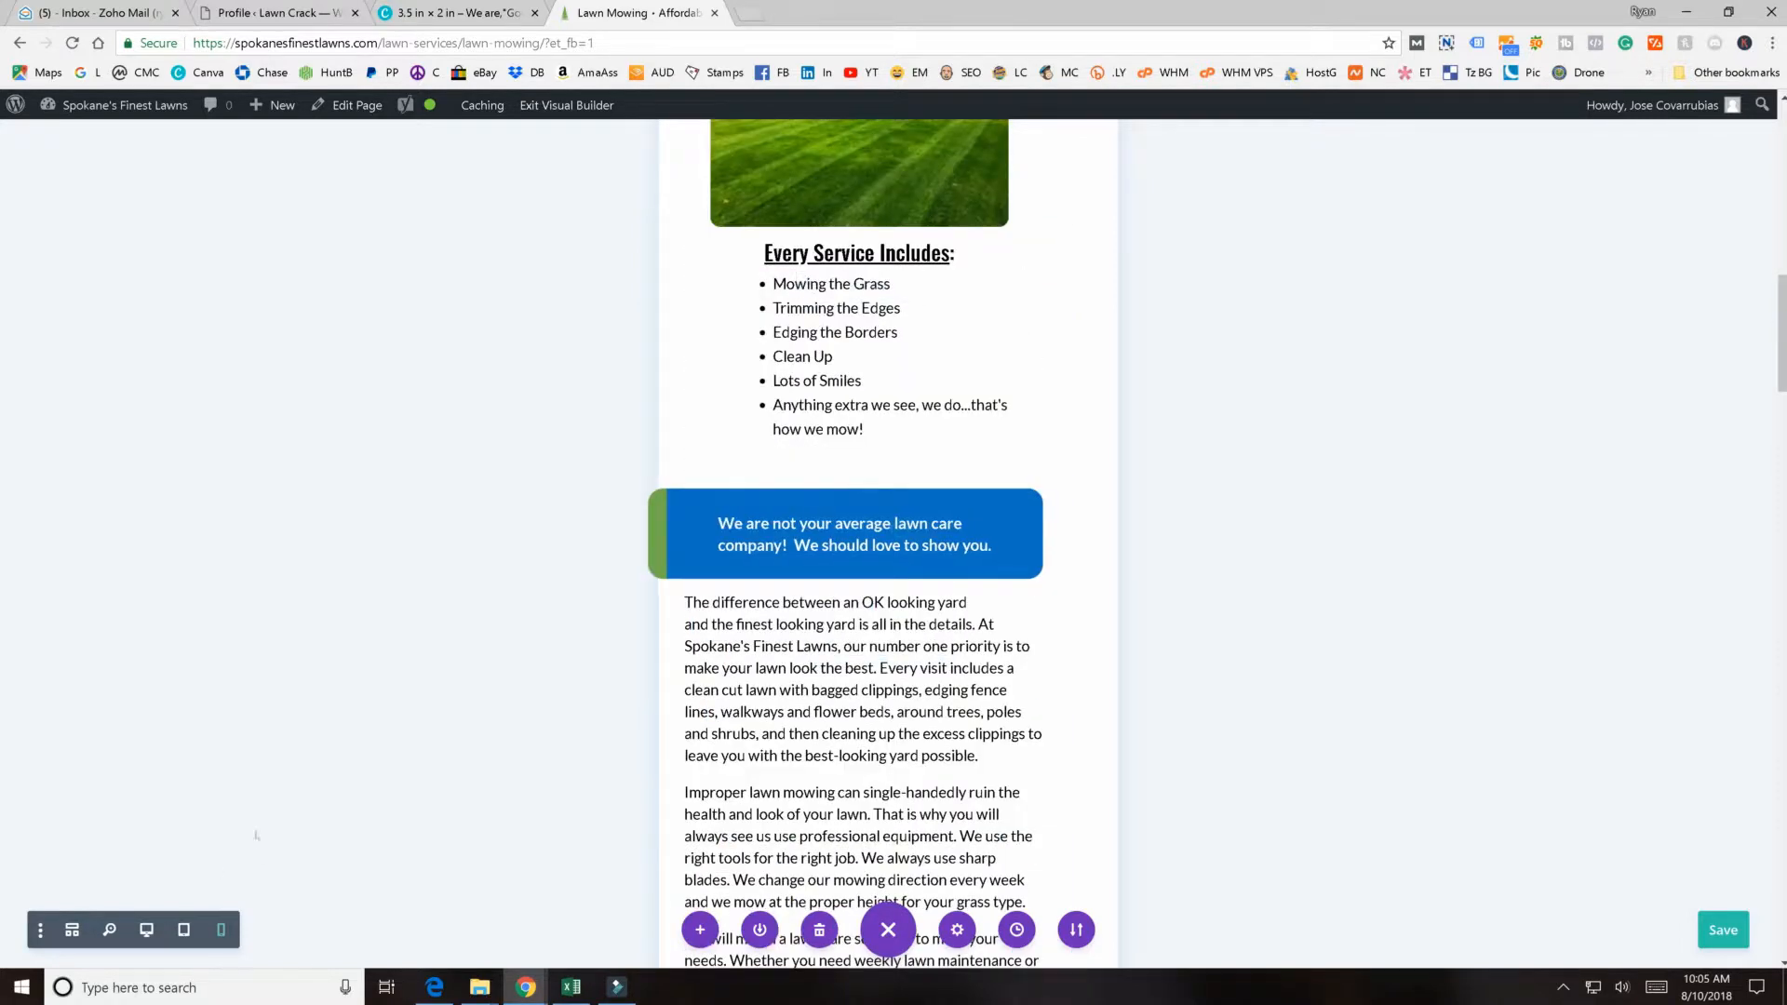
{"action": "left_click", "coordinate": [145, 928]}
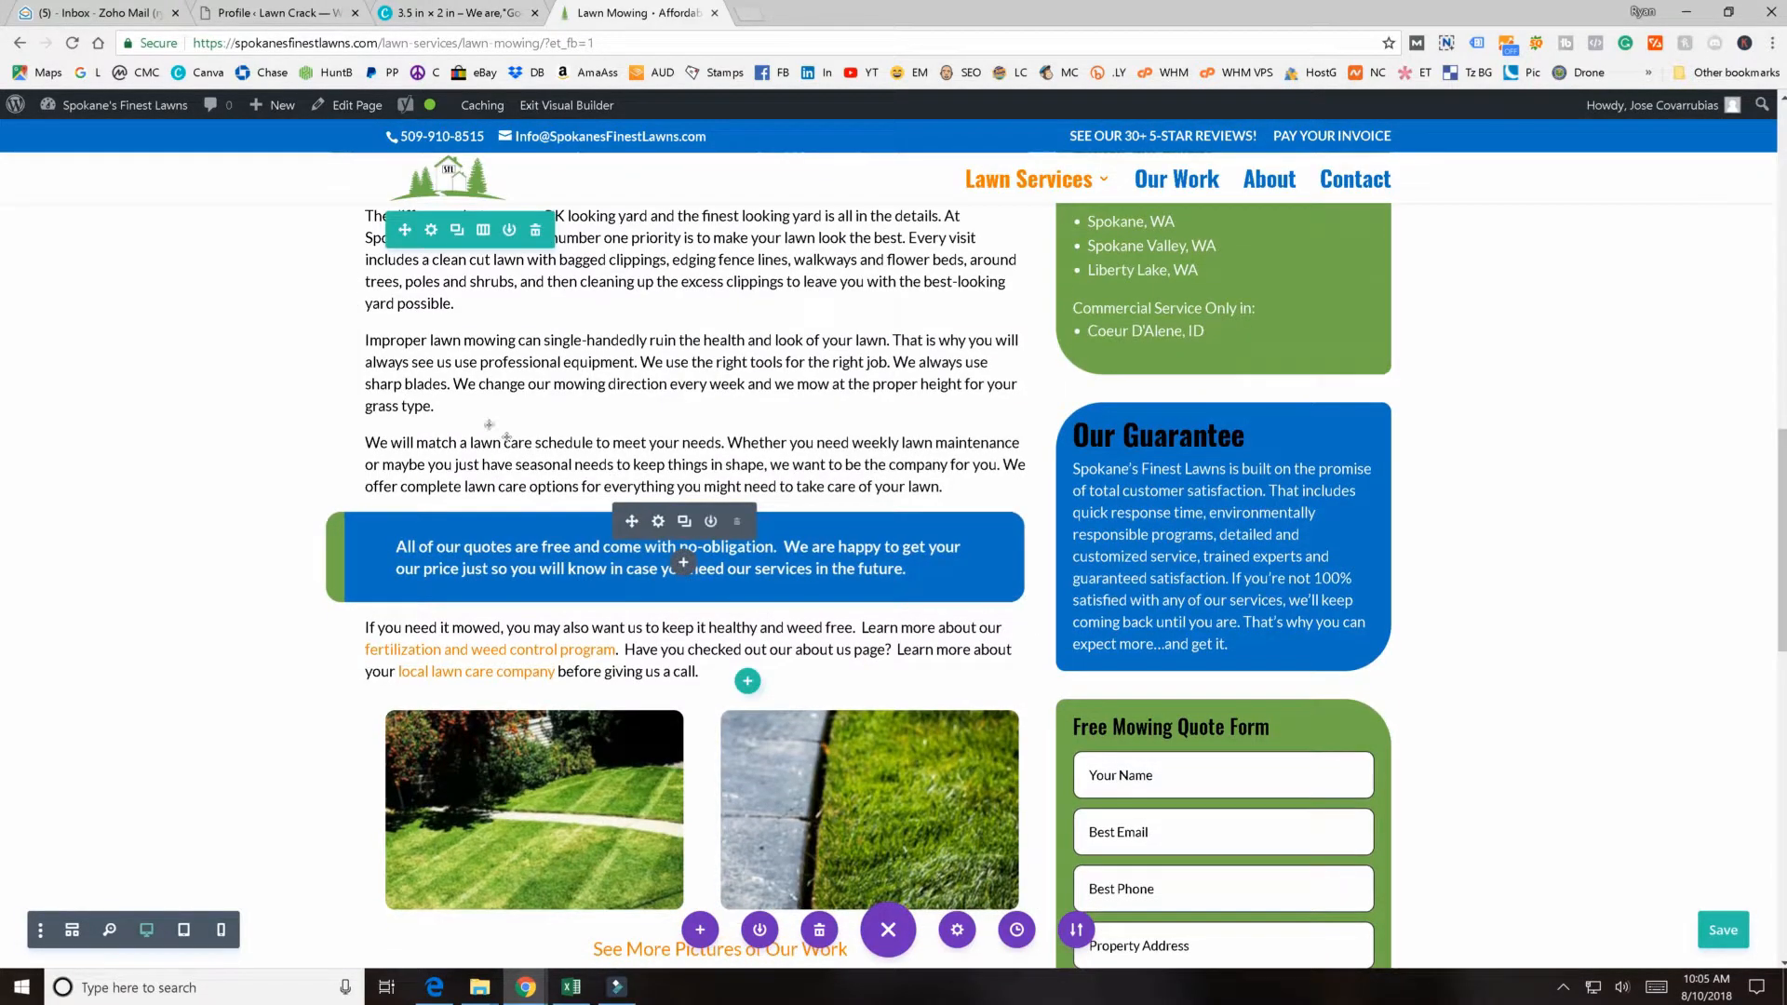
- View the library form for the Lawn Mowing Service section, including its name, global and category options, and close it without saving
{"action": "scroll", "coordinate": [506, 437], "scroll_direction": "up", "scroll_amount": 3}
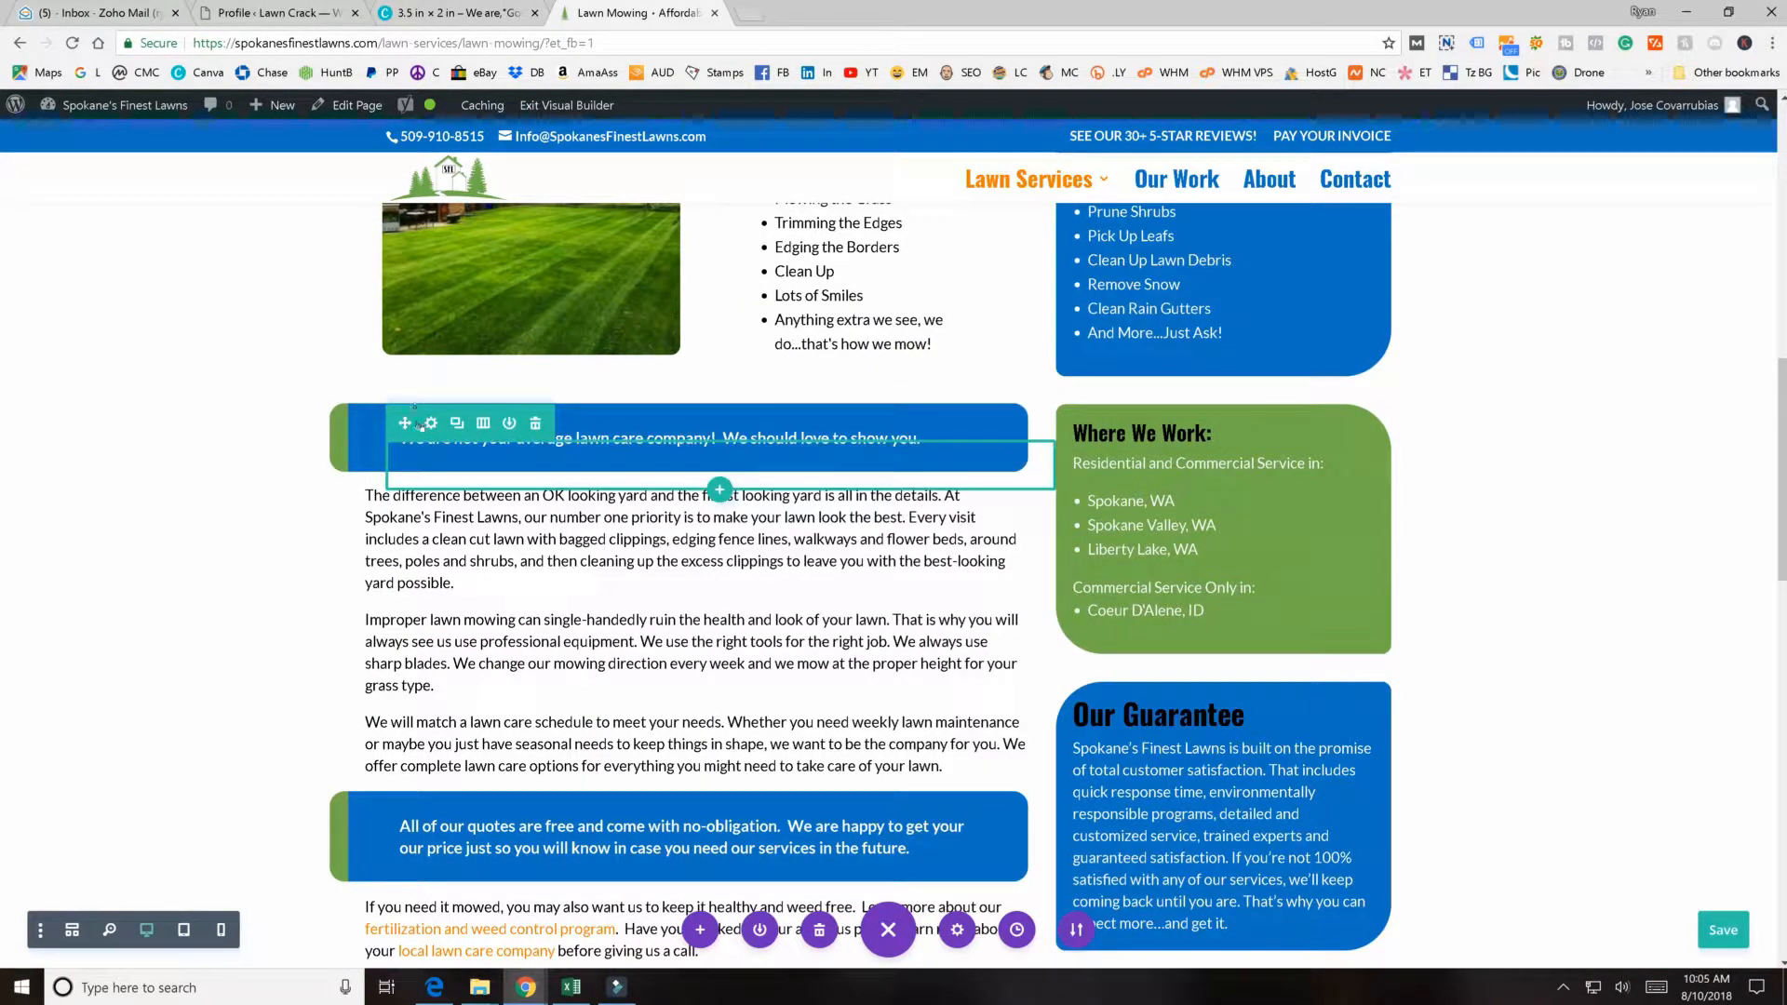
{"action": "scroll", "coordinate": [421, 426], "scroll_direction": "up", "scroll_amount": 5}
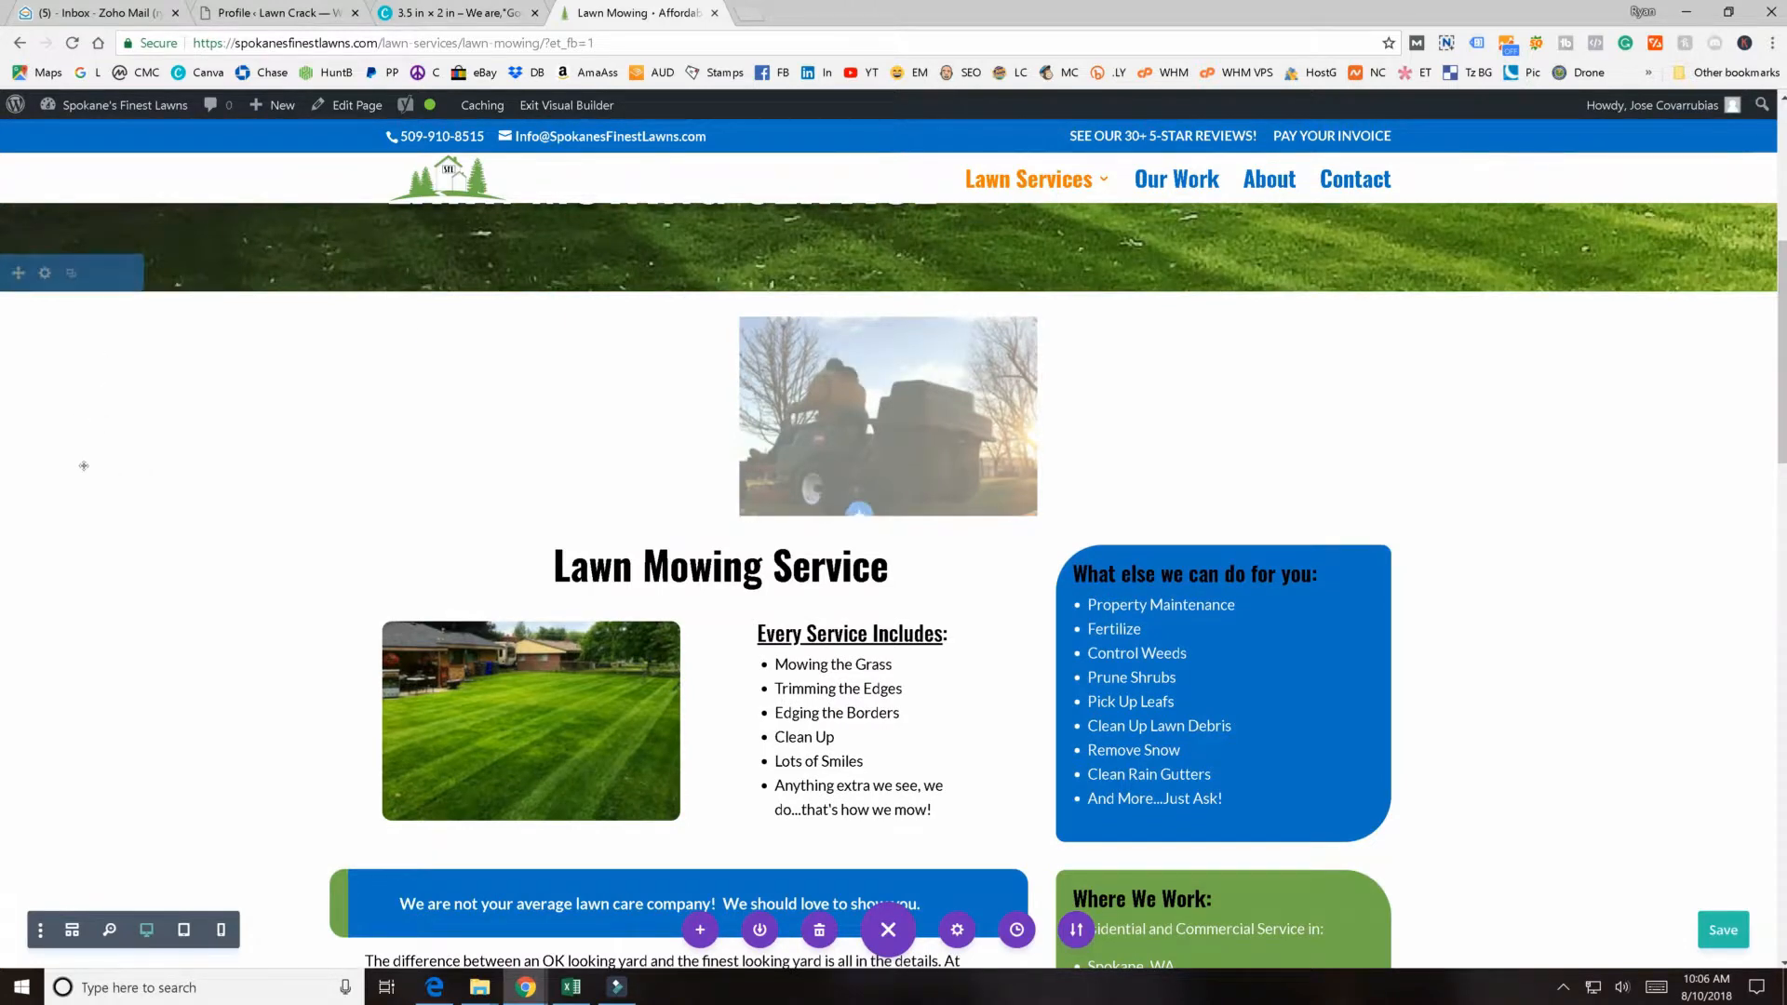
{"action": "scroll", "coordinate": [84, 465], "scroll_direction": "down", "scroll_amount": 3}
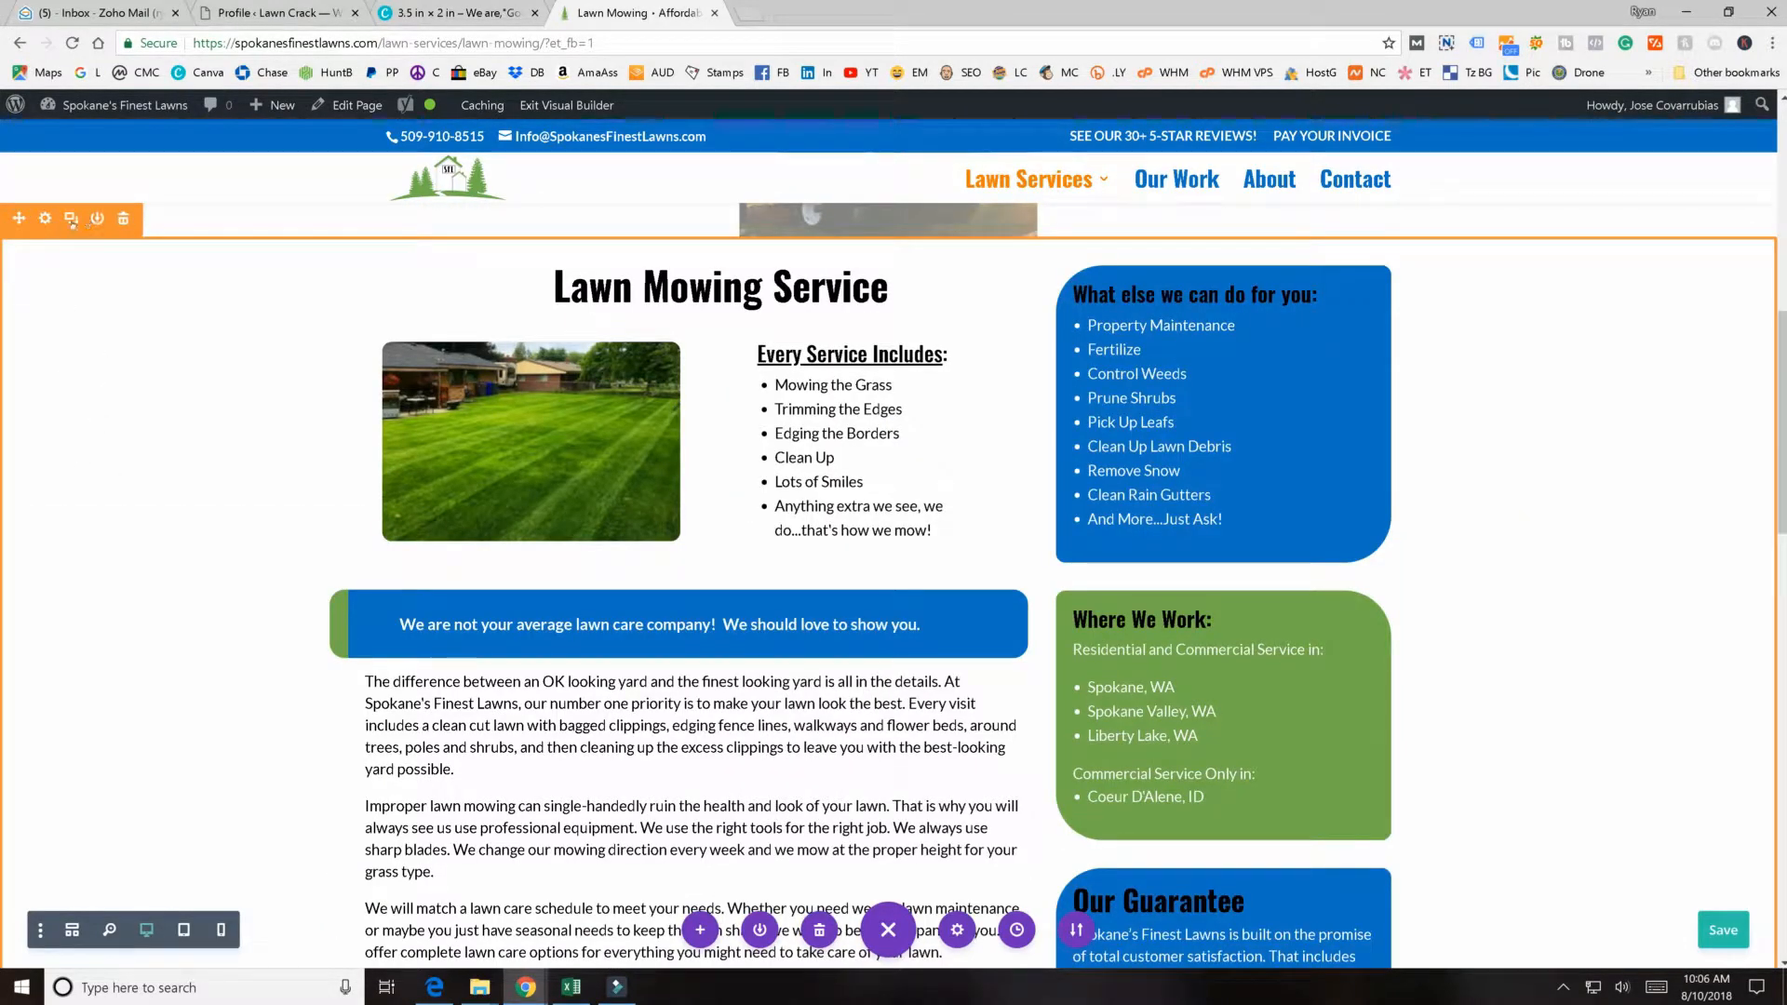
{"action": "left_click", "coordinate": [93, 219]}
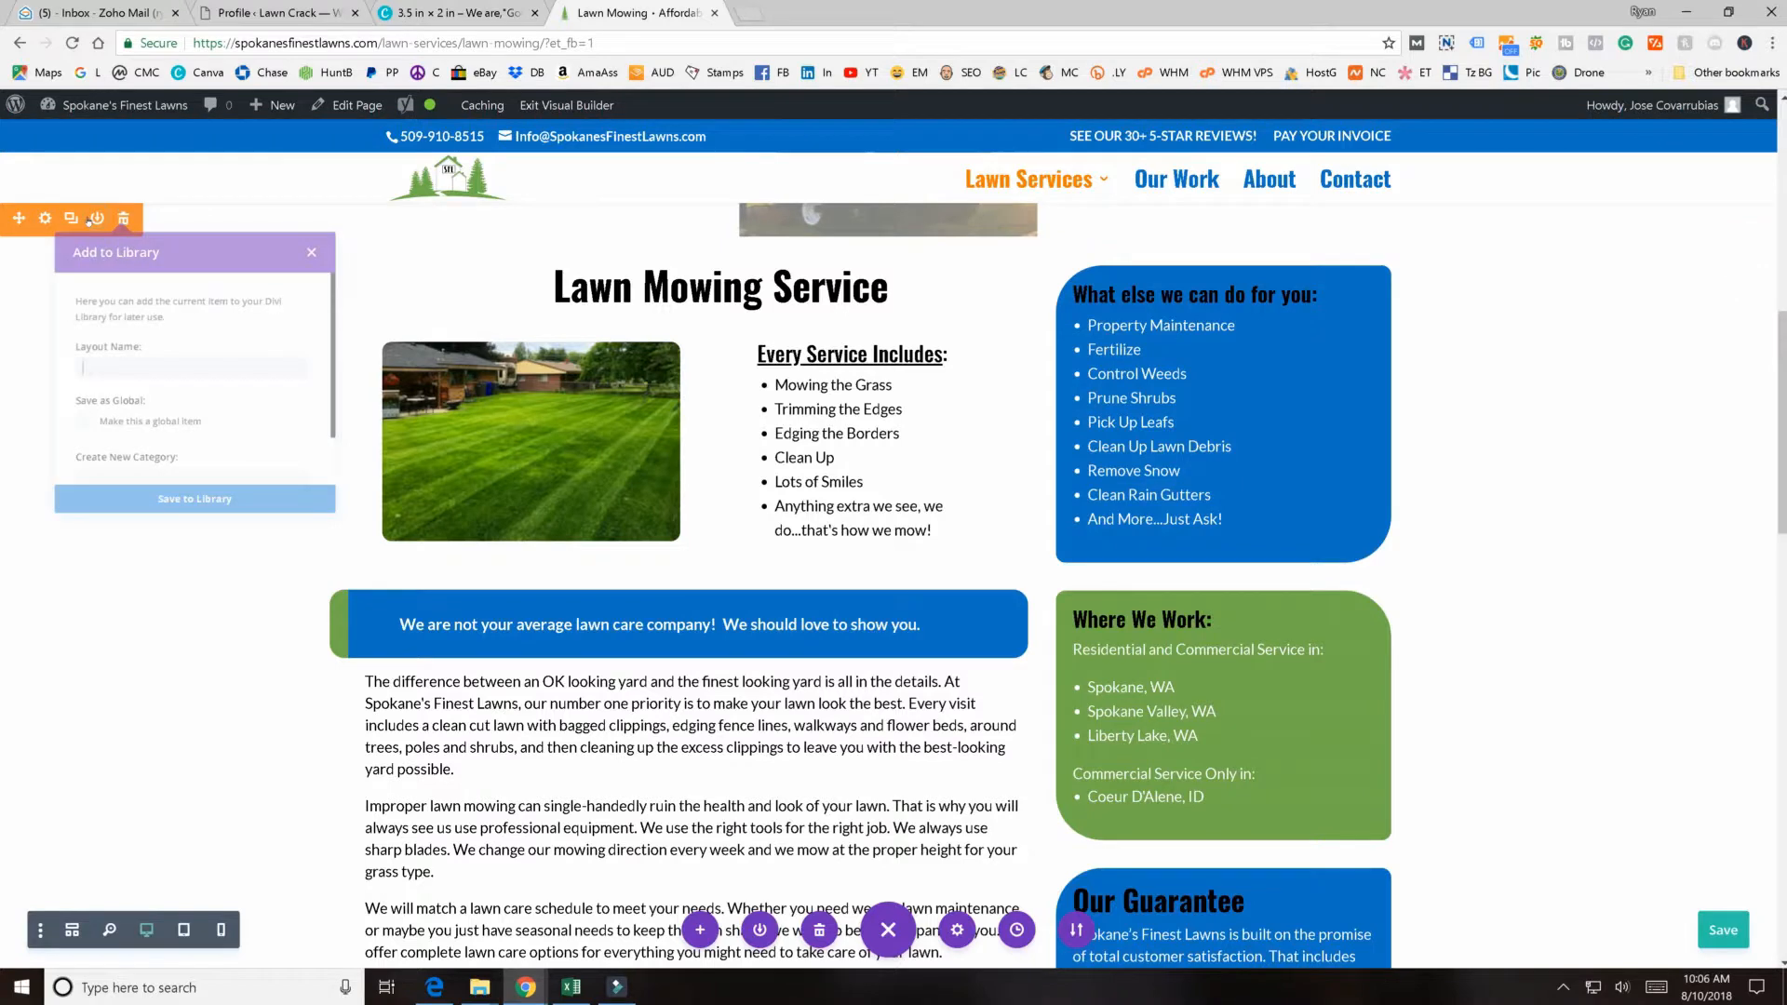
{"action": "scroll", "coordinate": [20, 323], "scroll_direction": "down", "scroll_amount": 1}
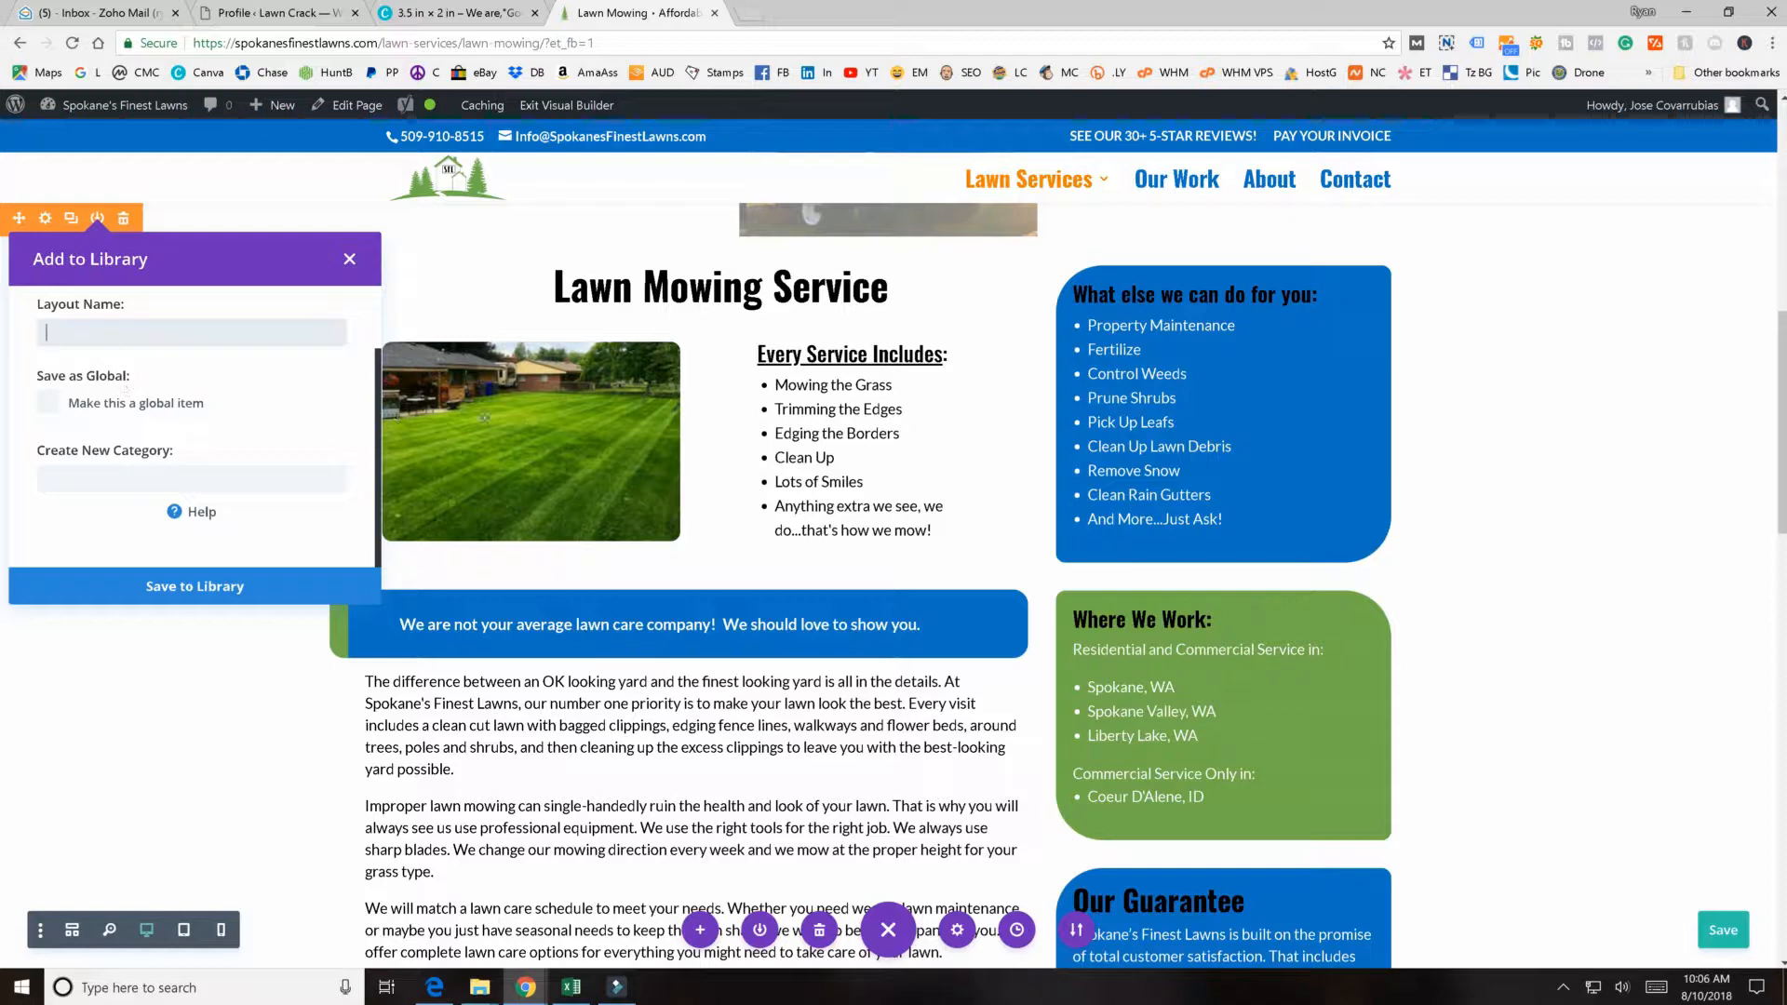
{"action": "scroll", "coordinate": [1015, 693], "scroll_direction": "down", "scroll_amount": 15}
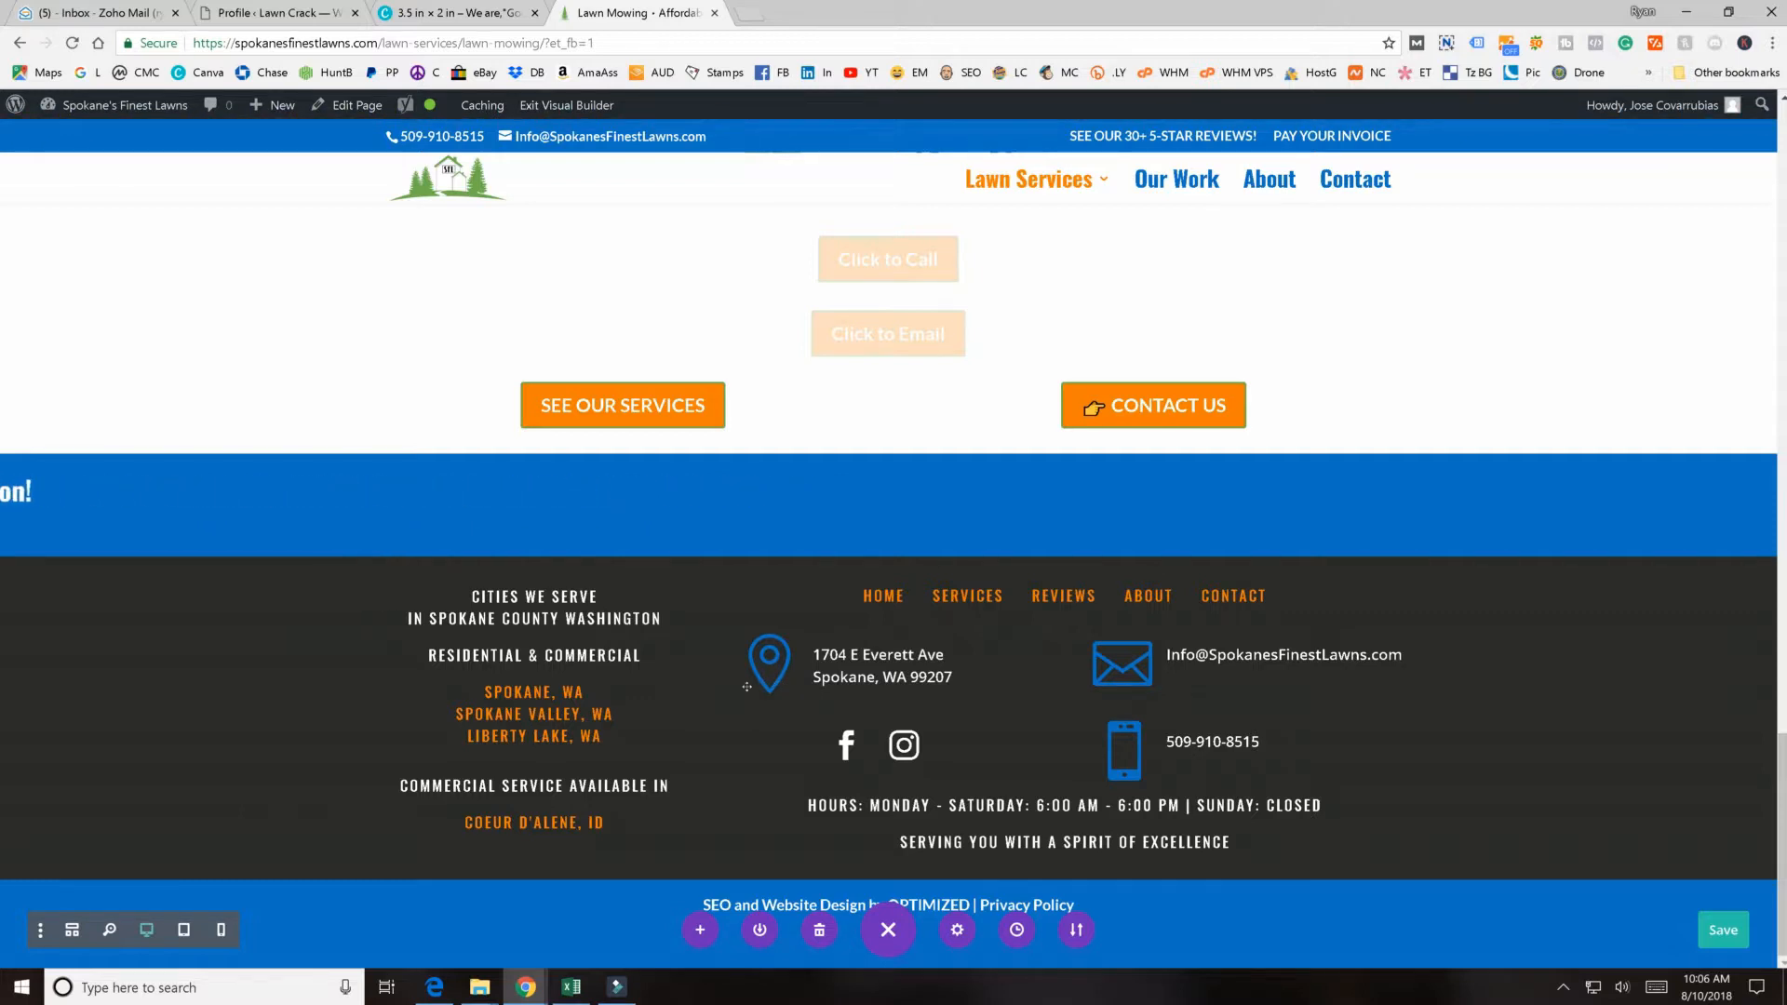
{"action": "scroll", "coordinate": [810, 650], "scroll_direction": "up", "scroll_amount": 9}
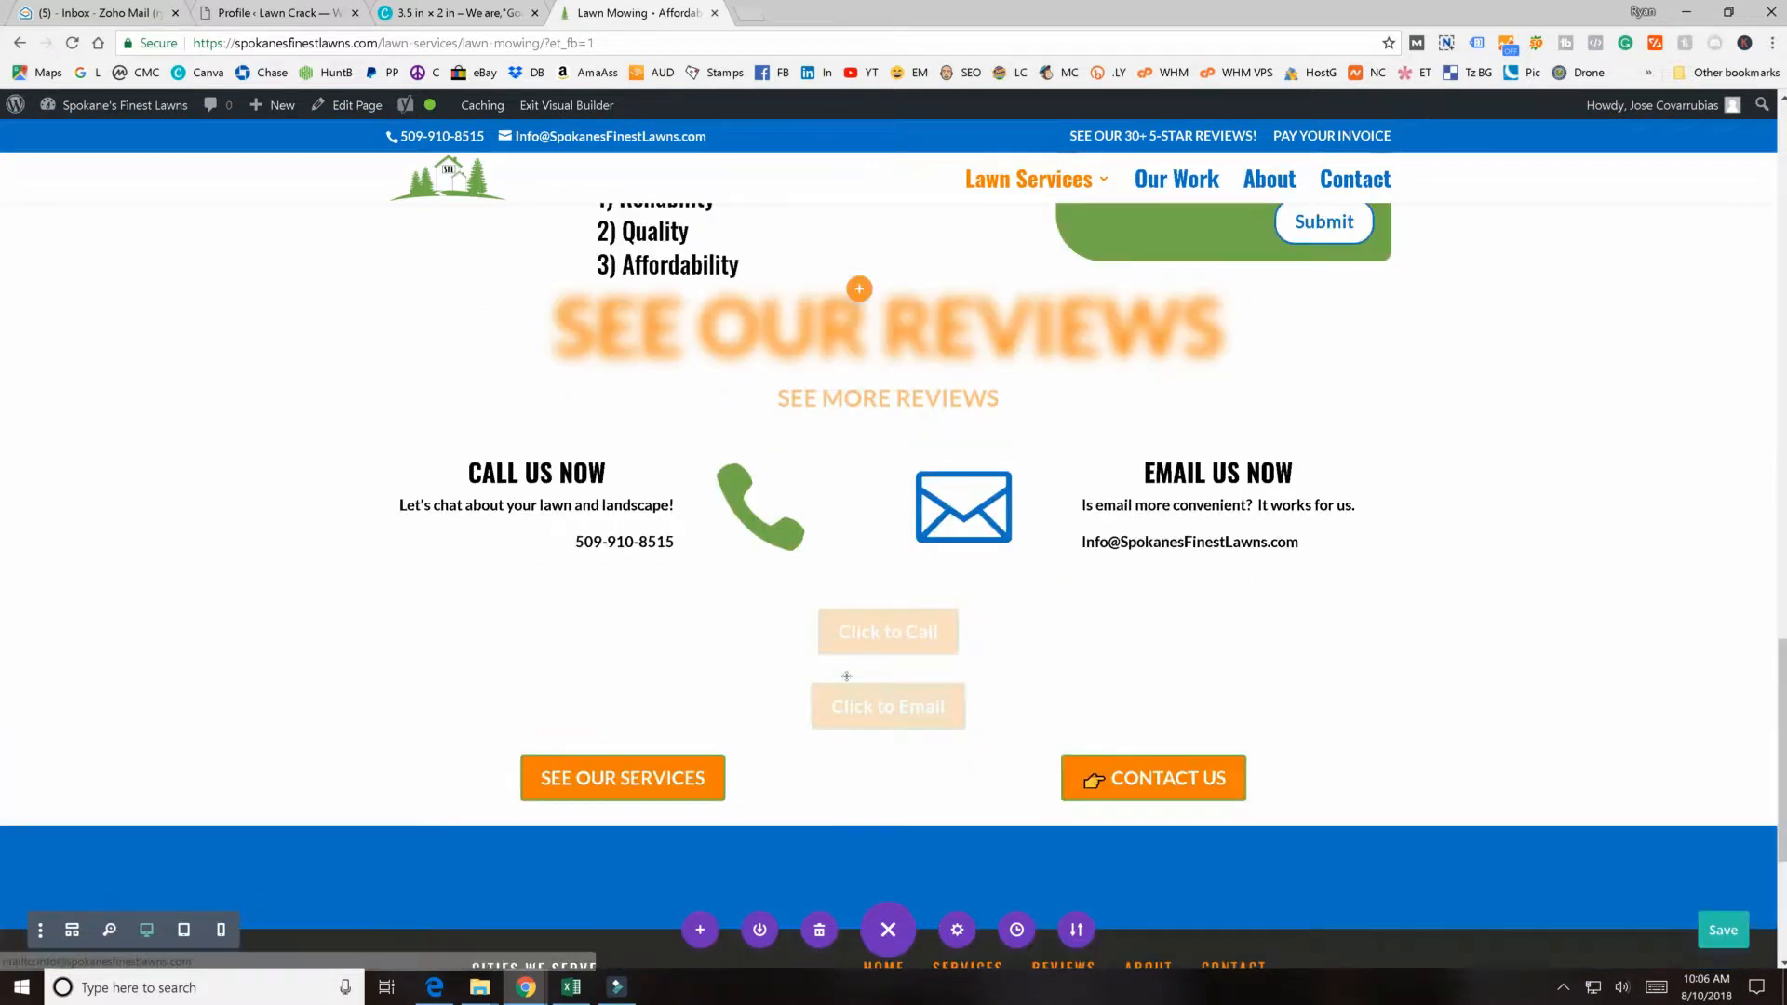
{"action": "scroll", "coordinate": [846, 677], "scroll_direction": "up", "scroll_amount": 9}
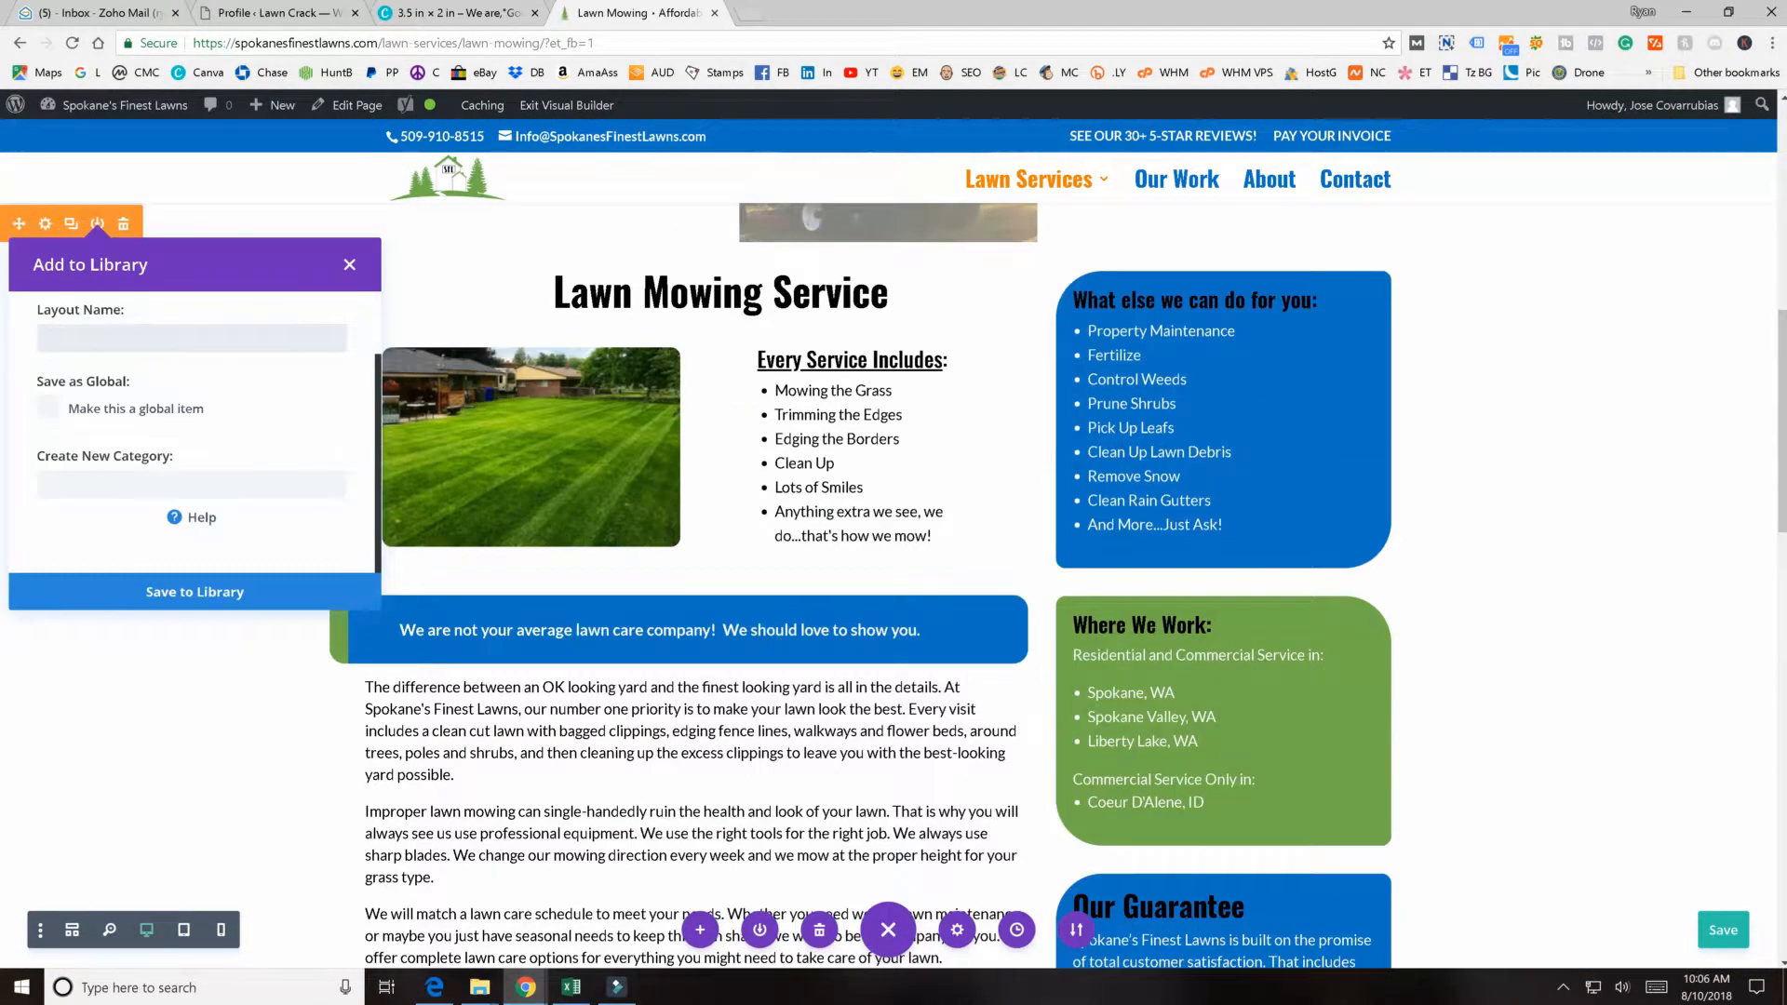
{"action": "scroll", "coordinate": [144, 437], "scroll_direction": "up", "scroll_amount": 1}
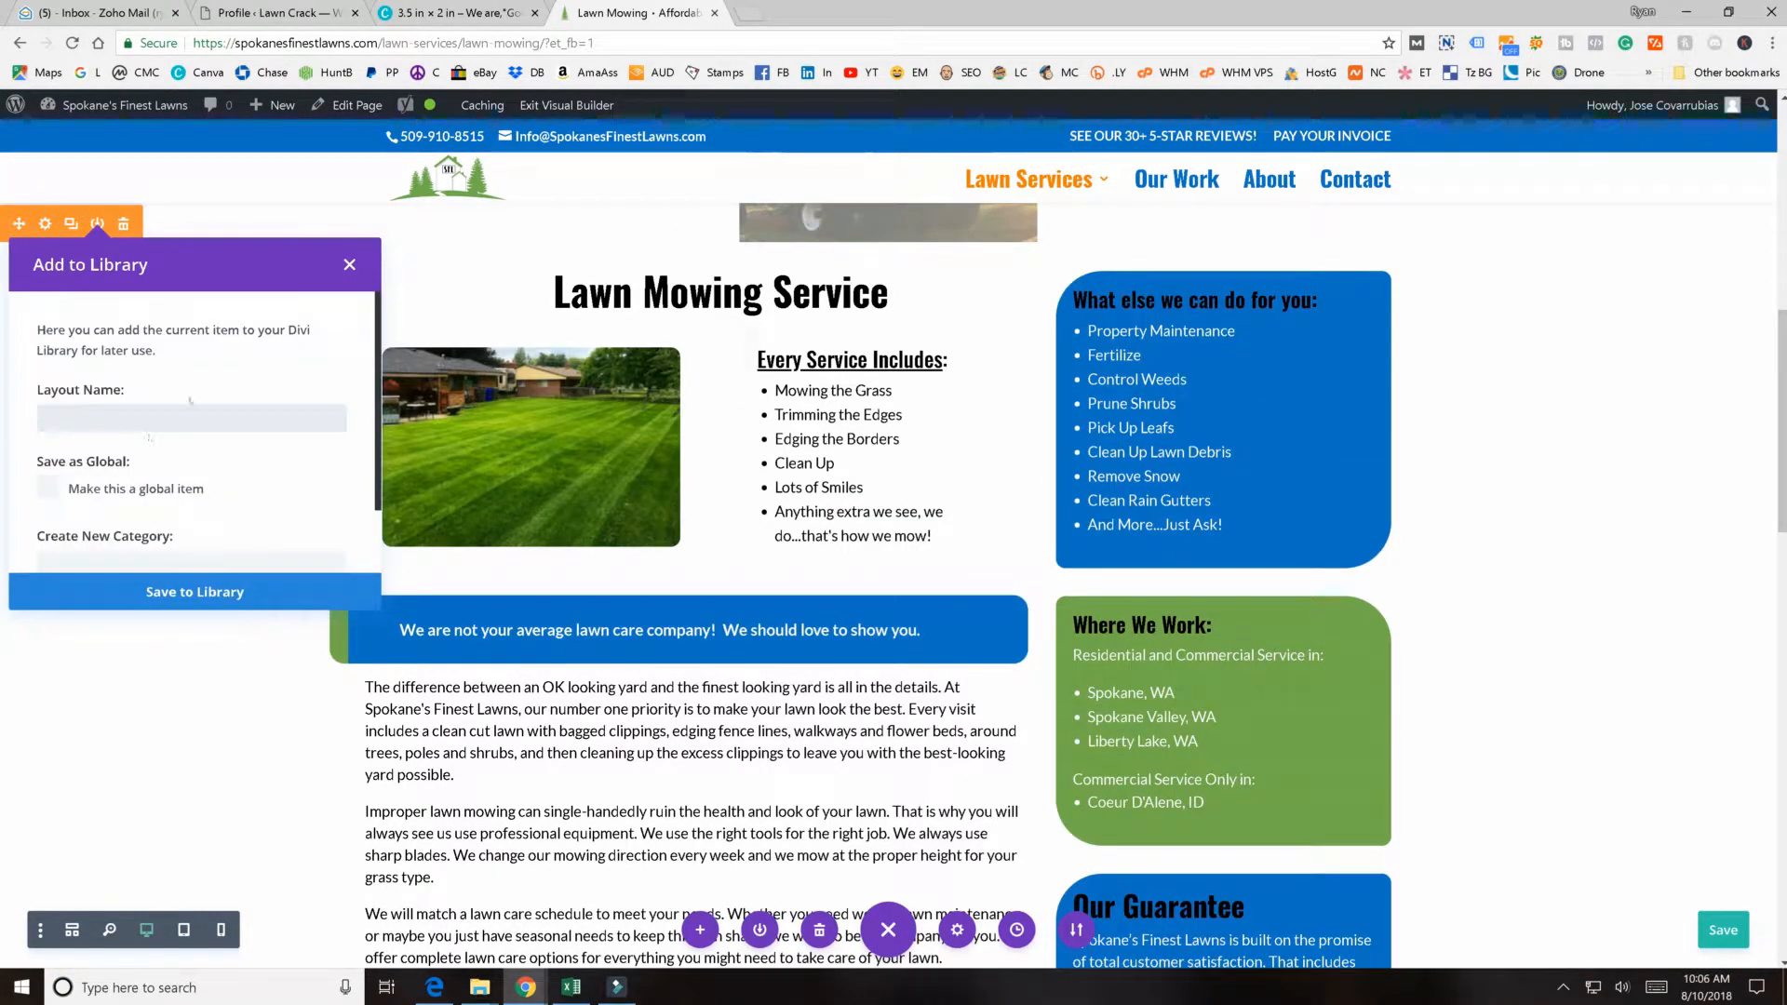
{"action": "scroll", "coordinate": [190, 401], "scroll_direction": "down", "scroll_amount": 1}
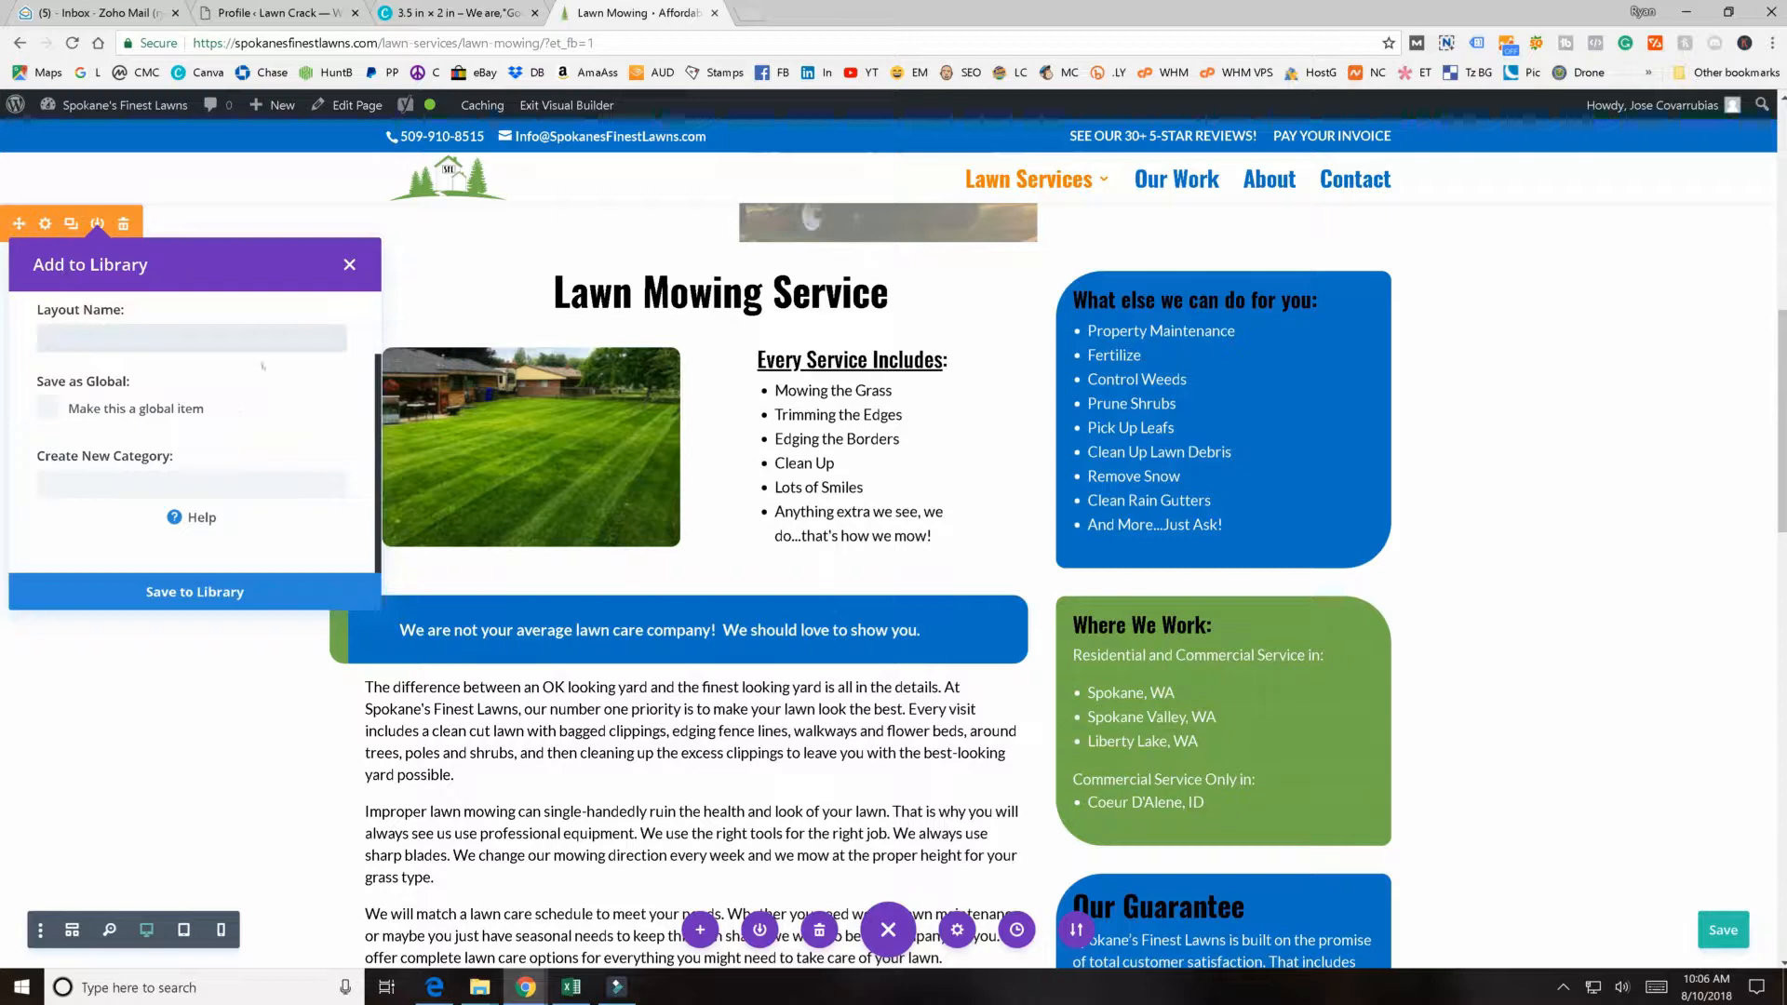
{"action": "left_click", "coordinate": [350, 267]}
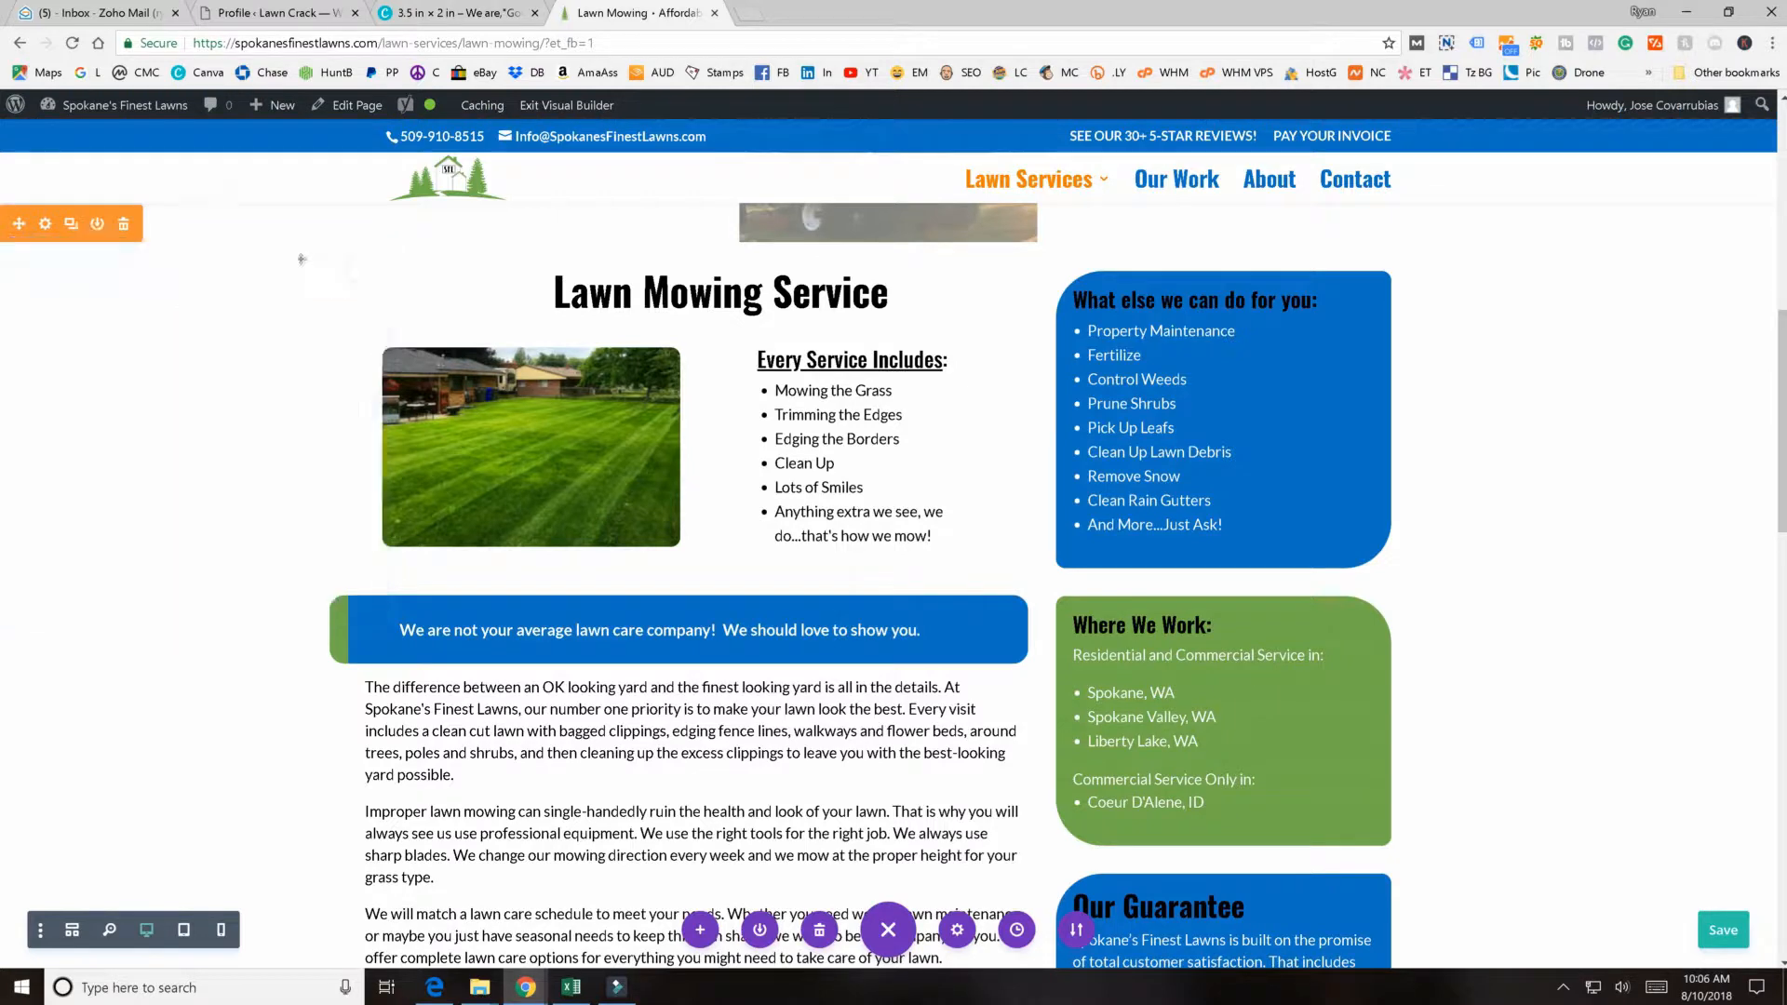
- Duplicate the mower image module above the Lawn Mowing Service section twice, and delete two of the three identical images
{"action": "scroll", "coordinate": [468, 416], "scroll_direction": "up", "scroll_amount": 5}
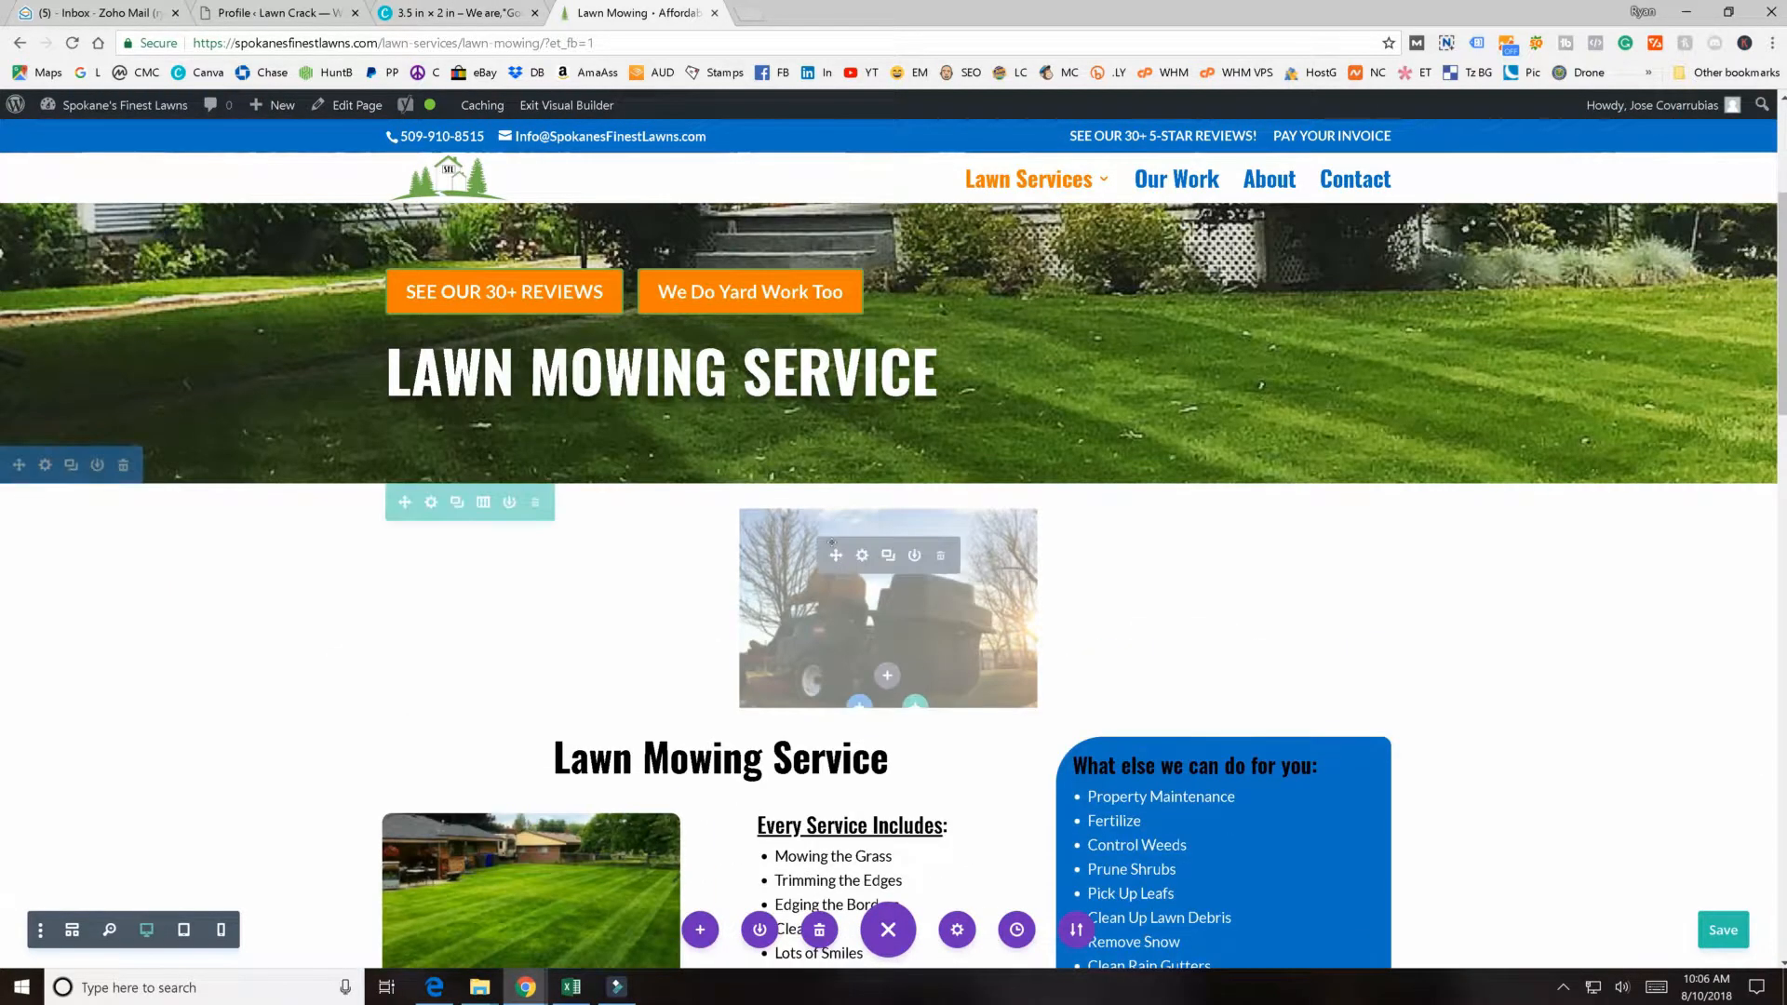
{"action": "left_click", "coordinate": [886, 556]}
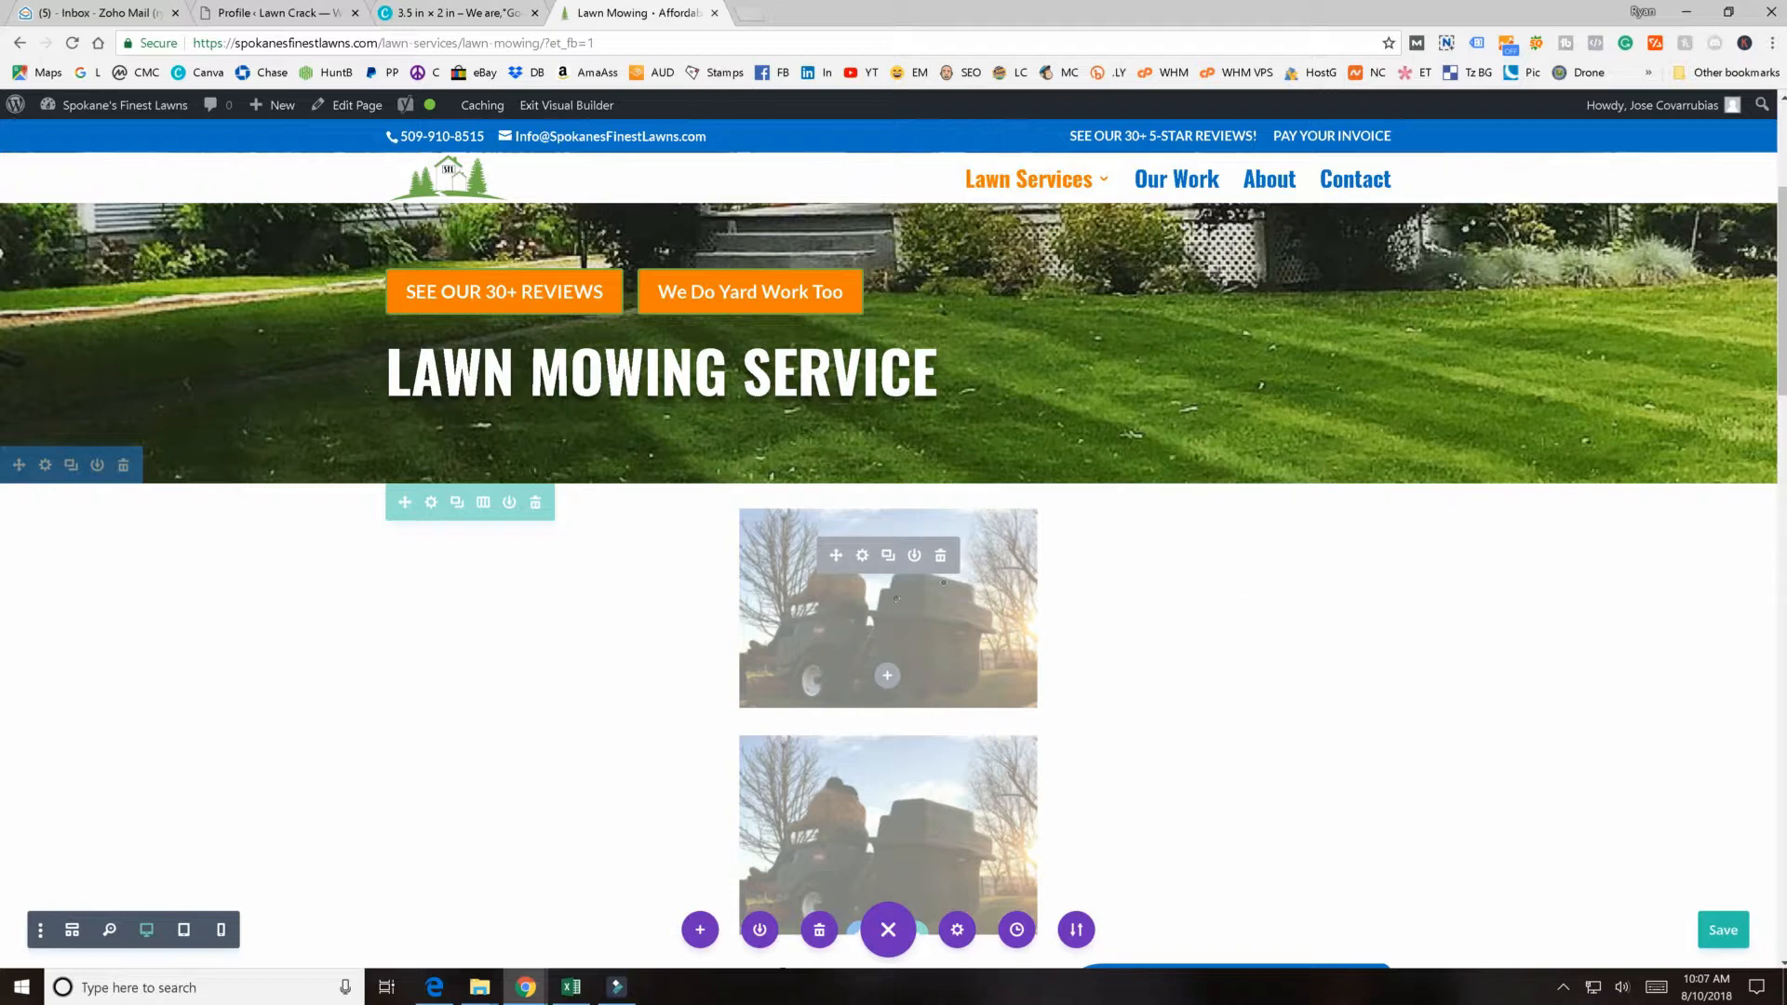
{"action": "left_click", "coordinate": [884, 556]}
{"action": "mouse_move", "coordinate": [821, 541]}
{"action": "left_mouse_down"}
{"action": "mouse_move", "coordinate": [543, 549]}
{"action": "mouse_move", "coordinate": [507, 570]}
{"action": "mouse_move", "coordinate": [658, 536]}
{"action": "mouse_move", "coordinate": [827, 538]}
{"action": "mouse_move", "coordinate": [829, 516]}
{"action": "left_mouse_up"}
{"action": "scroll", "coordinate": [884, 557], "scroll_direction": "down", "scroll_amount": 3}
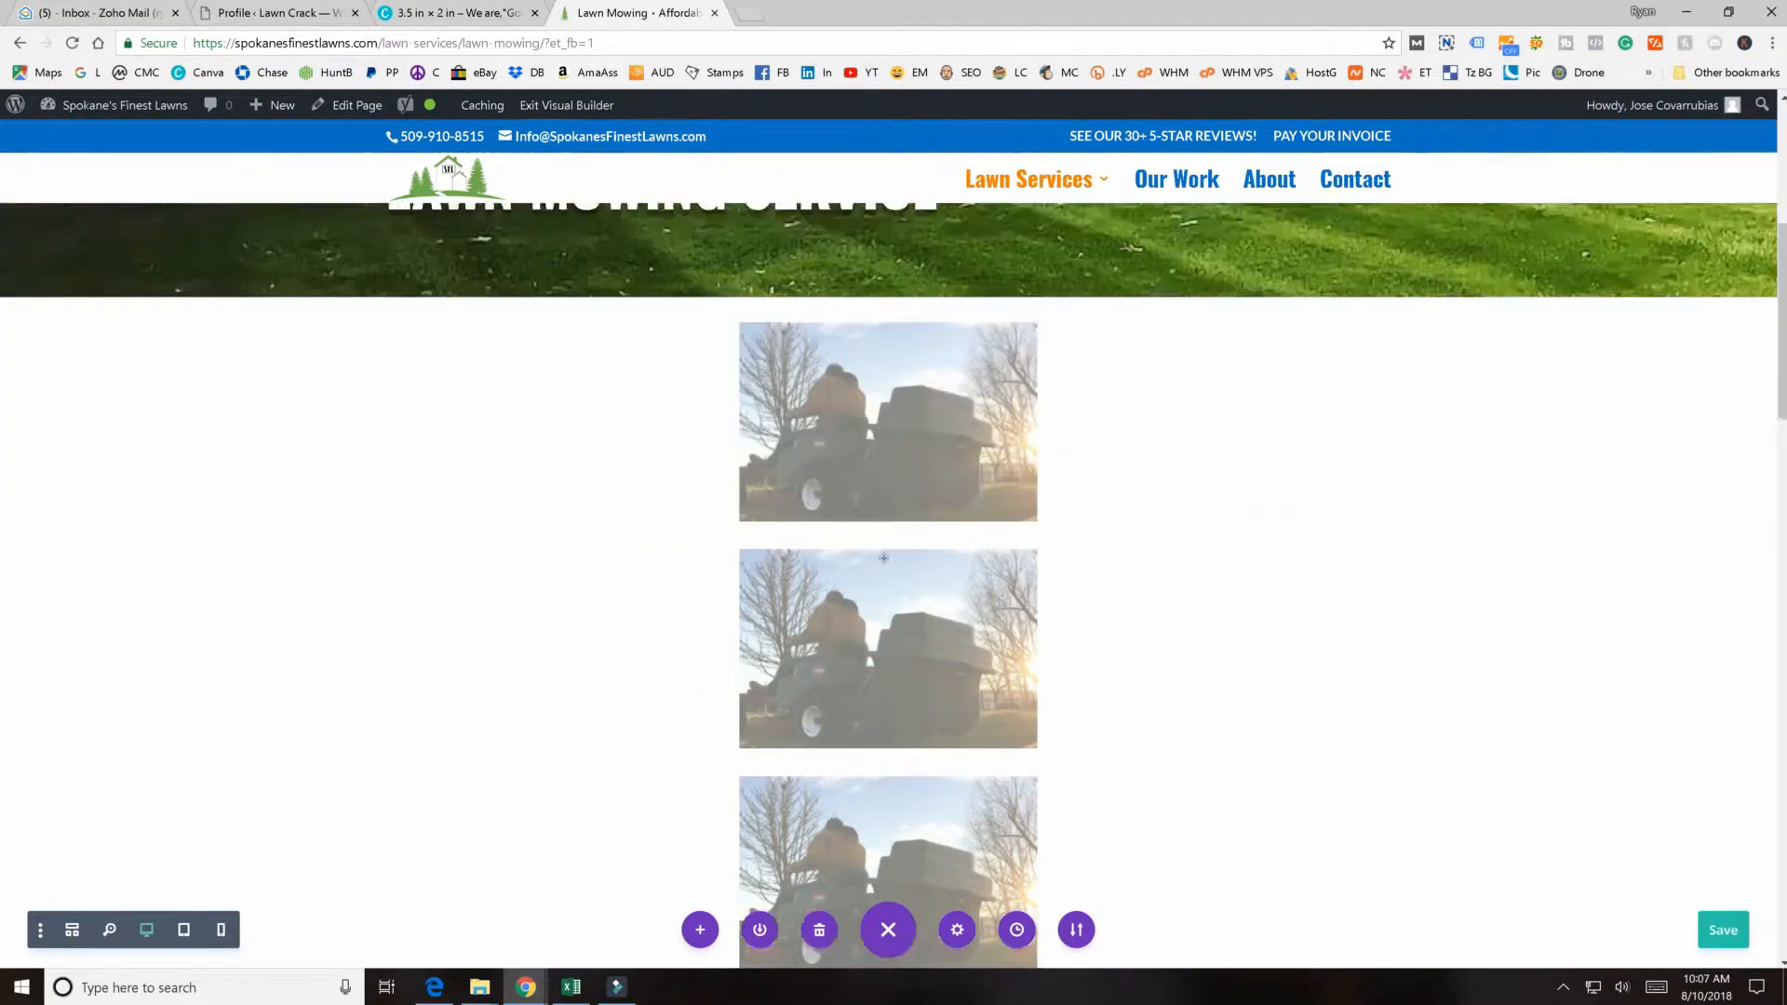
{"action": "left_click", "coordinate": [937, 504]}
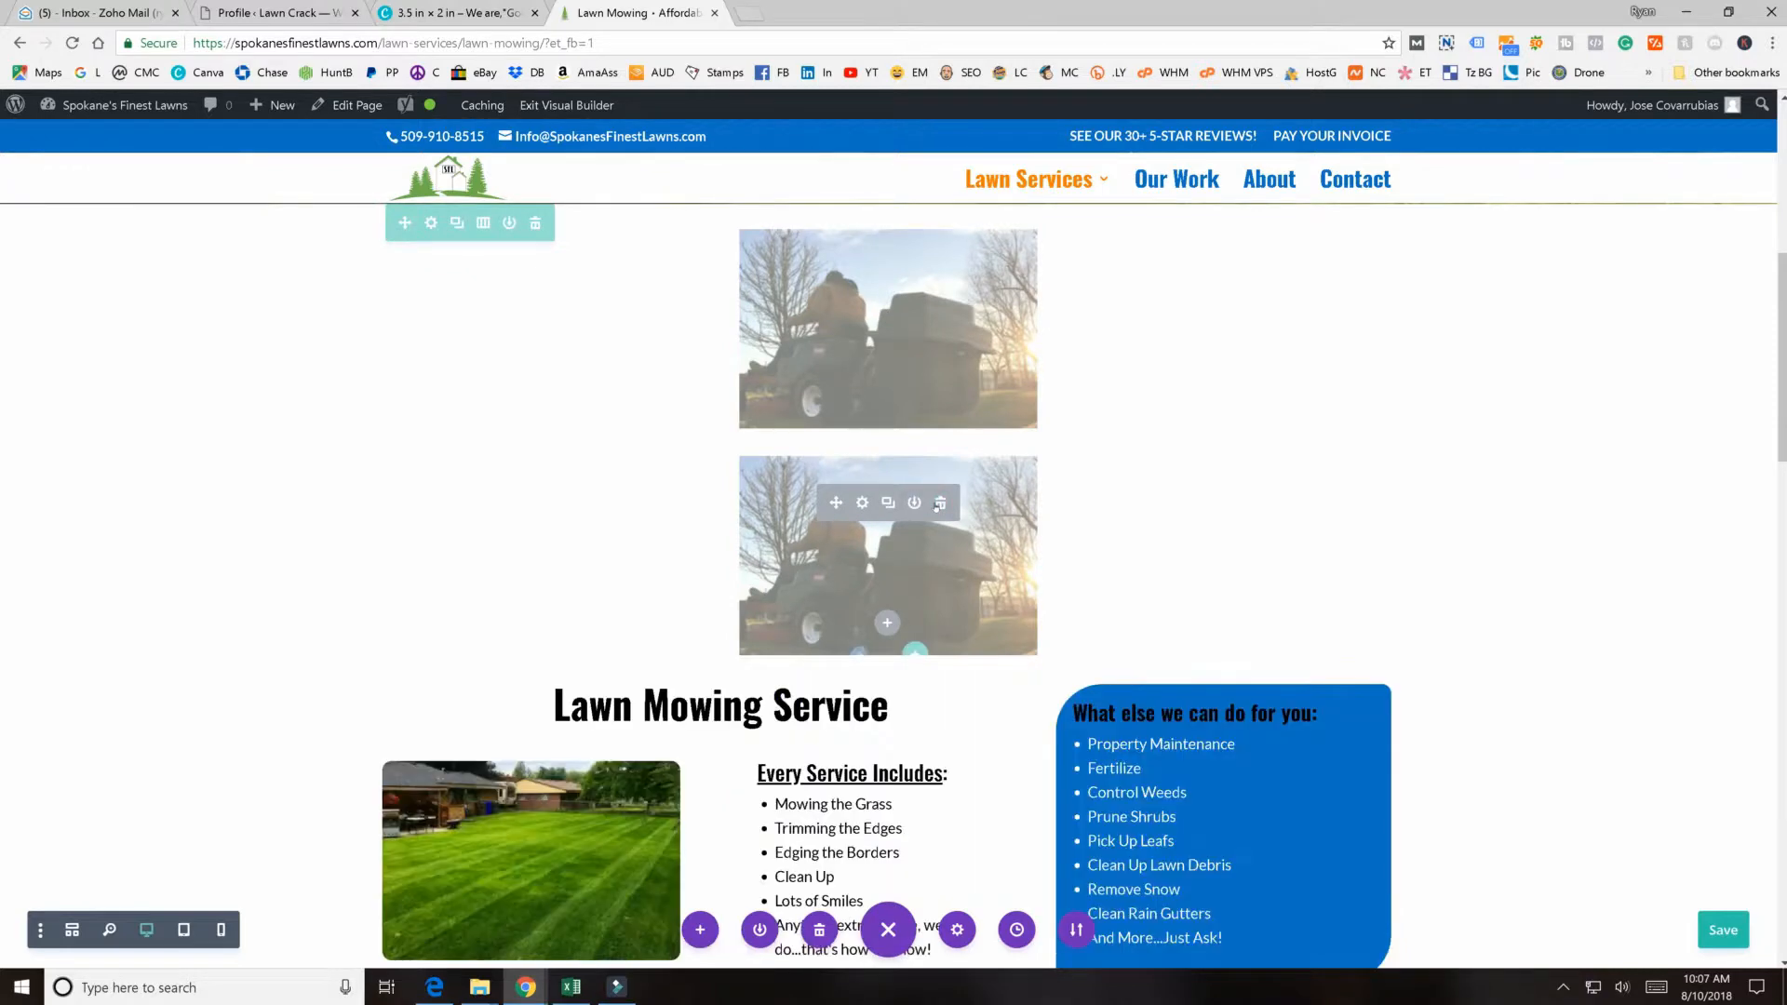
{"action": "left_click", "coordinate": [939, 502]}
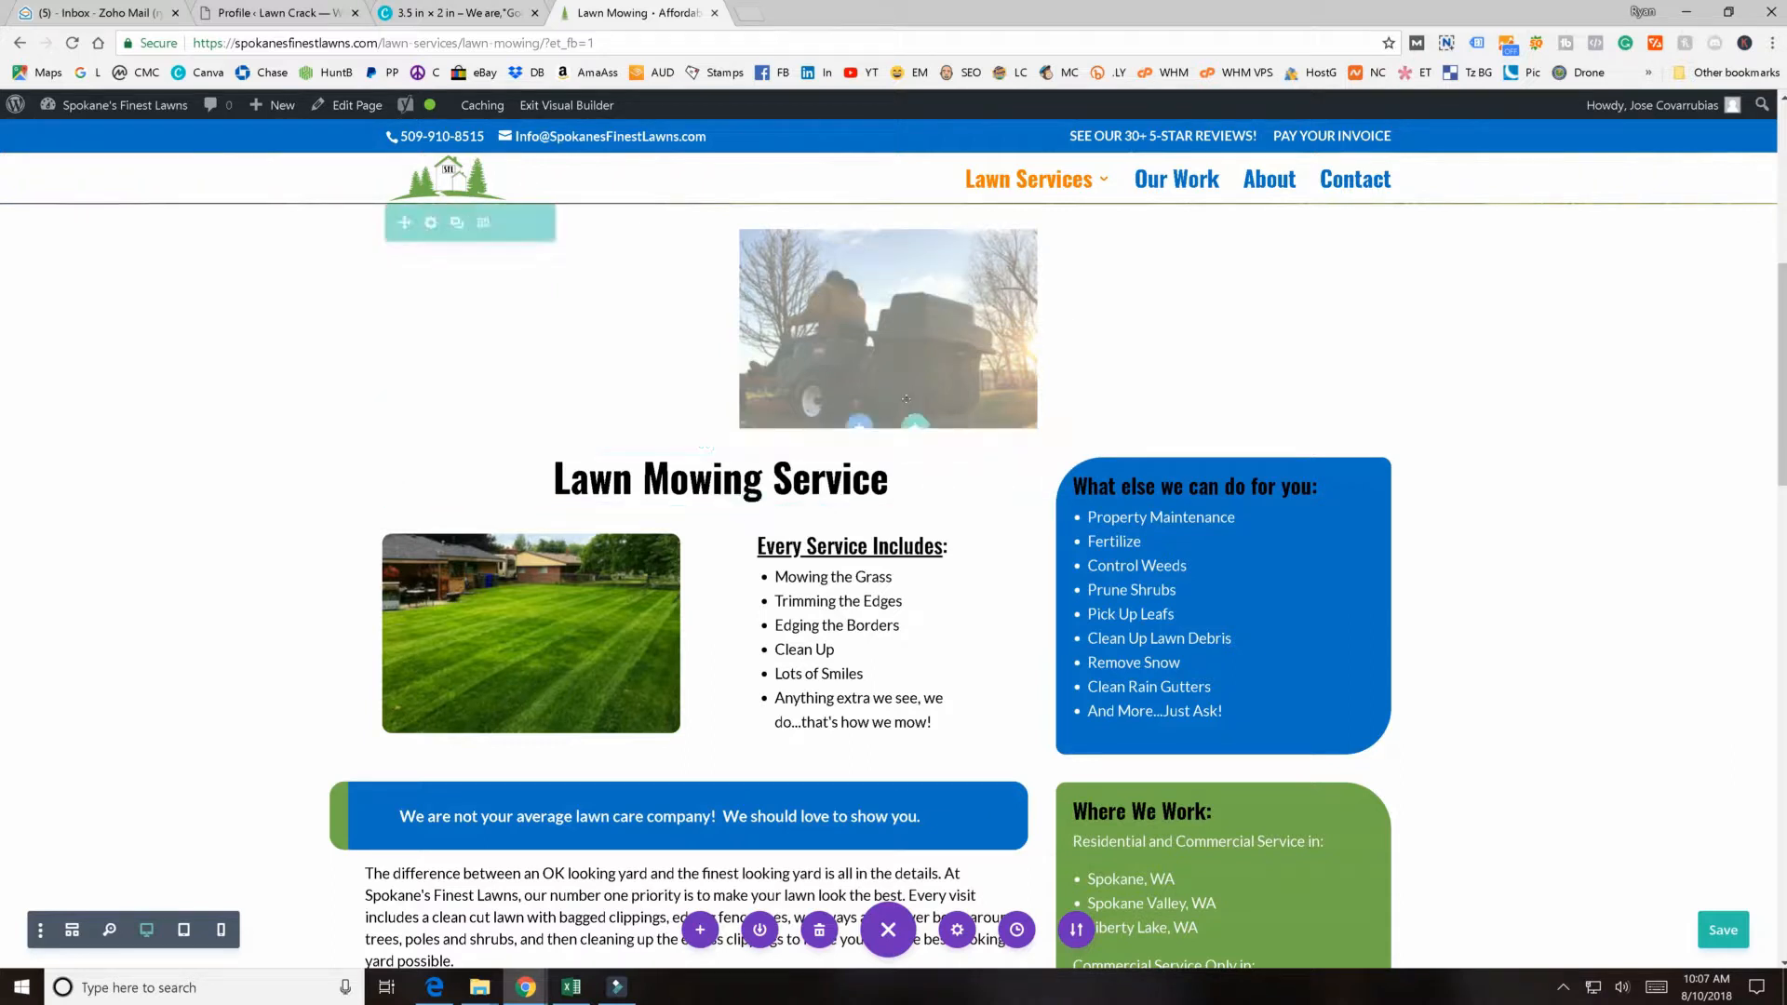
- Insert an empty row with three equal columns directly beneath the mower image, dismissing the module selection
{"action": "left_click", "coordinate": [921, 424]}
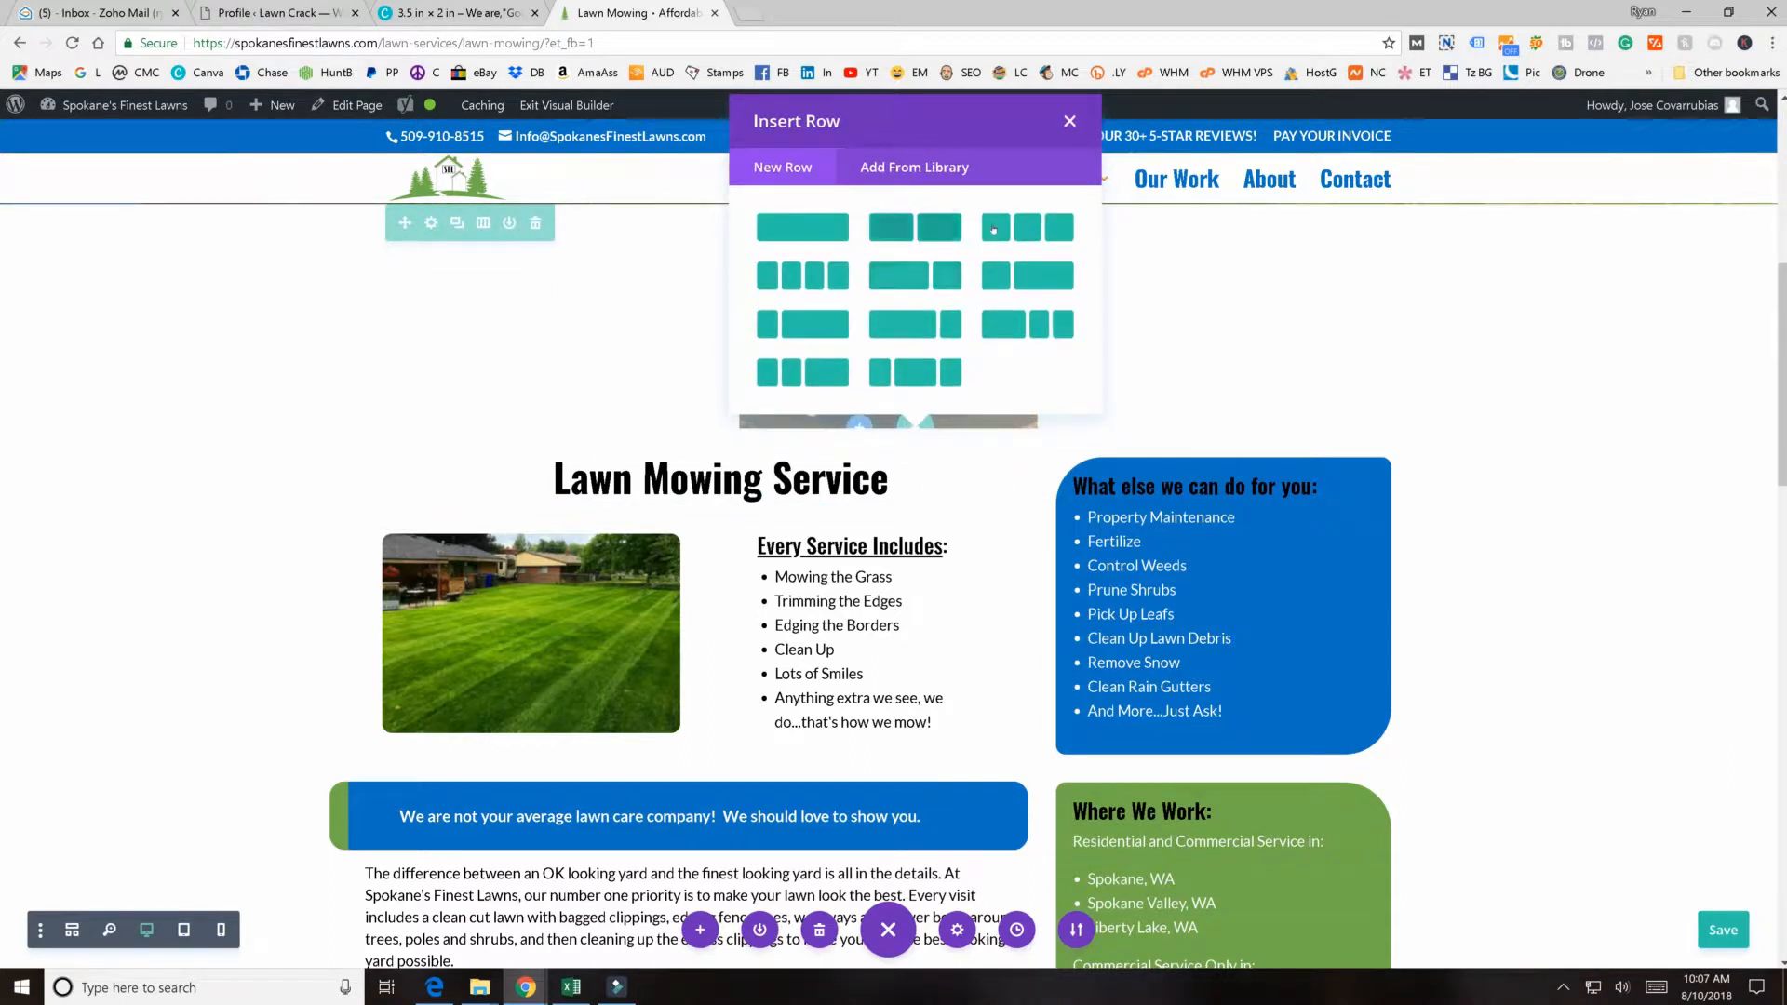
{"action": "left_click", "coordinate": [1027, 227]}
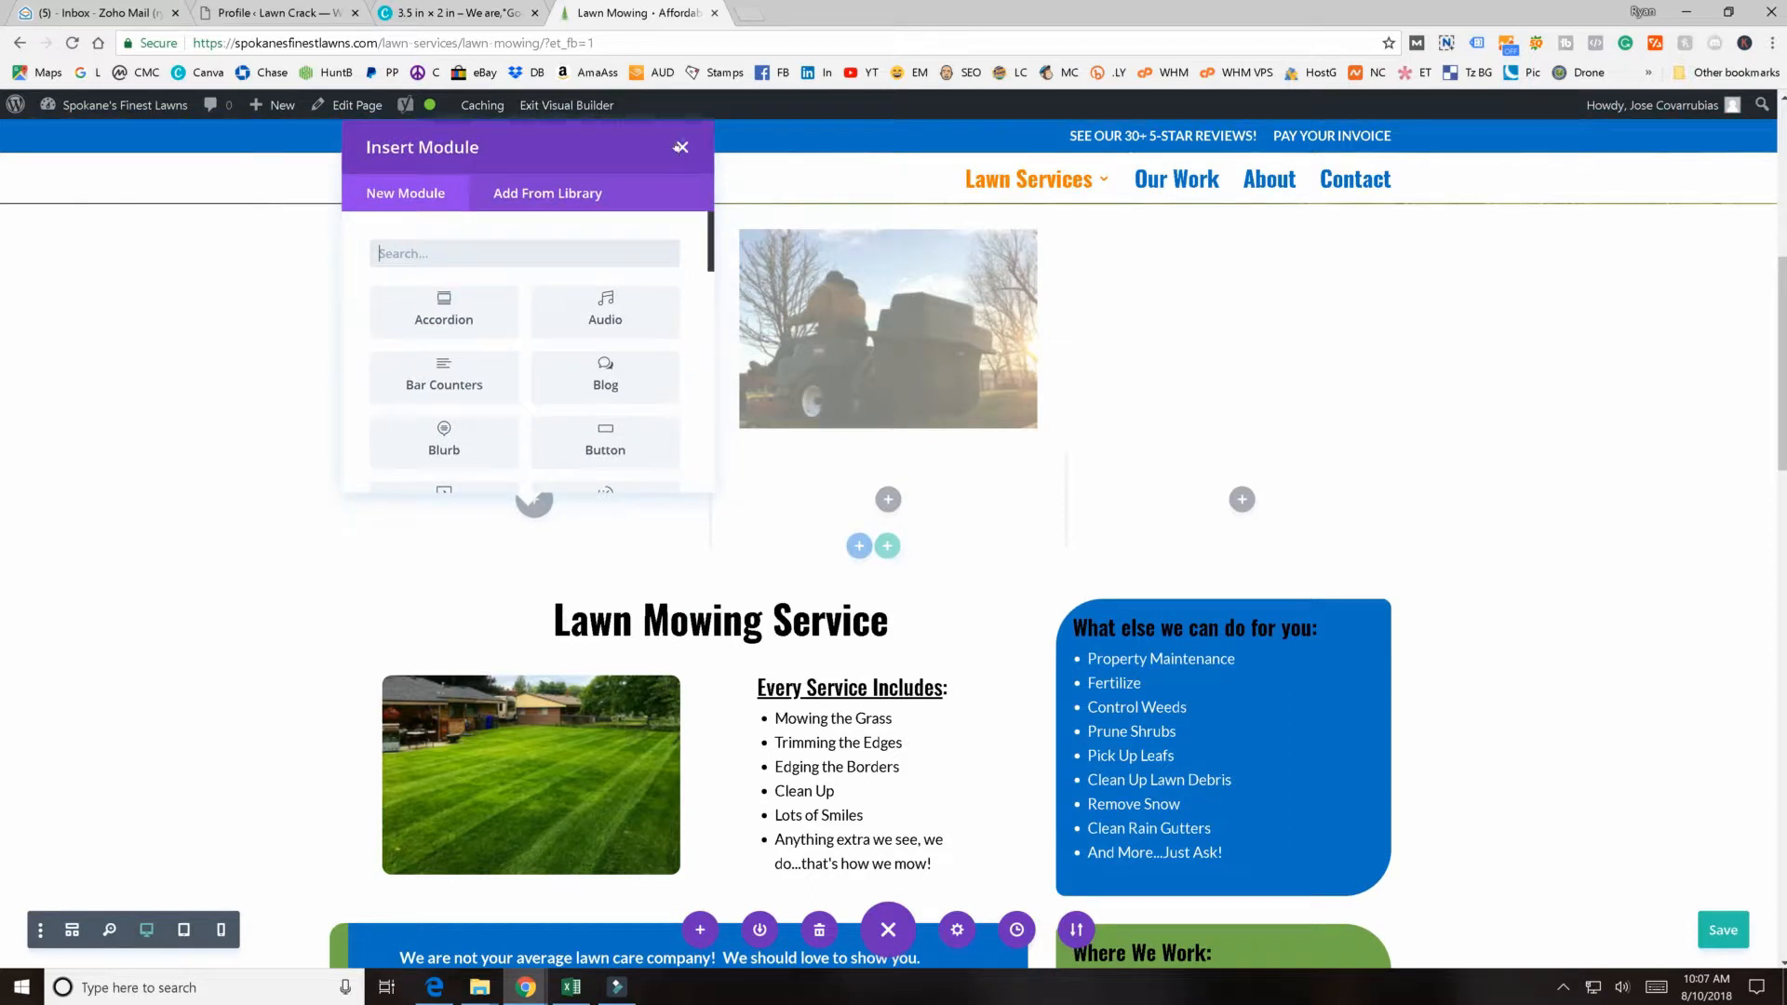
{"action": "left_click", "coordinate": [687, 143]}
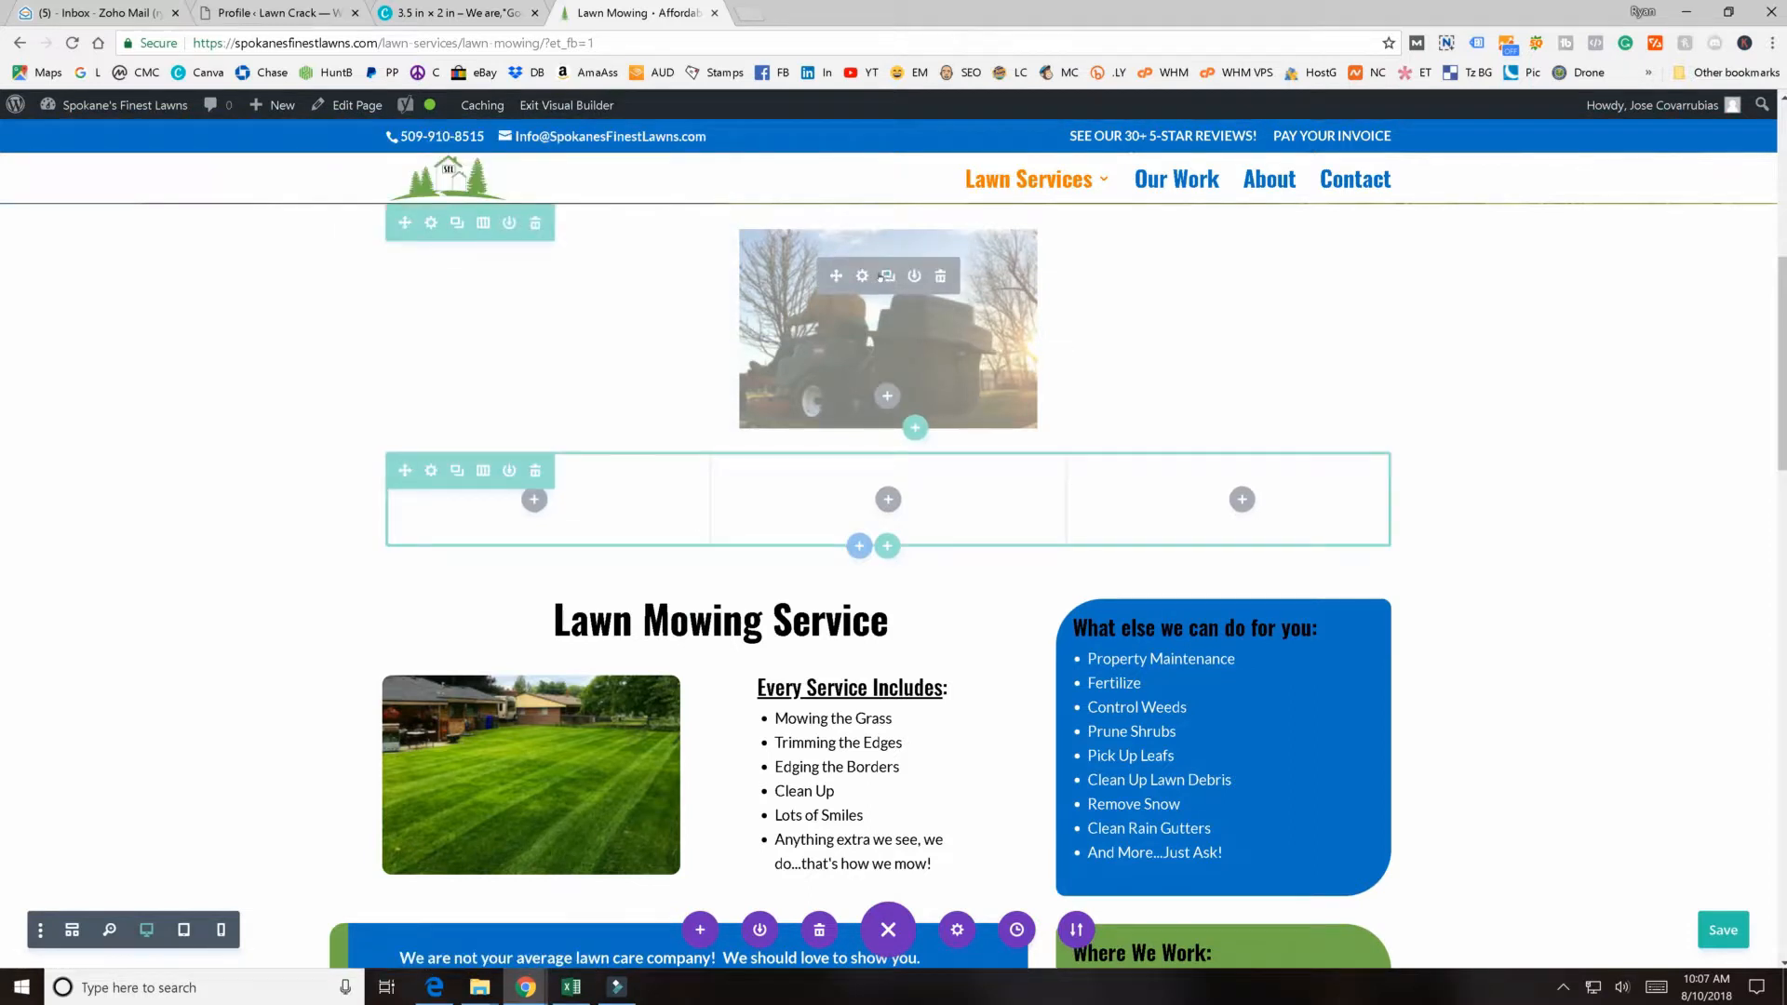
- Place one copy of the mower image in each of the new row's three columns, and delete the whole row
{"action": "left_click", "coordinate": [889, 277]}
{"action": "left_click_drag", "start_coordinate": [836, 502], "coordinate": [523, 529]}
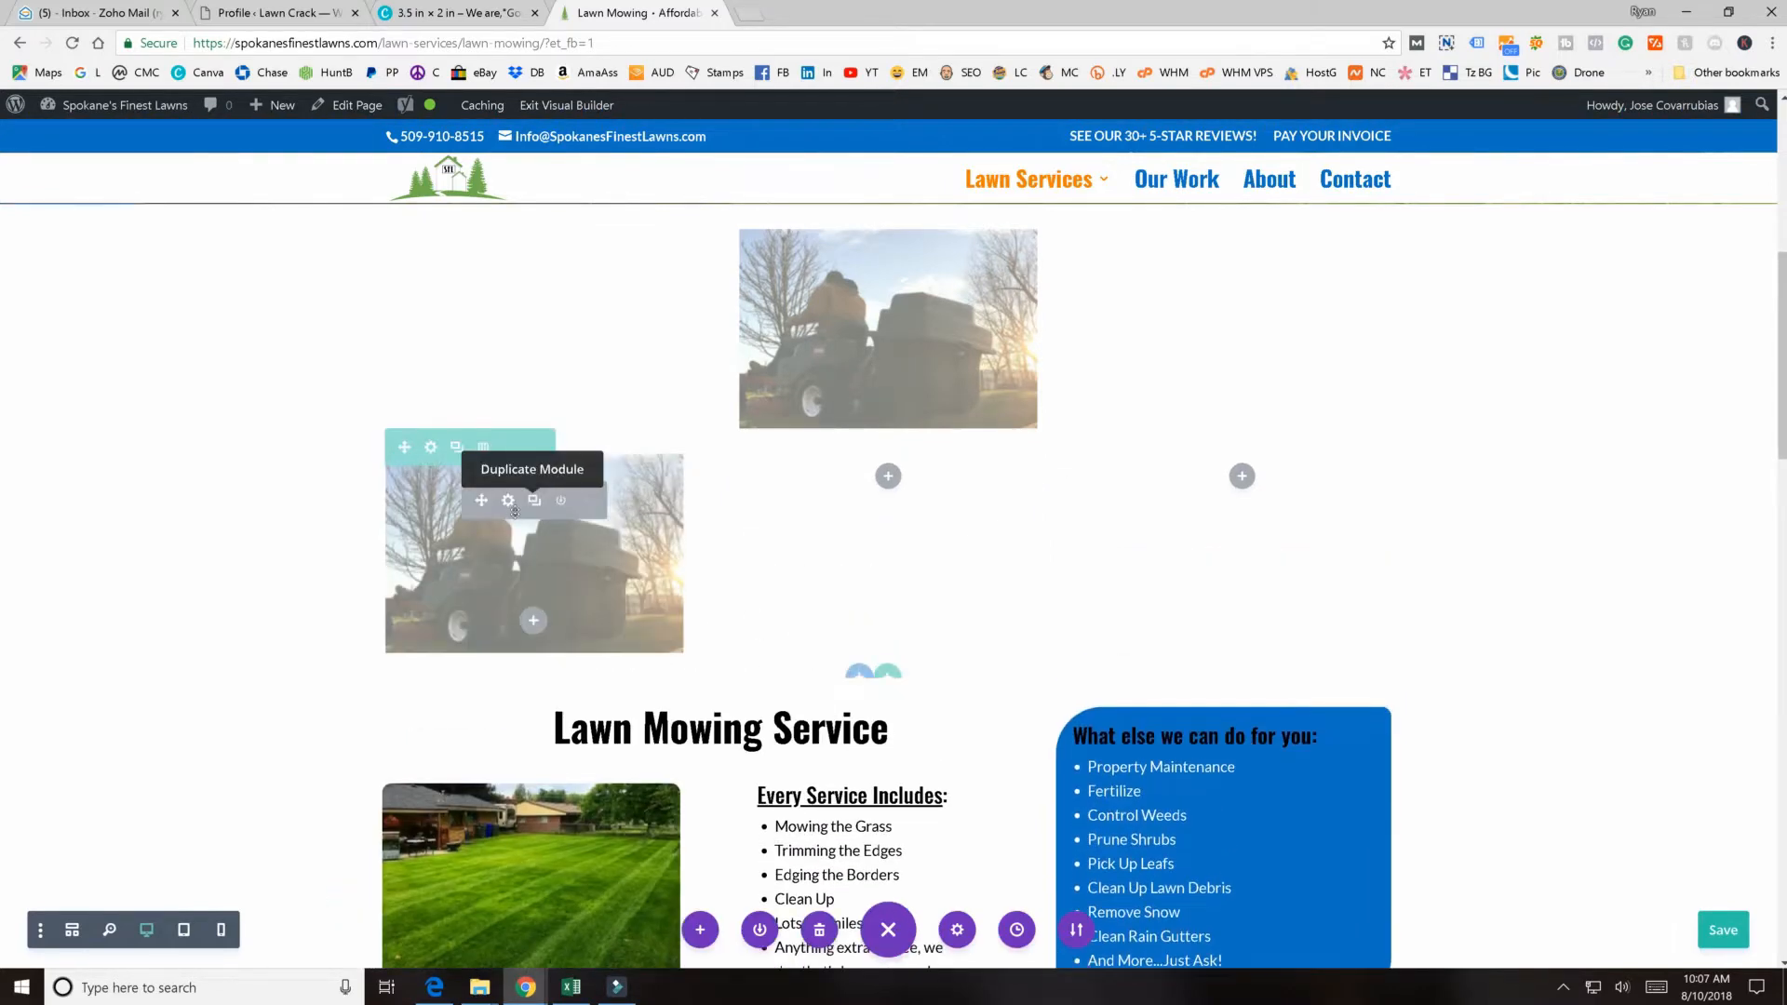
{"action": "left_click", "coordinate": [533, 500]}
{"action": "left_click", "coordinate": [533, 501]}
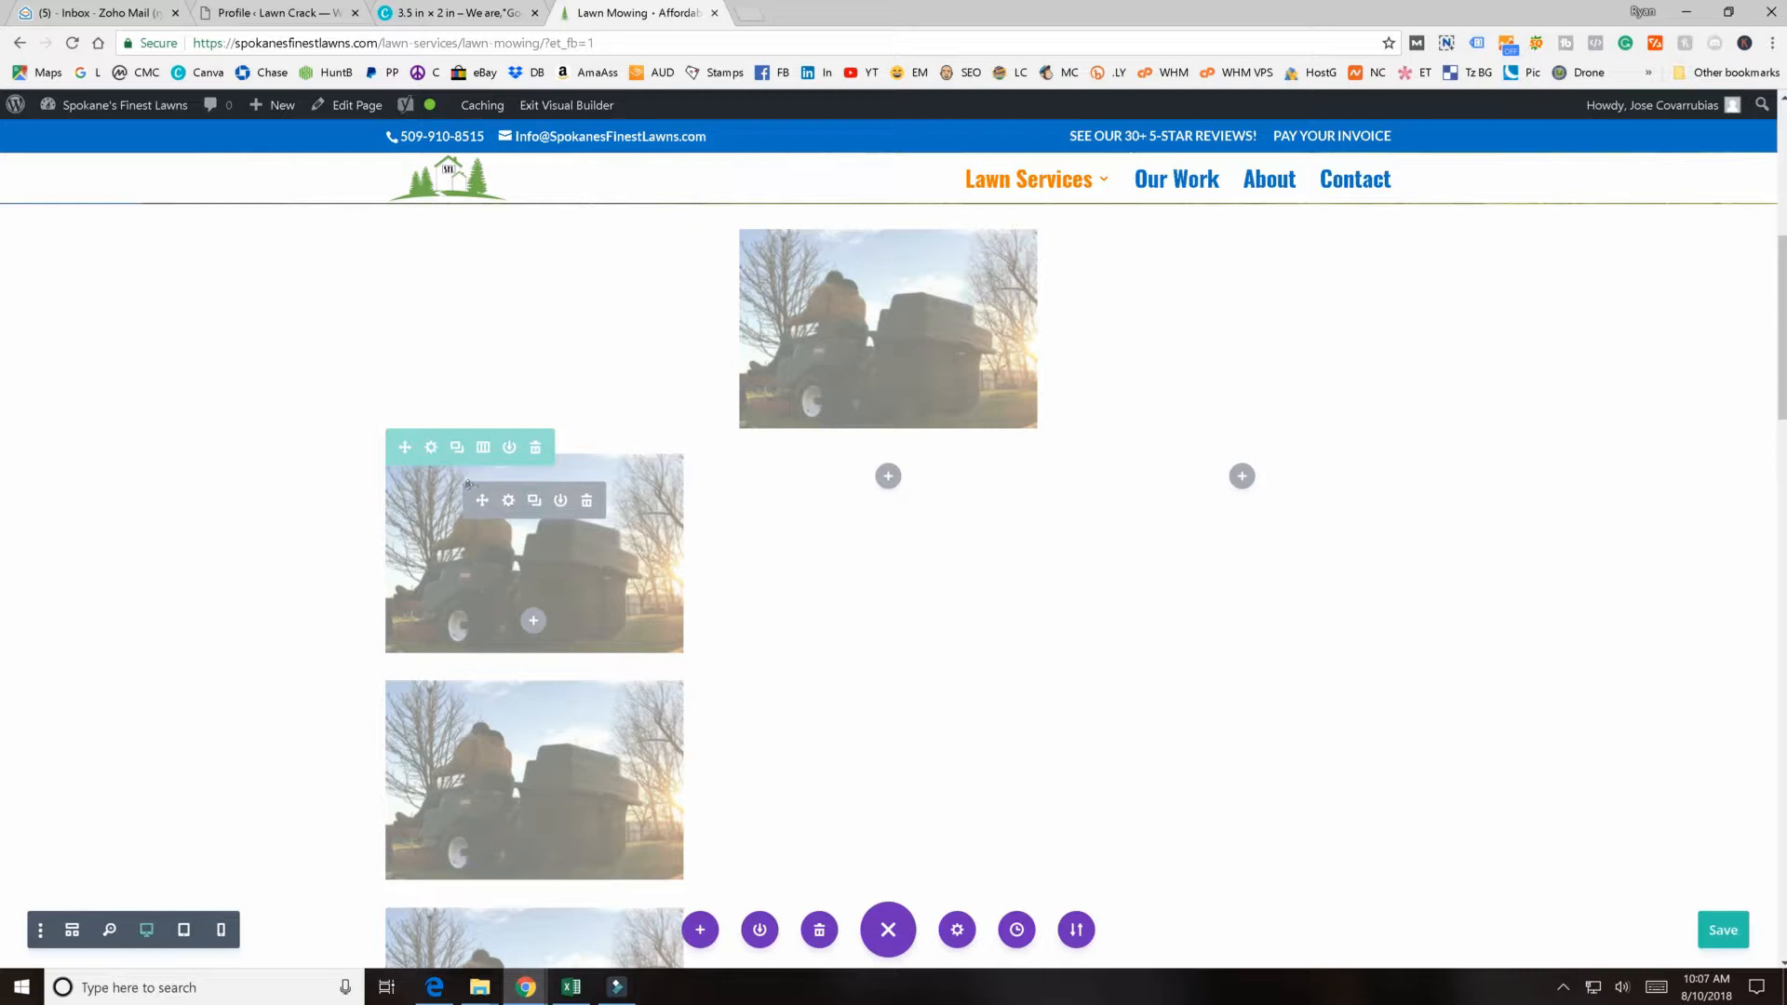
{"action": "left_click_drag", "start_coordinate": [482, 501], "coordinate": [871, 479]}
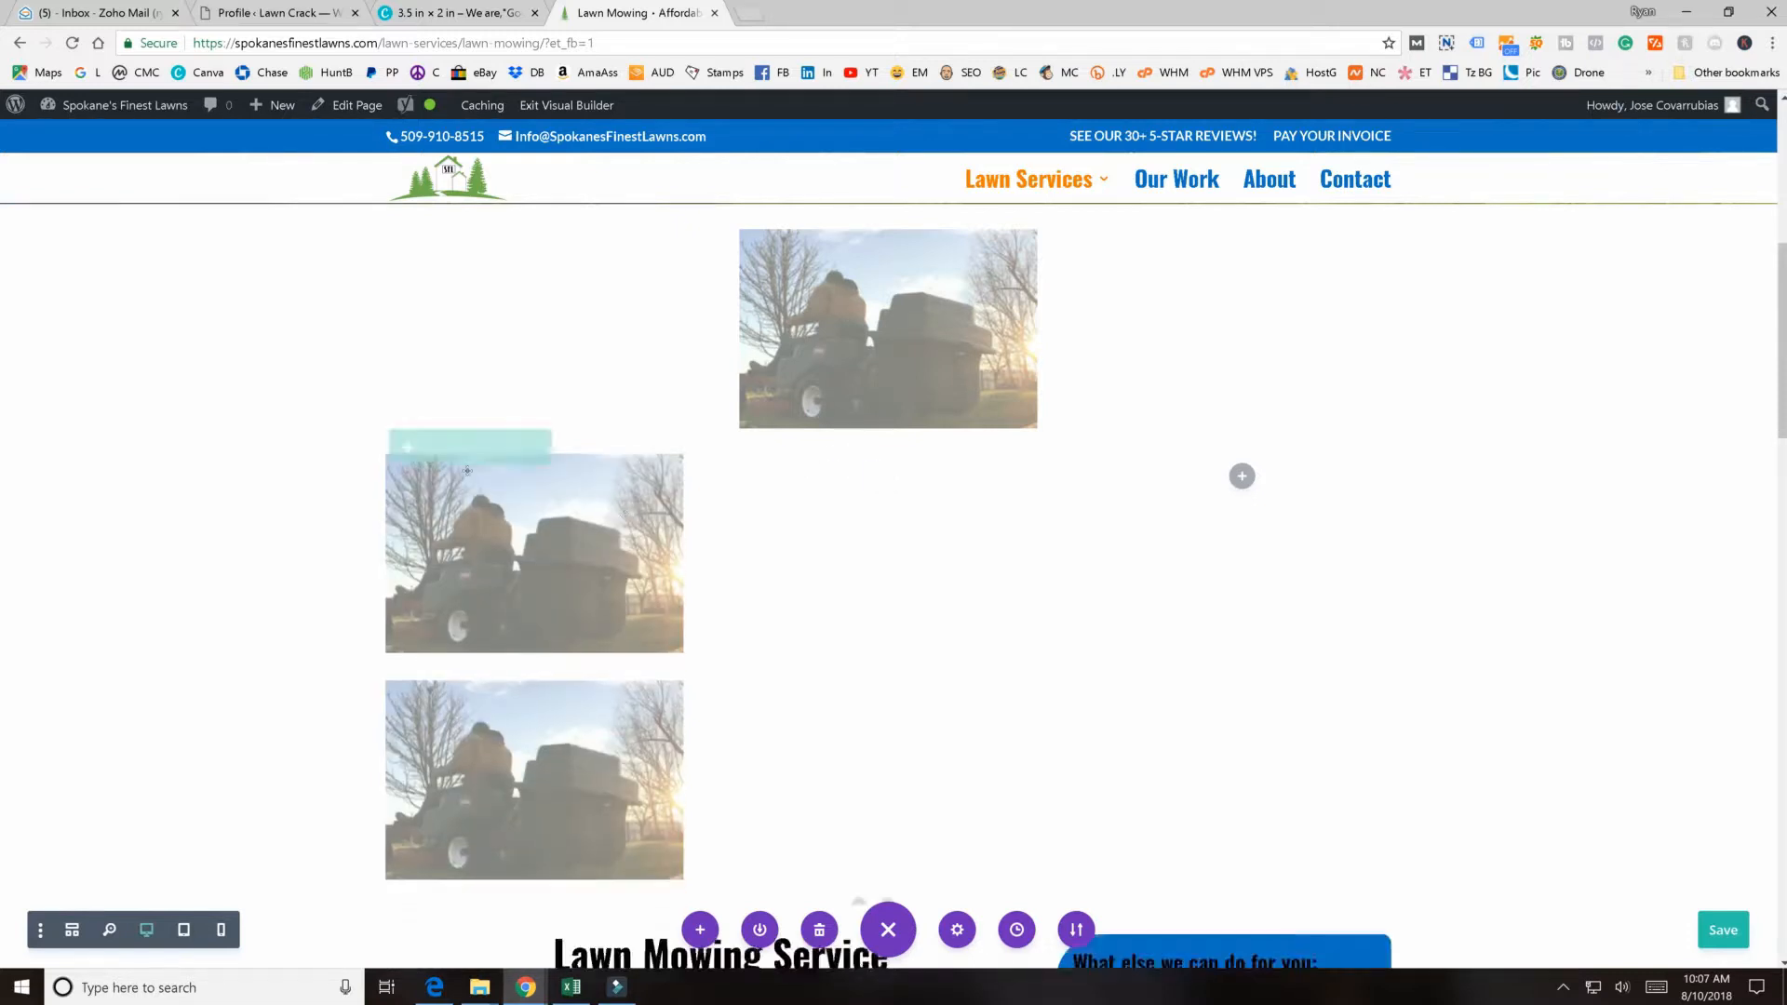
{"action": "left_click", "coordinate": [559, 499]}
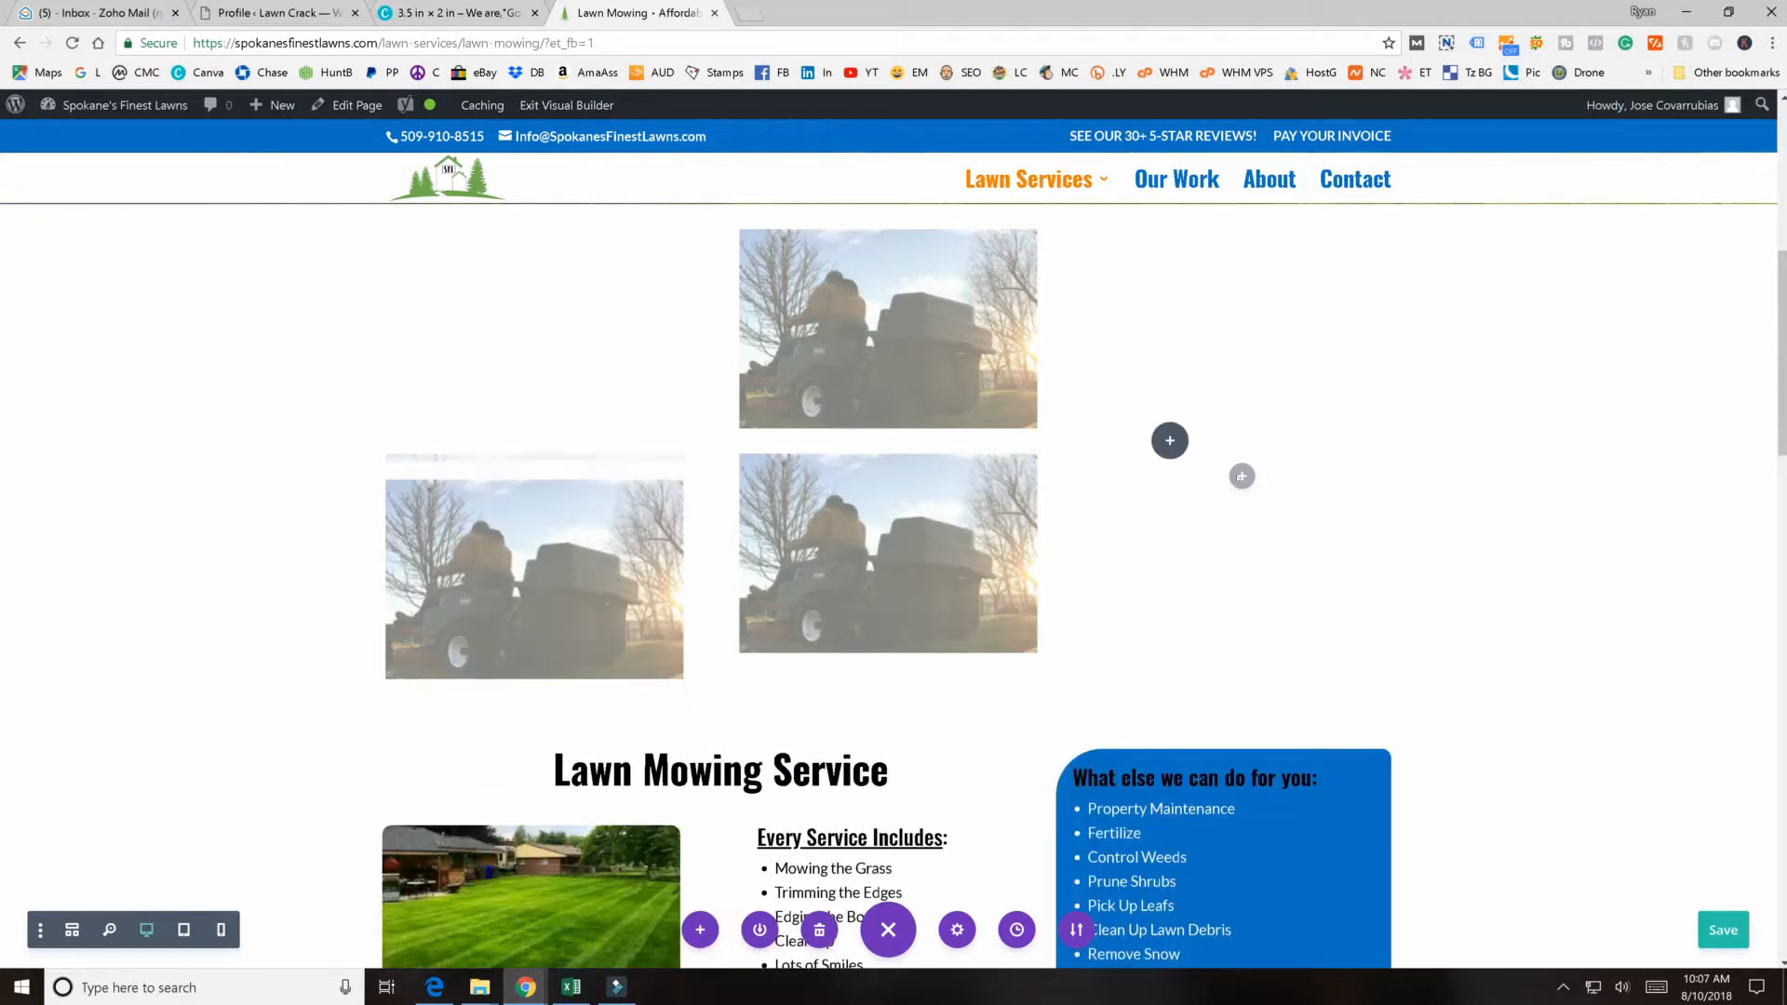
{"action": "left_click_drag", "start_coordinate": [1195, 463], "coordinate": [1197, 466]}
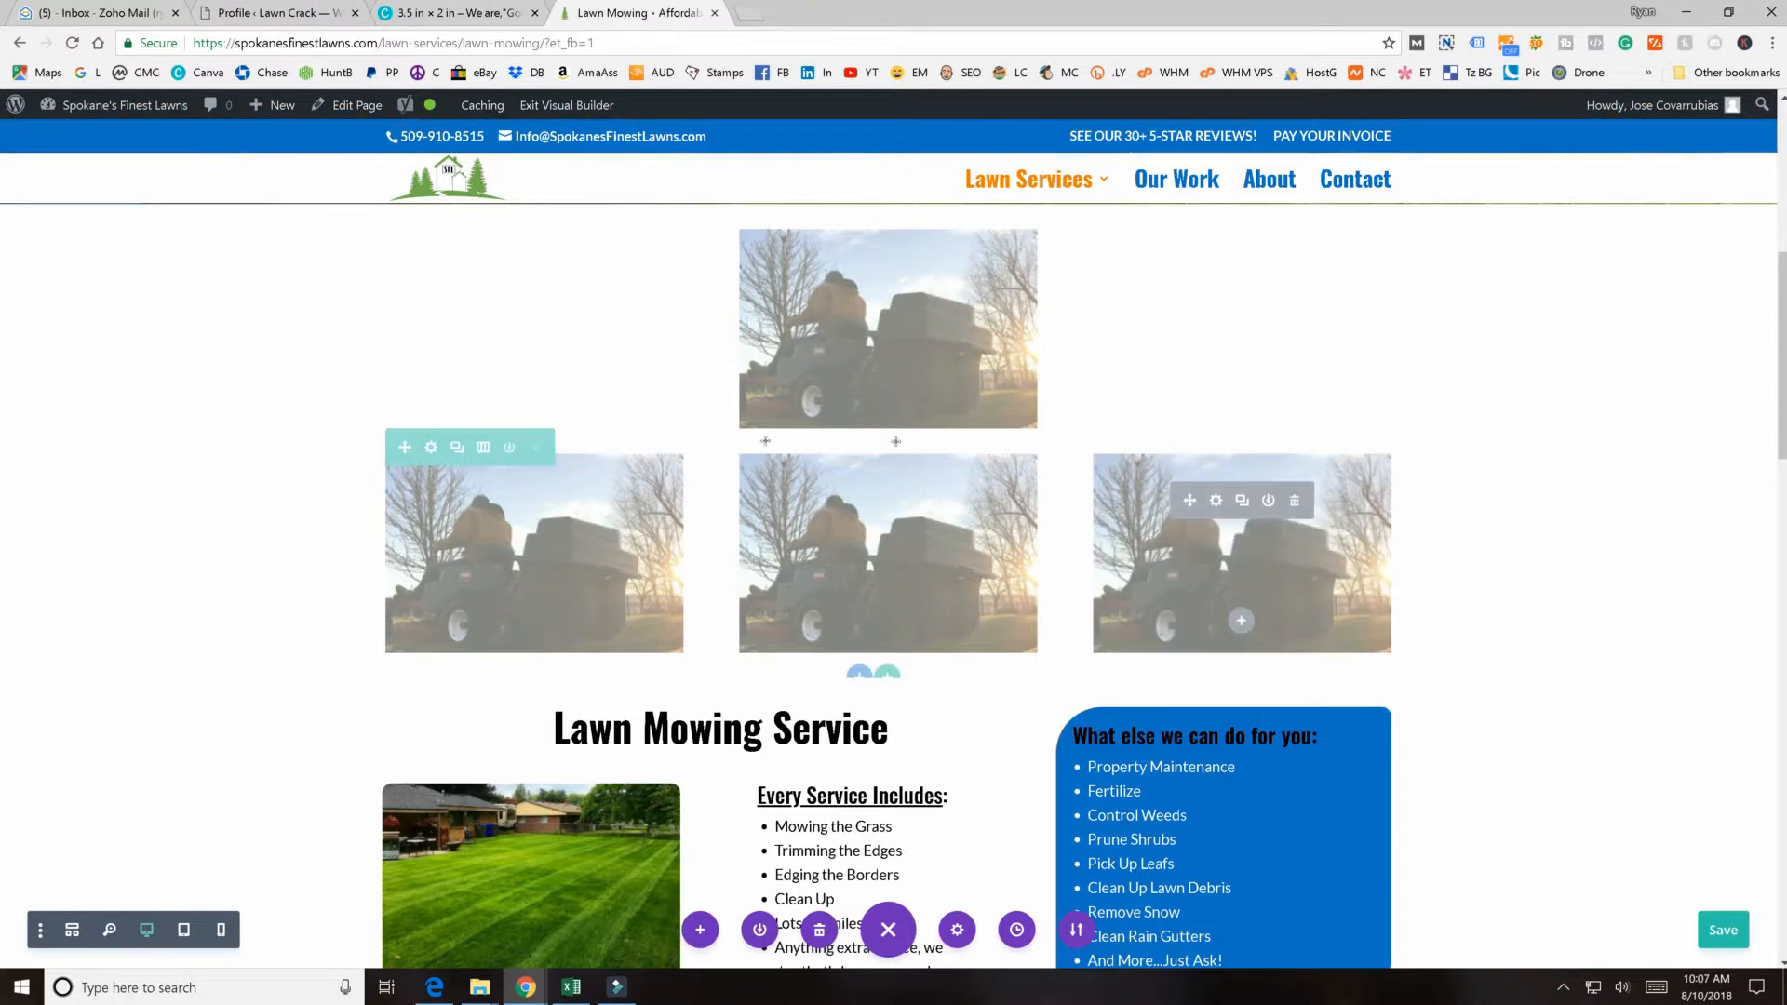
{"action": "left_click", "coordinate": [534, 448]}
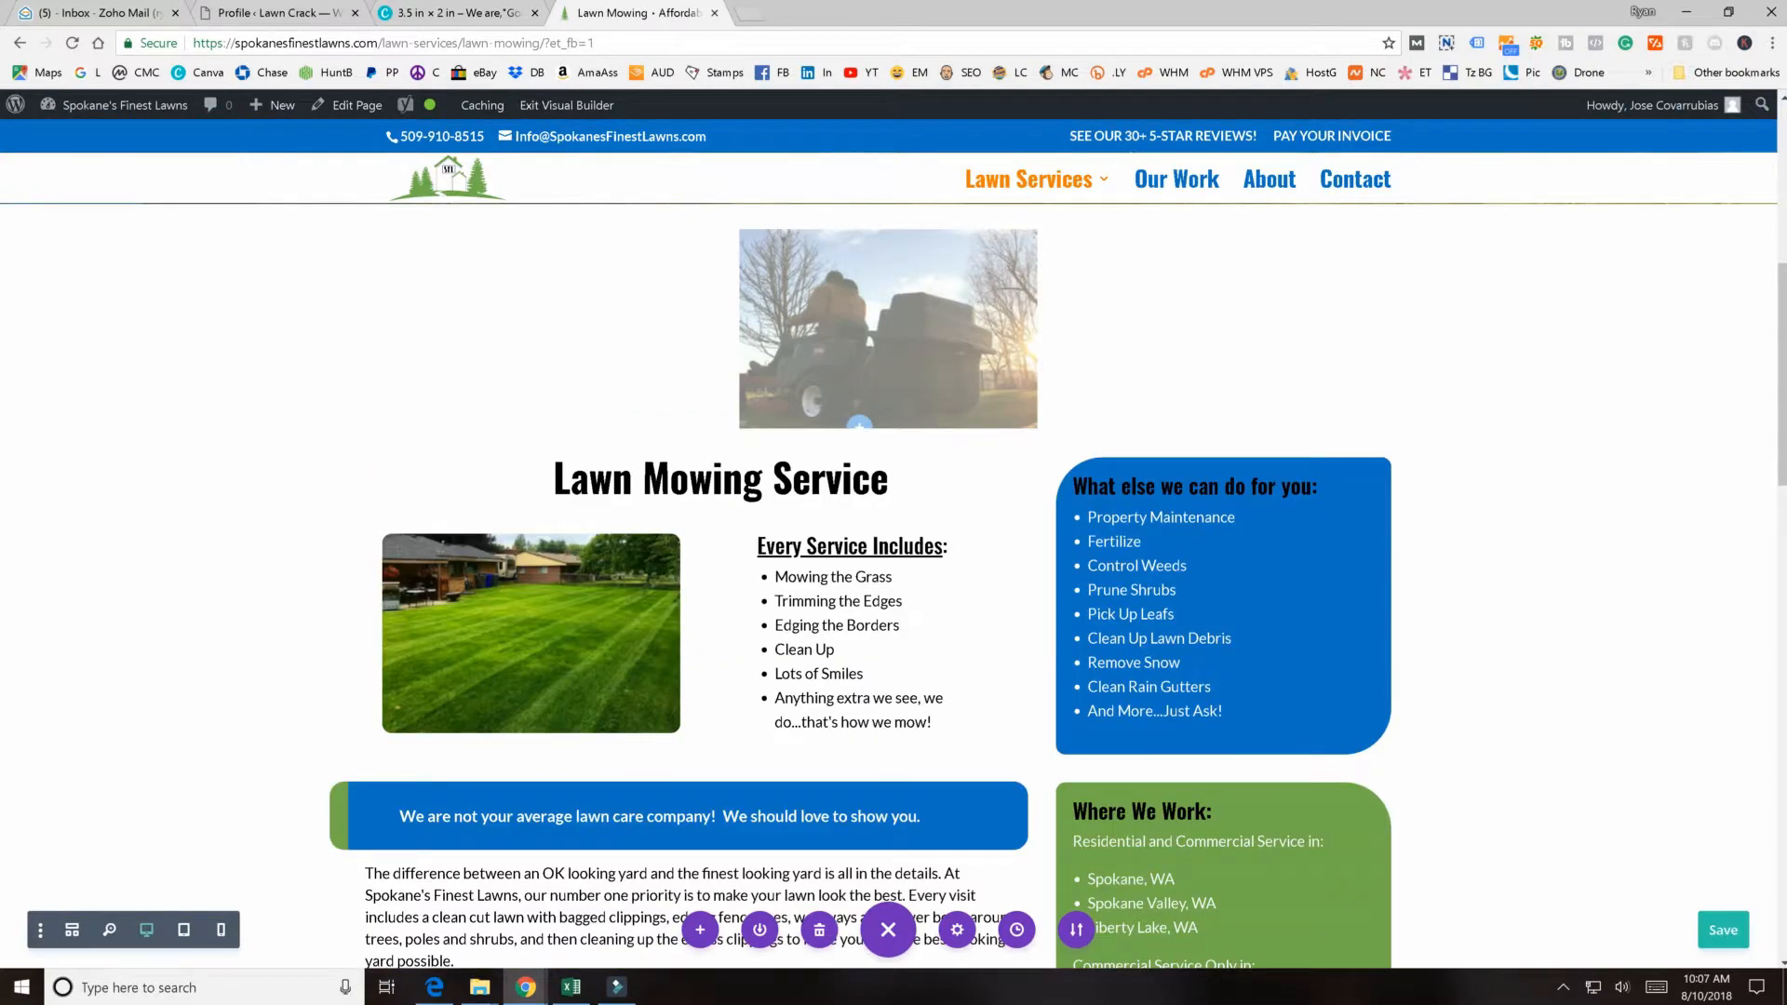
- Examine the rounded corner values in the border design settings of the "What else we can do for you" text module and close the settings
{"action": "scroll", "coordinate": [947, 468], "scroll_direction": "up", "scroll_amount": 7}
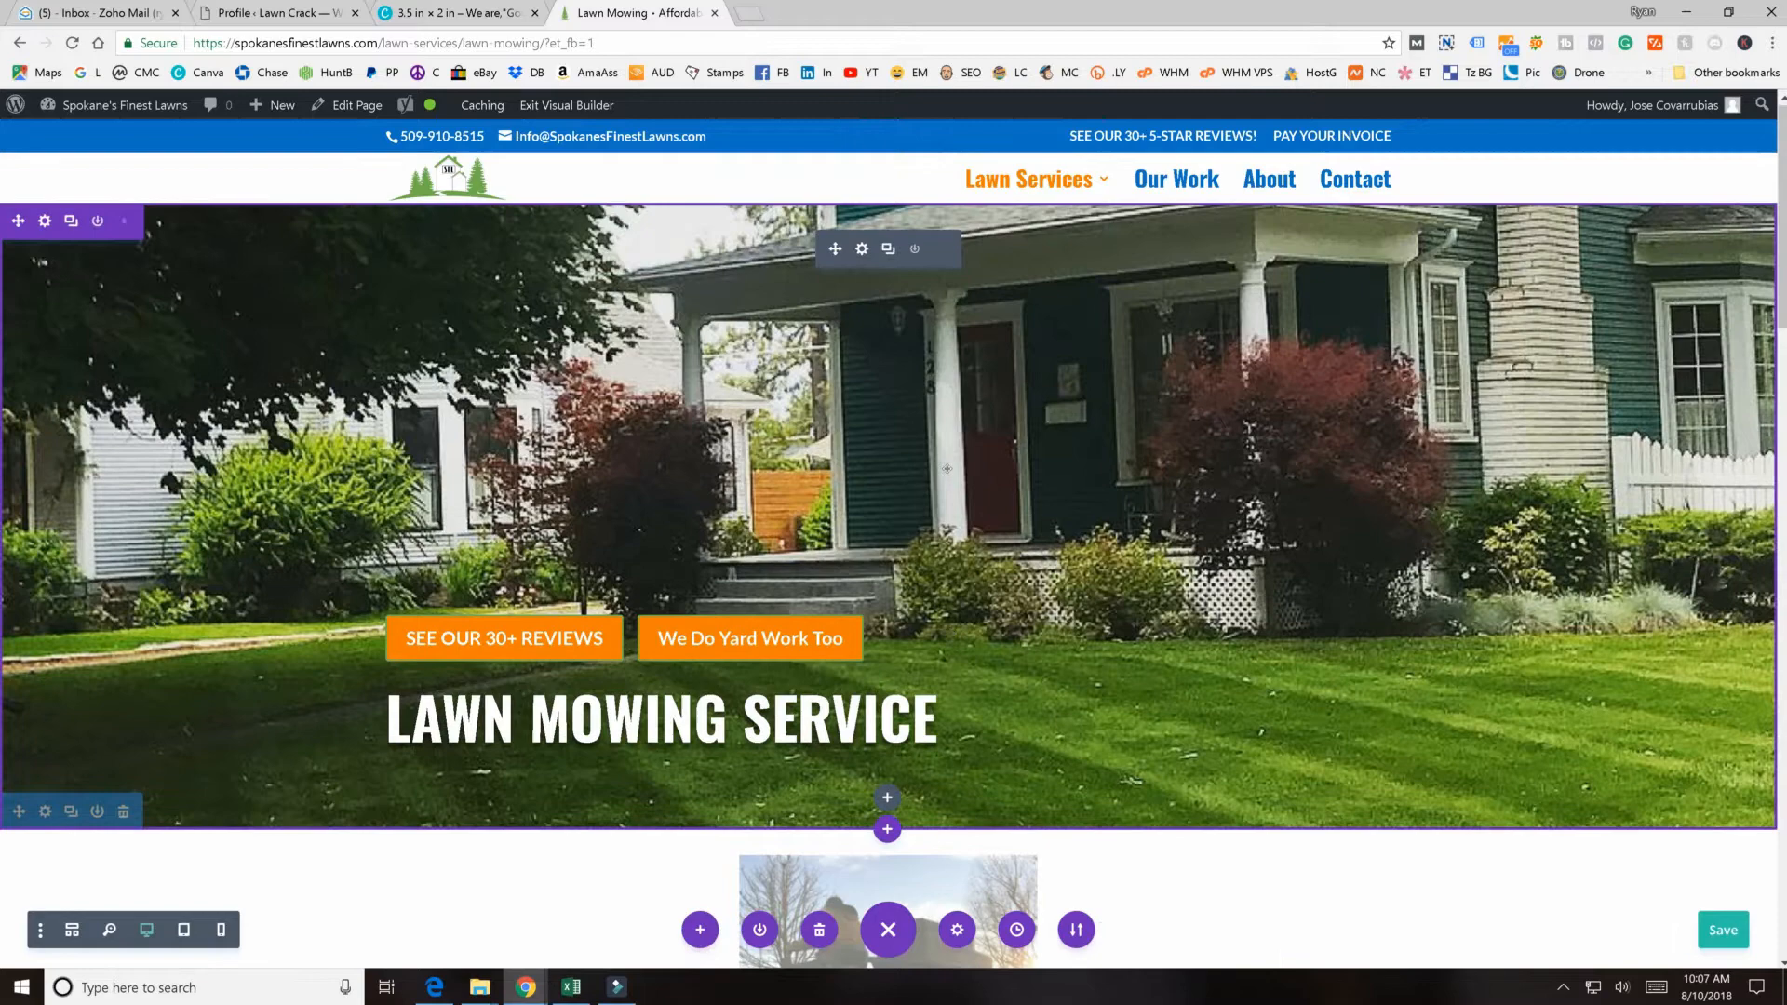
{"action": "scroll", "coordinate": [947, 468], "scroll_direction": "down", "scroll_amount": 8}
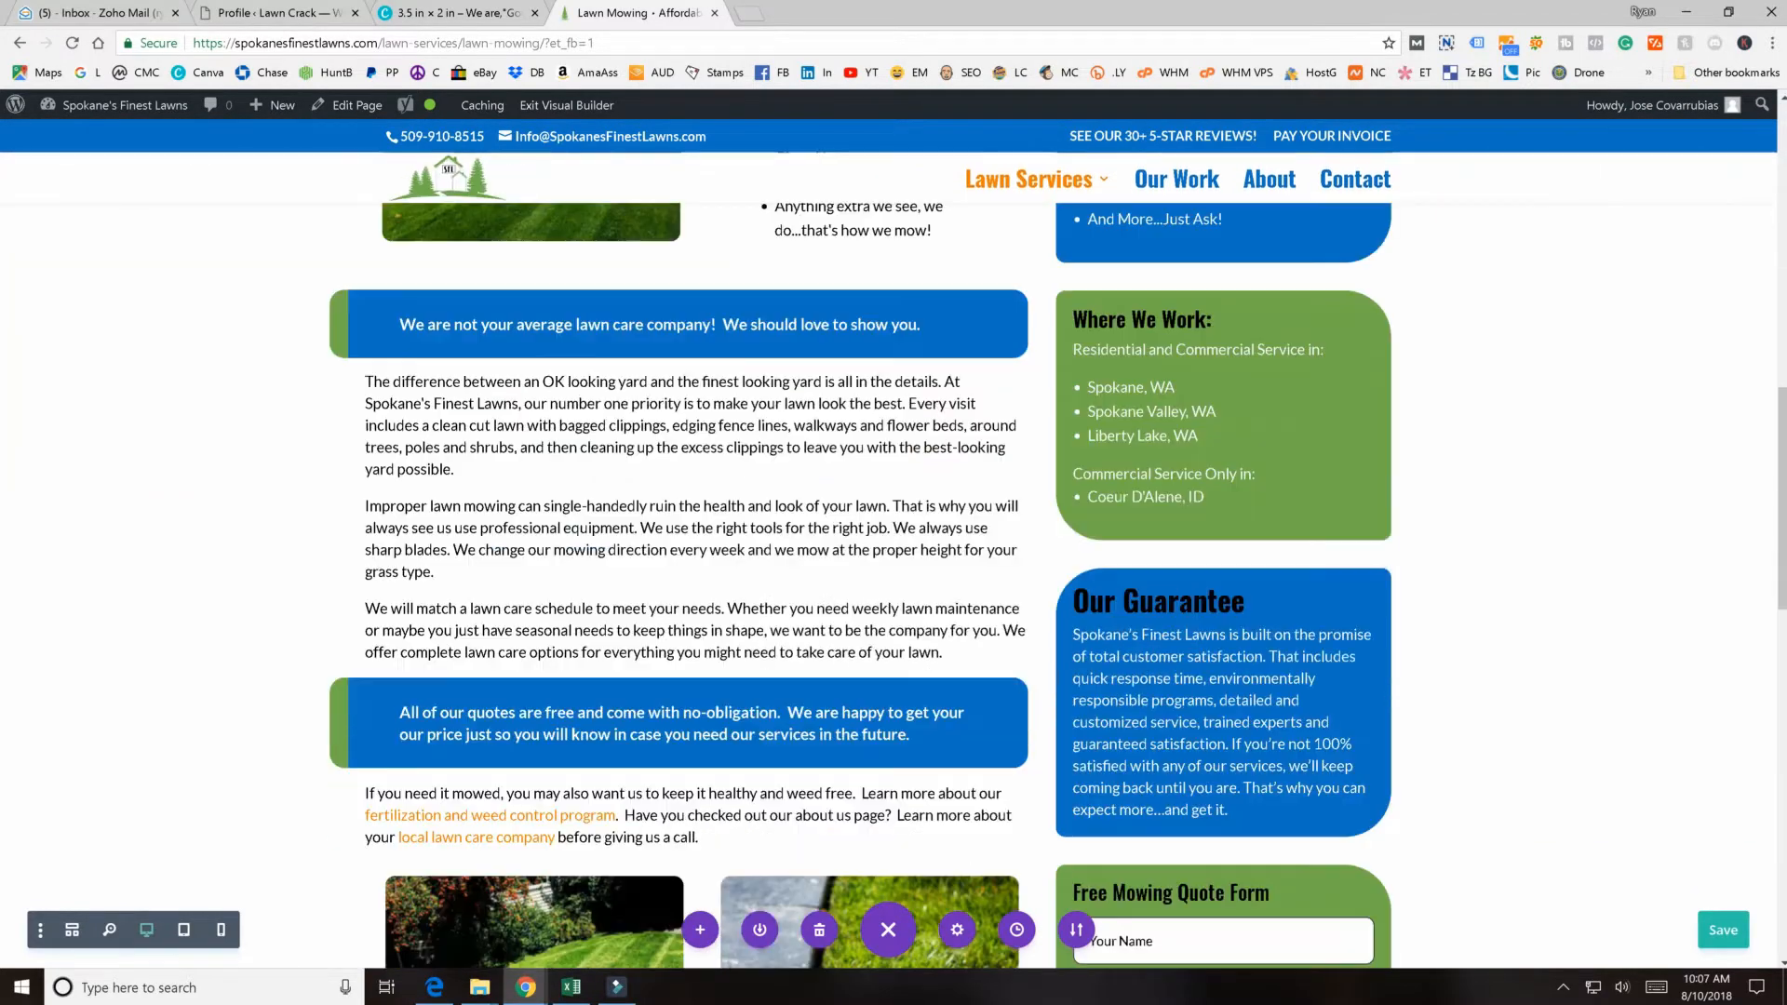
{"action": "scroll", "coordinate": [709, 630], "scroll_direction": "down", "scroll_amount": 3}
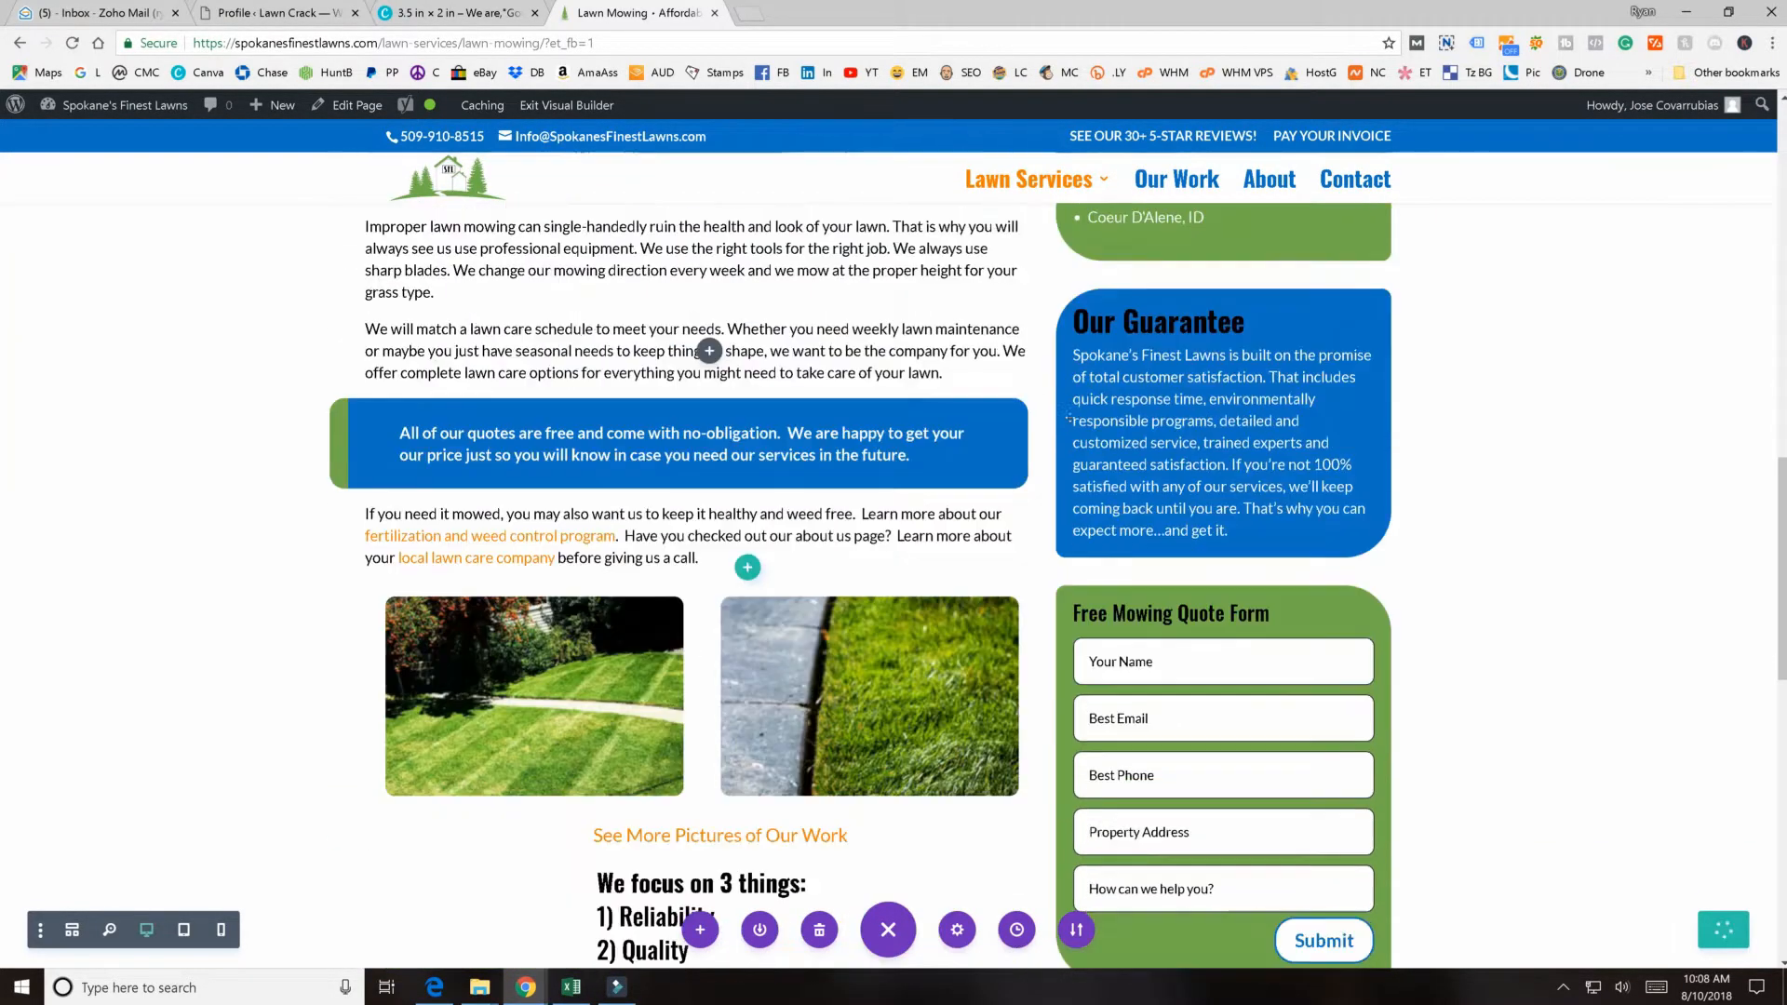
{"action": "scroll", "coordinate": [685, 450], "scroll_direction": "down", "scroll_amount": 3}
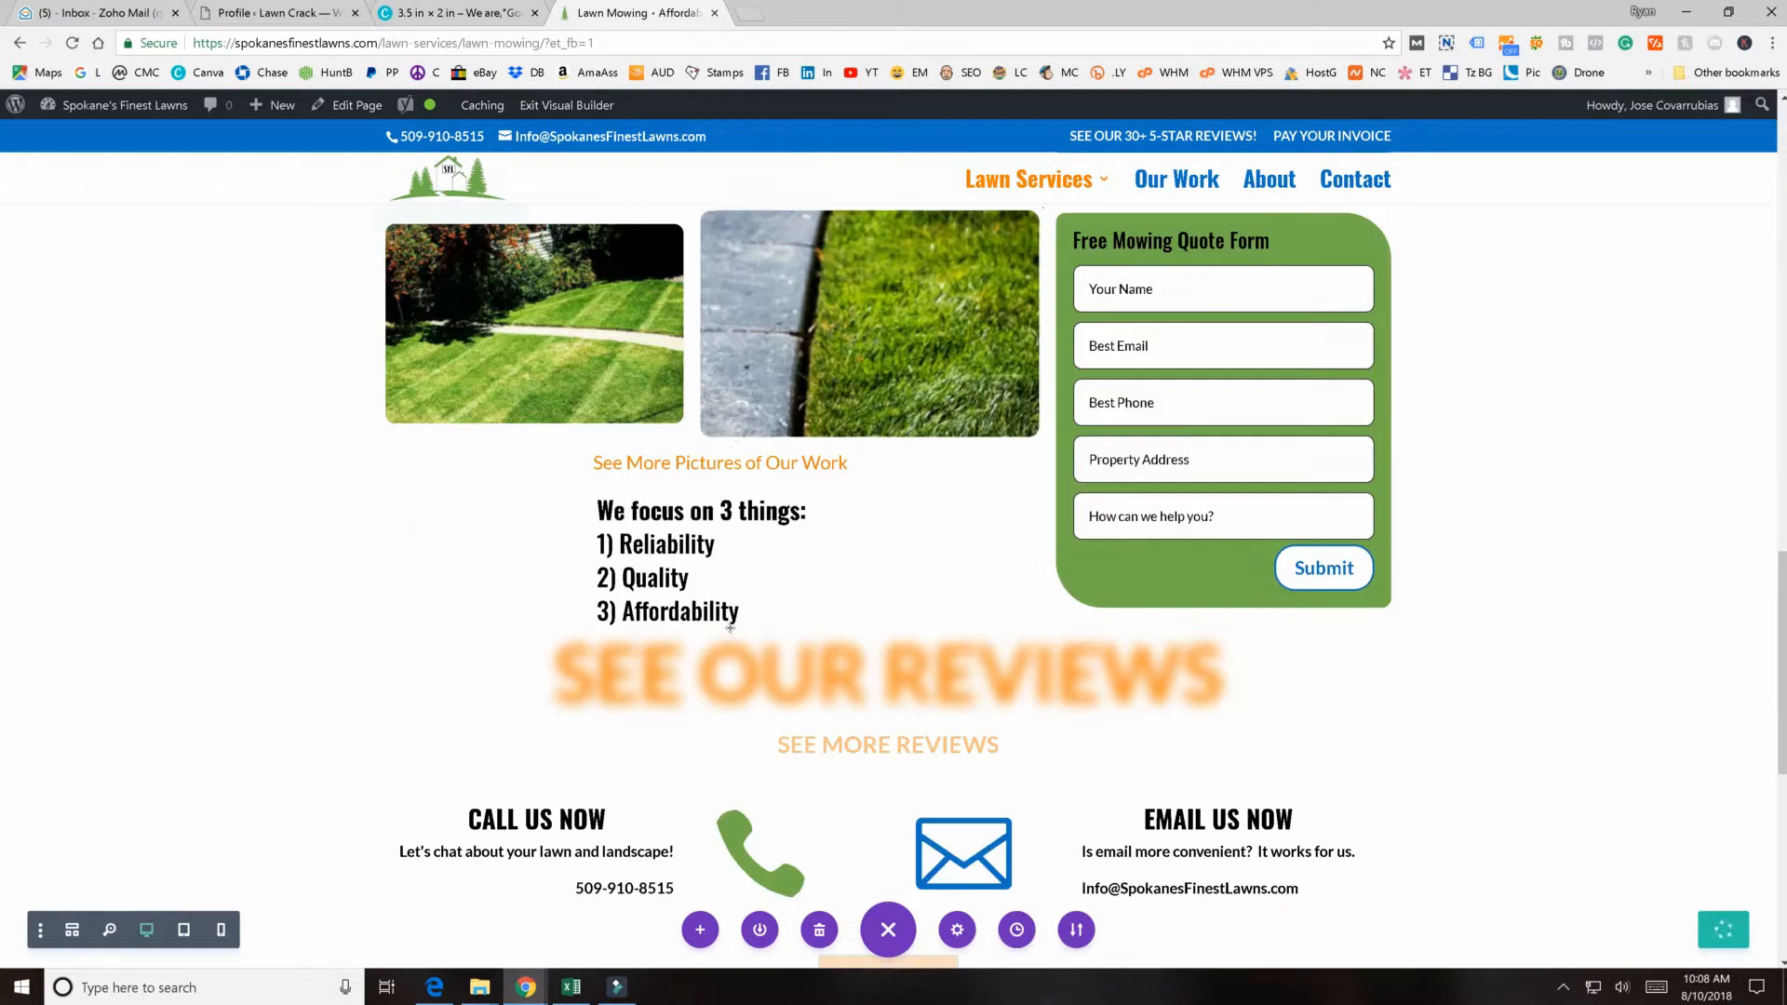
{"action": "scroll", "coordinate": [1036, 333], "scroll_direction": "up", "scroll_amount": 10}
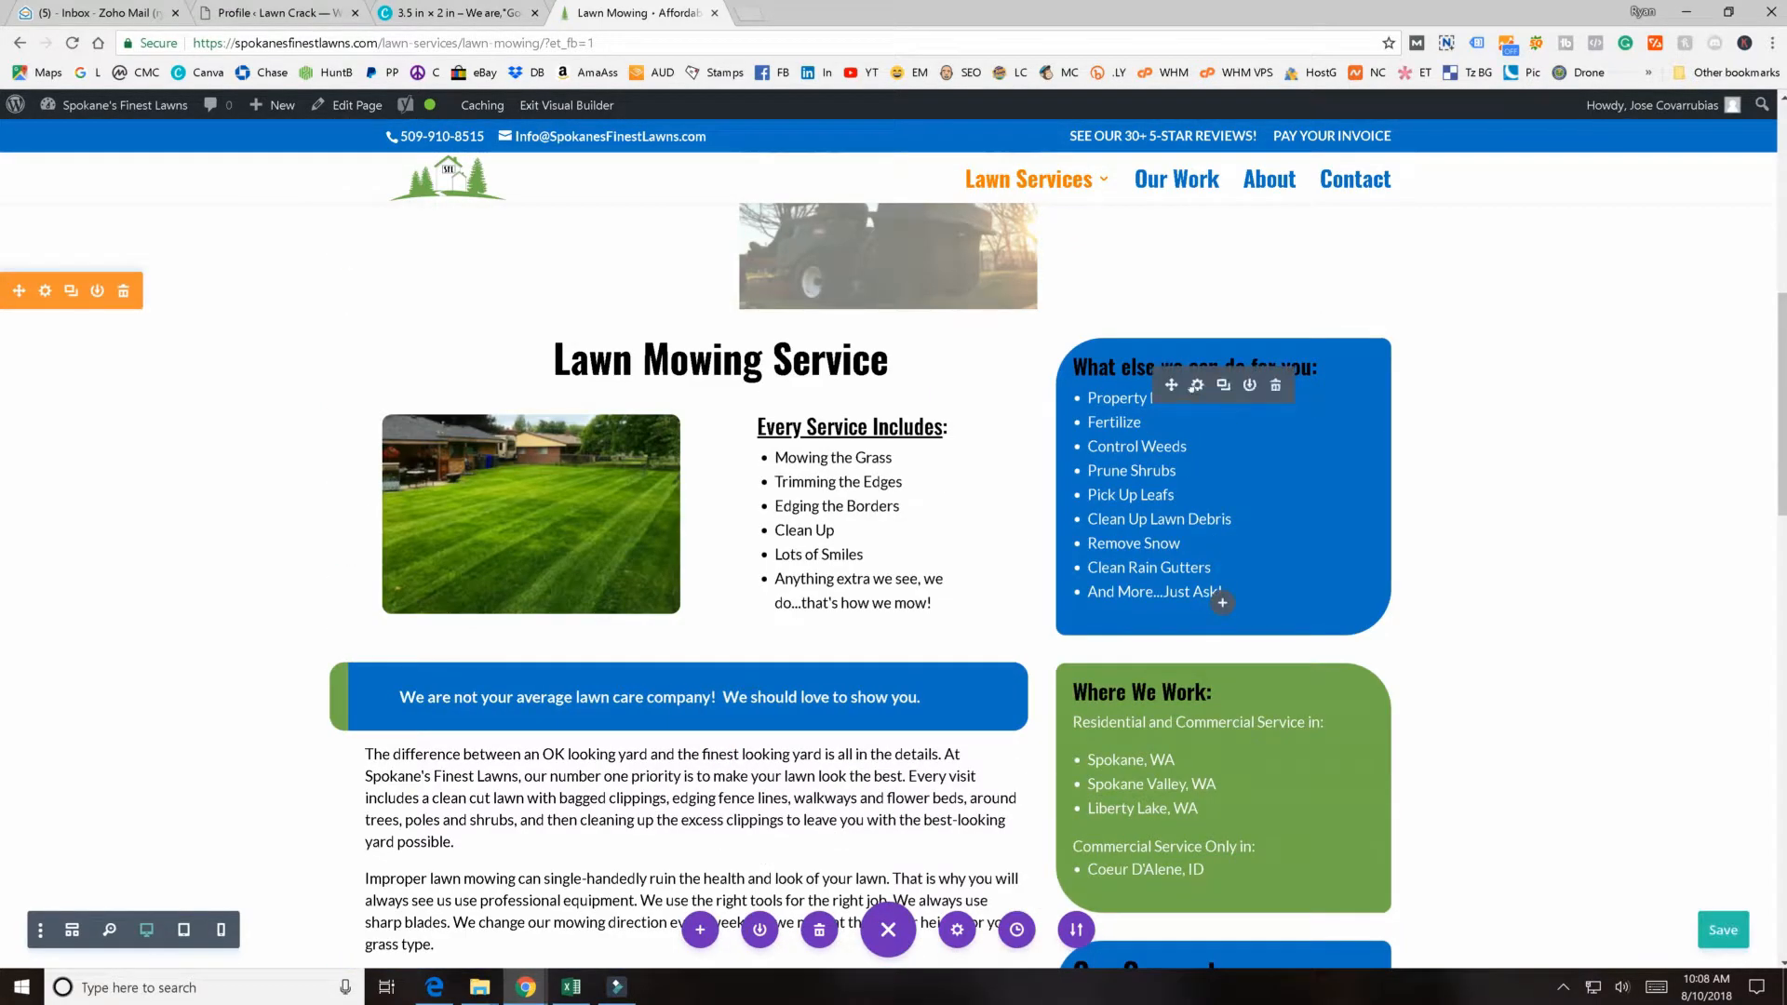
{"action": "left_click", "coordinate": [1197, 385]}
{"action": "left_click", "coordinate": [1134, 264]}
{"action": "left_click_drag", "start_coordinate": [1097, 207], "coordinate": [569, 184]}
{"action": "scroll", "coordinate": [513, 374], "scroll_direction": "down", "scroll_amount": 2}
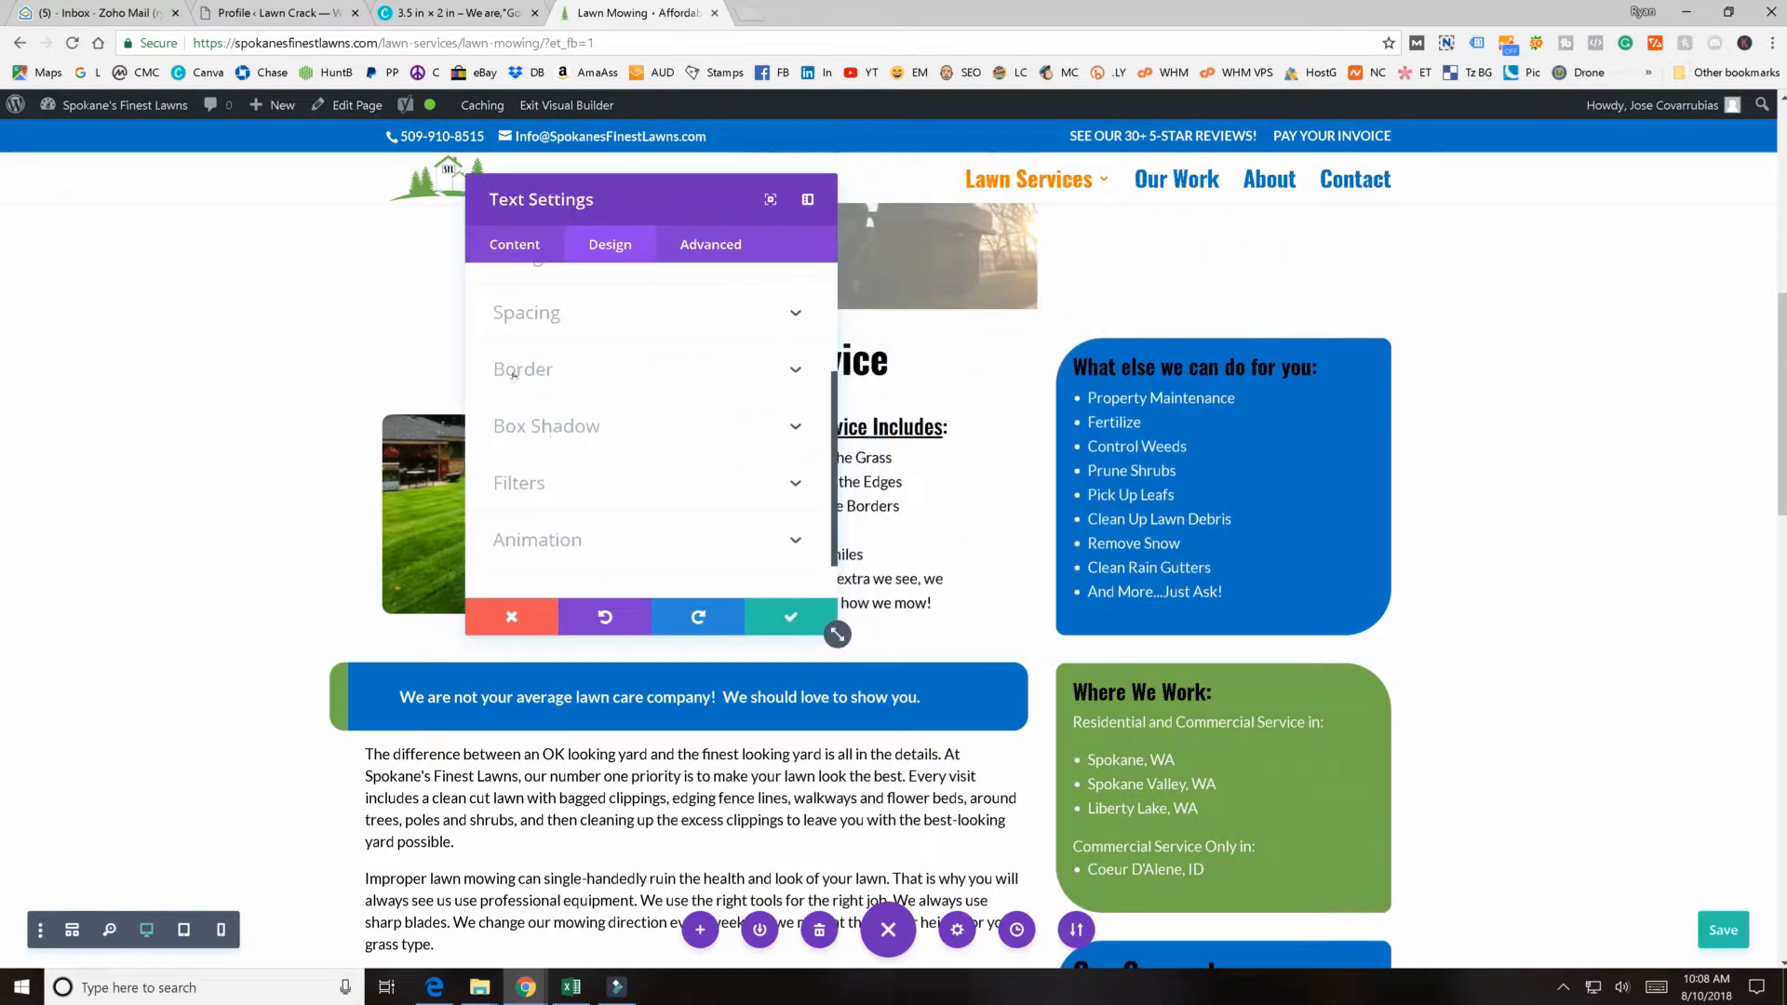
{"action": "left_click", "coordinate": [537, 370]}
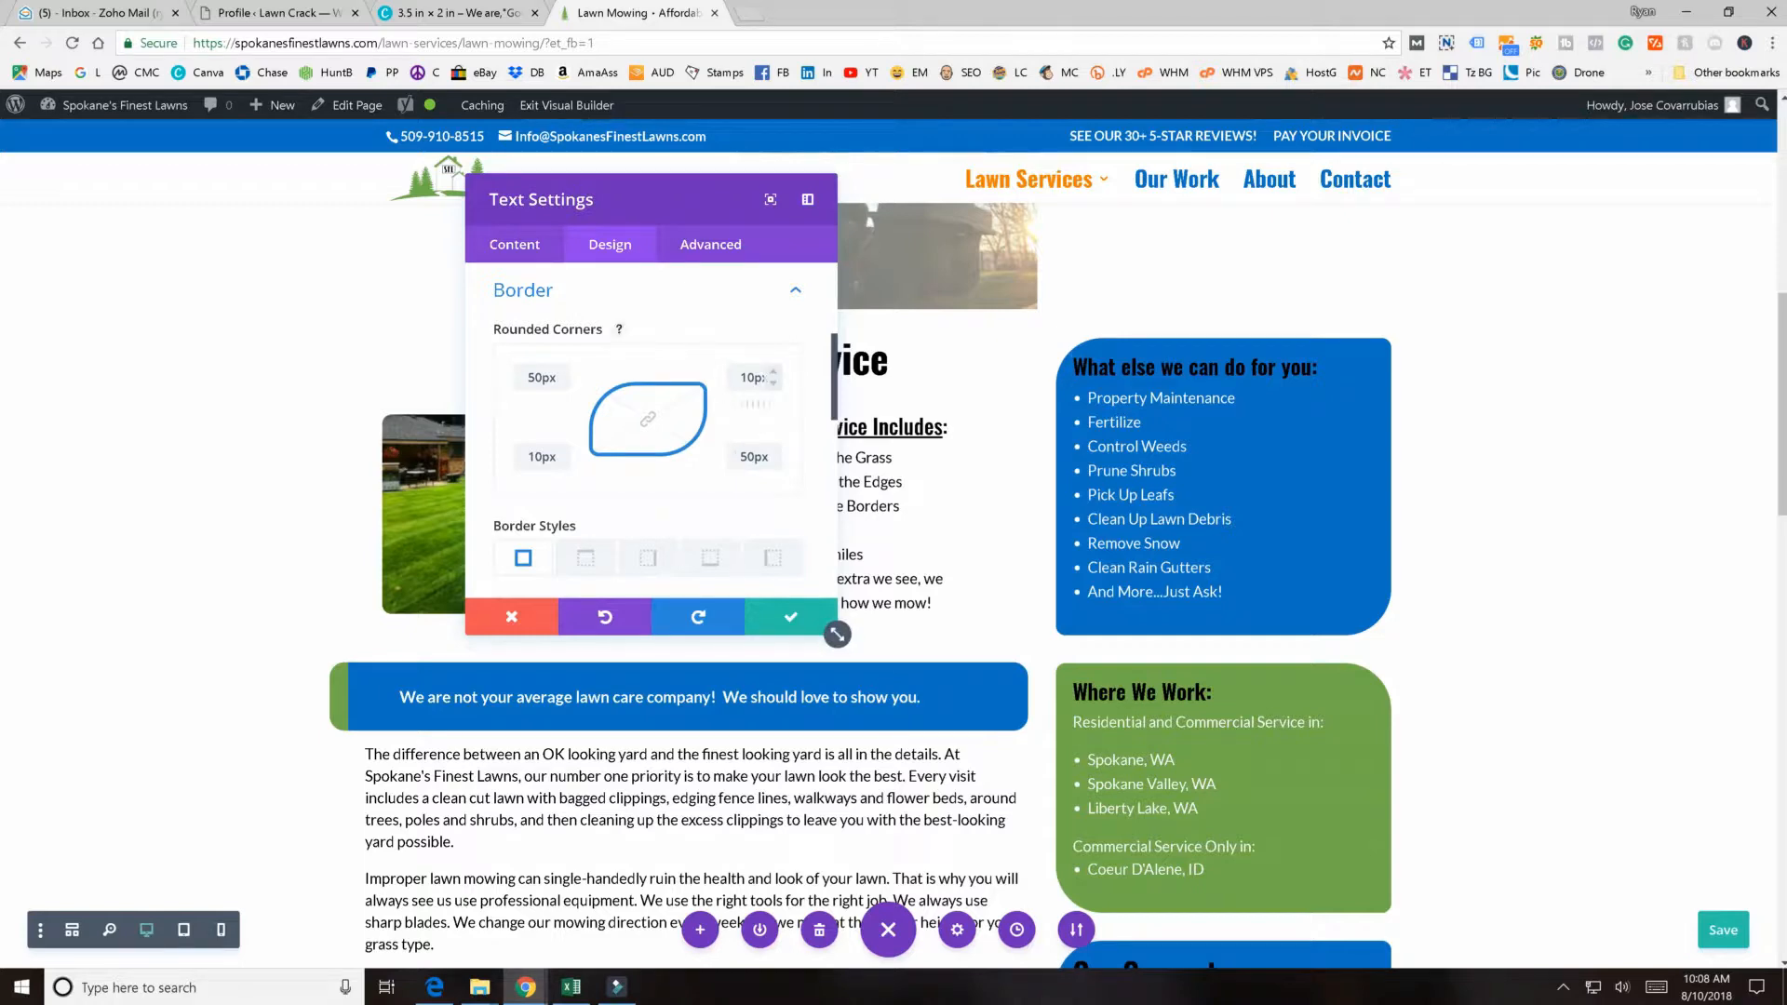
{"action": "scroll", "coordinate": [842, 652], "scroll_direction": "down", "scroll_amount": 8}
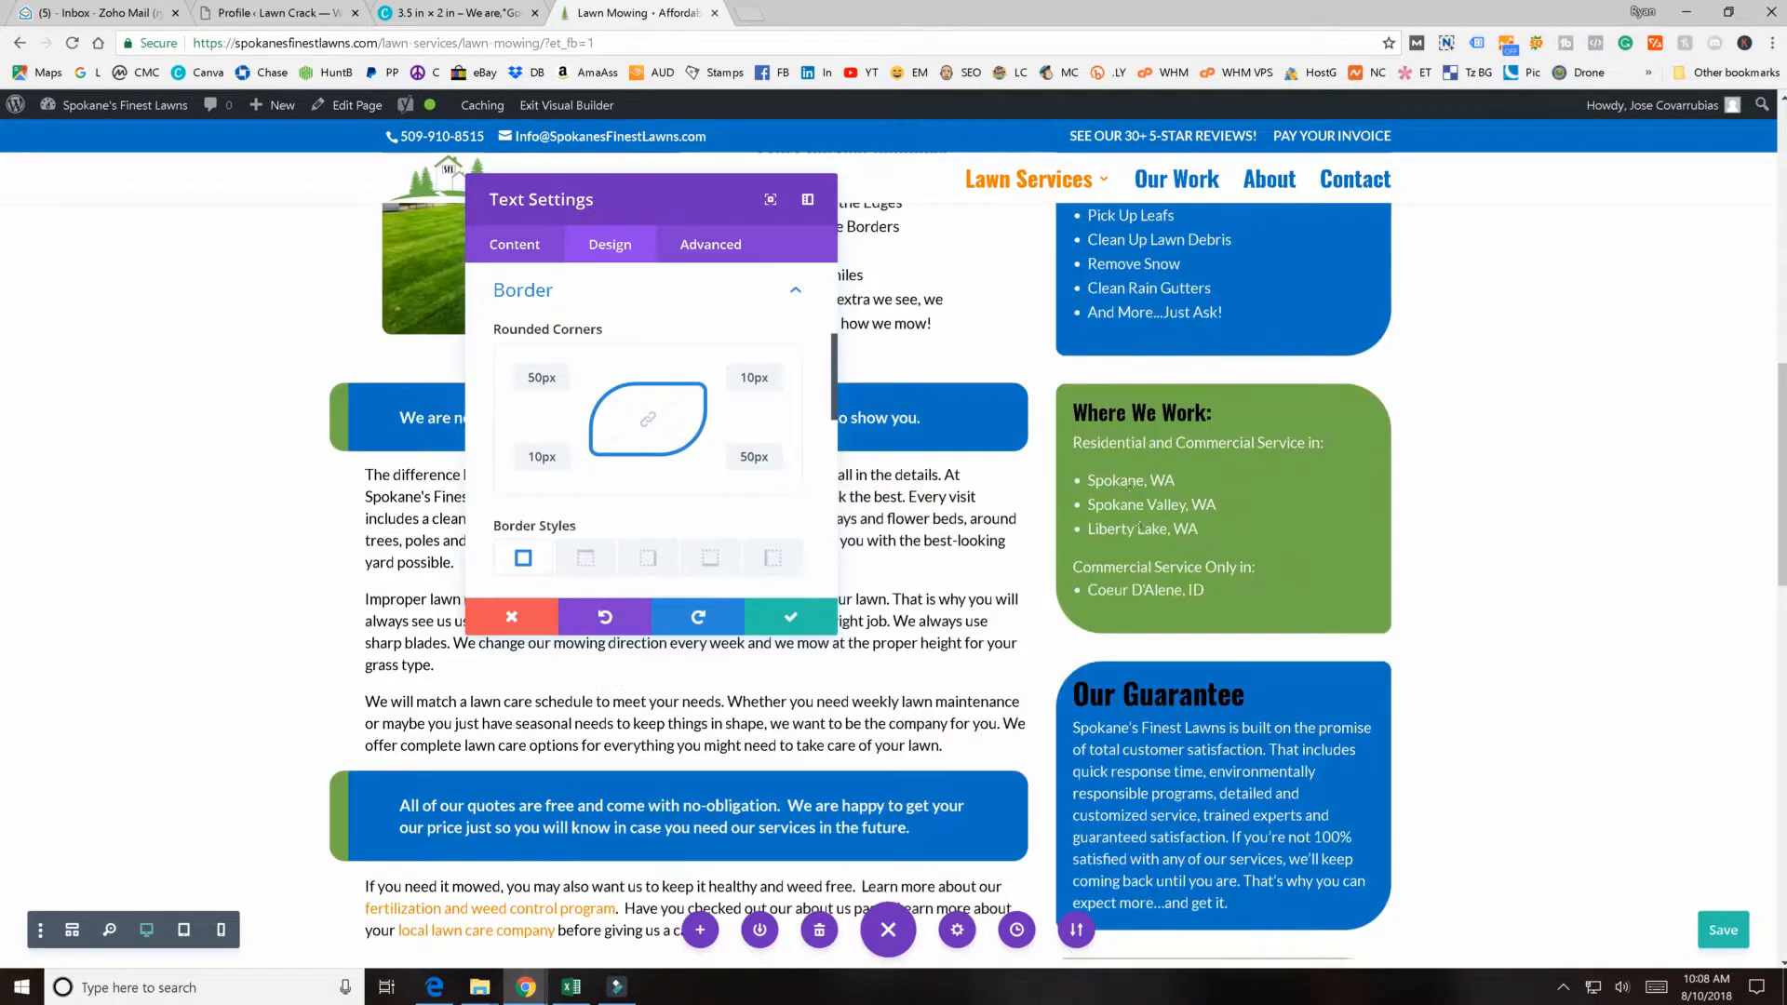
{"action": "left_click", "coordinate": [761, 631]}
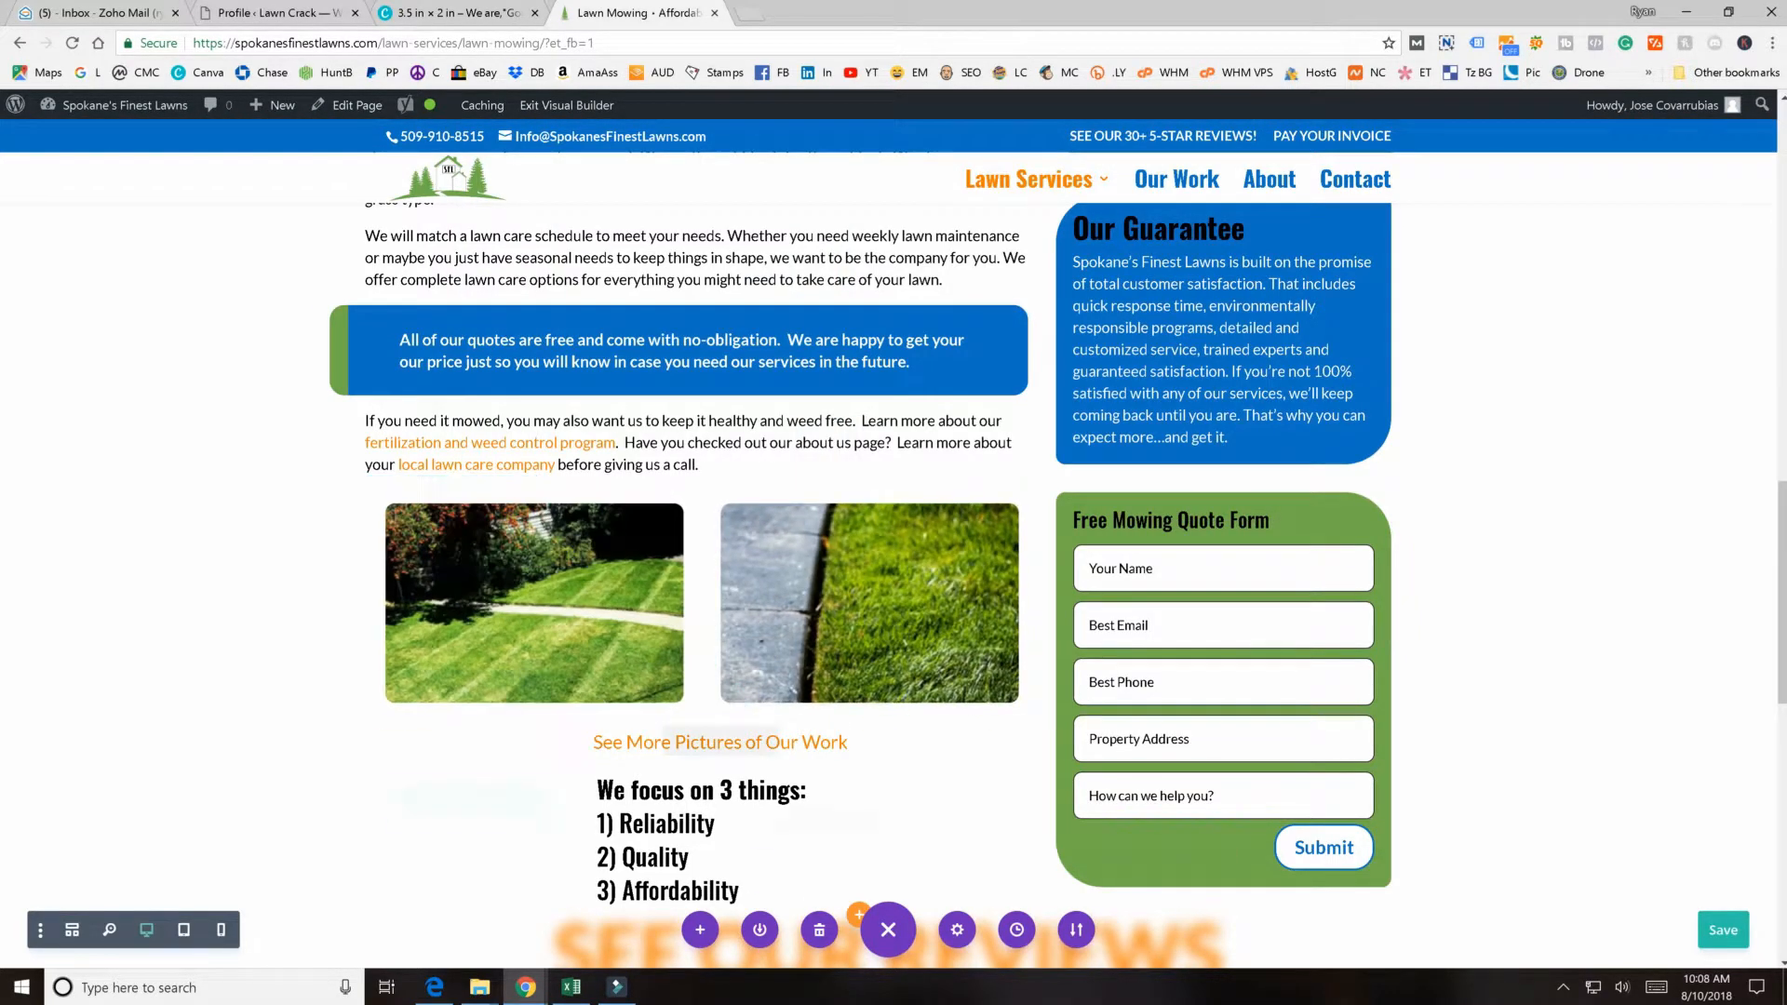
{"action": "scroll", "coordinate": [684, 754], "scroll_direction": "down", "scroll_amount": 7}
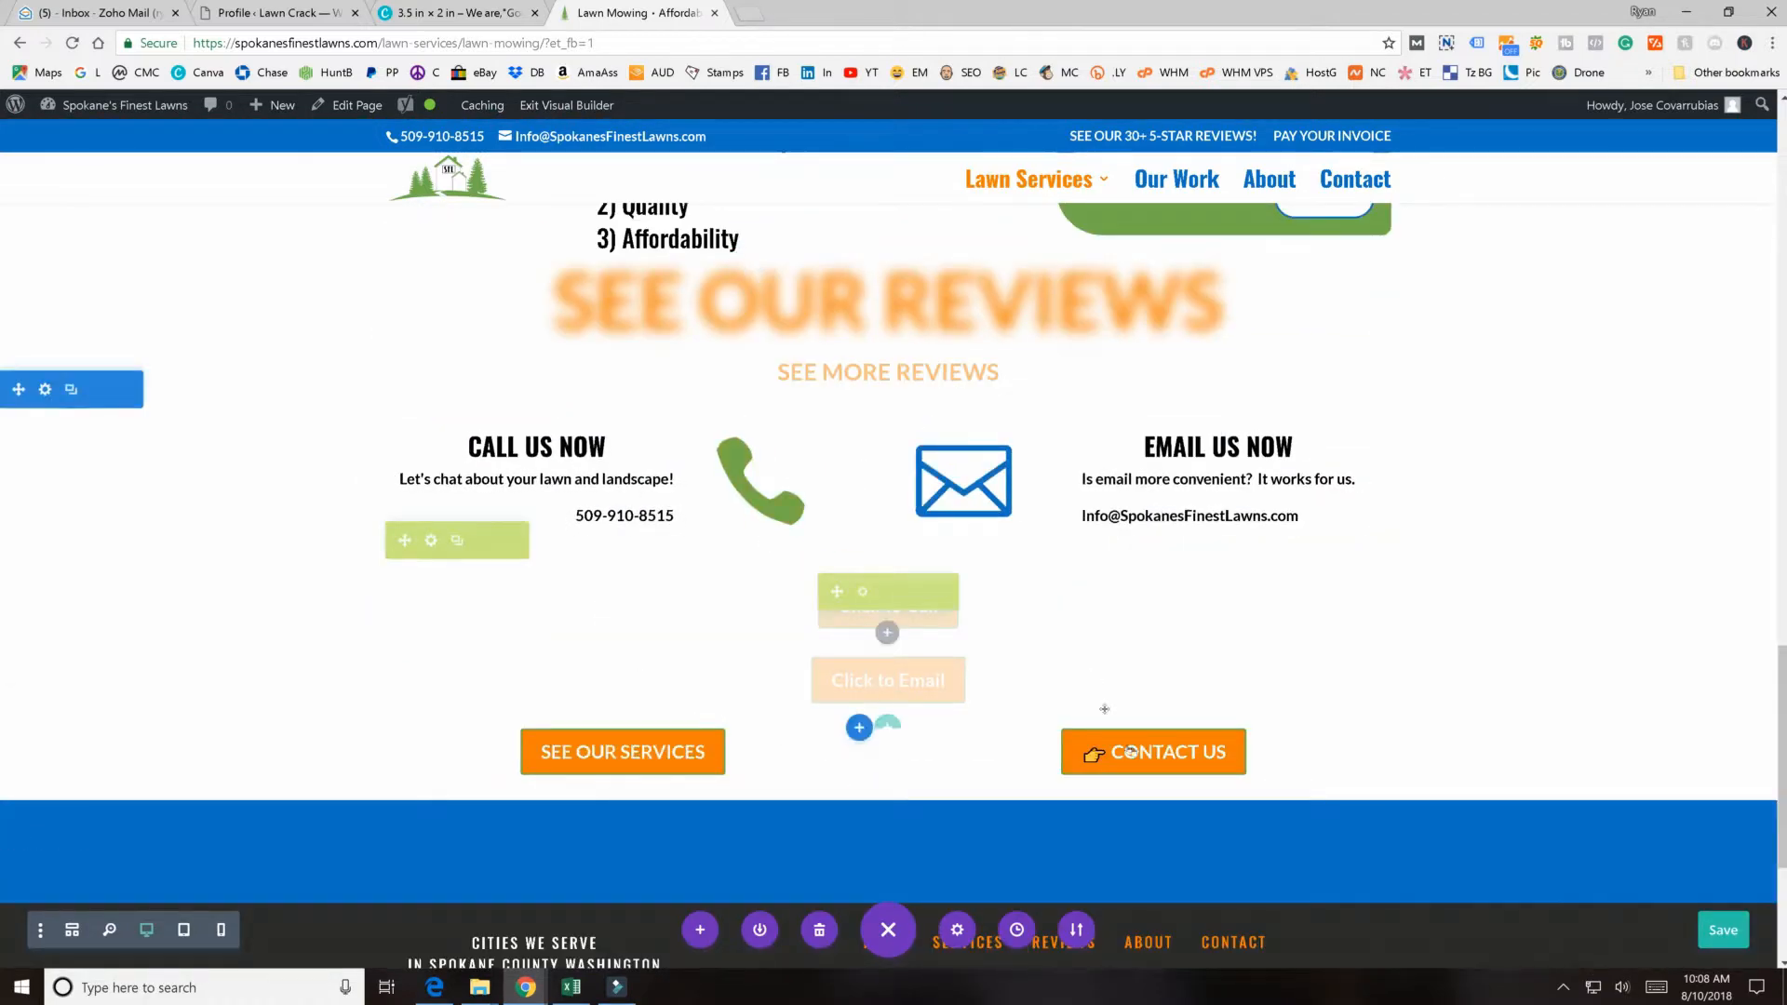
- Open the settings of the row holding the mower image and view its spacing design options
{"action": "scroll", "coordinate": [847, 736], "scroll_direction": "up", "scroll_amount": 7}
{"action": "scroll", "coordinate": [847, 735], "scroll_direction": "up", "scroll_amount": 10}
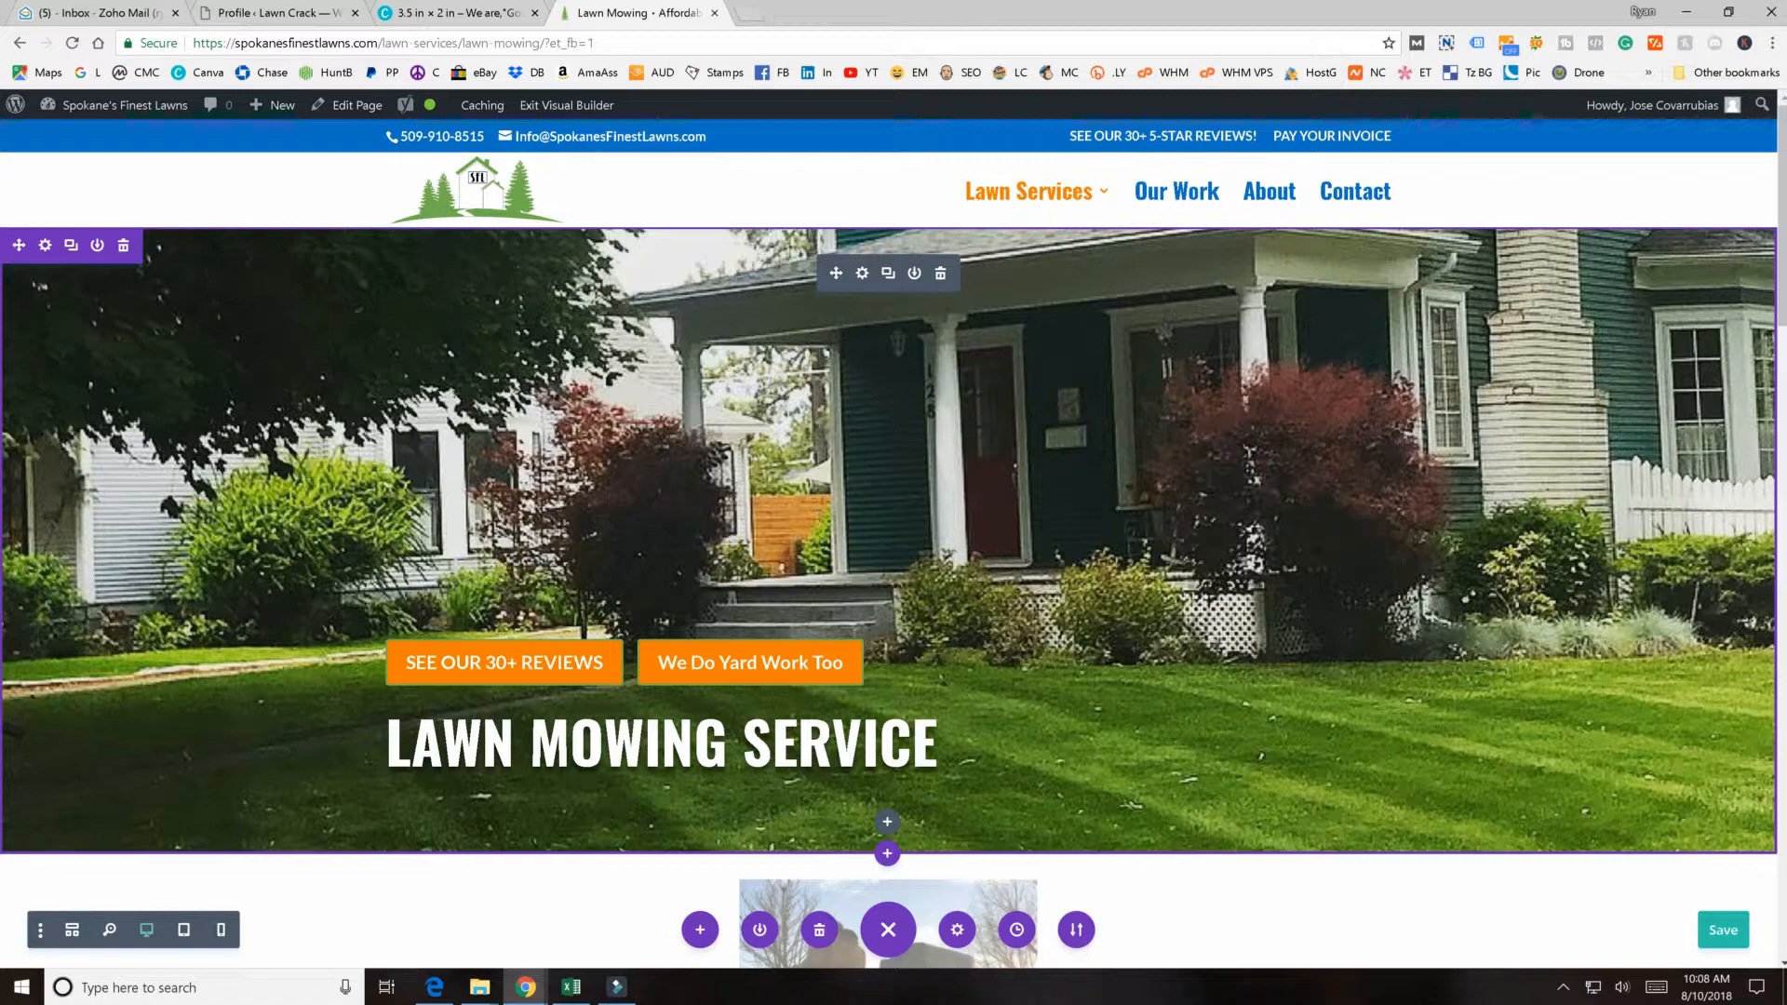
{"action": "scroll", "coordinate": [823, 668], "scroll_direction": "down", "scroll_amount": 5}
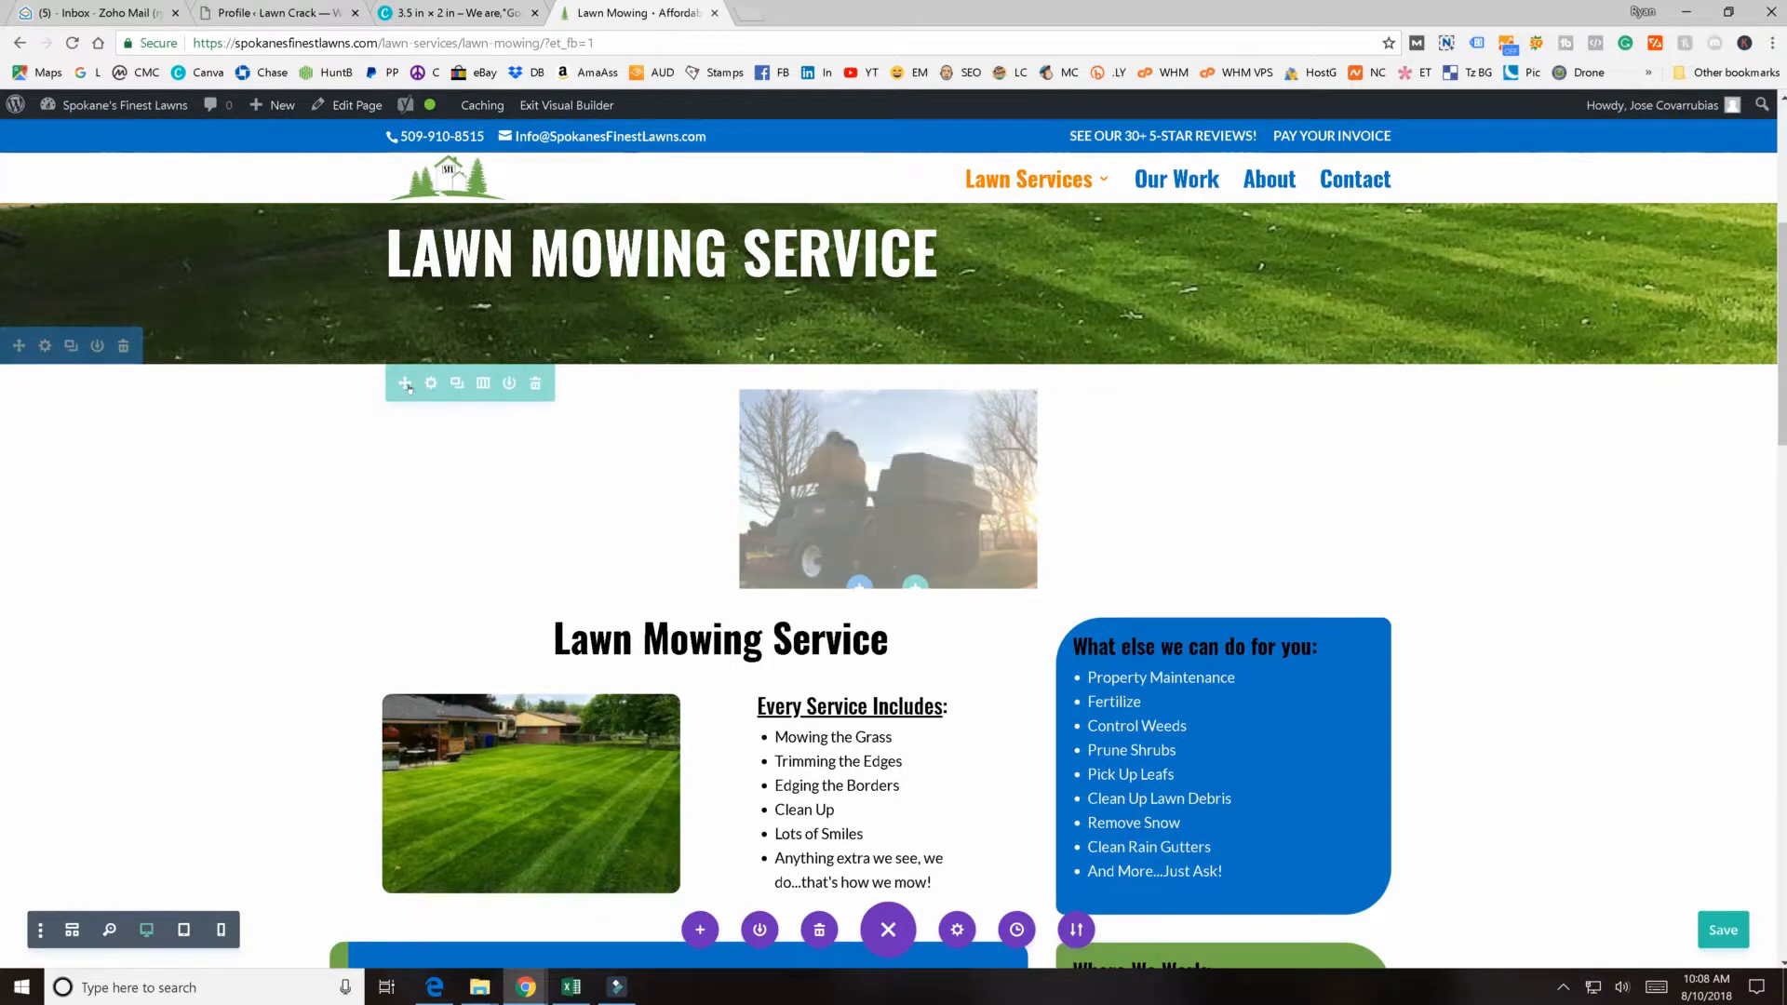
{"action": "left_click", "coordinate": [429, 383]}
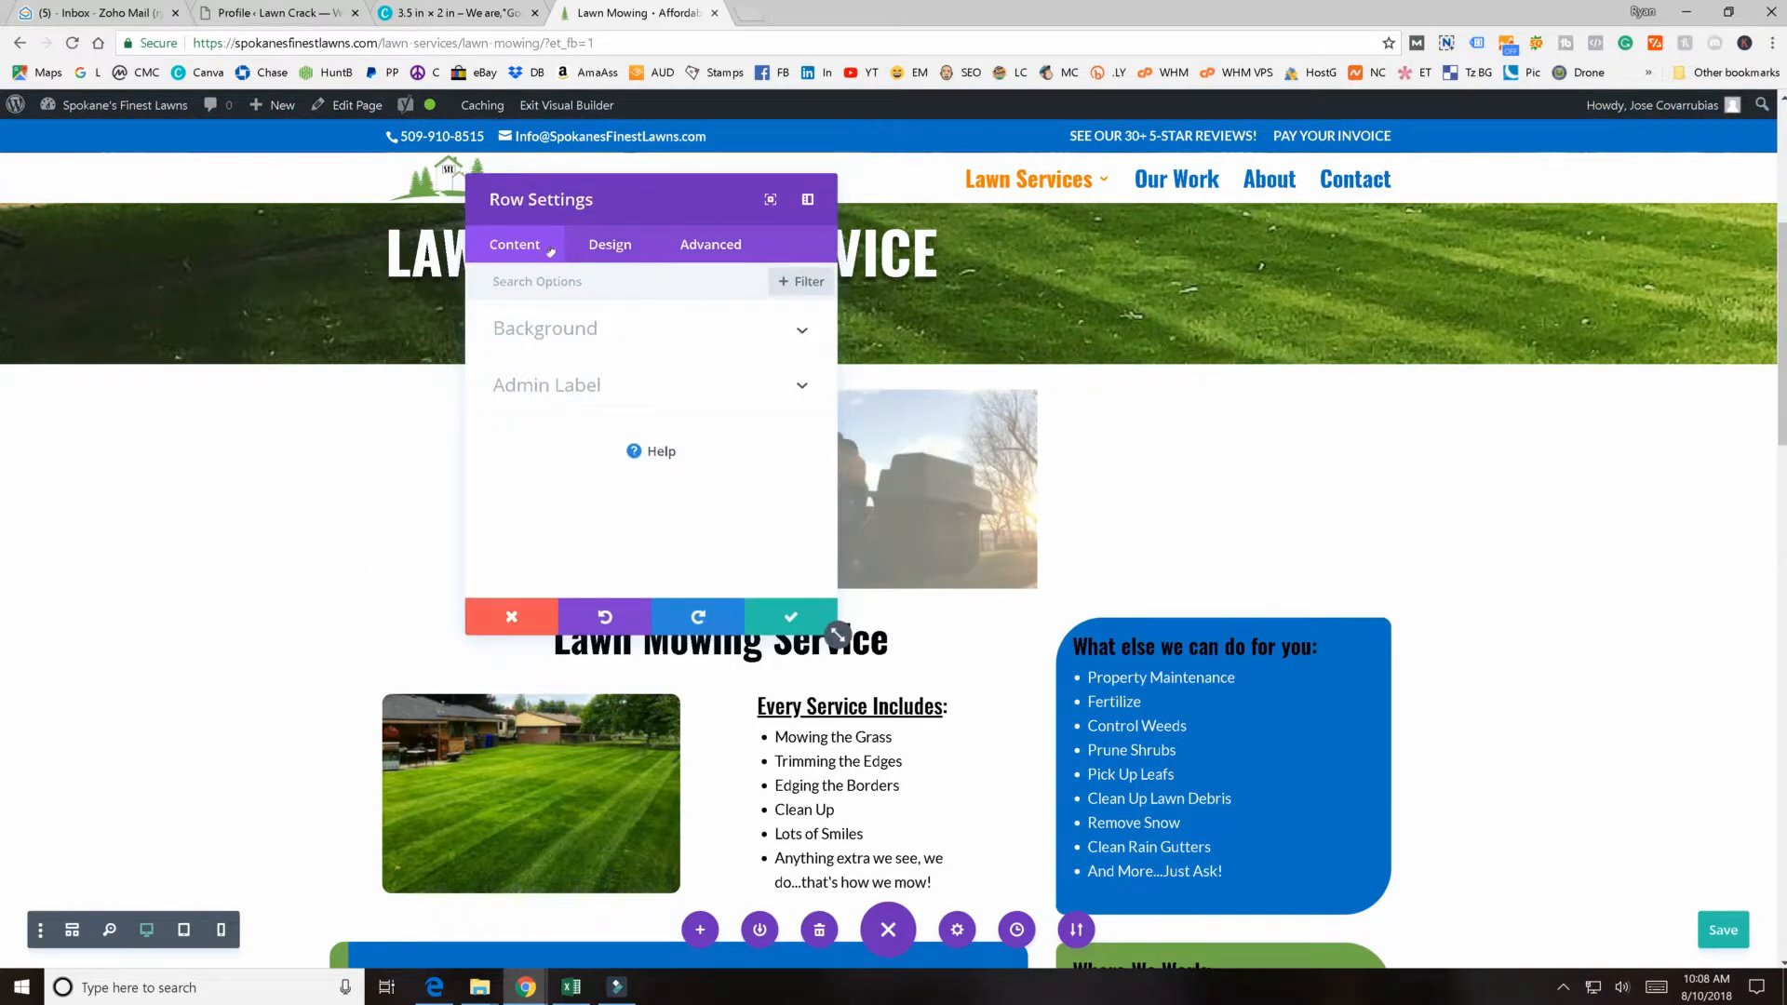
{"action": "left_click", "coordinate": [612, 238]}
{"action": "left_click", "coordinate": [526, 442]}
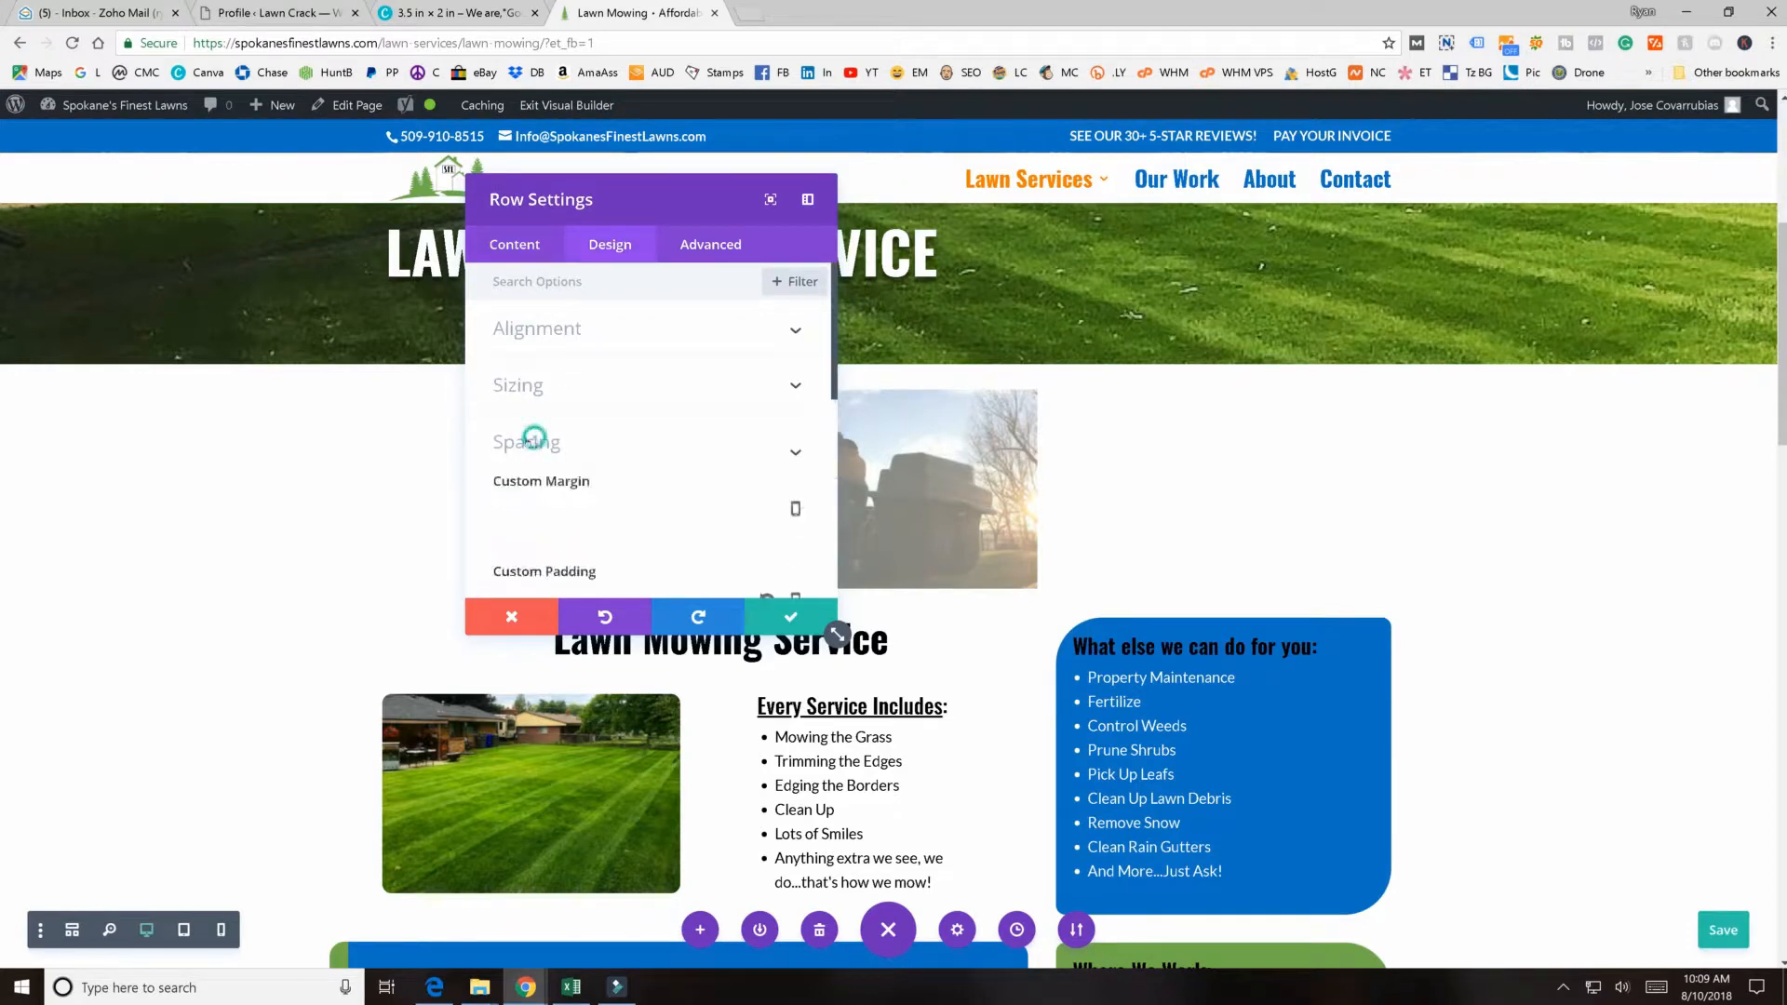
{"action": "scroll", "coordinate": [510, 391], "scroll_direction": "up", "scroll_amount": 3}
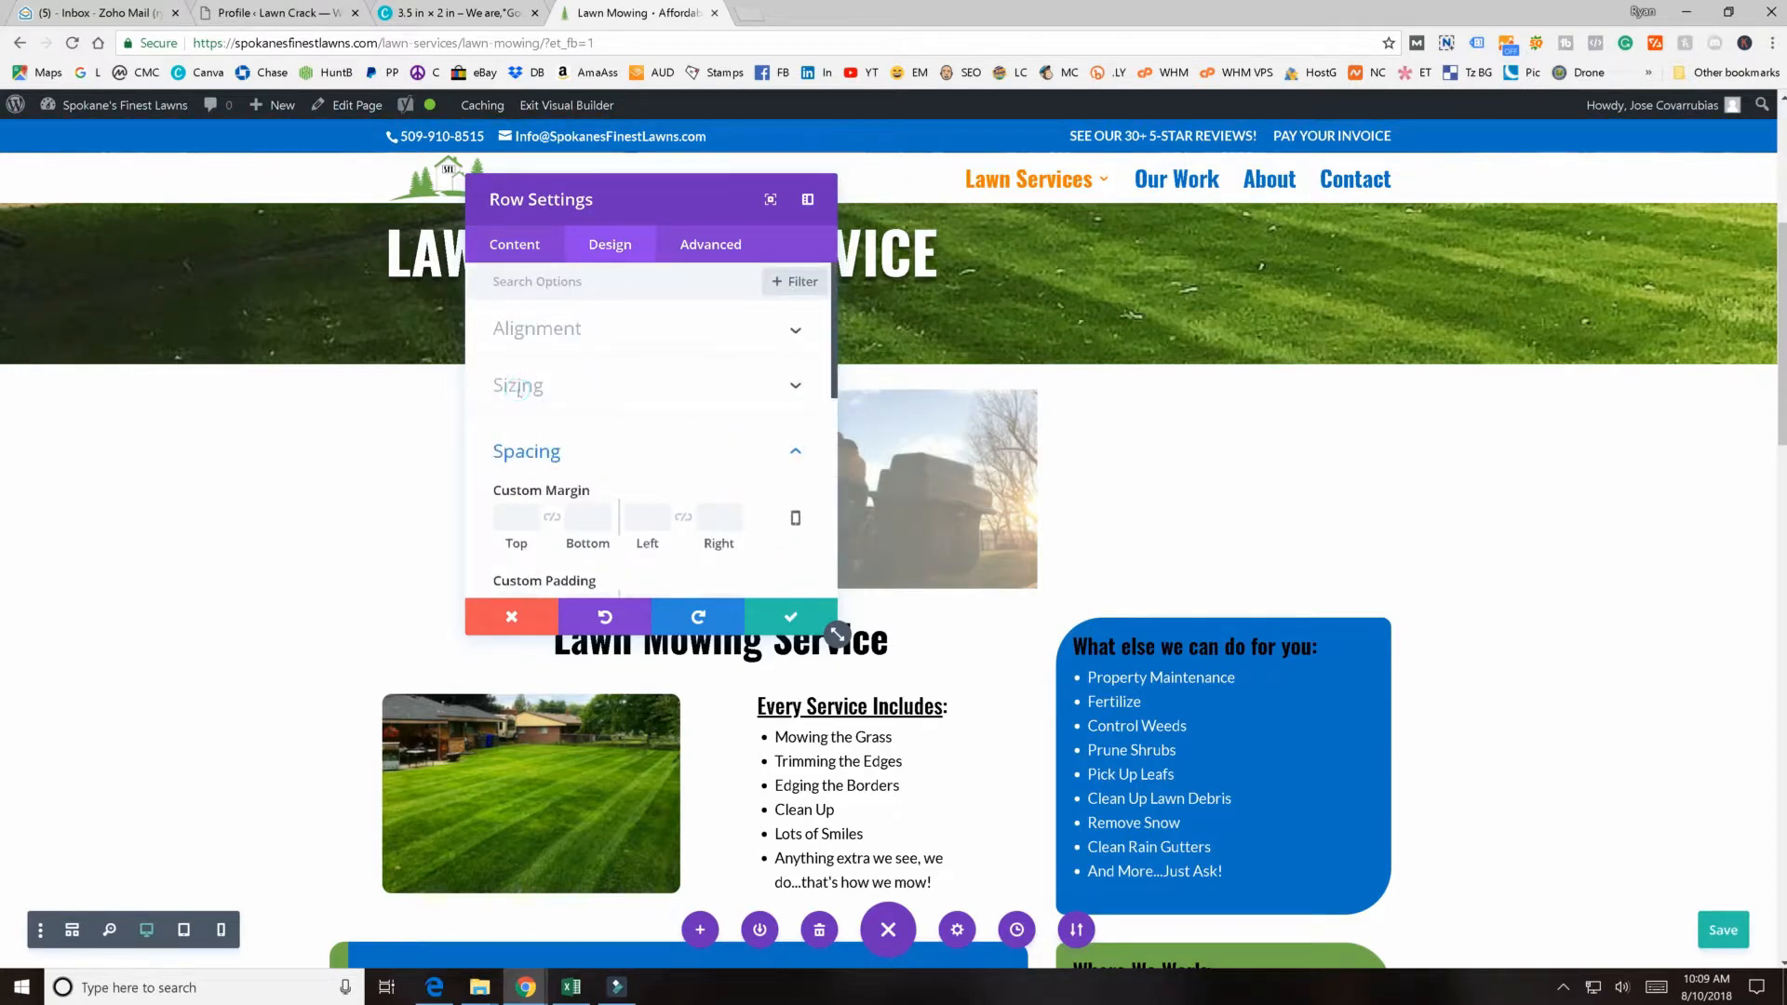
- Examine the row's sizing options, including full width, custom width, gutter width and equalized column heights, and close the row settings
{"action": "left_click", "coordinate": [512, 388]}
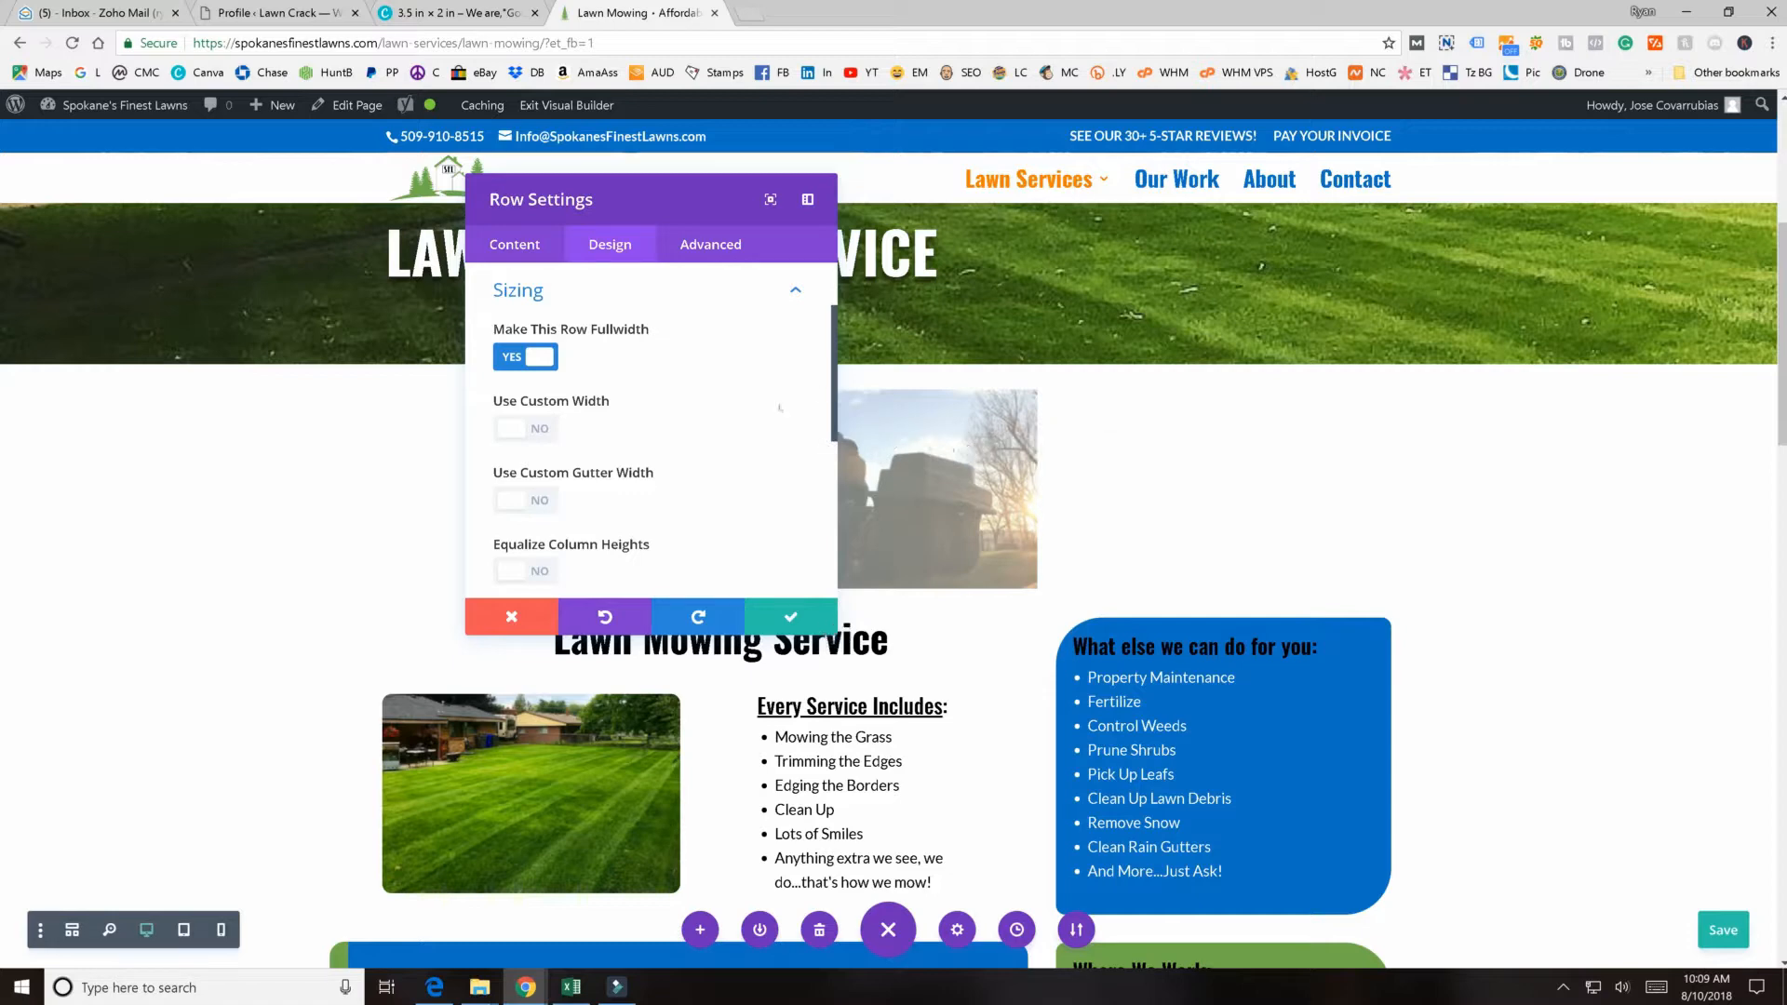
{"action": "scroll", "coordinate": [808, 393], "scroll_direction": "down", "scroll_amount": 1}
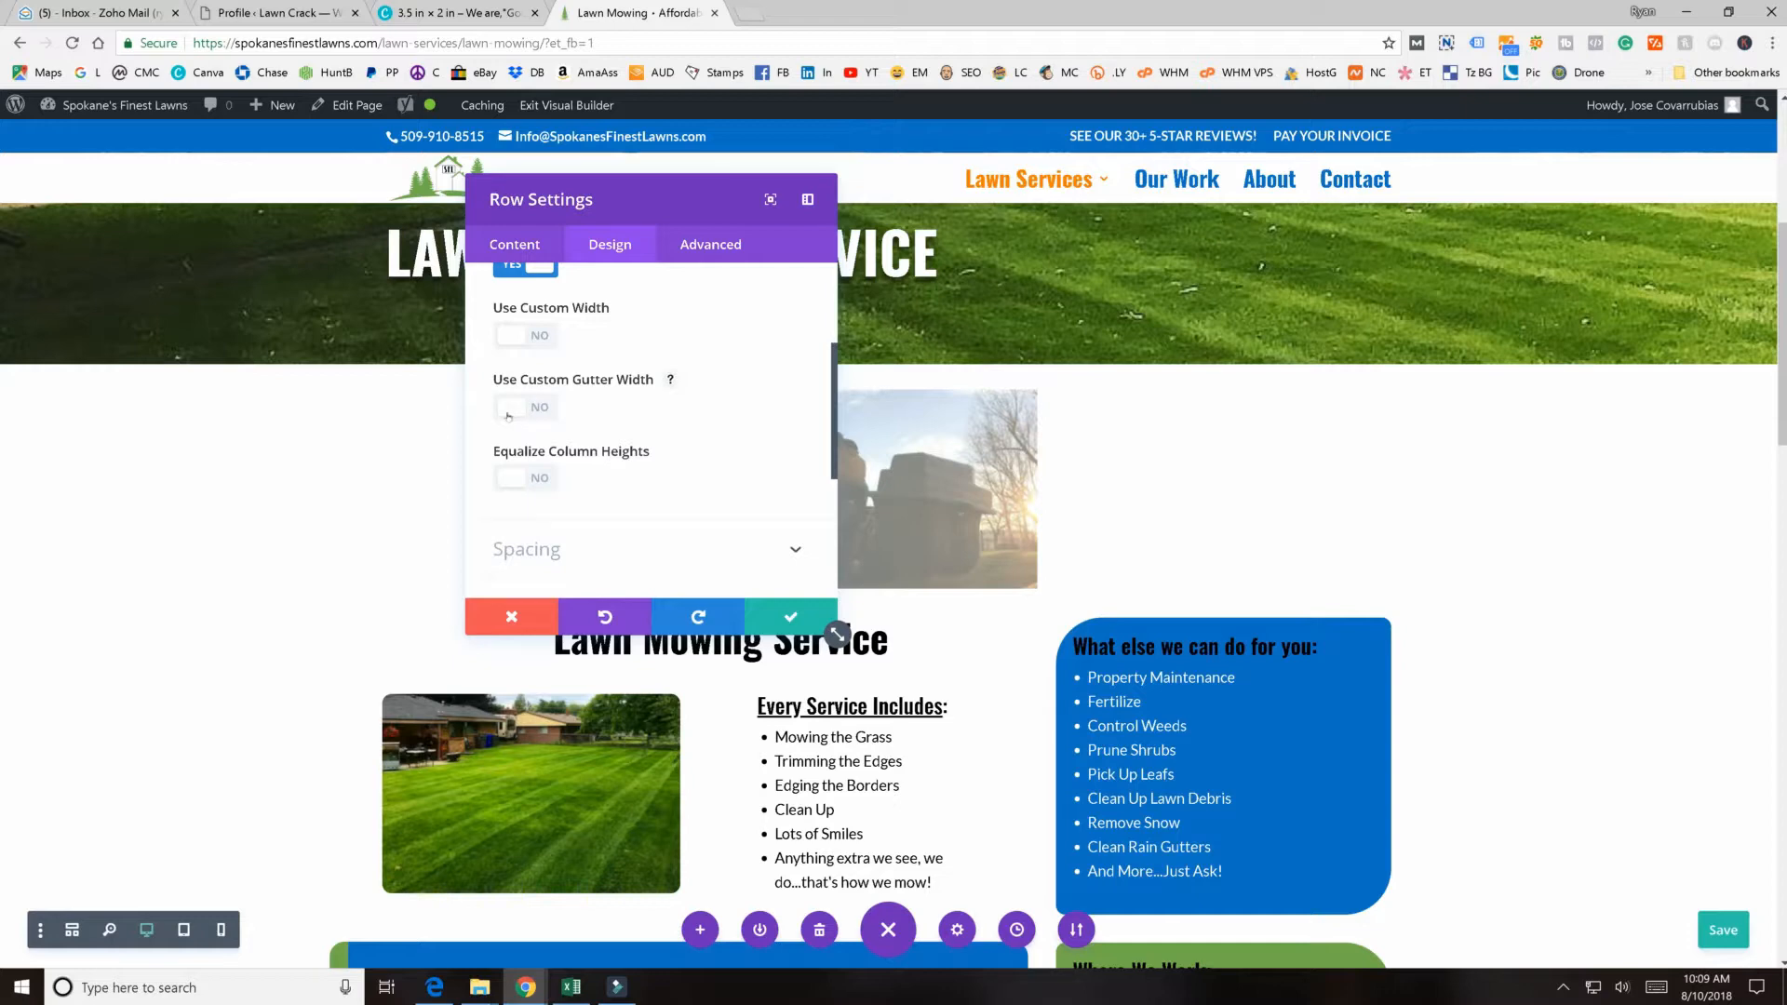
{"action": "scroll", "coordinate": [636, 360], "scroll_direction": "up", "scroll_amount": 1}
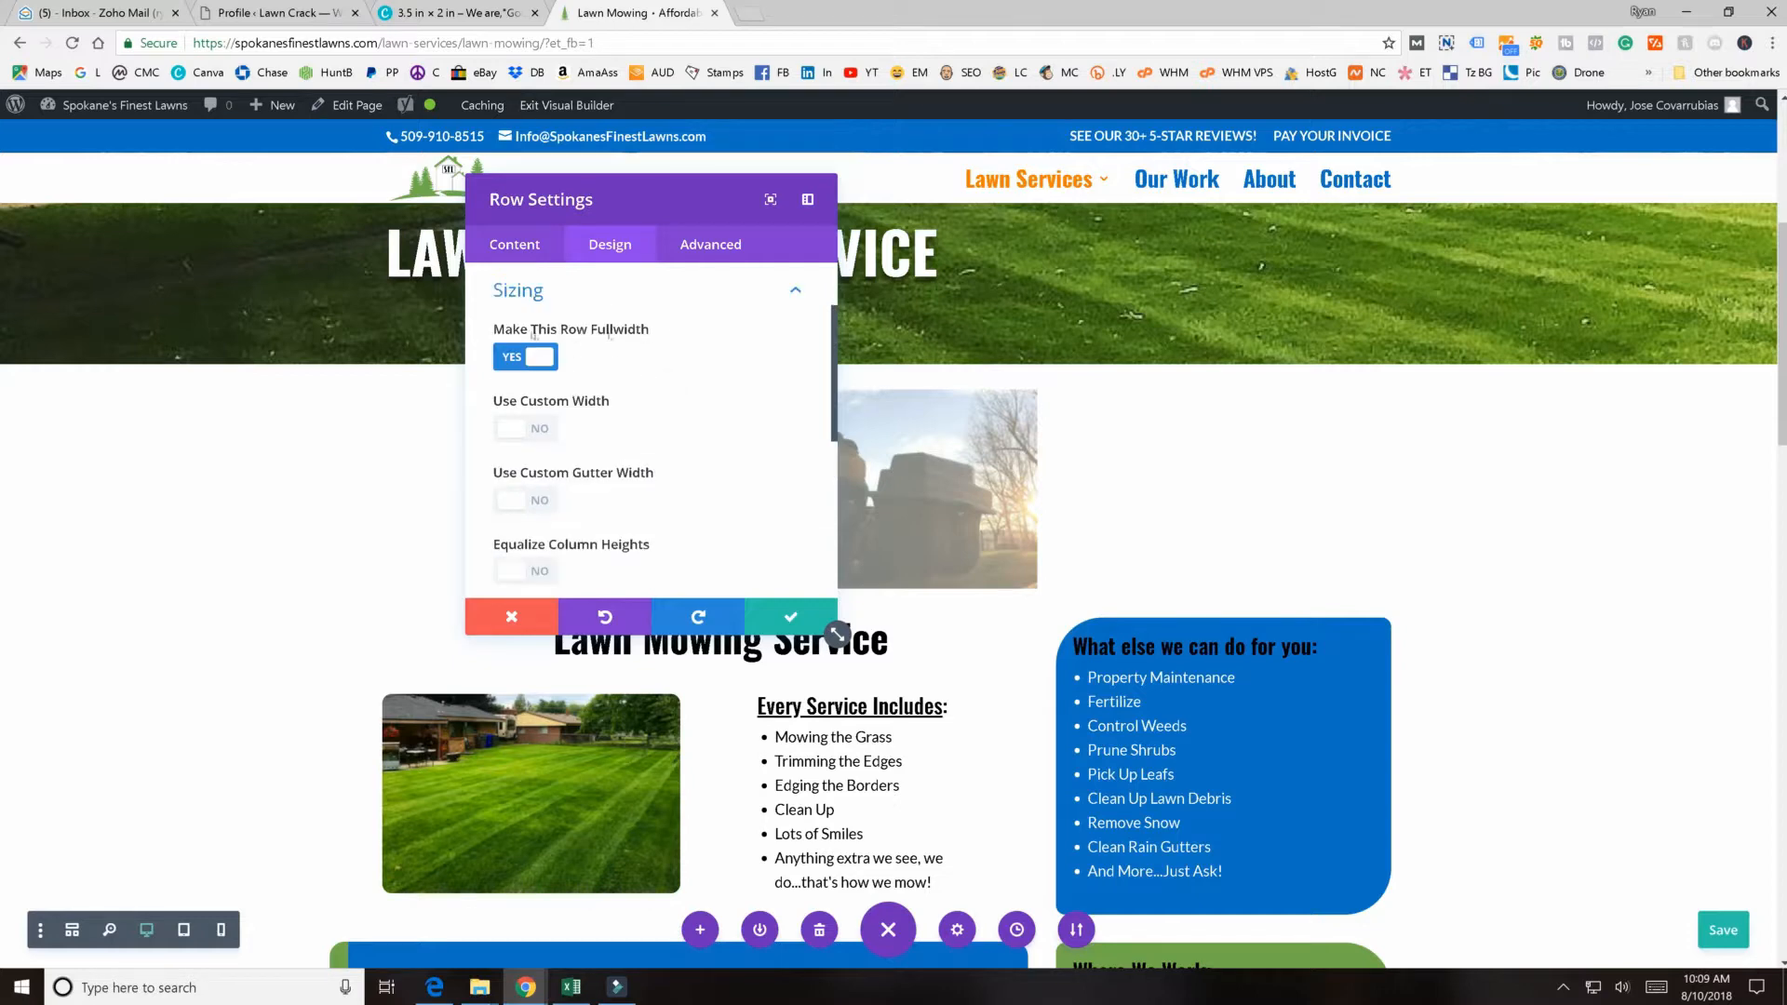
{"action": "scroll", "coordinate": [523, 353], "scroll_direction": "down", "scroll_amount": 3}
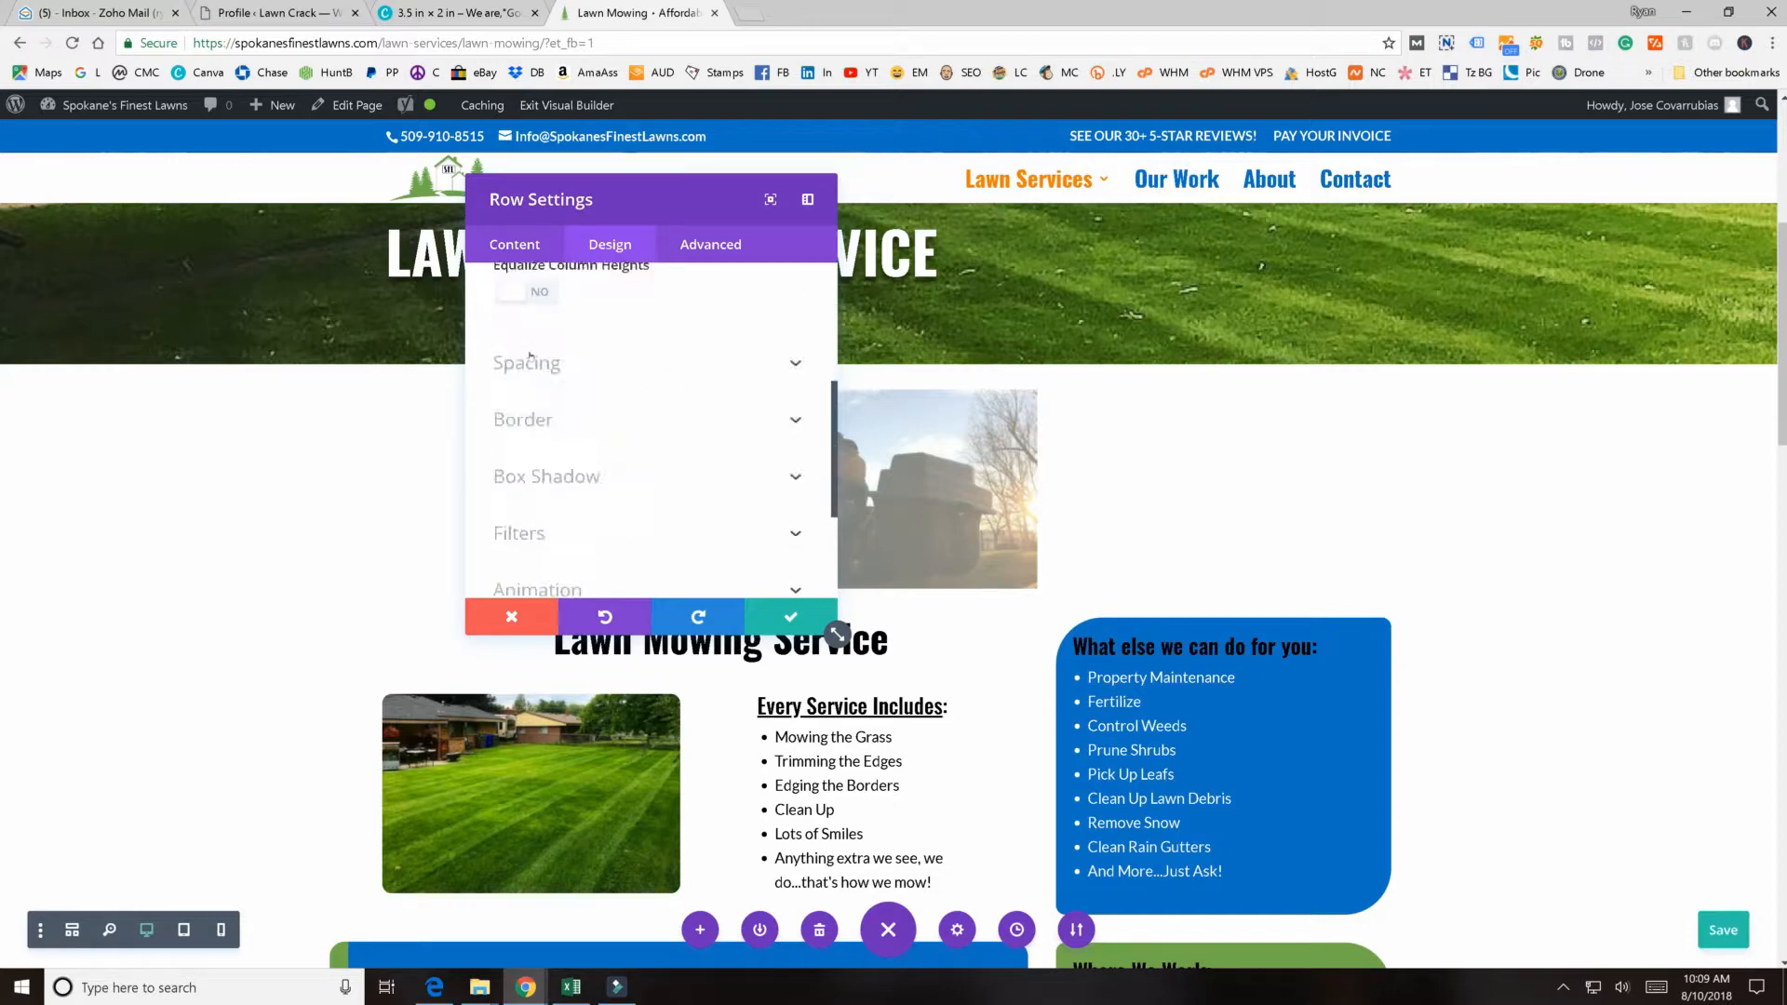
{"action": "scroll", "coordinate": [529, 355], "scroll_direction": "down", "scroll_amount": 1}
{"action": "scroll", "coordinate": [633, 369], "scroll_direction": "up", "scroll_amount": 4}
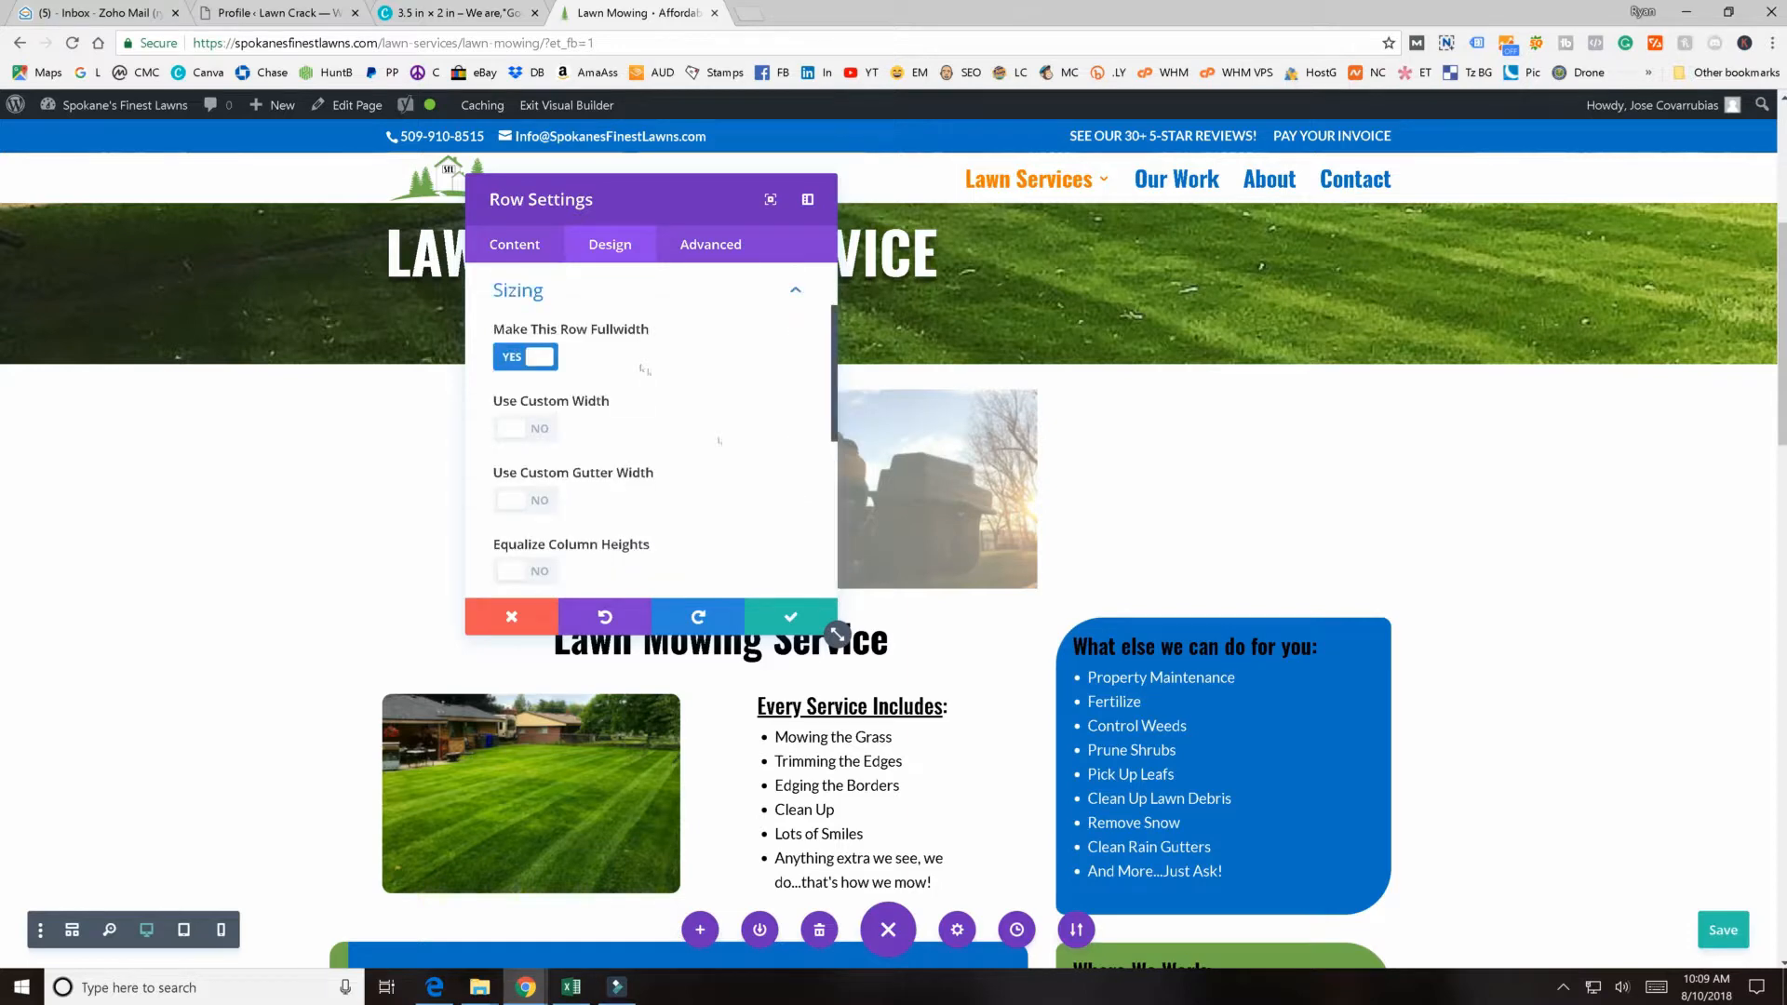
{"action": "left_click", "coordinate": [783, 615]}
- Look over the bottom divider options of the blue scrolling-text section above the footer and close the section settings
{"action": "scroll", "coordinate": [783, 615], "scroll_direction": "down", "scroll_amount": 5}
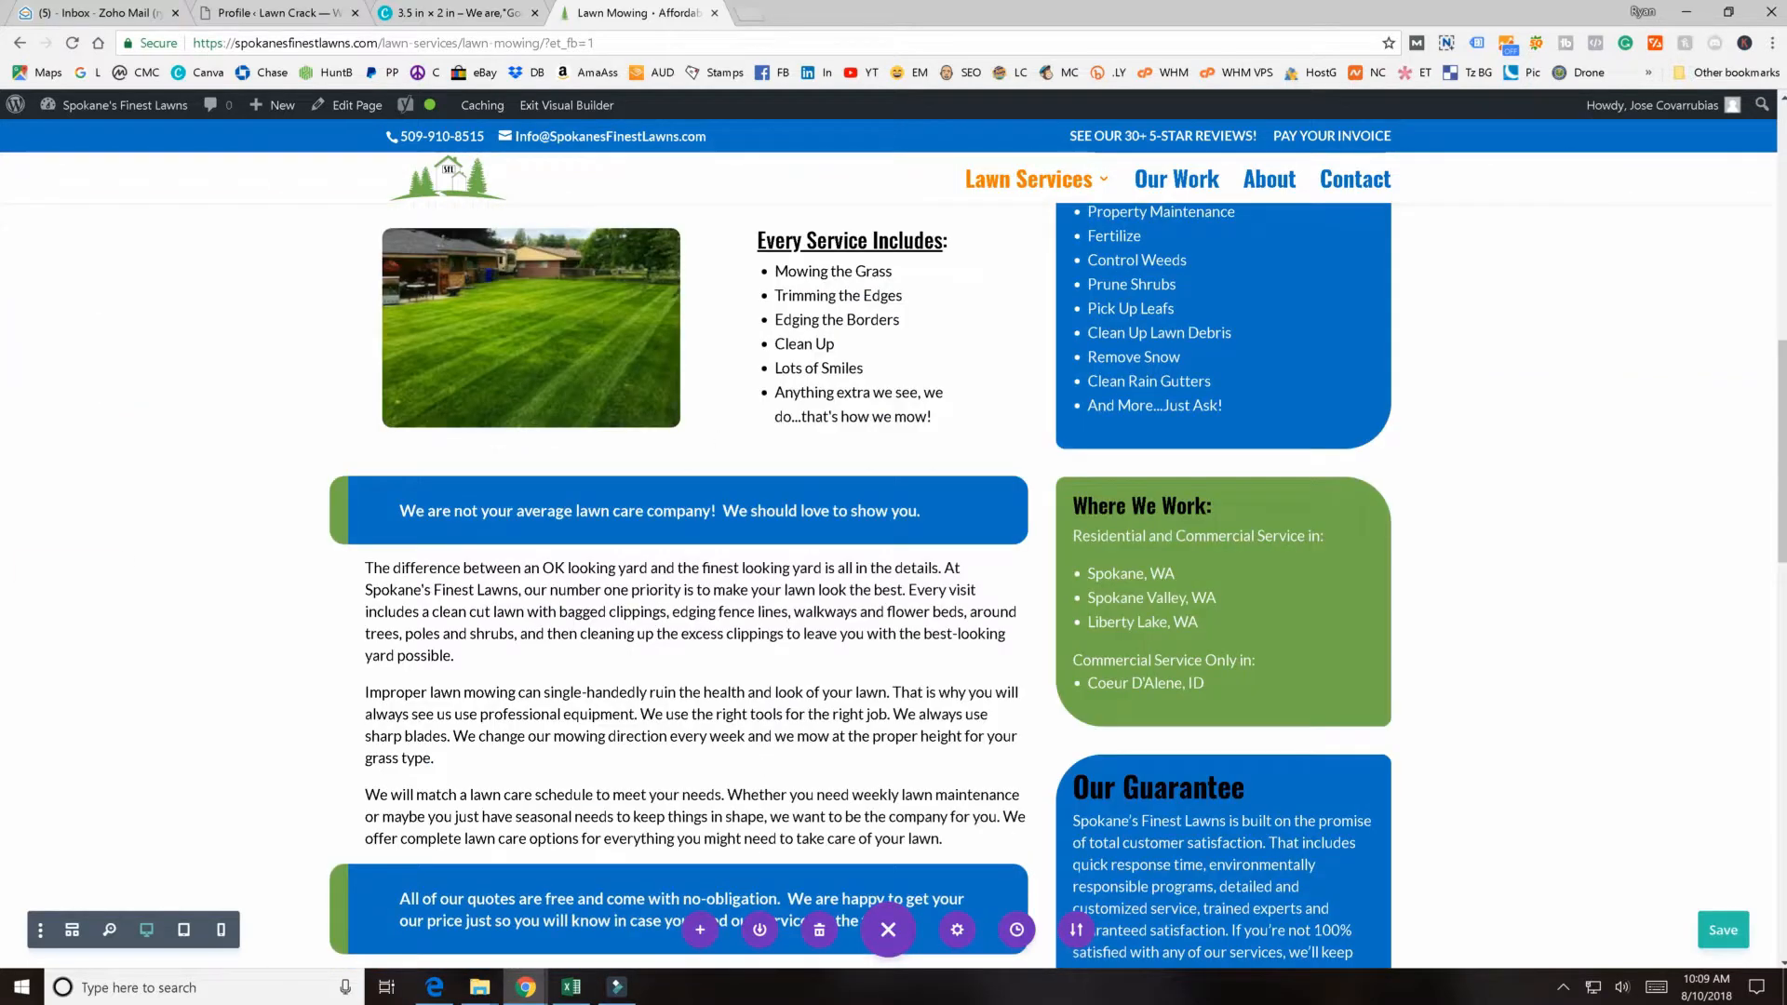
{"action": "scroll", "coordinate": [501, 374], "scroll_direction": "down", "scroll_amount": 5}
{"action": "scroll", "coordinate": [526, 358], "scroll_direction": "down", "scroll_amount": 12}
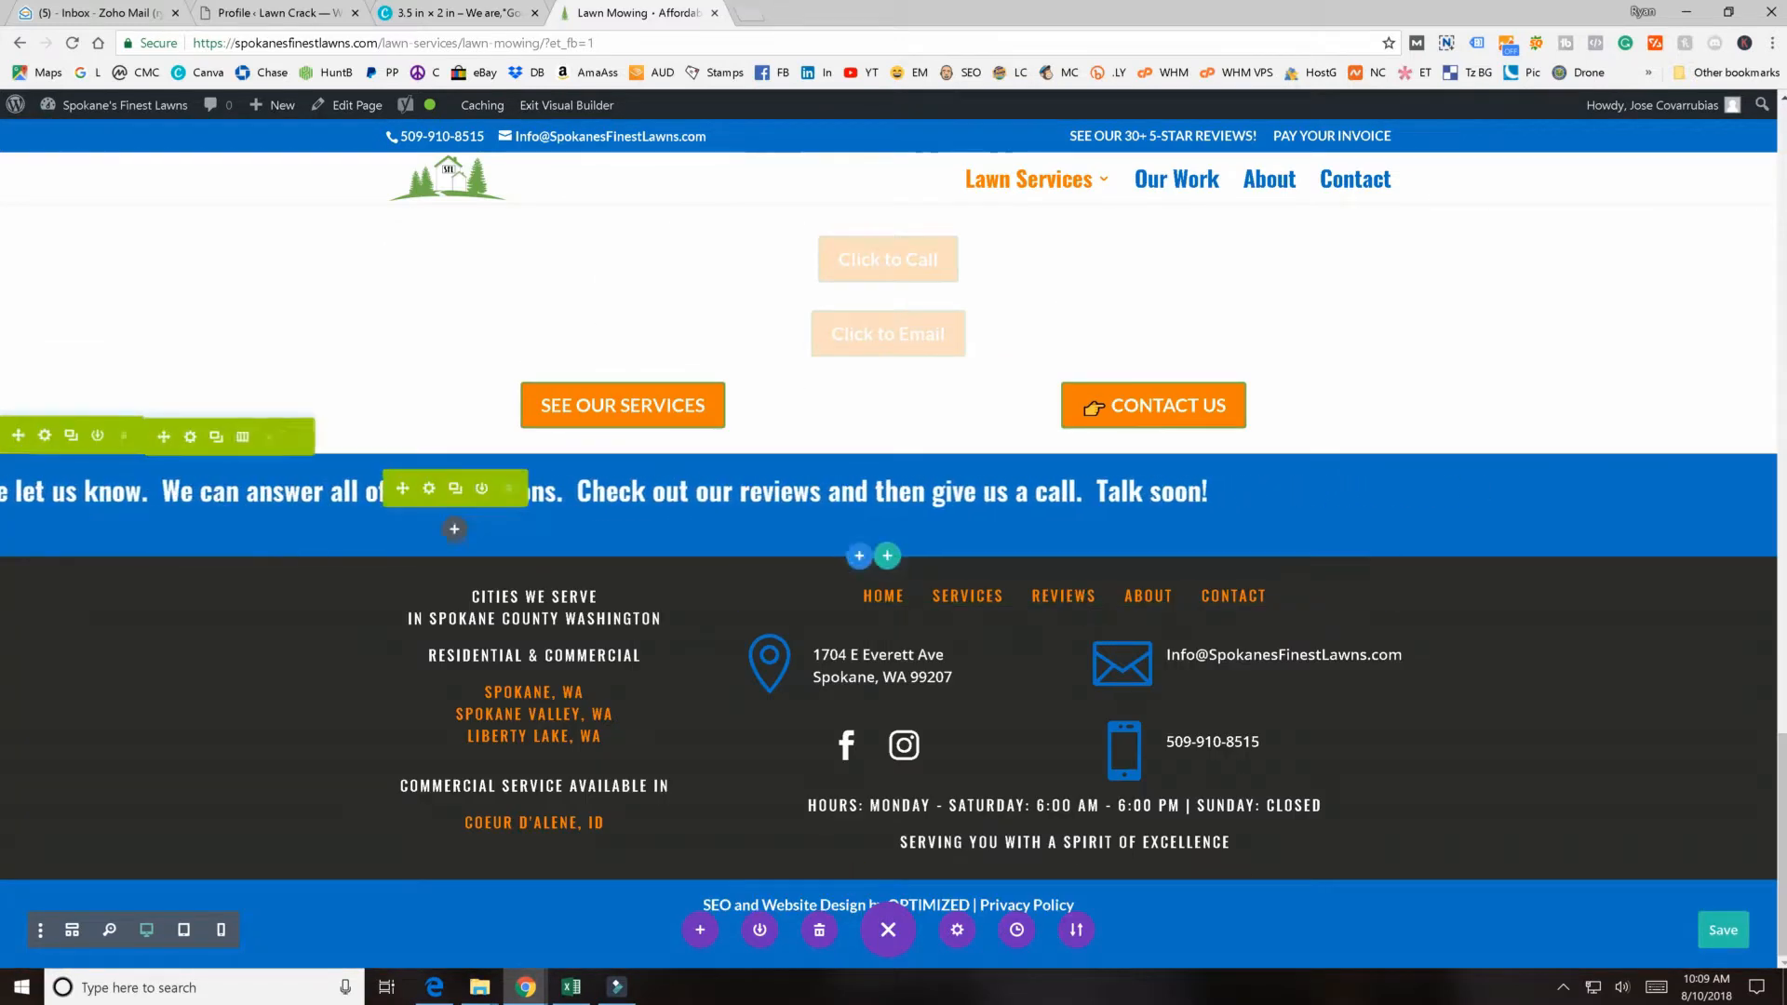
{"action": "left_click", "coordinate": [91, 410]}
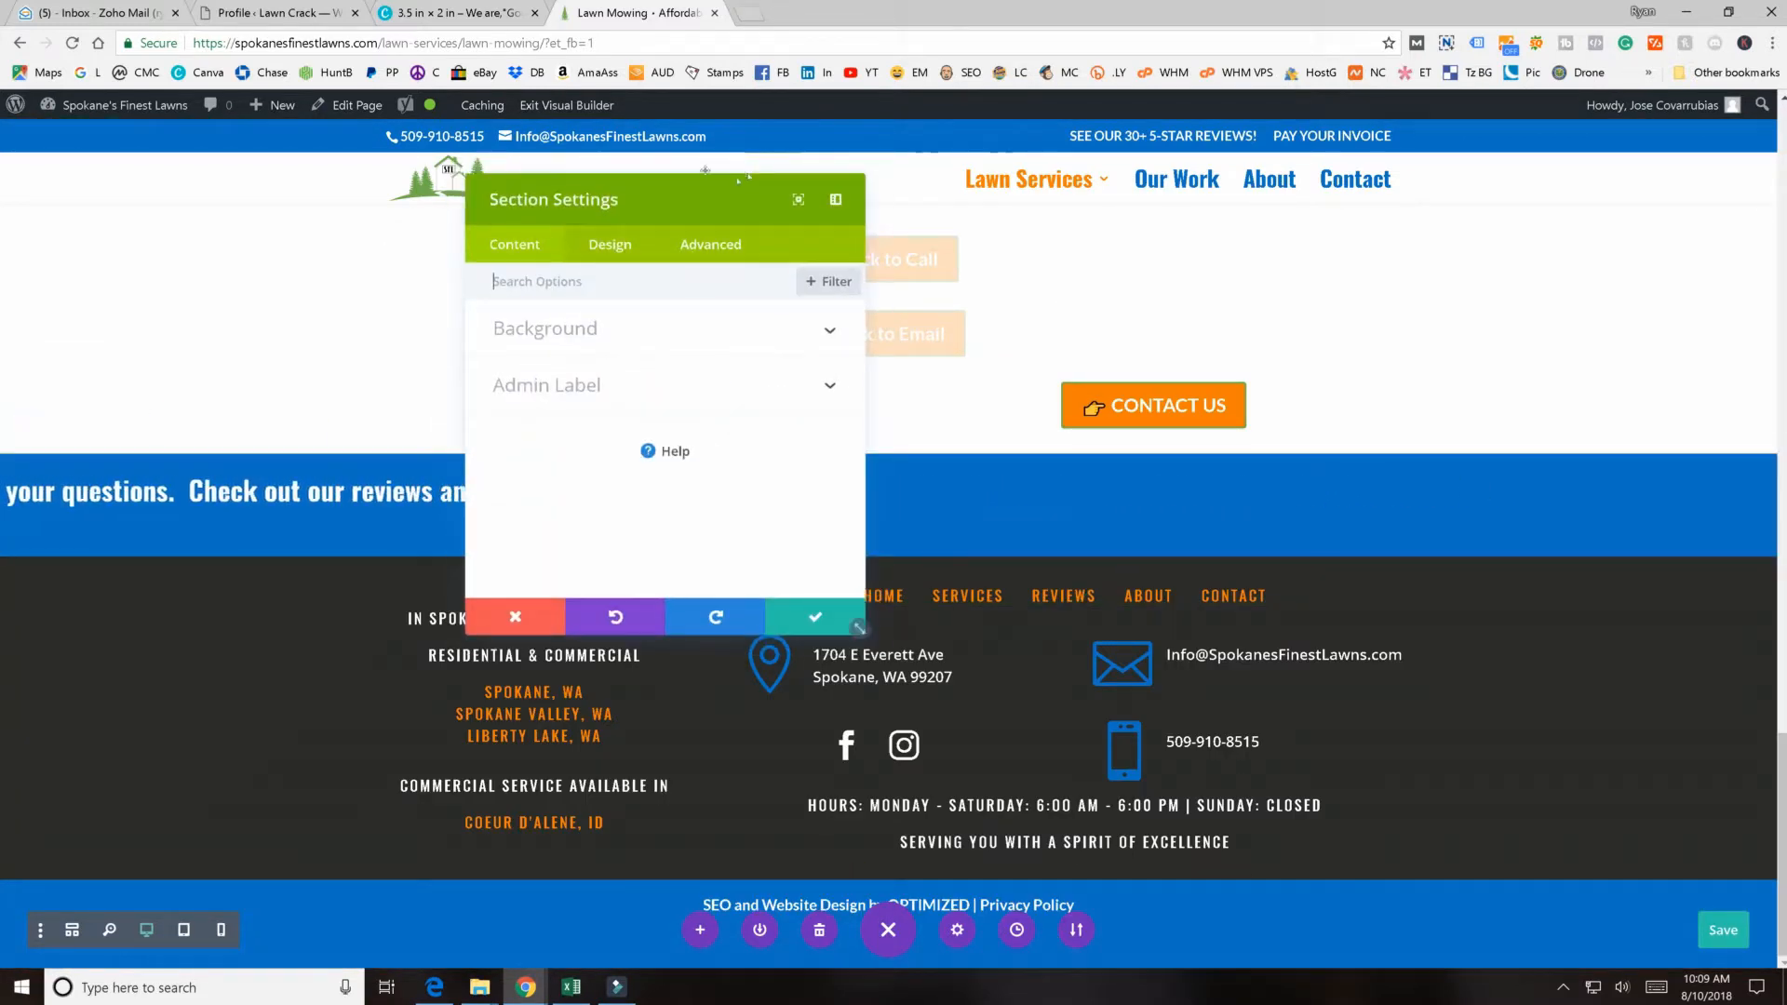
{"action": "left_click_drag", "start_coordinate": [578, 229], "coordinate": [988, 193]}
{"action": "left_click", "coordinate": [989, 192]}
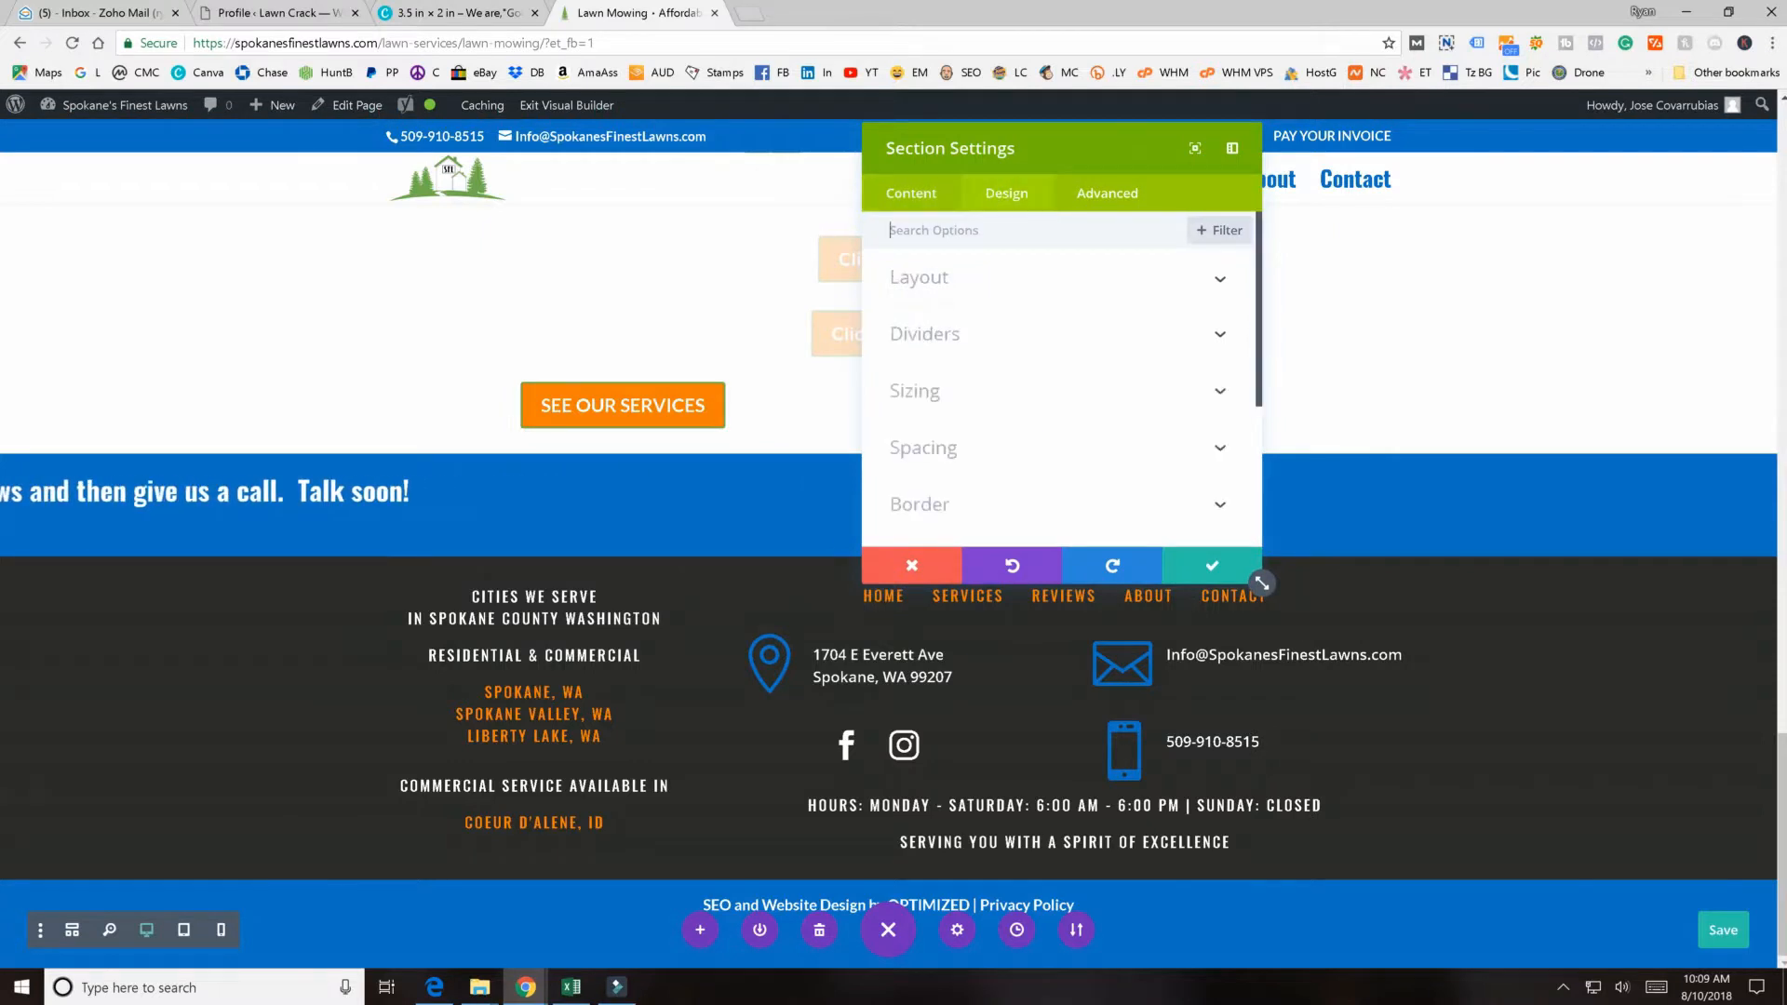
{"action": "left_click", "coordinate": [926, 335]}
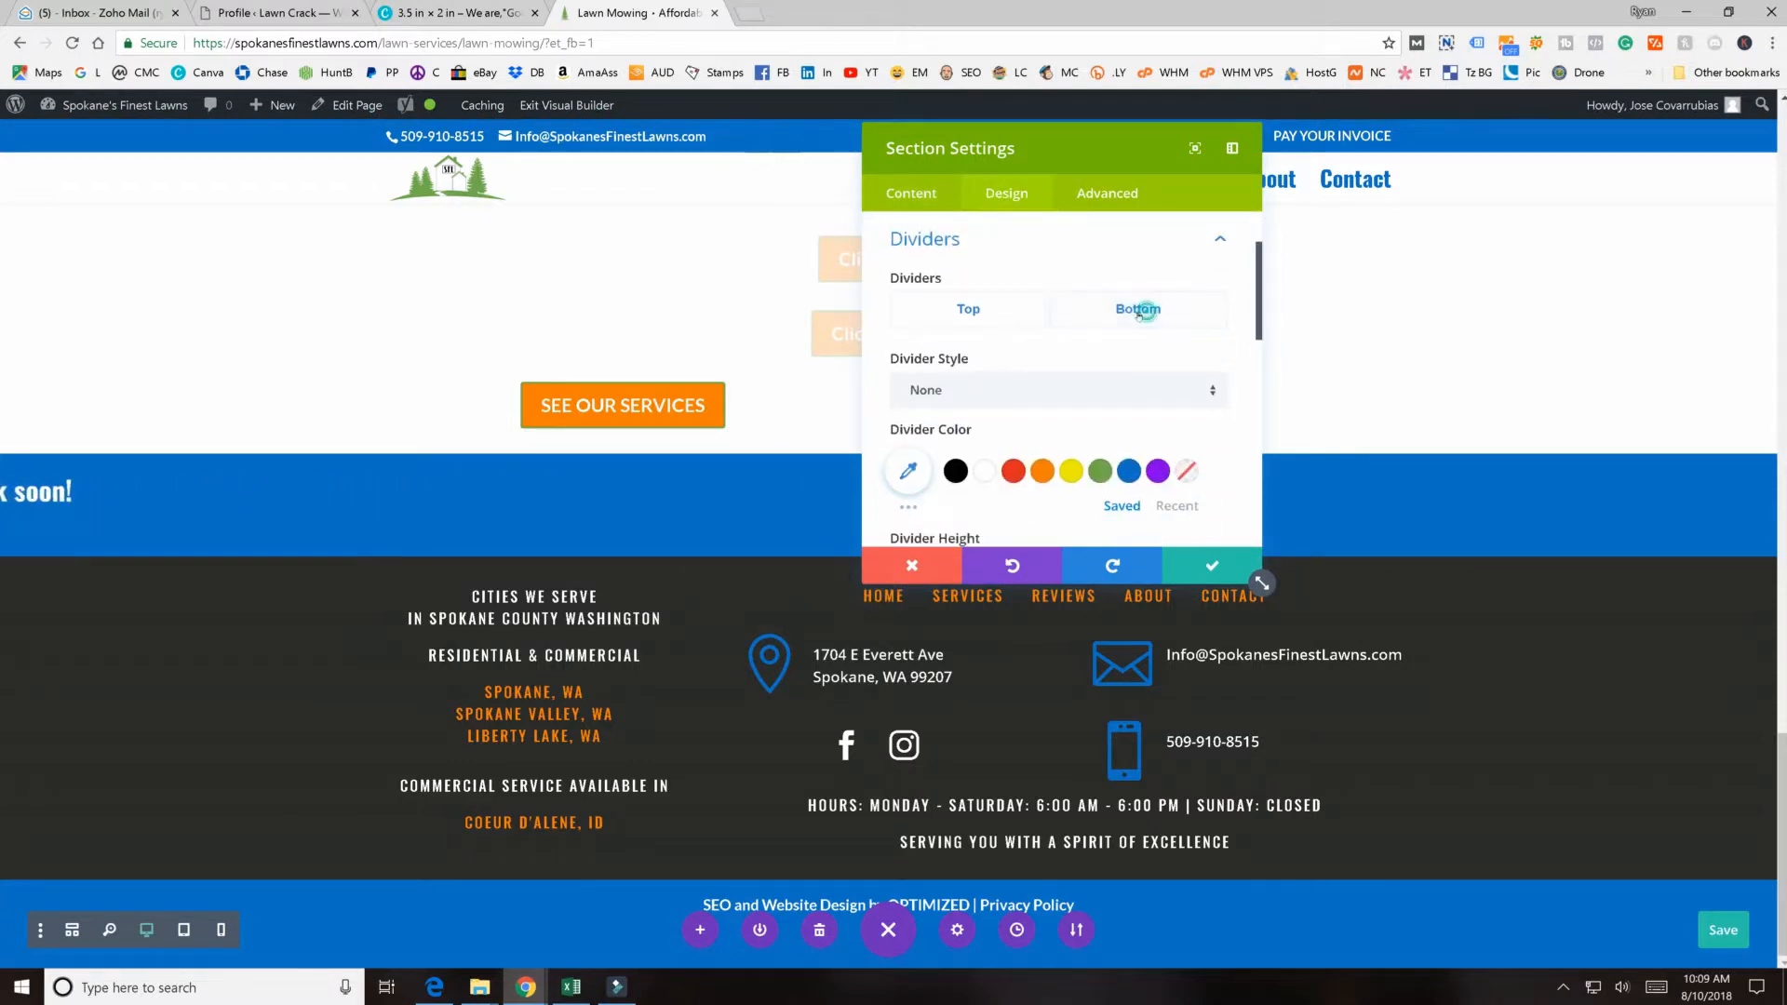
{"action": "scroll", "coordinate": [1052, 335], "scroll_direction": "down", "scroll_amount": 3}
{"action": "scroll", "coordinate": [1051, 335], "scroll_direction": "up", "scroll_amount": 5}
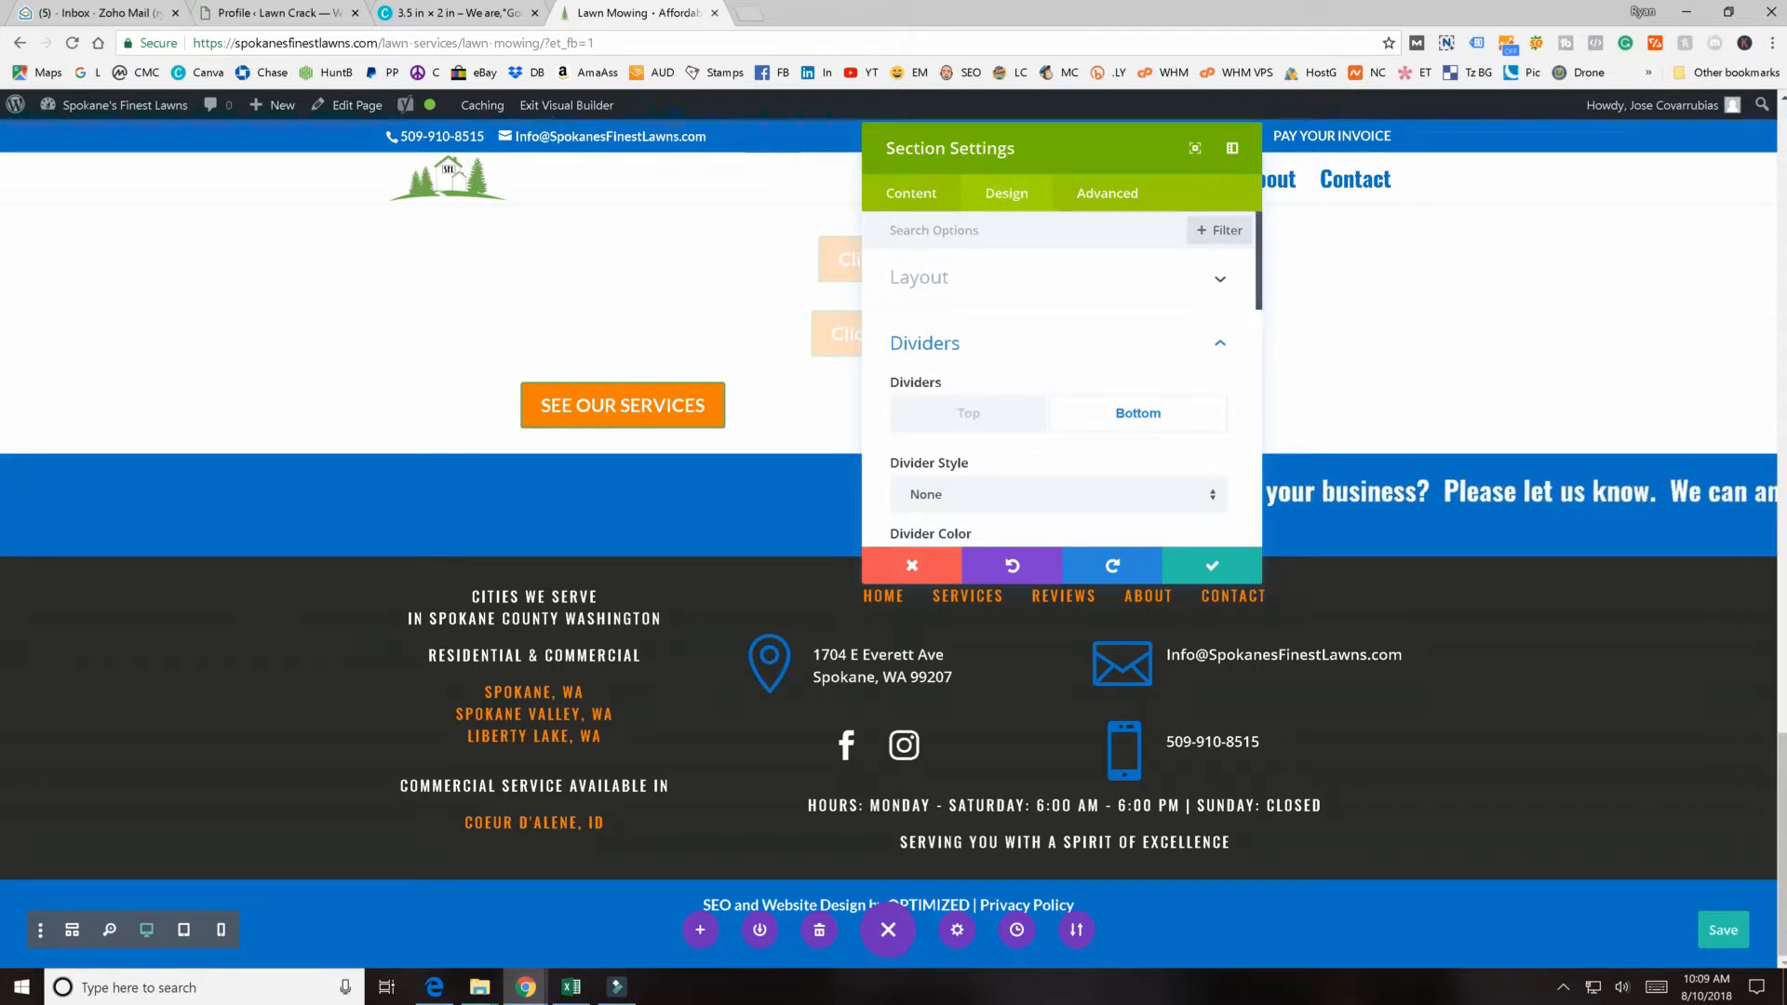
{"action": "left_click", "coordinate": [912, 566]}
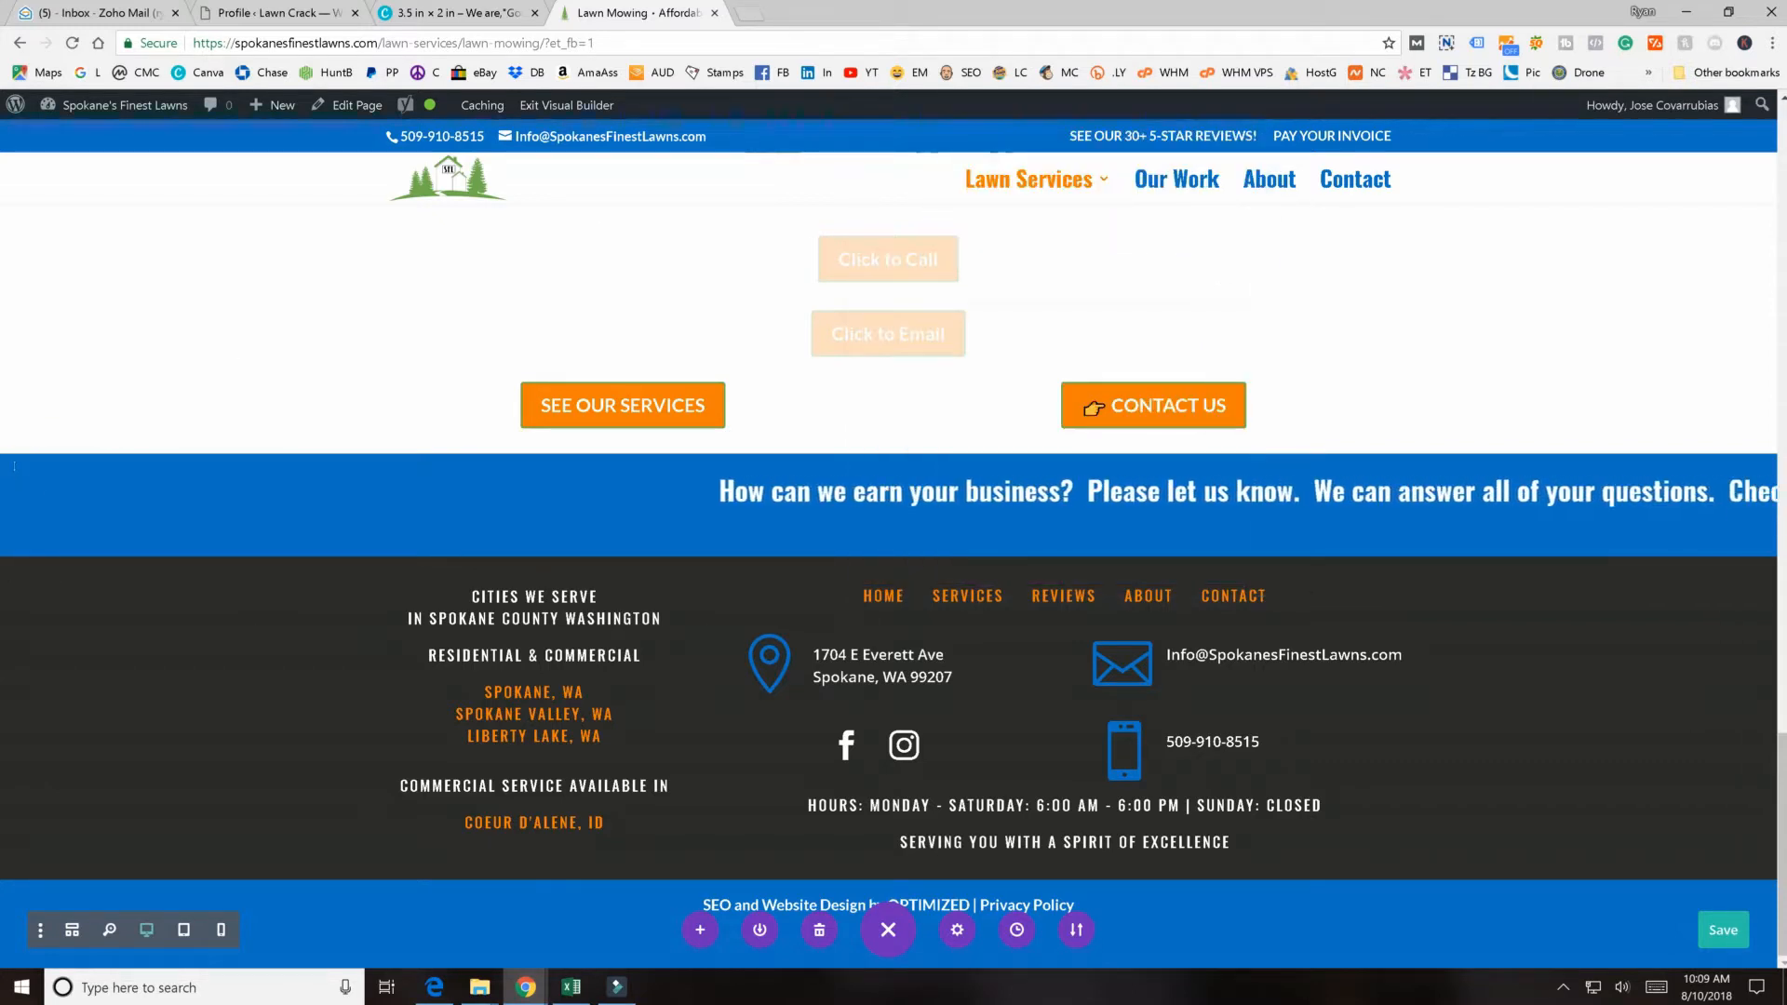
- Give the blue scrolling-text section a slanted bottom divider, and change the divider style to the layered, angular mountain shape
{"action": "mouse_move", "coordinate": [14, 465]}
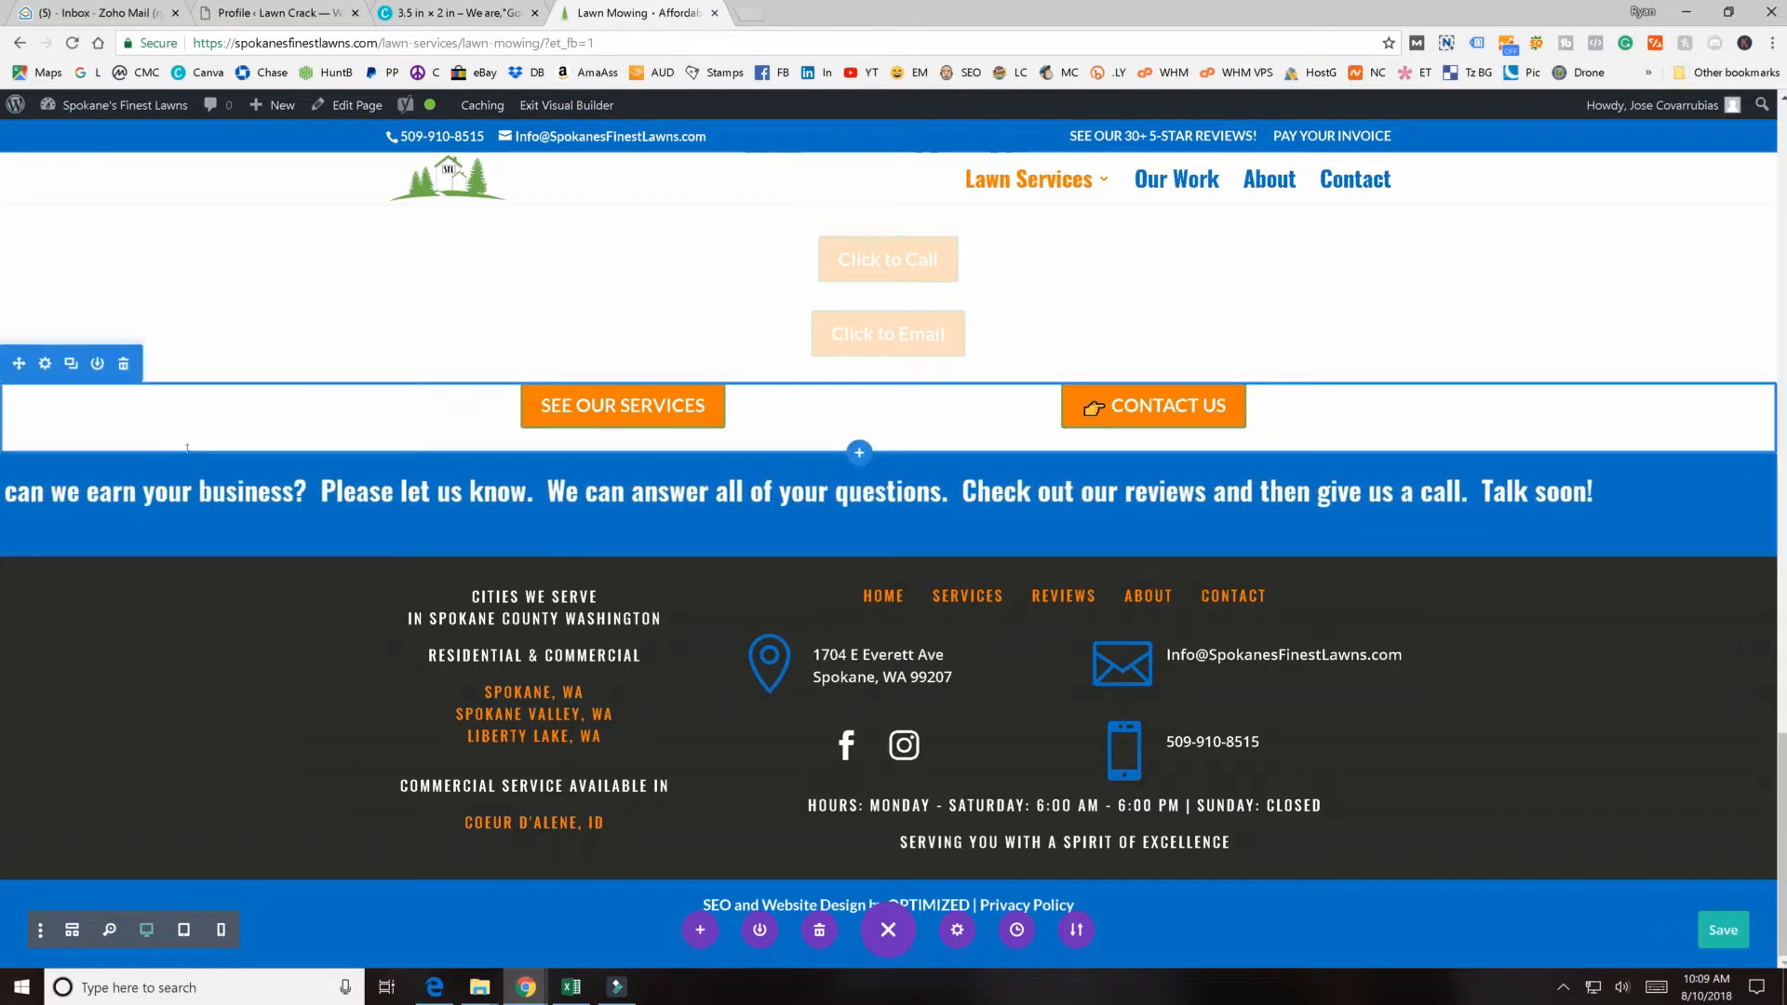
{"action": "mouse_move", "coordinate": [99, 437]}
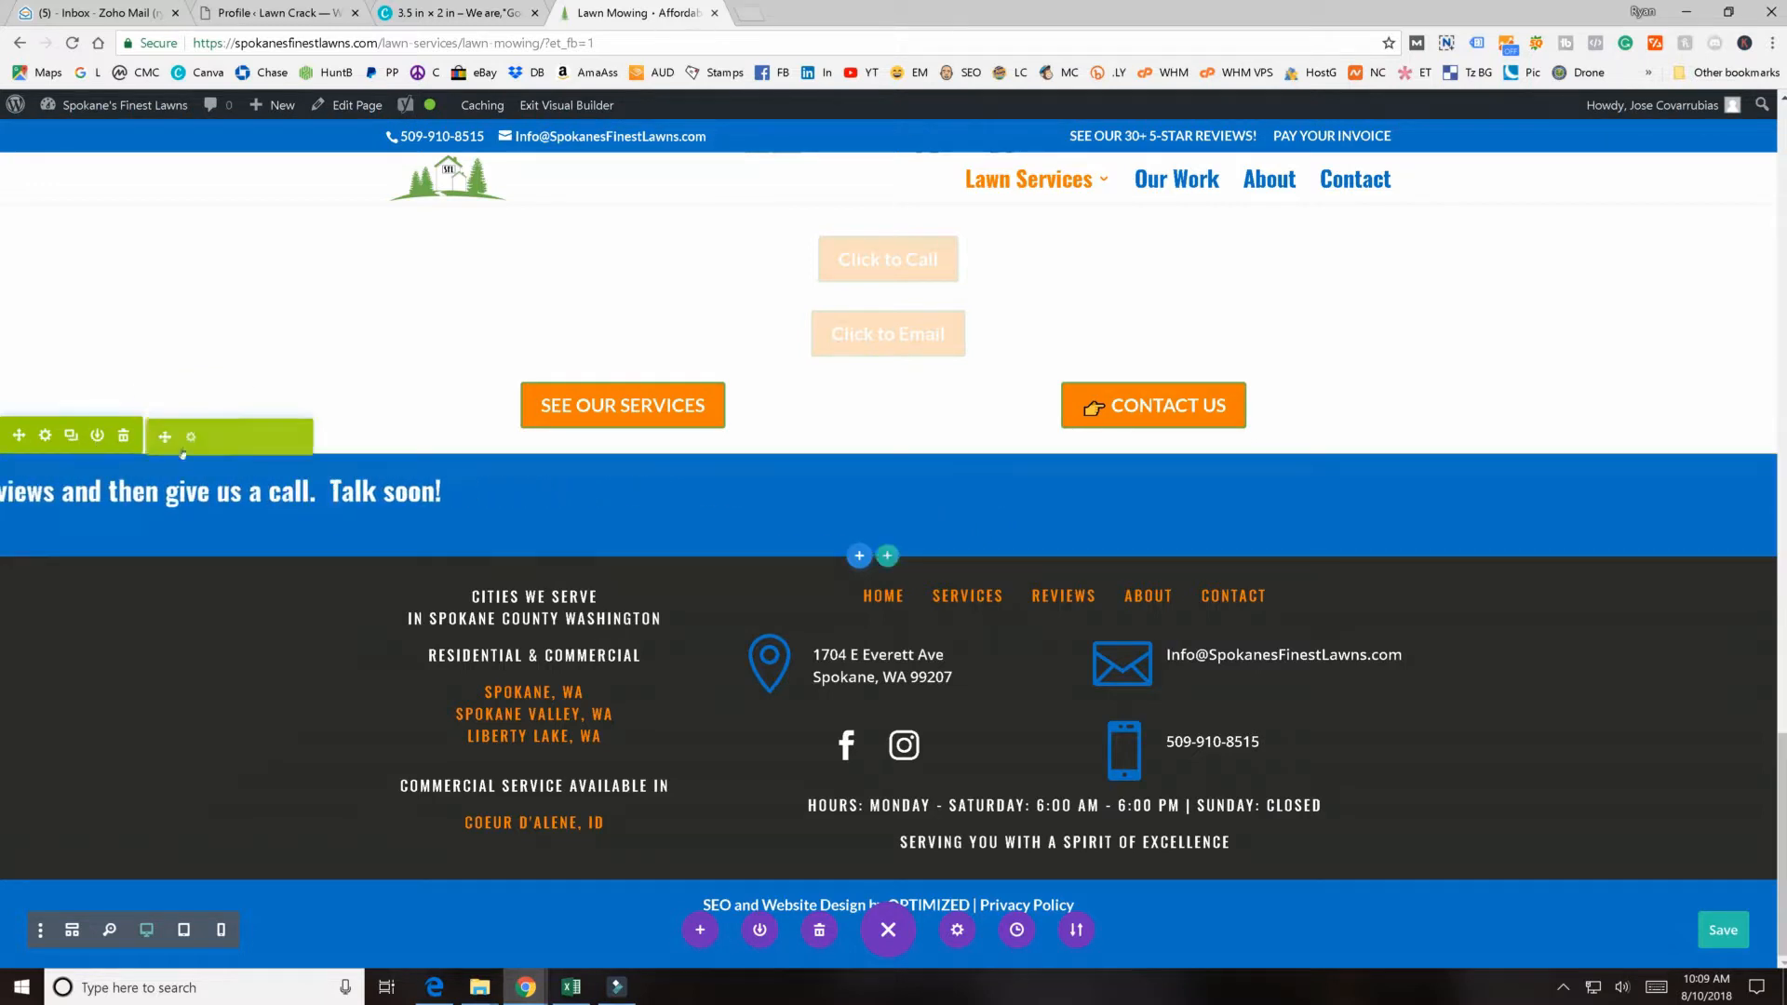
{"action": "left_click_drag", "start_coordinate": [147, 456], "coordinate": [178, 472]}
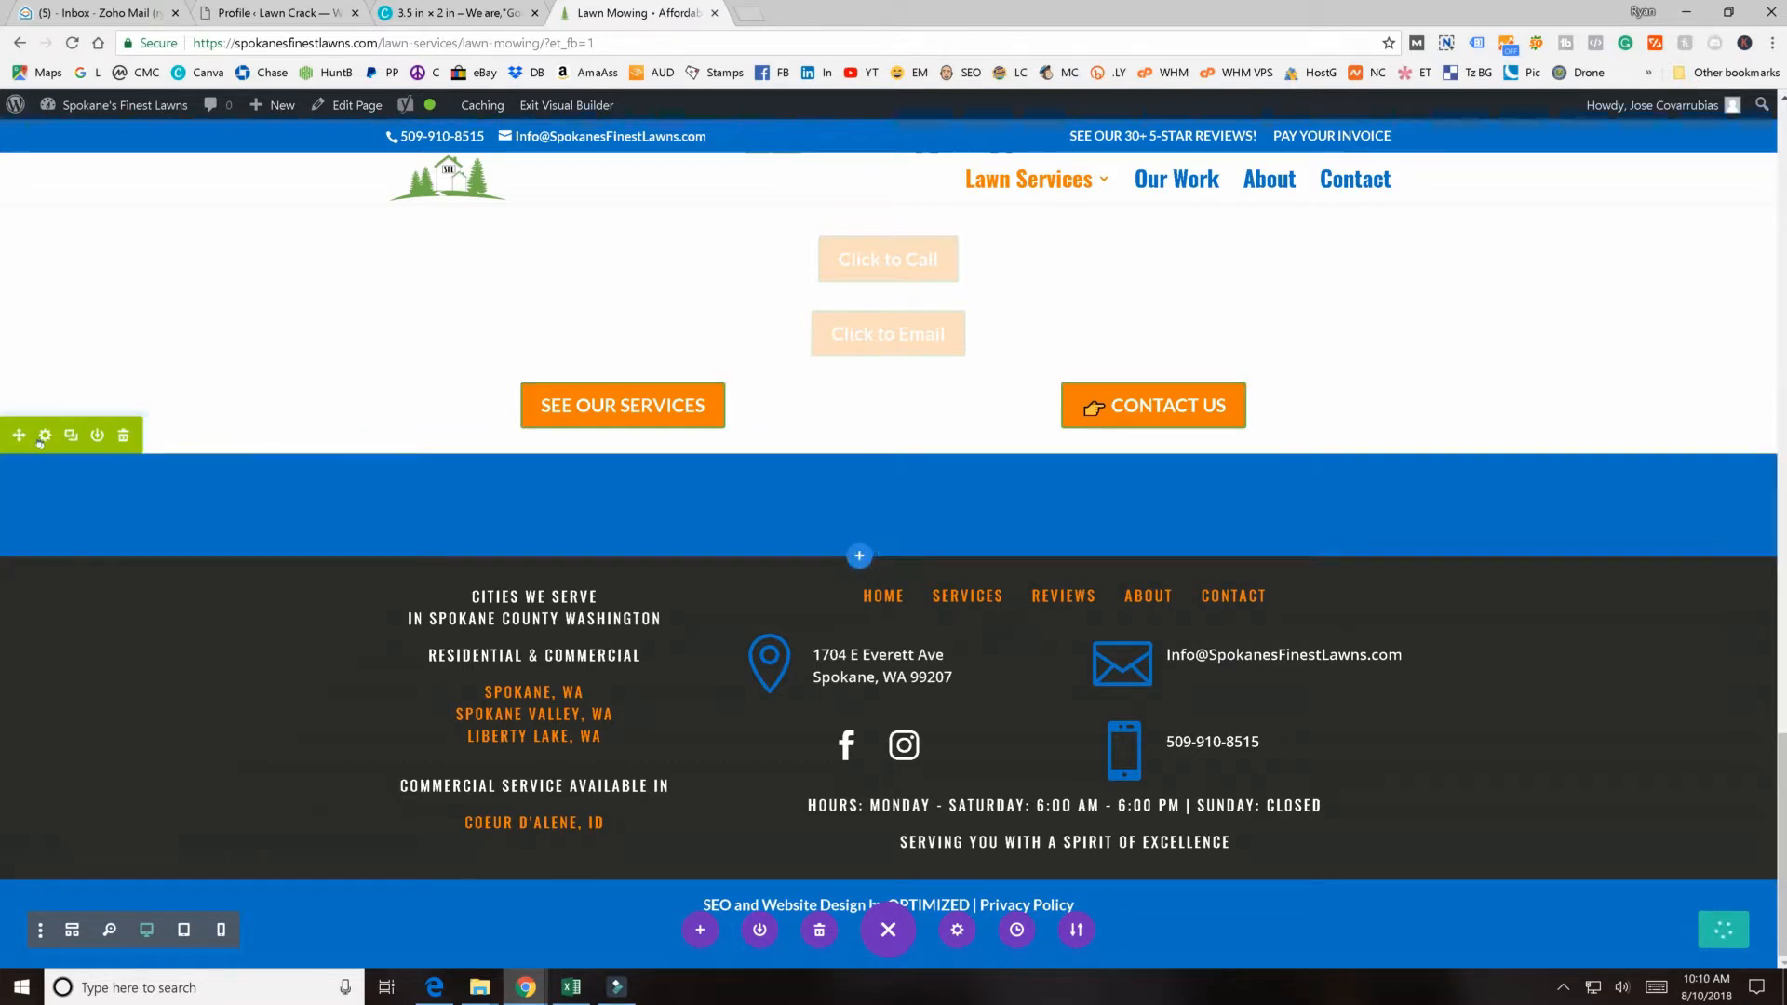
{"action": "left_click", "coordinate": [42, 435]}
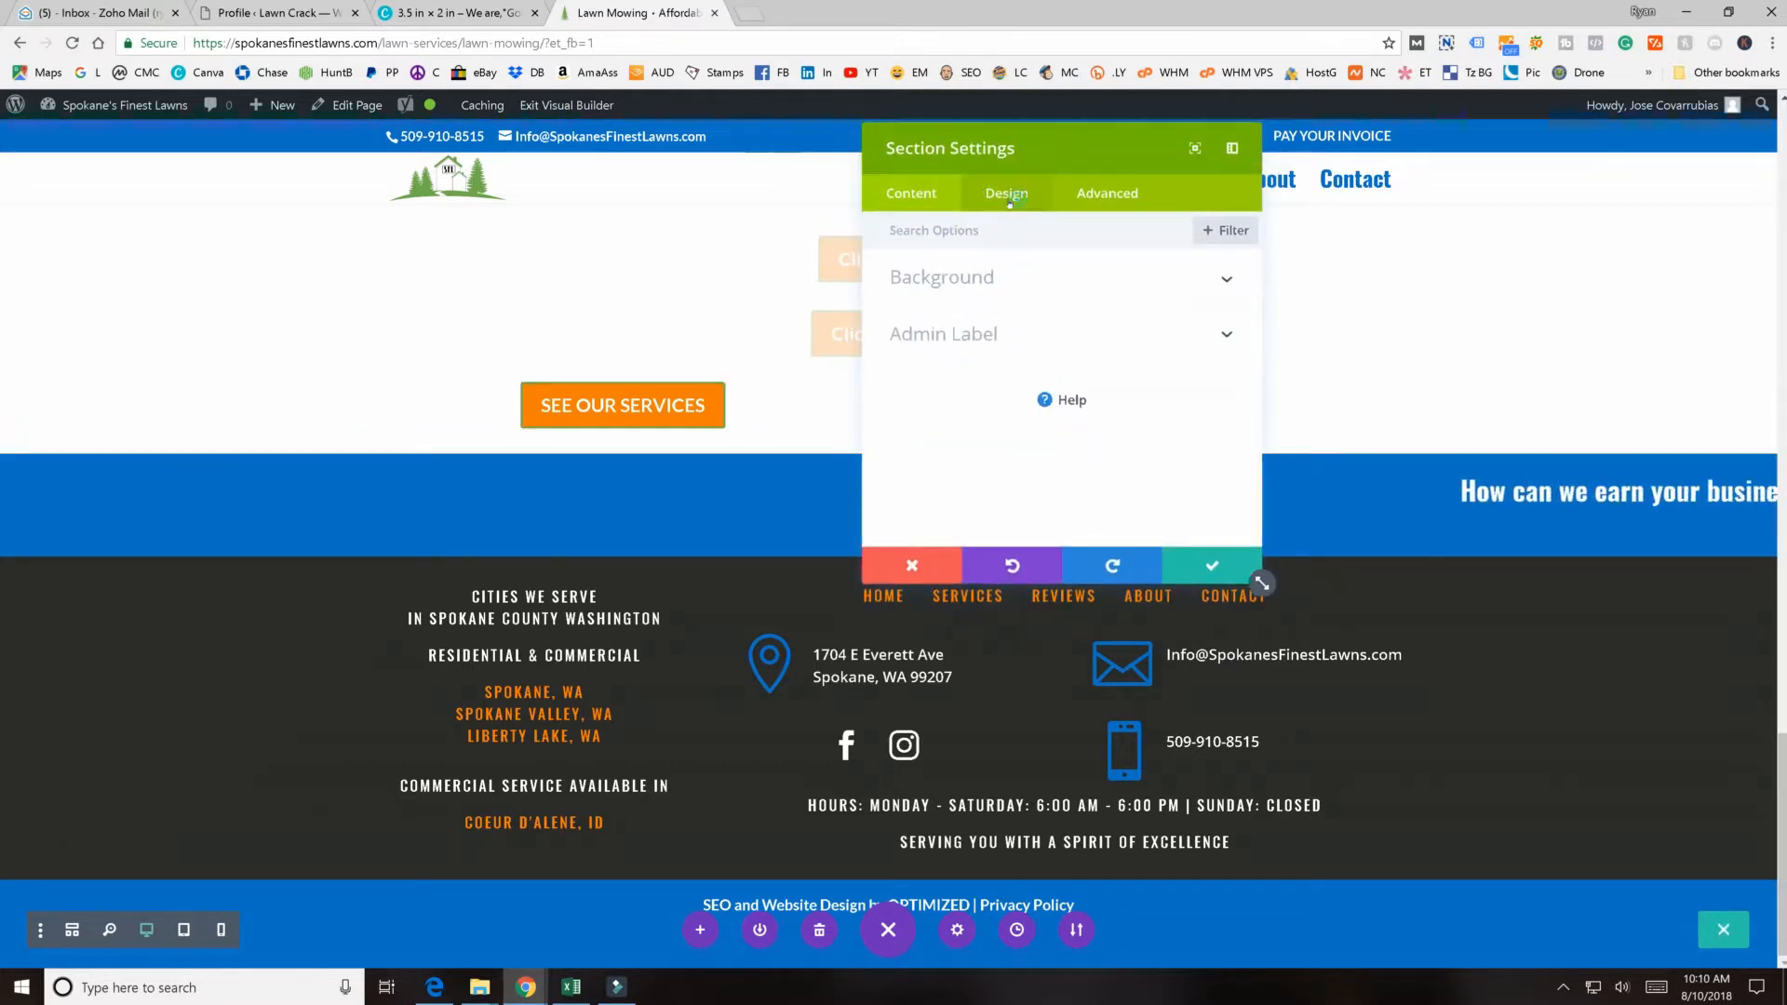
{"action": "left_click", "coordinate": [923, 325]}
{"action": "left_click", "coordinate": [1126, 307]}
{"action": "left_click", "coordinate": [1001, 385]}
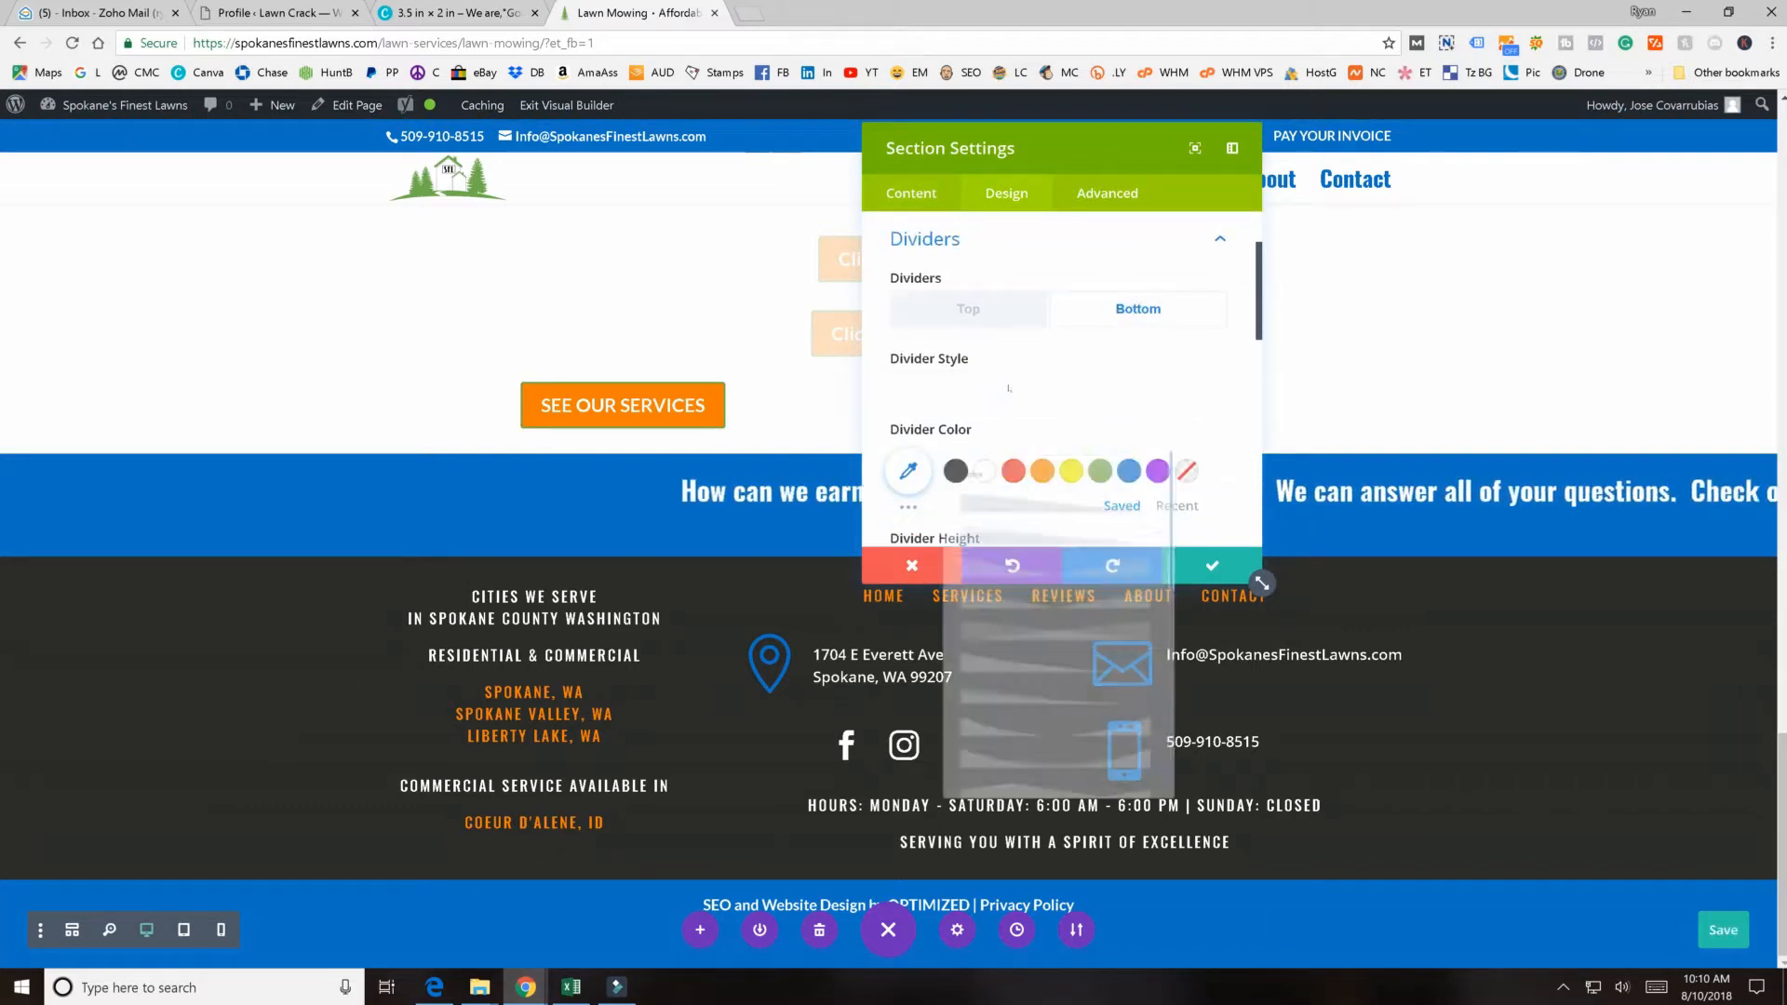
{"action": "left_click", "coordinate": [994, 441]}
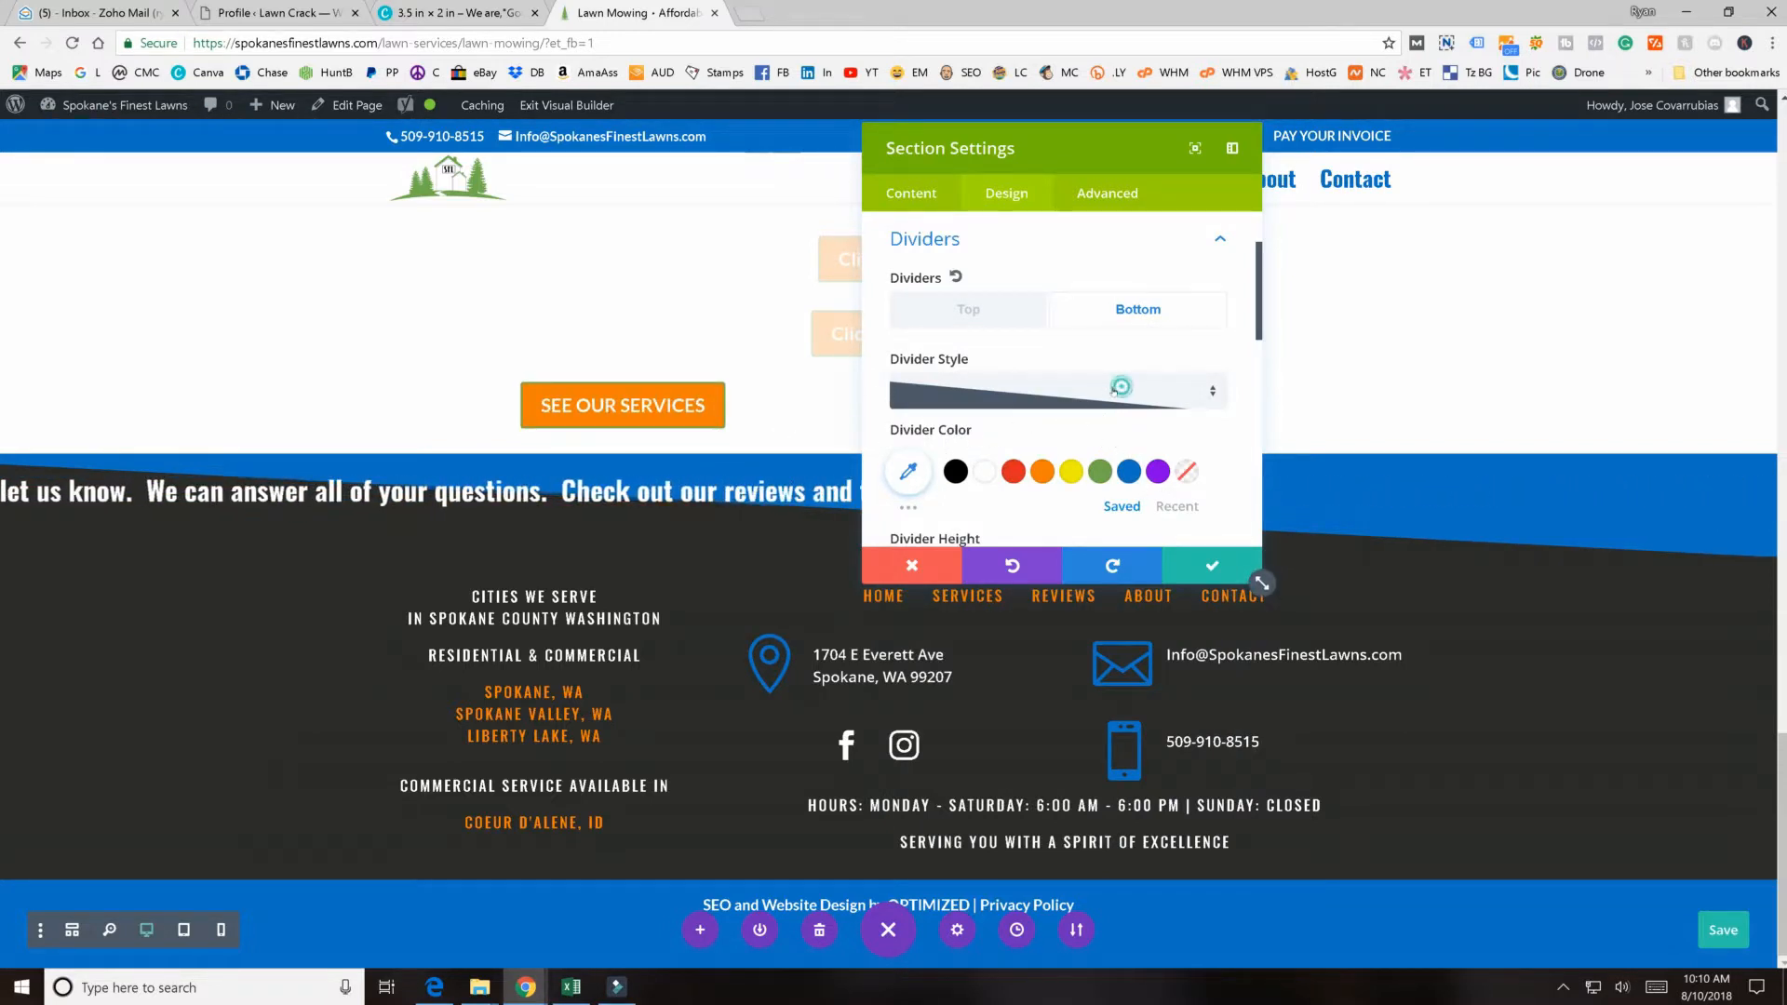
{"action": "left_click", "coordinate": [1112, 391]}
{"action": "scroll", "coordinate": [1082, 470], "scroll_direction": "down", "scroll_amount": 5}
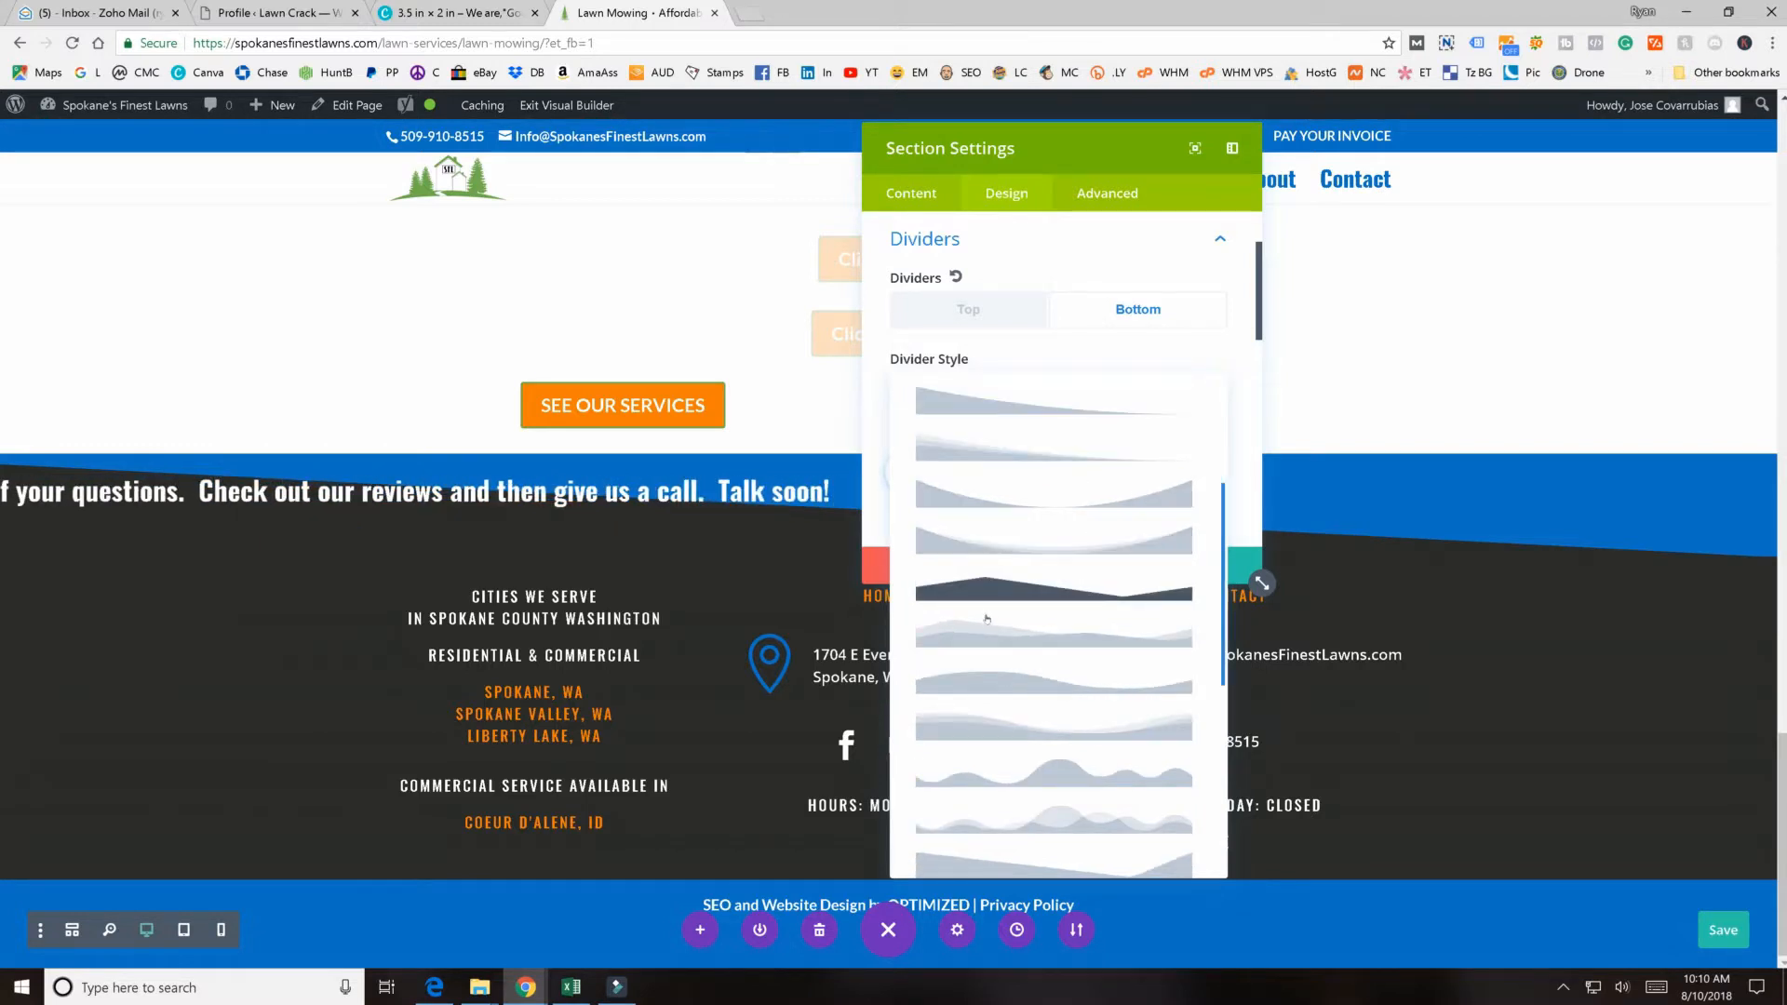
{"action": "left_click", "coordinate": [975, 597]}
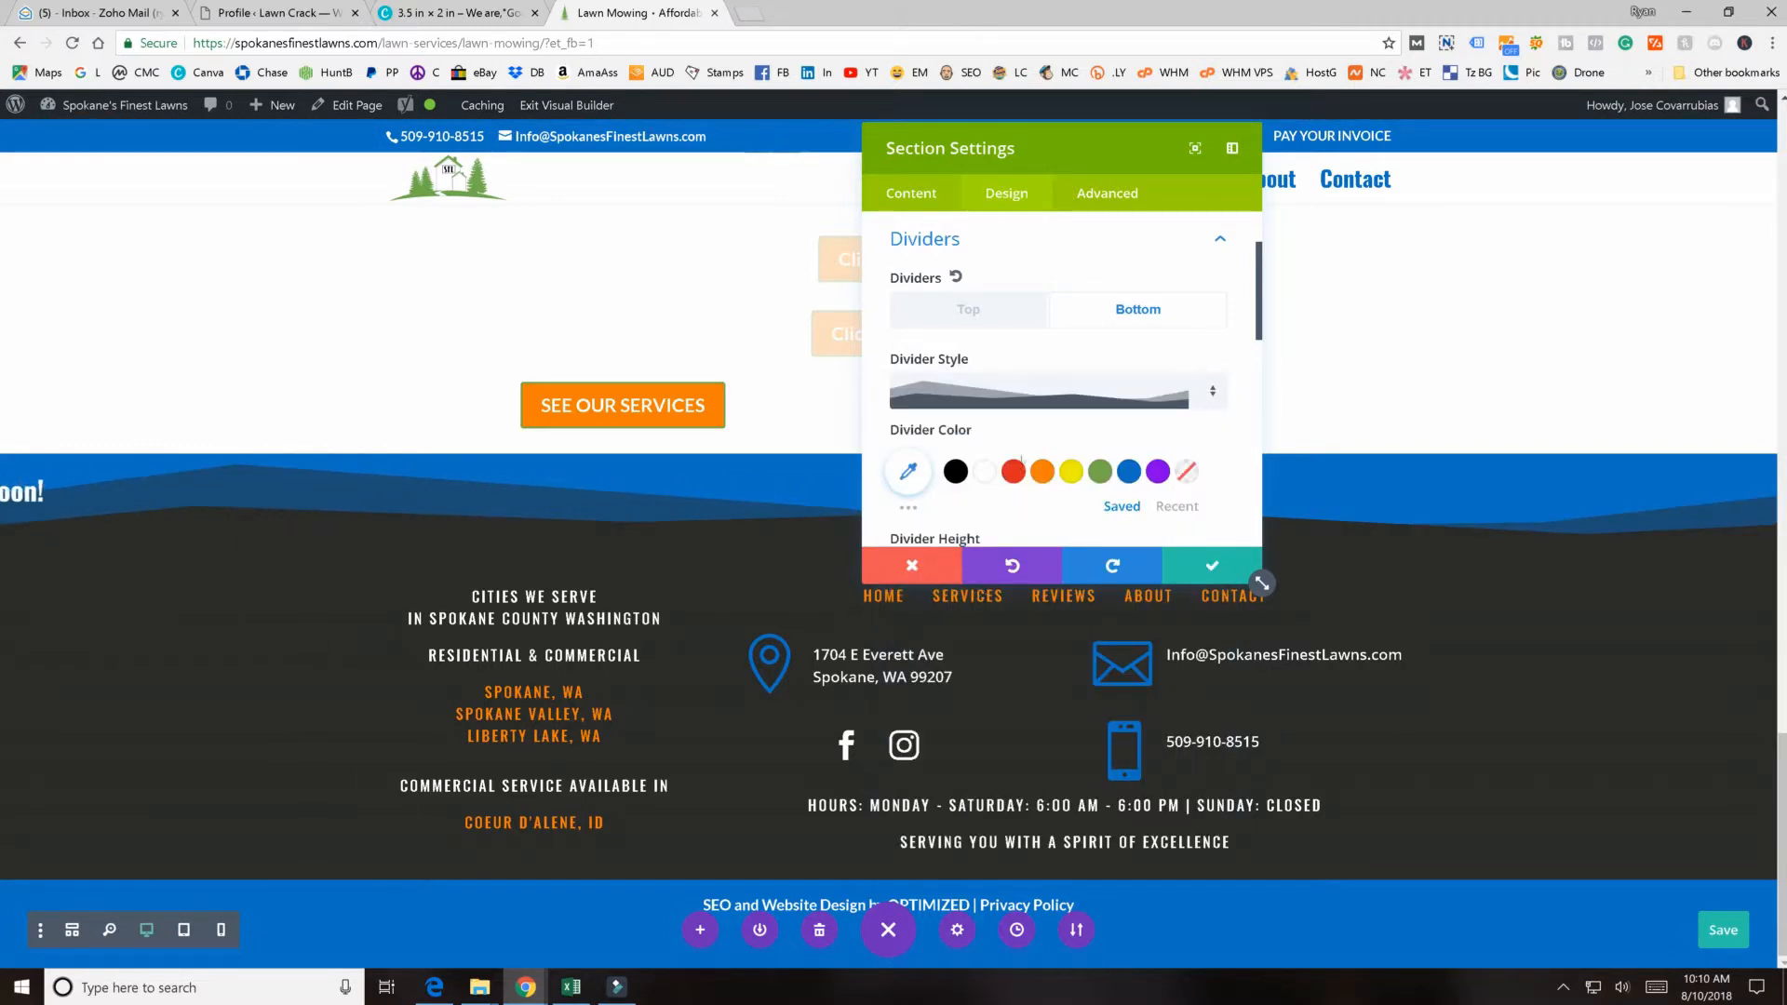
- Set the bottom divider's height to 276px and its horizontal repeat to 9x
{"action": "scroll", "coordinate": [1022, 460], "scroll_direction": "down", "scroll_amount": 3}
{"action": "left_click_drag", "start_coordinate": [929, 288], "coordinate": [854, 330]}
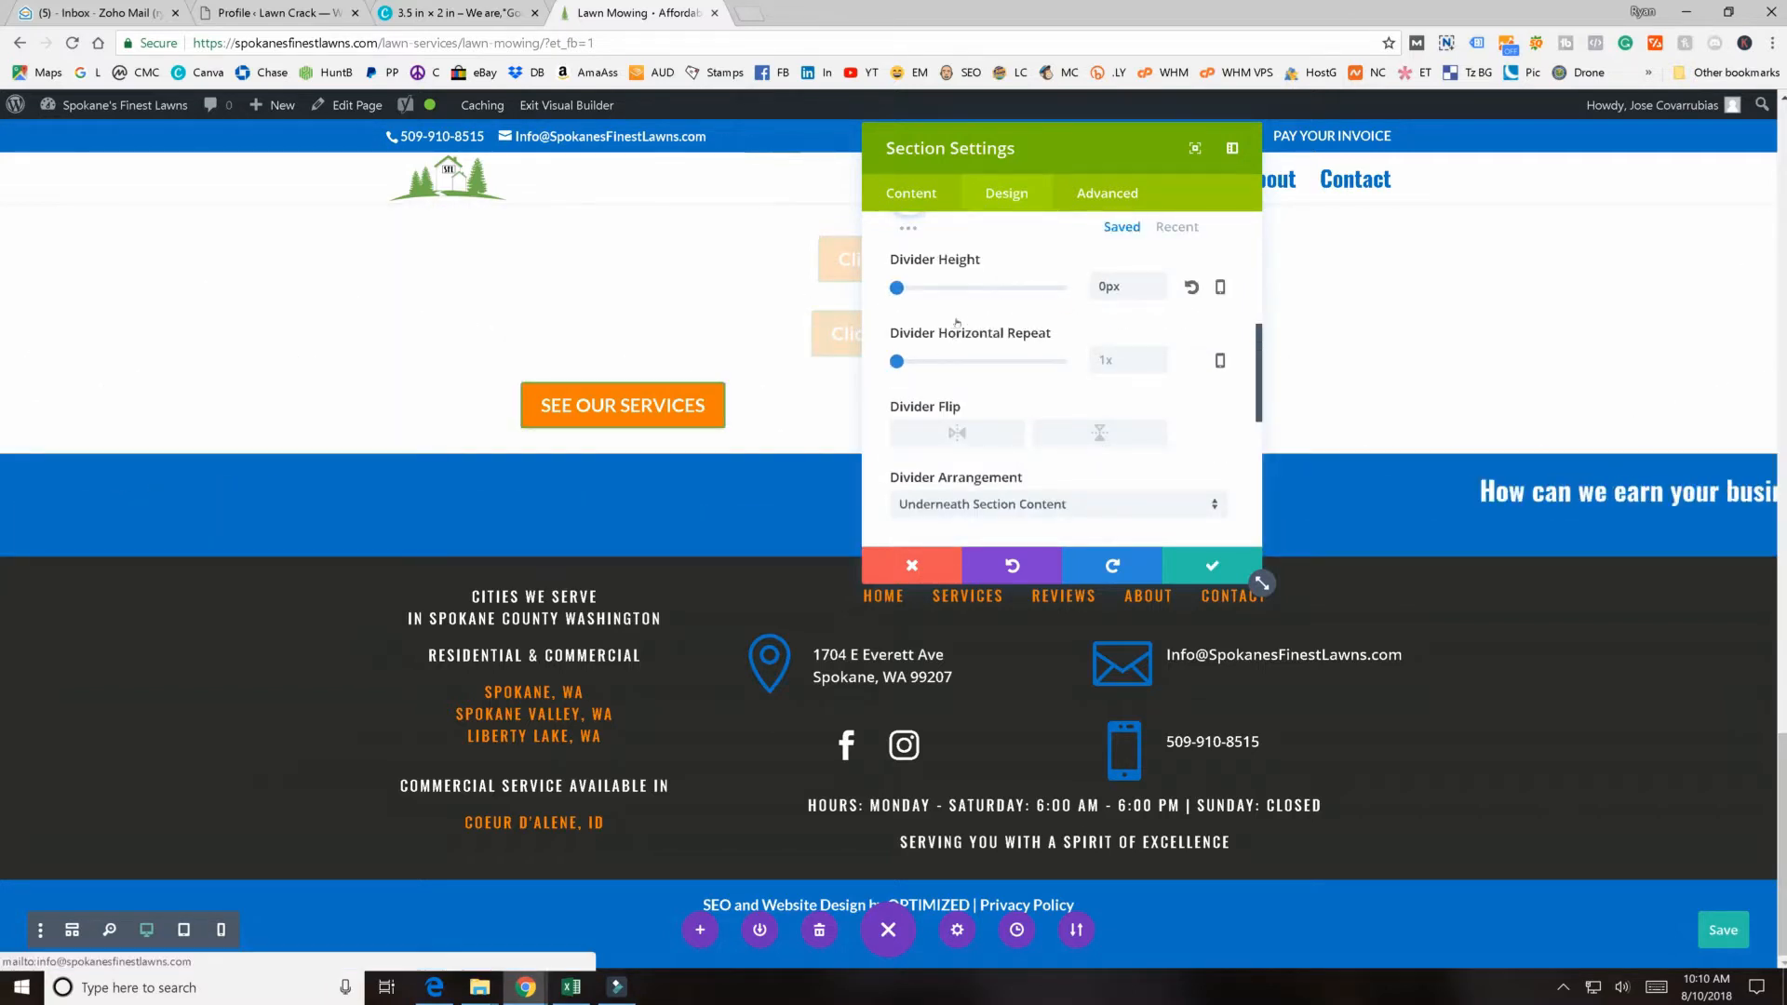
{"action": "left_click", "coordinate": [987, 288]}
{"action": "left_click_drag", "start_coordinate": [897, 361], "coordinate": [968, 369]}
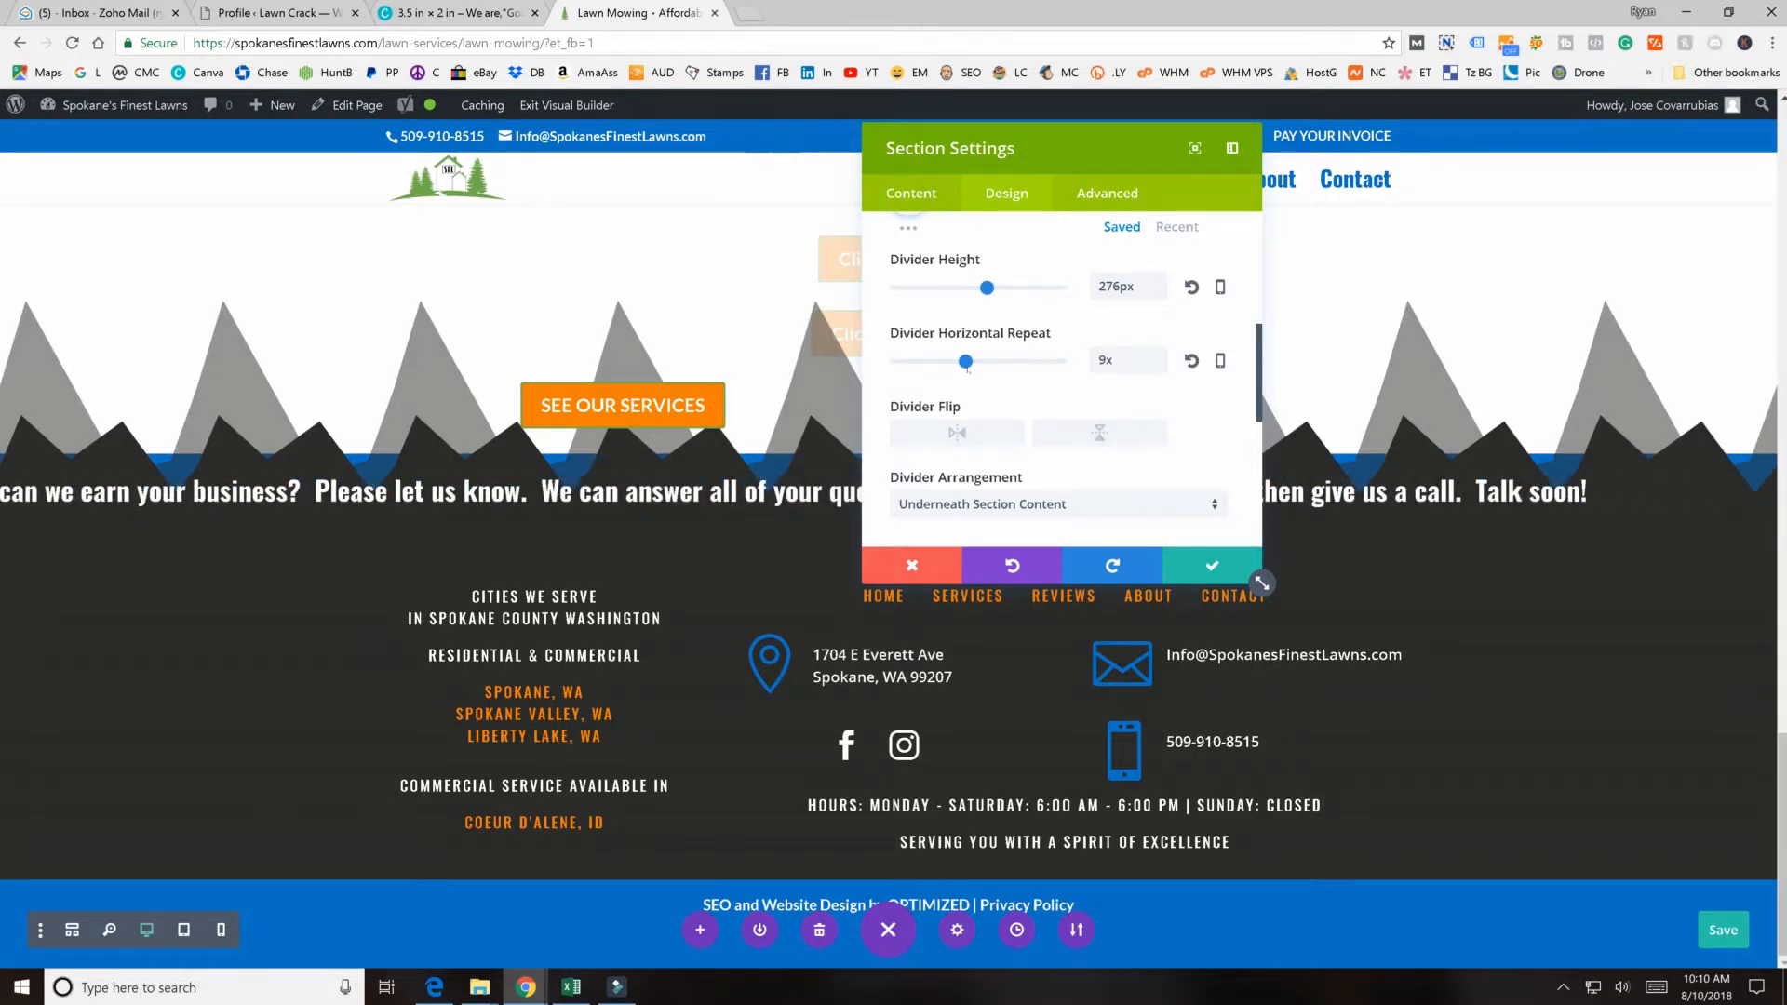
- Flip the bottom divider vertically, look over the remaining design options, and discard all the section changes
{"action": "left_click", "coordinate": [1080, 431]}
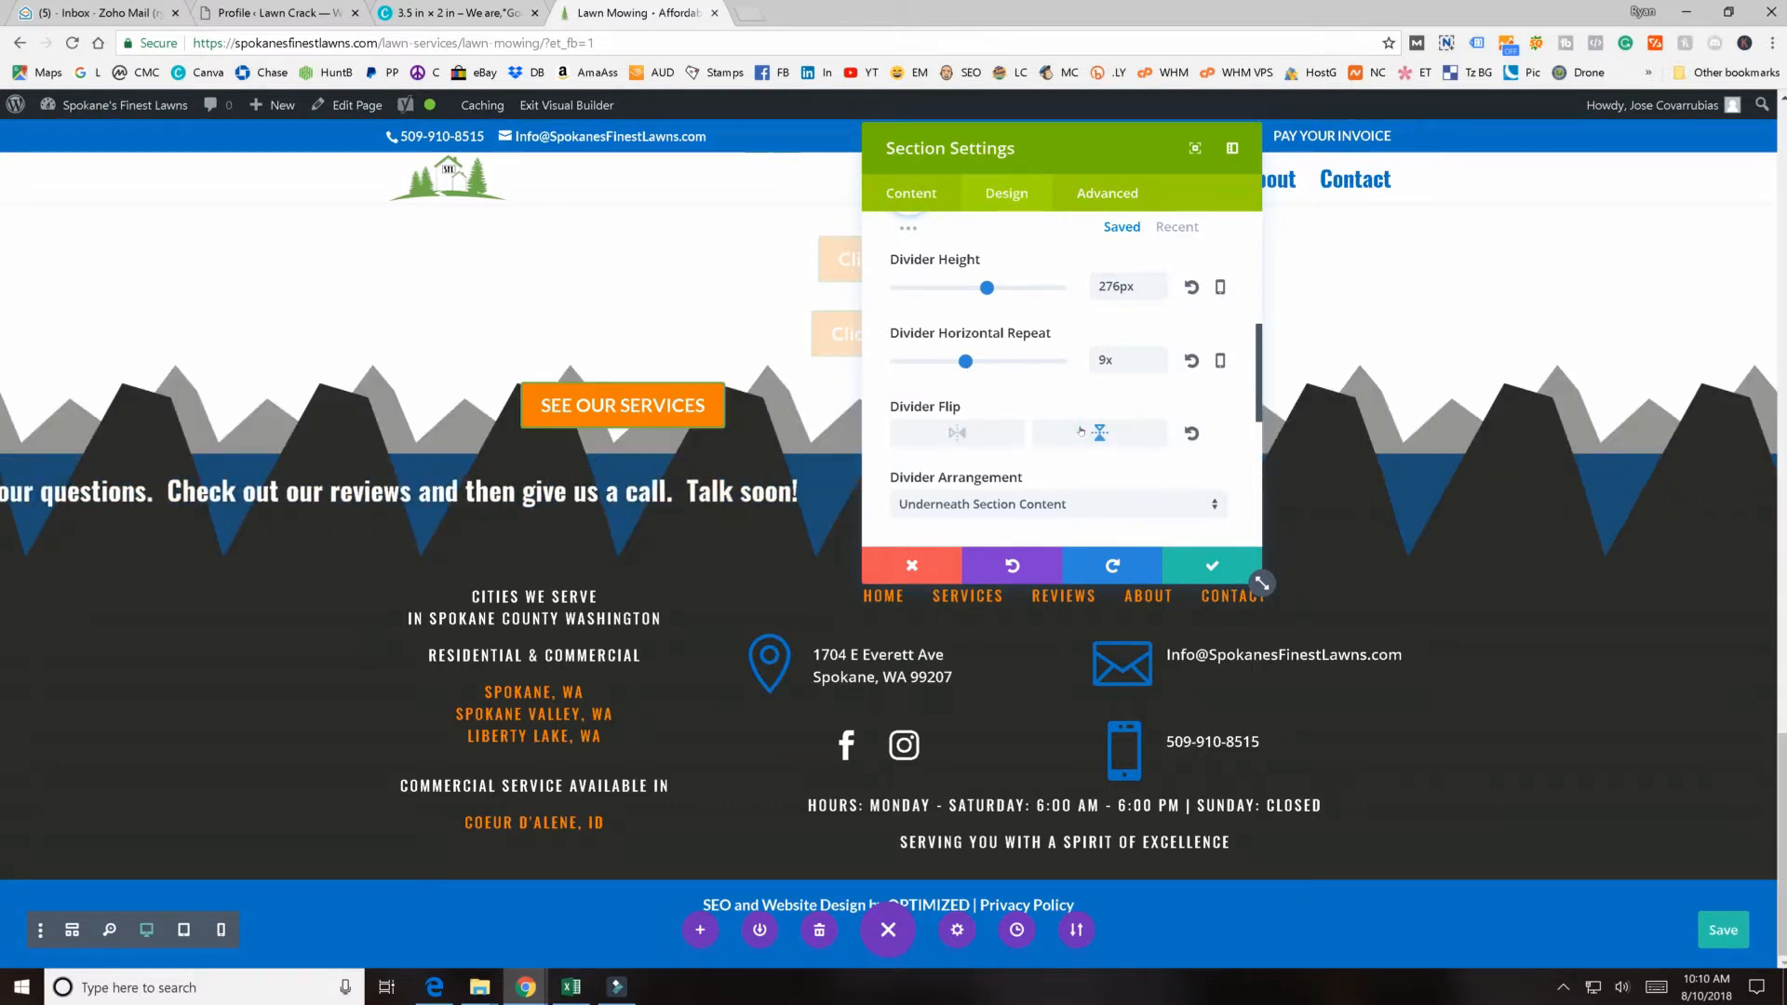
{"action": "scroll", "coordinate": [1086, 410], "scroll_direction": "down", "scroll_amount": 2}
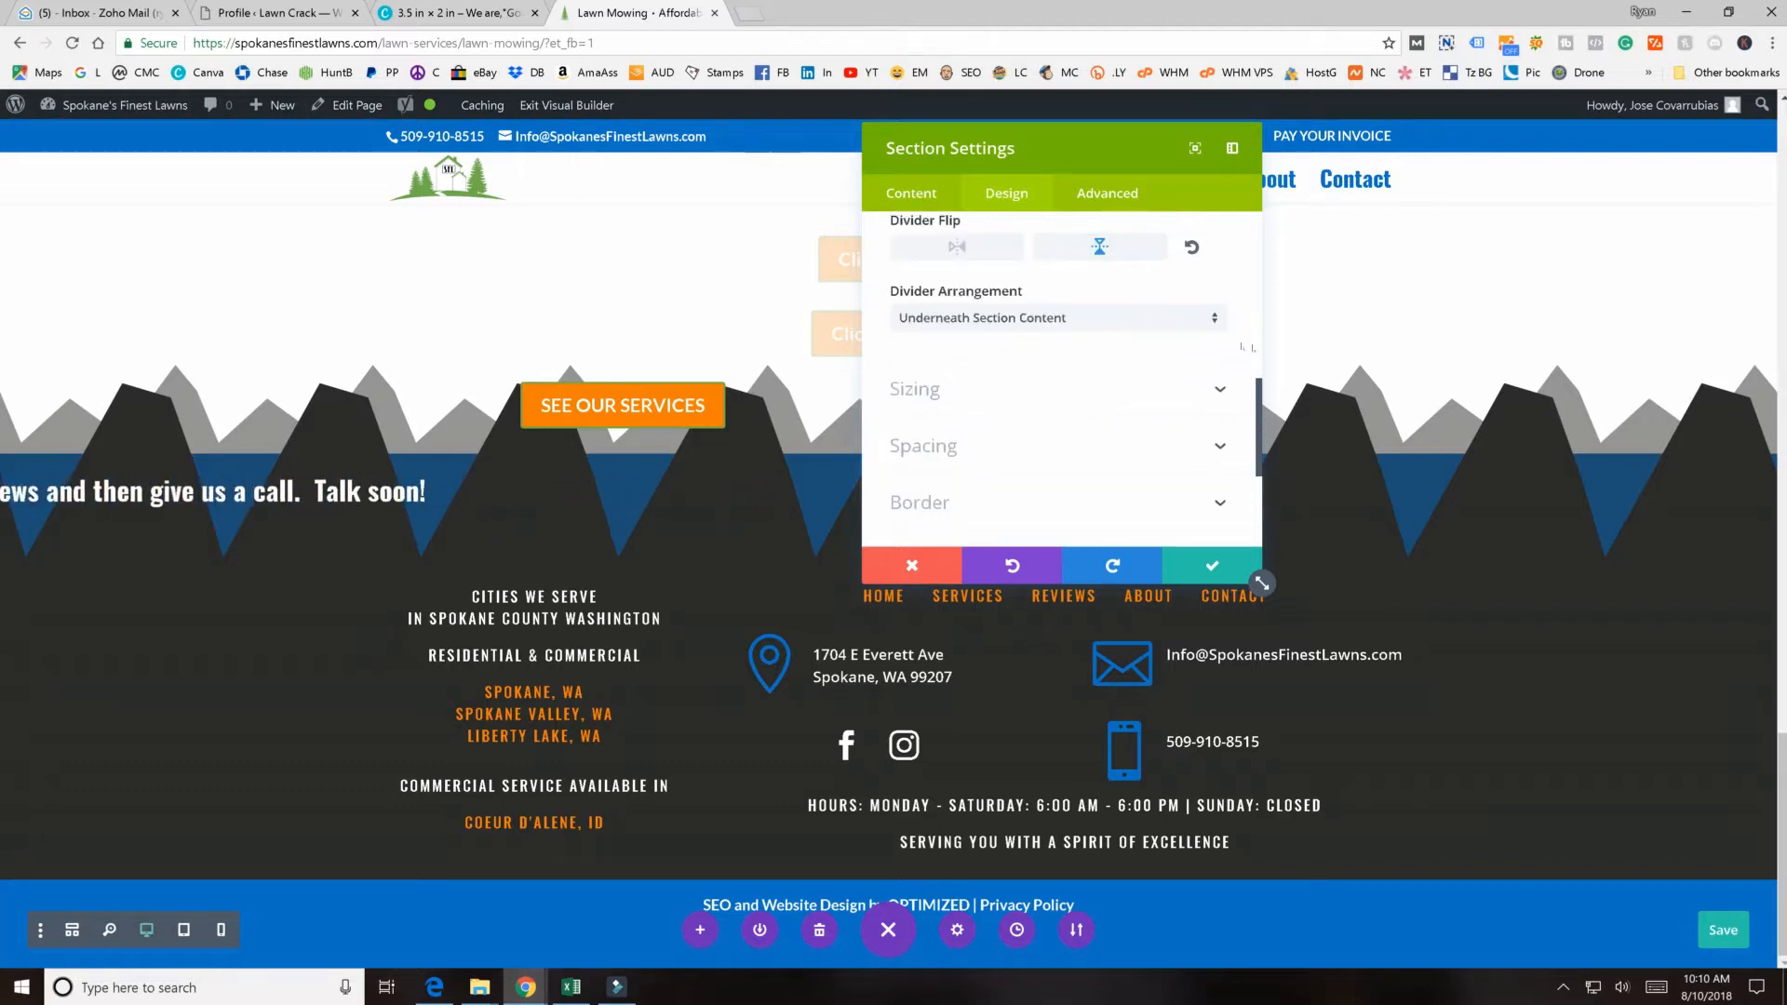
{"action": "scroll", "coordinate": [1018, 374], "scroll_direction": "down", "scroll_amount": 2}
{"action": "scroll", "coordinate": [1018, 374], "scroll_direction": "up", "scroll_amount": 8}
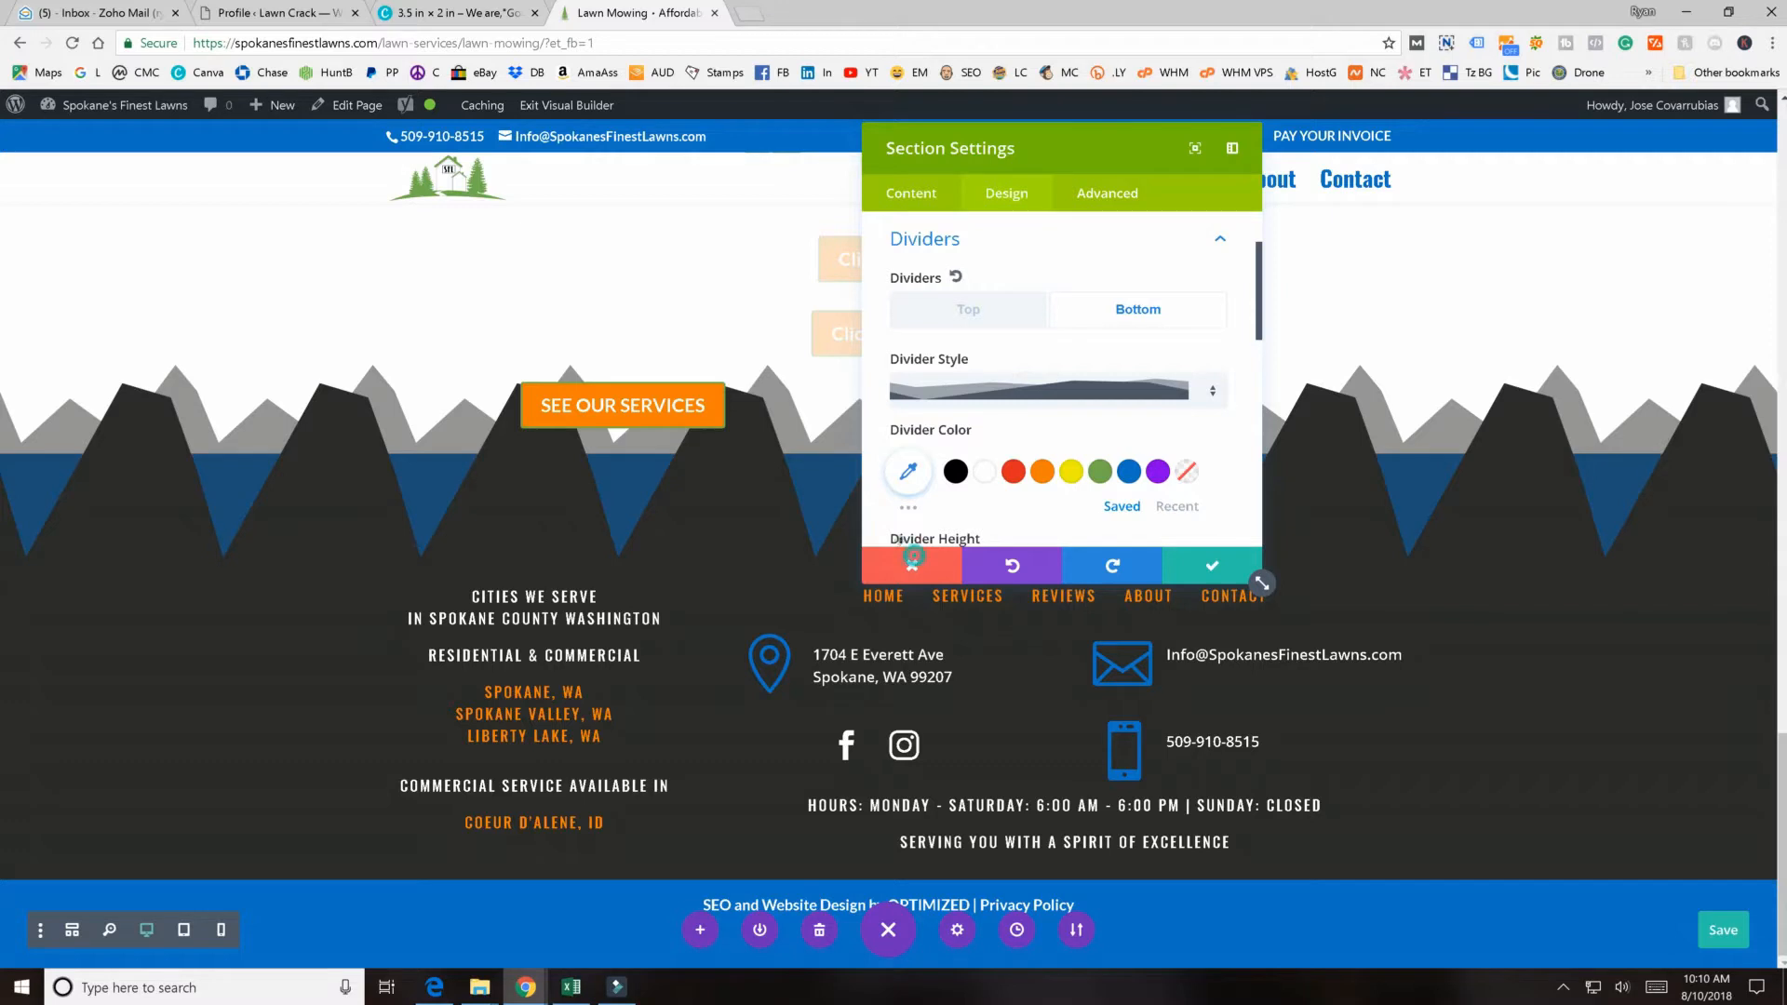
{"action": "left_click", "coordinate": [913, 558]}
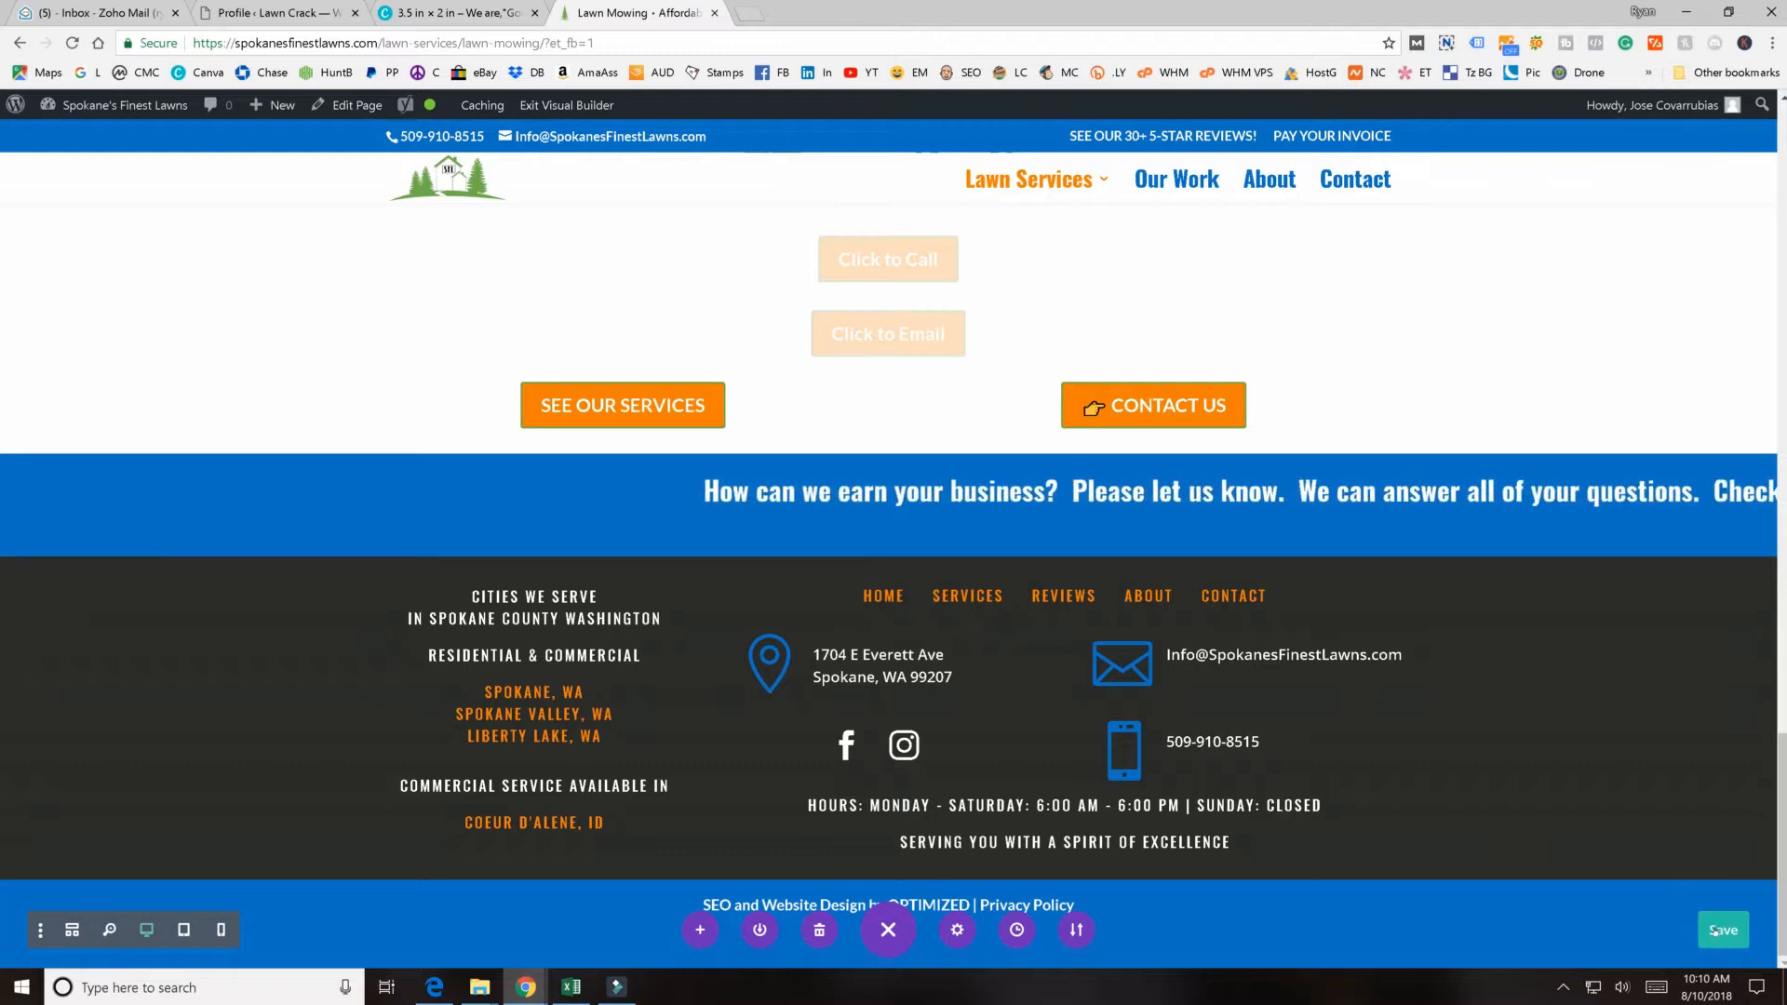
- View the Custom CSS field in the advanced page settings and close the settings
{"action": "left_click", "coordinate": [954, 930]}
{"action": "left_click", "coordinate": [1107, 192]}
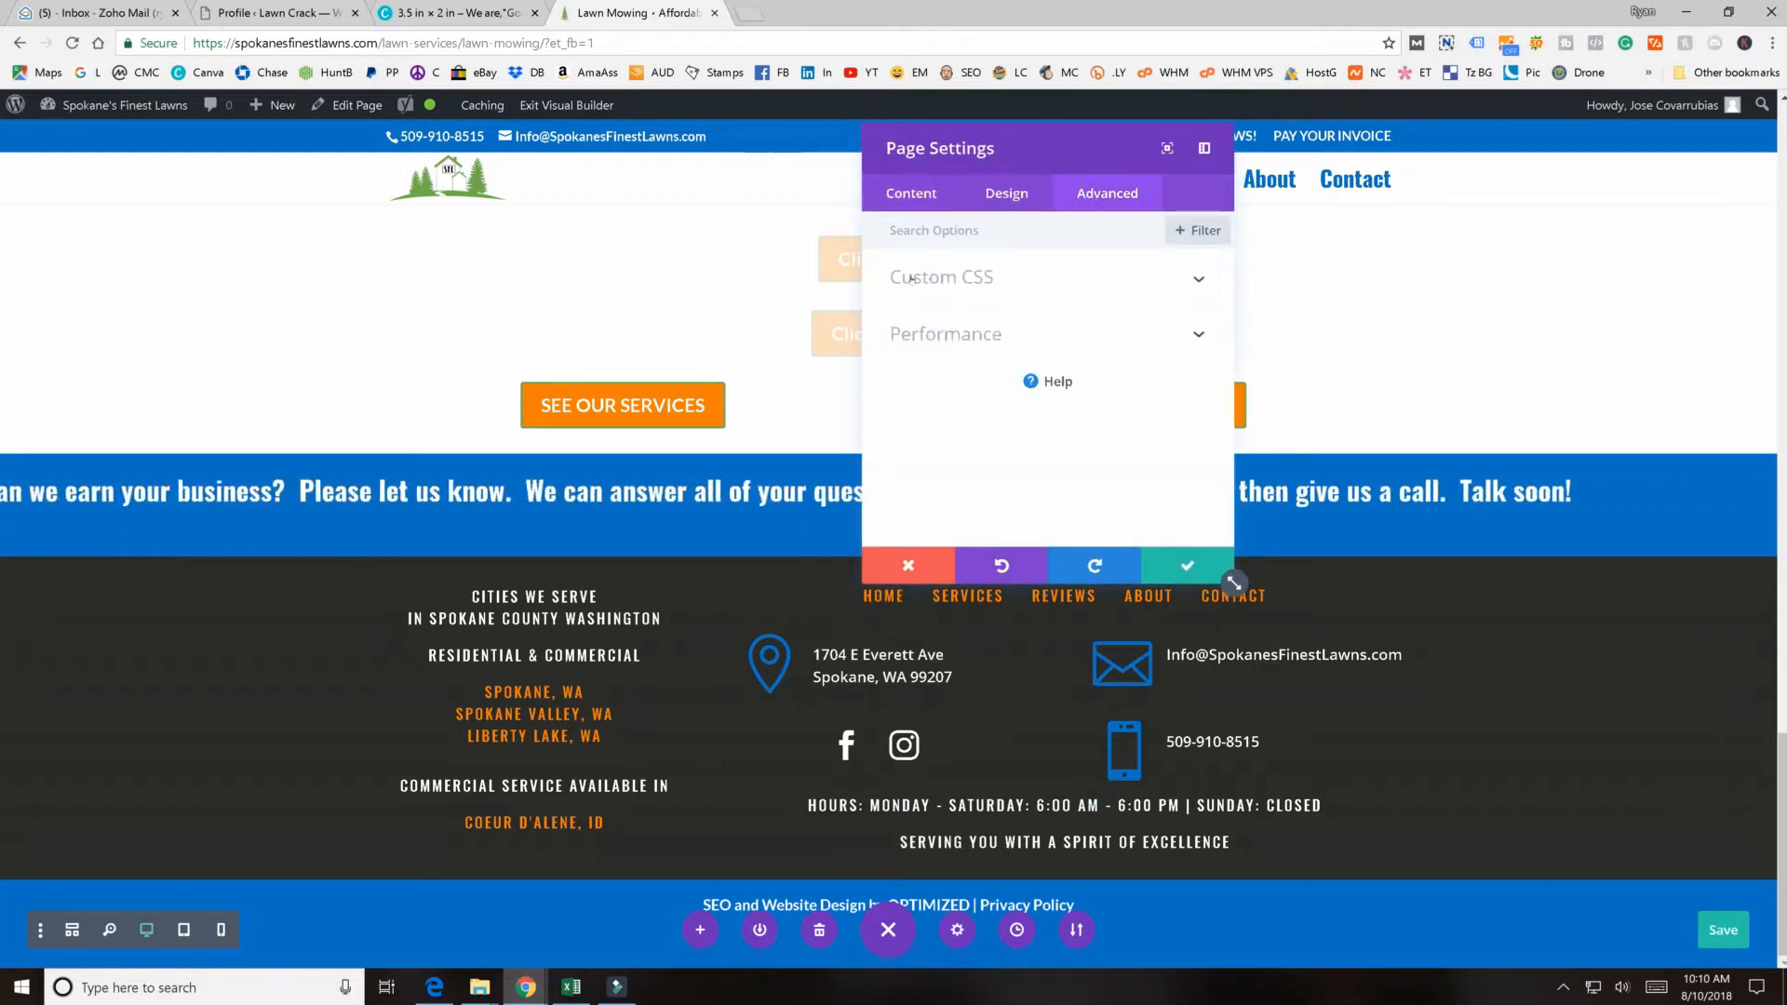
{"action": "left_click", "coordinate": [929, 278]}
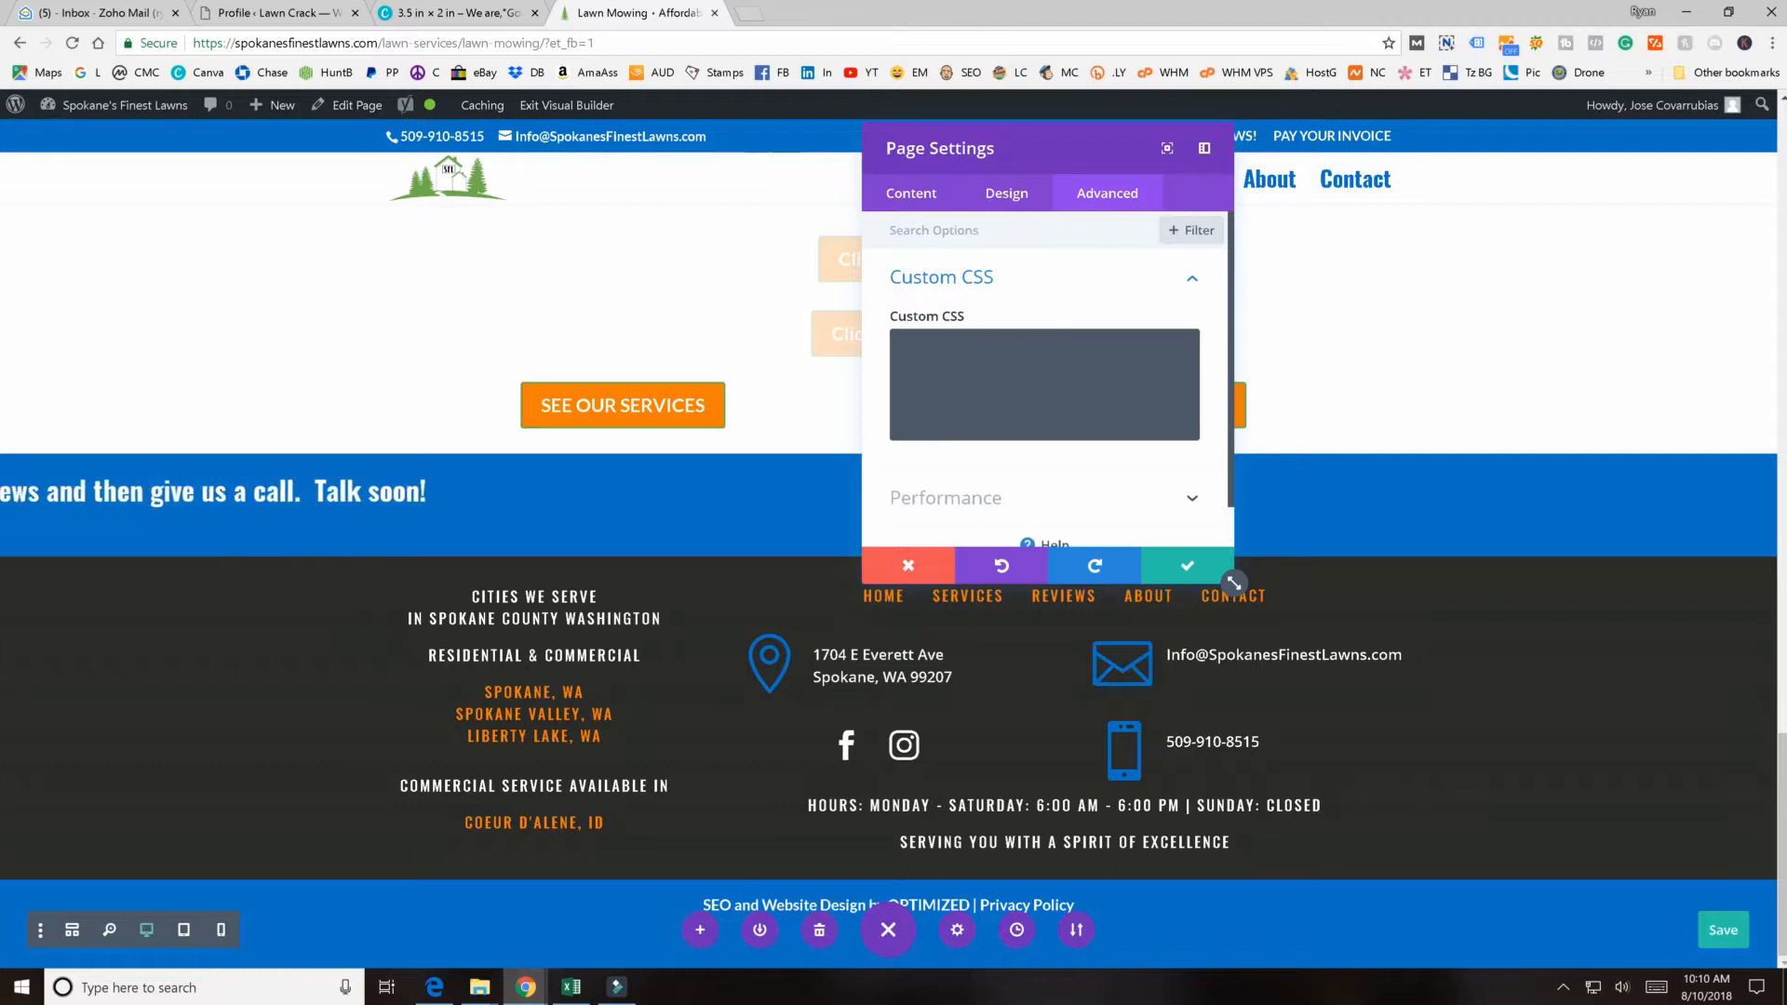
{"action": "left_click", "coordinate": [1167, 553]}
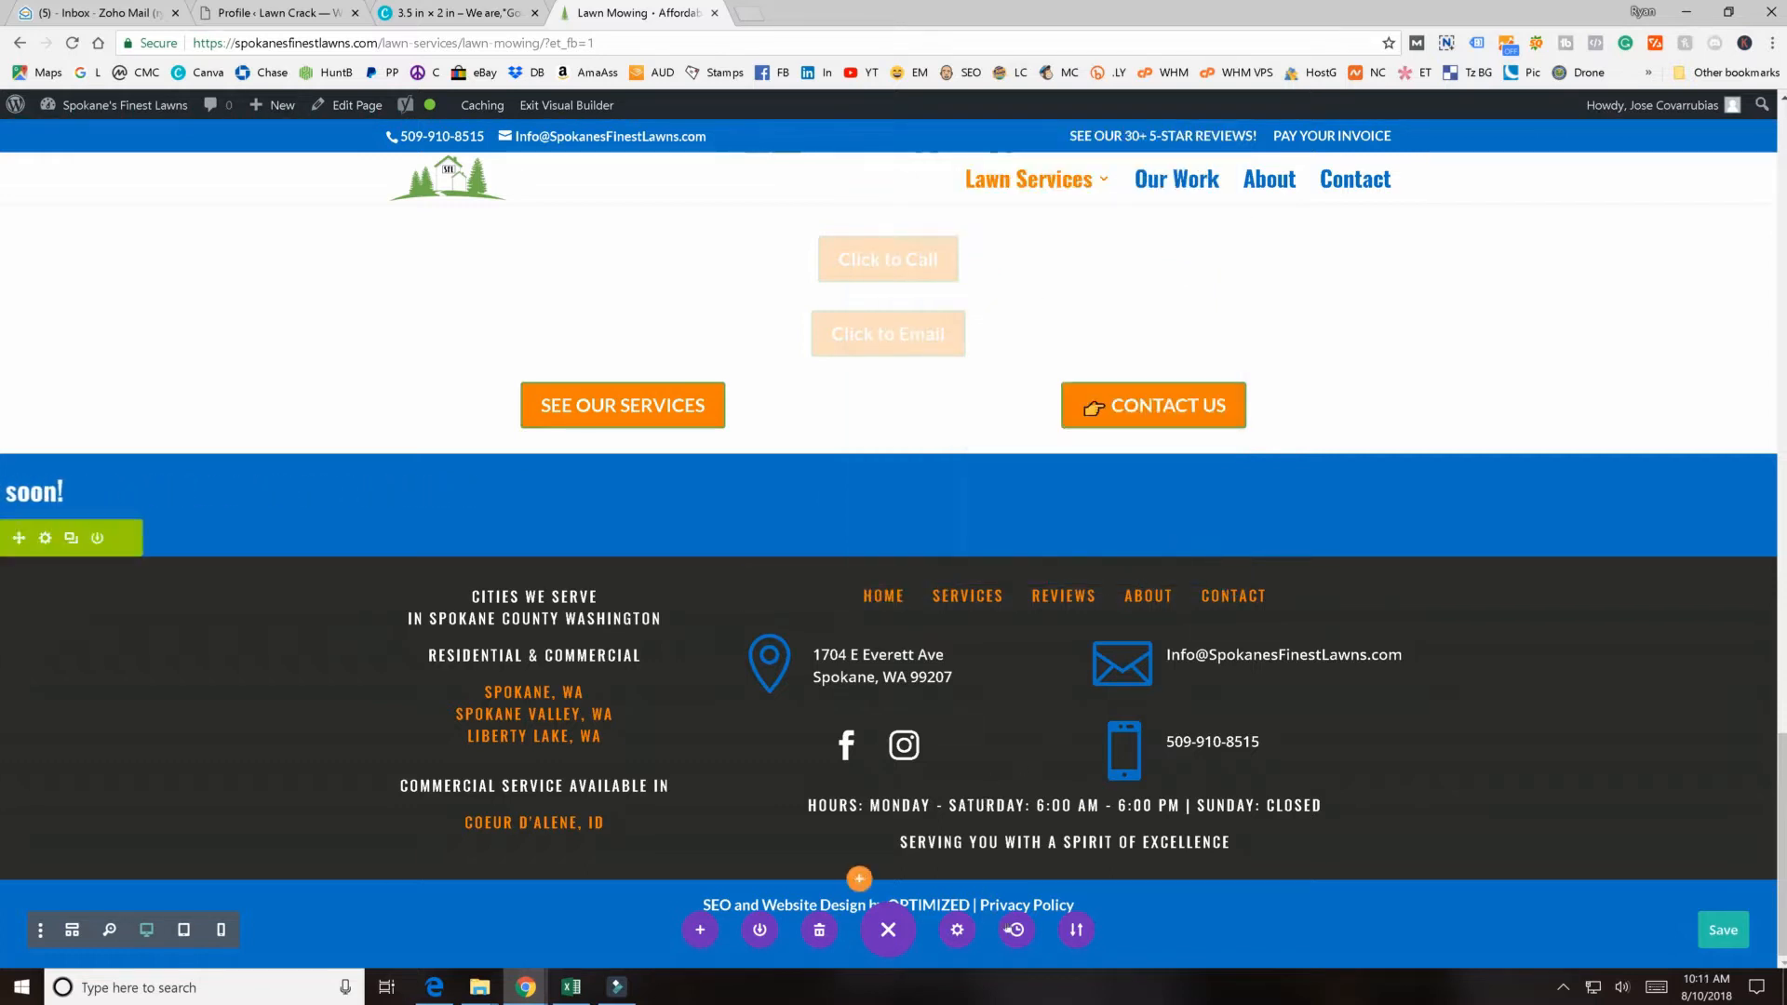
- Review the page's editing history from the first state to the most recent one, and close the history
{"action": "left_click", "coordinate": [1016, 928]}
{"action": "scroll", "coordinate": [1022, 443], "scroll_direction": "down", "scroll_amount": 10}
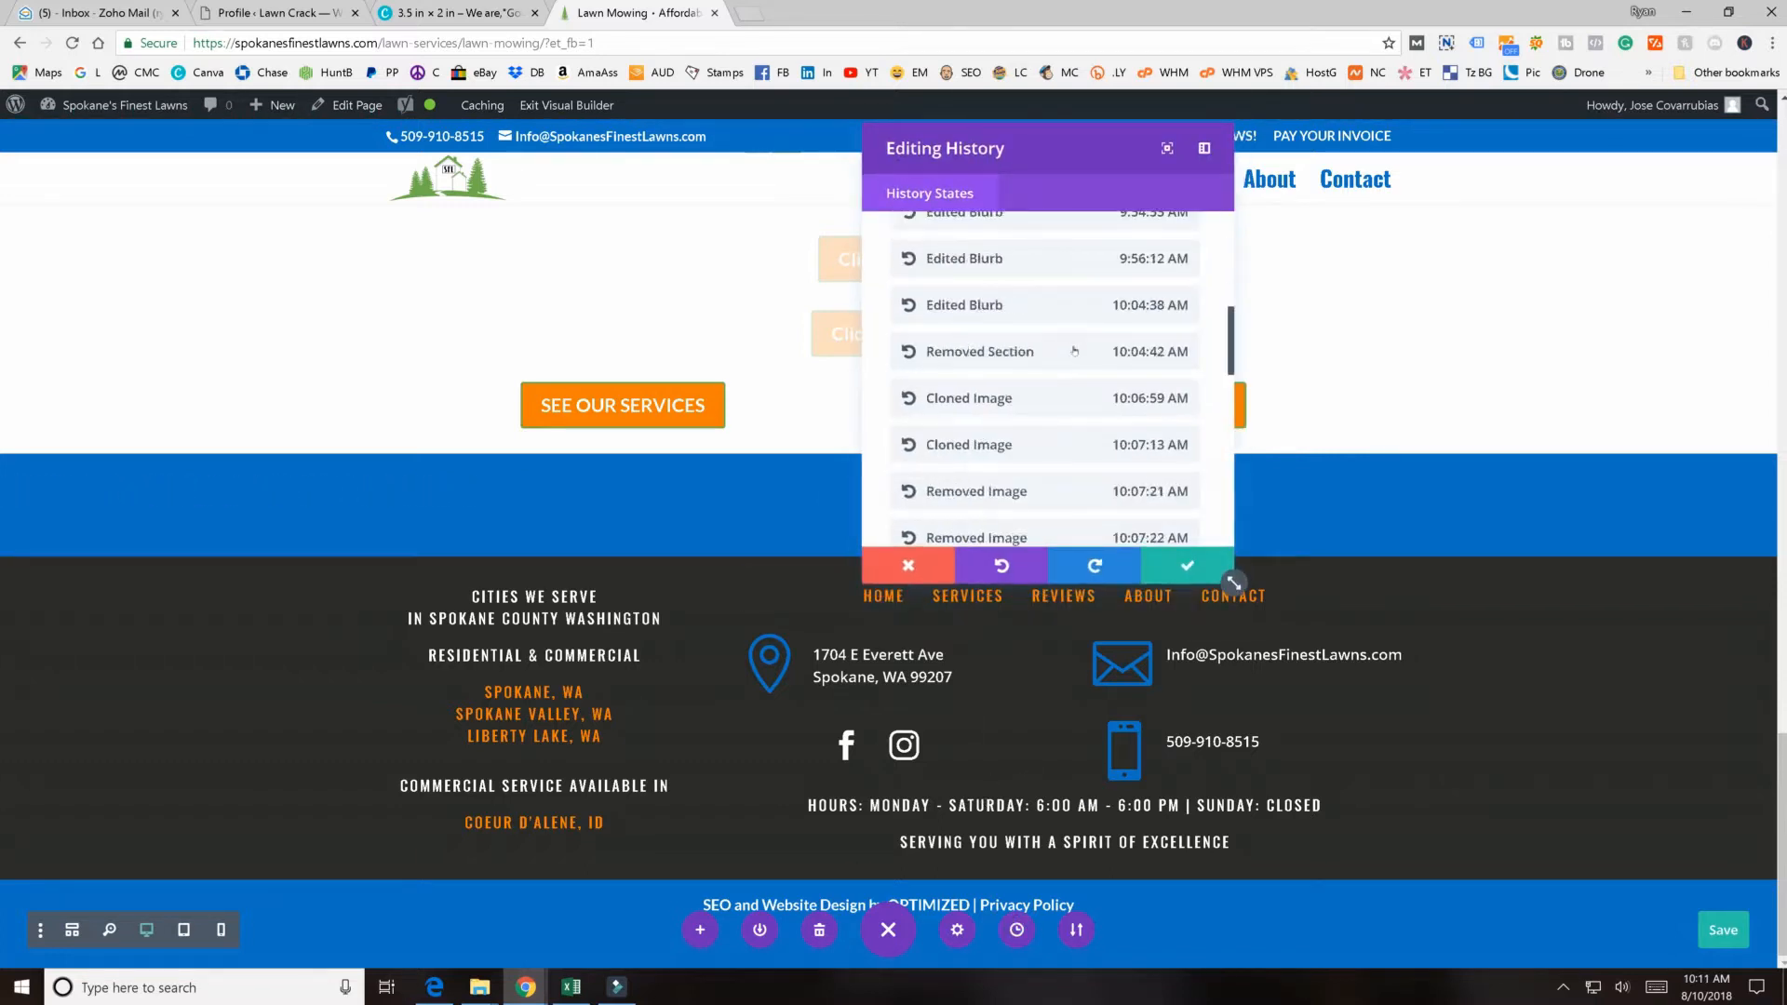
{"action": "scroll", "coordinate": [998, 378], "scroll_direction": "up", "scroll_amount": 15}
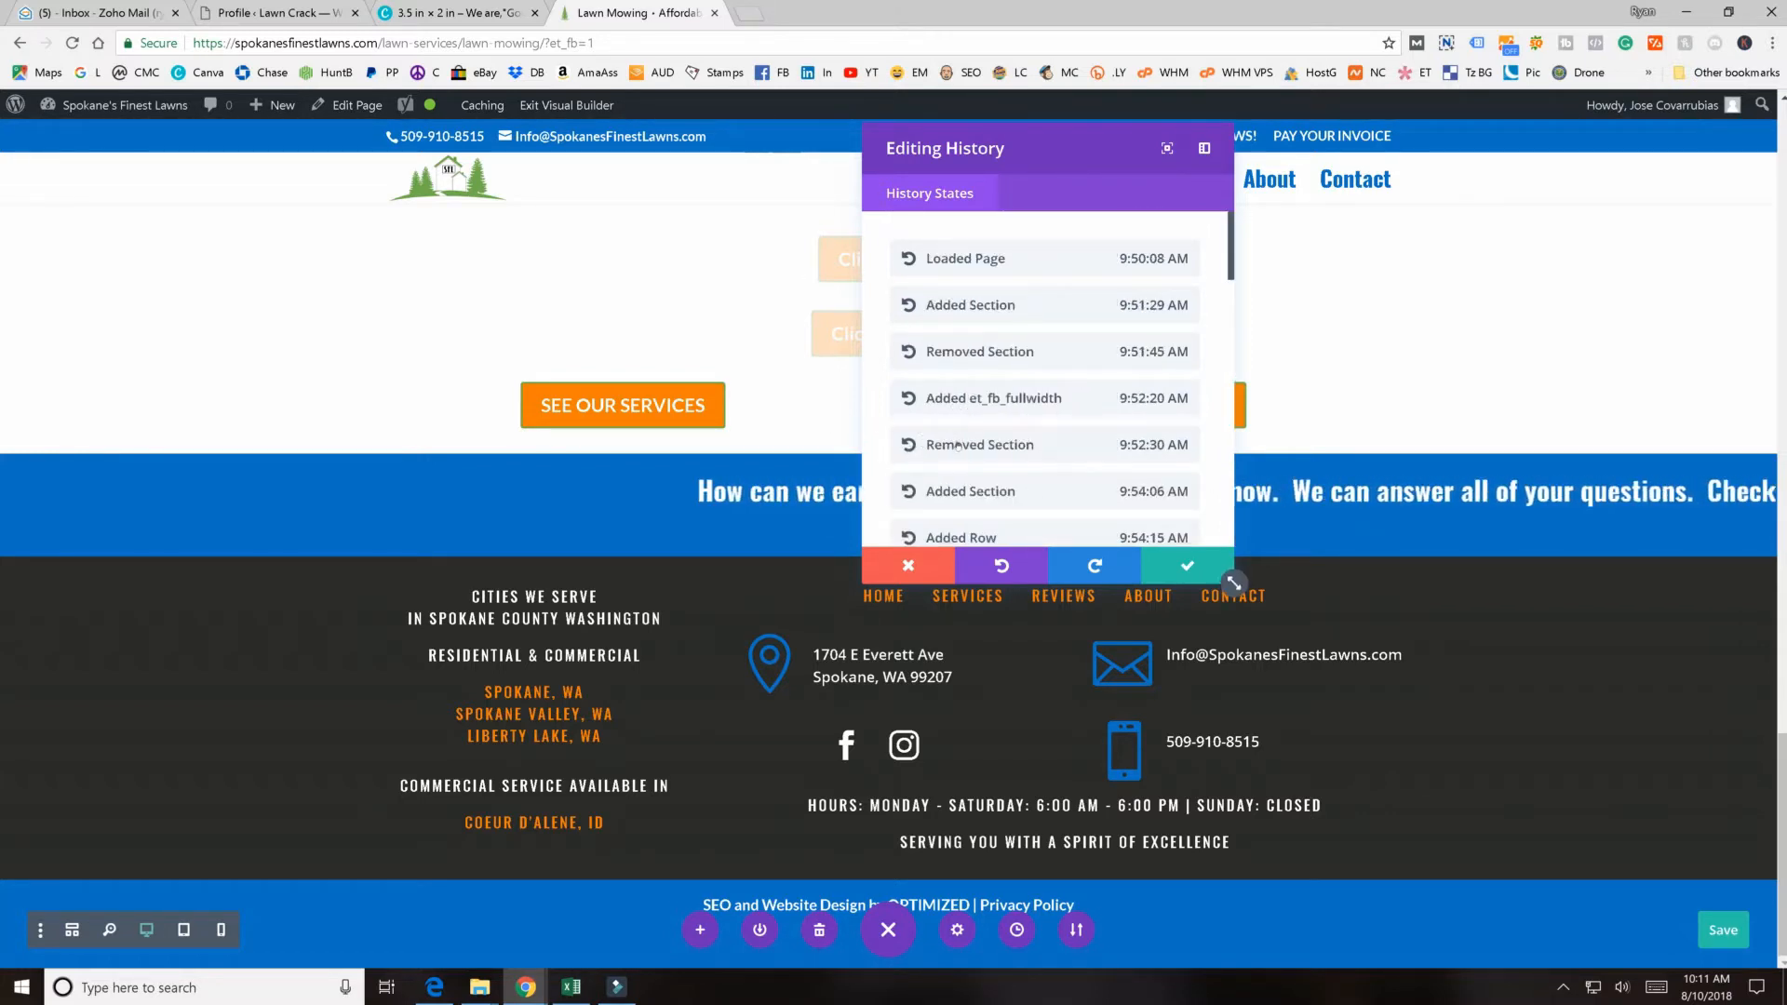
{"action": "scroll", "coordinate": [1033, 434], "scroll_direction": "down", "scroll_amount": 12}
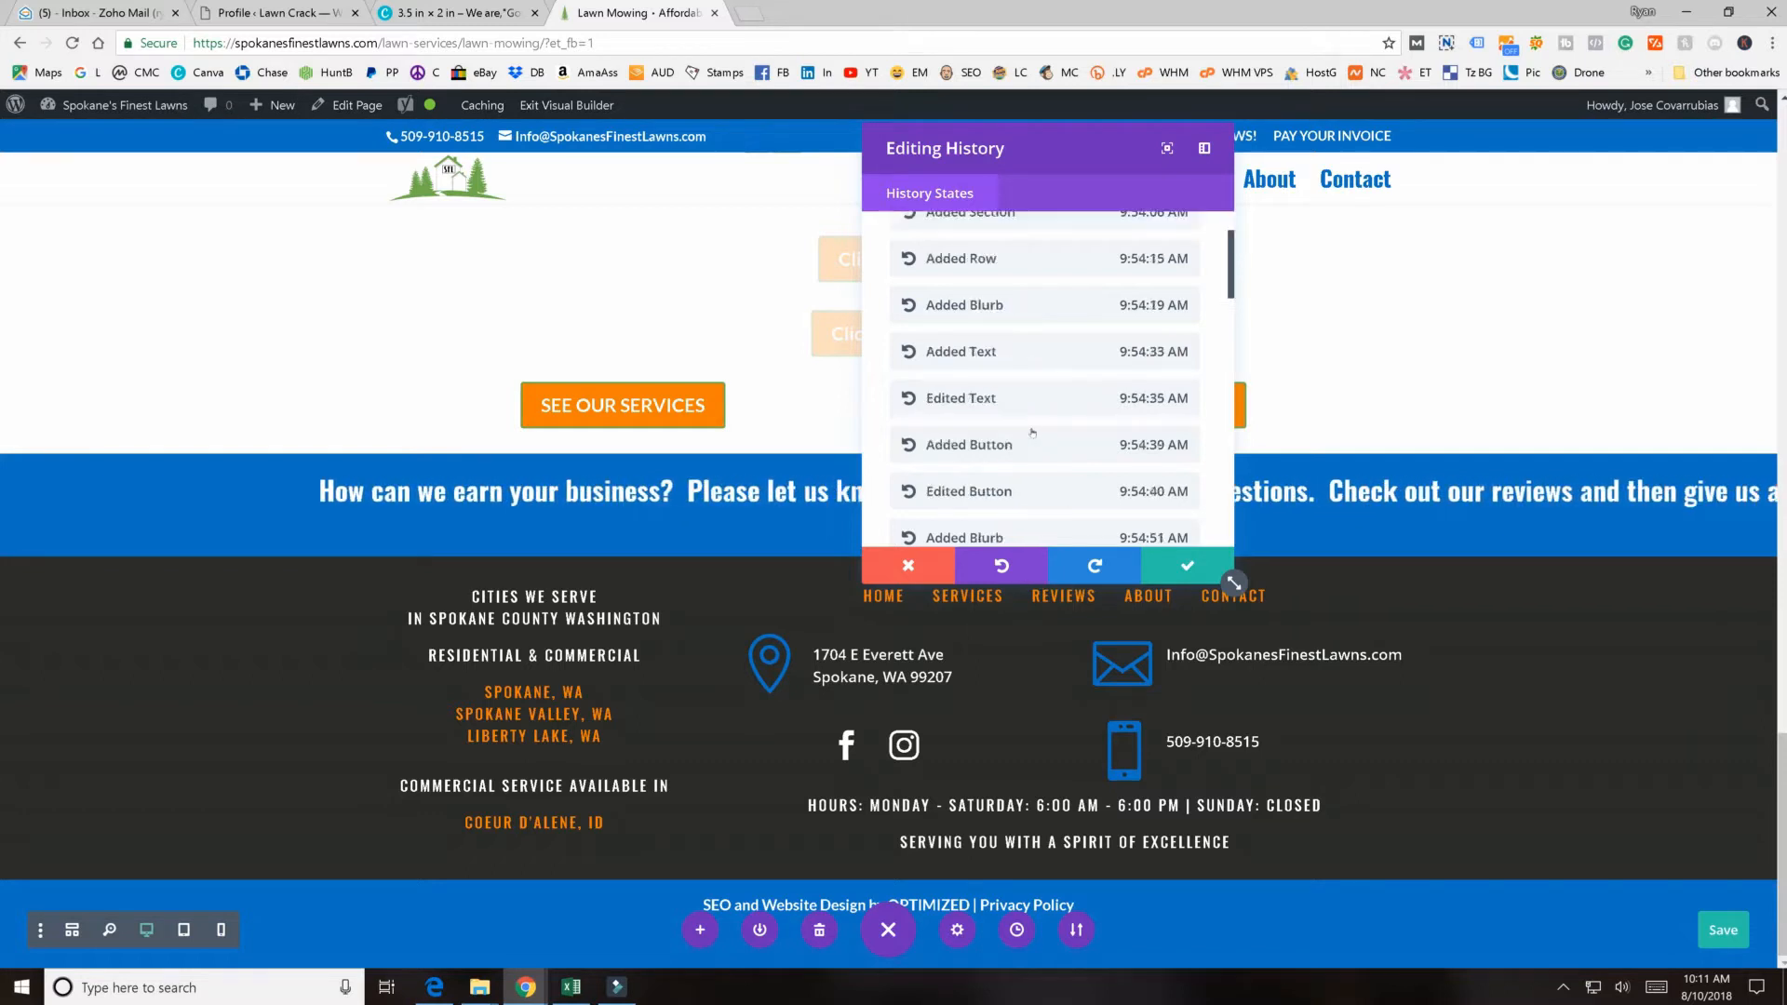
{"action": "scroll", "coordinate": [1033, 434], "scroll_direction": "down", "scroll_amount": 5}
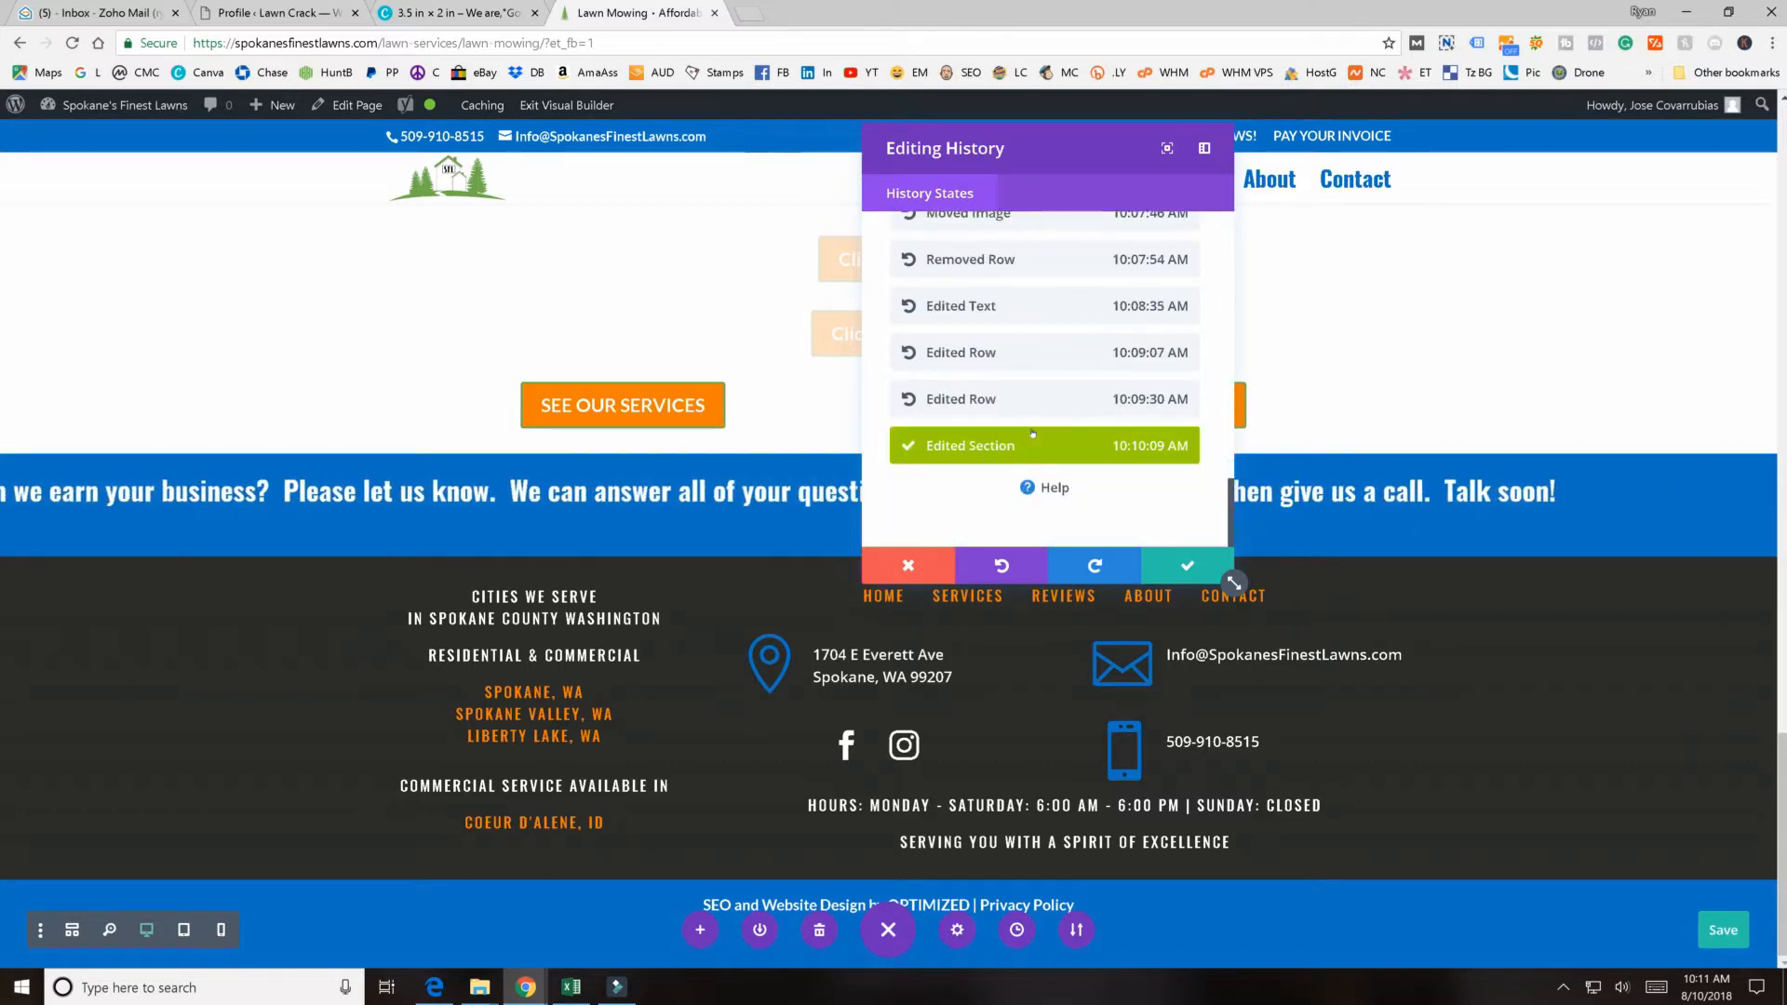
{"action": "left_click", "coordinate": [1175, 559]}
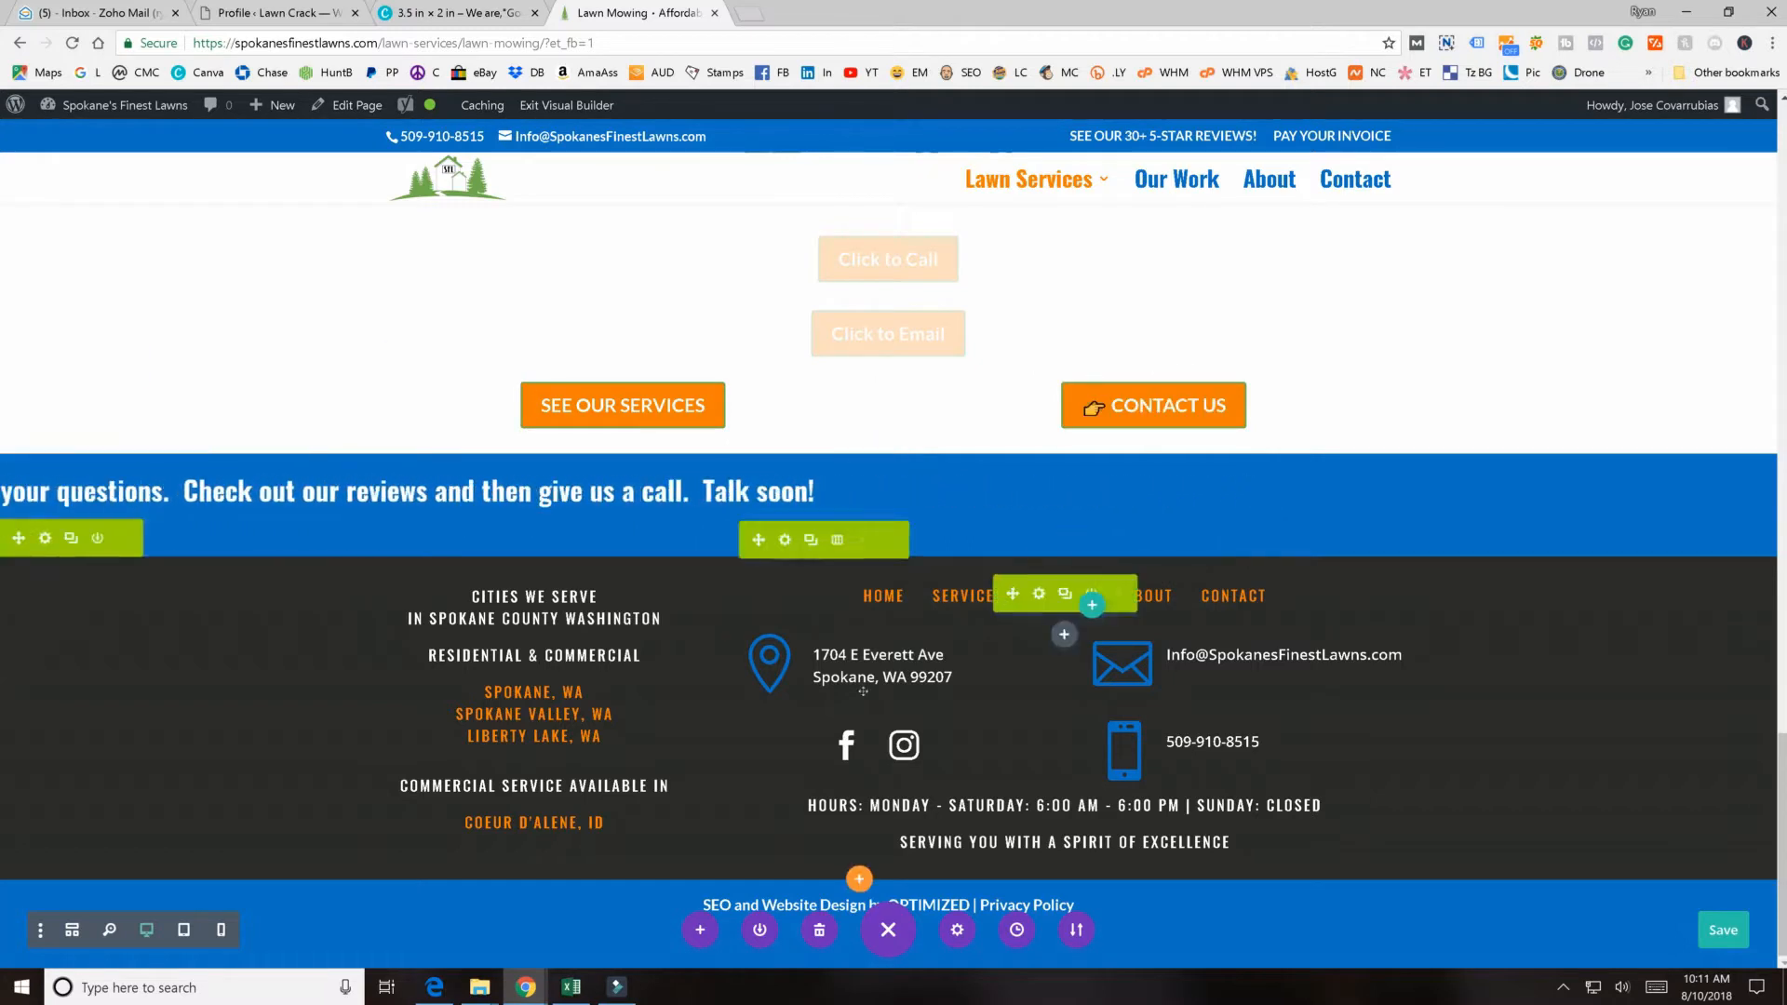
- Open the layout library and browse the premade layout packs
{"action": "left_click", "coordinate": [702, 928]}
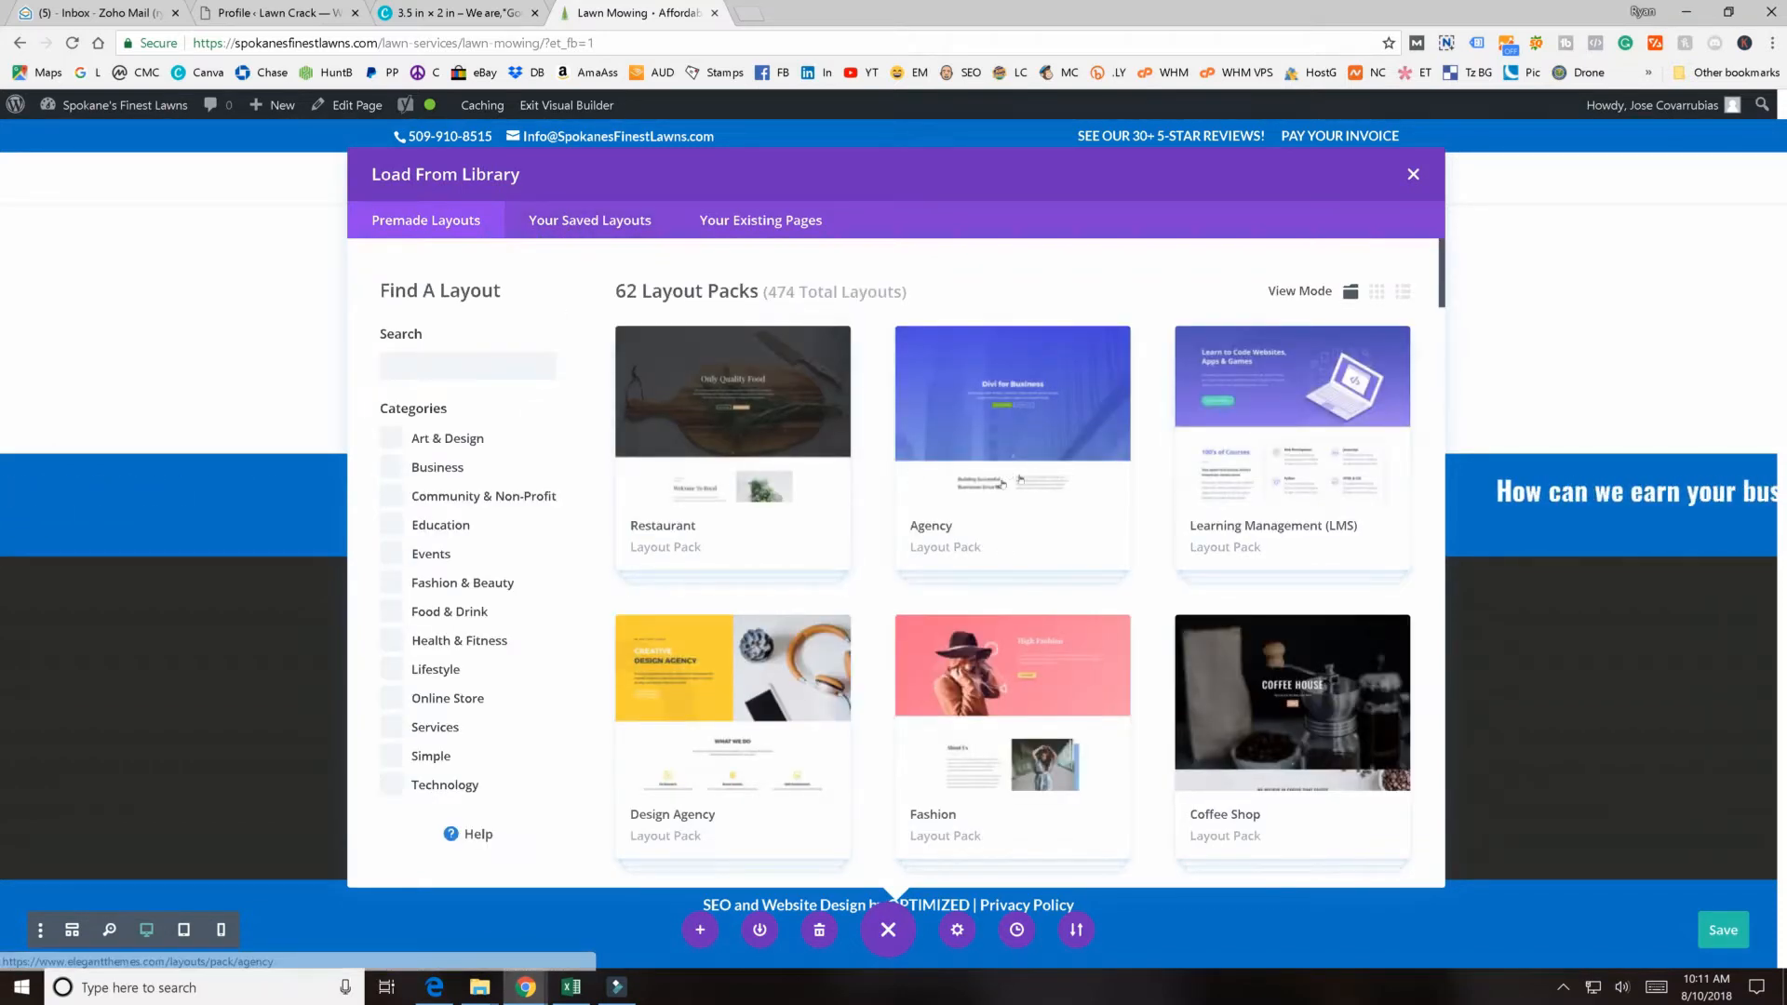
{"action": "scroll", "coordinate": [874, 465], "scroll_direction": "down", "scroll_amount": 10}
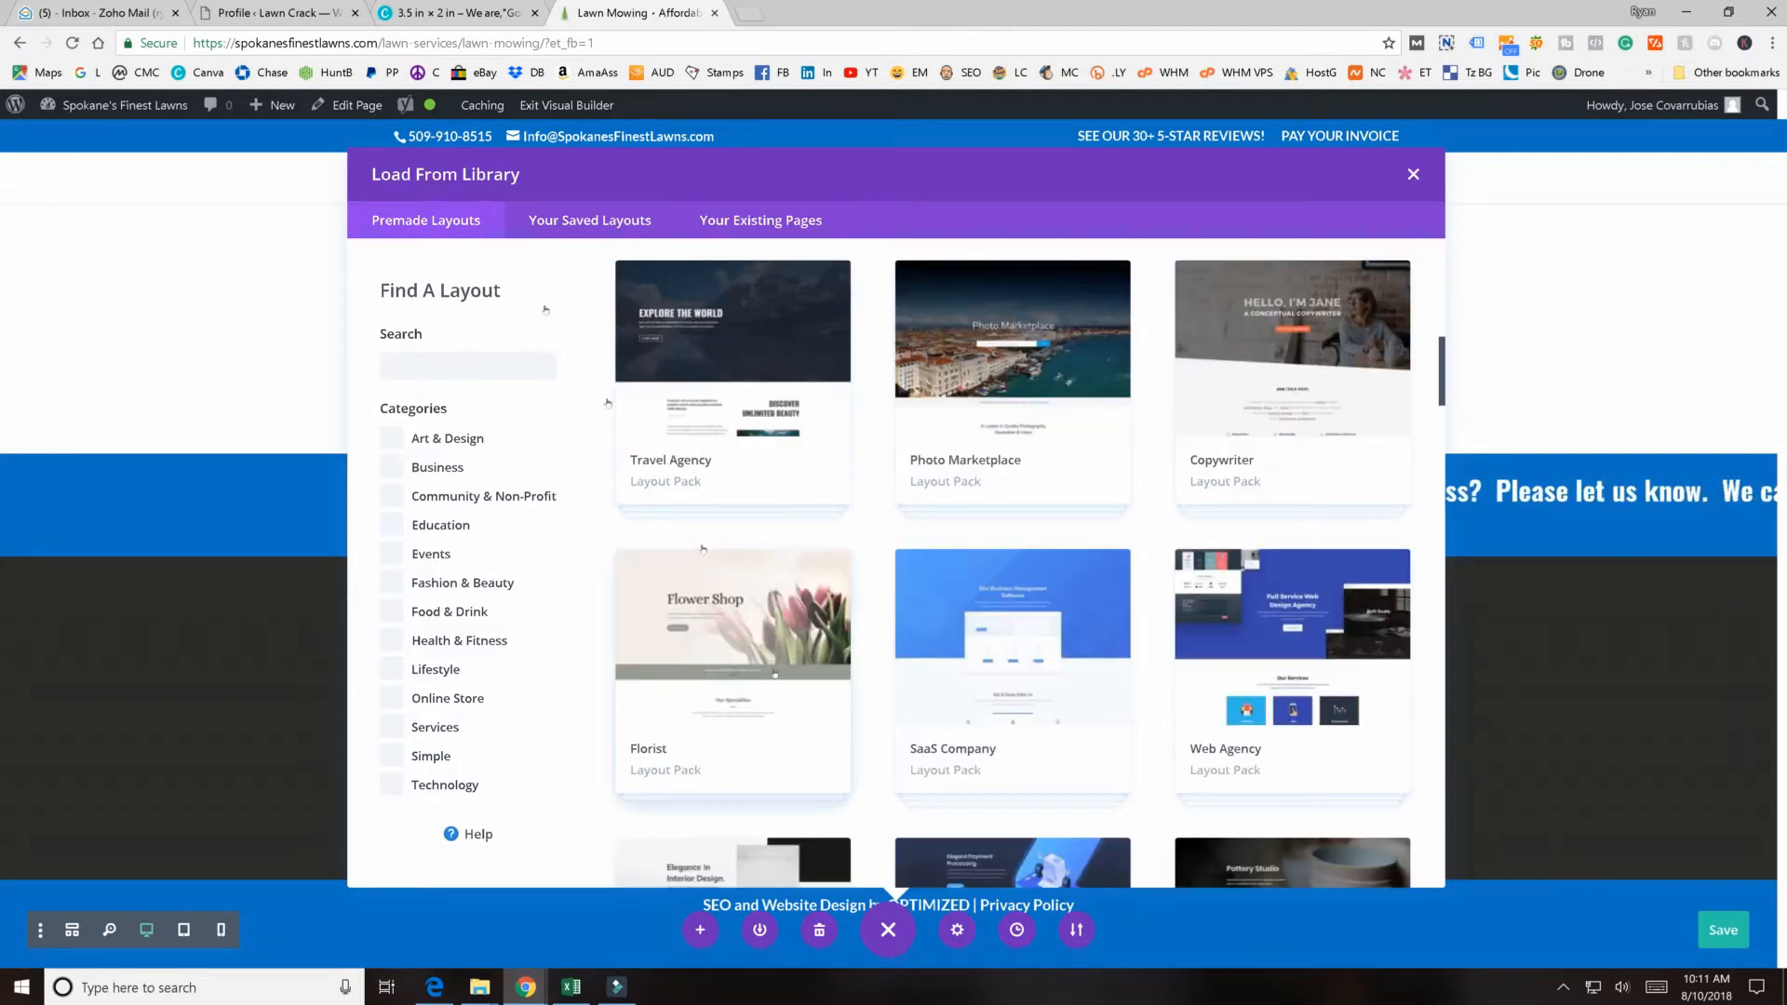
{"action": "scroll", "coordinate": [774, 674], "scroll_direction": "up", "scroll_amount": 8}
{"action": "scroll", "coordinate": [732, 519], "scroll_direction": "up", "scroll_amount": 3}
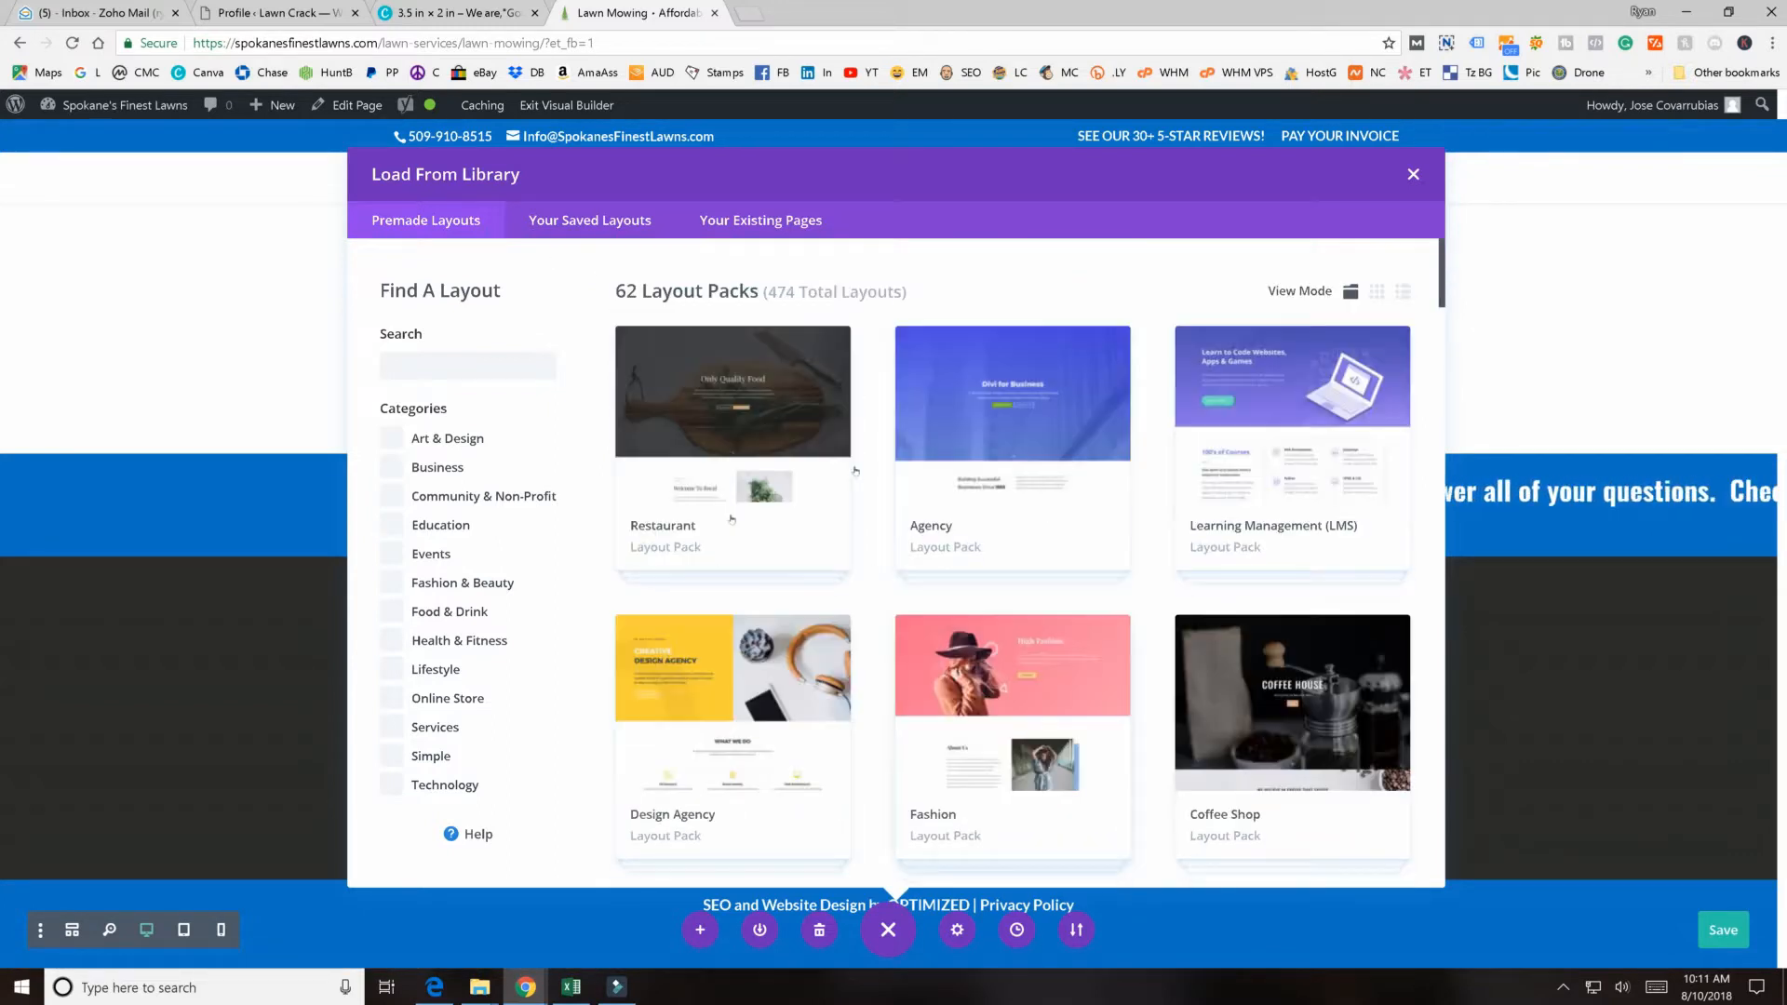
- Look over the saved layouts and their Replace existing content option, and close the library
{"action": "left_click", "coordinate": [624, 221]}
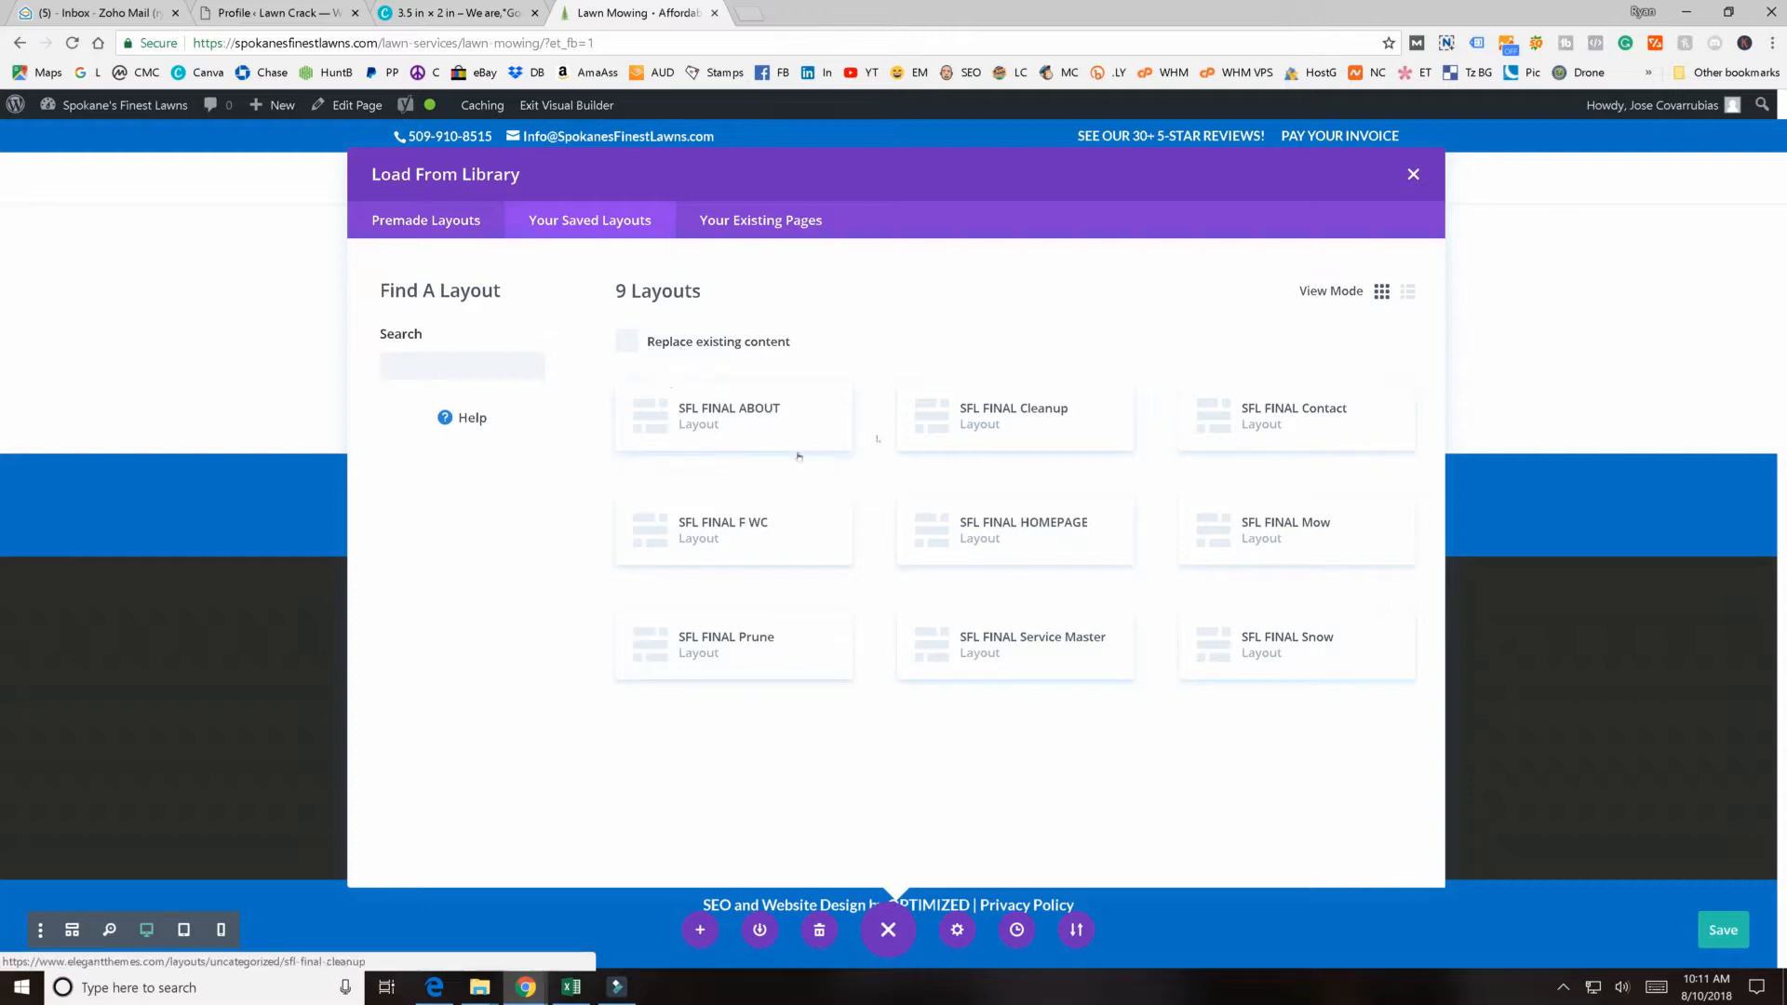
{"action": "left_click", "coordinate": [621, 350]}
{"action": "left_click", "coordinate": [624, 346]}
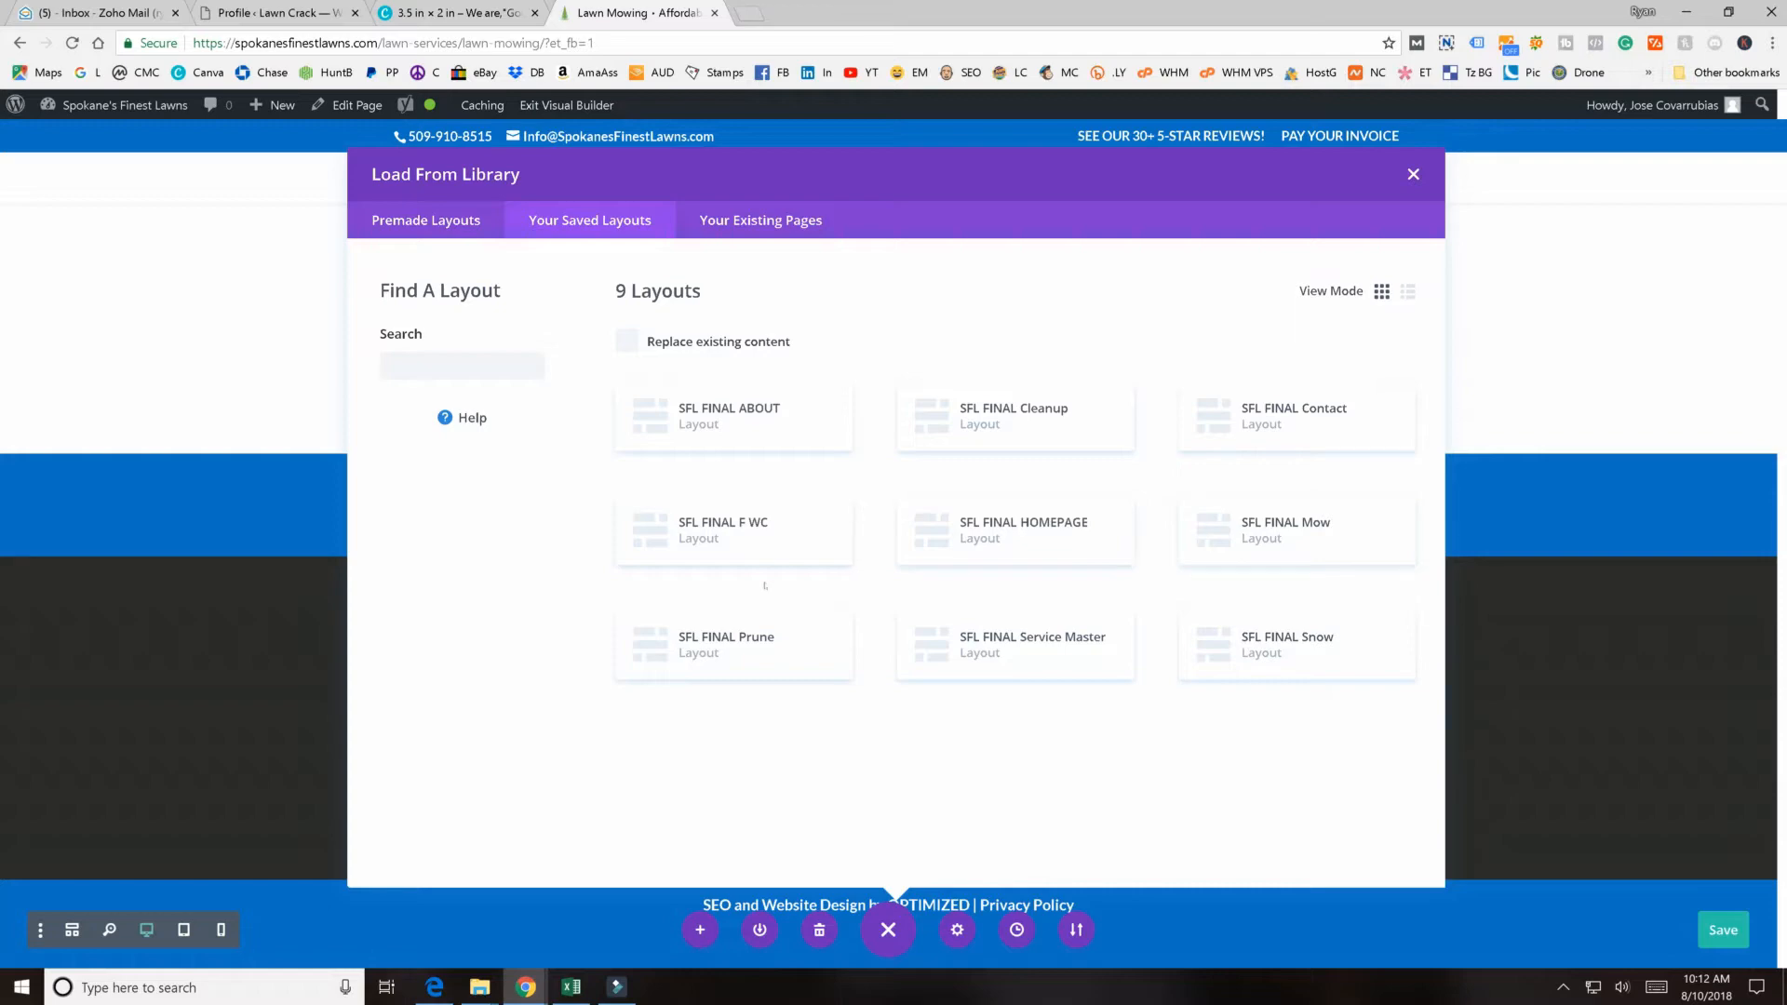
{"action": "left_click", "coordinate": [1409, 174]}
- Try moving the See Our Services and Contact Us button row, and drop it back below the Click to Email button
{"action": "scroll", "coordinate": [546, 740], "scroll_direction": "up", "scroll_amount": 4}
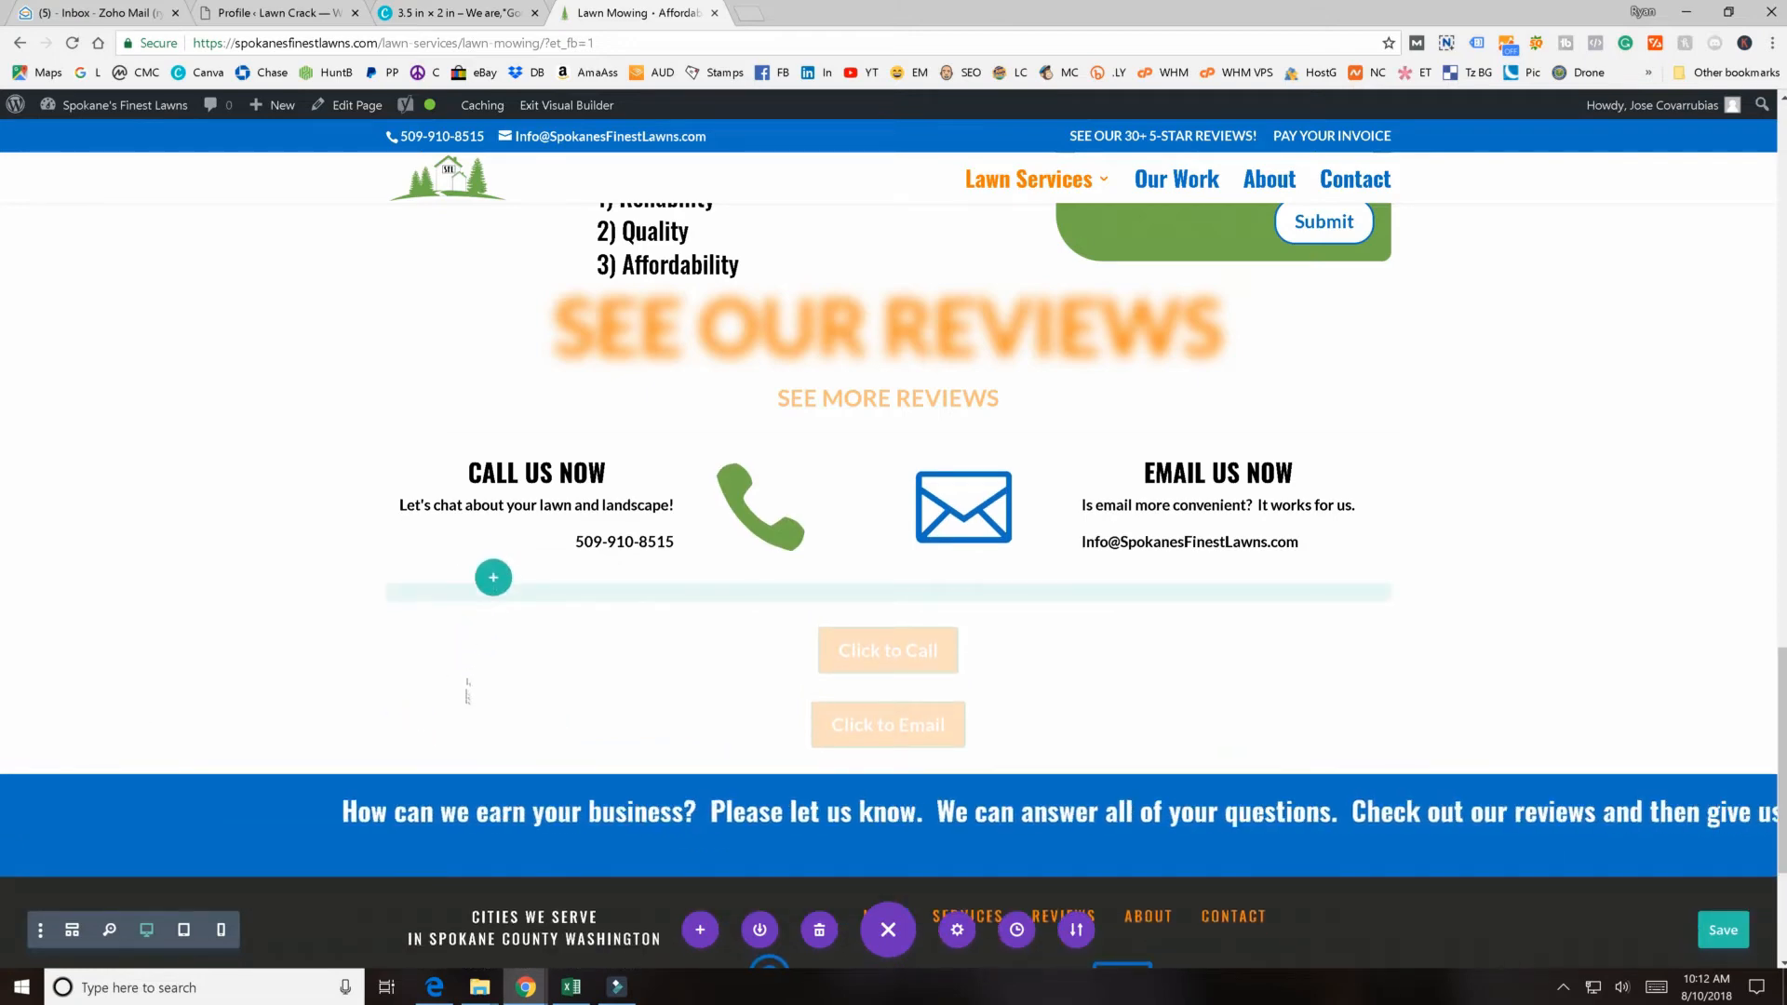
{"action": "left_click_drag", "start_coordinate": [466, 718], "coordinate": [464, 726]}
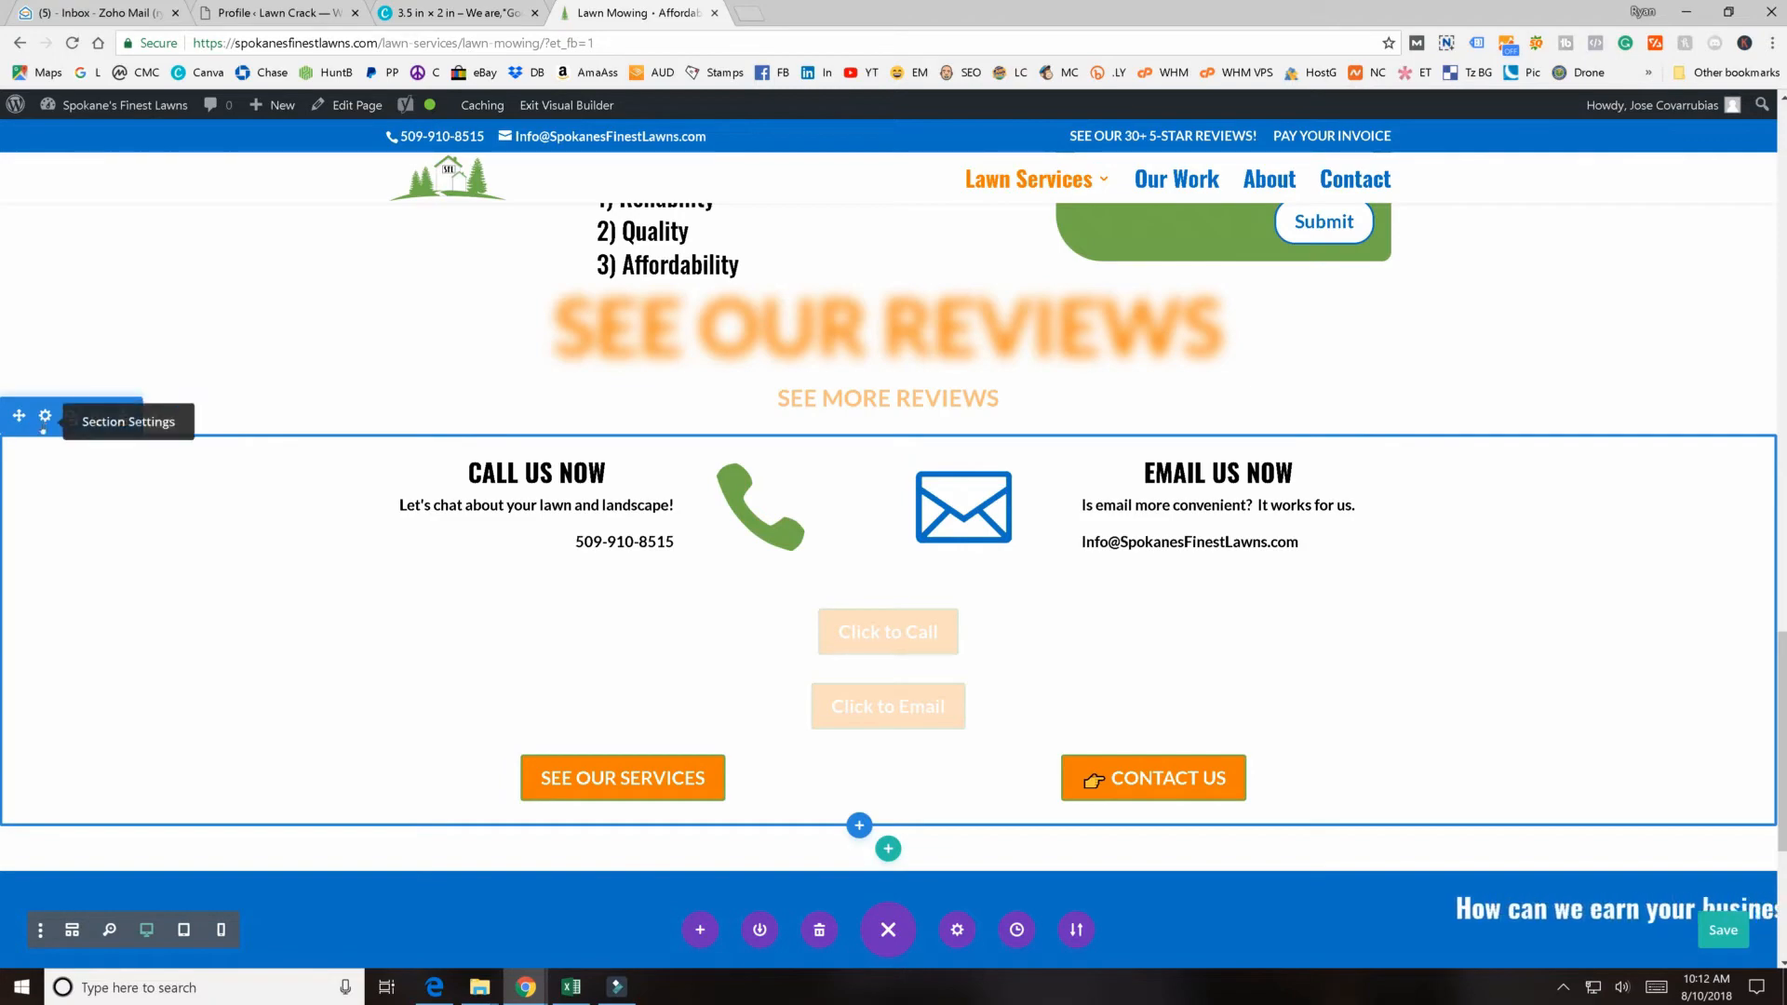
- Examine the alternative text and title text in the attributes of the mower image below the page's hero header
{"action": "scroll", "coordinate": [768, 631], "scroll_direction": "up", "scroll_amount": 10}
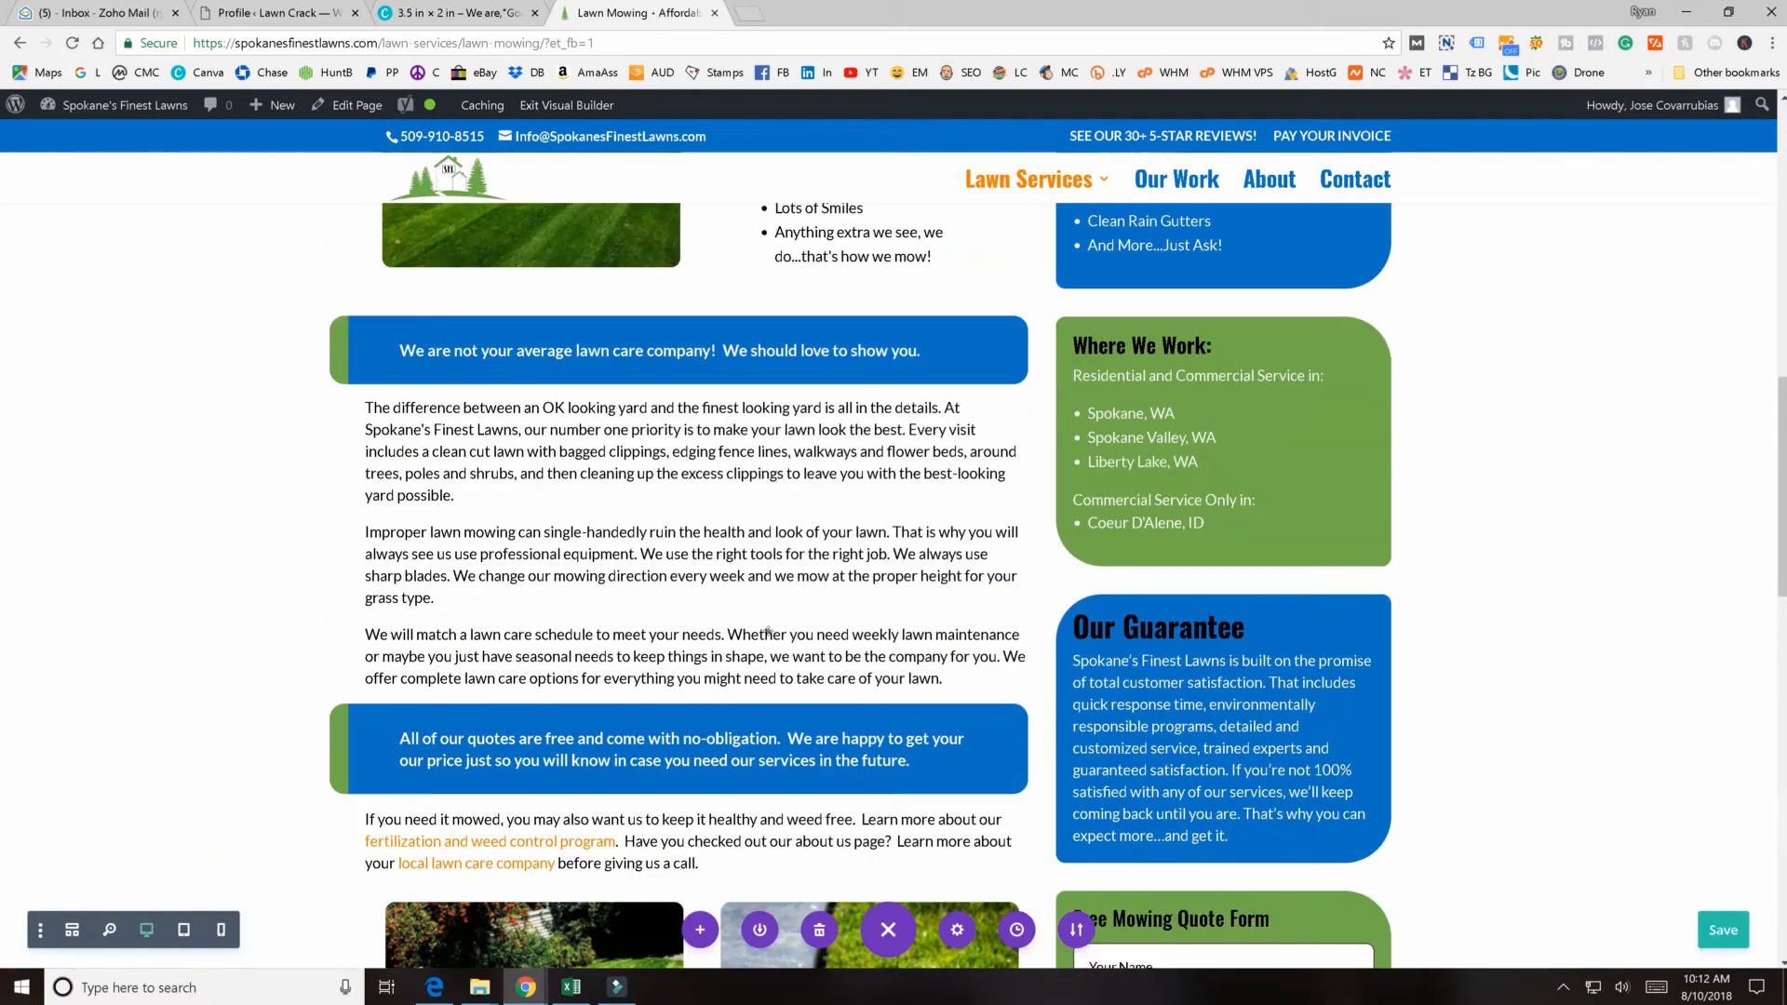
{"action": "scroll", "coordinate": [767, 631], "scroll_direction": "up", "scroll_amount": 10}
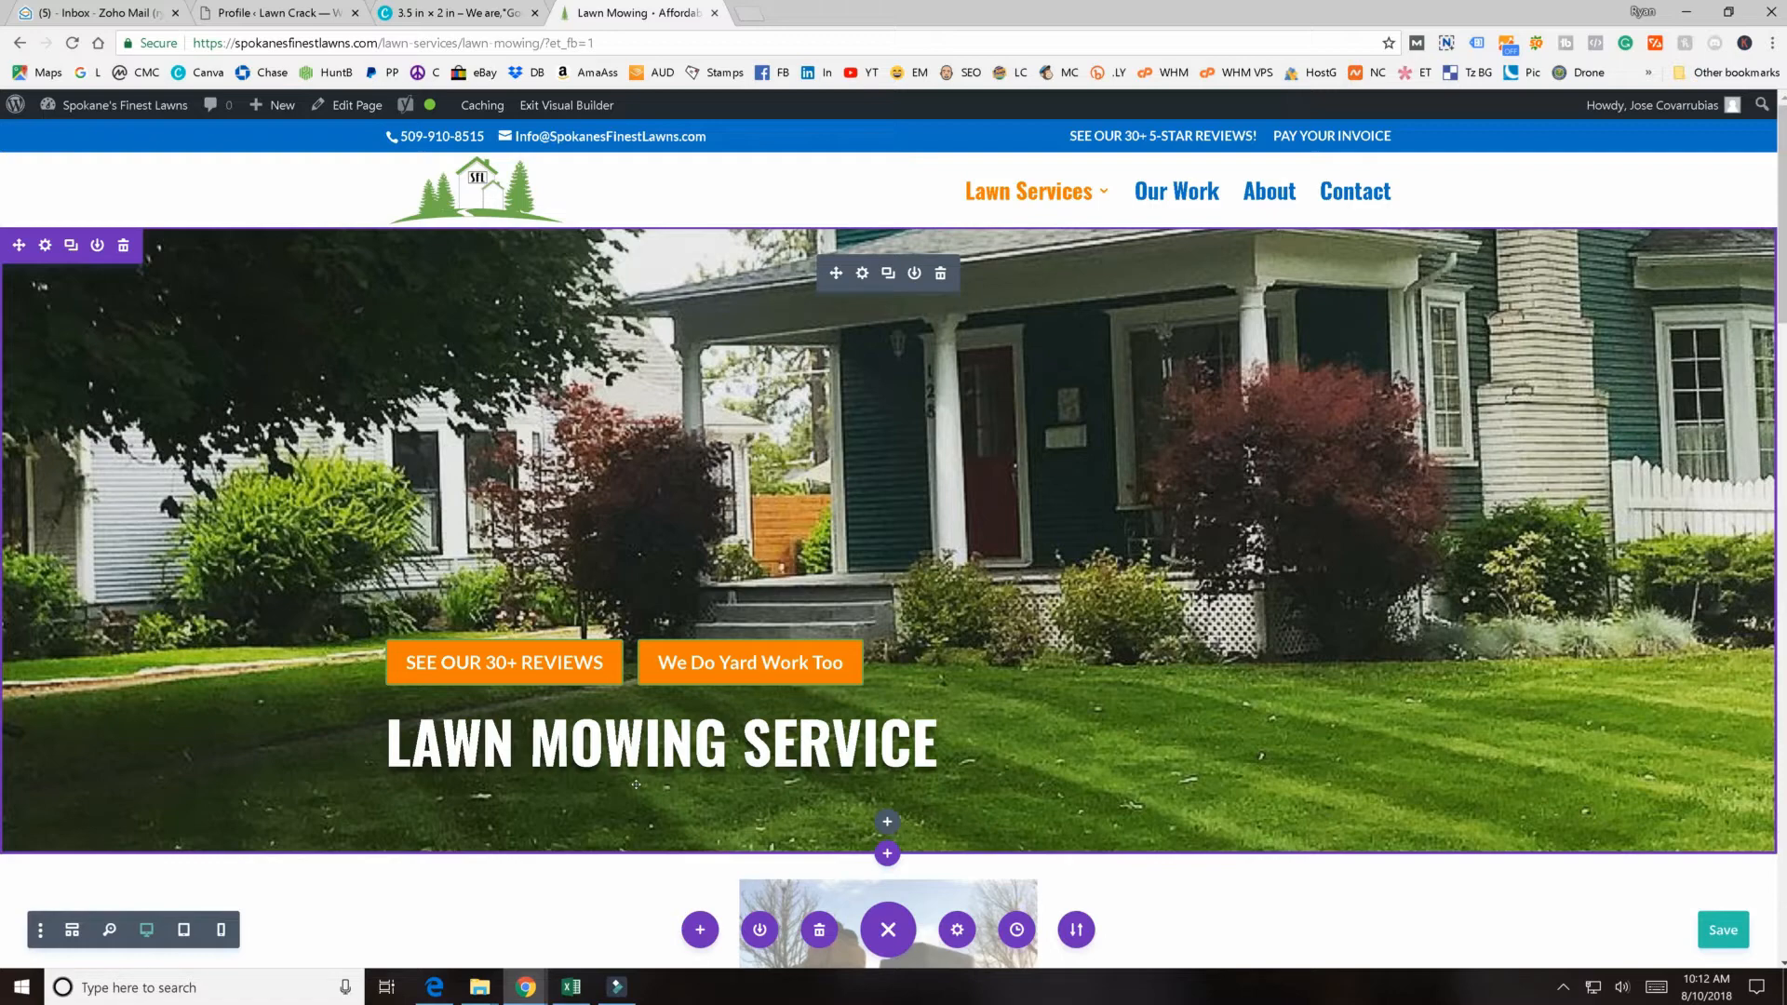
{"action": "scroll", "coordinate": [635, 784], "scroll_direction": "down", "scroll_amount": 3}
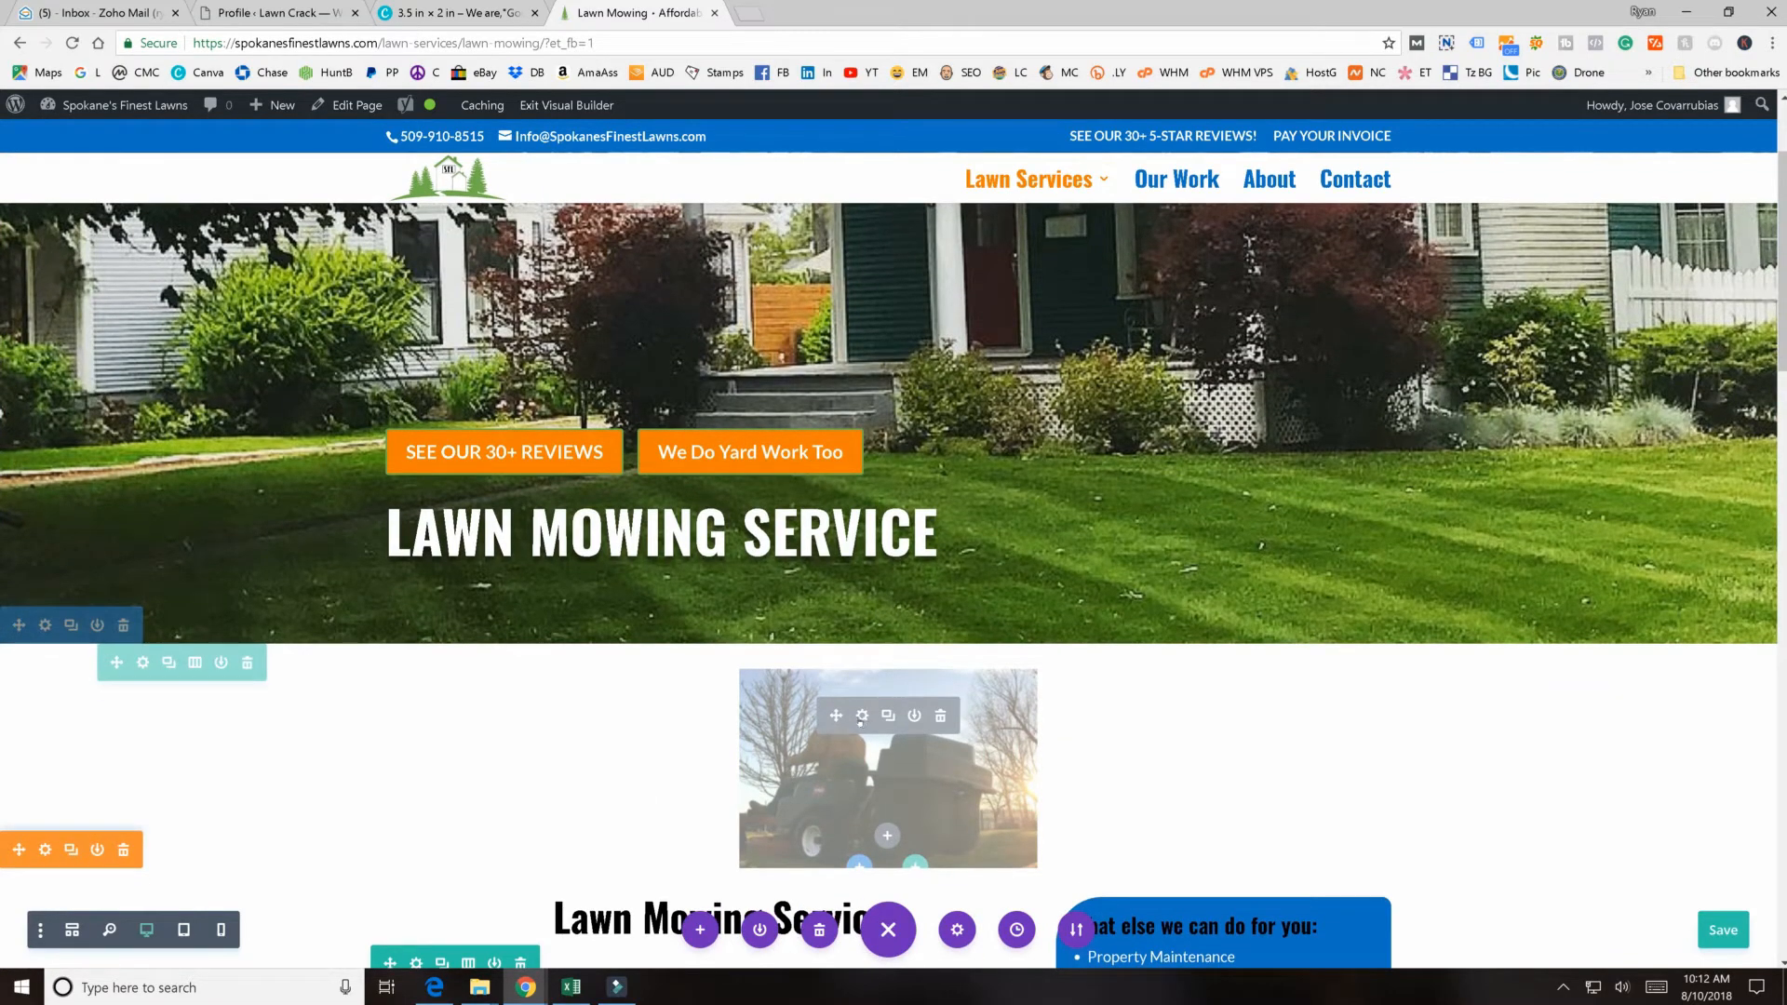
{"action": "left_click", "coordinate": [866, 714]}
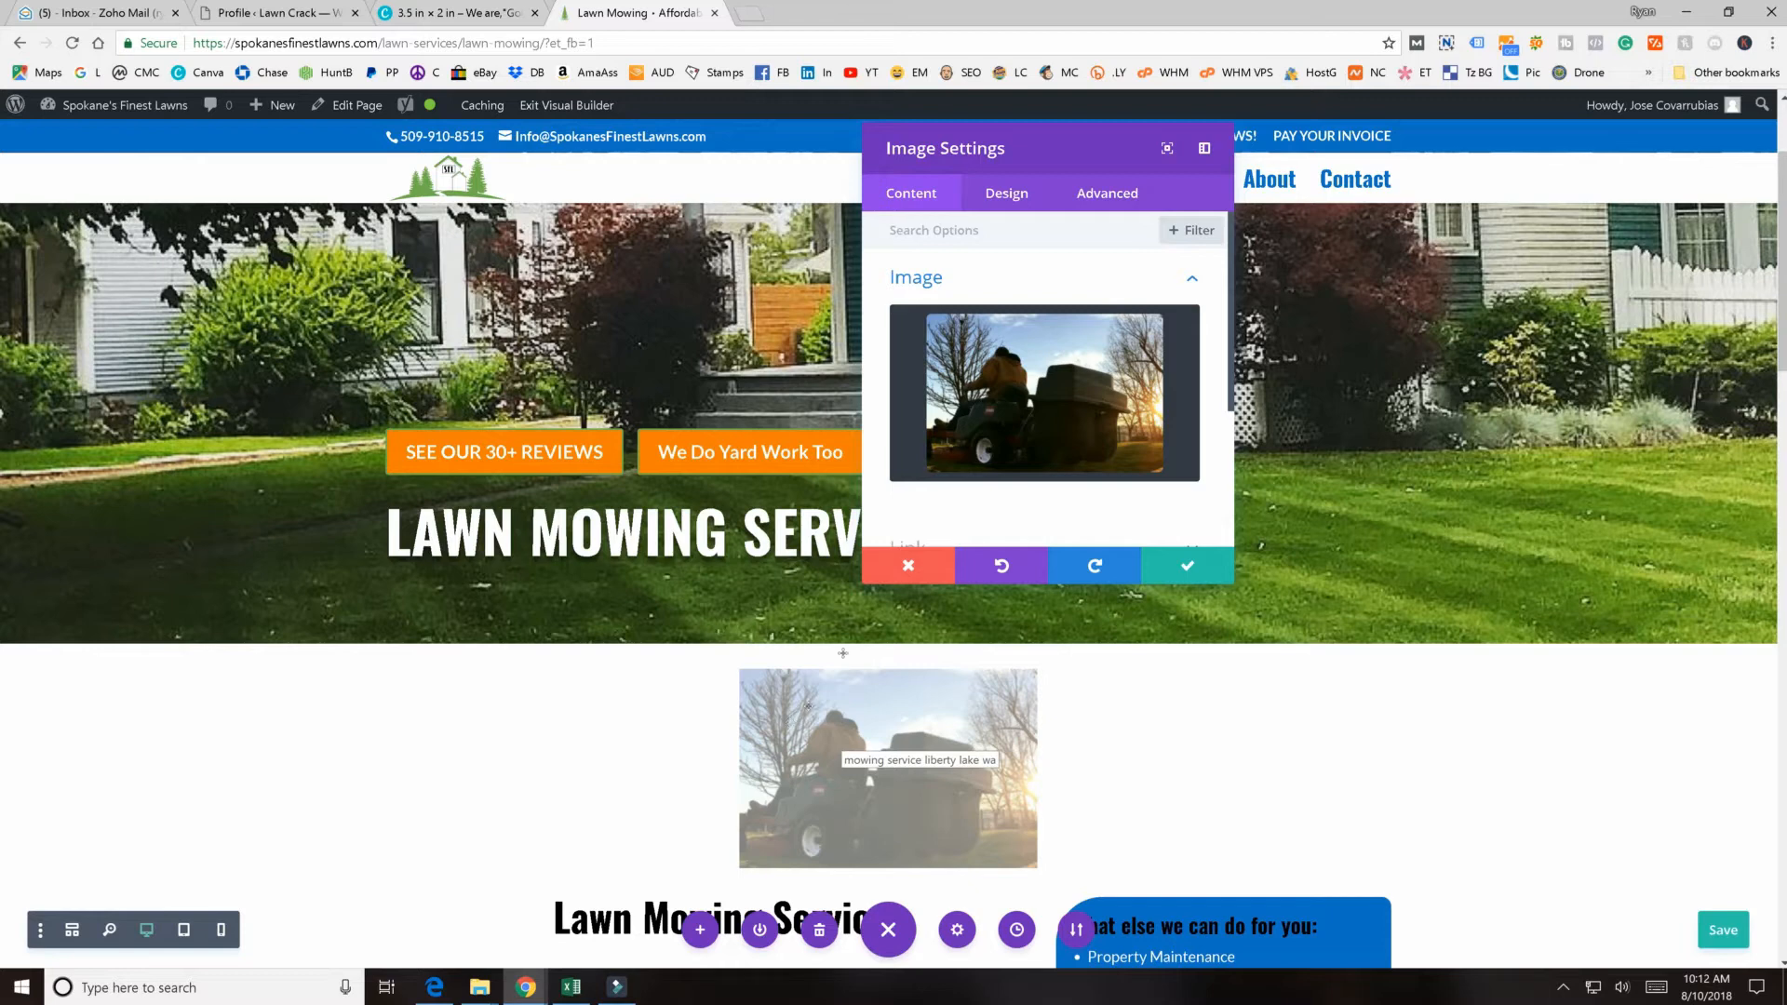
{"action": "left_click", "coordinate": [1075, 199]}
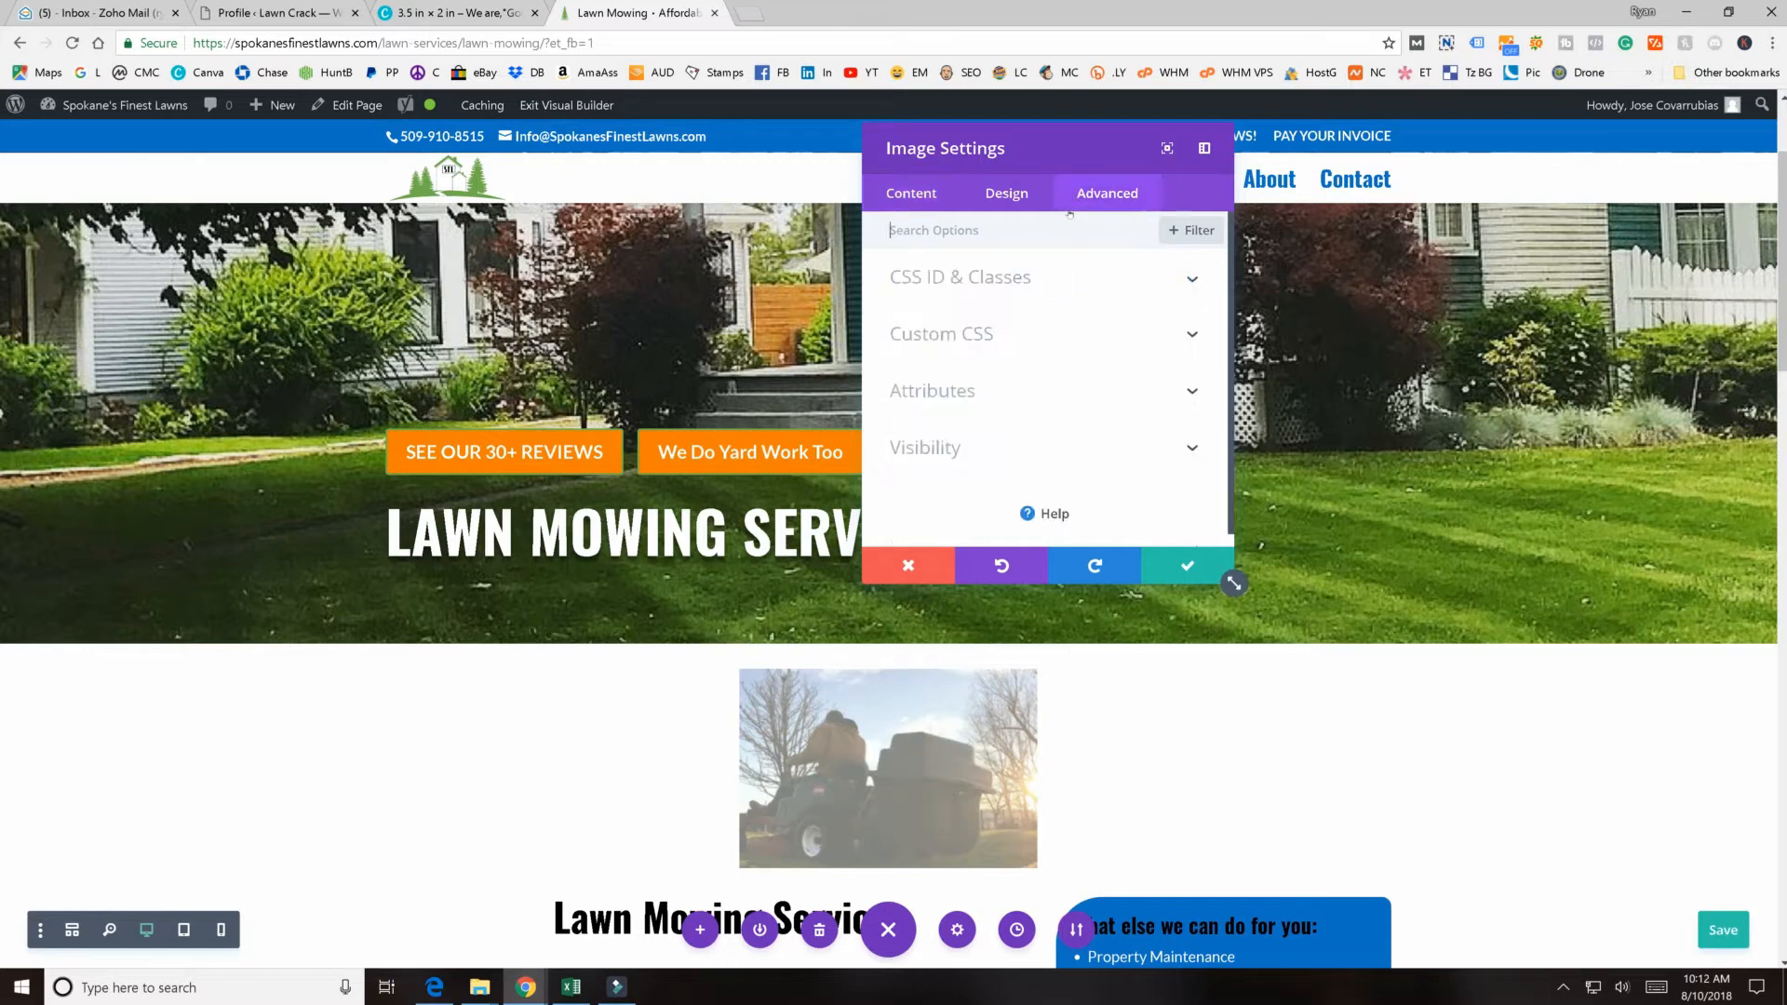
{"action": "left_click", "coordinate": [928, 391]}
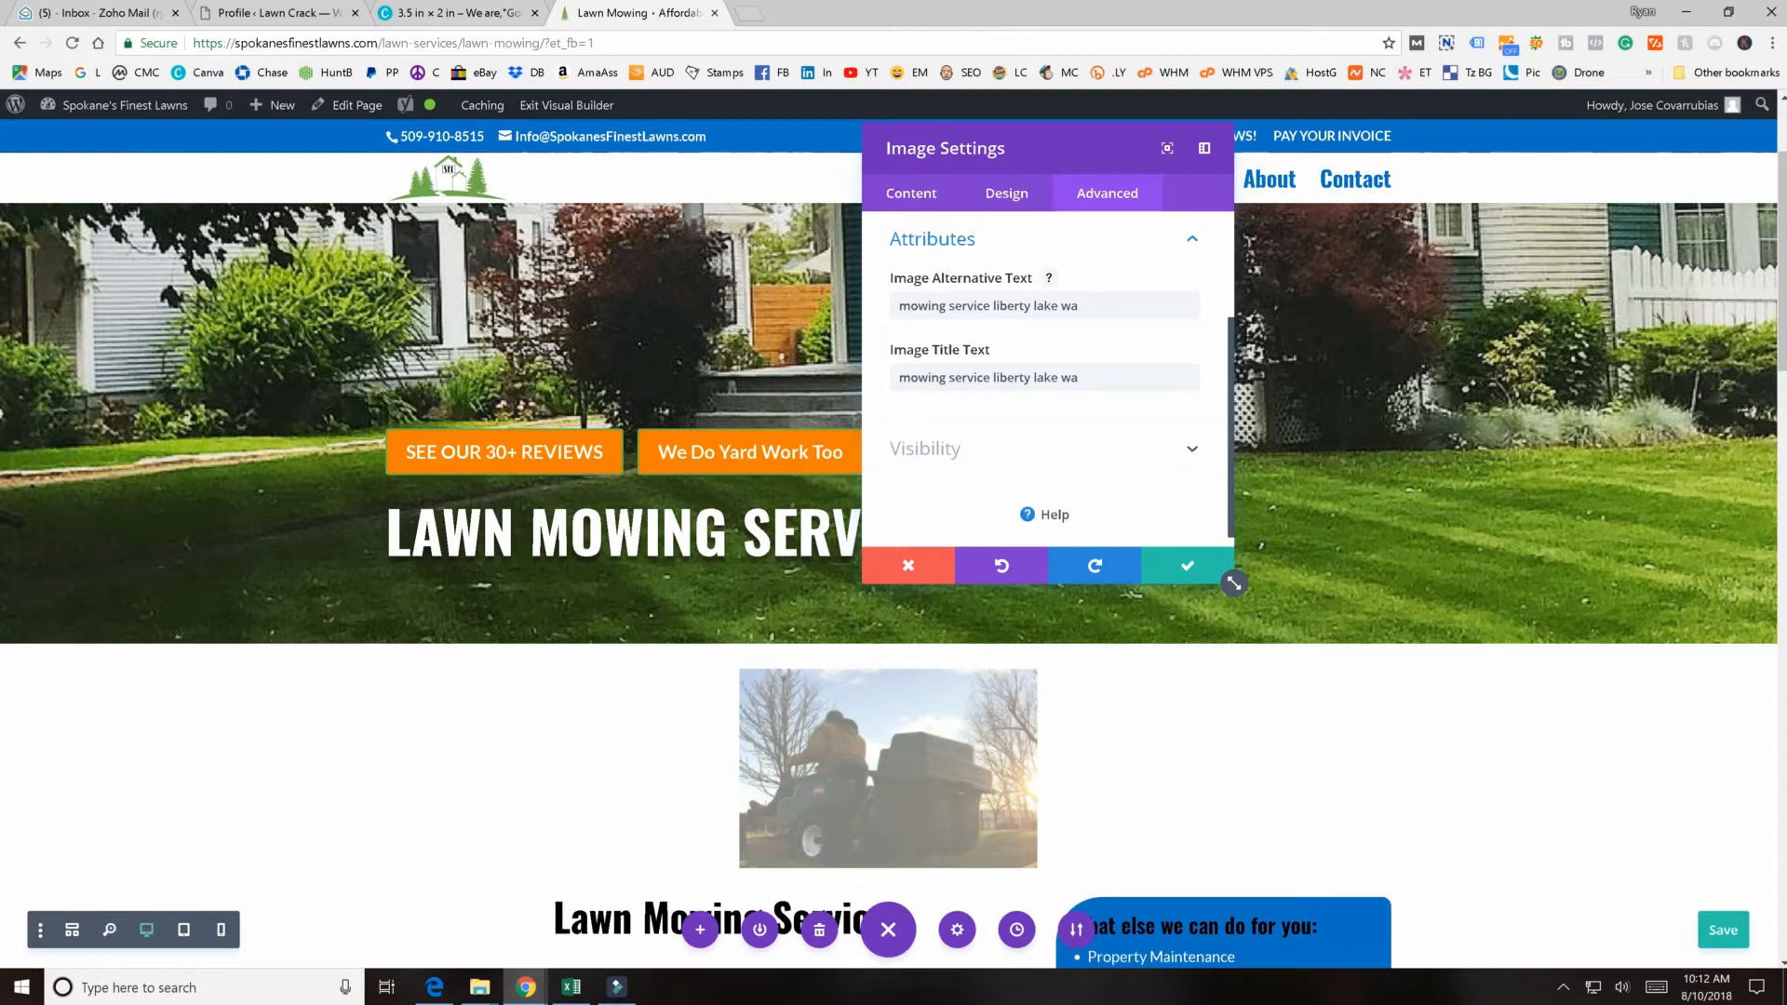
{"action": "triple_click", "coordinate": [900, 305]}
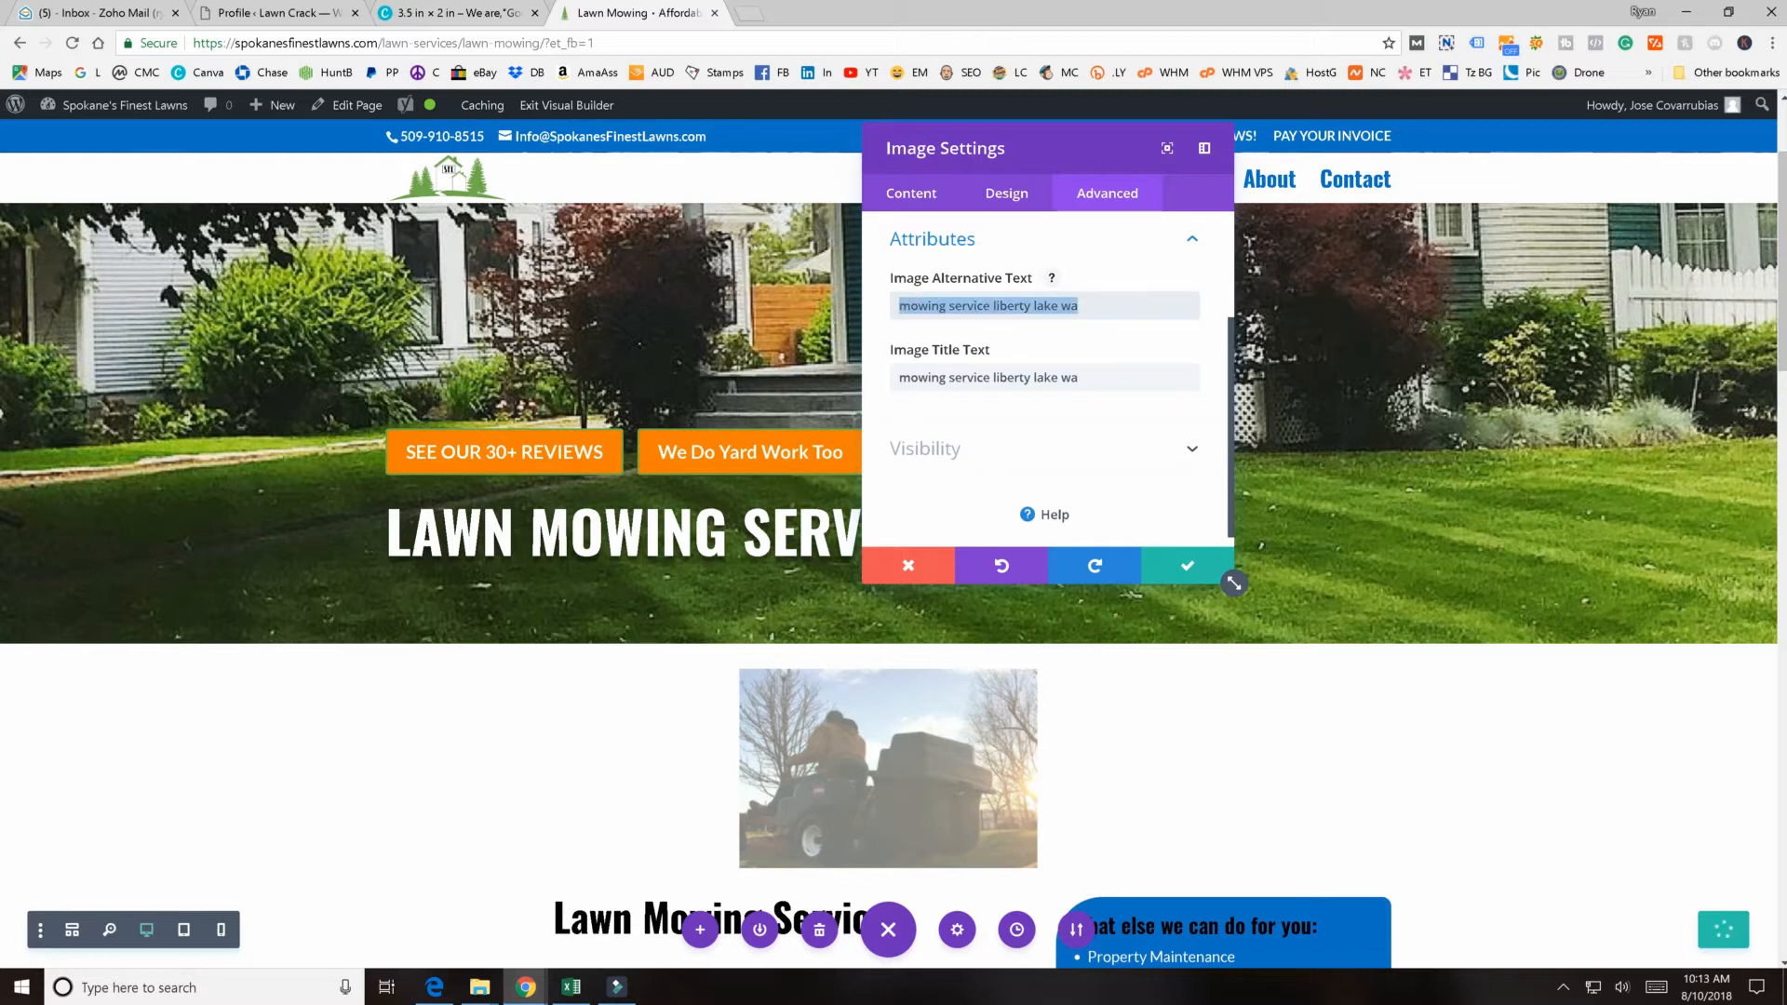
{"action": "triple_click", "coordinate": [900, 377]}
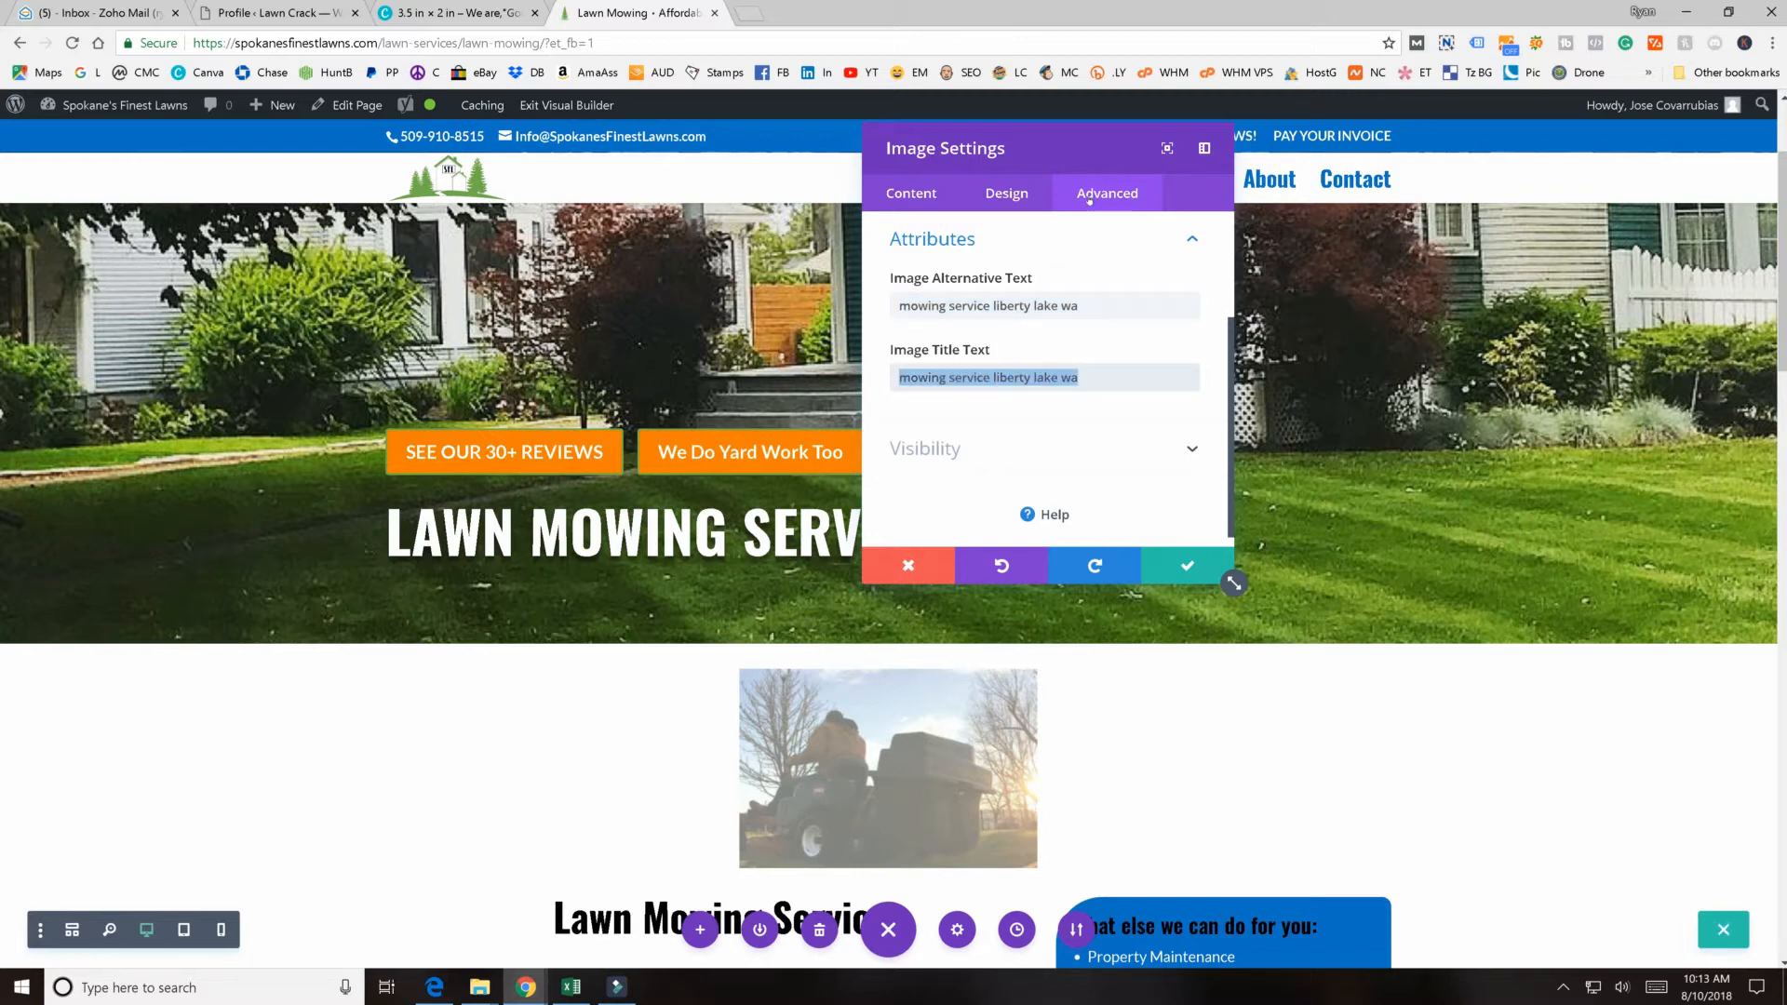
{"action": "scroll", "coordinate": [1075, 289], "scroll_direction": "up", "scroll_amount": 2}
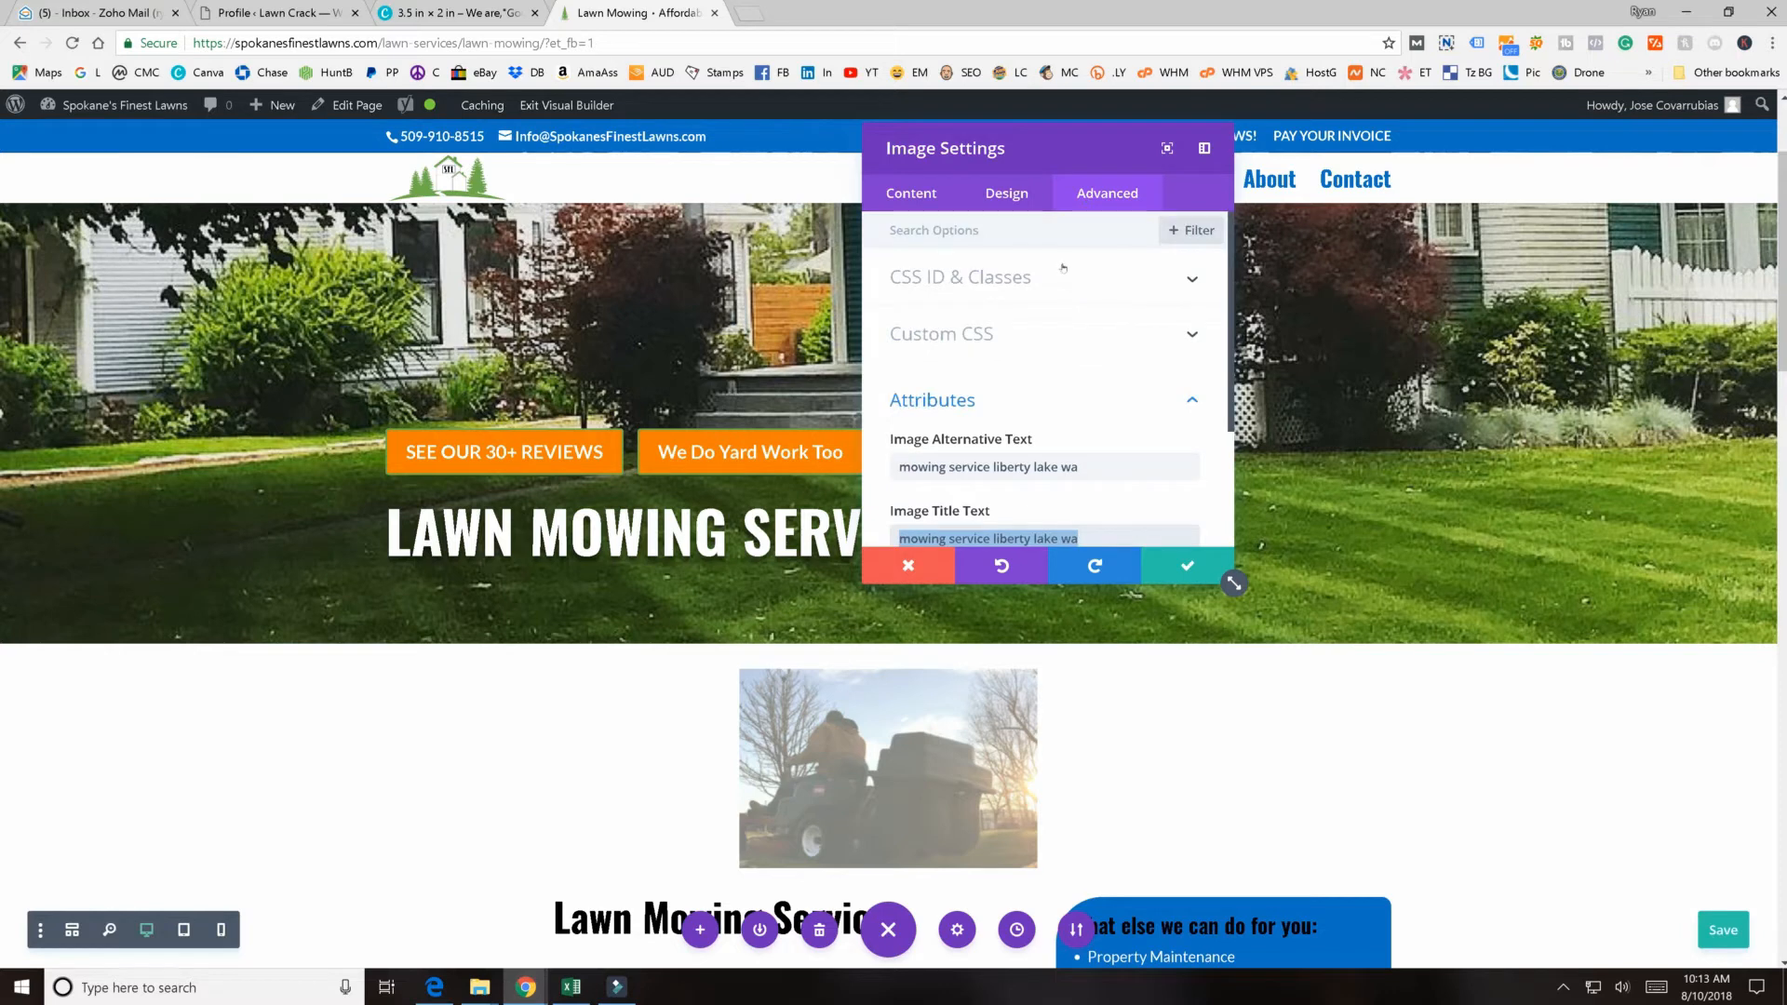
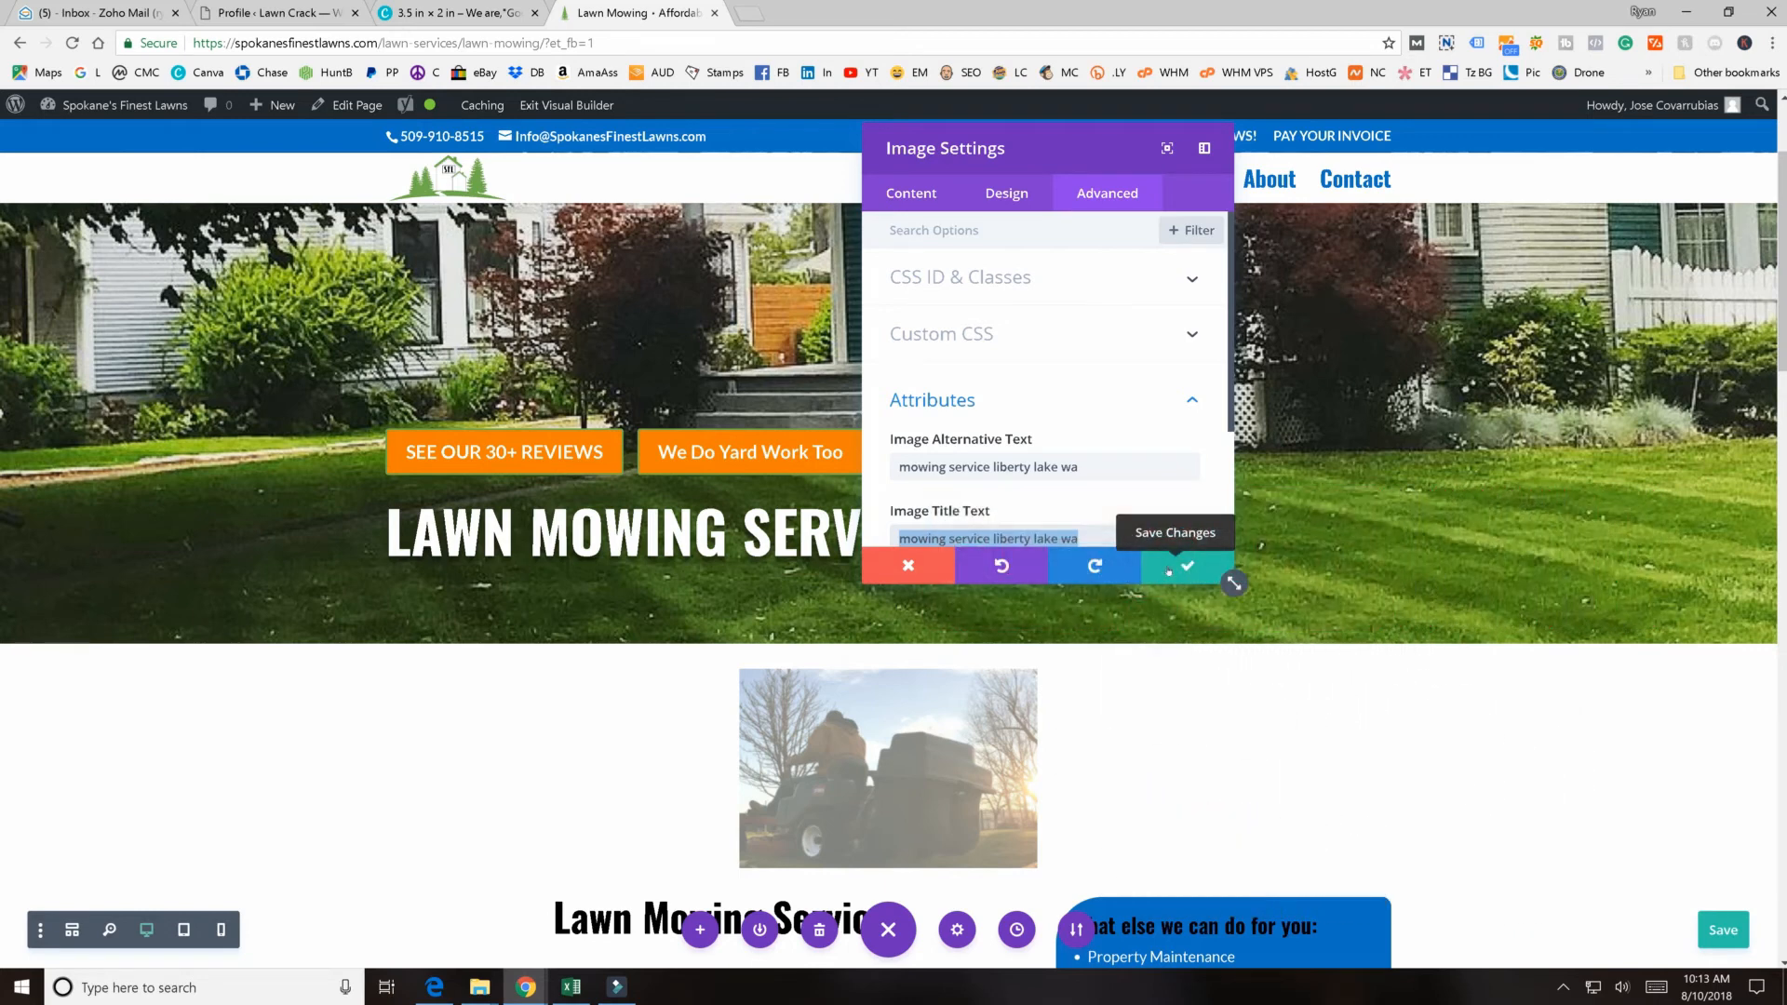
- Enlarge the Image Settings window and move it clear of the Lawn Mowing Service heading and the mower image
{"action": "left_click_drag", "start_coordinate": [1233, 583], "coordinate": [1343, 648]}
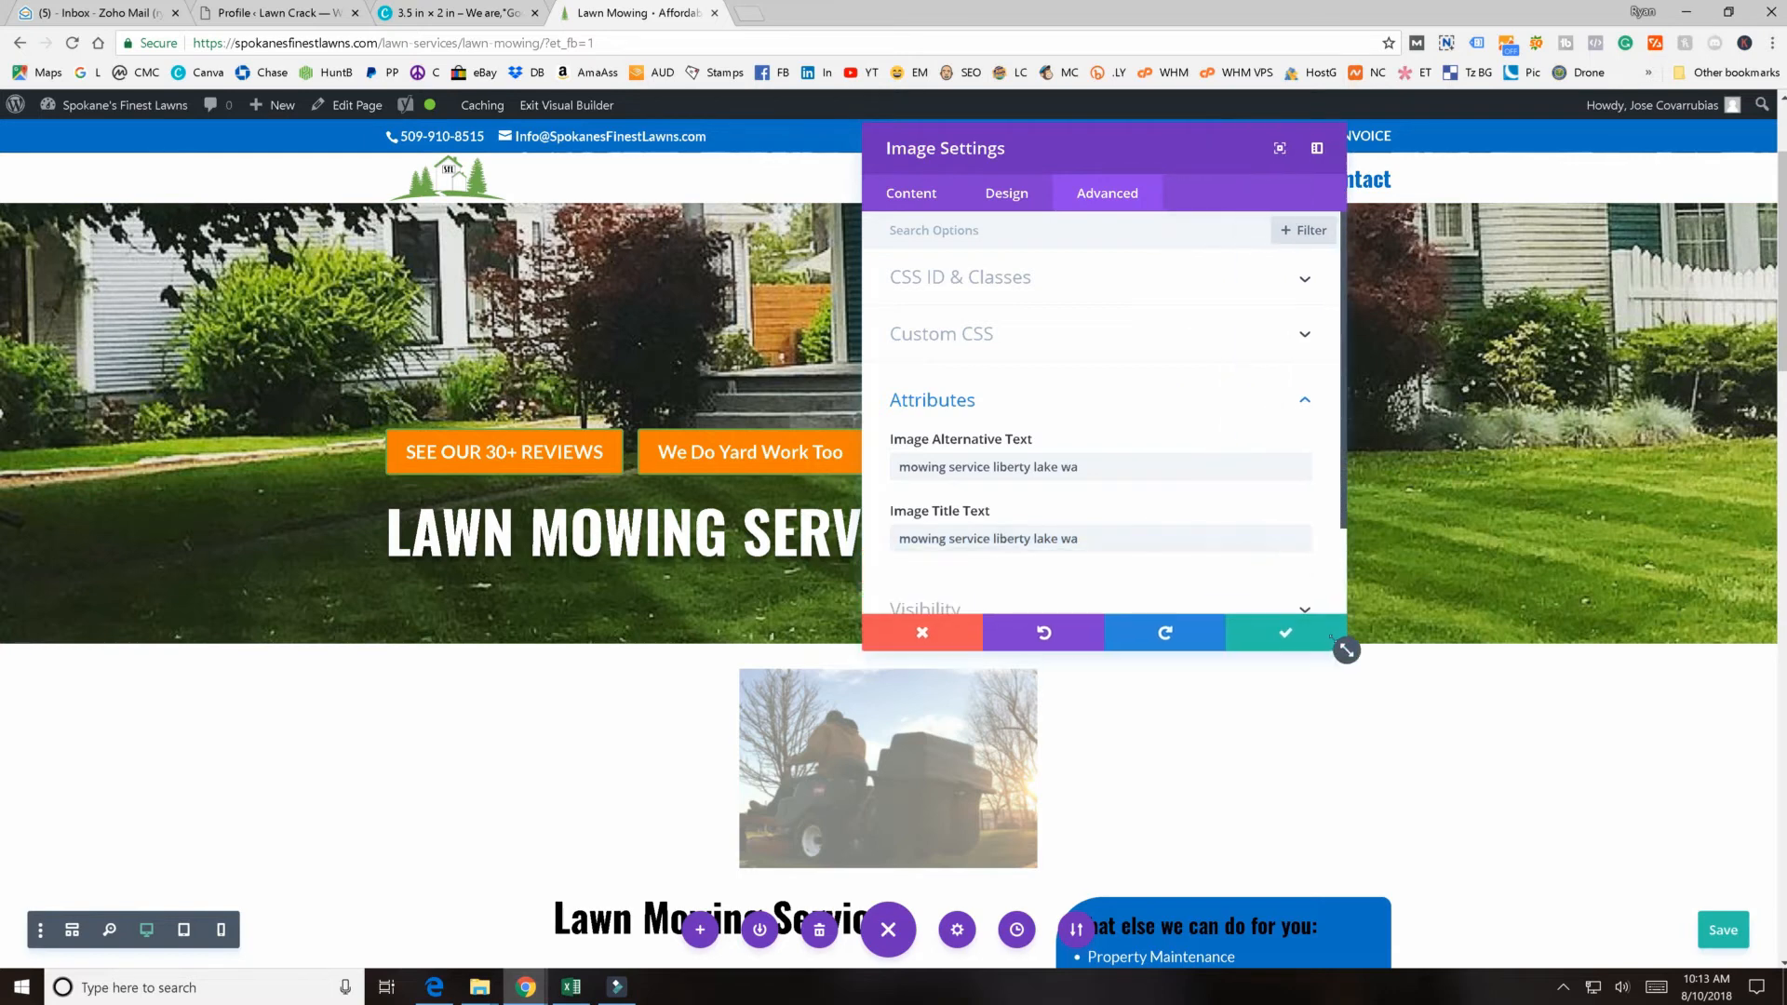
{"action": "left_click_drag", "start_coordinate": [1082, 133], "coordinate": [1187, 82]}
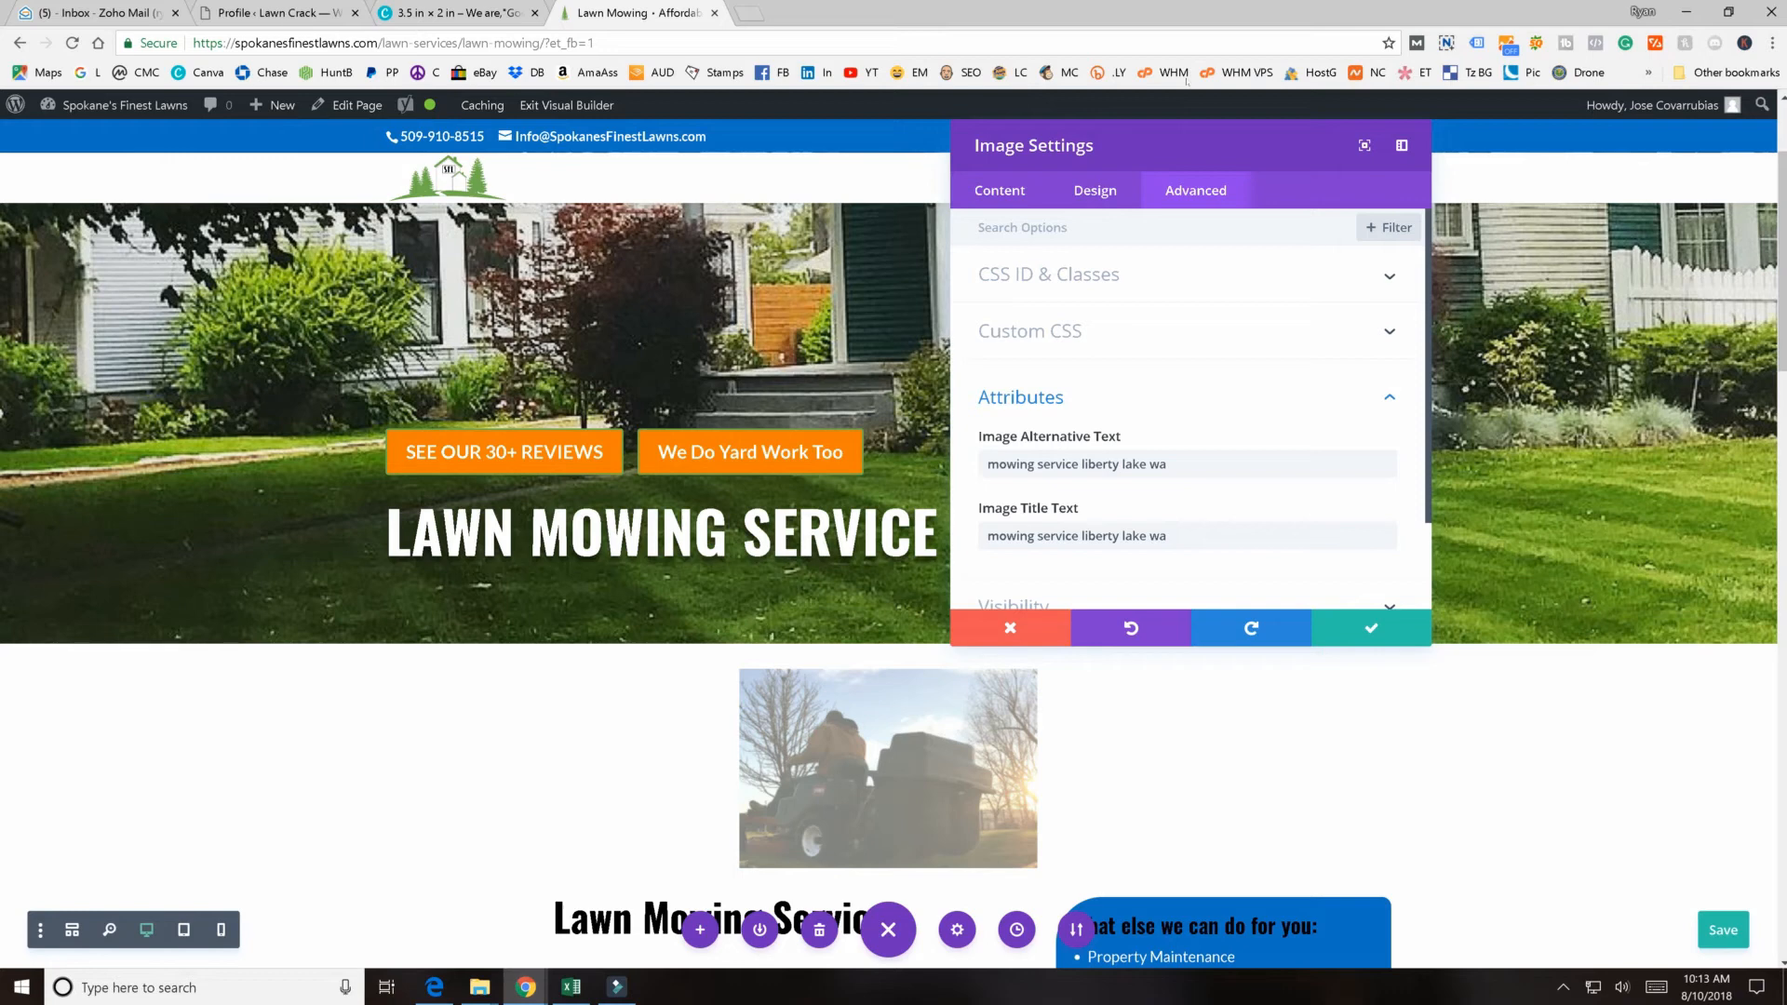
{"action": "left_click_drag", "start_coordinate": [1167, 106], "coordinate": [1347, 267]}
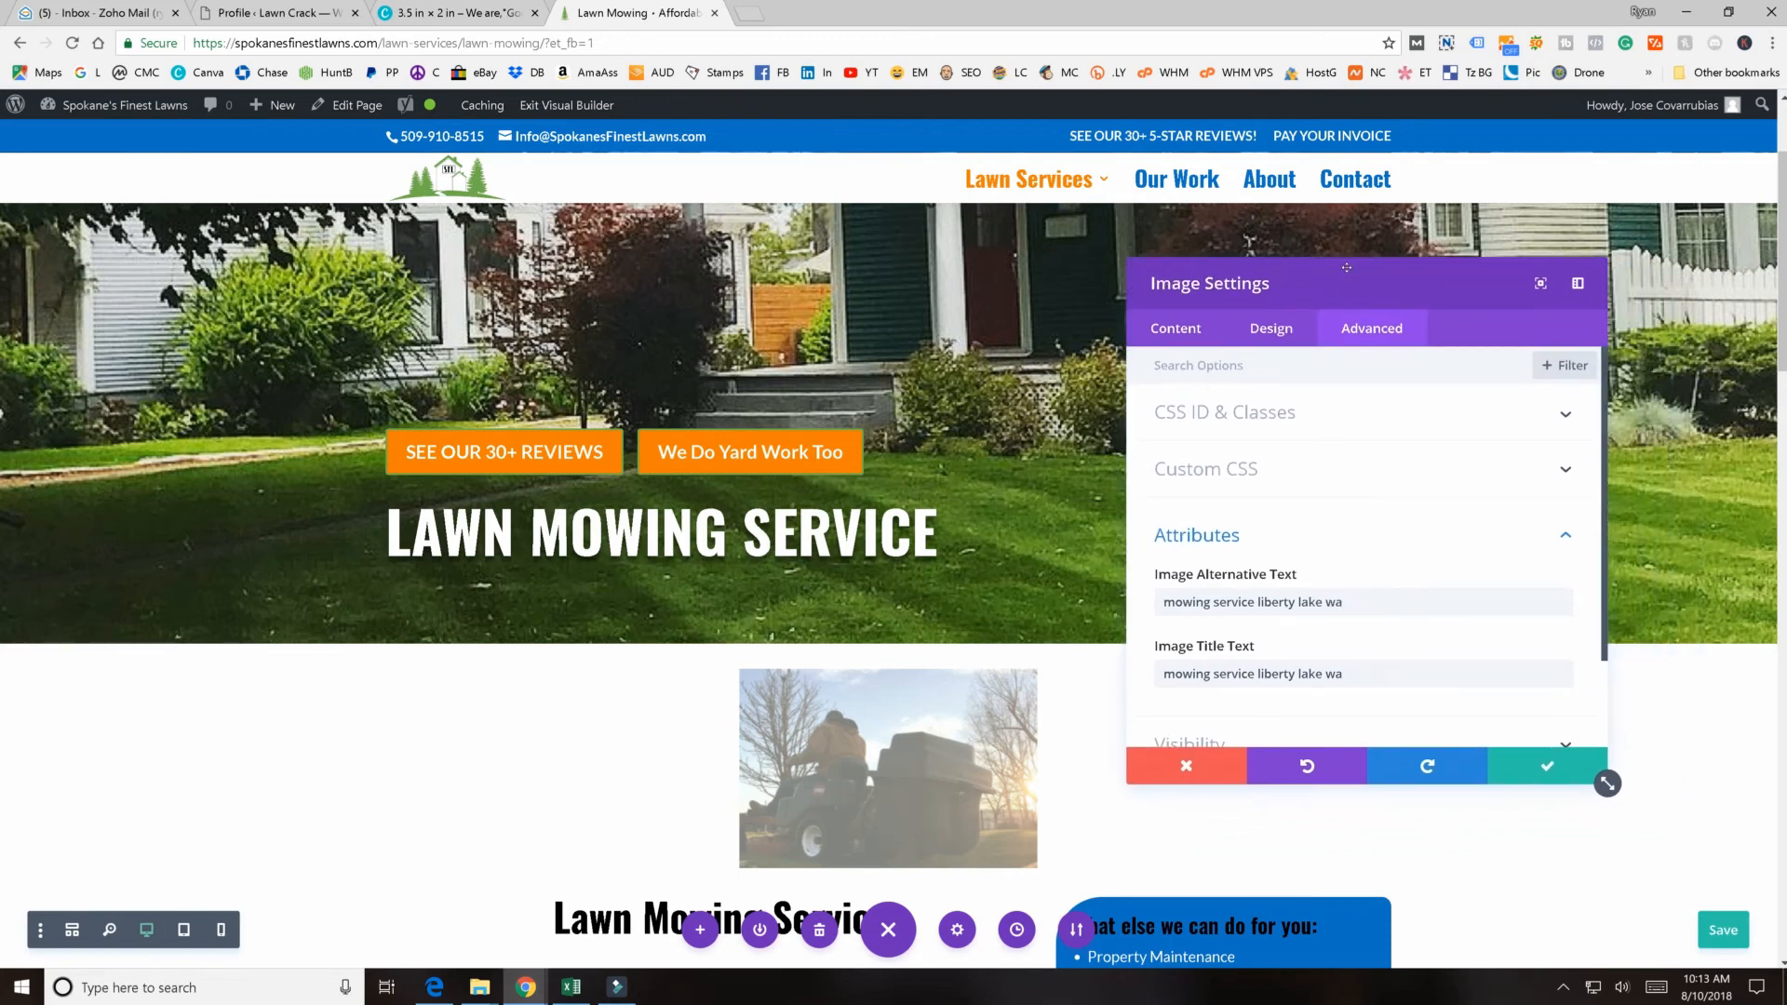